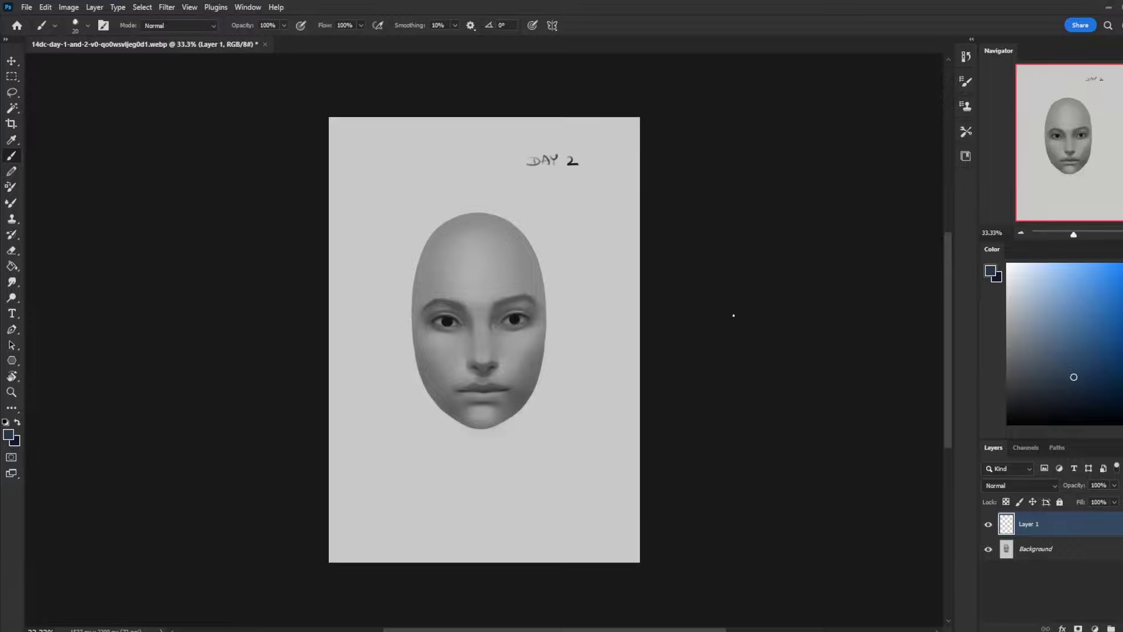
Choose the first brush, 80 px, from Istebrak's Dry-Oil Brushes set
{"action": "right_click", "coordinate": [759, 289]}
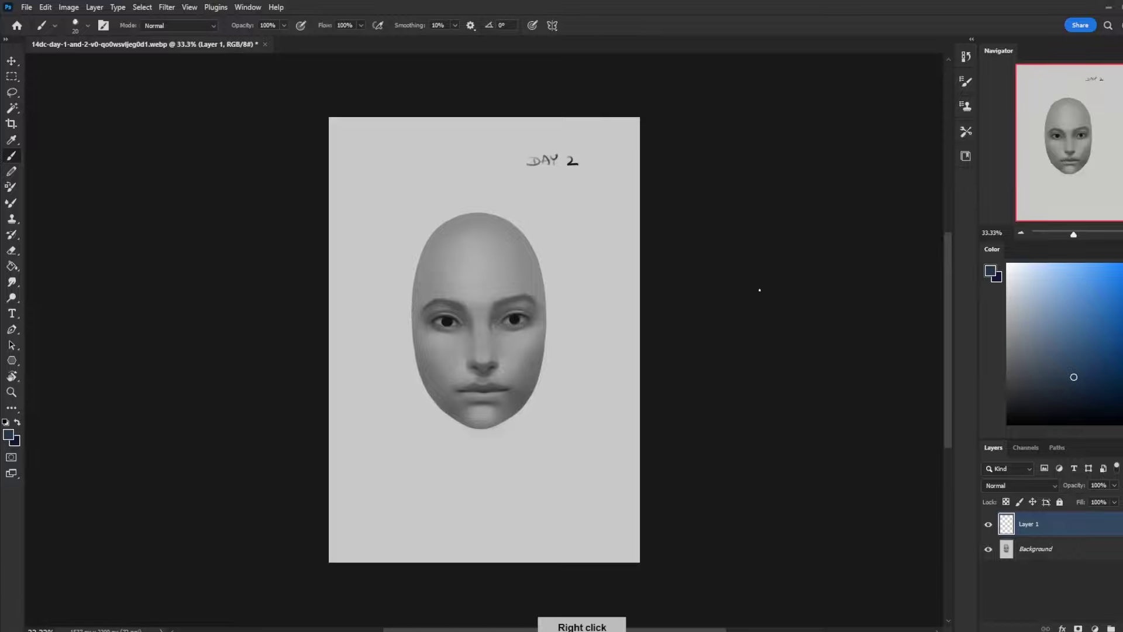
{"action": "left_click", "coordinate": [773, 243]}
{"action": "right_click", "coordinate": [585, 285]}
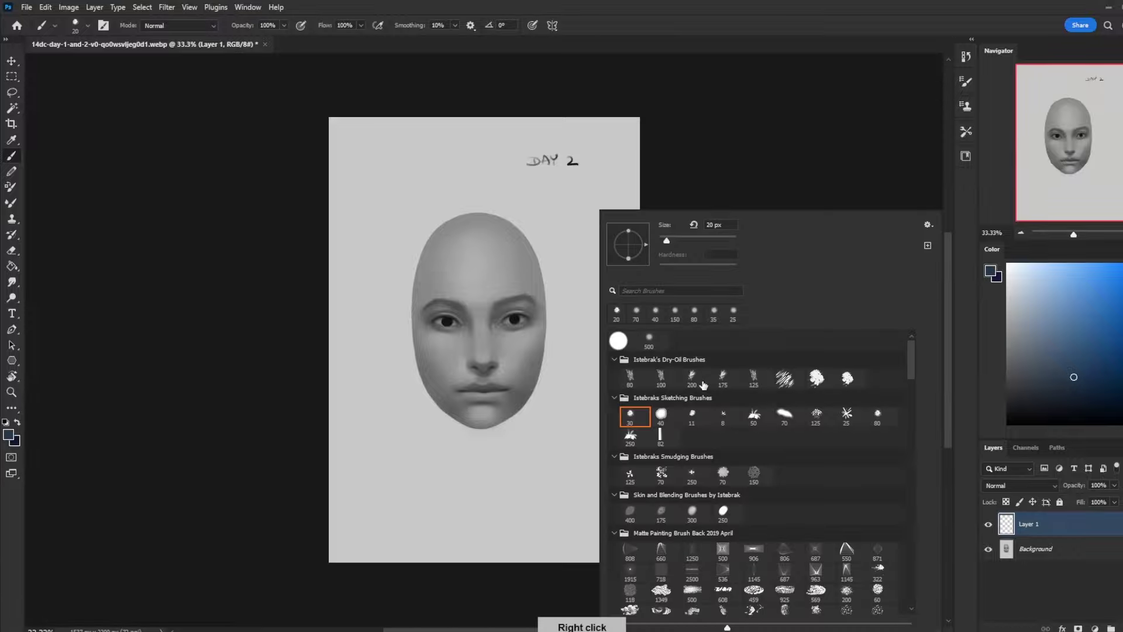
{"action": "double_click", "coordinate": [632, 380]}
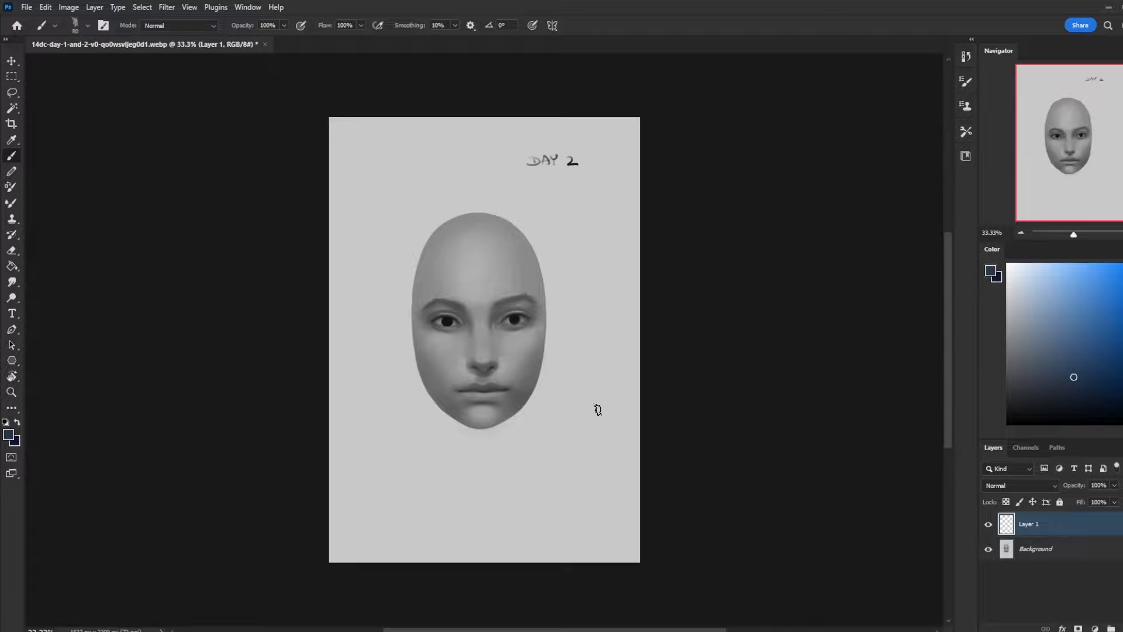
Convert the Background into an editable layer and delete the flat grey area around the face using the Magic Wand
{"action": "left_click", "coordinate": [1069, 551]}
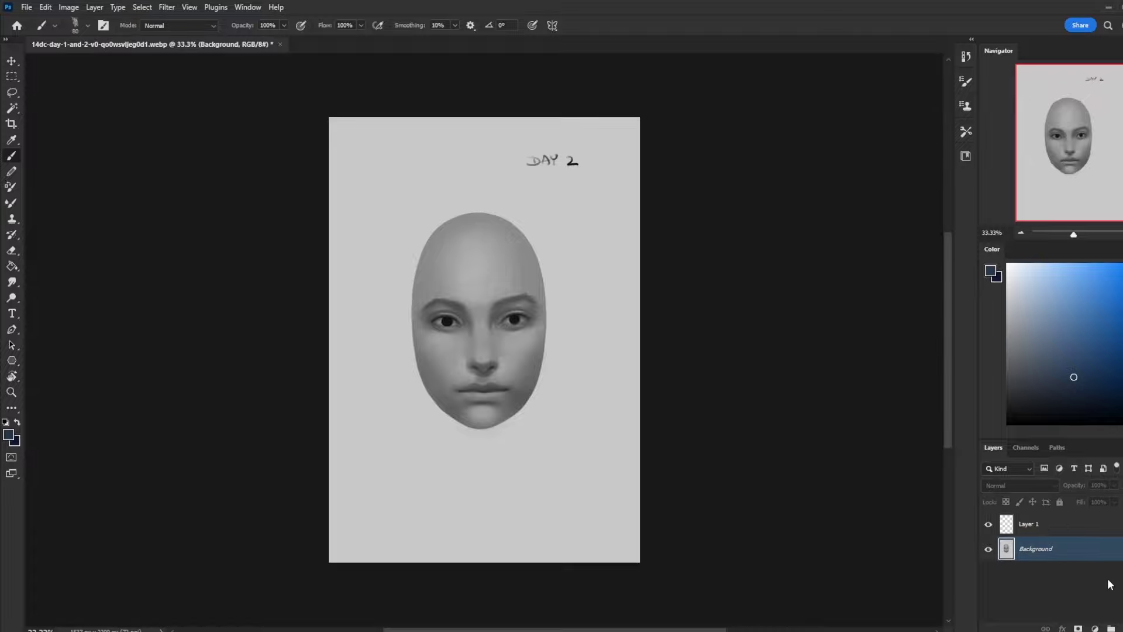
{"action": "left_click", "coordinate": [12, 108]}
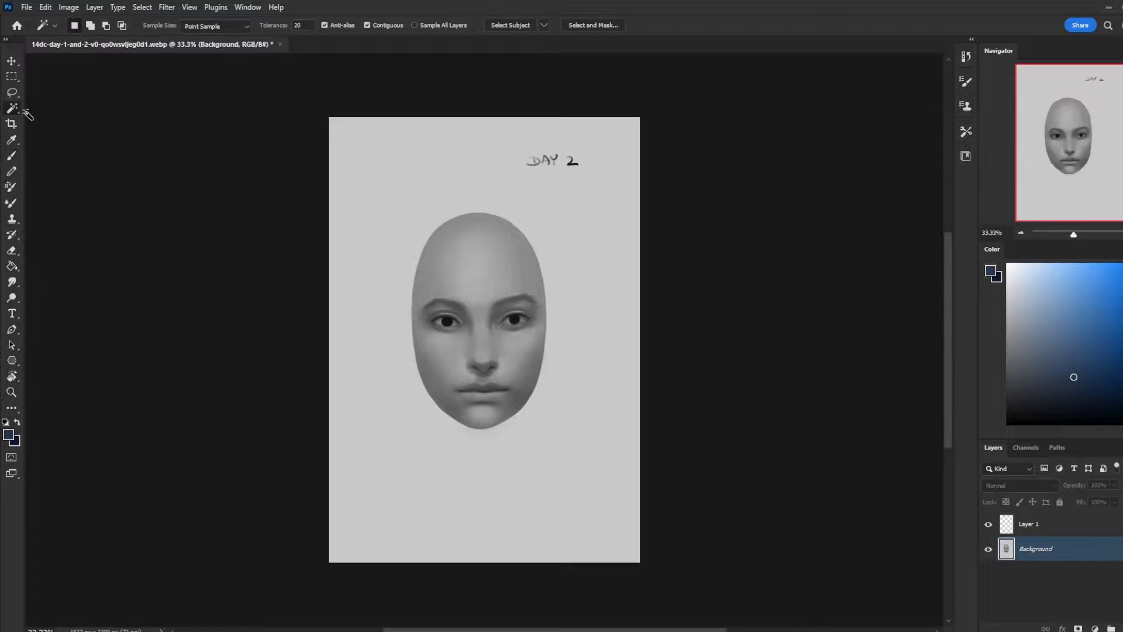
{"action": "double_click", "coordinate": [1108, 555]}
{"action": "left_click", "coordinate": [673, 193]}
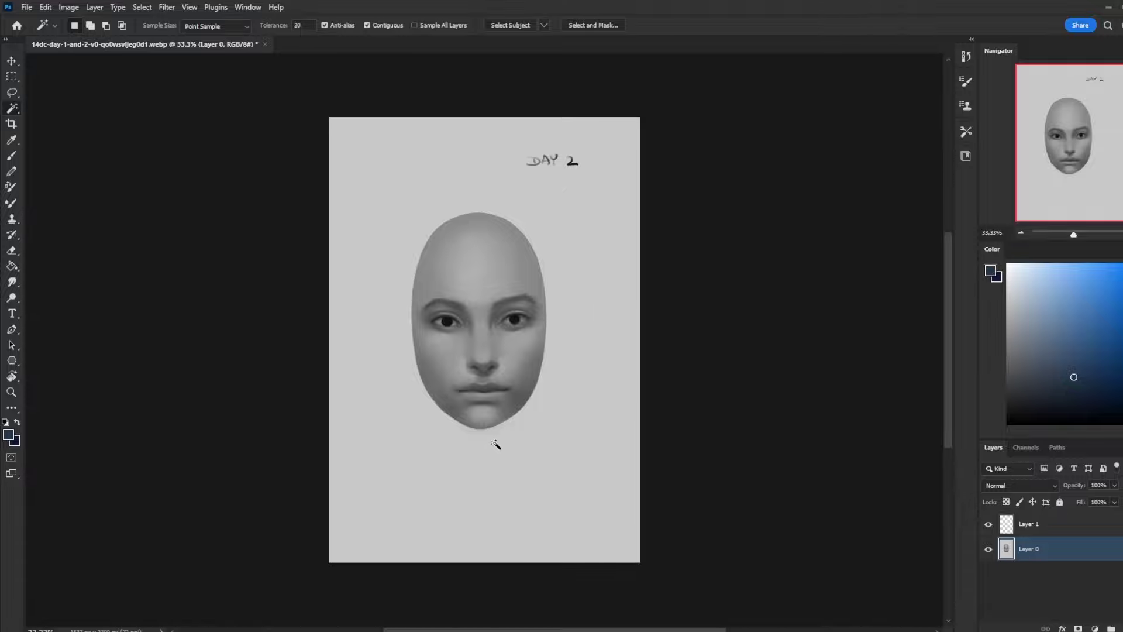
{"action": "left_click", "coordinate": [606, 324]}
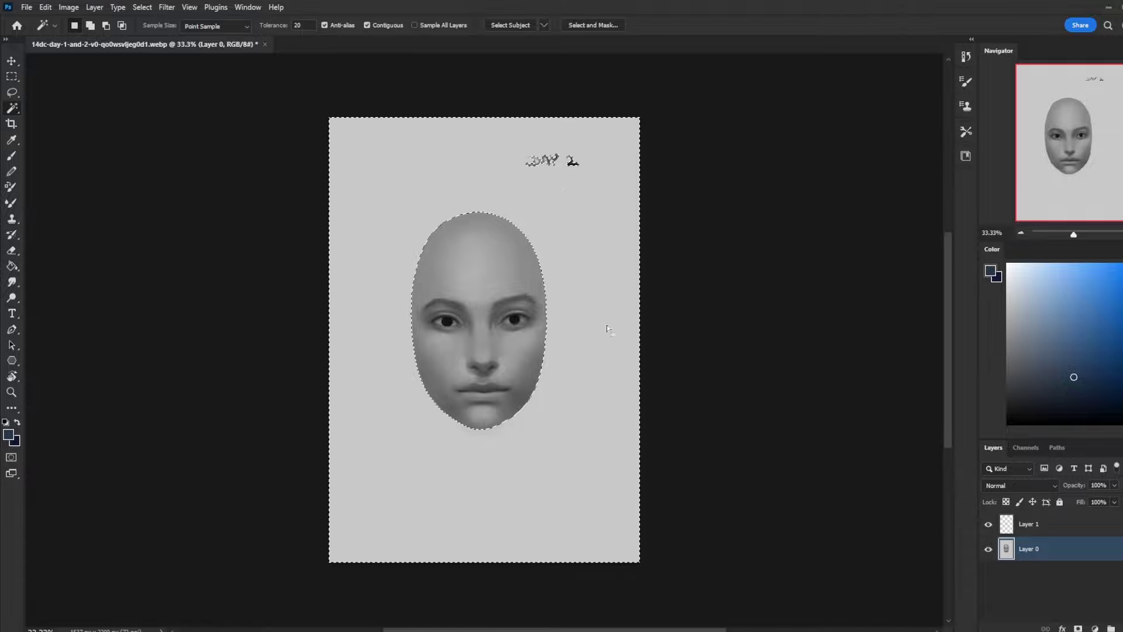
{"action": "key", "text": "Delete"}
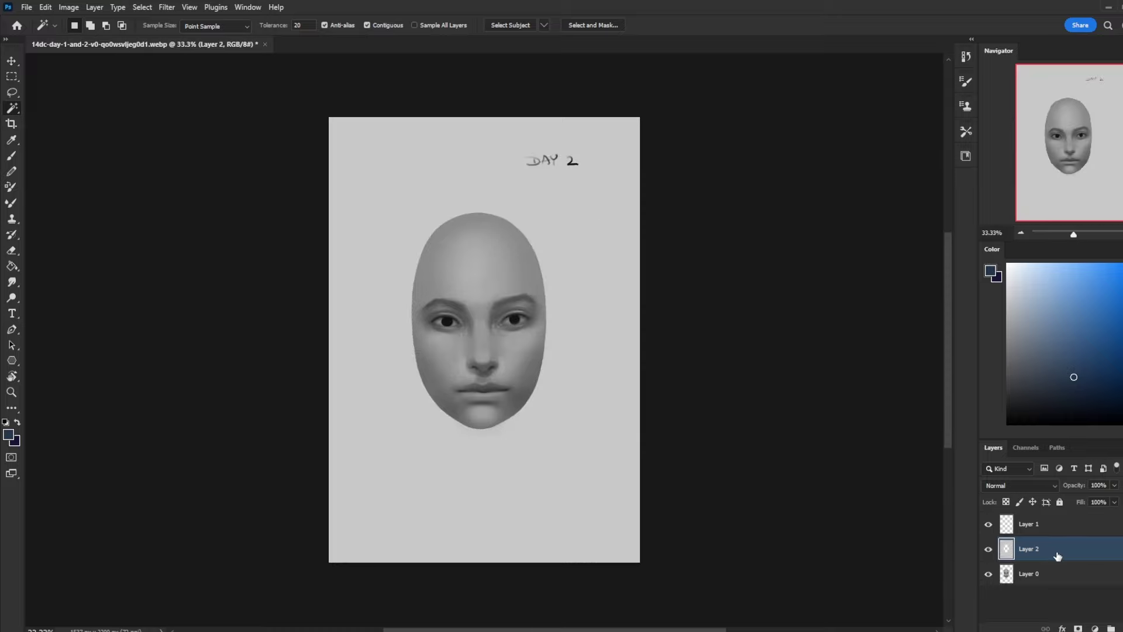
Sample the light grey backdrop, replace the cut-out grey layer with a new layer beneath the face, and fill it with that grey
{"action": "left_click", "coordinate": [1085, 574]}
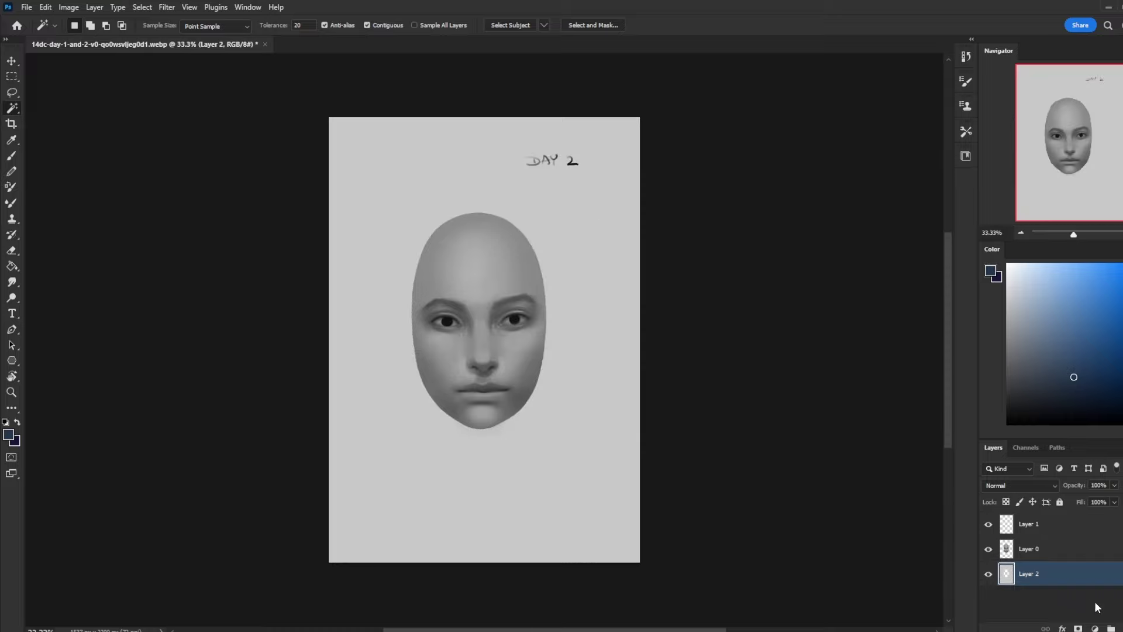
{"action": "key", "text": "g"}
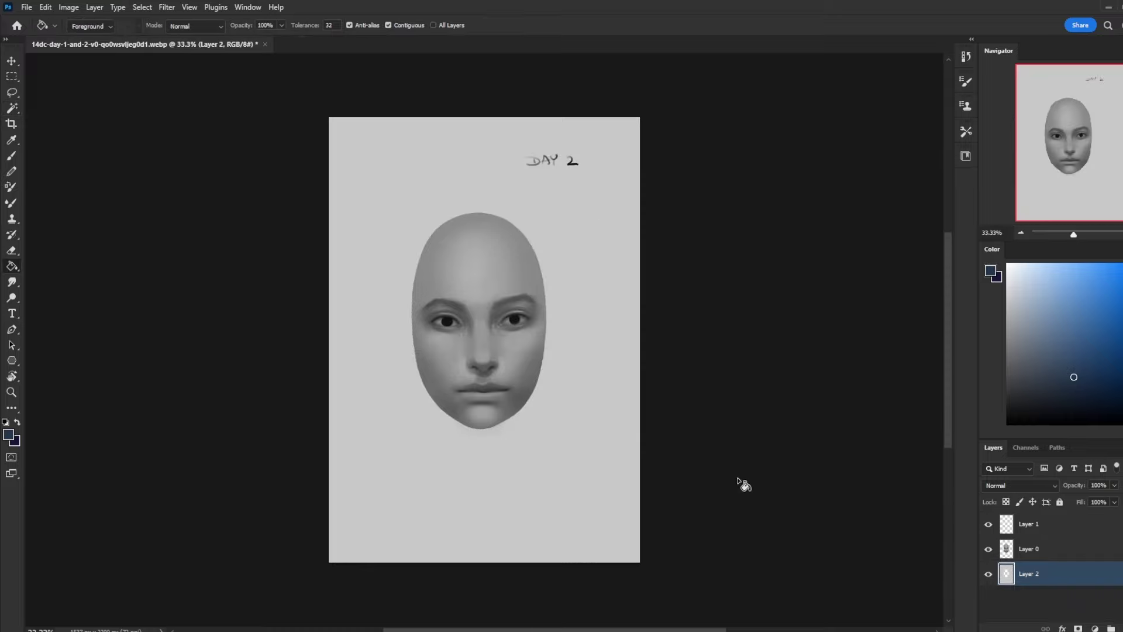
{"action": "left_click", "coordinate": [604, 407], "text": "alt"}
{"action": "key", "text": "Delete"}
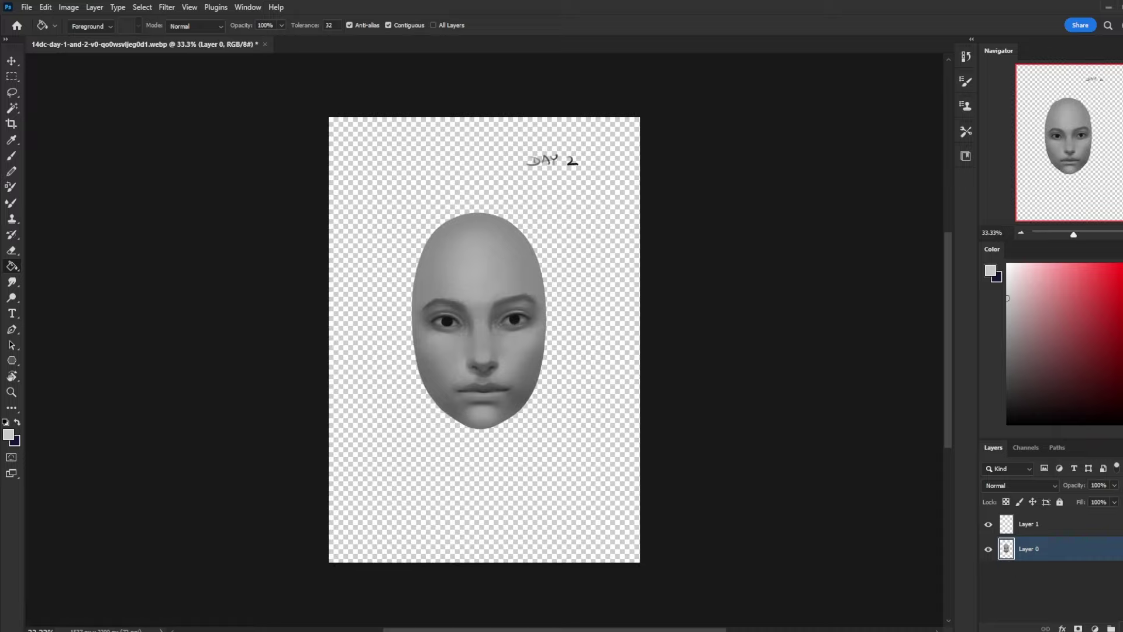
{"action": "key", "text": "ctrl+shift+alt+n"}
{"action": "left_click_drag", "start_coordinate": [1073, 558], "coordinate": [1086, 574]}
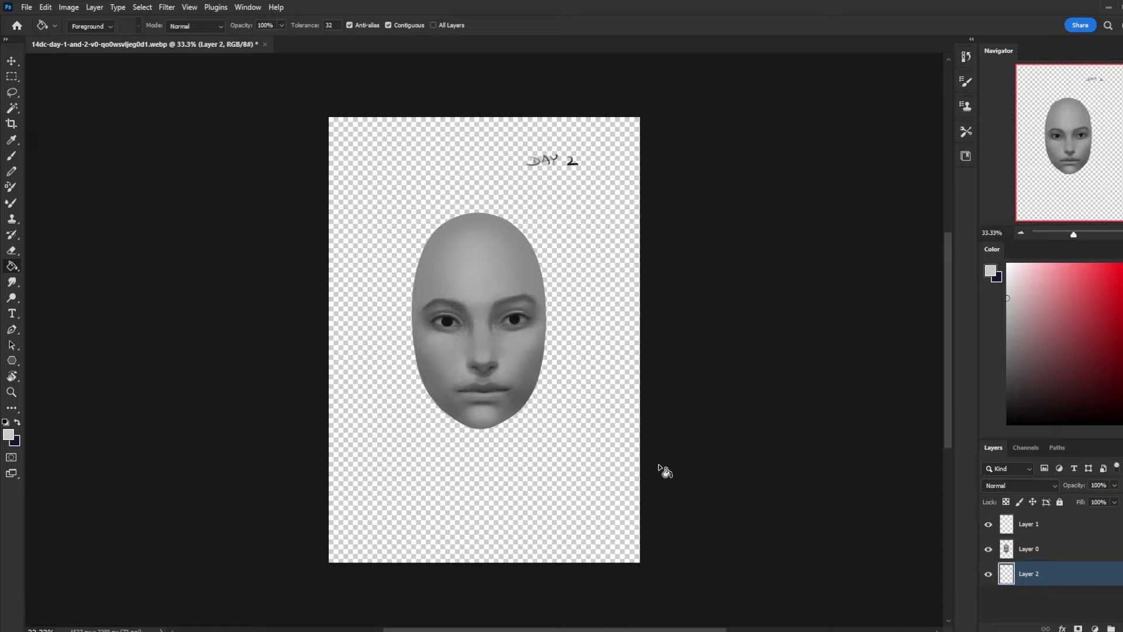
{"action": "left_click", "coordinate": [601, 431]}
Set up a smaller brush on the face layer and sample a mid grey from the skin beside the nose
{"action": "left_click", "coordinate": [1065, 551]}
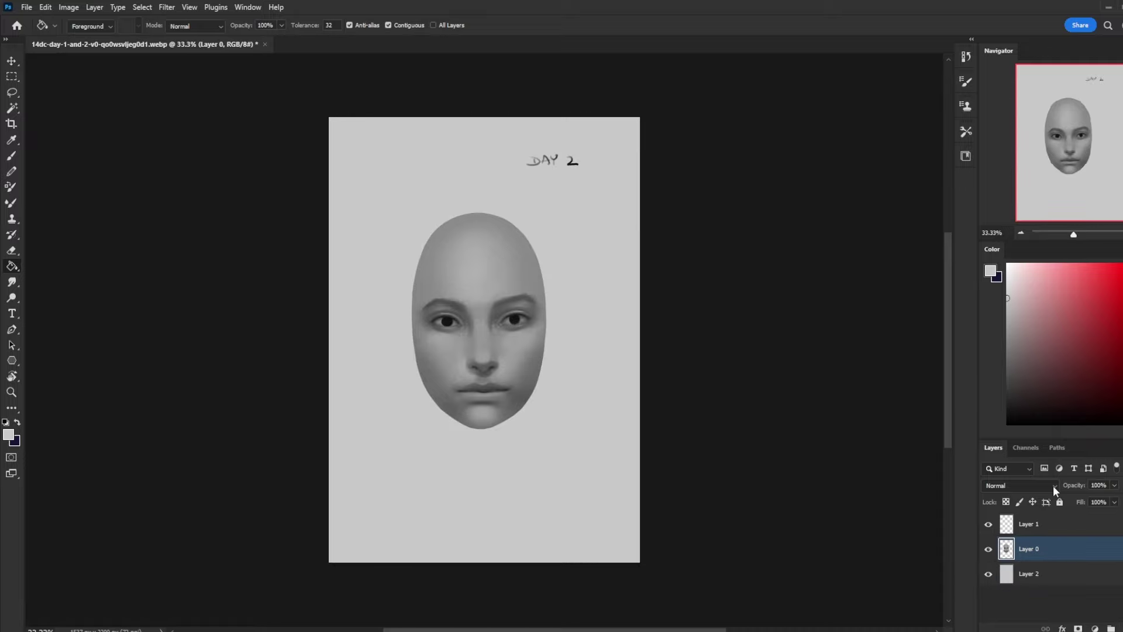
{"action": "key", "text": "b"}
{"action": "key", "text": "ctrl"}
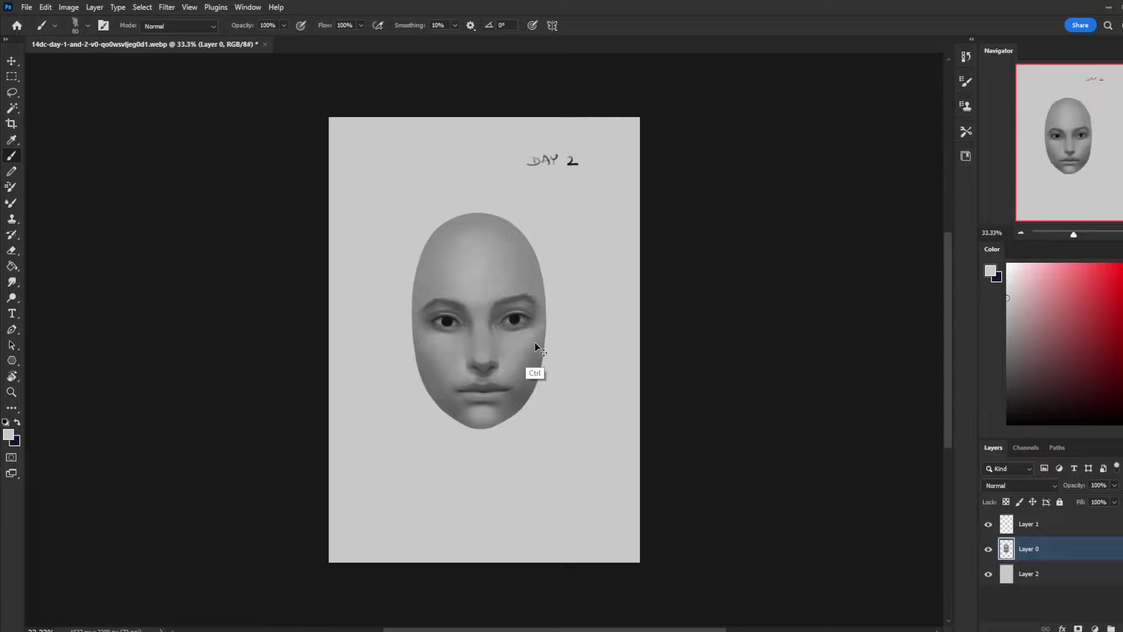
{"action": "key", "text": "ctrl+plus"}
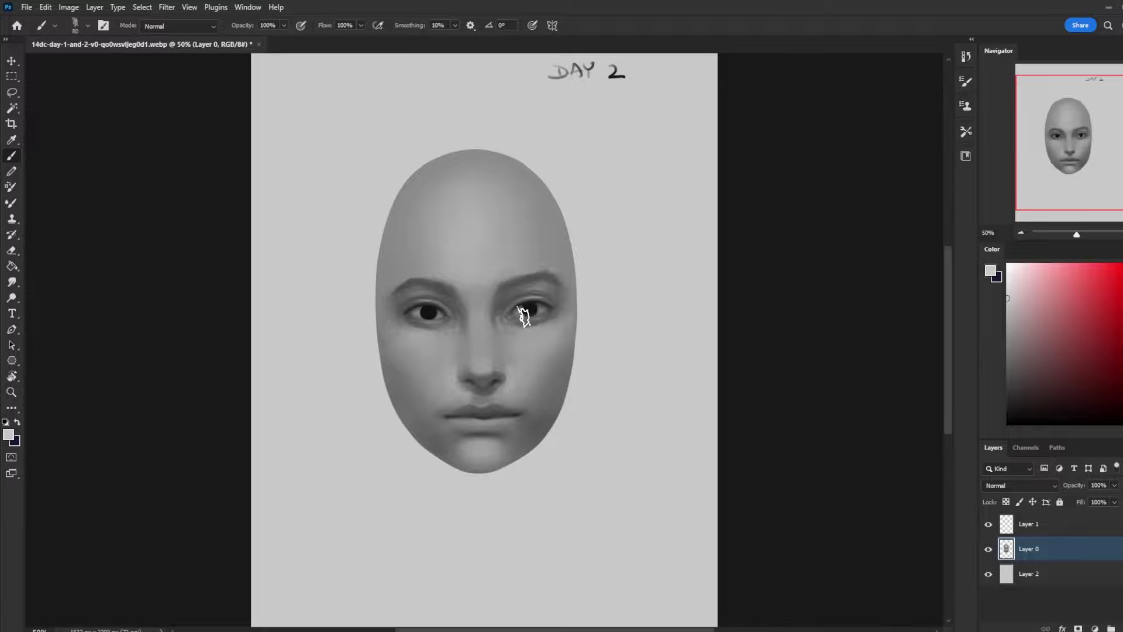
{"action": "key", "text": "bracketleft"}
{"action": "key", "text": "bracketleft"}
{"action": "key", "text": "bracketleft"}
{"action": "key", "text": "bracketleft"}
{"action": "key", "text": "bracketleft"}
{"action": "key", "text": "bracketleft"}
{"action": "key", "text": "bracketleft"}
{"action": "key", "text": "alt"}
{"action": "left_click", "coordinate": [516, 368], "text": "alt"}
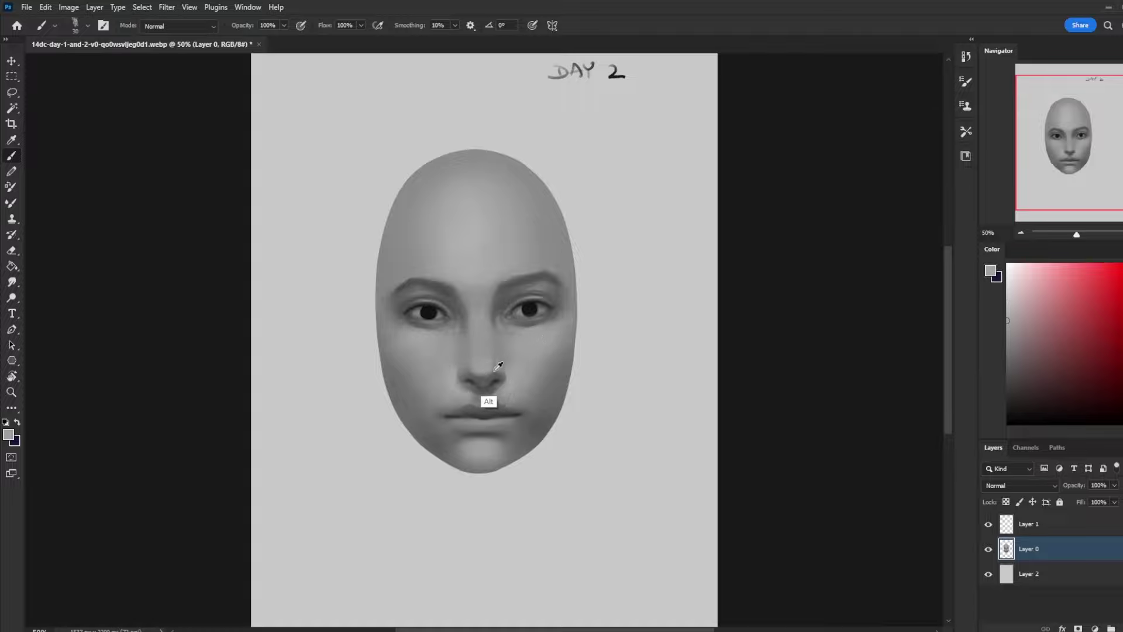
{"action": "left_click", "coordinate": [515, 367], "text": "alt"}
Try diagonal test strokes on the empty backdrop beside the forehead and undo them
{"action": "left_click", "coordinate": [693, 89]}
{"action": "left_click", "coordinate": [585, 169], "text": "shift"}
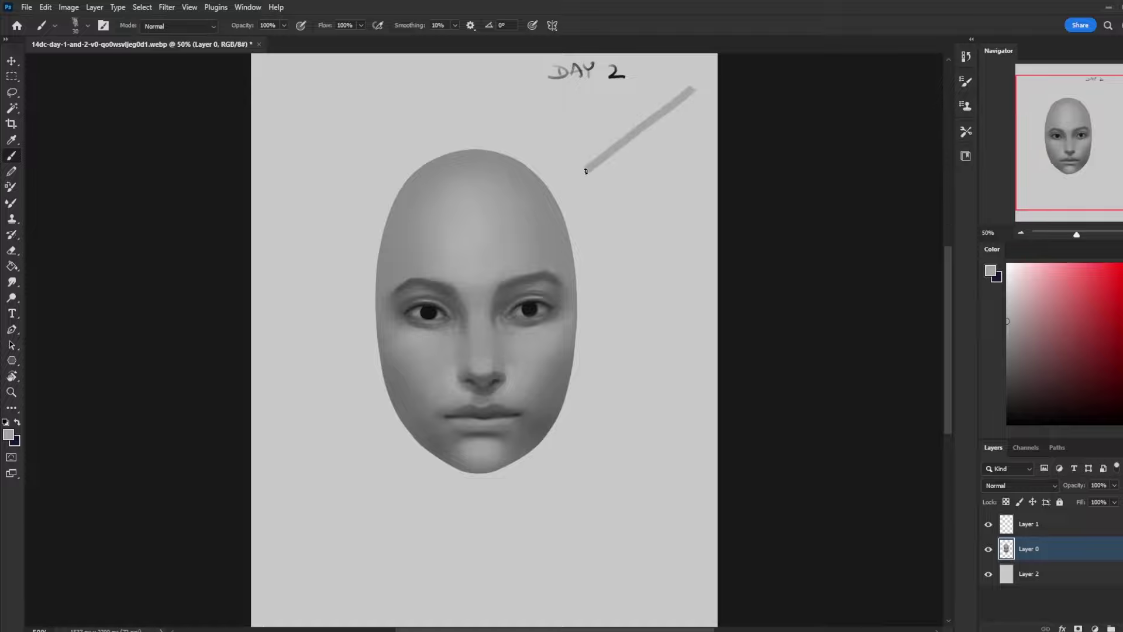
{"action": "left_click_drag", "start_coordinate": [693, 88], "coordinate": [602, 151]}
{"action": "key", "text": "ctrl+z"}
{"action": "left_click_drag", "start_coordinate": [686, 91], "coordinate": [607, 146]}
{"action": "key", "text": "x"}
{"action": "key", "text": "ctrl+z"}
{"action": "left_click_drag", "start_coordinate": [705, 89], "coordinate": [624, 225]}
{"action": "key", "text": "ctrl+z"}
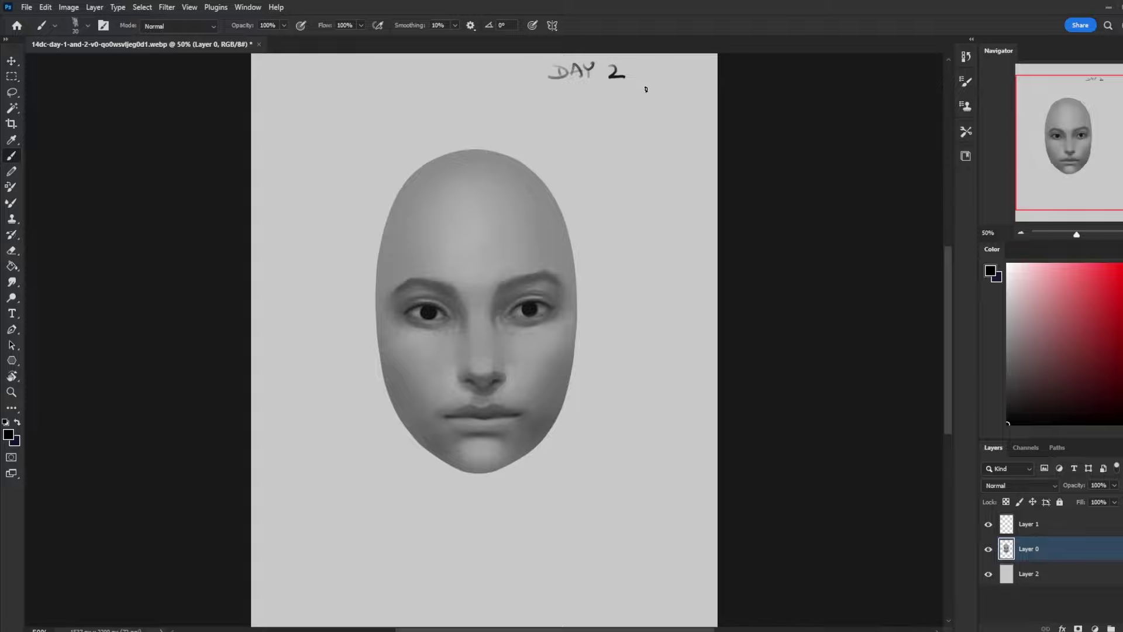
Sketch a simplified enlarged nose-base outline in black beneath the DAY 2 lettering, using a thinner brush
{"action": "key", "text": "bracketleft"}
{"action": "key", "text": "bracketleft"}
{"action": "key", "text": "bracketleft"}
{"action": "key", "text": "bracketleft"}
{"action": "key", "text": "bracketleft"}
{"action": "left_click_drag", "start_coordinate": [685, 88], "coordinate": [627, 284]}
{"action": "key", "text": "ctrl+z"}
{"action": "mouse_move", "coordinate": [572, 96]}
{"action": "left_mouse_down"}
{"action": "mouse_move", "coordinate": [589, 136]}
{"action": "mouse_move", "coordinate": [631, 150]}
{"action": "mouse_move", "coordinate": [673, 124]}
{"action": "mouse_move", "coordinate": [673, 95]}
{"action": "left_mouse_up"}
{"action": "mouse_move", "coordinate": [599, 120]}
{"action": "left_mouse_down"}
{"action": "mouse_move", "coordinate": [658, 122]}
{"action": "mouse_move", "coordinate": [654, 138]}
{"action": "left_mouse_up"}
{"action": "key", "text": "ctrl+z"}
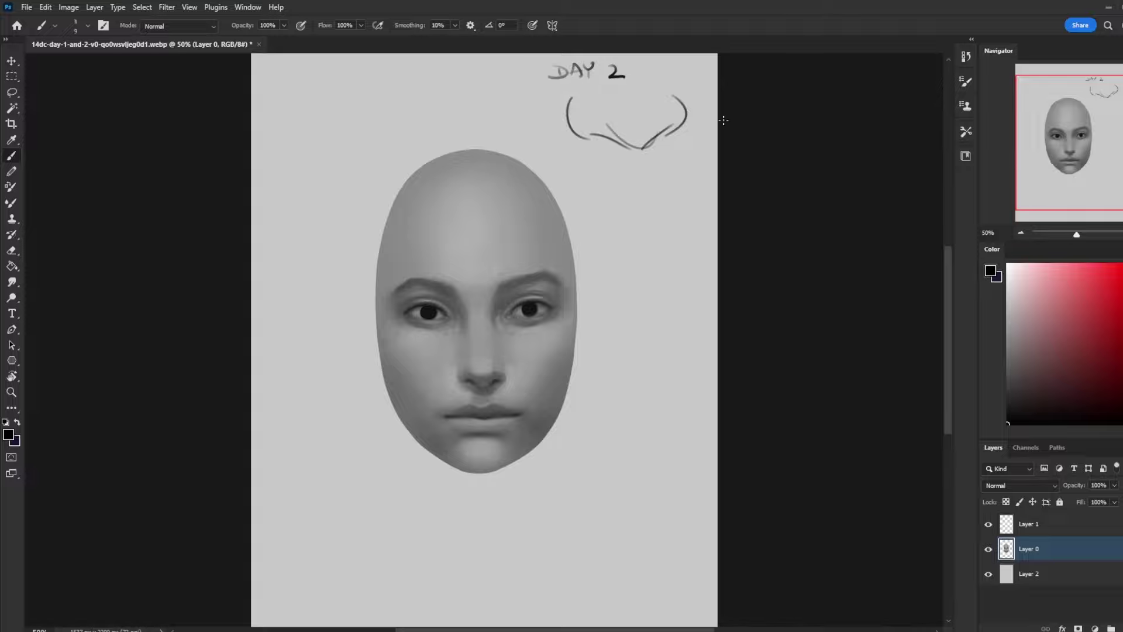
{"action": "left_click_drag", "start_coordinate": [682, 93], "coordinate": [662, 137]}
Draw small arrows pointing at both sides of one nostril curve in the nose sketch
{"action": "mouse_move", "coordinate": [542, 134]}
{"action": "left_mouse_down"}
{"action": "mouse_move", "coordinate": [563, 130]}
{"action": "mouse_move", "coordinate": [554, 139]}
{"action": "left_mouse_up"}
{"action": "left_click_drag", "start_coordinate": [584, 108], "coordinate": [568, 119]}
{"action": "mouse_move", "coordinate": [570, 112]}
{"action": "left_mouse_down"}
{"action": "mouse_move", "coordinate": [580, 118]}
{"action": "mouse_move", "coordinate": [559, 119]}
{"action": "left_mouse_up"}
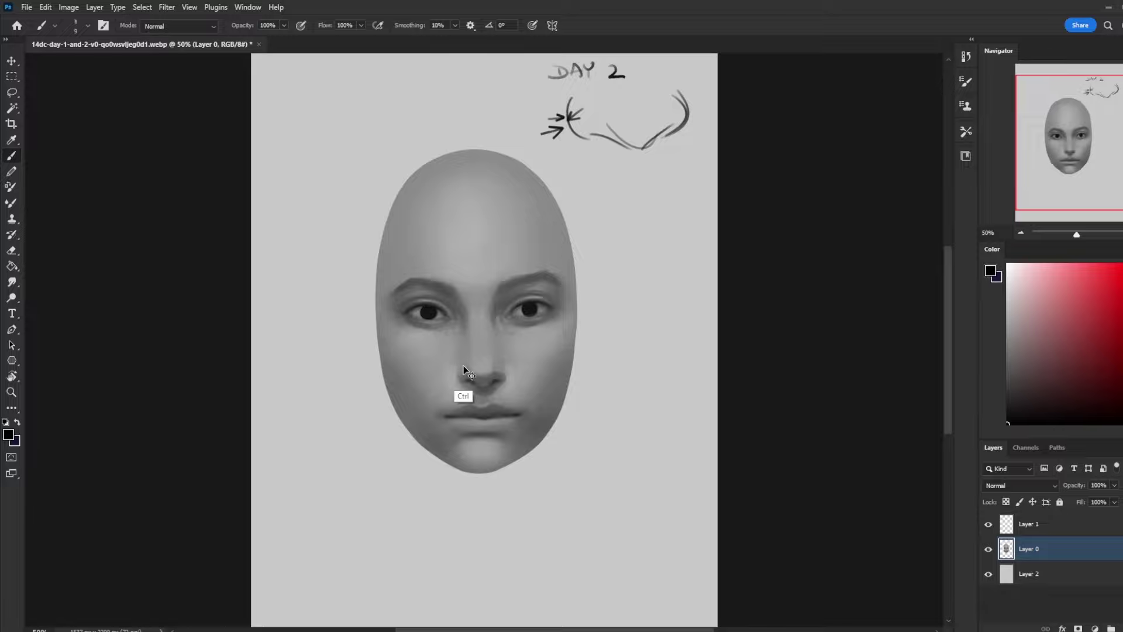
Add a new layer above the face layer and reduce the brush size for annotating the nose
{"action": "key", "text": "ctrl+plus"}
{"action": "left_click_drag", "start_coordinate": [538, 382], "coordinate": [608, 336]}
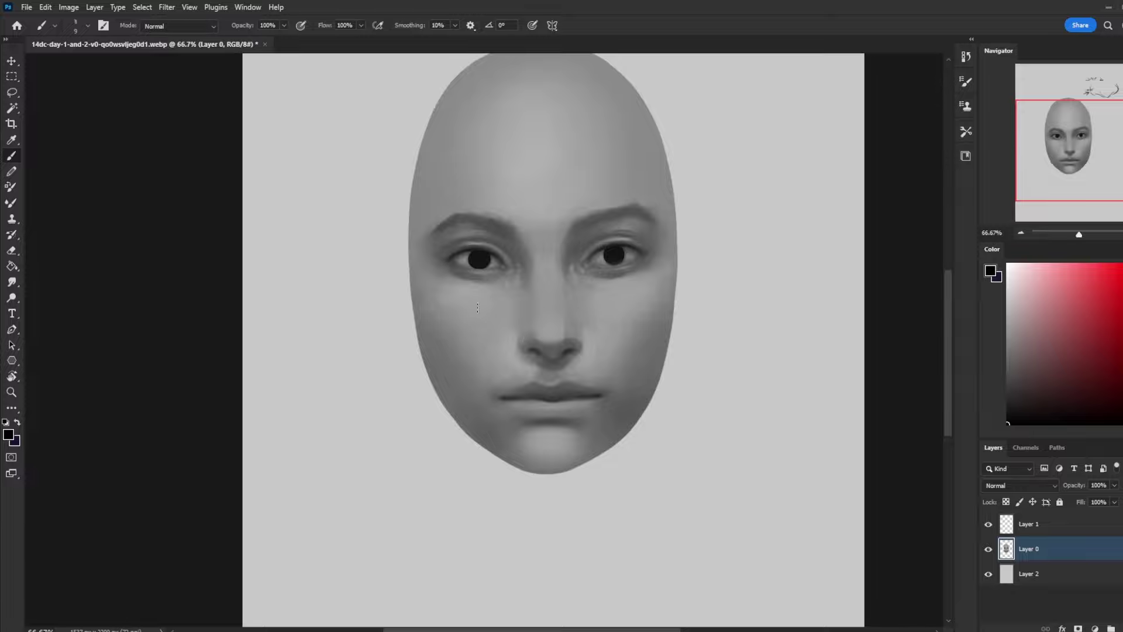
{"action": "left_click", "coordinate": [517, 338], "text": "alt"}
{"action": "key", "text": "bracketright"}
{"action": "key", "text": "bracketright"}
{"action": "key", "text": "bracketright"}
{"action": "left_click", "coordinate": [529, 334], "text": "alt"}
{"action": "key", "text": "bracketleft"}
{"action": "key", "text": "bracketleft"}
{"action": "key", "text": "bracketleft"}
{"action": "left_click", "coordinate": [529, 348], "text": "alt"}
{"action": "left_click", "coordinate": [1087, 424]}
{"action": "left_click", "coordinate": [1122, 627]}
{"action": "key", "text": "bracketleft"}
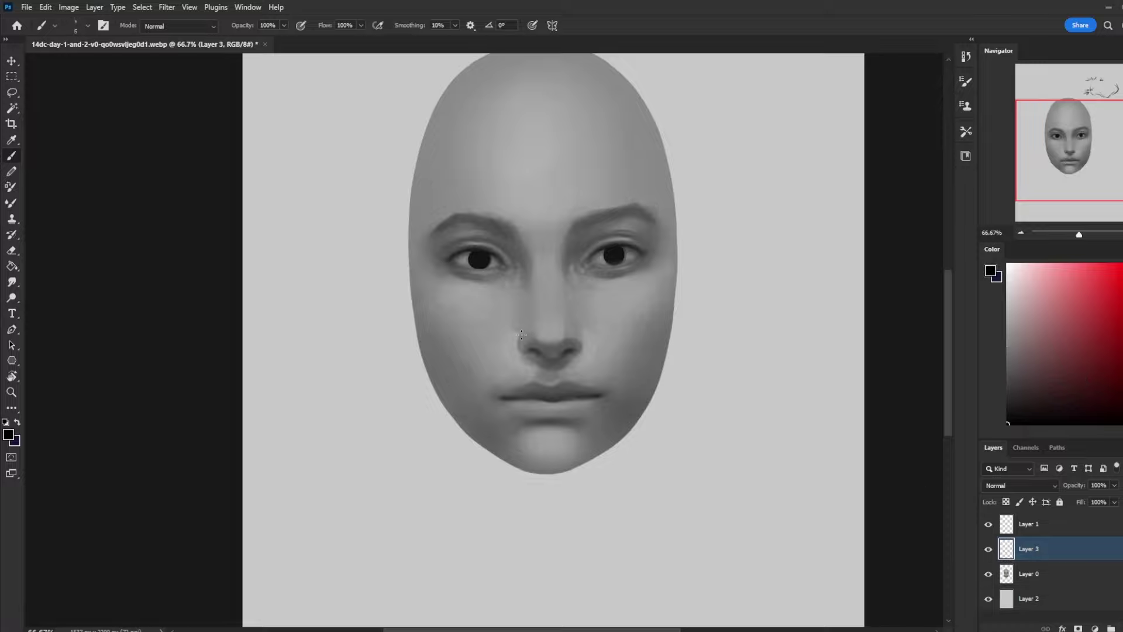
Outline the outer curves of both nostrils on the face and mark one with an arrow
{"action": "left_click_drag", "start_coordinate": [522, 336], "coordinate": [524, 352]}
{"action": "mouse_move", "coordinate": [578, 334]}
{"action": "left_mouse_down"}
{"action": "mouse_move", "coordinate": [546, 367]}
{"action": "mouse_move", "coordinate": [602, 334]}
{"action": "mouse_move", "coordinate": [583, 353]}
{"action": "left_mouse_up"}
{"action": "key", "text": "ctrl+z"}
{"action": "key", "text": "ctrl+z"}
{"action": "mouse_move", "coordinate": [578, 332]}
{"action": "left_mouse_down"}
{"action": "mouse_move", "coordinate": [580, 351]}
{"action": "mouse_move", "coordinate": [594, 331]}
{"action": "left_mouse_up"}
Try framing each eye with a four-sided outline, and undo the frames and the arrow beside the nose
{"action": "mouse_move", "coordinate": [643, 219]}
{"action": "left_mouse_down"}
{"action": "mouse_move", "coordinate": [564, 220]}
{"action": "mouse_move", "coordinate": [617, 275]}
{"action": "mouse_move", "coordinate": [645, 219]}
{"action": "left_mouse_up"}
{"action": "mouse_move", "coordinate": [525, 220]}
{"action": "left_mouse_down"}
{"action": "mouse_move", "coordinate": [451, 252]}
{"action": "mouse_move", "coordinate": [529, 221]}
{"action": "left_mouse_up"}
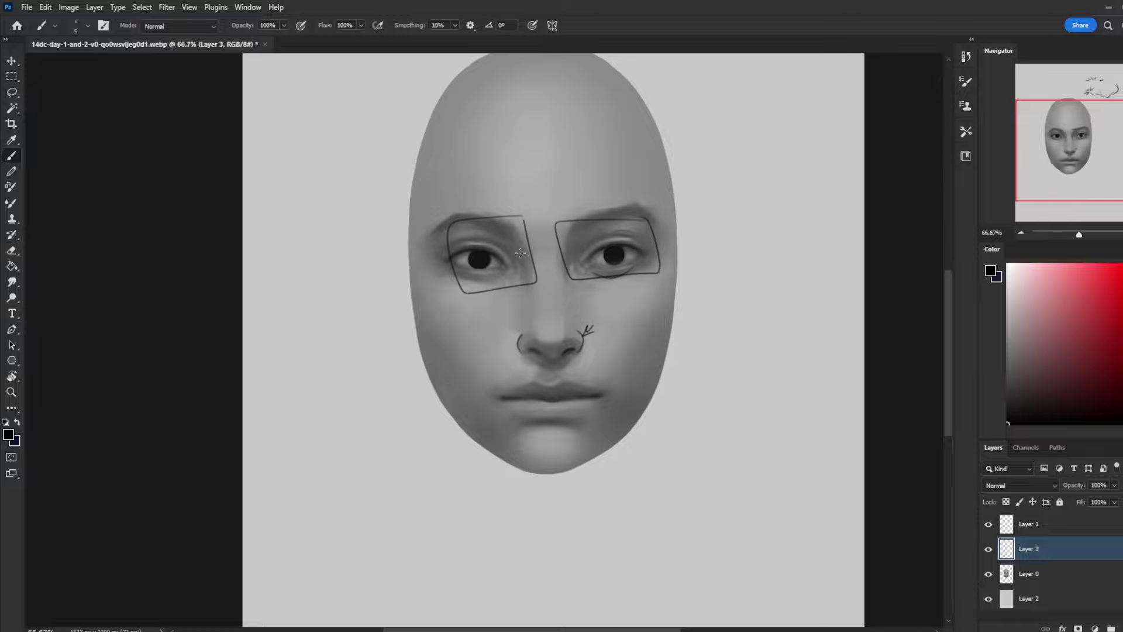
{"action": "key", "text": "ctrl+z"}
{"action": "key", "text": "ctrl+z"}
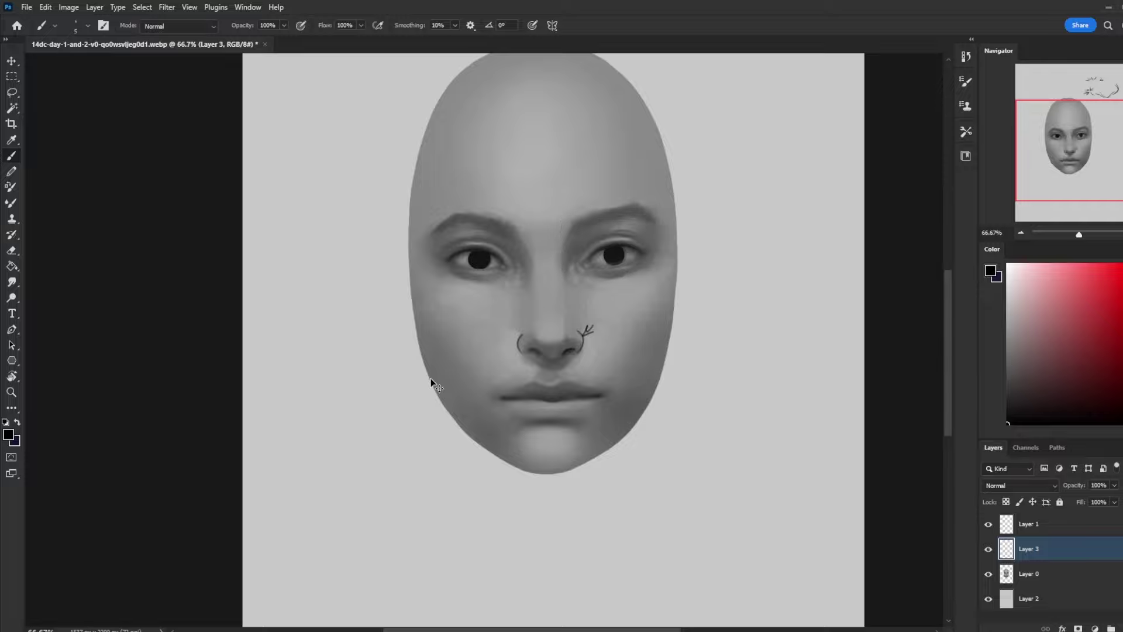
{"action": "key", "text": "ctrl+z"}
Circle both nostril curves in the nose sketch beneath the DAY 2 lettering
{"action": "left_click_drag", "start_coordinate": [757, 284], "coordinate": [628, 432]}
{"action": "left_click_drag", "start_coordinate": [578, 101], "coordinate": [496, 161]}
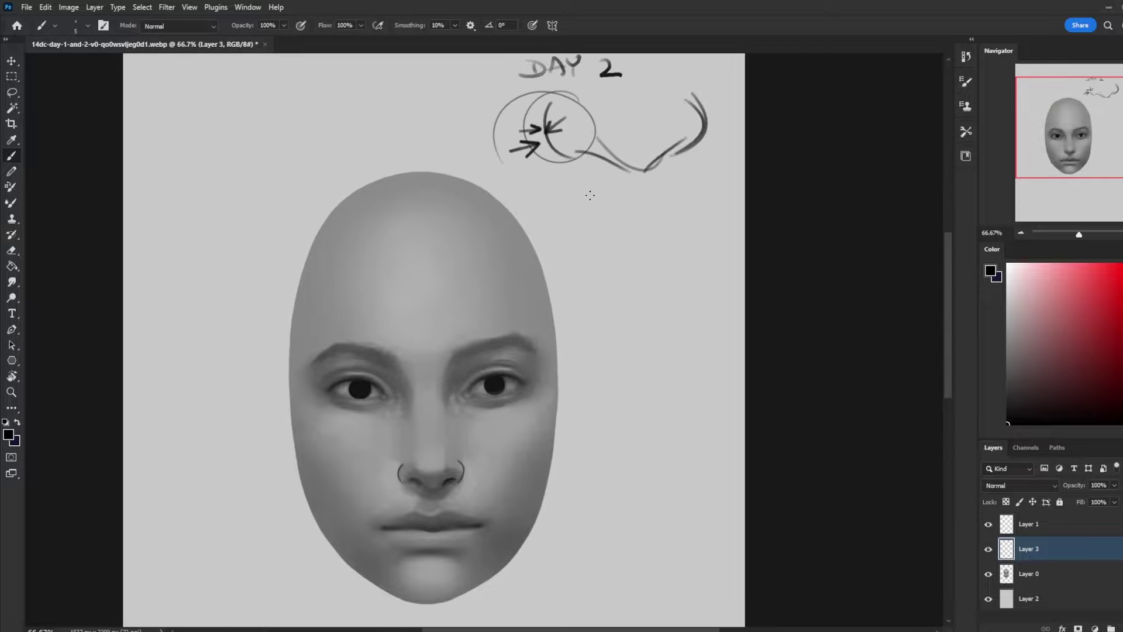
{"action": "mouse_move", "coordinate": [690, 82]}
{"action": "left_mouse_down"}
{"action": "mouse_move", "coordinate": [709, 85]}
{"action": "mouse_move", "coordinate": [669, 91]}
{"action": "left_mouse_up"}
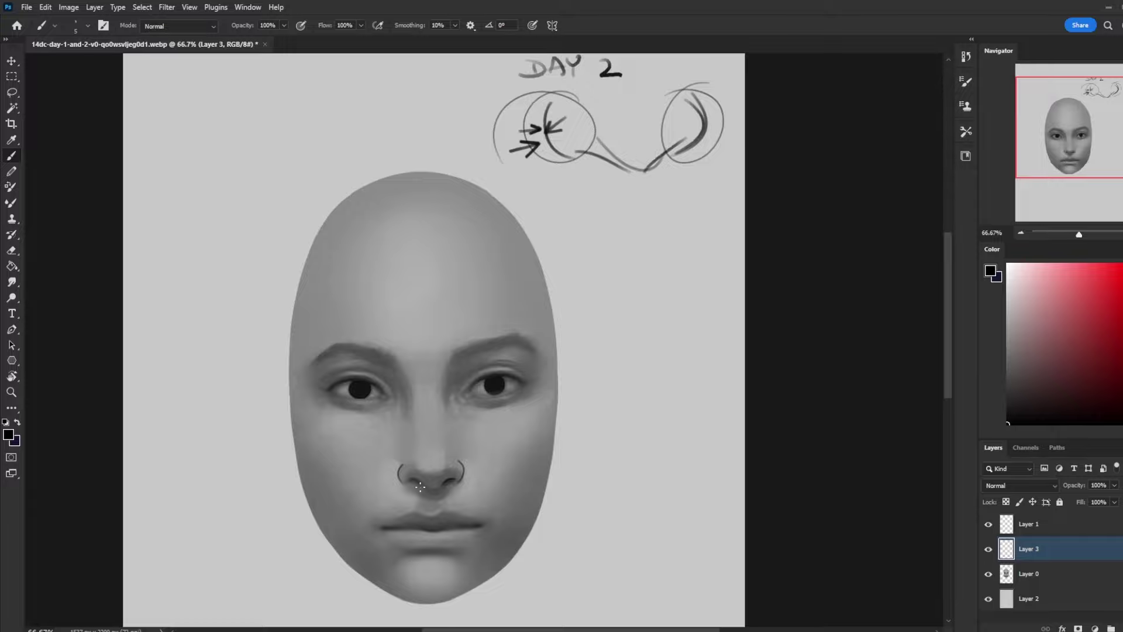
Undo the circles, nostril outlines, annotation layer and the whole nose sketch beneath the DAY 2 lettering
{"action": "key", "text": "ctrl+z"}
{"action": "key", "text": "ctrl+z"}
{"action": "key", "text": "ctrl+z"}
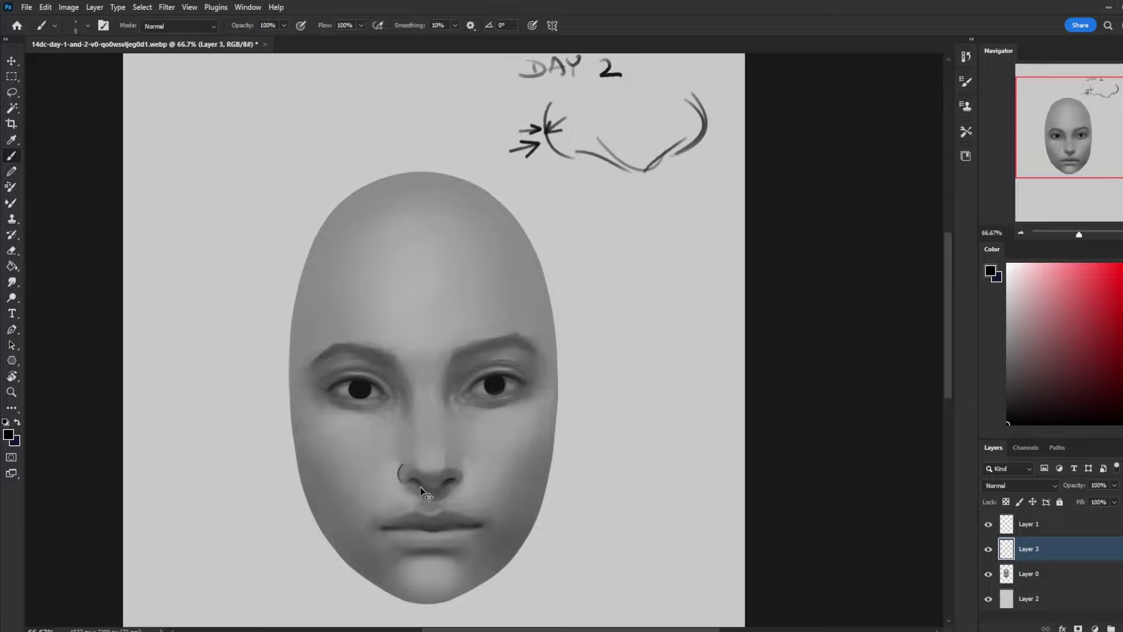
{"action": "key", "text": "ctrl+z"}
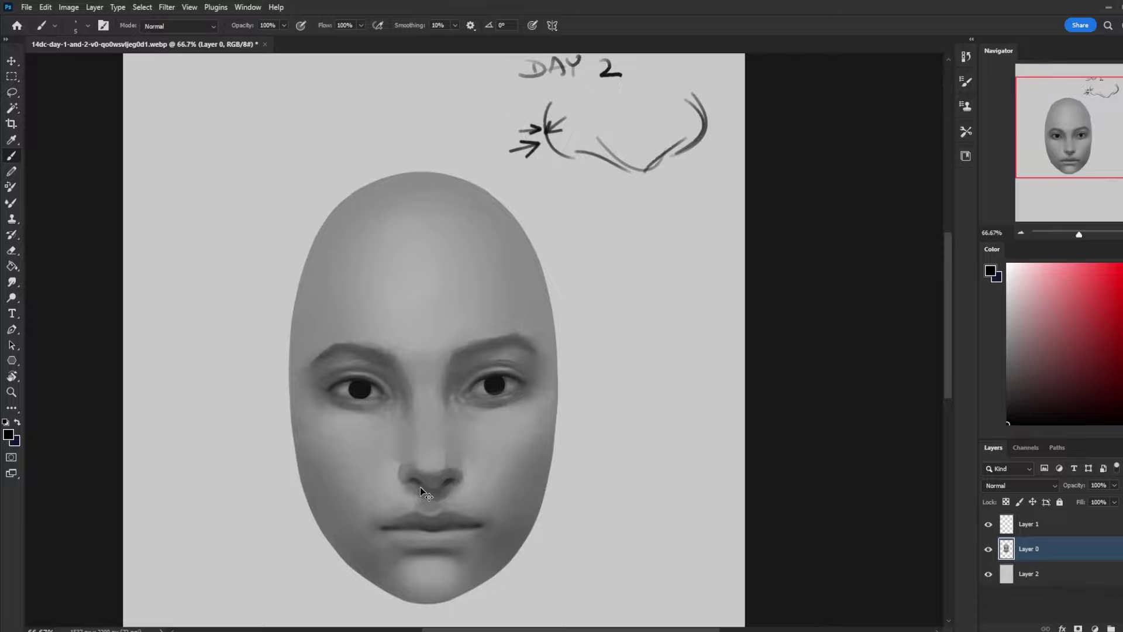
{"action": "key", "text": "ctrl+z"}
{"action": "key", "text": "ctrl+z"}
{"action": "key", "text": "ctrl+z"}
{"action": "key", "text": "ctrl+z"}
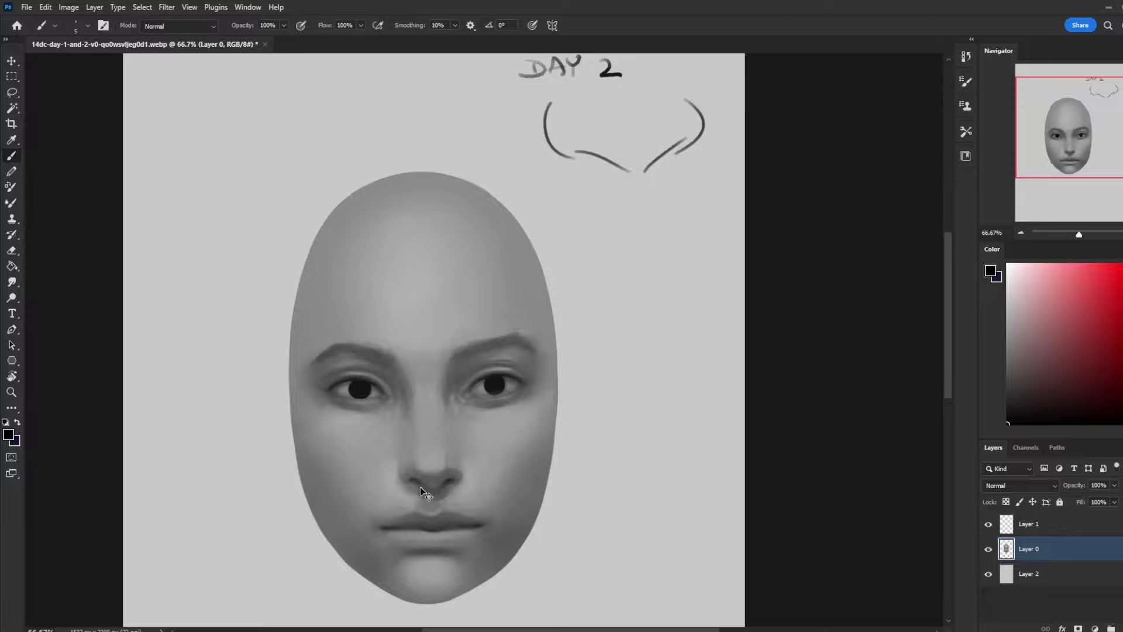
{"action": "key", "text": "ctrl+z"}
{"action": "key", "text": "ctrl+z"}
{"action": "key", "text": "ctrl+z"}
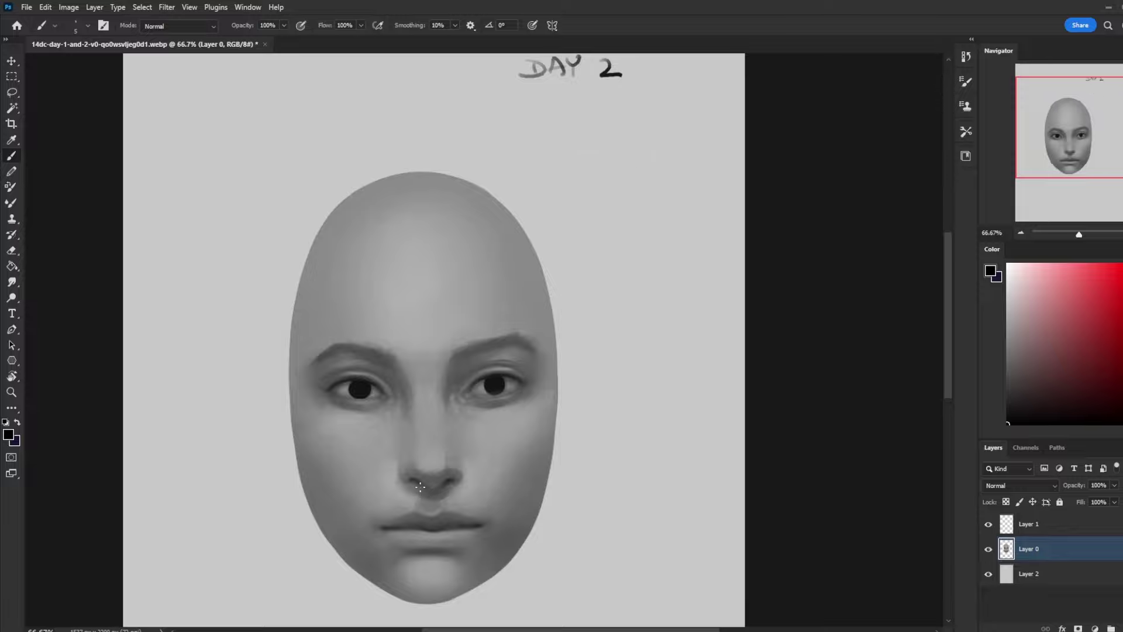
Add a new layer between the face layer and the grey backdrop layer
{"action": "key", "text": "ctrl+minus"}
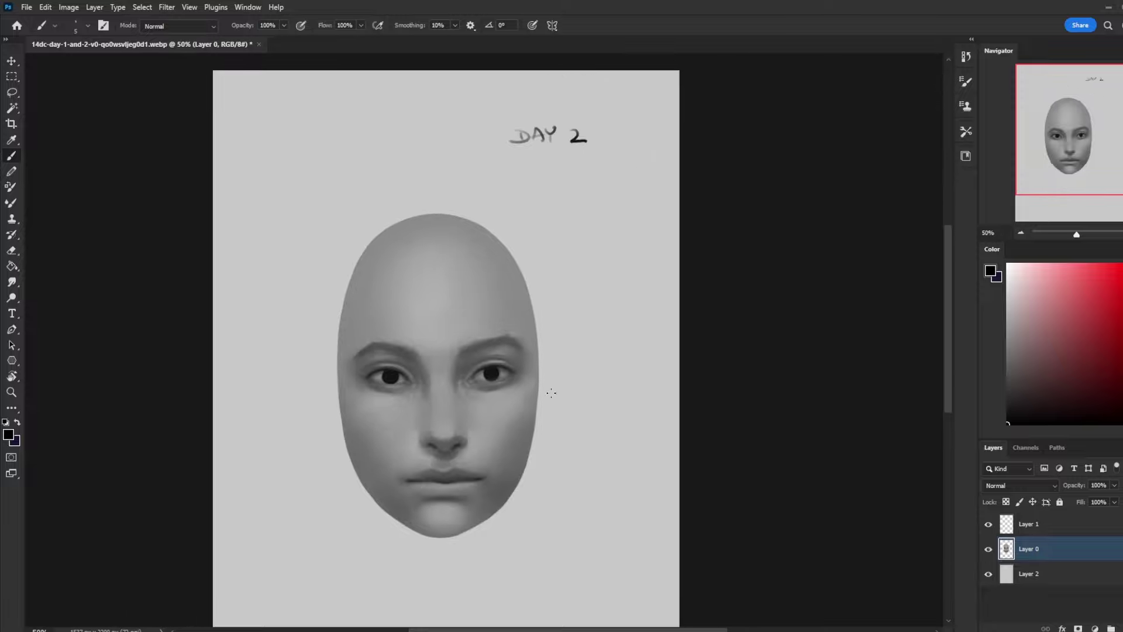
{"action": "left_click_drag", "start_coordinate": [590, 433], "coordinate": [667, 388]}
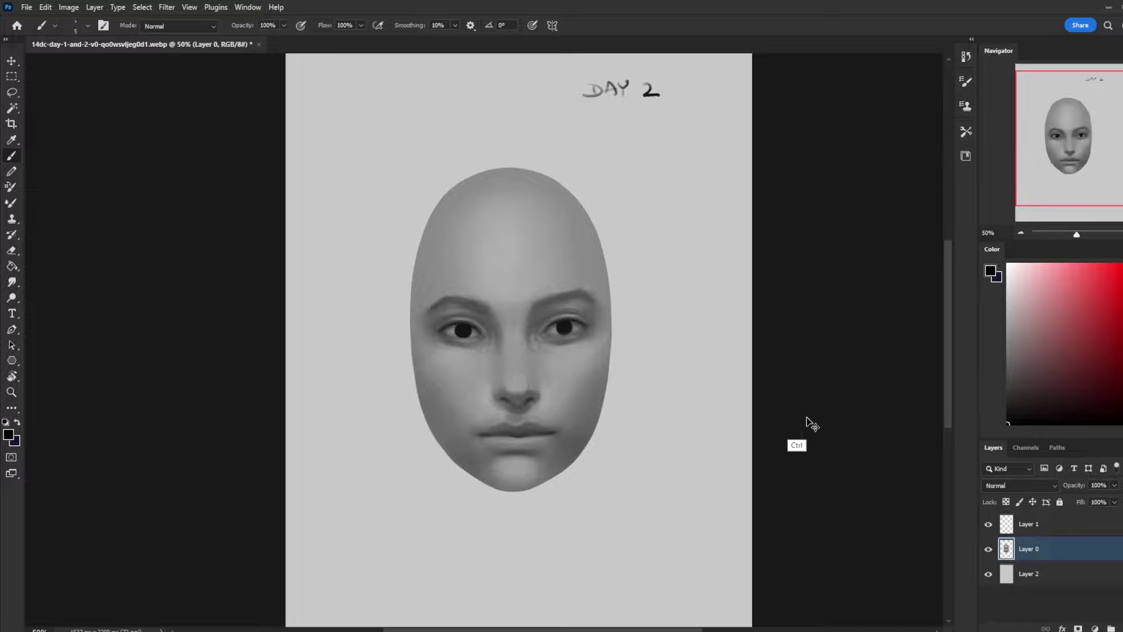
{"action": "key", "text": "ctrl+minus"}
{"action": "left_click", "coordinate": [1073, 579]}
{"action": "left_click", "coordinate": [1122, 629]}
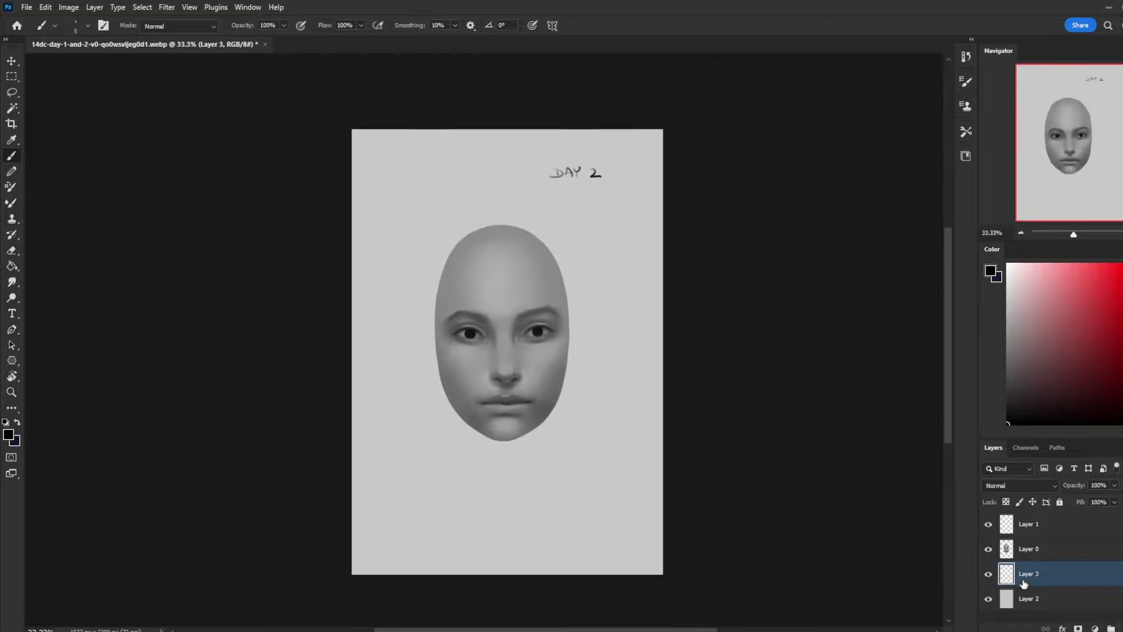
Lasso the left half of a neck from behind the jaw downward and fill it with grey sampled from the chin
{"action": "key", "text": "l"}
{"action": "mouse_move", "coordinate": [543, 408]}
{"action": "left_mouse_down"}
{"action": "mouse_move", "coordinate": [550, 489]}
{"action": "mouse_move", "coordinate": [465, 489]}
{"action": "mouse_move", "coordinate": [455, 477]}
{"action": "mouse_move", "coordinate": [468, 399]}
{"action": "left_mouse_up"}
{"action": "left_click", "coordinate": [462, 386]}
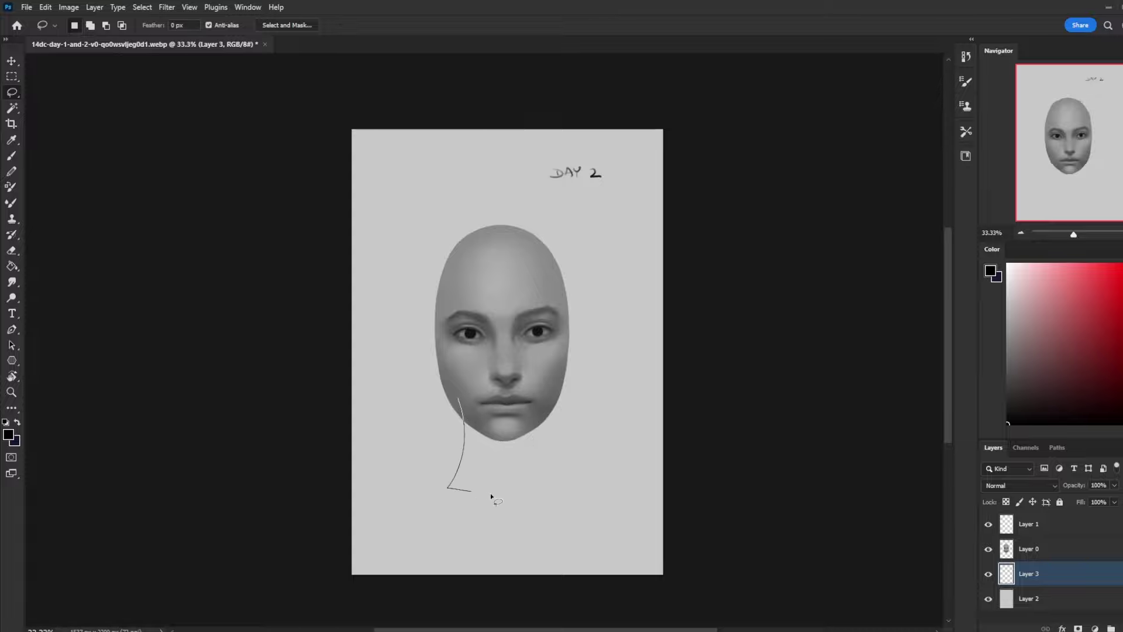
{"action": "left_click_drag", "start_coordinate": [492, 497], "coordinate": [459, 398]}
{"action": "key", "text": "g"}
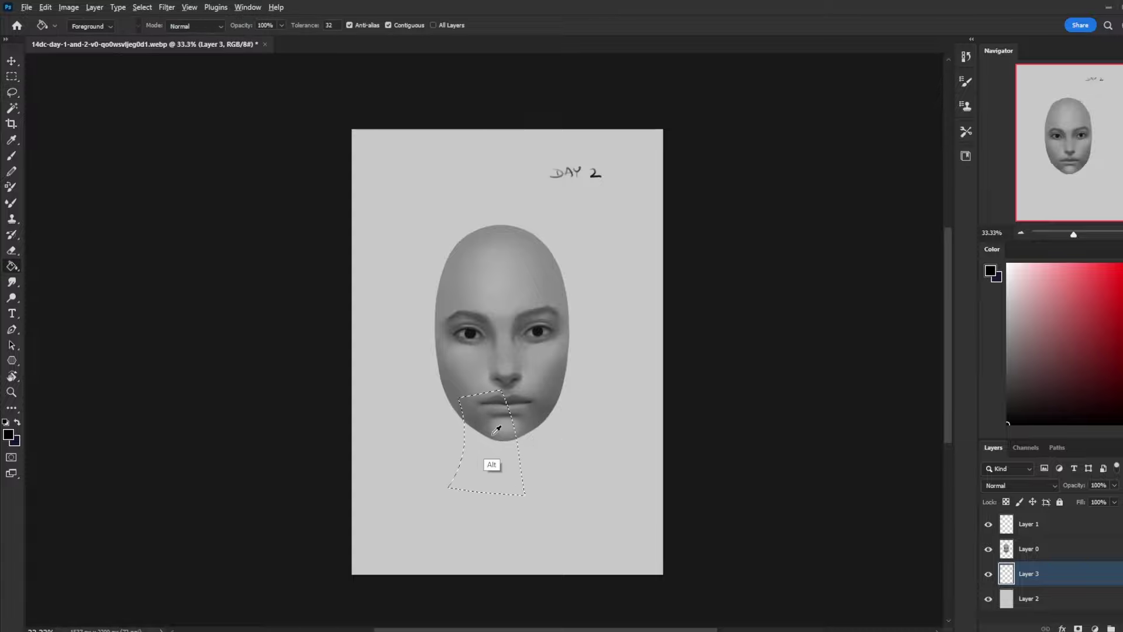
{"action": "left_click", "coordinate": [489, 432], "text": "alt"}
{"action": "left_click", "coordinate": [511, 470]}
Duplicate the neck half, flip the copy horizontally and align it to complete the right side of the neck
{"action": "key", "text": "ctrl+a"}
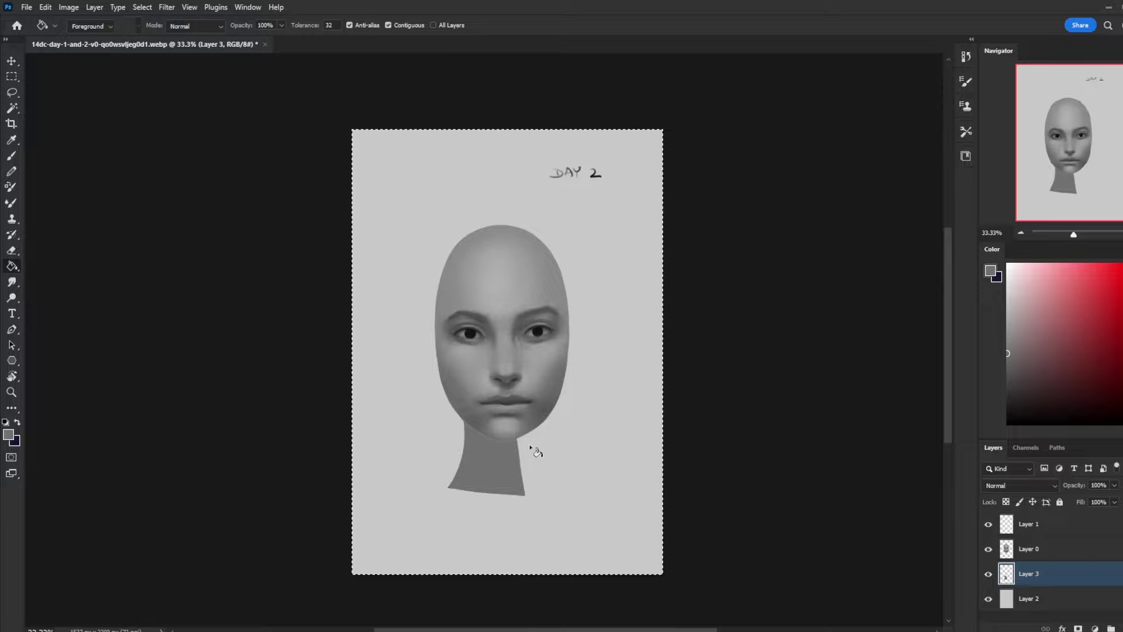
{"action": "key", "text": "ctrl+j"}
{"action": "key", "text": "v"}
{"action": "key", "text": "ctrl+t"}
{"action": "right_click", "coordinate": [512, 471]}
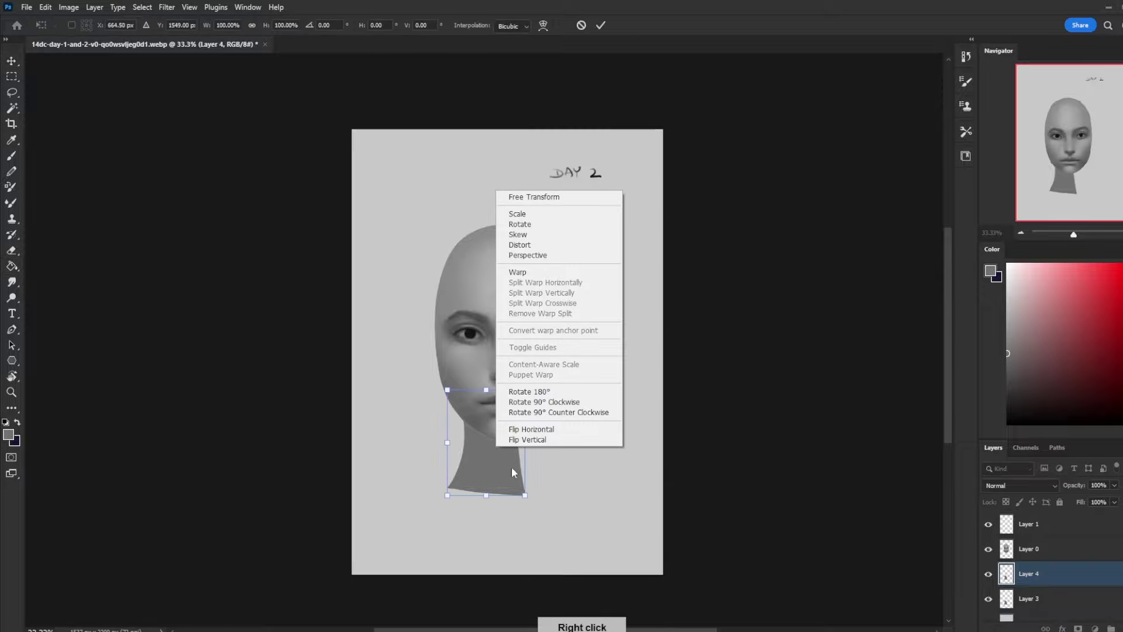
{"action": "left_click", "coordinate": [530, 429]}
{"action": "left_click_drag", "start_coordinate": [503, 460], "coordinate": [536, 453]}
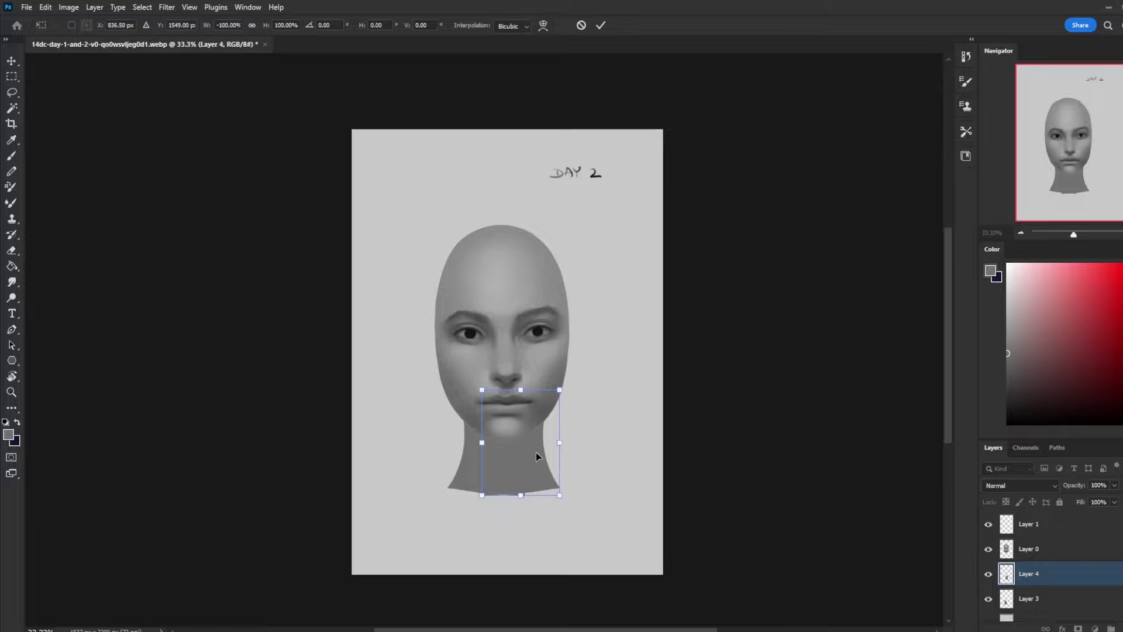
{"action": "key", "text": "Left"}
{"action": "key", "text": "Left"}
{"action": "key", "text": "Left"}
{"action": "key", "text": "Left"}
{"action": "key", "text": "Left"}
{"action": "key", "text": "Left"}
{"action": "key", "text": "Left"}
{"action": "key", "text": "Left"}
{"action": "key", "text": "Left"}
{"action": "key", "text": "Return"}
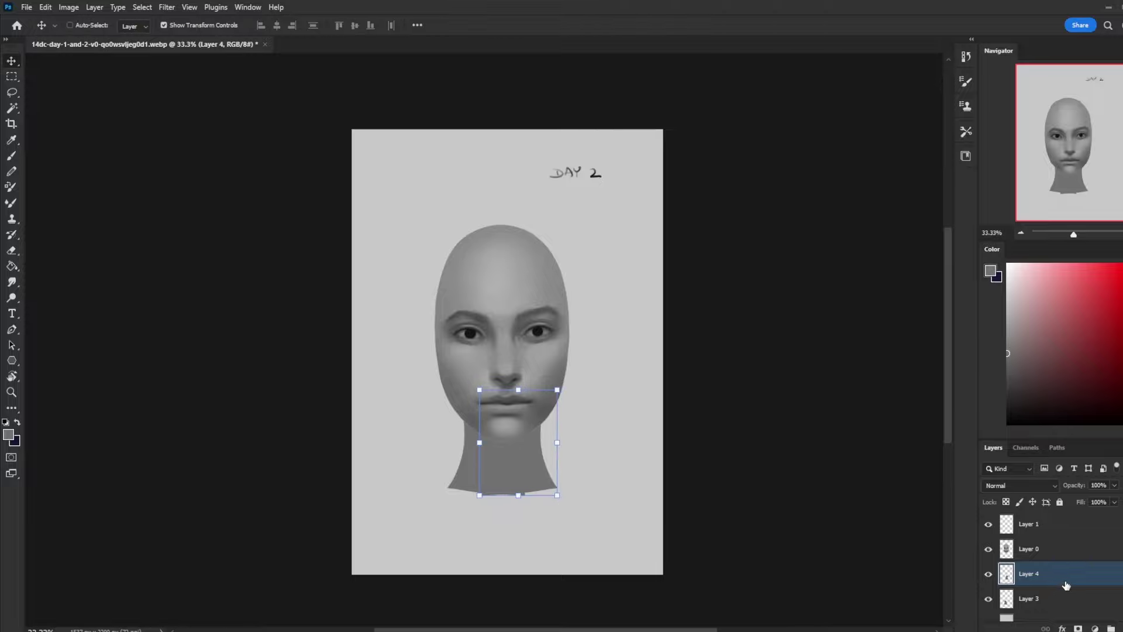
Nudge the original neck half slightly right and merge the flipped copy down into its layer
{"action": "left_click", "coordinate": [1076, 599]}
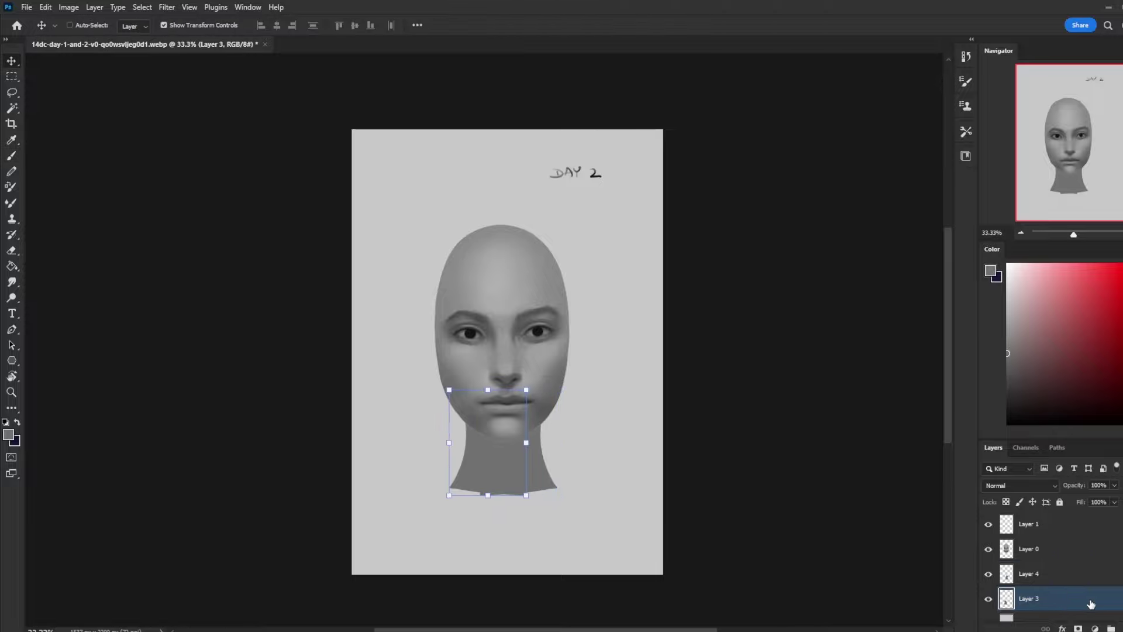
{"action": "key", "text": "Right"}
{"action": "key", "text": "Right"}
{"action": "key", "text": "Right"}
{"action": "key", "text": "Right"}
{"action": "right_click", "coordinate": [1059, 566]}
{"action": "left_click", "coordinate": [1087, 331]}
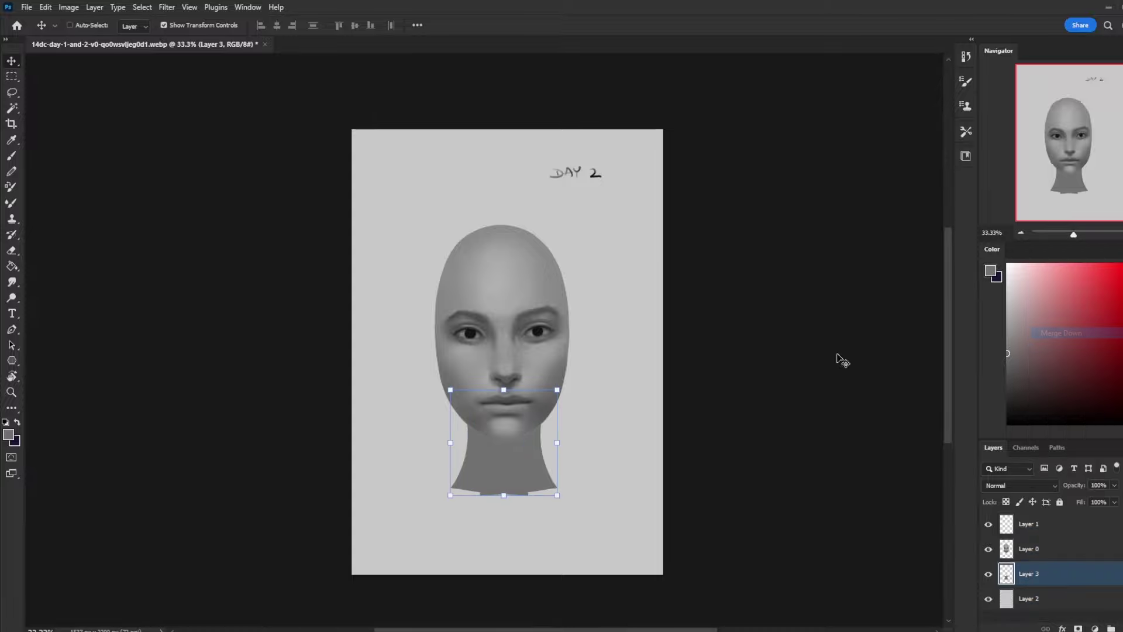
Lasso an ear shape on the left side of the head and fill it with darker grey sampled near the eyebrow
{"action": "key", "text": "l"}
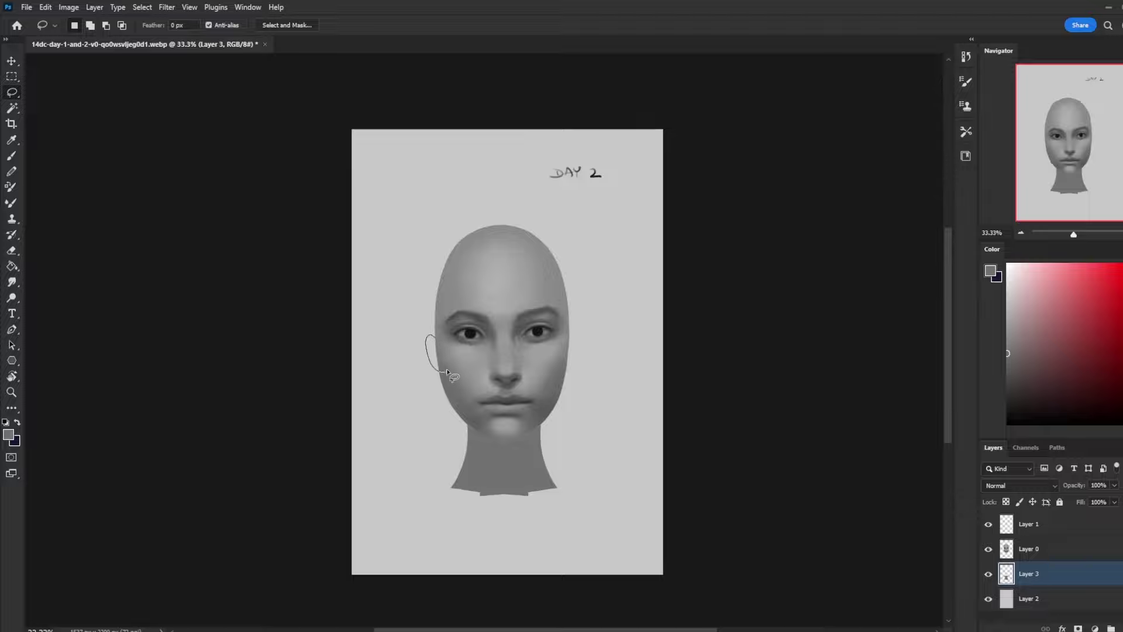
{"action": "mouse_move", "coordinate": [435, 323]}
{"action": "left_mouse_down"}
{"action": "mouse_move", "coordinate": [444, 372]}
{"action": "mouse_move", "coordinate": [444, 324]}
{"action": "mouse_move", "coordinate": [427, 357]}
{"action": "mouse_move", "coordinate": [445, 341]}
{"action": "mouse_move", "coordinate": [426, 329]}
{"action": "mouse_move", "coordinate": [447, 338]}
{"action": "left_mouse_up"}
{"action": "key", "text": "ctrl+d"}
{"action": "key", "text": "ctrl+d"}
{"action": "key", "text": "g"}
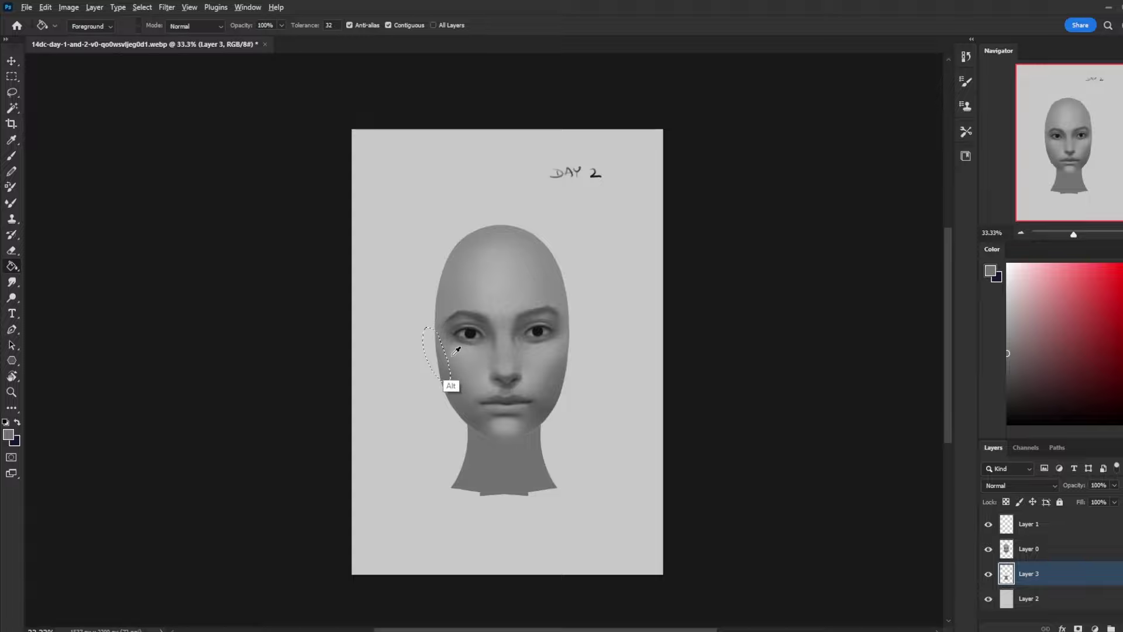
{"action": "left_click", "coordinate": [461, 314], "text": "alt"}
{"action": "key", "text": "alt+BackSpace"}
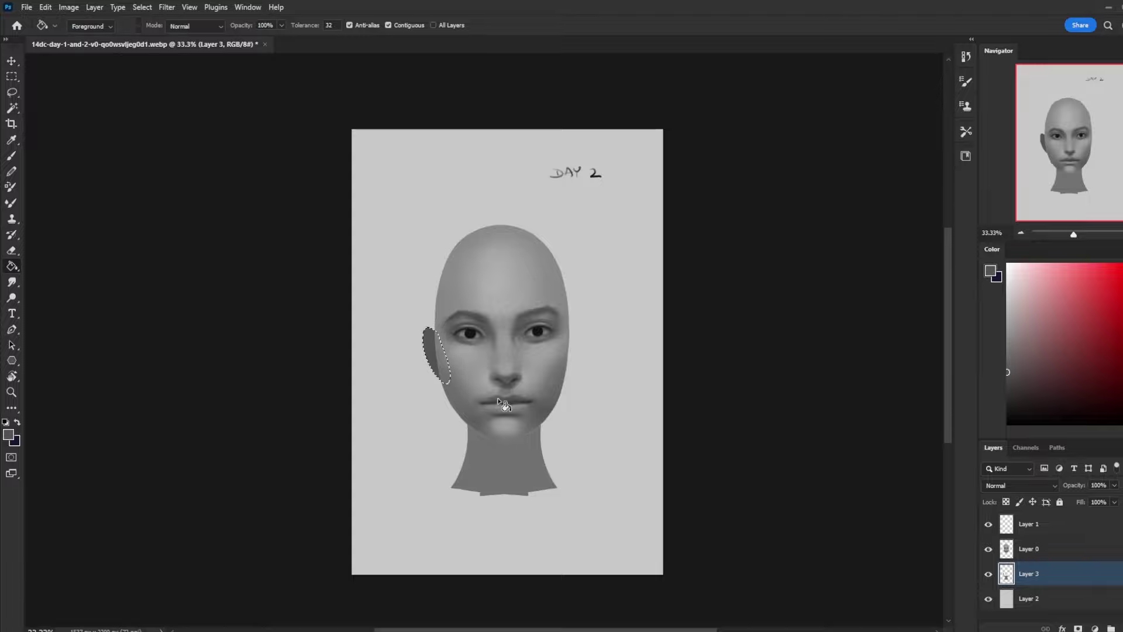
Duplicate the ear and neck layer, flip the copy horizontally and place its ear on the right side of the head
{"action": "key", "text": "ctrl+a"}
{"action": "key", "text": "ctrl+j"}
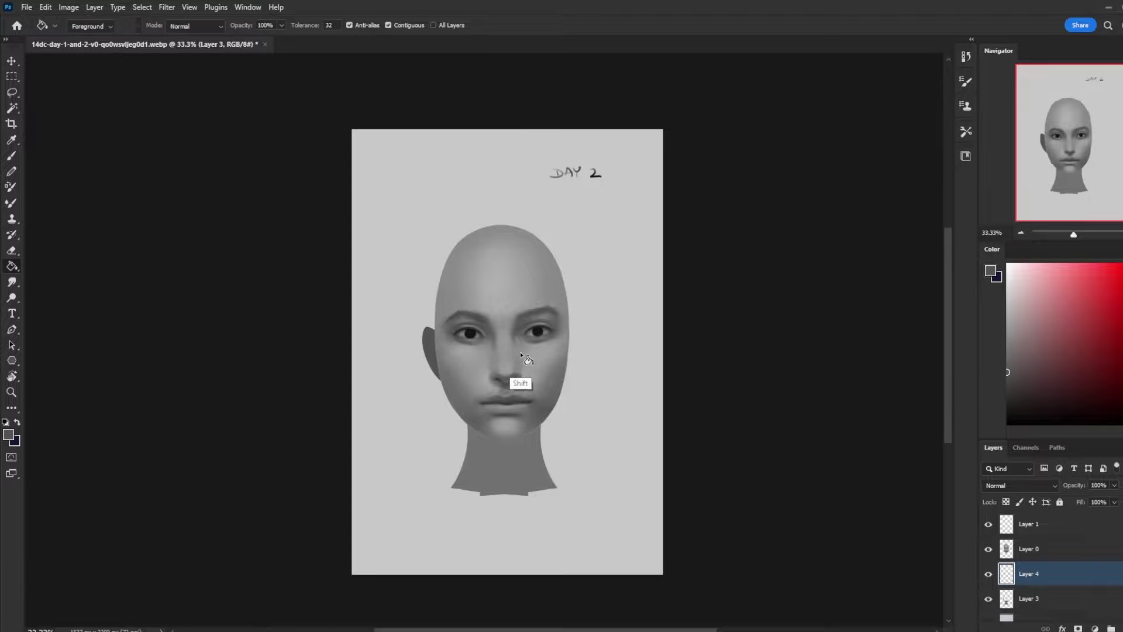
{"action": "key", "text": "v"}
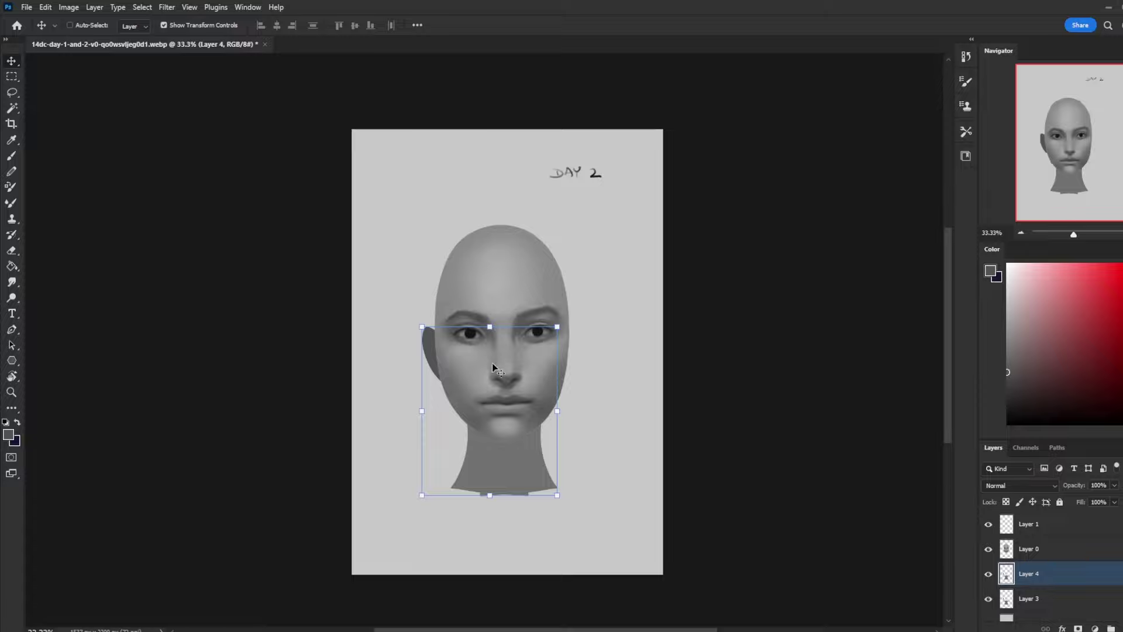
{"action": "right_click", "coordinate": [489, 363]}
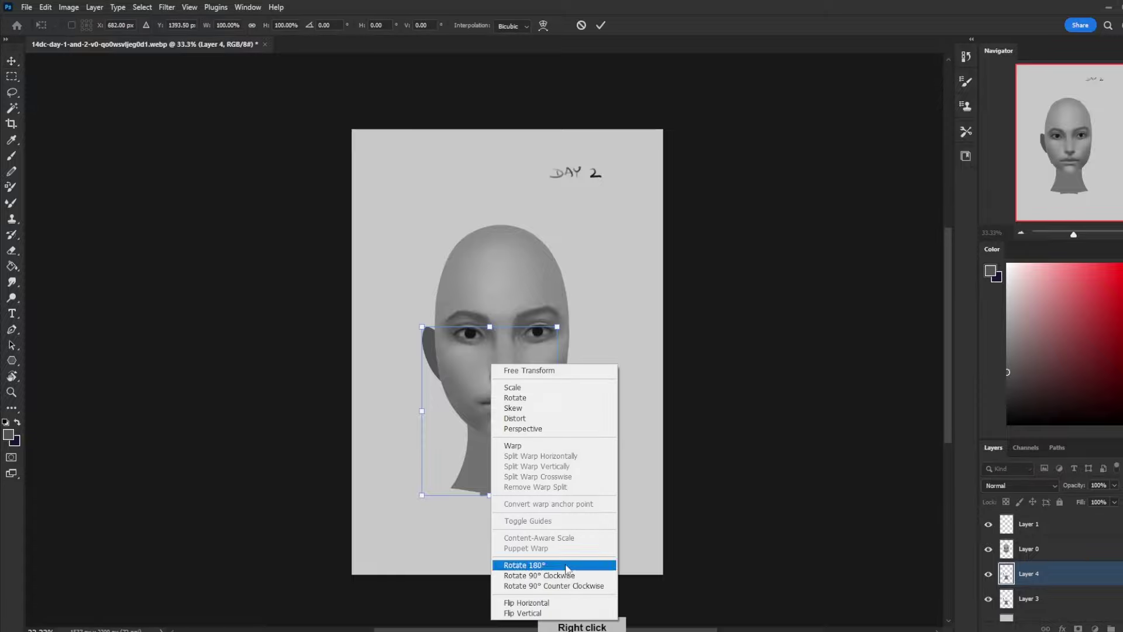
{"action": "left_click", "coordinate": [559, 602]}
{"action": "left_click_drag", "start_coordinate": [463, 387], "coordinate": [494, 378]}
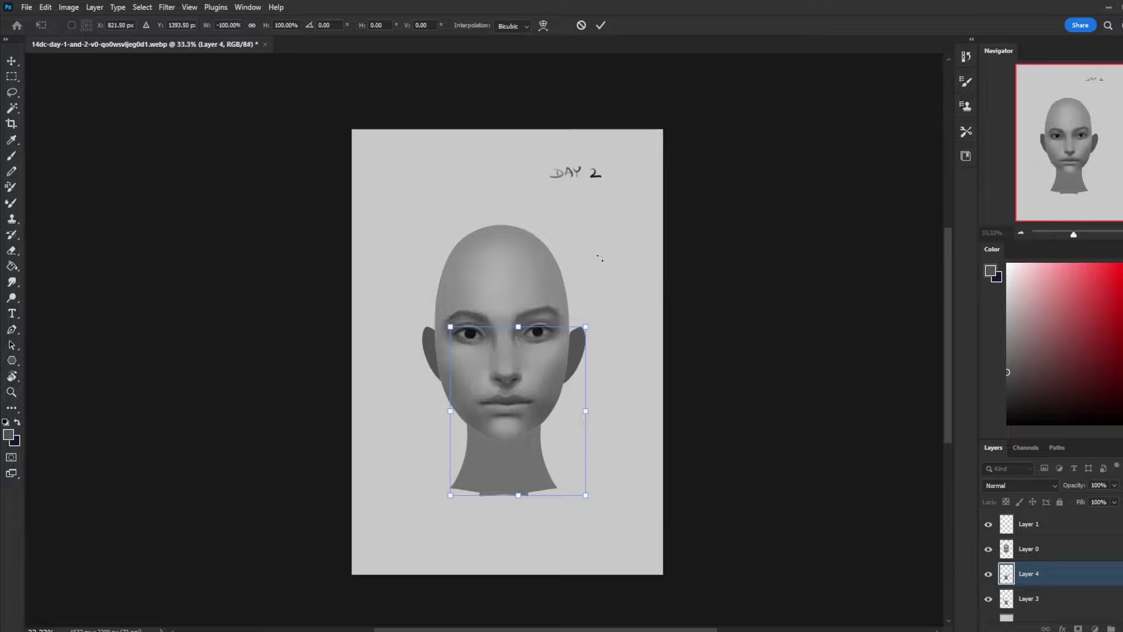
{"action": "left_click", "coordinate": [601, 25]}
Clear the extra neck from the flipped copy and nudge the right ear slightly inward toward the face
{"action": "key", "text": "l"}
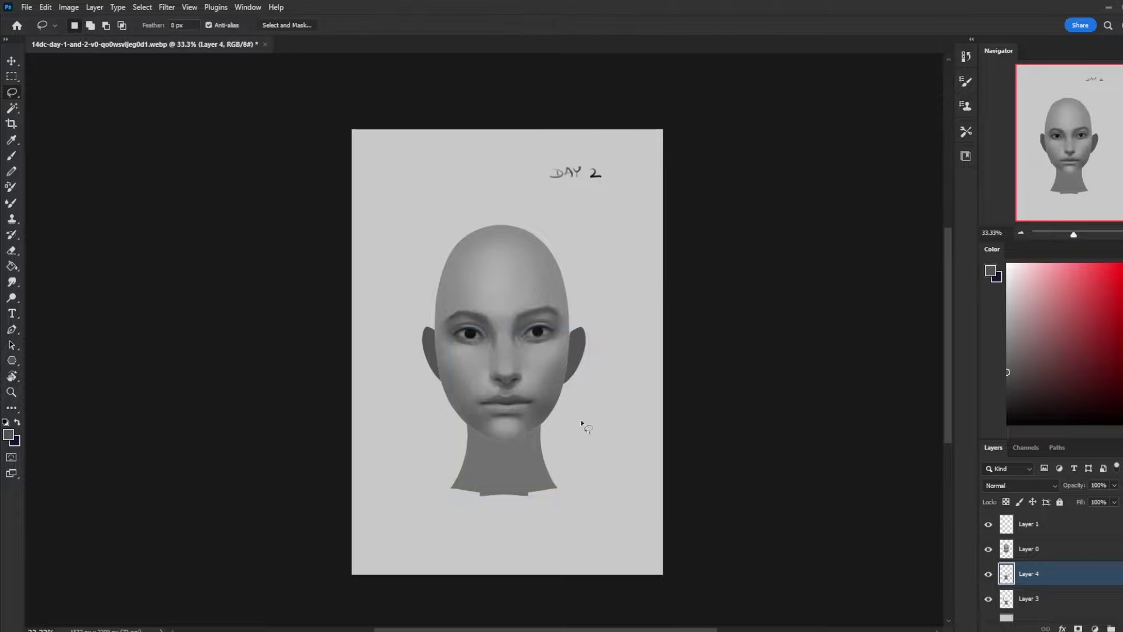
{"action": "left_click_drag", "start_coordinate": [587, 431], "coordinate": [663, 471]}
{"action": "key", "text": "ctrl+a"}
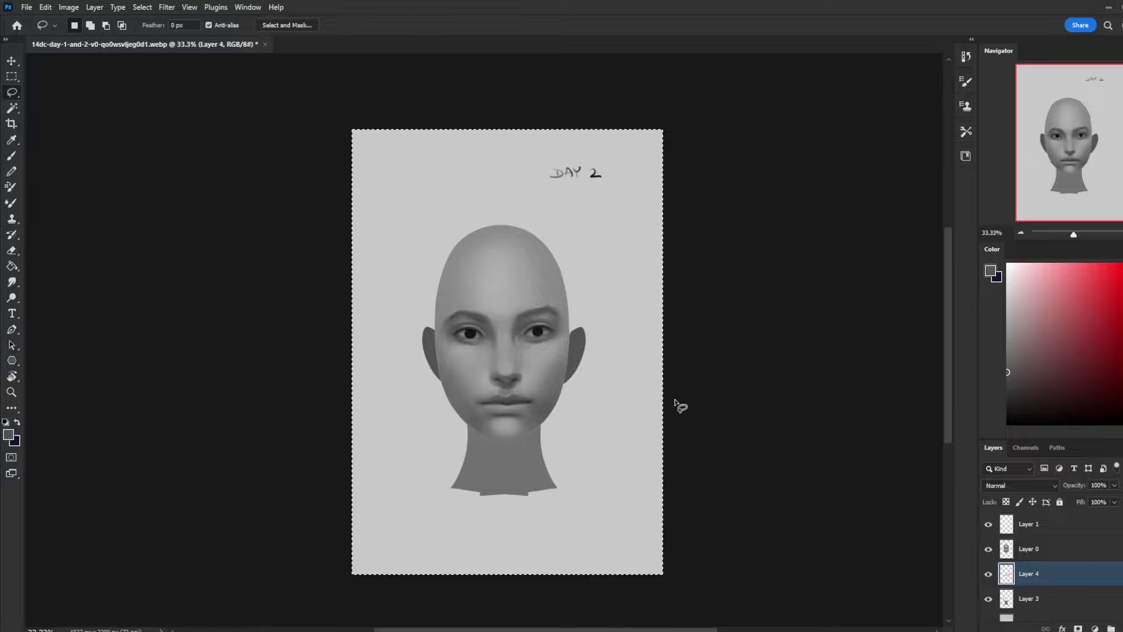
{"action": "key", "text": "v"}
{"action": "key", "text": "Left"}
{"action": "key", "text": "Left"}
{"action": "key", "text": "Left"}
{"action": "key", "text": "ctrl+d"}
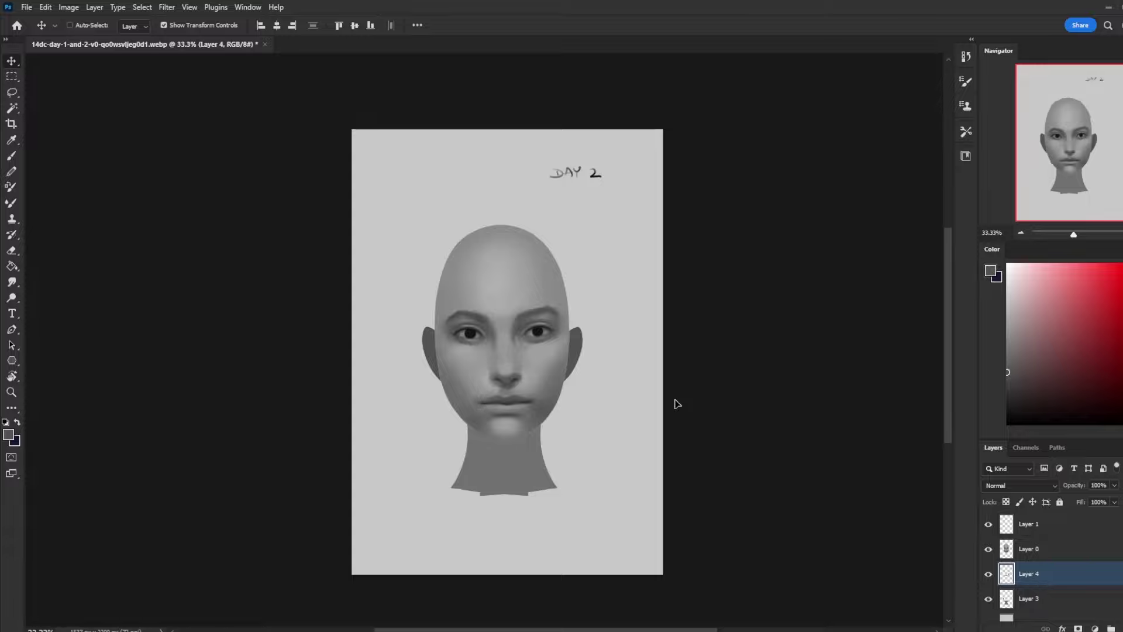
Merge the right ear's layer down into the neck layer and clear the selection
{"action": "right_click", "coordinate": [1053, 575]}
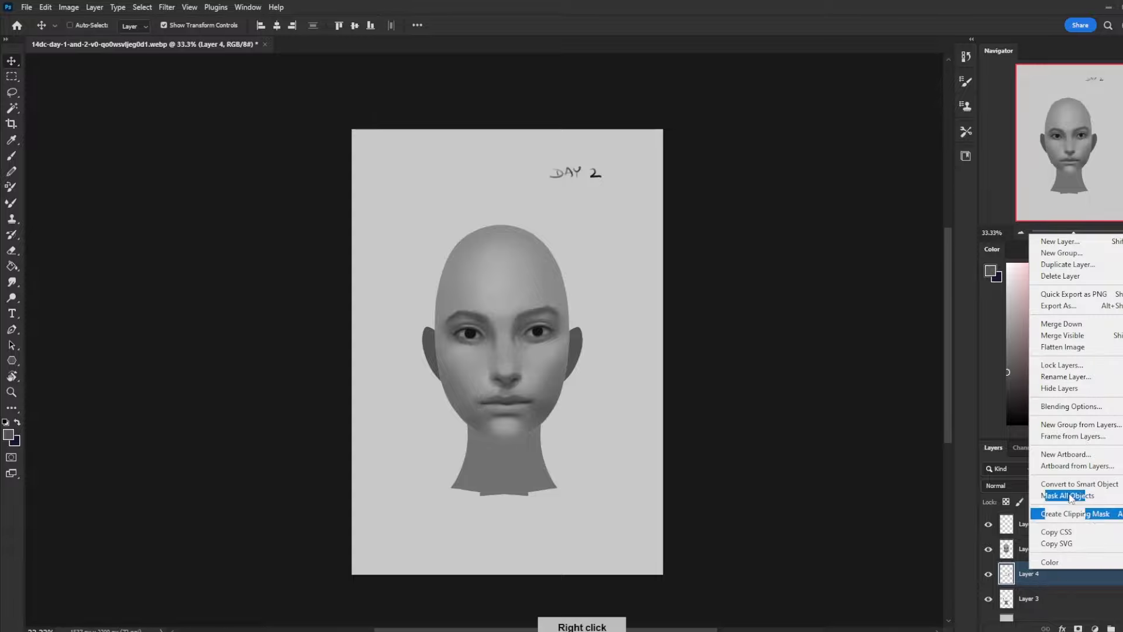
{"action": "left_click", "coordinate": [1047, 323]}
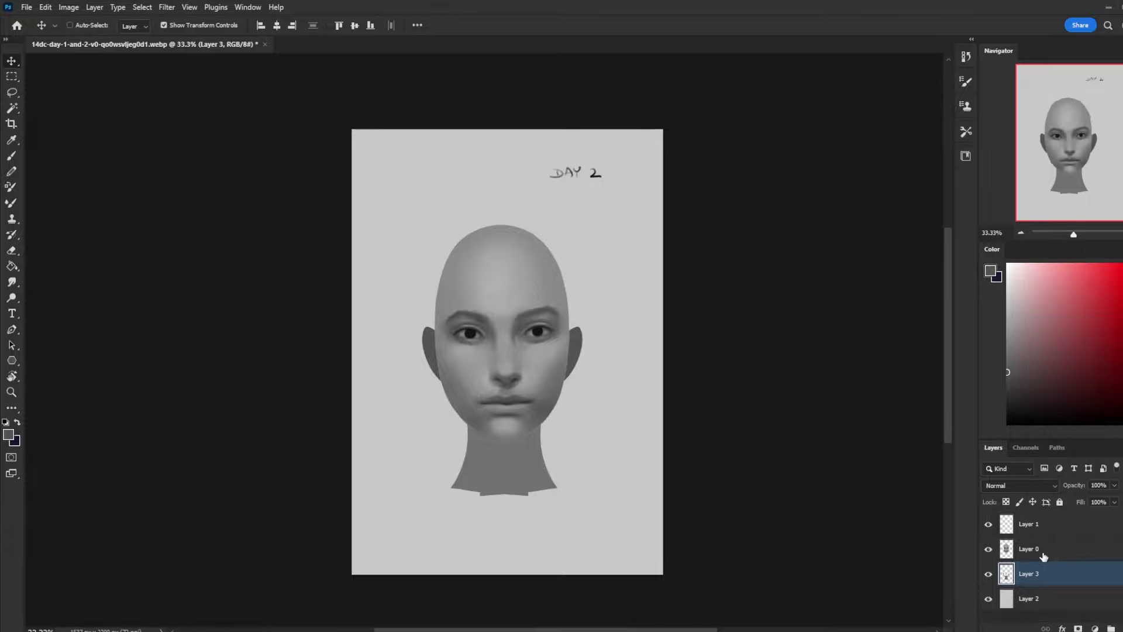
{"action": "key", "text": "m"}
{"action": "right_click", "coordinate": [592, 83]}
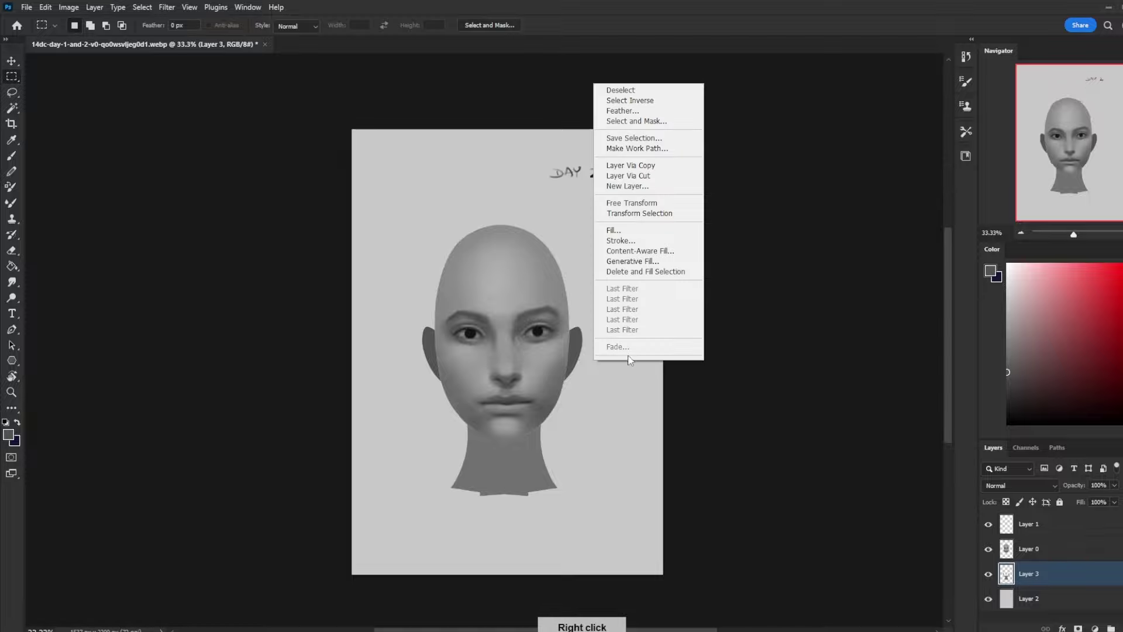
{"action": "left_click", "coordinate": [621, 90]}
Trim the uneven base of the neck to a smooth downward curve using a lasso selection
{"action": "key", "text": "e"}
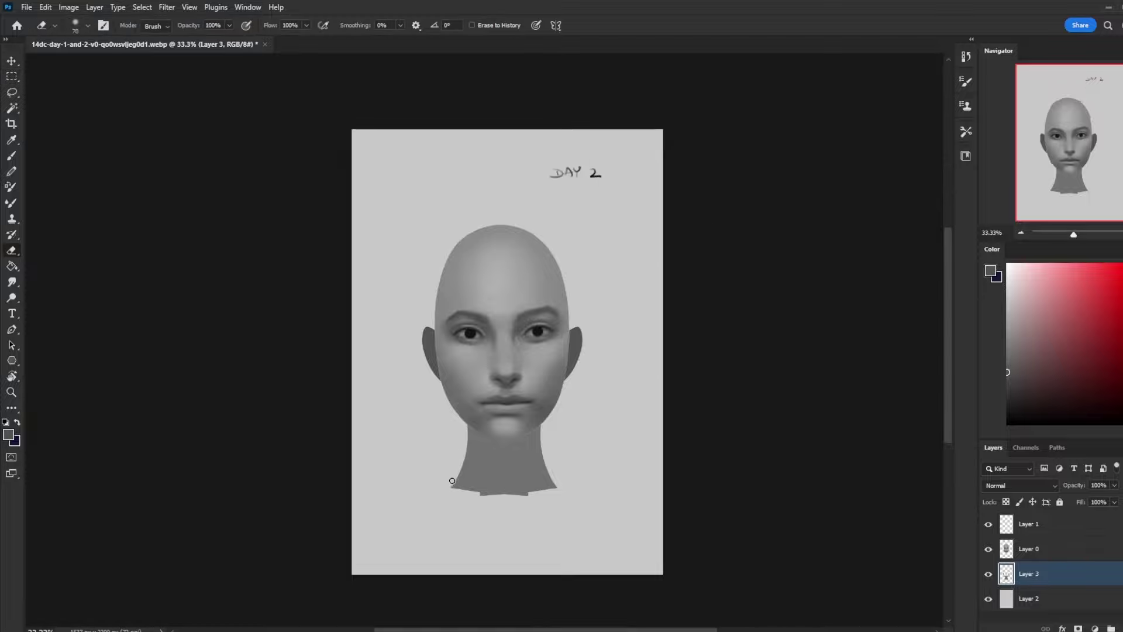
{"action": "key", "text": "l"}
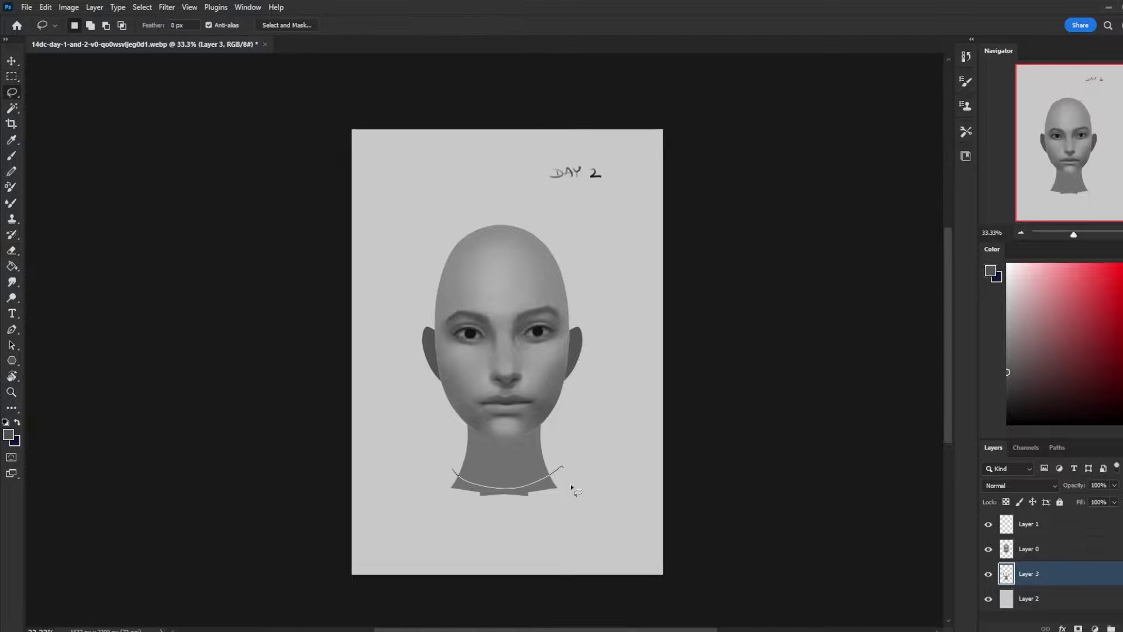
{"action": "left_click_drag", "start_coordinate": [571, 487], "coordinate": [404, 466]}
{"action": "key", "text": "Delete"}
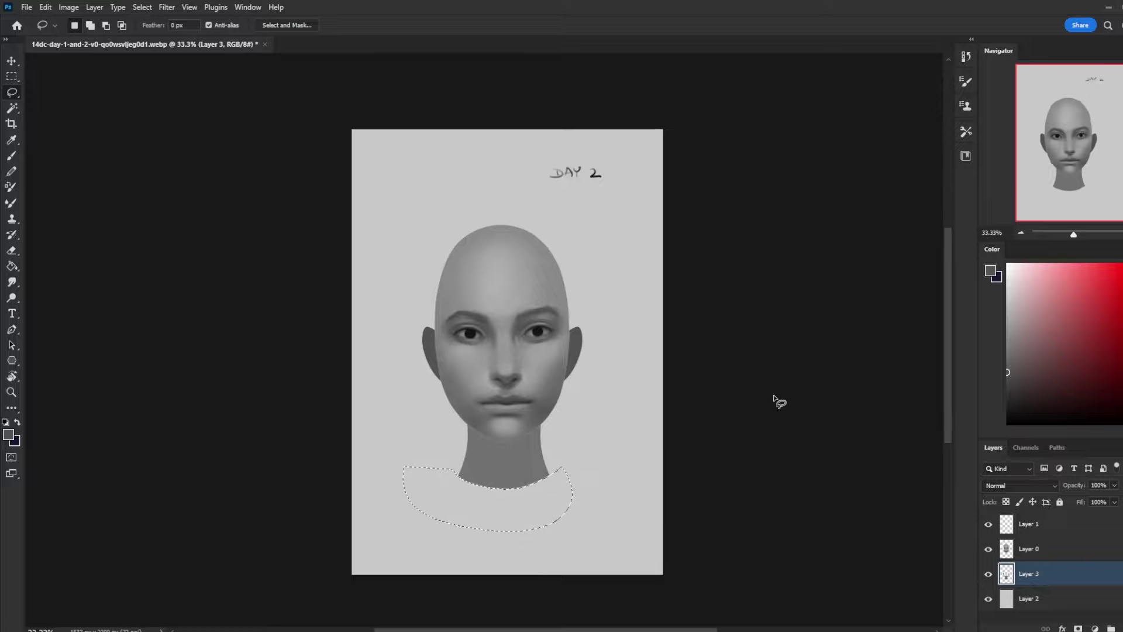
{"action": "key", "text": "ctrl+d"}
{"action": "key", "text": "e"}
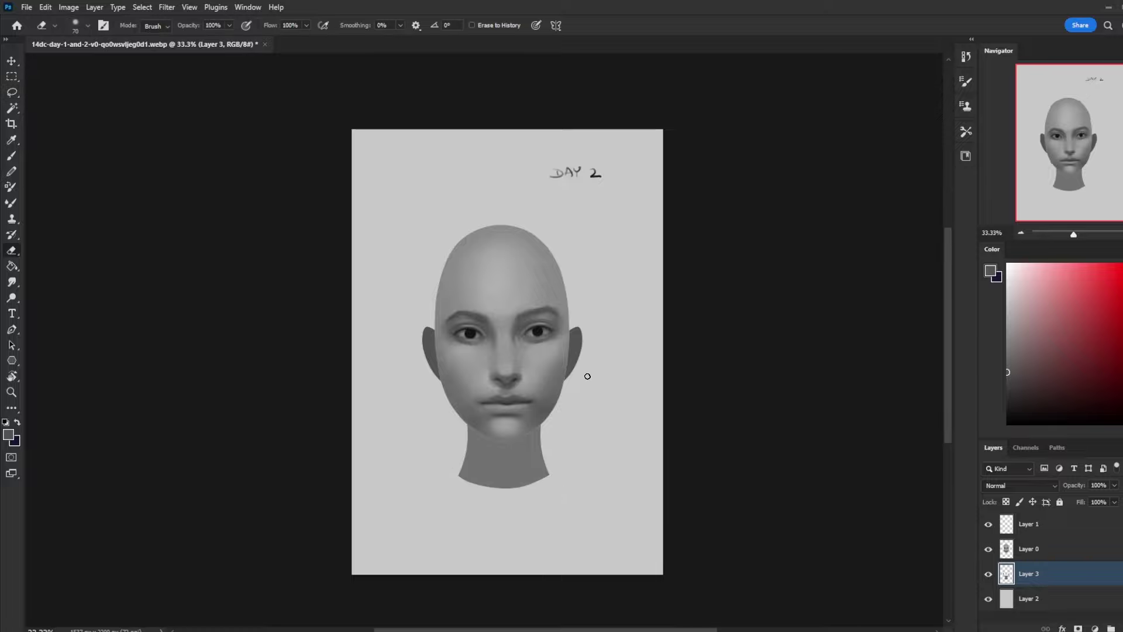
{"action": "right_click", "coordinate": [606, 328]}
{"action": "double_click", "coordinate": [651, 380]}
Select the left ear and nudge it slightly outward from the face
{"action": "key", "text": "l"}
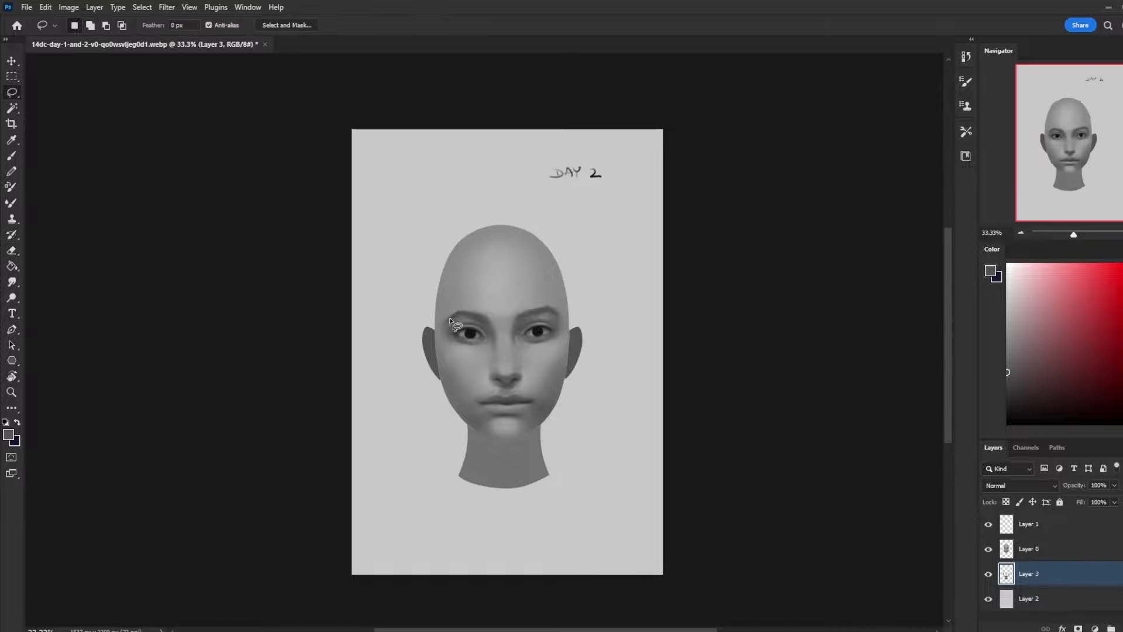
{"action": "left_click_drag", "start_coordinate": [449, 318], "coordinate": [459, 322]}
{"action": "key", "text": "v"}
{"action": "key", "text": "Left"}
{"action": "key", "text": "Left"}
{"action": "key", "text": "Left"}
{"action": "key", "text": "Left"}
{"action": "key", "text": "Left"}
{"action": "key", "text": "Left"}
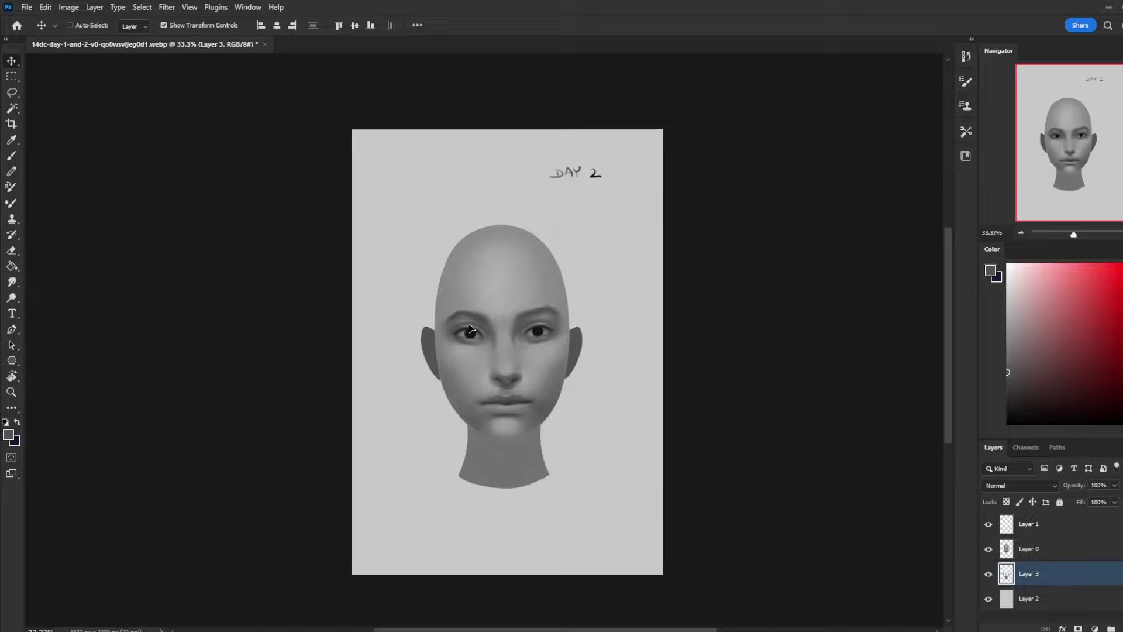
Select both ears with a rectangular marquee and nudge them slightly upward
{"action": "key", "text": "m"}
{"action": "left_click_drag", "start_coordinate": [413, 310], "coordinate": [600, 390]}
{"action": "key", "text": "ctrl+h"}
{"action": "key", "text": "v"}
{"action": "key", "text": "Up"}
{"action": "key", "text": "Up"}
{"action": "key", "text": "Up"}
{"action": "key", "text": "Up"}
{"action": "key", "text": "Right"}
{"action": "key", "text": "Left"}
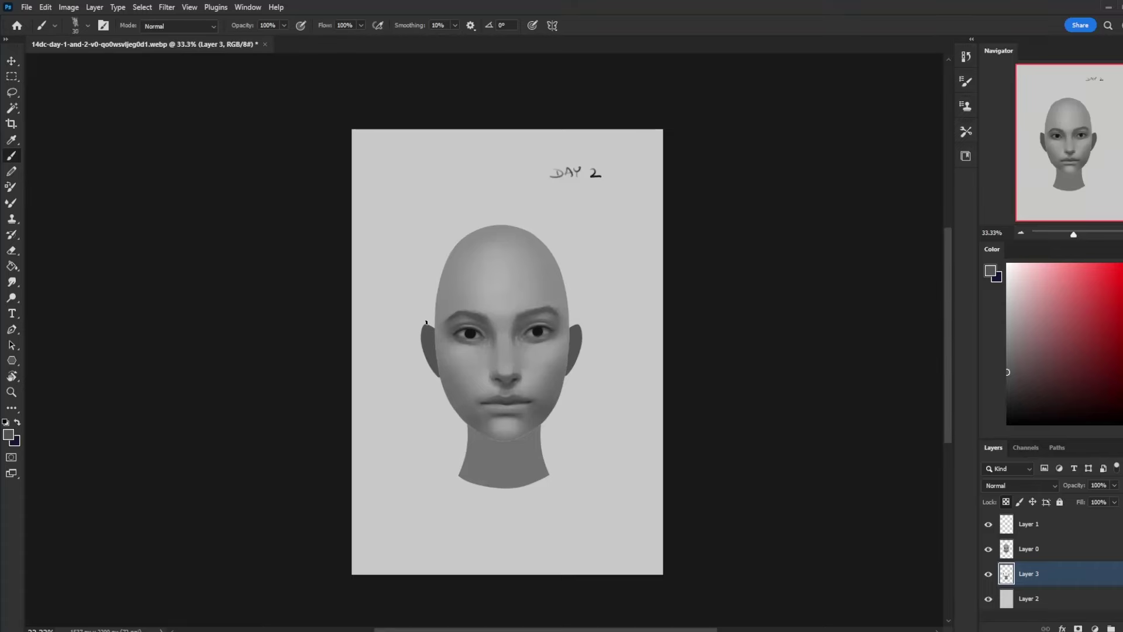
Paint lighter grey rims around darker inner areas on both ears, and undo the last two strokes
{"action": "left_click", "coordinate": [431, 317], "text": "alt"}
{"action": "left_click", "coordinate": [568, 353], "text": "alt"}
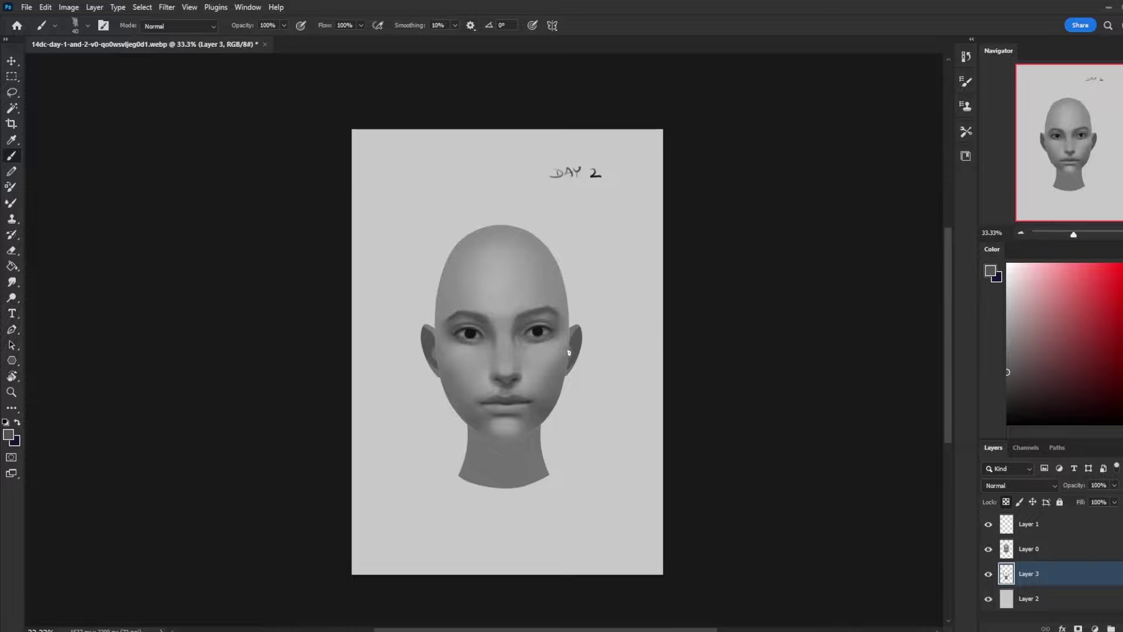
{"action": "left_click", "coordinate": [435, 349], "text": "alt"}
{"action": "key", "text": "]"}
{"action": "left_click_drag", "start_coordinate": [426, 366], "coordinate": [427, 335]}
{"action": "mouse_move", "coordinate": [580, 334]}
{"action": "left_mouse_down"}
{"action": "mouse_move", "coordinate": [578, 349]}
{"action": "mouse_move", "coordinate": [577, 339]}
{"action": "left_mouse_up"}
{"action": "key", "text": "ctrl+z"}
{"action": "key", "text": "ctrl+z"}
Set up the brush with the pale backdrop grey, 28% opacity and a smaller size
{"action": "key", "text": "alt"}
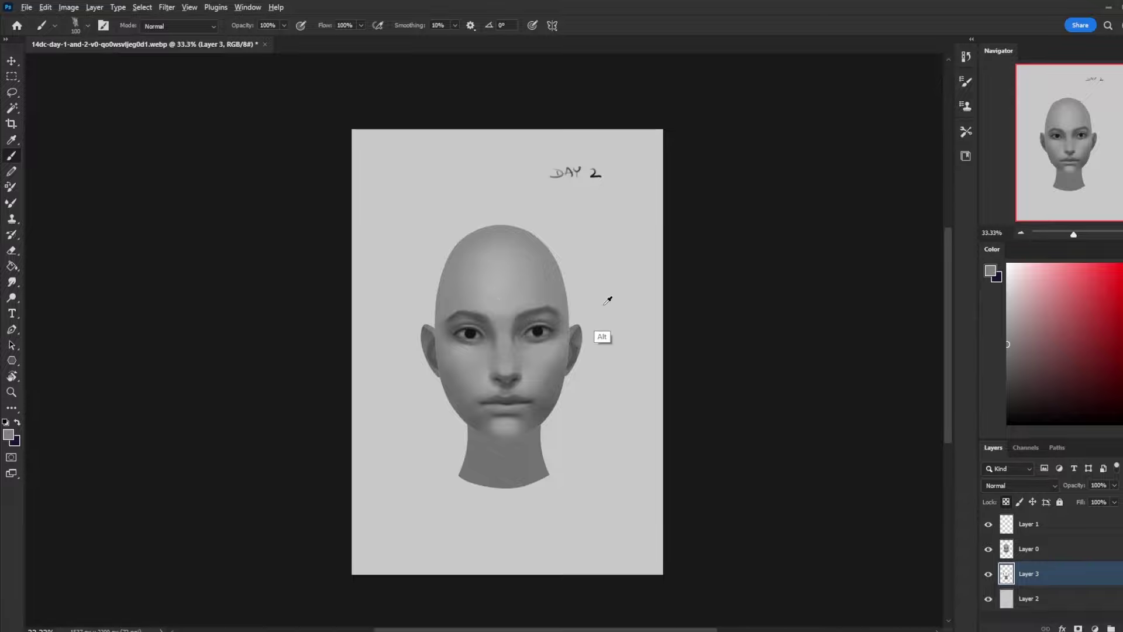
{"action": "left_click", "coordinate": [608, 300], "text": "alt"}
{"action": "left_click", "coordinate": [283, 26]}
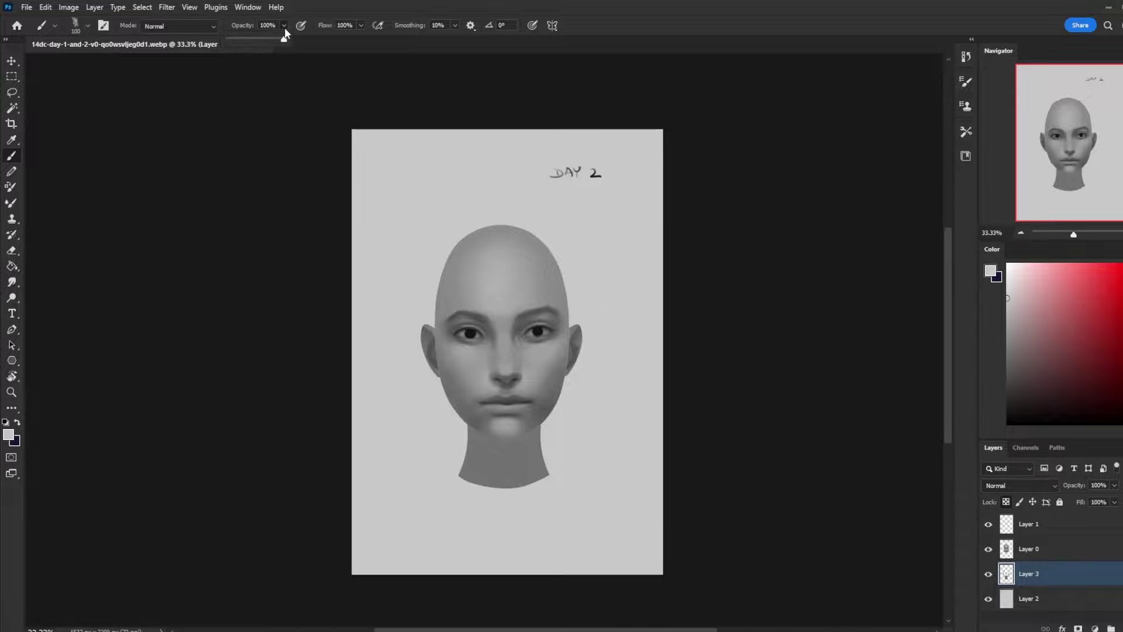
{"action": "key", "text": "["}
{"action": "key", "text": "["}
{"action": "key", "text": "["}
{"action": "key", "text": "m"}
{"action": "right_click", "coordinate": [555, 337]}
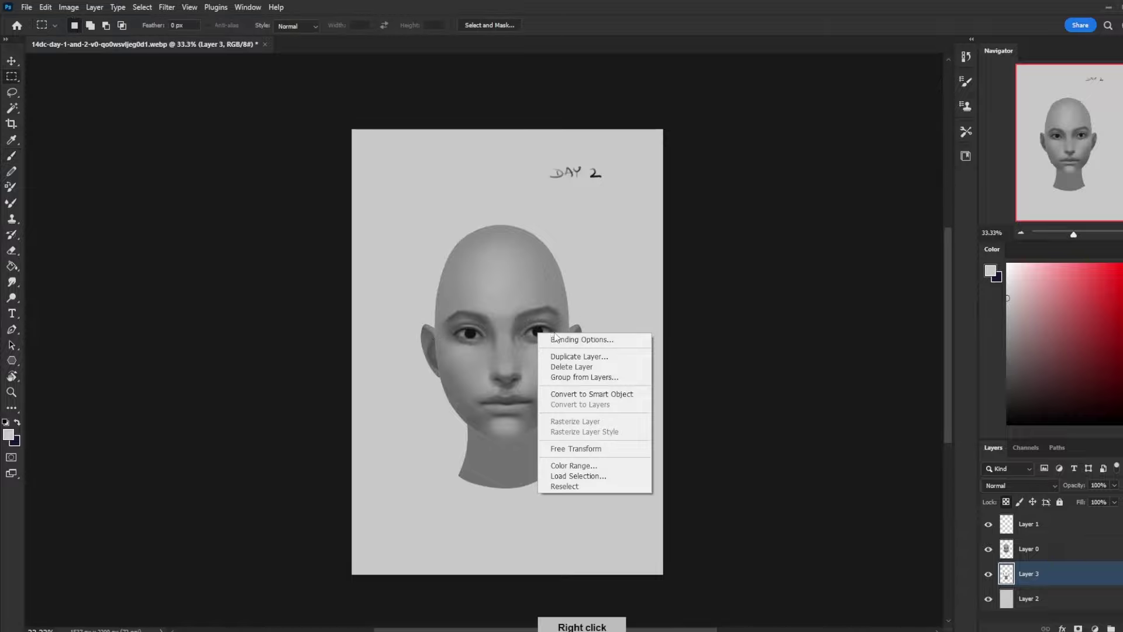
{"action": "left_click", "coordinate": [780, 331]}
{"action": "right_click", "coordinate": [1071, 550]}
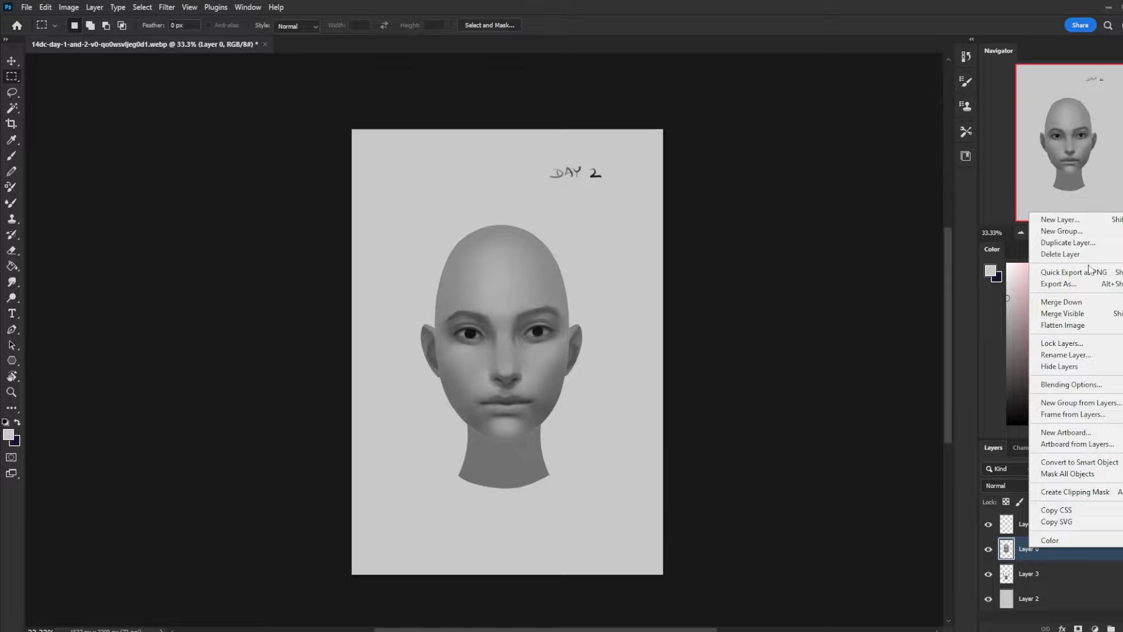
{"action": "left_click", "coordinate": [750, 442]}
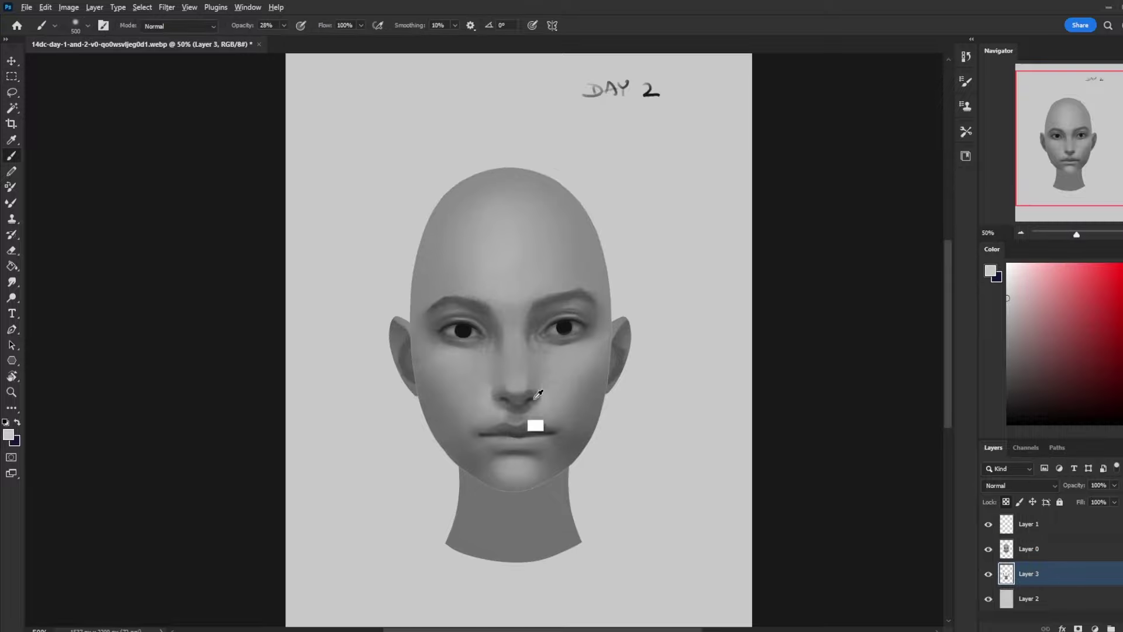
Shade the neck beneath the chin with dark grey sampled near the mouth, raising the brush opacity to 46%
{"action": "left_click", "coordinate": [549, 430], "text": "alt"}
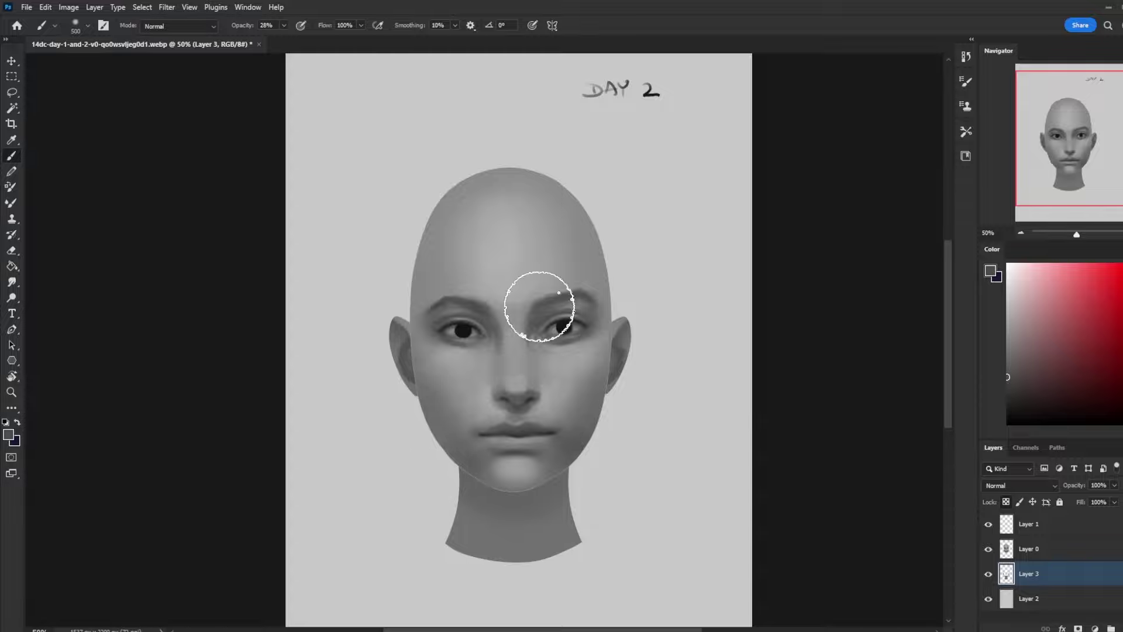
{"action": "left_click", "coordinate": [285, 25]}
{"action": "left_click", "coordinate": [294, 40]}
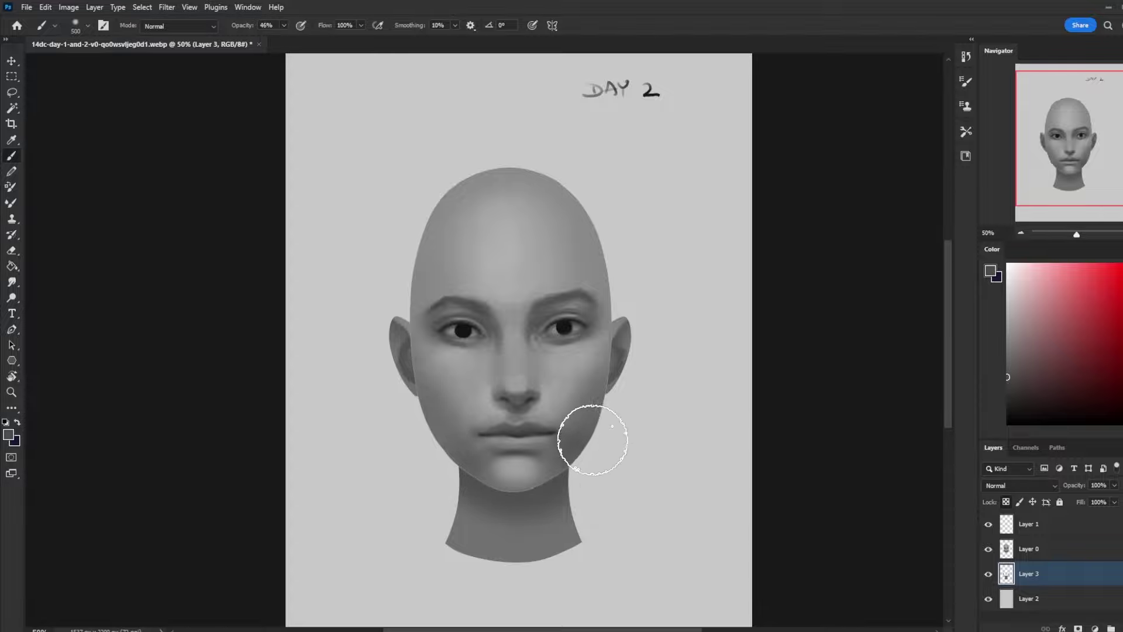
Lighten the lower part of the neck with light grey sampled from the forehead
{"action": "key", "text": "alt"}
{"action": "left_click", "coordinate": [509, 243], "text": "alt"}
{"action": "left_click_drag", "start_coordinate": [584, 539], "coordinate": [392, 531]}
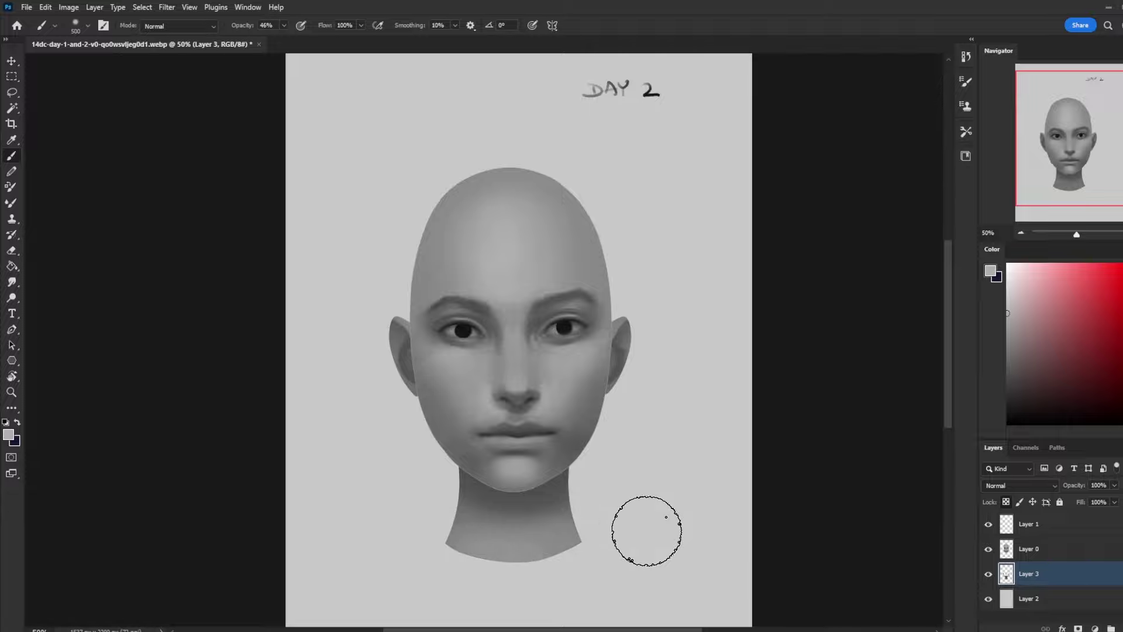
Undo the last stroke on the neck and lower the brush opacity to 34%
{"action": "key", "text": "ctrl+z"}
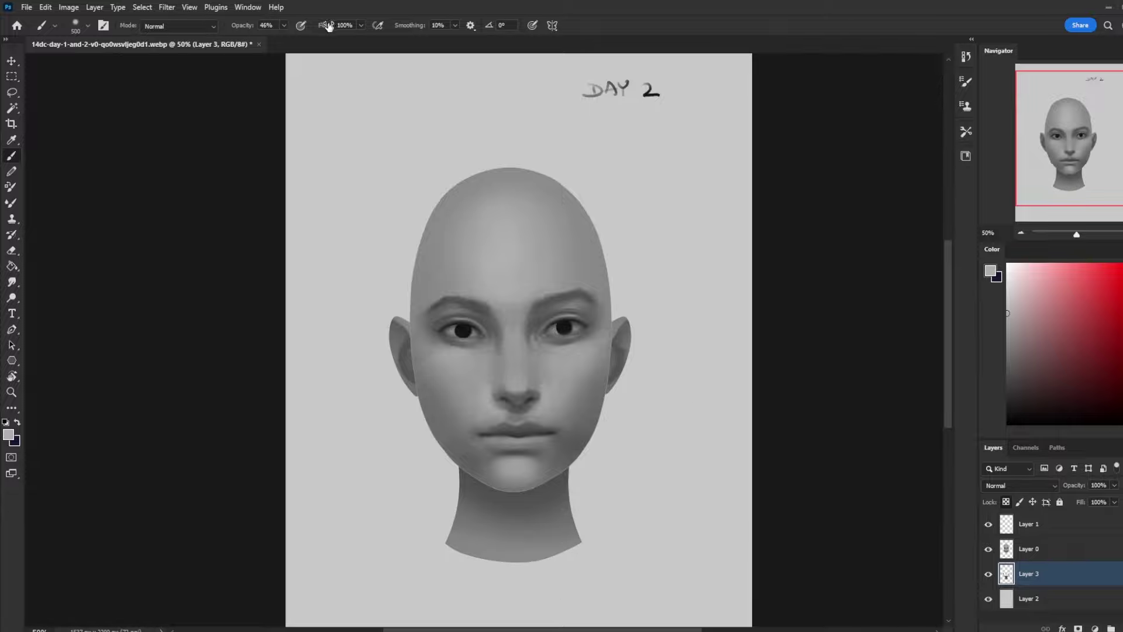
{"action": "left_click", "coordinate": [284, 26]}
{"action": "left_click_drag", "start_coordinate": [284, 39], "coordinate": [276, 39]}
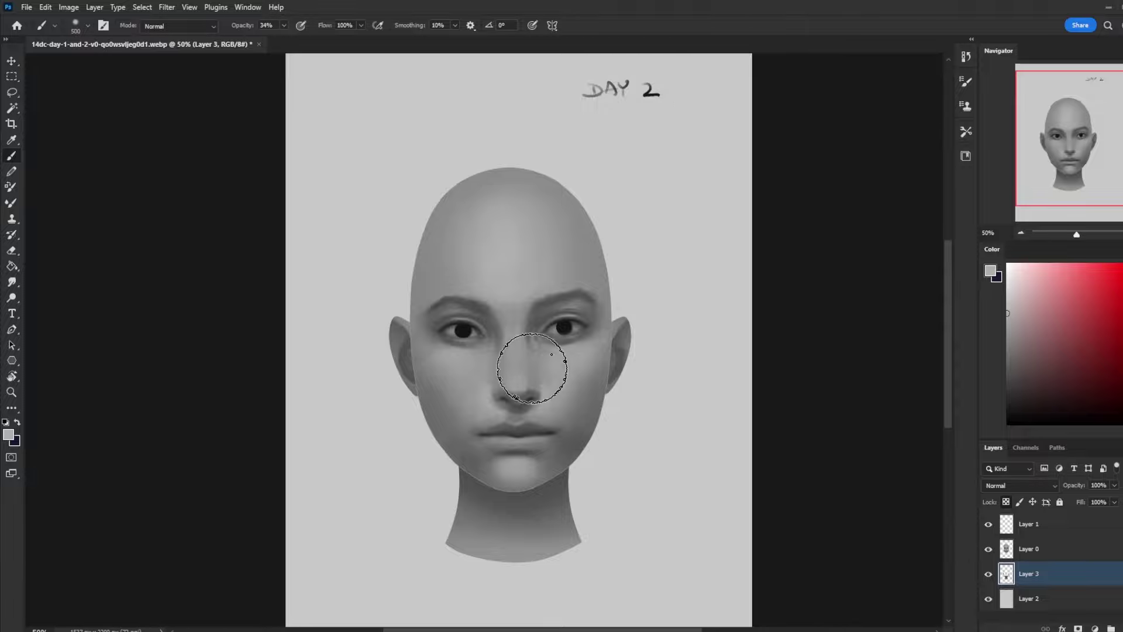
On Layer 0, cover the pale rim along the jaw with sampled dark grey at 100% opacity, using a 125 px brush
{"action": "left_click", "coordinate": [1051, 550]}
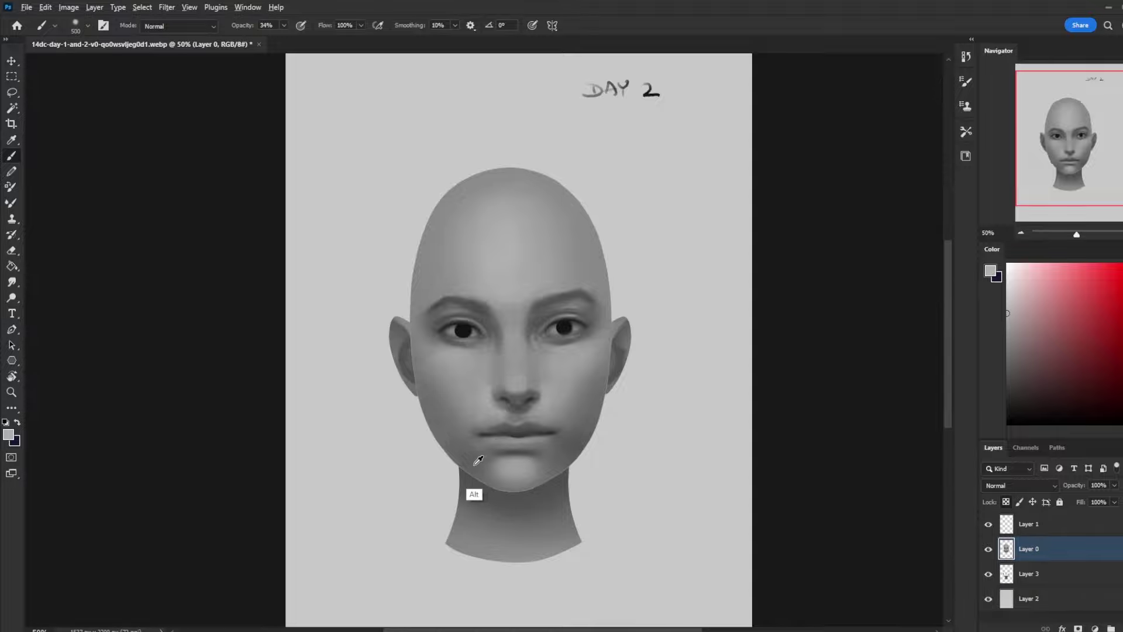
{"action": "left_click", "coordinate": [283, 28]}
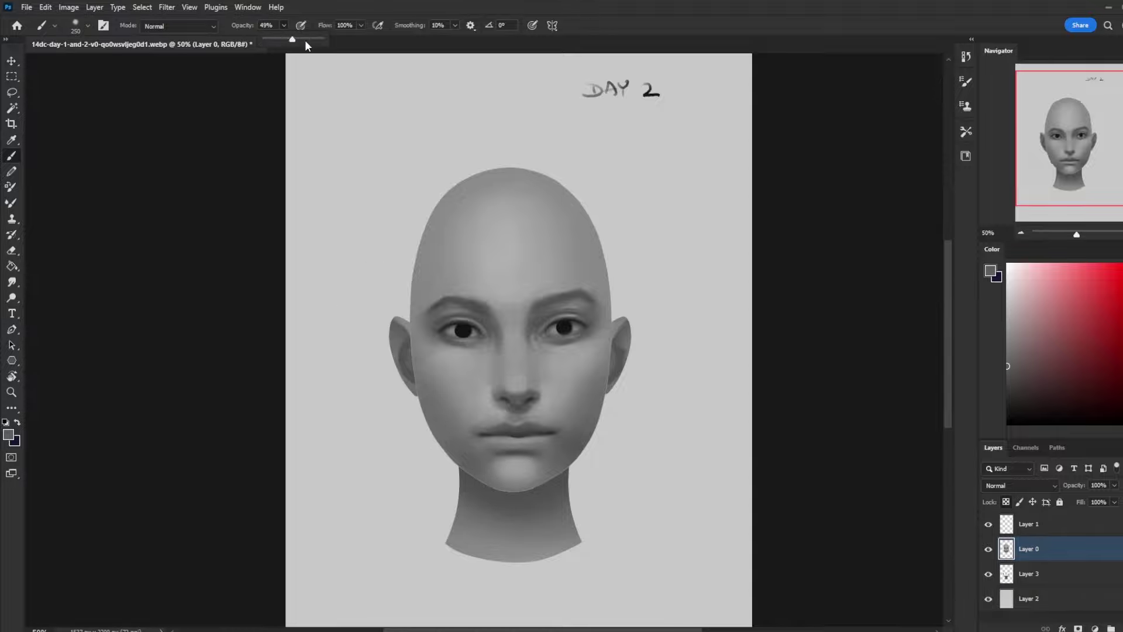
{"action": "left_click_drag", "start_coordinate": [305, 43], "coordinate": [353, 57]}
{"action": "key", "text": "bracketleft"}
{"action": "key", "text": "bracketleft"}
{"action": "key", "text": "bracketleft"}
{"action": "key", "text": "bracketleft"}
{"action": "key", "text": "bracketleft"}
{"action": "key", "text": "bracketleft"}
{"action": "key", "text": "bracketleft"}
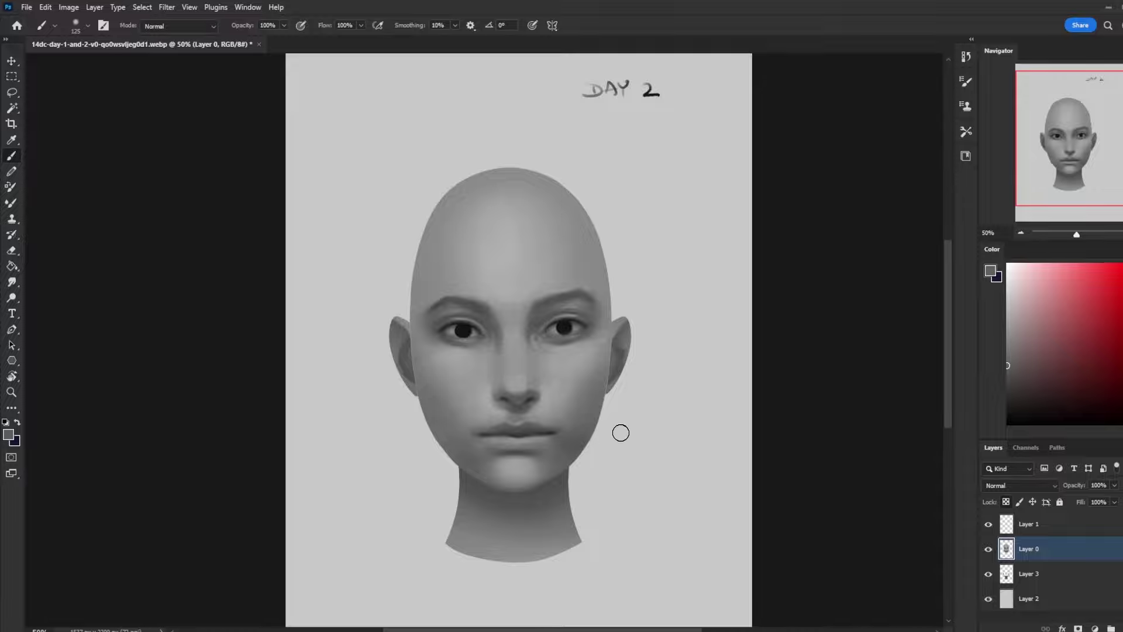
Soften the lower face edge with grey sampled from the chin, using a 700 px brush at 46% opacity
{"action": "key", "text": "alt"}
{"action": "left_click", "coordinate": [518, 481], "text": "alt"}
{"action": "key", "text": "bracketright"}
{"action": "key", "text": "bracketright"}
{"action": "key", "text": "bracketright"}
{"action": "key", "text": "bracketright"}
{"action": "key", "text": "bracketright"}
{"action": "key", "text": "bracketright"}
{"action": "key", "text": "bracketright"}
{"action": "key", "text": "bracketright"}
{"action": "key", "text": "bracketright"}
{"action": "key", "text": "bracketright"}
{"action": "key", "text": "bracketright"}
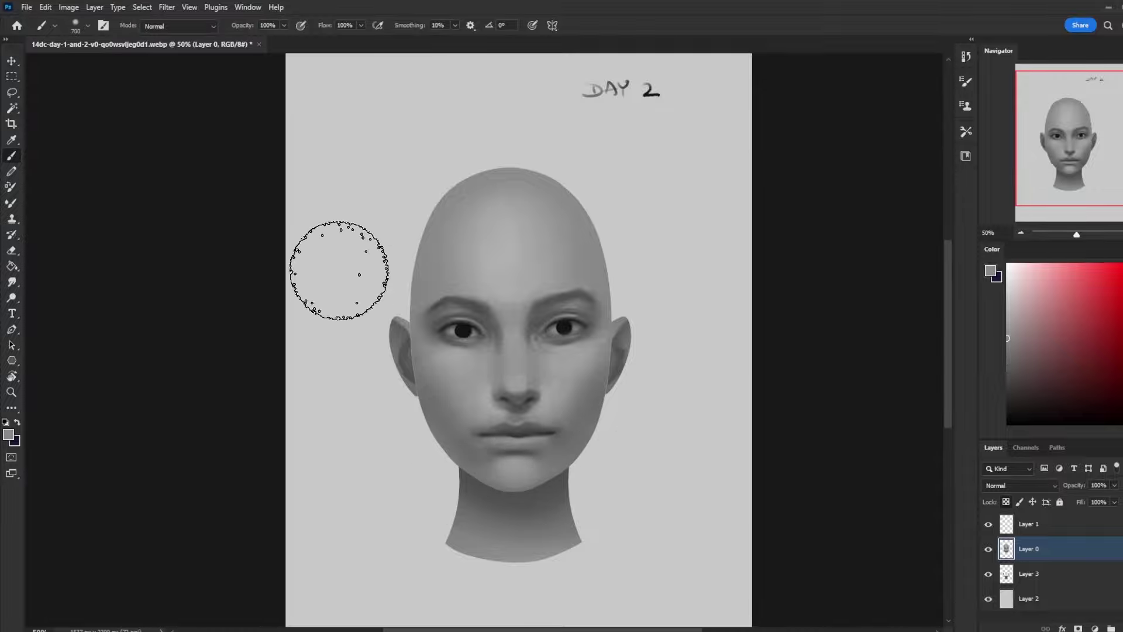
{"action": "left_click", "coordinate": [284, 25]}
{"action": "left_click_drag", "start_coordinate": [286, 39], "coordinate": [253, 39]}
{"action": "left_click", "coordinate": [481, 476]}
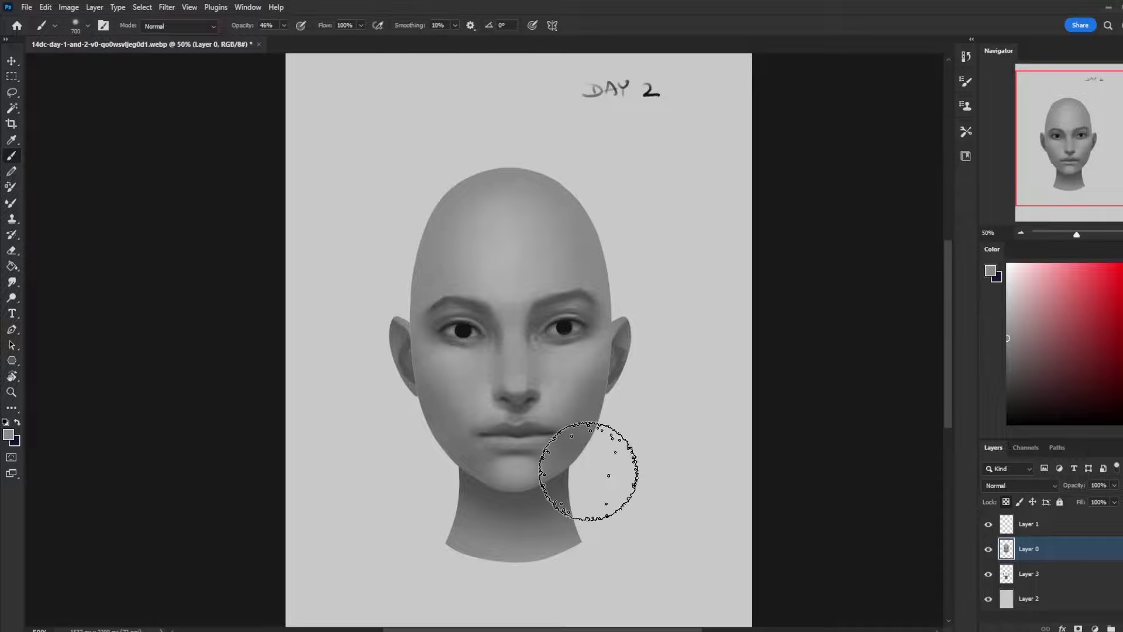
{"action": "left_click", "coordinate": [508, 502], "text": "alt"}
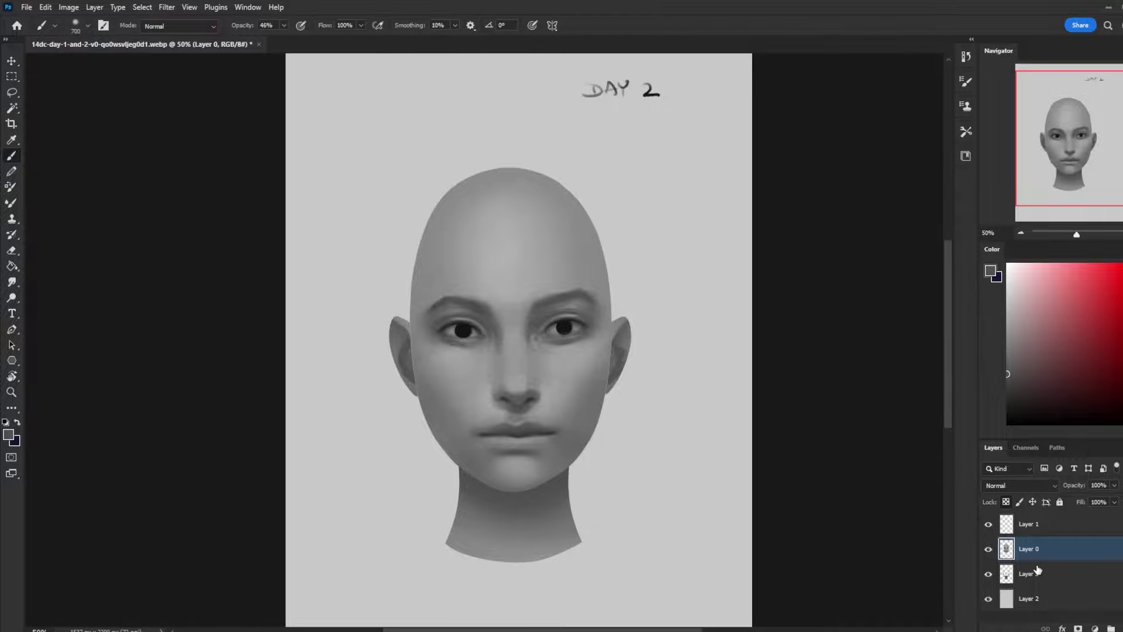
Darken the neck shadow beneath the chin on Layer 3 with a darker grey, lowering the brush opacity to 30%
{"action": "left_click", "coordinate": [1056, 579]}
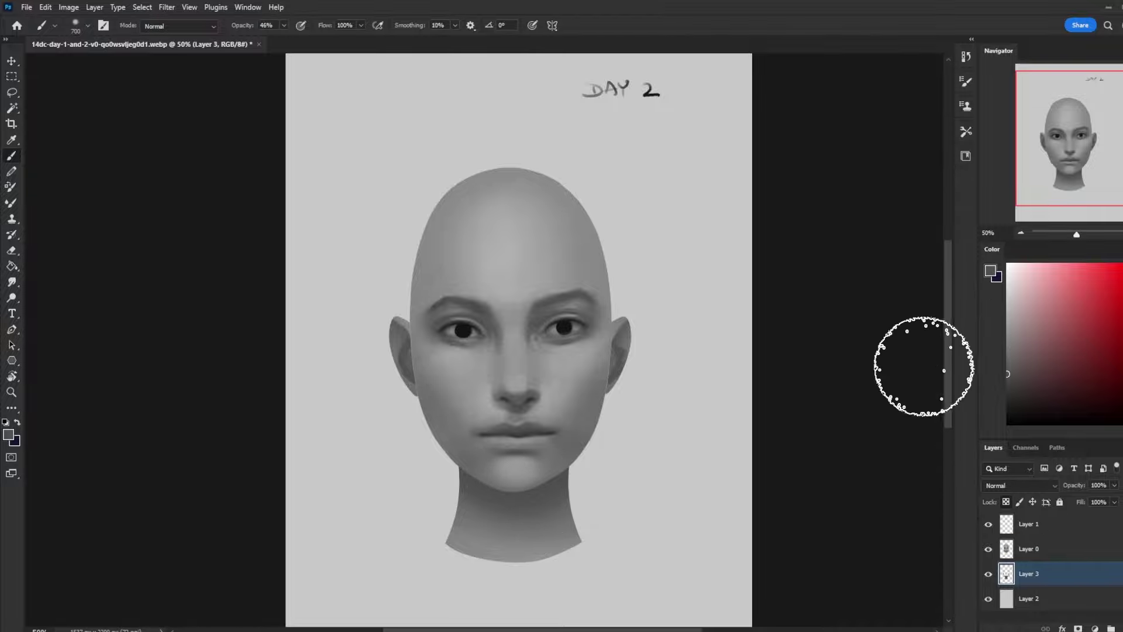
{"action": "left_click", "coordinate": [1008, 398]}
{"action": "left_click_drag", "start_coordinate": [544, 468], "coordinate": [506, 511]}
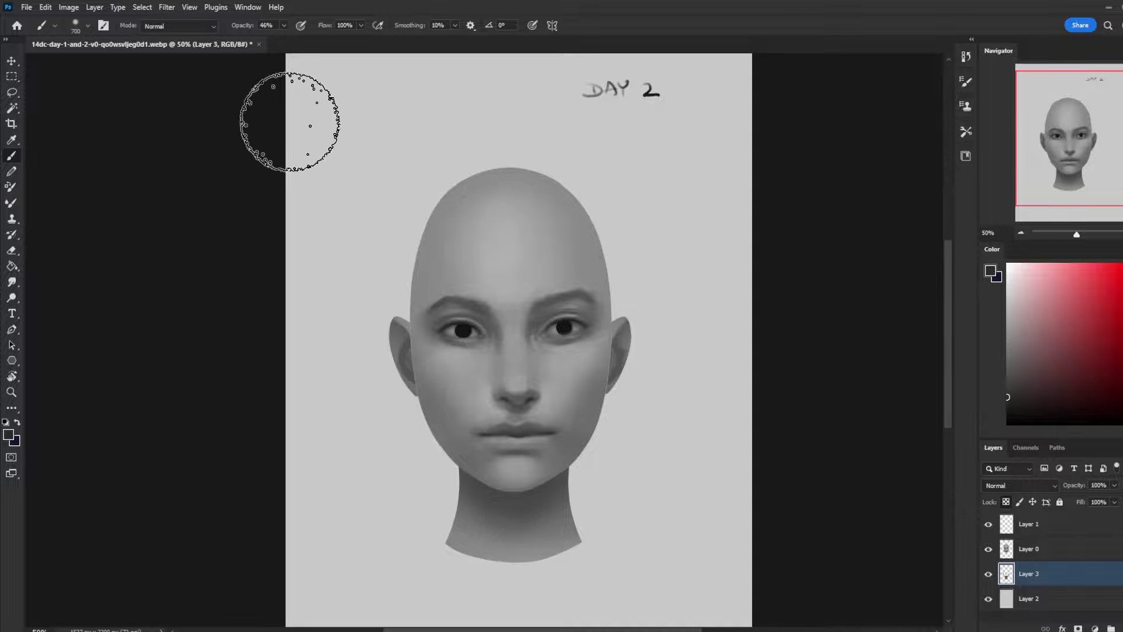
{"action": "left_click", "coordinate": [284, 25]}
{"action": "left_click_drag", "start_coordinate": [284, 38], "coordinate": [276, 39]}
{"action": "left_click", "coordinate": [507, 512]}
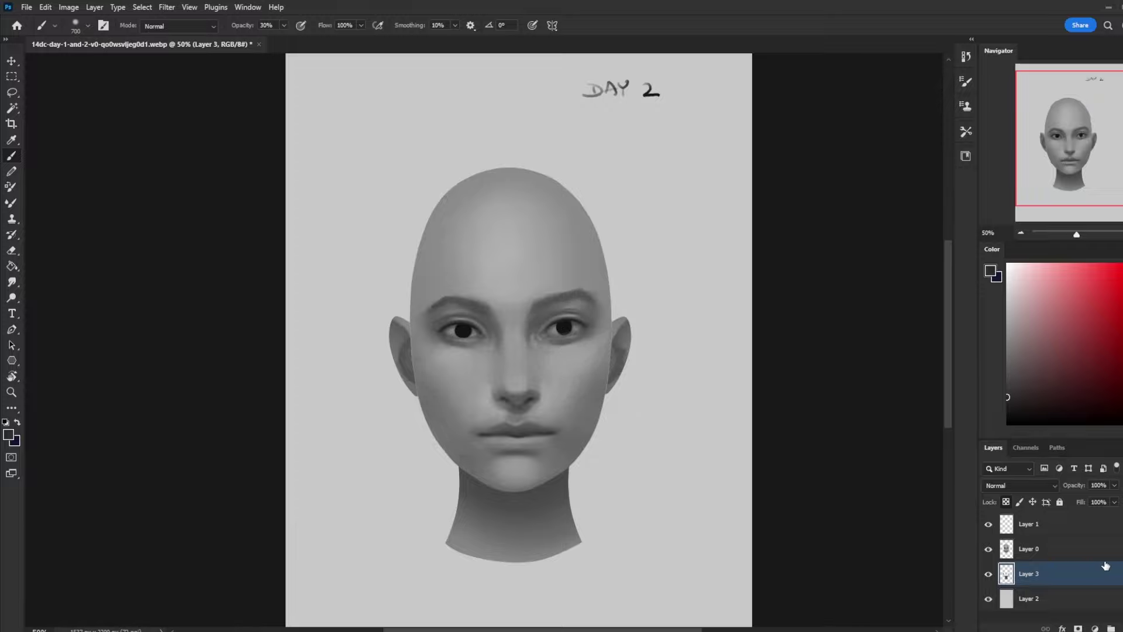
Select both ears on Layer 3 with a rectangular marquee and switch to the Move tool
{"action": "left_click", "coordinate": [1073, 557]}
{"action": "left_click", "coordinate": [1079, 580]}
{"action": "key", "text": "m"}
{"action": "left_click_drag", "start_coordinate": [352, 300], "coordinate": [696, 408]}
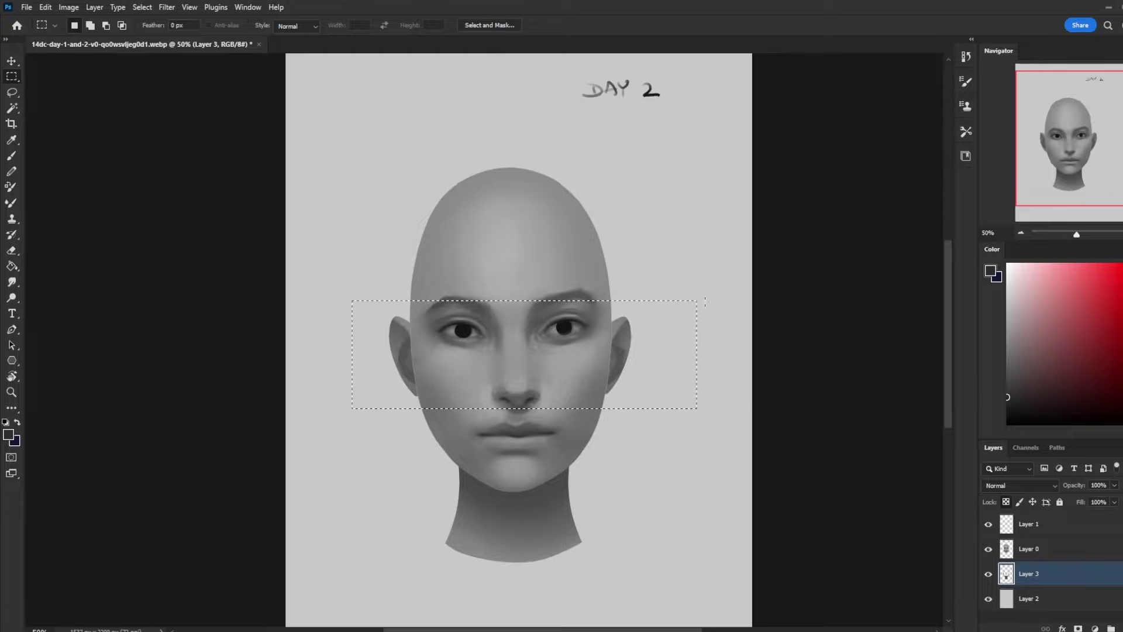
{"action": "key", "text": "v"}
{"action": "key", "text": "Right"}
{"action": "key", "text": "Right"}
{"action": "key", "text": "Right"}
{"action": "key", "text": "Right"}
{"action": "key", "text": "Right"}
{"action": "key", "text": "Right"}
{"action": "key", "text": "ctrl+z"}
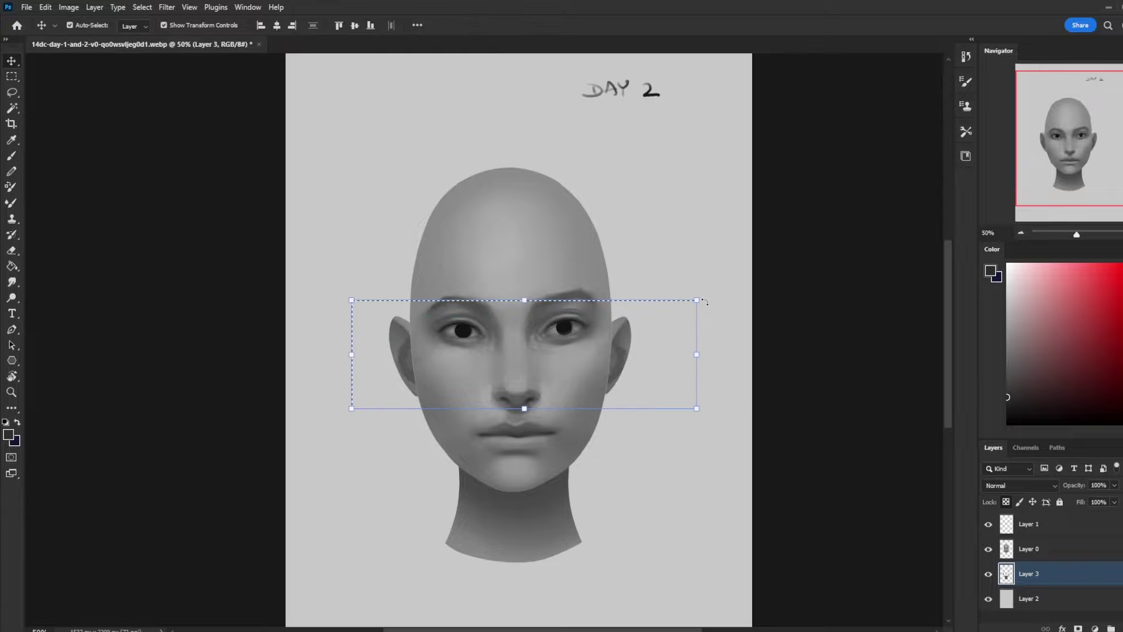
Nudge the selected ears slightly upward and deselect them
{"action": "key", "text": "Up"}
{"action": "key", "text": "Up"}
{"action": "key", "text": "Up"}
{"action": "key", "text": "Up"}
{"action": "key", "text": "Up"}
{"action": "key", "text": "Up"}
{"action": "key", "text": "Up"}
{"action": "key", "text": "Up"}
{"action": "key", "text": "Up"}
{"action": "key", "text": "Up"}
{"action": "key", "text": "Up"}
{"action": "key", "text": "Up"}
{"action": "key", "text": "Up"}
{"action": "key", "text": "Up"}
{"action": "key", "text": "Up"}
{"action": "key", "text": "Up"}
{"action": "key", "text": "Up"}
{"action": "key", "text": "Up"}
{"action": "key", "text": "Up"}
{"action": "key", "text": "Up"}
{"action": "key", "text": "Up"}
{"action": "key", "text": "Up"}
{"action": "key", "text": "Up"}
{"action": "key", "text": "Up"}
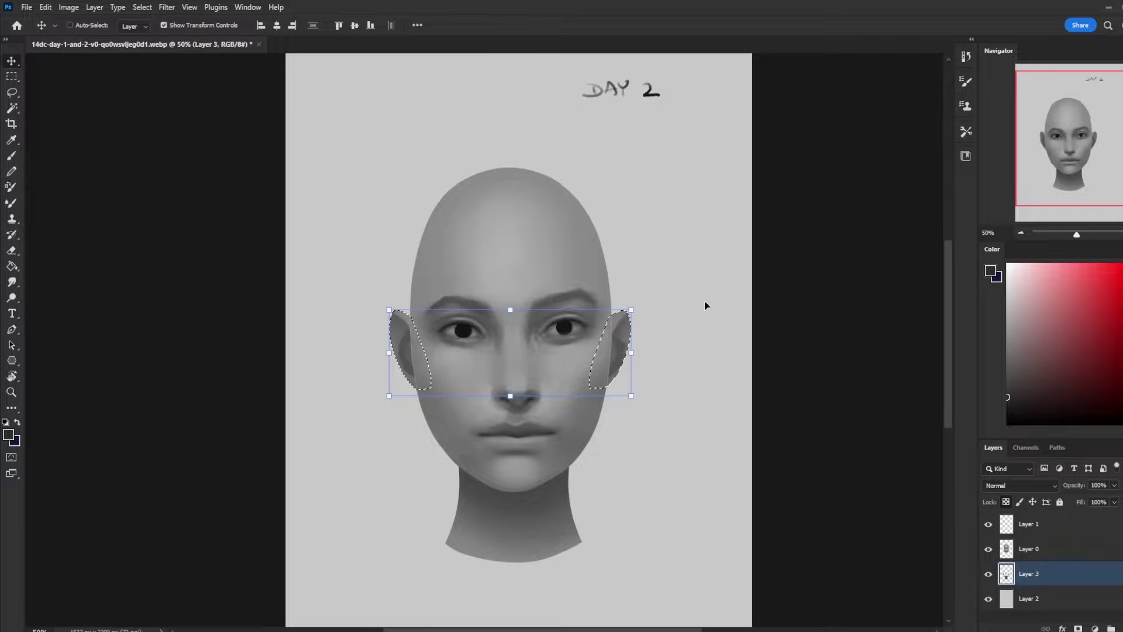
{"action": "key", "text": "m"}
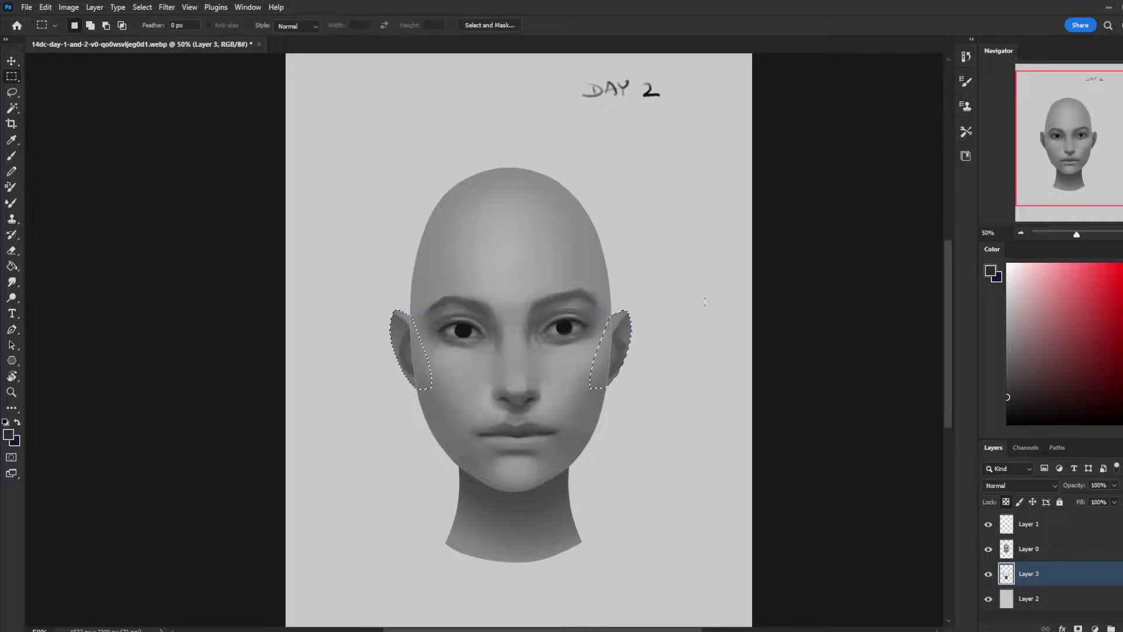
{"action": "right_click", "coordinate": [535, 354]}
{"action": "left_click", "coordinate": [591, 364]}
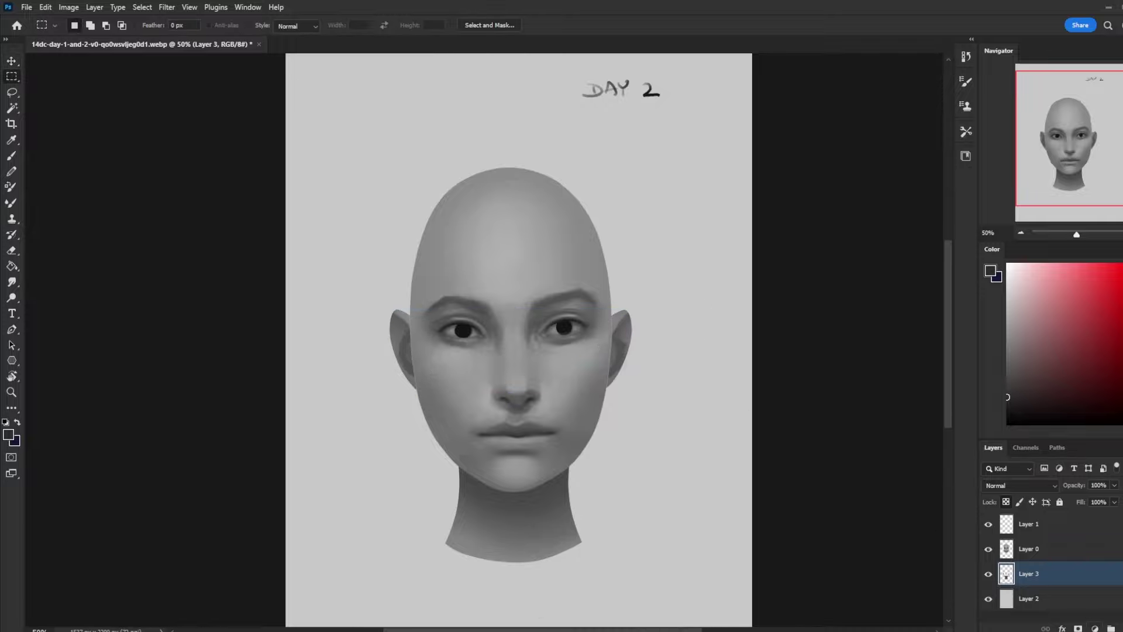
Add a new layer directly above Layer 0 and enlarge the face for annotating
{"action": "left_click", "coordinate": [1079, 547]}
{"action": "key", "text": "ctrl+shift+alt+n"}
{"action": "key", "text": "z"}
{"action": "left_click_drag", "start_coordinate": [364, 246], "coordinate": [643, 503]}
{"action": "left_click_drag", "start_coordinate": [706, 448], "coordinate": [764, 486]}
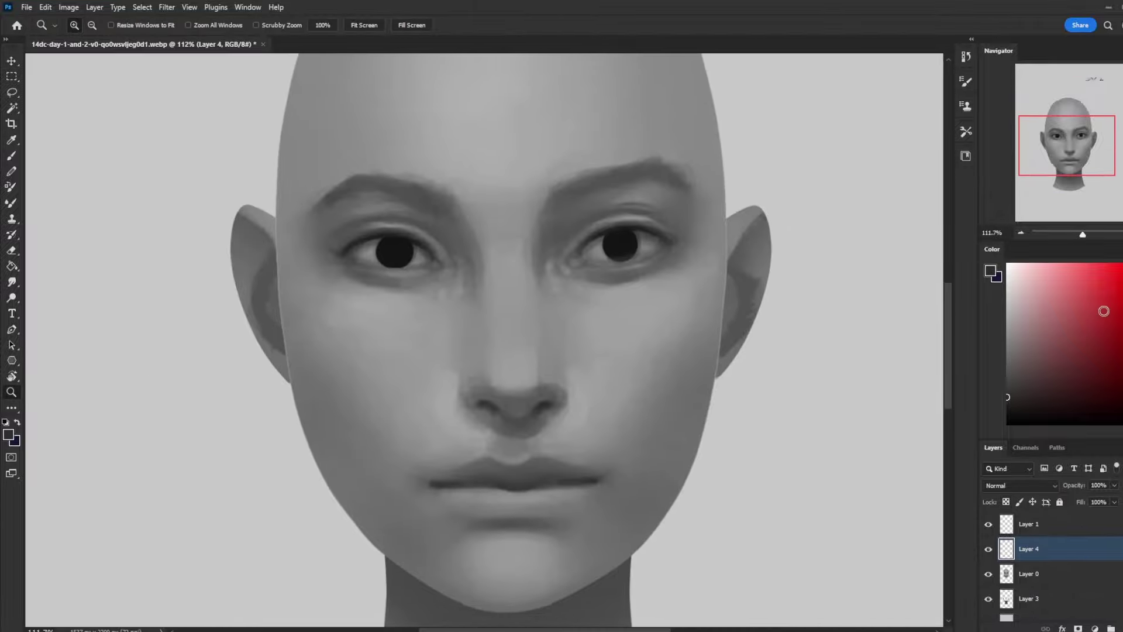
Set up a bright red, fine brush from Istebraks Sketching Brushes, starting from the 30 px preset, at 100% opacity
{"action": "left_click", "coordinate": [1119, 278]}
{"action": "key", "text": "b"}
{"action": "right_click", "coordinate": [594, 213]}
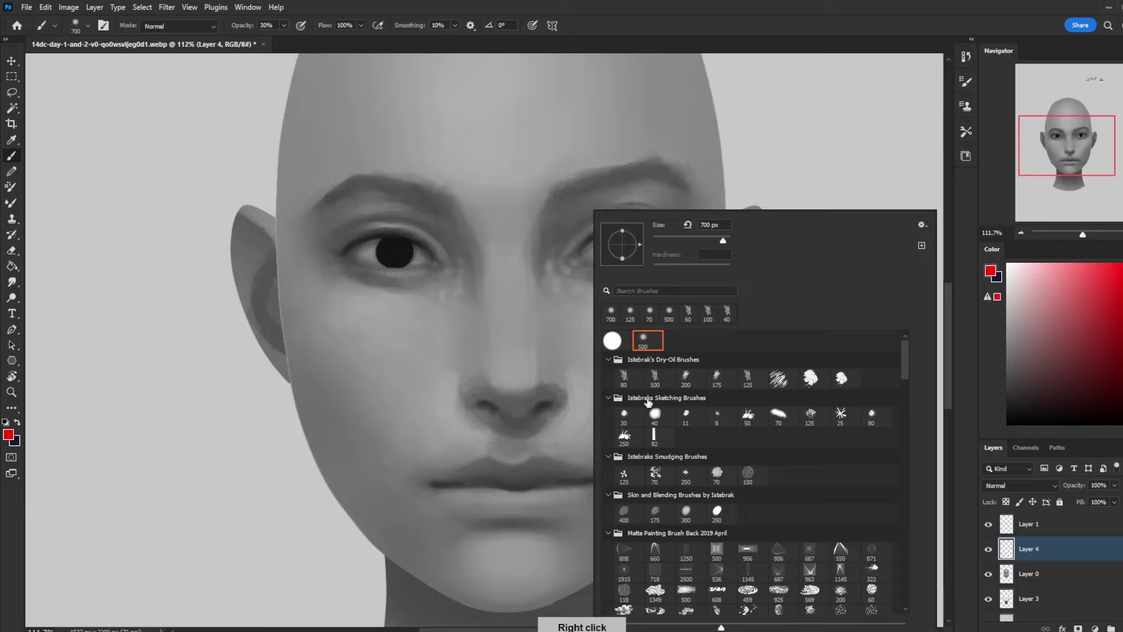
{"action": "left_click", "coordinate": [624, 417]}
{"action": "left_click", "coordinate": [665, 163]}
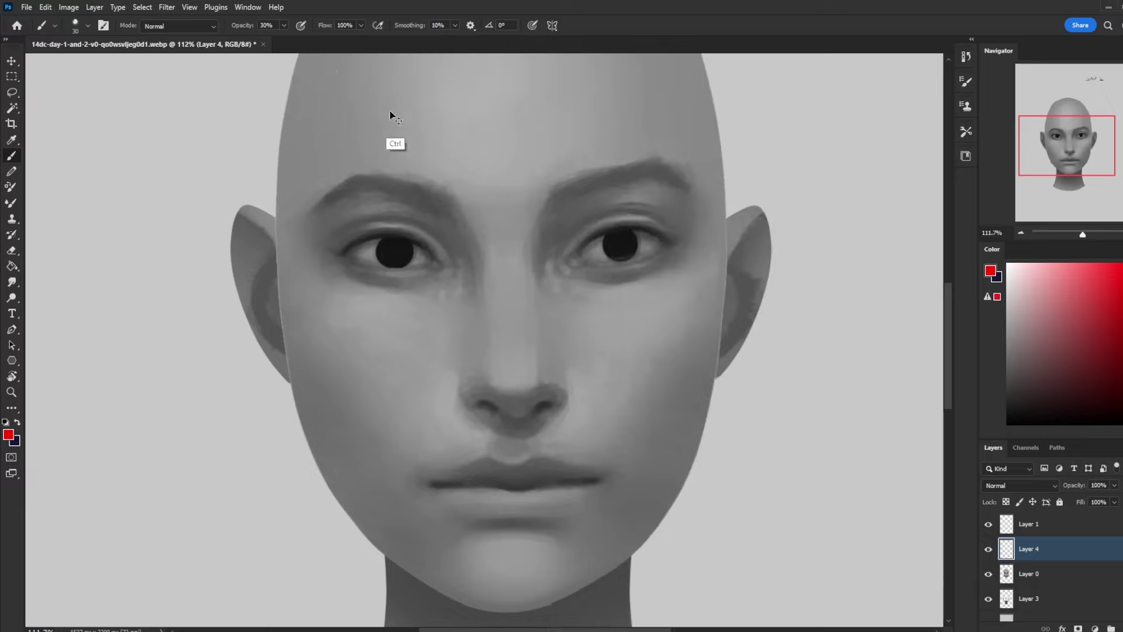
{"action": "left_click", "coordinate": [672, 242]}
{"action": "key", "text": "bracketleft"}
{"action": "key", "text": "bracketleft"}
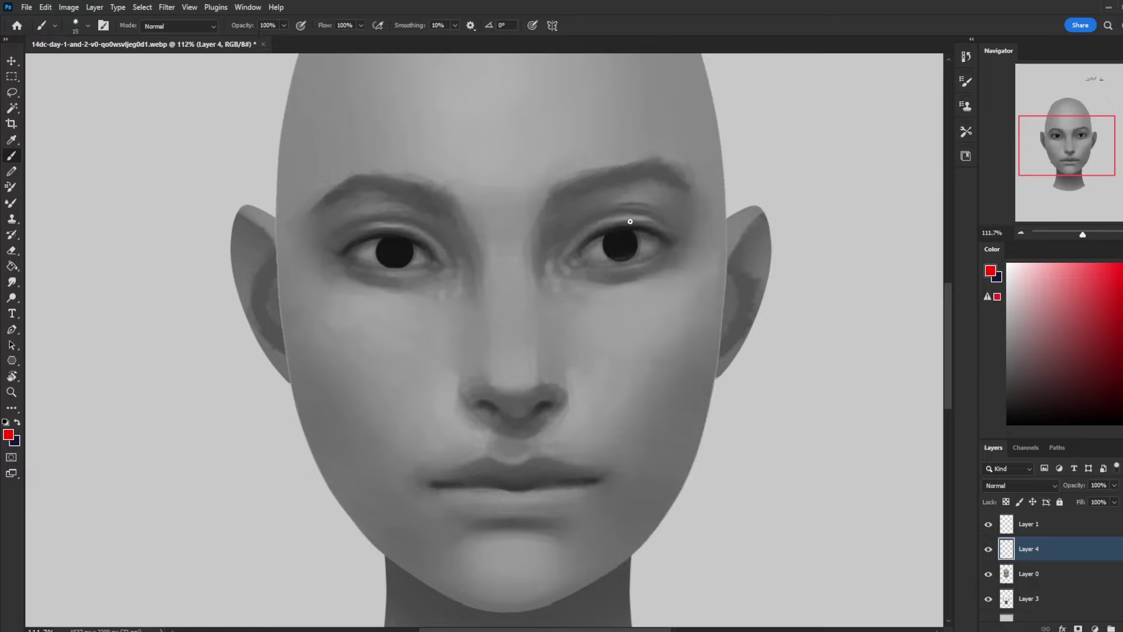
{"action": "key", "text": "bracketleft"}
{"action": "left_click_drag", "start_coordinate": [594, 279], "coordinate": [671, 255]}
{"action": "key", "text": "ctrl+z"}
{"action": "mouse_move", "coordinate": [826, 124]}
{"action": "left_mouse_down"}
{"action": "mouse_move", "coordinate": [781, 193]}
{"action": "mouse_move", "coordinate": [796, 202]}
{"action": "left_mouse_up"}
{"action": "mouse_move", "coordinate": [832, 166]}
{"action": "left_mouse_down"}
{"action": "mouse_move", "coordinate": [851, 158]}
{"action": "mouse_move", "coordinate": [845, 149]}
{"action": "left_mouse_up"}
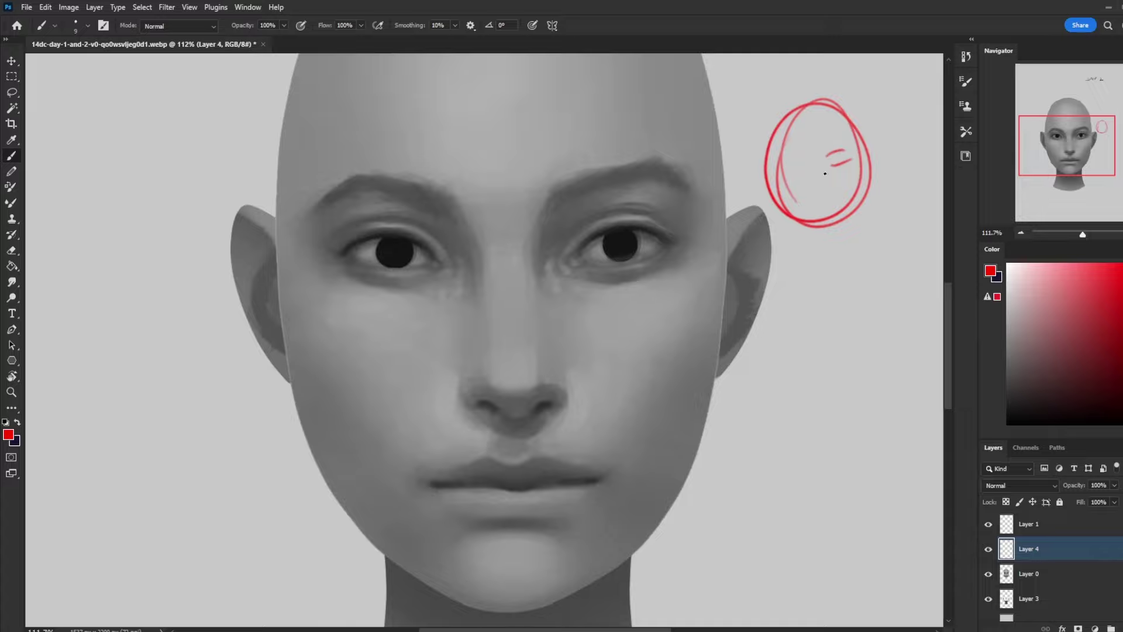
{"action": "key", "text": "ctrl+z"}
{"action": "key", "text": "ctrl+z"}
{"action": "key", "text": "ctrl+z"}
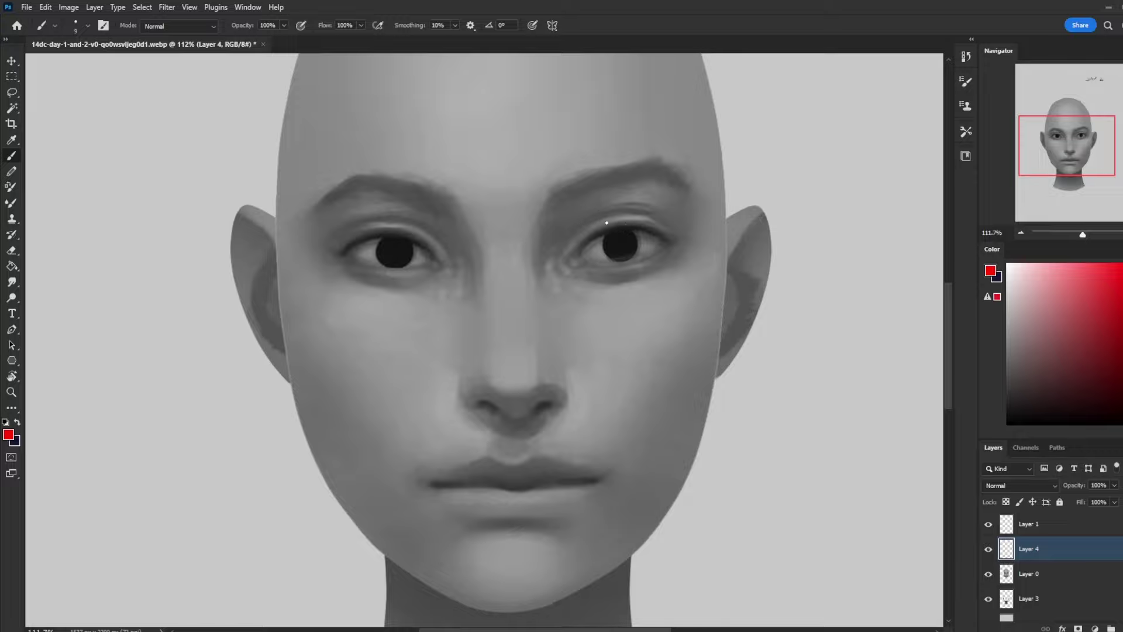
Trace the lash line, eyelid crease and lower lid of the right-hand eye and the head's edge beside the ear in red
{"action": "mouse_move", "coordinate": [668, 237]}
{"action": "left_mouse_down"}
{"action": "mouse_move", "coordinate": [594, 236]}
{"action": "mouse_move", "coordinate": [569, 258]}
{"action": "left_mouse_up"}
{"action": "mouse_move", "coordinate": [665, 220]}
{"action": "left_mouse_down"}
{"action": "mouse_move", "coordinate": [614, 211]}
{"action": "mouse_move", "coordinate": [572, 234]}
{"action": "left_mouse_up"}
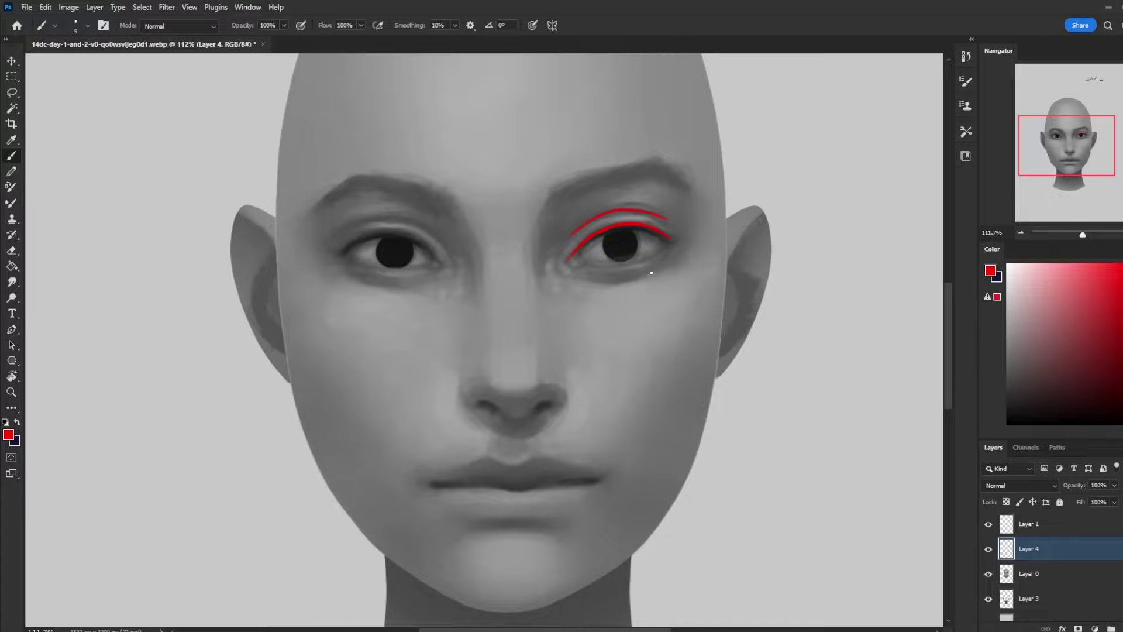
{"action": "left_click_drag", "start_coordinate": [652, 275], "coordinate": [597, 284]}
{"action": "left_click_drag", "start_coordinate": [724, 168], "coordinate": [735, 282]}
{"action": "key", "text": "ctrl+z"}
{"action": "left_click_drag", "start_coordinate": [725, 166], "coordinate": [718, 323]}
{"action": "left_click_drag", "start_coordinate": [729, 216], "coordinate": [780, 224]}
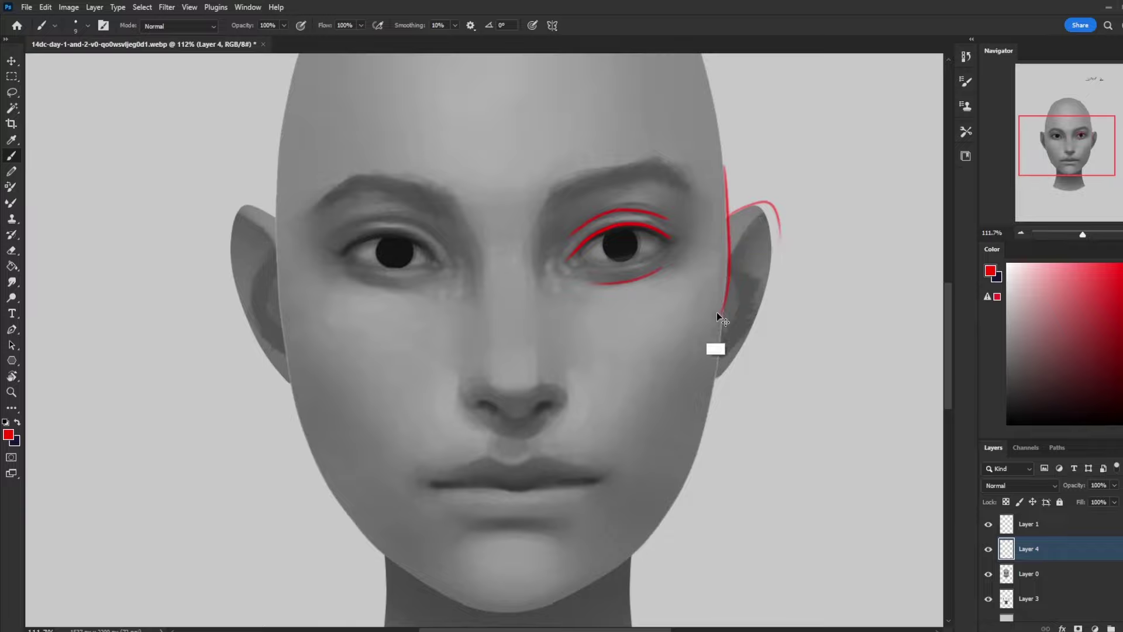
{"action": "key", "text": "ctrl+z"}
Trace the nostril, the outer nostril wing and the underside of the nose in red
{"action": "mouse_move", "coordinate": [567, 404]}
{"action": "left_mouse_down"}
{"action": "mouse_move", "coordinate": [556, 370]}
{"action": "mouse_move", "coordinate": [564, 416]}
{"action": "left_mouse_up"}
{"action": "key", "text": "ctrl+z"}
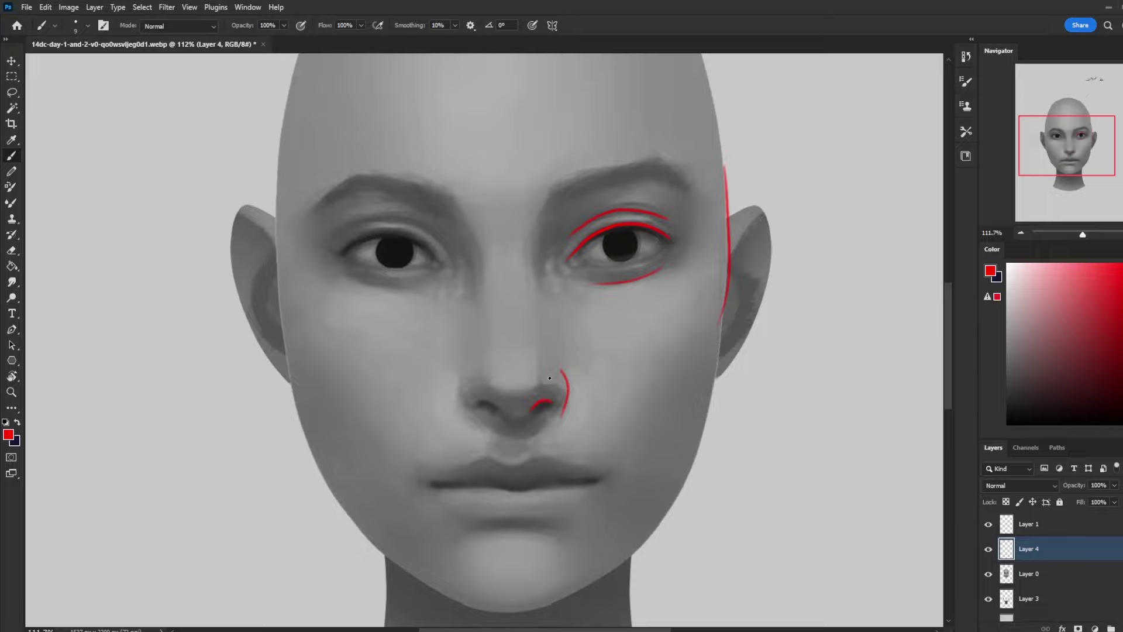
{"action": "mouse_move", "coordinate": [469, 414]}
{"action": "left_mouse_down"}
{"action": "mouse_move", "coordinate": [506, 435]}
{"action": "mouse_move", "coordinate": [532, 432]}
{"action": "left_mouse_up"}
{"action": "left_click_drag", "start_coordinate": [565, 275], "coordinate": [569, 386]}
{"action": "left_click_drag", "start_coordinate": [532, 252], "coordinate": [541, 377]}
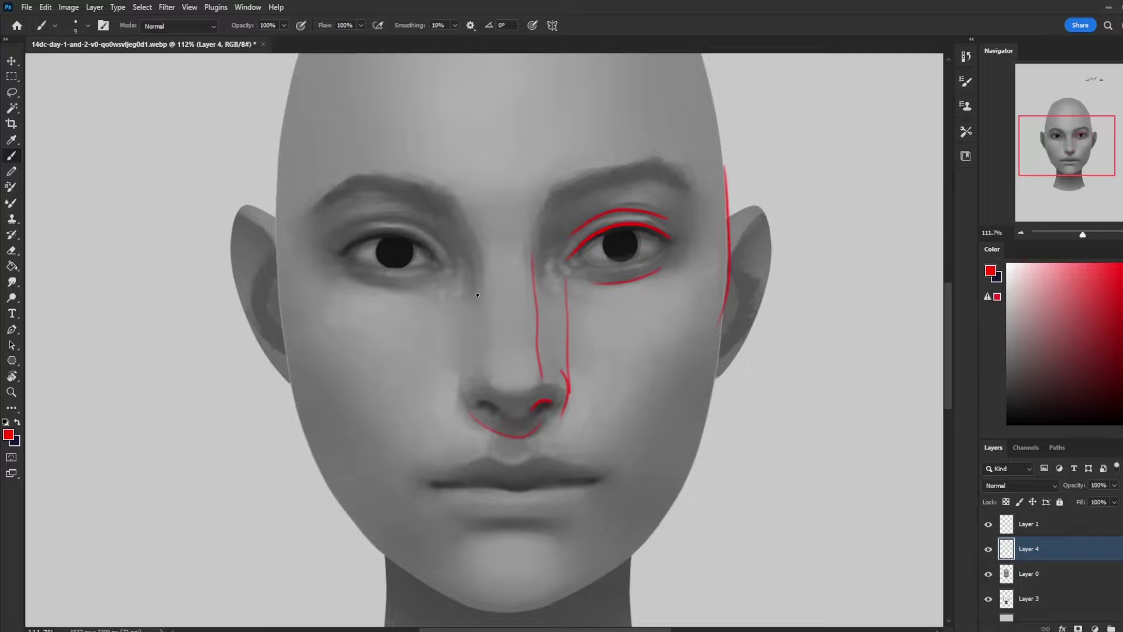
{"action": "left_click_drag", "start_coordinate": [480, 257], "coordinate": [494, 379]}
{"action": "left_click_drag", "start_coordinate": [456, 271], "coordinate": [459, 391]}
{"action": "key", "text": "ctrl+z"}
{"action": "key", "text": "ctrl+z"}
{"action": "key", "text": "ctrl+z"}
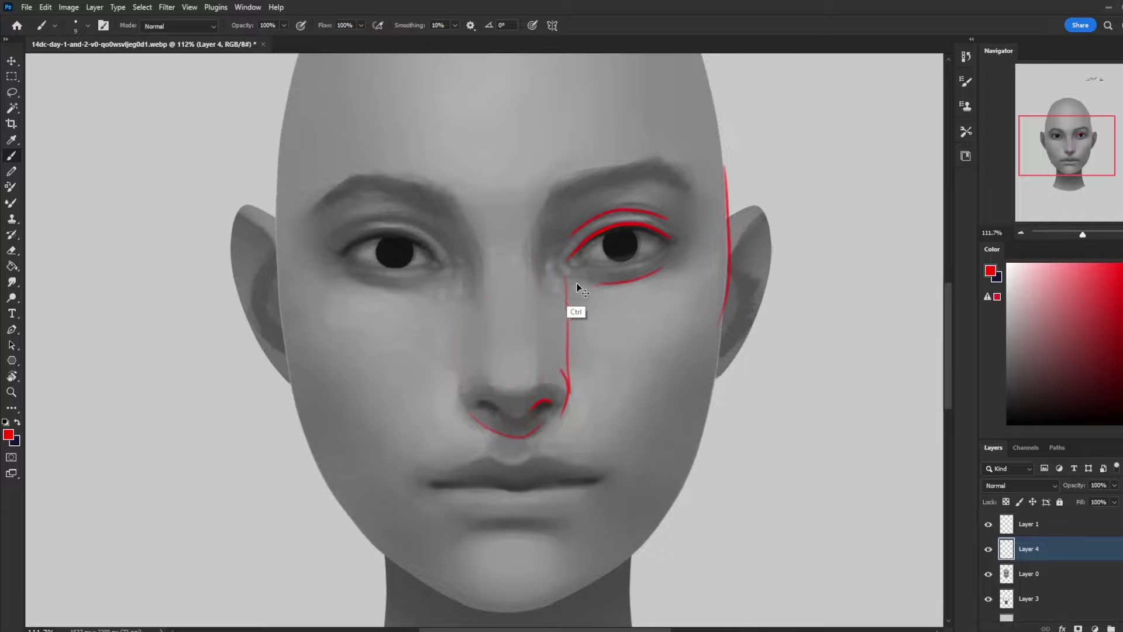
{"action": "key", "text": "ctrl+z"}
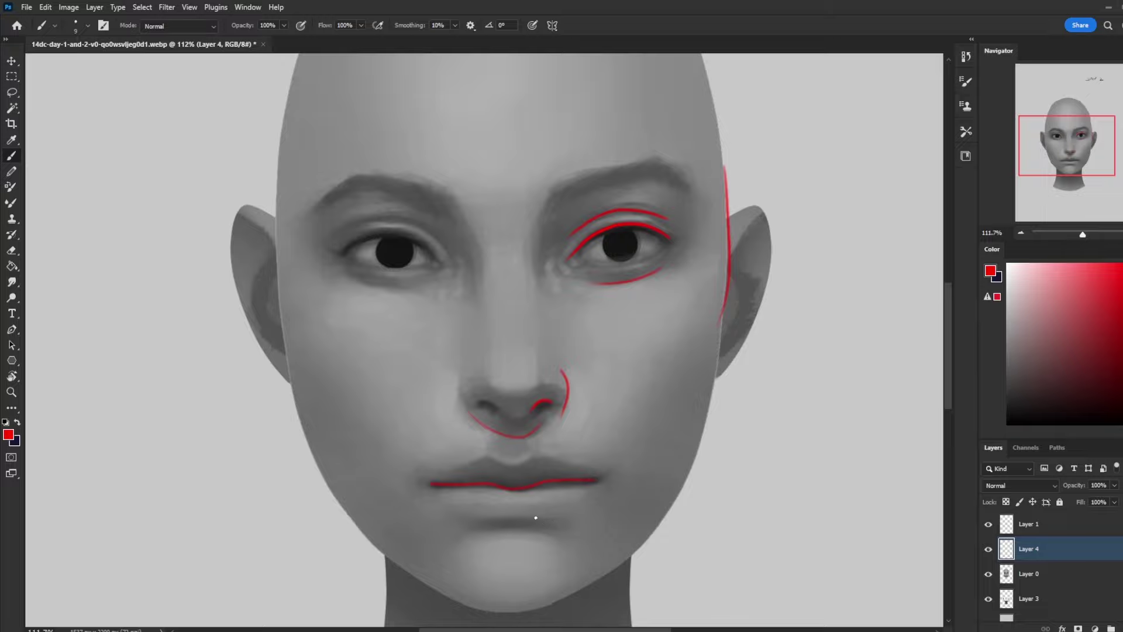
Trace the line between the lips, the edge under the lower lip and the right-hand jaw edge in red
{"action": "left_click_drag", "start_coordinate": [546, 519], "coordinate": [488, 521]}
{"action": "key", "text": "ctrl+z"}
{"action": "left_click_drag", "start_coordinate": [539, 608], "coordinate": [670, 518]}
Sketch two planes joined at a fold, one upright and one lying flat, in the empty background beside the head
{"action": "left_click_drag", "start_coordinate": [817, 391], "coordinate": [637, 469]}
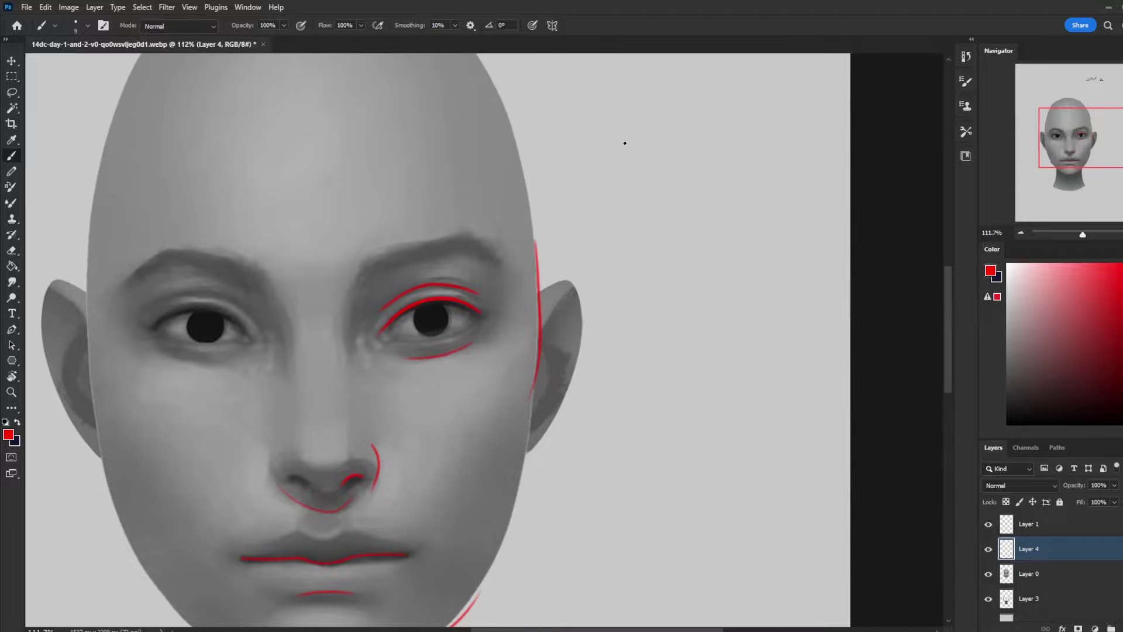
{"action": "left_click", "coordinate": [636, 186]}
{"action": "left_click", "coordinate": [619, 119], "text": "shift"}
{"action": "left_click", "coordinate": [689, 86], "text": "shift"}
{"action": "left_click", "coordinate": [699, 155], "text": "shift"}
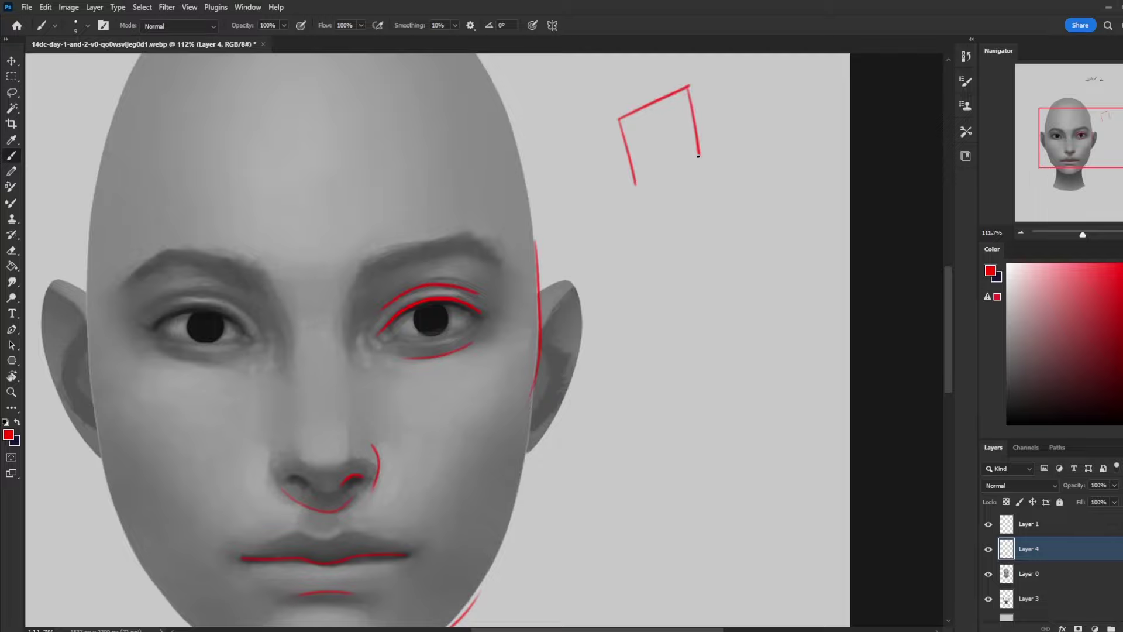
{"action": "left_click", "coordinate": [638, 188], "text": "shift"}
{"action": "left_click_drag", "start_coordinate": [636, 189], "coordinate": [713, 206]}
{"action": "left_click_drag", "start_coordinate": [699, 154], "coordinate": [760, 166]}
{"action": "left_click_drag", "start_coordinate": [713, 206], "coordinate": [767, 170]}
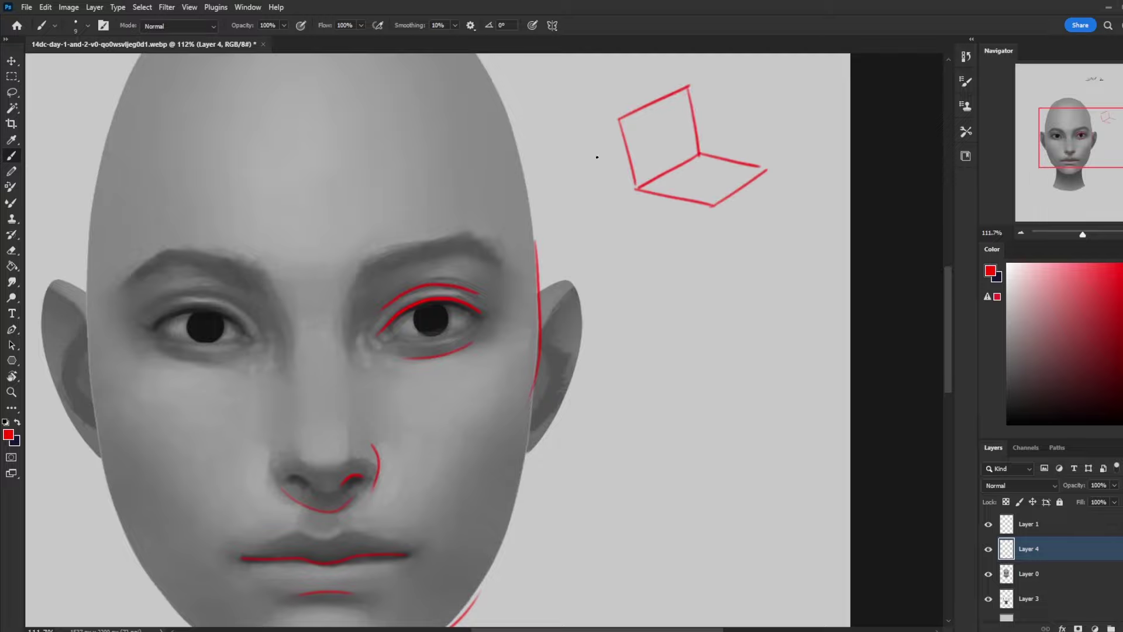
Draw an upright rectangle directly beside the folded planes
{"action": "mouse_move", "coordinate": [559, 141]}
{"action": "left_mouse_down"}
{"action": "mouse_move", "coordinate": [573, 246]}
{"action": "mouse_move", "coordinate": [604, 123]}
{"action": "mouse_move", "coordinate": [616, 120]}
{"action": "left_mouse_up"}
{"action": "left_click_drag", "start_coordinate": [616, 121], "coordinate": [627, 229]}
{"action": "left_click_drag", "start_coordinate": [566, 239], "coordinate": [627, 229]}
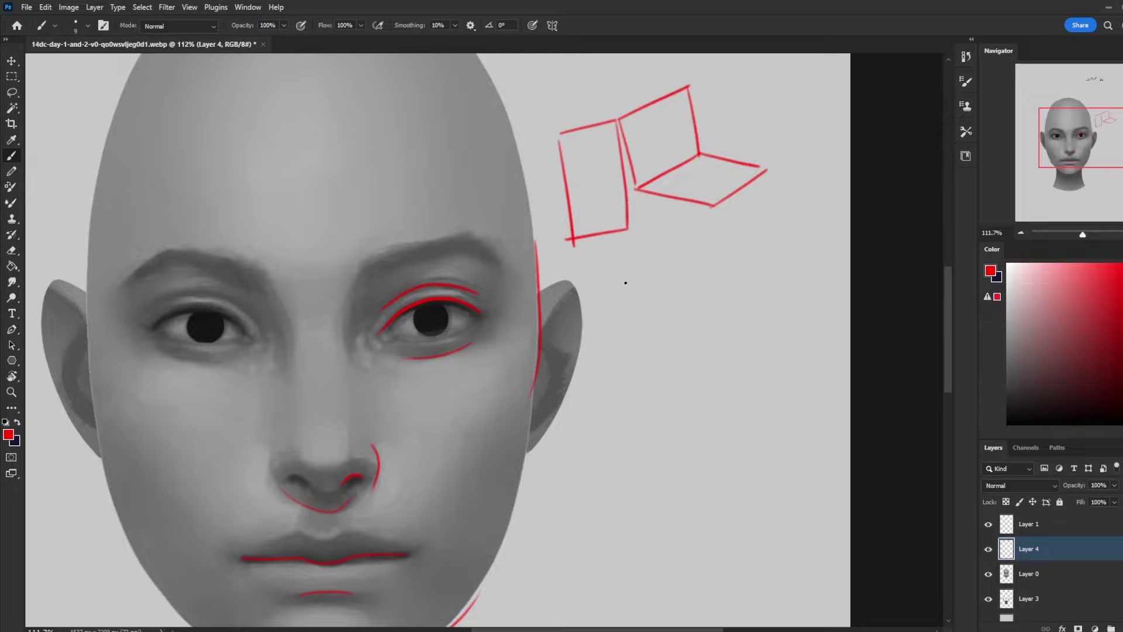
Divide the rectangle with a dashed line and label its halves and the matching folded planes A and B
{"action": "left_click_drag", "start_coordinate": [579, 180], "coordinate": [609, 175]}
{"action": "key", "text": "ctrl+z"}
{"action": "mouse_move", "coordinate": [580, 182]}
{"action": "left_mouse_down"}
{"action": "mouse_move", "coordinate": [625, 174]}
{"action": "mouse_move", "coordinate": [599, 153]}
{"action": "mouse_move", "coordinate": [595, 210]}
{"action": "left_mouse_up"}
{"action": "left_click_drag", "start_coordinate": [658, 151], "coordinate": [670, 149]}
{"action": "left_click_drag", "start_coordinate": [656, 140], "coordinate": [672, 137]}
{"action": "mouse_move", "coordinate": [696, 185]}
{"action": "left_mouse_down"}
{"action": "mouse_move", "coordinate": [704, 177]}
{"action": "mouse_move", "coordinate": [704, 188]}
{"action": "left_mouse_up"}
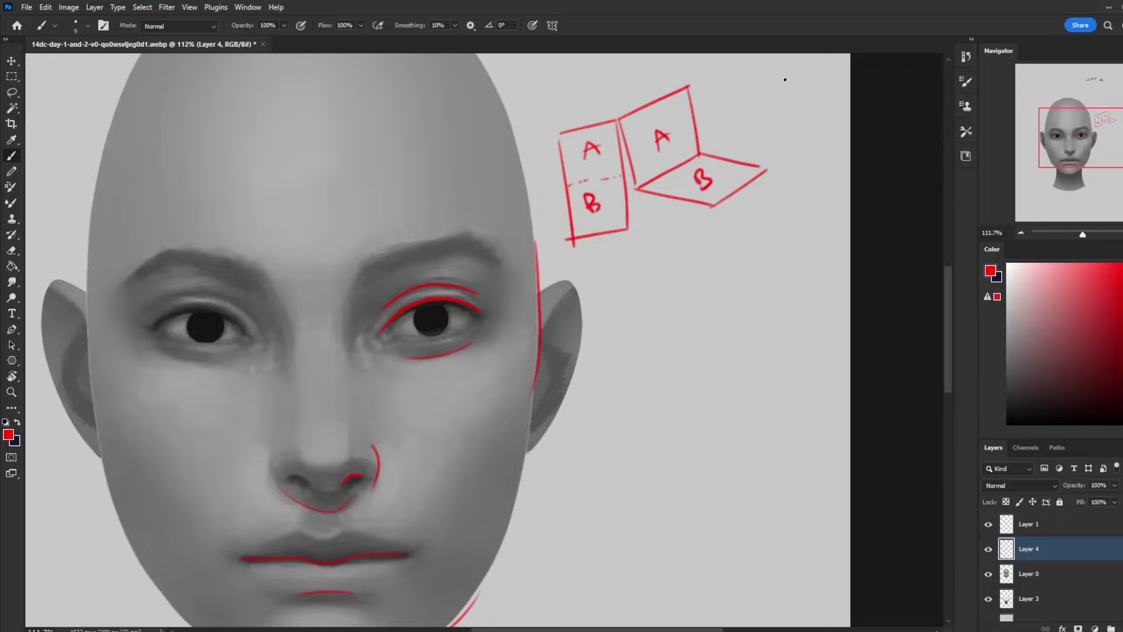
Sketch a cone-shaped light and a viewer's eye near the folded planes, with lines from both to planes A and B
{"action": "mouse_move", "coordinate": [797, 66]}
{"action": "left_mouse_down"}
{"action": "mouse_move", "coordinate": [781, 94]}
{"action": "mouse_move", "coordinate": [822, 68]}
{"action": "left_mouse_up"}
{"action": "key", "text": "ctrl+z"}
{"action": "key", "text": "ctrl+z"}
{"action": "mouse_move", "coordinate": [739, 67]}
{"action": "left_mouse_down"}
{"action": "mouse_move", "coordinate": [746, 88]}
{"action": "mouse_move", "coordinate": [757, 67]}
{"action": "mouse_move", "coordinate": [749, 171]}
{"action": "left_mouse_up"}
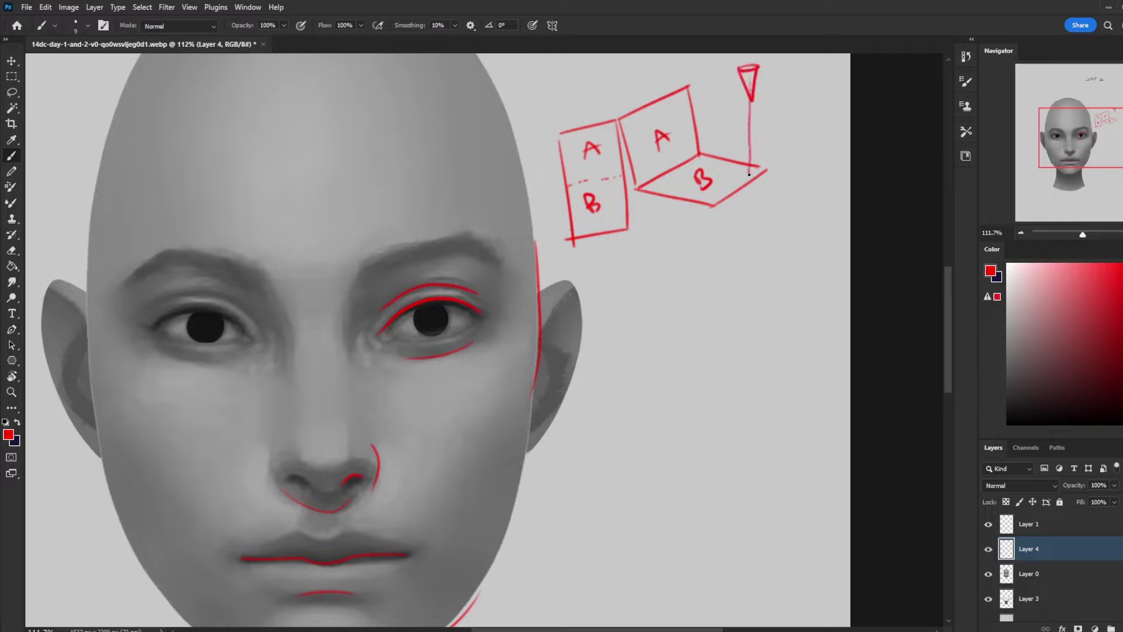
{"action": "left_click_drag", "start_coordinate": [750, 82], "coordinate": [683, 117]}
{"action": "mouse_move", "coordinate": [792, 99]}
{"action": "left_mouse_down"}
{"action": "mouse_move", "coordinate": [764, 112]}
{"action": "mouse_move", "coordinate": [800, 111]}
{"action": "mouse_move", "coordinate": [669, 117]}
{"action": "left_mouse_up"}
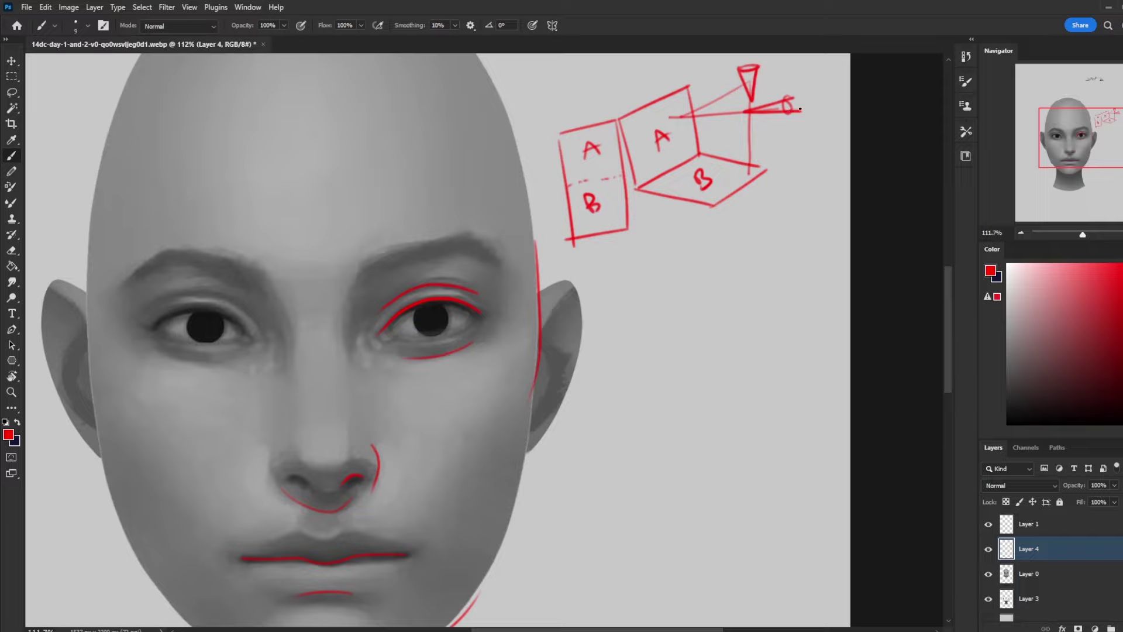
{"action": "mouse_move", "coordinate": [782, 113]}
{"action": "left_mouse_down"}
{"action": "mouse_move", "coordinate": [716, 175]}
{"action": "mouse_move", "coordinate": [733, 171]}
{"action": "left_mouse_up"}
Draw arrows pointing perpendicularly out of planes A and B, mark their right angles and circle the arrowheads
{"action": "mouse_move", "coordinate": [709, 193]}
{"action": "left_mouse_down"}
{"action": "mouse_move", "coordinate": [708, 85]}
{"action": "mouse_move", "coordinate": [724, 103]}
{"action": "left_mouse_up"}
{"action": "left_click_drag", "start_coordinate": [670, 127], "coordinate": [760, 129]}
{"action": "mouse_move", "coordinate": [731, 120]}
{"action": "left_mouse_down"}
{"action": "mouse_move", "coordinate": [767, 129]}
{"action": "mouse_move", "coordinate": [747, 135]}
{"action": "left_mouse_up"}
{"action": "mouse_move", "coordinate": [686, 119]}
{"action": "left_mouse_down"}
{"action": "mouse_move", "coordinate": [681, 129]}
{"action": "mouse_move", "coordinate": [660, 120]}
{"action": "left_mouse_up"}
{"action": "left_click_drag", "start_coordinate": [708, 179], "coordinate": [719, 190]}
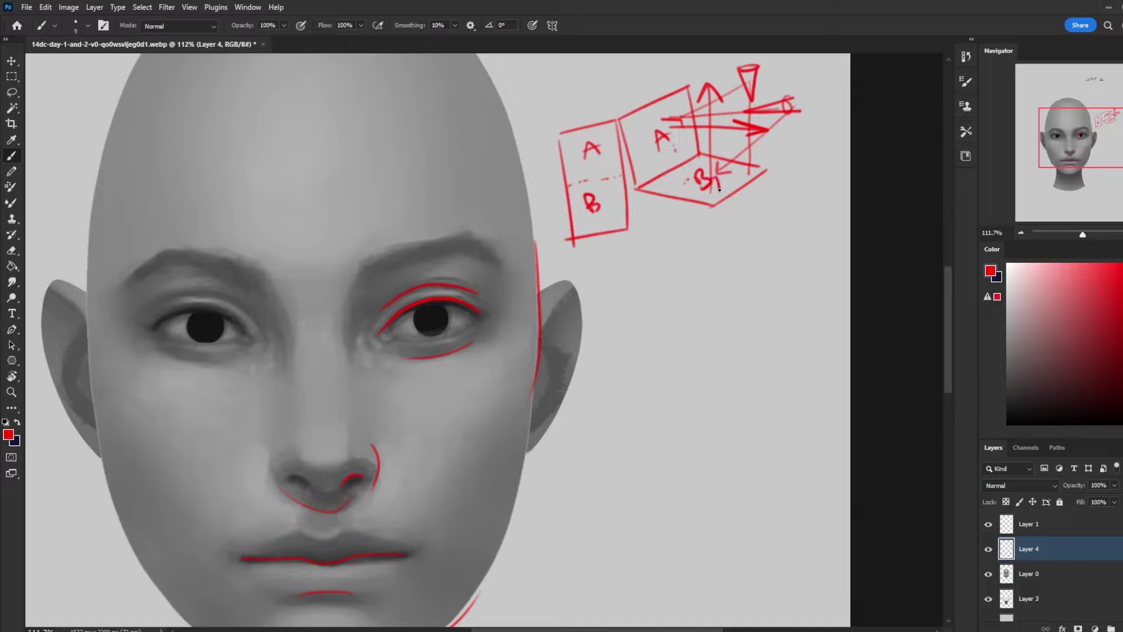
{"action": "mouse_move", "coordinate": [728, 79]}
{"action": "left_mouse_down"}
{"action": "mouse_move", "coordinate": [683, 94]}
{"action": "mouse_move", "coordinate": [728, 106]}
{"action": "left_mouse_up"}
{"action": "mouse_move", "coordinate": [767, 103]}
{"action": "left_mouse_down"}
{"action": "mouse_move", "coordinate": [754, 104]}
{"action": "mouse_move", "coordinate": [781, 111]}
{"action": "left_mouse_up"}
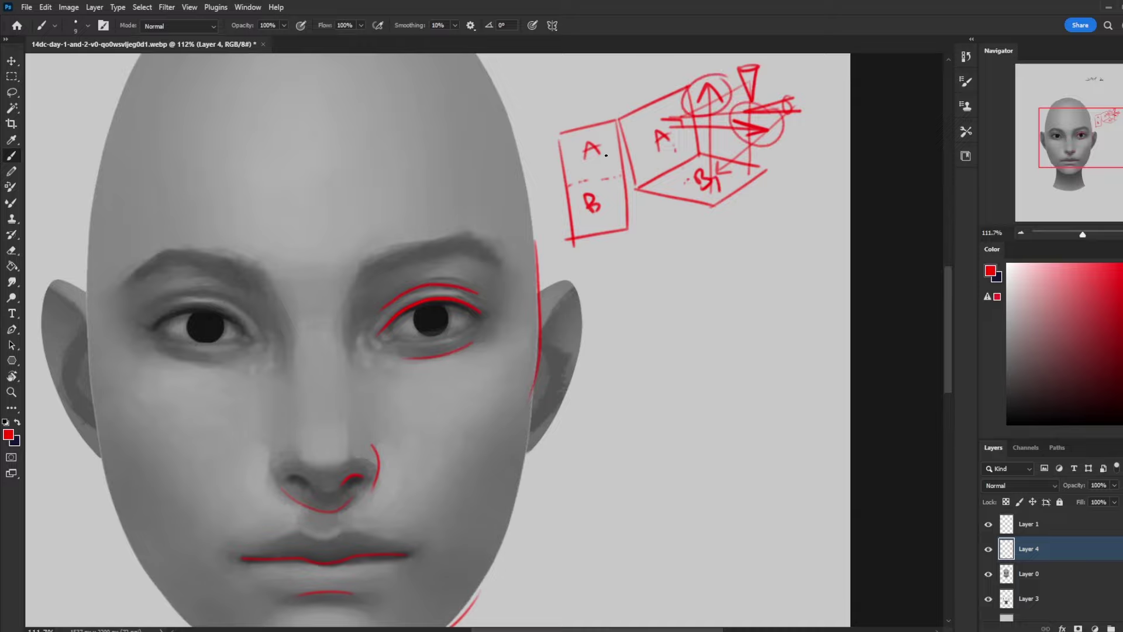
Draw parallel arrows across halves A and B of the rectangle and retrace the upward arrowhead beside folded plane A
{"action": "left_click_drag", "start_coordinate": [585, 151], "coordinate": [656, 142]}
{"action": "left_click_drag", "start_coordinate": [607, 156], "coordinate": [676, 156]}
{"action": "mouse_move", "coordinate": [571, 139]}
{"action": "left_mouse_down"}
{"action": "mouse_move", "coordinate": [621, 136]}
{"action": "mouse_move", "coordinate": [614, 123]}
{"action": "mouse_move", "coordinate": [645, 119]}
{"action": "left_mouse_up"}
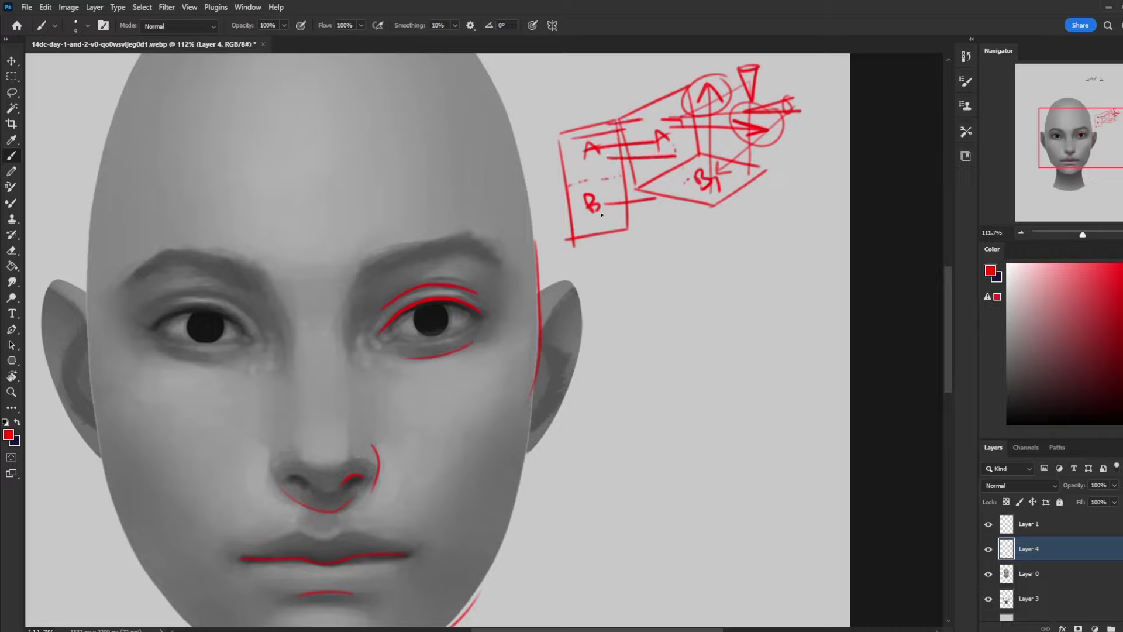
{"action": "left_click_drag", "start_coordinate": [573, 225], "coordinate": [625, 218]}
{"action": "mouse_move", "coordinate": [571, 173]}
{"action": "left_mouse_down"}
{"action": "mouse_move", "coordinate": [680, 154]}
{"action": "mouse_move", "coordinate": [661, 168]}
{"action": "left_mouse_up"}
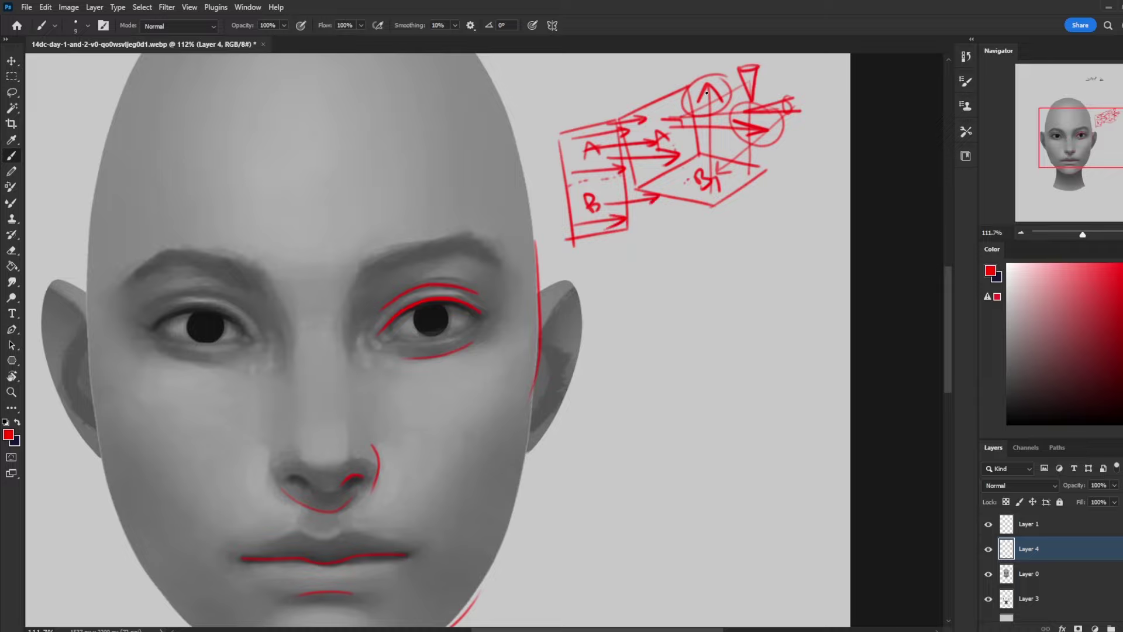
{"action": "mouse_move", "coordinate": [707, 92]}
{"action": "left_mouse_down"}
{"action": "mouse_move", "coordinate": [702, 68]}
{"action": "mouse_move", "coordinate": [728, 75]}
{"action": "mouse_move", "coordinate": [711, 91]}
{"action": "mouse_move", "coordinate": [708, 198]}
{"action": "mouse_move", "coordinate": [707, 85]}
{"action": "left_mouse_up"}
{"action": "left_click_drag", "start_coordinate": [706, 85], "coordinate": [682, 108]}
{"action": "left_click_drag", "start_coordinate": [706, 87], "coordinate": [731, 118]}
Undo the parallel arrows over the rectangle and the extra strokes on the folded planes
{"action": "key", "text": "ctrl+z"}
{"action": "key", "text": "ctrl+z"}
{"action": "key", "text": "ctrl+z"}
{"action": "key", "text": "ctrl+z"}
{"action": "key", "text": "ctrl+z"}
{"action": "key", "text": "ctrl+z"}
{"action": "key", "text": "ctrl+z"}
{"action": "key", "text": "ctrl+z"}
{"action": "key", "text": "ctrl+z"}
{"action": "key", "text": "ctrl+z"}
{"action": "key", "text": "ctrl+z"}
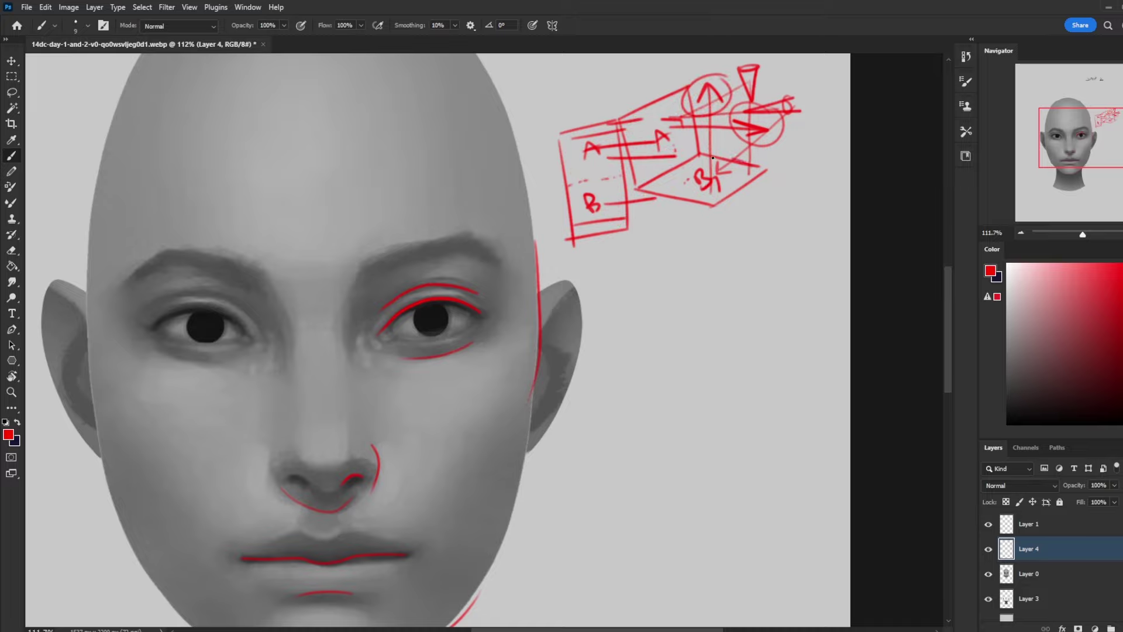
{"action": "left_click_drag", "start_coordinate": [713, 158], "coordinate": [748, 170]}
{"action": "left_click_drag", "start_coordinate": [672, 104], "coordinate": [619, 101]}
{"action": "key", "text": "ctrl+z"}
{"action": "key", "text": "ctrl+z"}
{"action": "key", "text": "ctrl+z"}
{"action": "key", "text": "ctrl+z"}
{"action": "key", "text": "ctrl+z"}
{"action": "key", "text": "ctrl+z"}
{"action": "key", "text": "ctrl+z"}
{"action": "key", "text": "ctrl+z"}
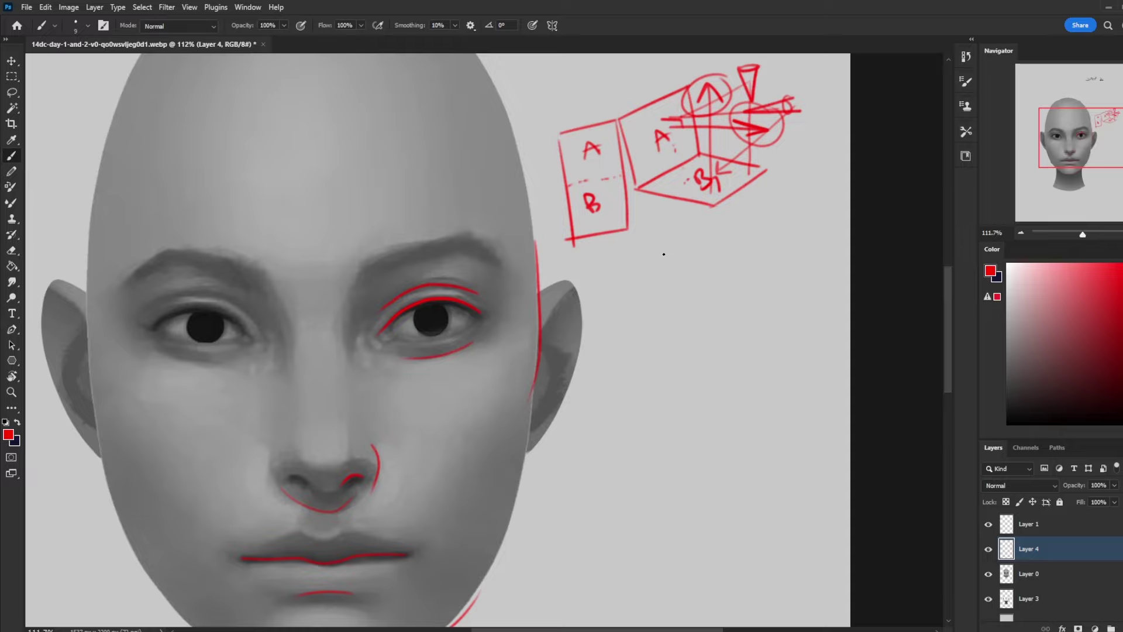
Draw two overlapping squares below the plane diagram, with an arrow leading from the front square onto the rear one
{"action": "left_click_drag", "start_coordinate": [649, 276], "coordinate": [661, 328]}
{"action": "mouse_move", "coordinate": [689, 264]}
{"action": "left_mouse_down"}
{"action": "mouse_move", "coordinate": [753, 330]}
{"action": "mouse_move", "coordinate": [669, 344]}
{"action": "left_mouse_up"}
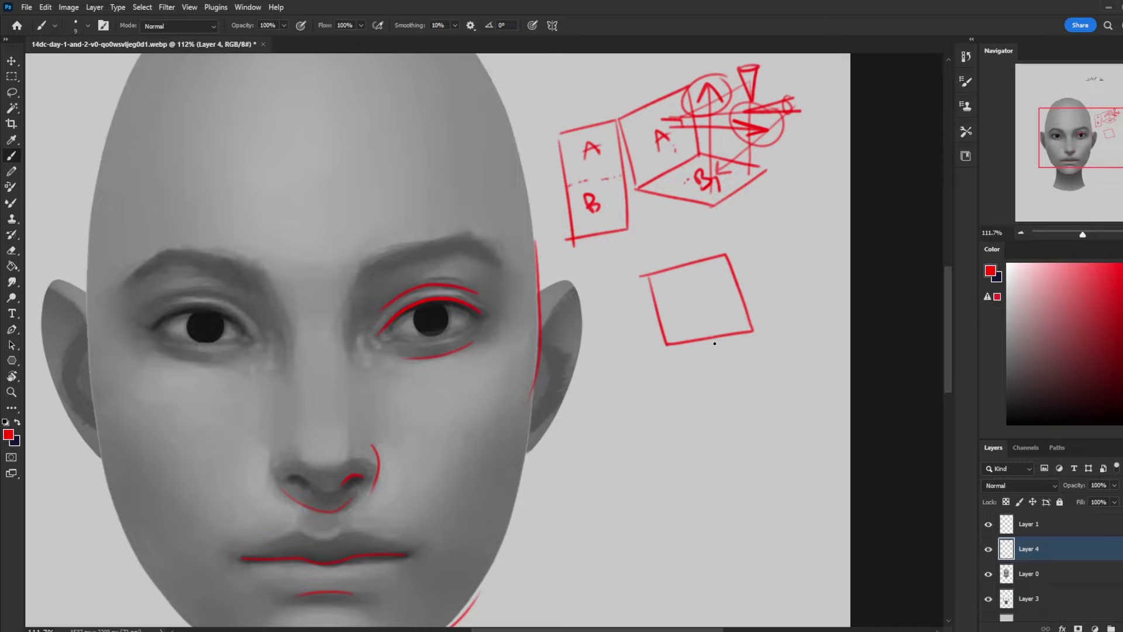
{"action": "left_click_drag", "start_coordinate": [714, 339], "coordinate": [734, 389]}
{"action": "mouse_move", "coordinate": [745, 297]}
{"action": "left_mouse_down"}
{"action": "mouse_move", "coordinate": [820, 367]}
{"action": "mouse_move", "coordinate": [734, 387]}
{"action": "left_mouse_up"}
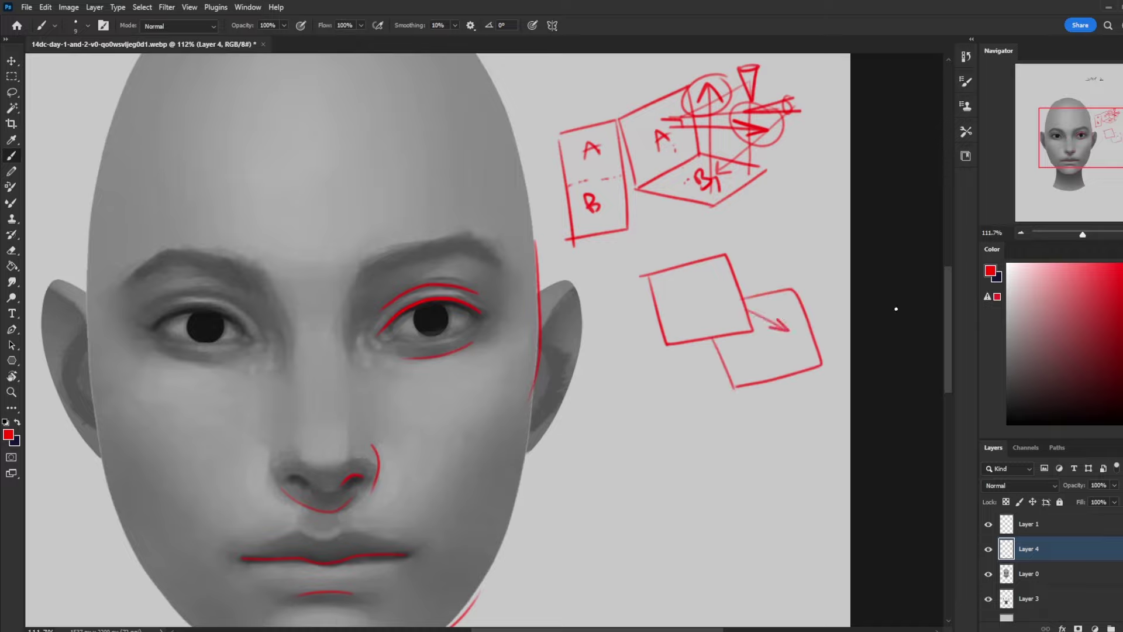
Sketch two separate narrow four-sided planes below the overlapping squares, undoing the extra strokes between them
{"action": "mouse_move", "coordinate": [647, 409]}
{"action": "left_mouse_down"}
{"action": "mouse_move", "coordinate": [657, 483]}
{"action": "mouse_move", "coordinate": [672, 395]}
{"action": "mouse_move", "coordinate": [657, 483]}
{"action": "left_mouse_up"}
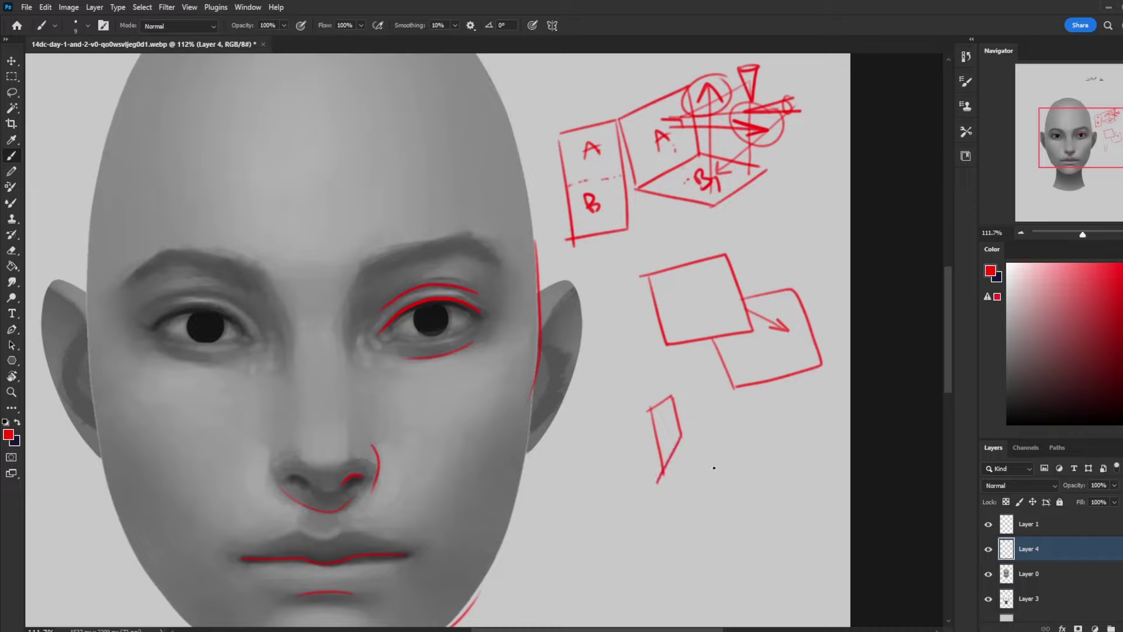
{"action": "mouse_move", "coordinate": [707, 440]}
{"action": "left_mouse_down"}
{"action": "mouse_move", "coordinate": [720, 489]}
{"action": "mouse_move", "coordinate": [735, 439]}
{"action": "mouse_move", "coordinate": [721, 497]}
{"action": "left_mouse_up"}
{"action": "left_click_drag", "start_coordinate": [699, 422], "coordinate": [686, 473]}
{"action": "key", "text": "ctrl+z"}
{"action": "mouse_move", "coordinate": [701, 398]}
{"action": "left_mouse_down"}
{"action": "mouse_move", "coordinate": [679, 461]}
{"action": "mouse_move", "coordinate": [695, 480]}
{"action": "left_mouse_up"}
{"action": "left_click_drag", "start_coordinate": [712, 424], "coordinate": [697, 499]}
{"action": "key", "text": "ctrl+z"}
{"action": "key", "text": "ctrl+z"}
{"action": "key", "text": "ctrl+z"}
Emphasize the front square's overlapping edge with an arrow and heavy line, and circle the matching edge between face and ear
{"action": "left_click_drag", "start_coordinate": [734, 276], "coordinate": [696, 285]}
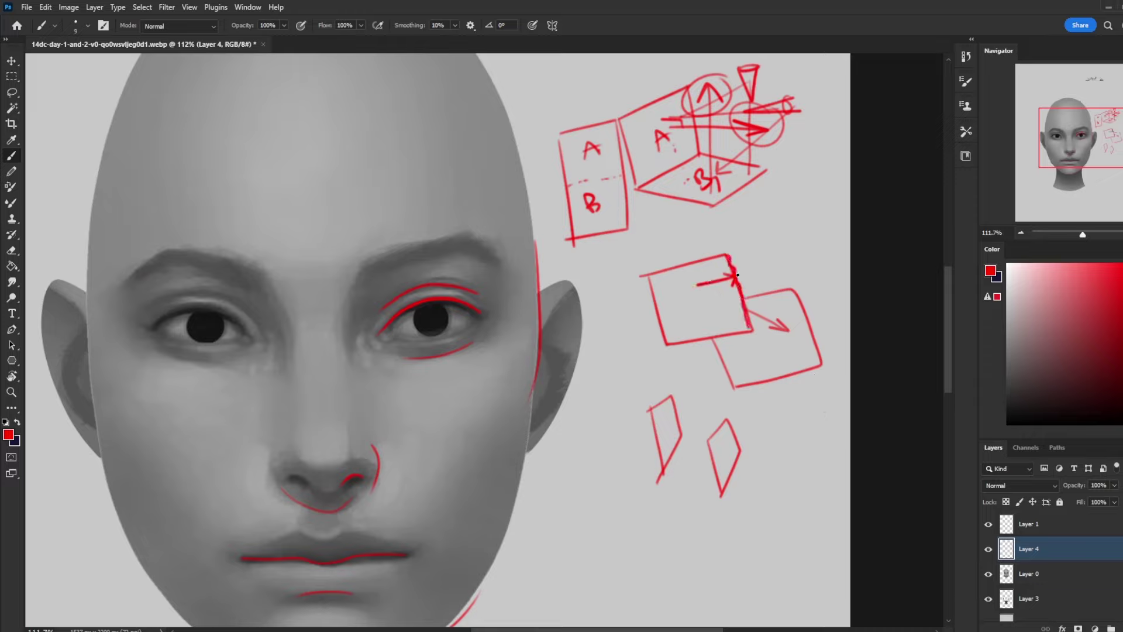
{"action": "mouse_move", "coordinate": [802, 180]}
{"action": "left_mouse_down"}
{"action": "mouse_move", "coordinate": [816, 252]}
{"action": "mouse_move", "coordinate": [779, 267]}
{"action": "mouse_move", "coordinate": [790, 251]}
{"action": "left_mouse_up"}
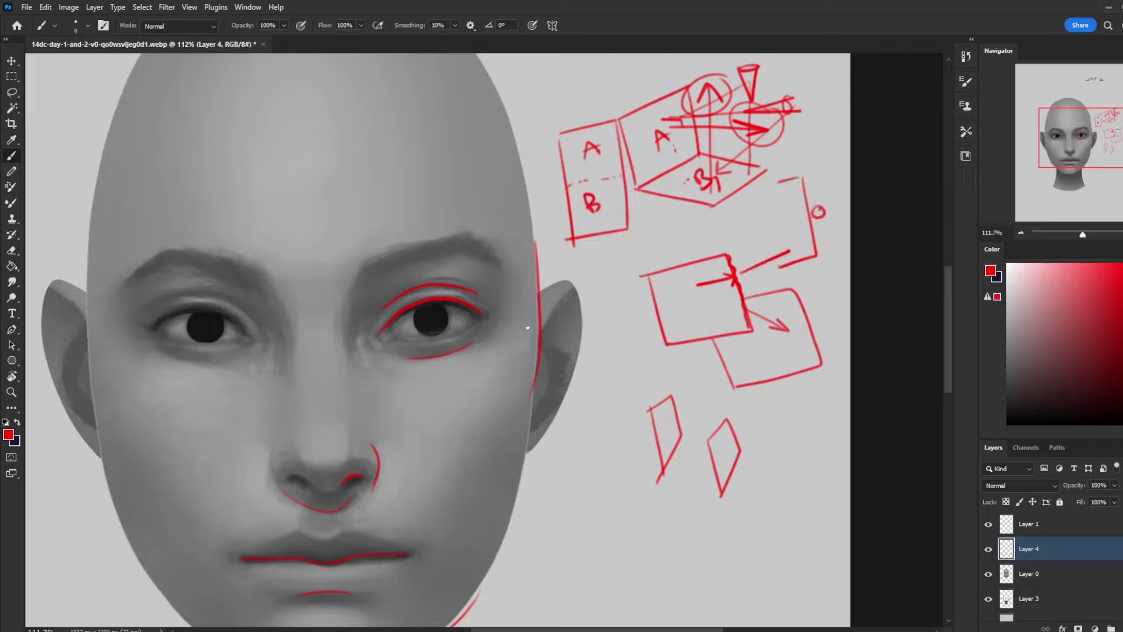
{"action": "mouse_move", "coordinate": [528, 328]}
{"action": "left_mouse_down"}
{"action": "mouse_move", "coordinate": [557, 361]}
{"action": "mouse_move", "coordinate": [530, 386]}
{"action": "left_mouse_up"}
{"action": "left_click_drag", "start_coordinate": [555, 284], "coordinate": [538, 275]}
{"action": "key", "text": "ctrl"}
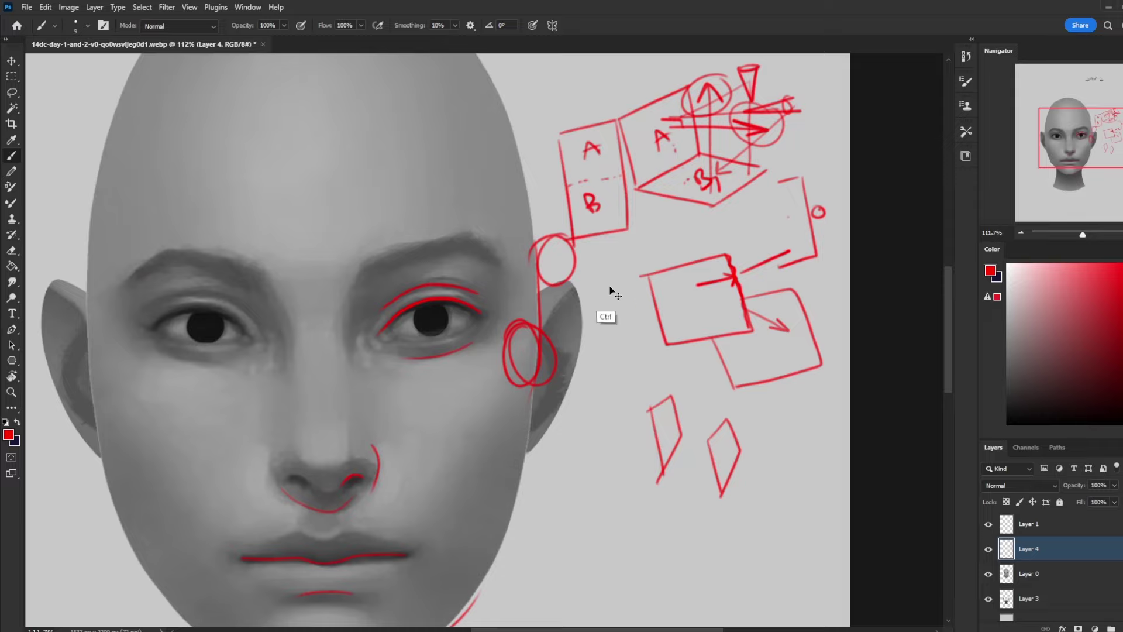
{"action": "key", "text": "ctrl+z"}
Label the front square and face A, the rear square and ear B, and ring the diagrams with large ellipses
{"action": "mouse_move", "coordinate": [711, 326]}
{"action": "left_mouse_down"}
{"action": "mouse_move", "coordinate": [725, 319]}
{"action": "mouse_move", "coordinate": [778, 356]}
{"action": "left_mouse_up"}
{"action": "left_click_drag", "start_coordinate": [515, 305], "coordinate": [533, 286]}
{"action": "mouse_move", "coordinate": [548, 275]}
{"action": "left_mouse_down"}
{"action": "mouse_move", "coordinate": [550, 256]}
{"action": "mouse_move", "coordinate": [557, 274]}
{"action": "left_mouse_up"}
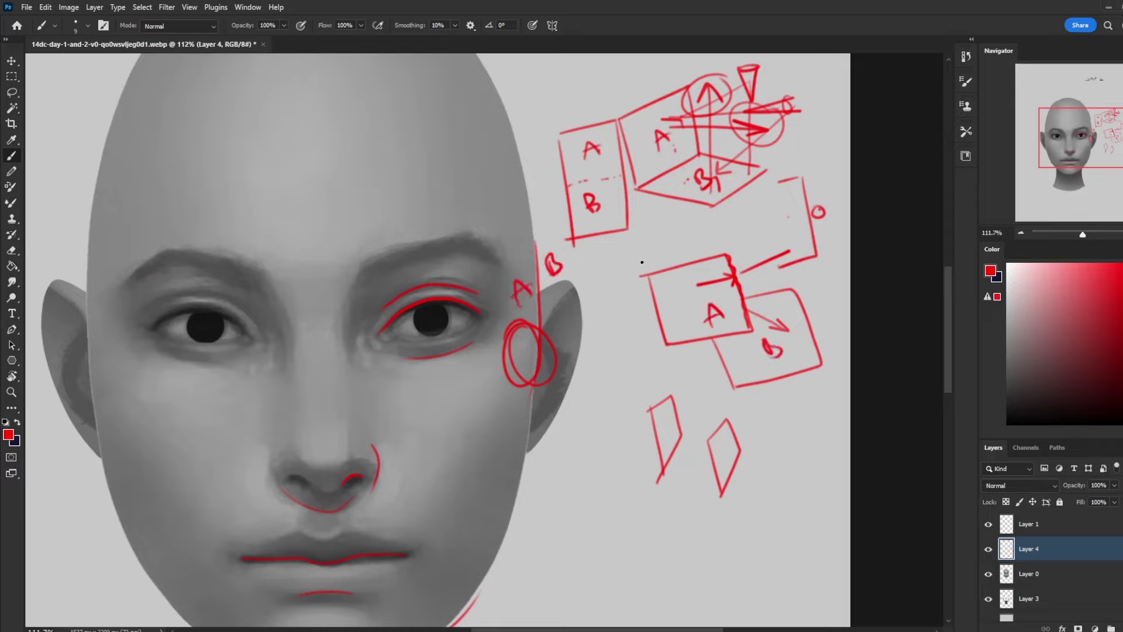
{"action": "mouse_move", "coordinate": [791, 164]}
{"action": "left_mouse_down"}
{"action": "mouse_move", "coordinate": [462, 293]}
{"action": "mouse_move", "coordinate": [562, 111]}
{"action": "mouse_move", "coordinate": [760, 100]}
{"action": "mouse_move", "coordinate": [558, 143]}
{"action": "left_mouse_up"}
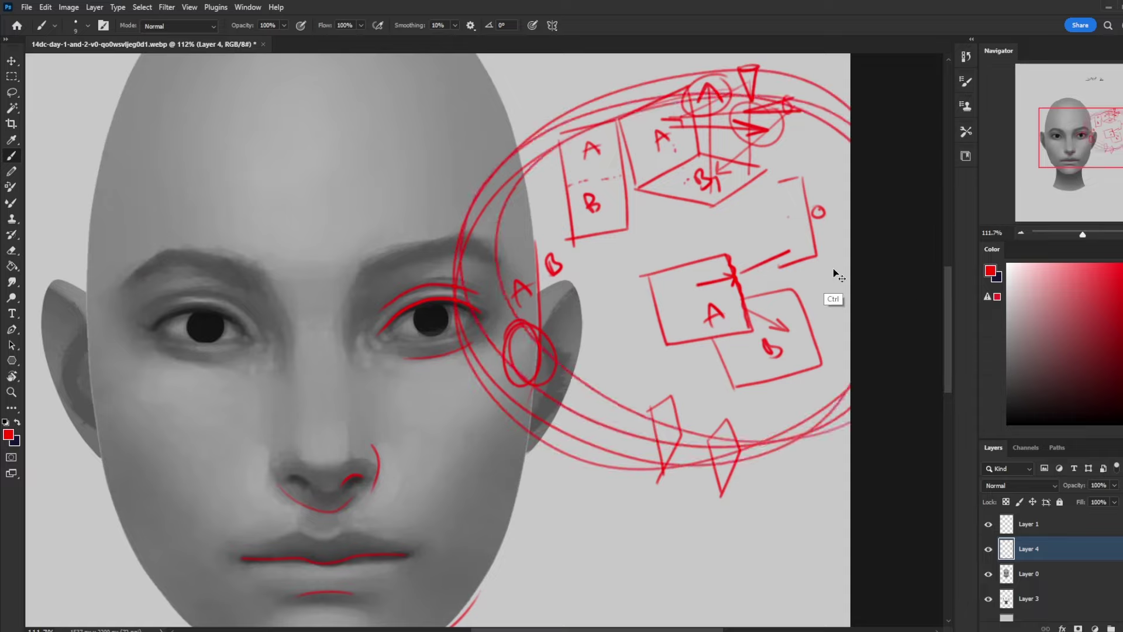
Undo the ellipses, the A and B labels, the edge marks and the overlapping-square and narrow-plane sketches
{"action": "key", "text": "ctrl+z"}
{"action": "key", "text": "ctrl+z"}
{"action": "key", "text": "ctrl+z"}
{"action": "key", "text": "ctrl+z"}
{"action": "key", "text": "ctrl+z"}
{"action": "key", "text": "ctrl+z"}
{"action": "key", "text": "ctrl+z"}
{"action": "key", "text": "ctrl+z"}
{"action": "key", "text": "ctrl+z"}
{"action": "key", "text": "ctrl+z"}
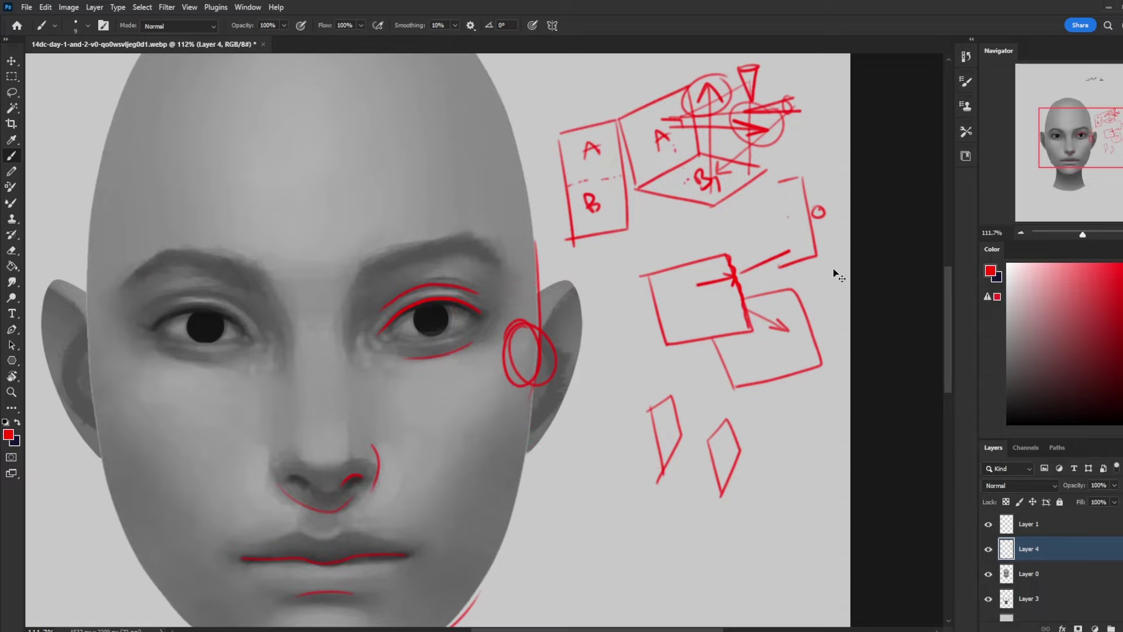
{"action": "key", "text": "ctrl+z"}
{"action": "key", "text": "ctrl+z"}
{"action": "key", "text": "ctrl+z"}
{"action": "key", "text": "ctrl+z"}
{"action": "key", "text": "ctrl+z"}
{"action": "key", "text": "ctrl+z"}
{"action": "key", "text": "ctrl+z"}
{"action": "key", "text": "ctrl+z"}
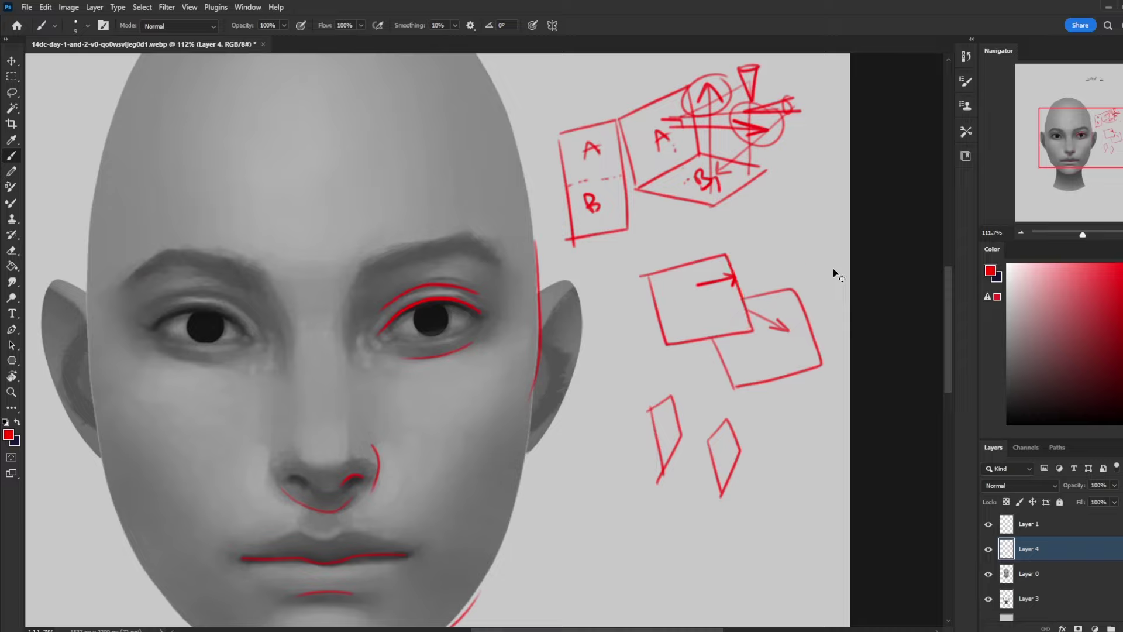
Undo the folded-plane diagram stroke by stroke, including its normals, light, viewer, labels and adjoining rectangle
{"action": "key", "text": "ctrl+z"}
{"action": "key", "text": "ctrl+z"}
{"action": "key", "text": "ctrl+z"}
{"action": "key", "text": "ctrl+z"}
{"action": "key", "text": "ctrl+z"}
{"action": "key", "text": "ctrl+z"}
{"action": "key", "text": "ctrl+z"}
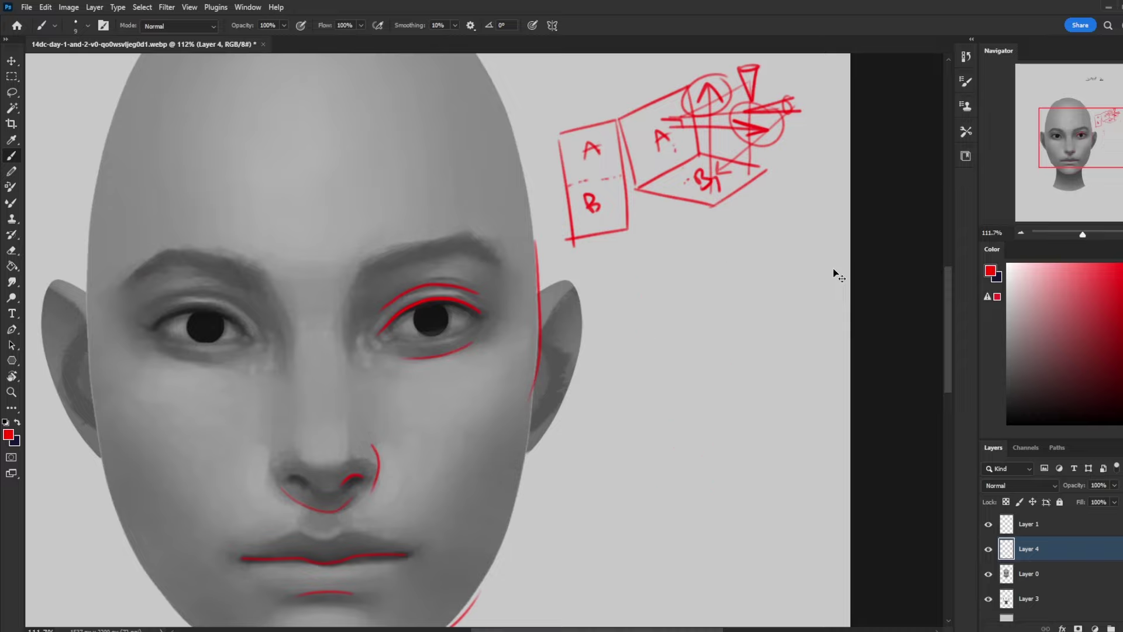
{"action": "key", "text": "ctrl+z"}
{"action": "key", "text": "ctrl+z"}
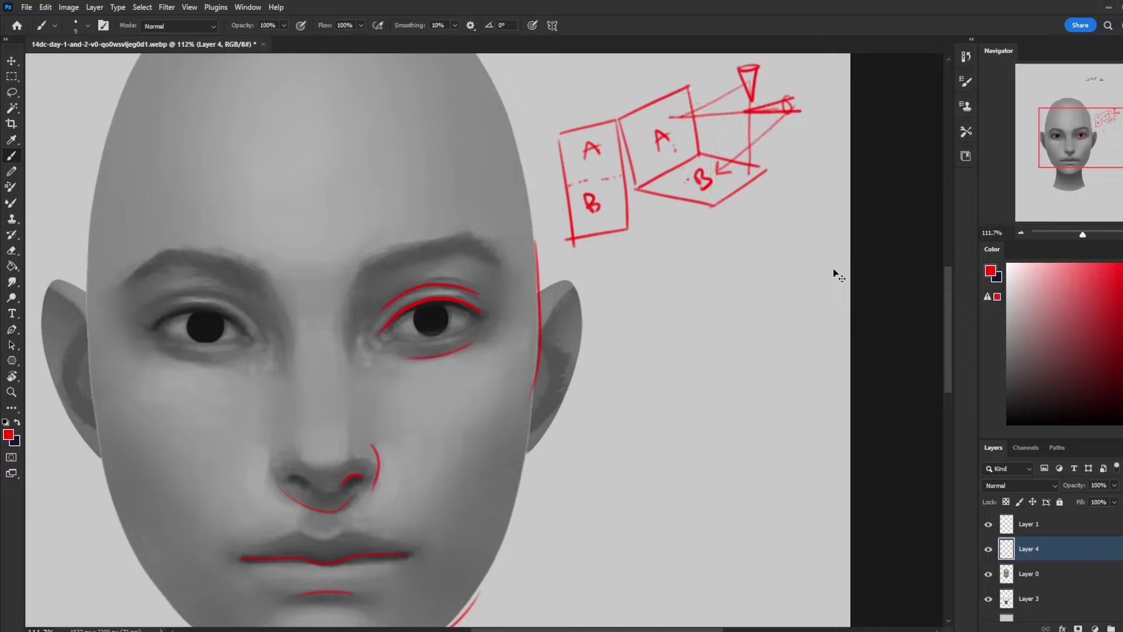
{"action": "key", "text": "ctrl+z"}
{"action": "key", "text": "ctrl+z"}
{"action": "key", "text": "ctrl+z"}
{"action": "key", "text": "ctrl+z"}
{"action": "key", "text": "ctrl+z"}
{"action": "key", "text": "ctrl+z"}
{"action": "key", "text": "ctrl+z"}
{"action": "key", "text": "ctrl+z"}
{"action": "key", "text": "ctrl+z"}
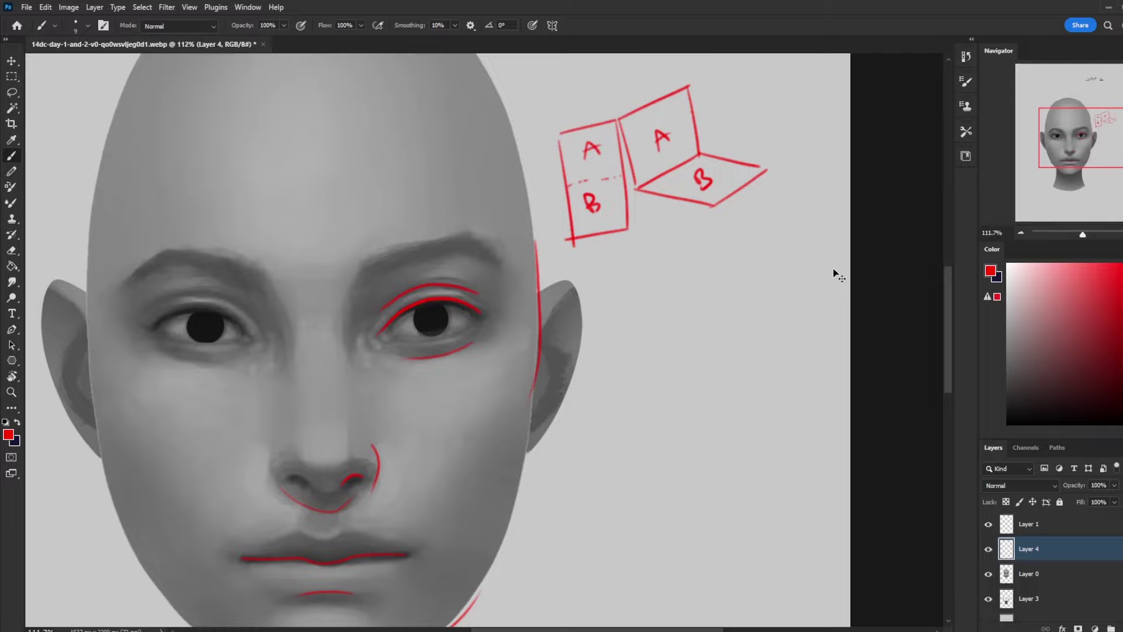
{"action": "key", "text": "ctrl+z"}
{"action": "key", "text": "ctrl+z"}
{"action": "key", "text": "ctrl+z"}
{"action": "key", "text": "ctrl+z"}
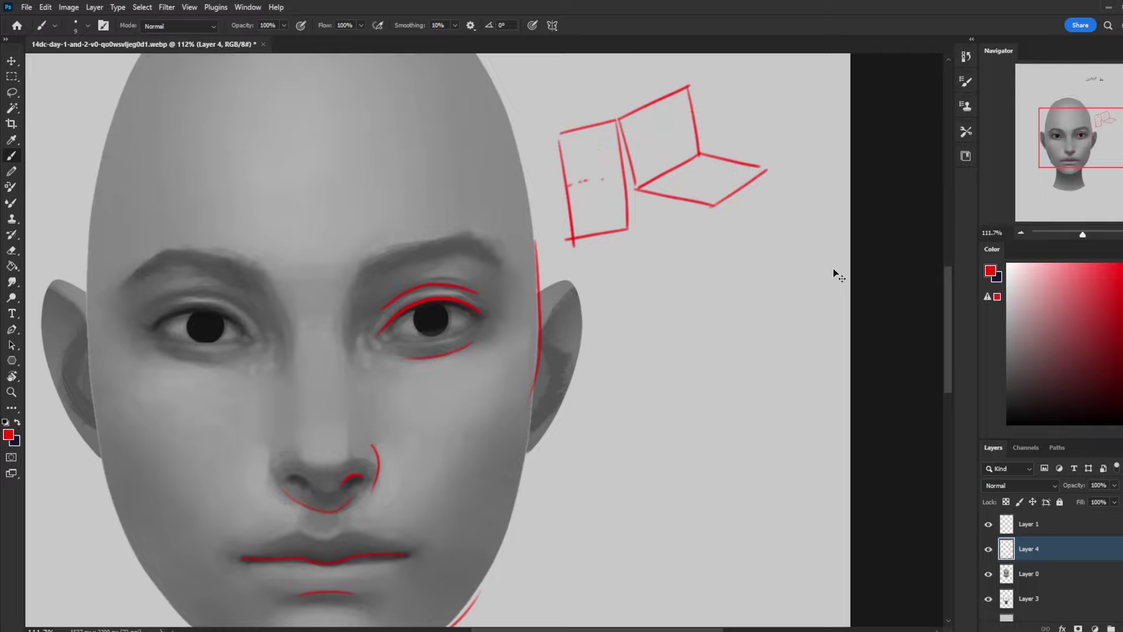
{"action": "key", "text": "ctrl+z"}
{"action": "key", "text": "ctrl+z"}
{"action": "key", "text": "ctrl+z"}
{"action": "key", "text": "ctrl+z"}
{"action": "key", "text": "ctrl+z"}
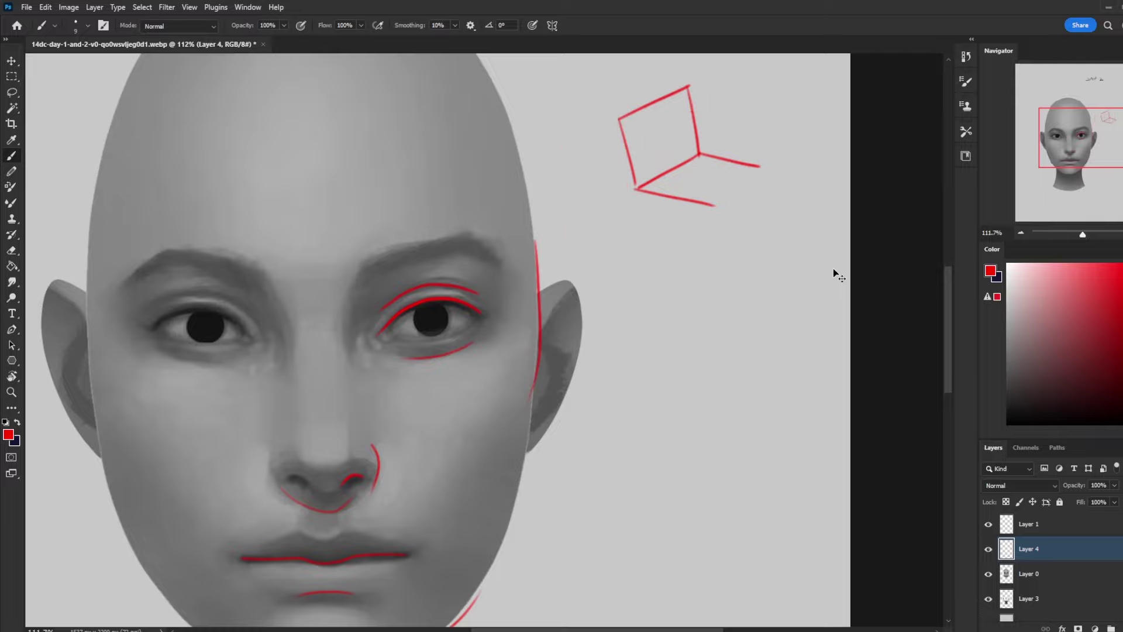
{"action": "key", "text": "ctrl+z"}
{"action": "key", "text": "ctrl+z"}
{"action": "key", "text": "ctrl+z"}
{"action": "key", "text": "ctrl+z"}
{"action": "key", "text": "ctrl+z"}
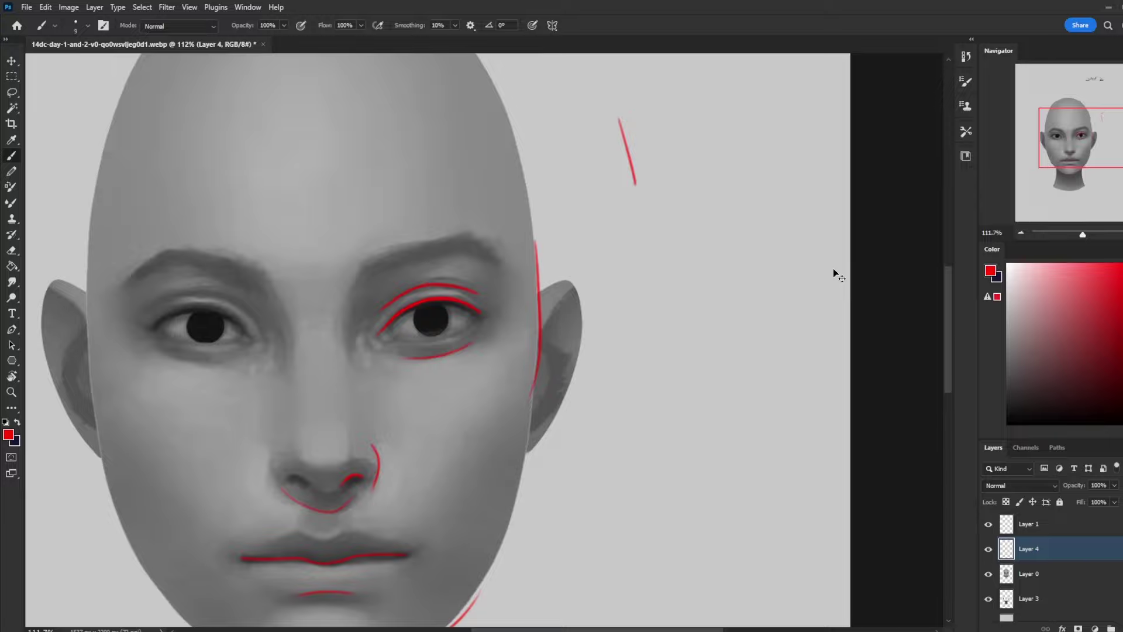
Delete the red annotations, add a fresh empty layer in their place and make Layer 0 active
{"action": "key", "text": "ctrl+minus"}
{"action": "key", "text": "ctrl+minus"}
{"action": "key", "text": "ctrl+minus"}
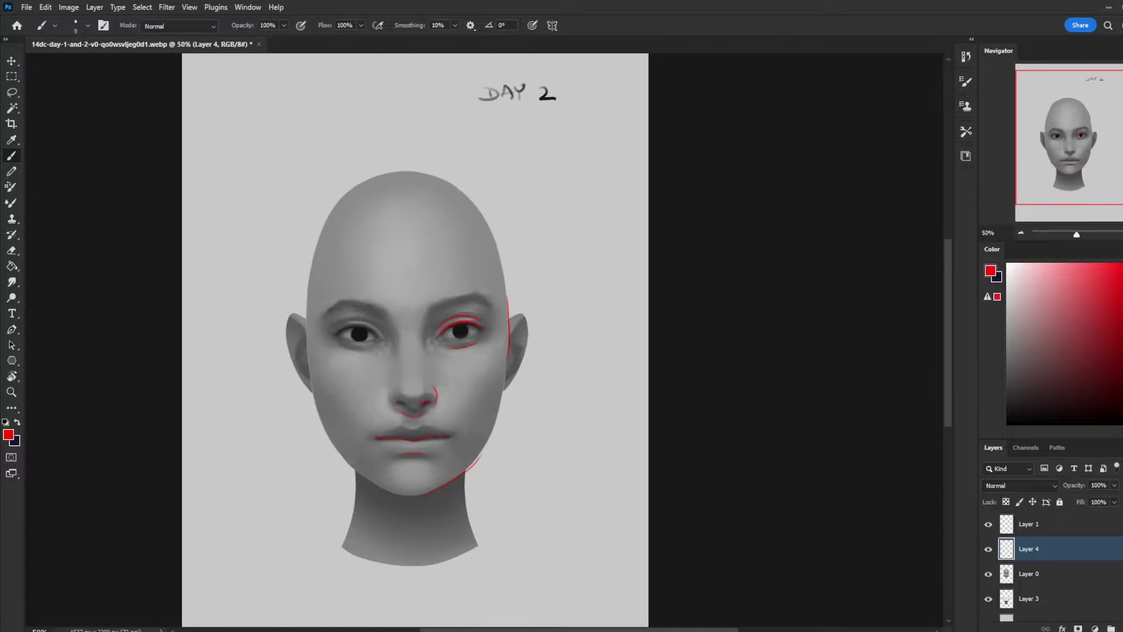
{"action": "key", "text": "Delete"}
{"action": "key", "text": "ctrl+shift+alt+n"}
{"action": "left_click", "coordinate": [1058, 585]}
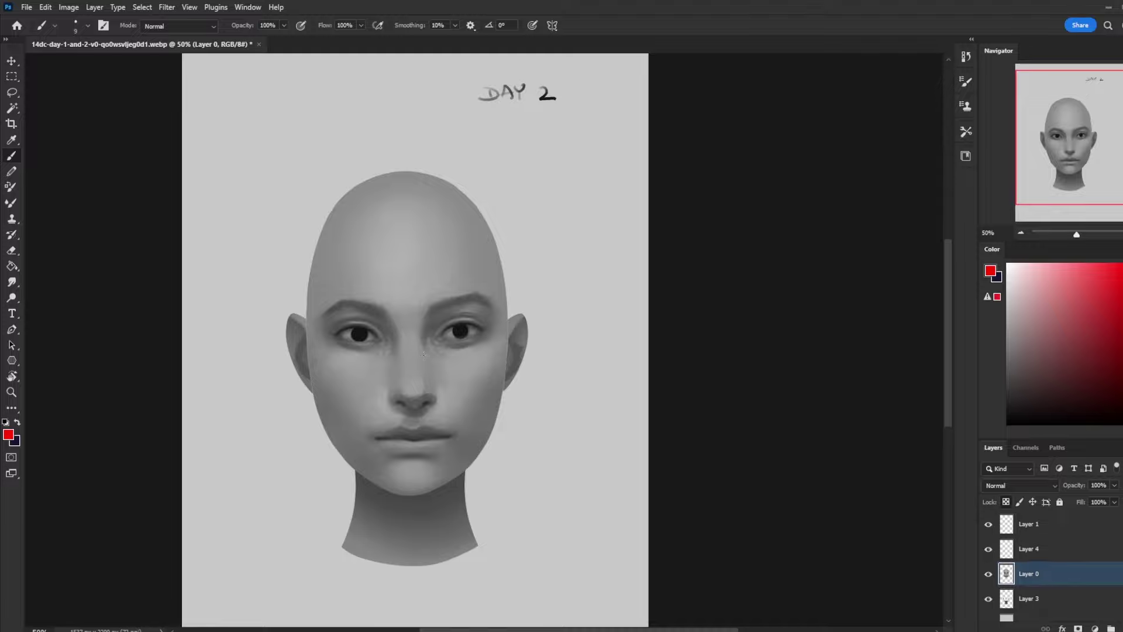
Choose the 80 px brush from Istebrak's Dry-Oil Brushes and reduce its size to 30 px
{"action": "key", "text": "ctrl+plus"}
{"action": "left_click_drag", "start_coordinate": [554, 368], "coordinate": [669, 328]}
{"action": "right_click", "coordinate": [609, 282]}
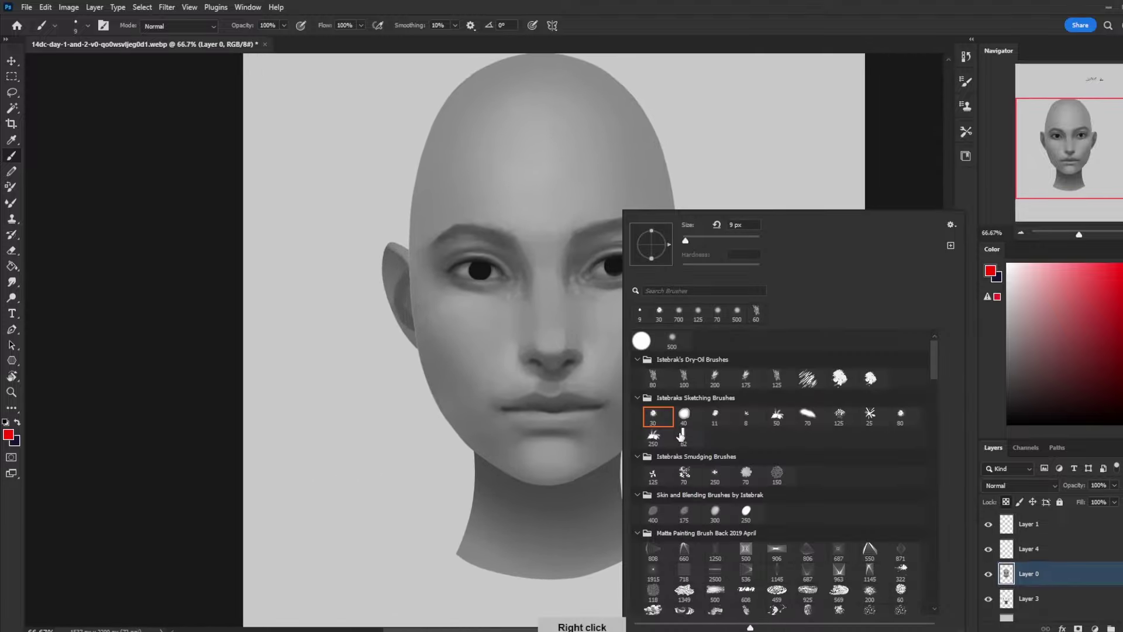
{"action": "double_click", "coordinate": [653, 378]}
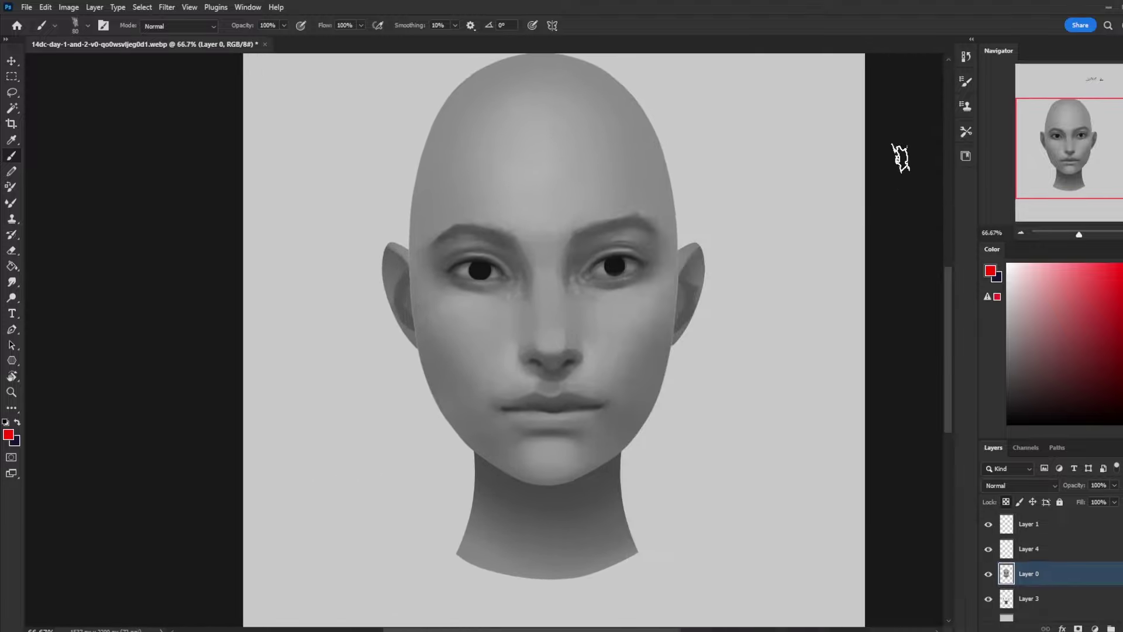
{"action": "key", "text": "bracketleft"}
{"action": "key", "text": "bracketleft"}
{"action": "key", "text": "bracketleft"}
Blend the shading between the eyebrows and inner eye corners at the top of the nose bridge with sampled greys
{"action": "left_click", "coordinate": [581, 256], "text": "alt"}
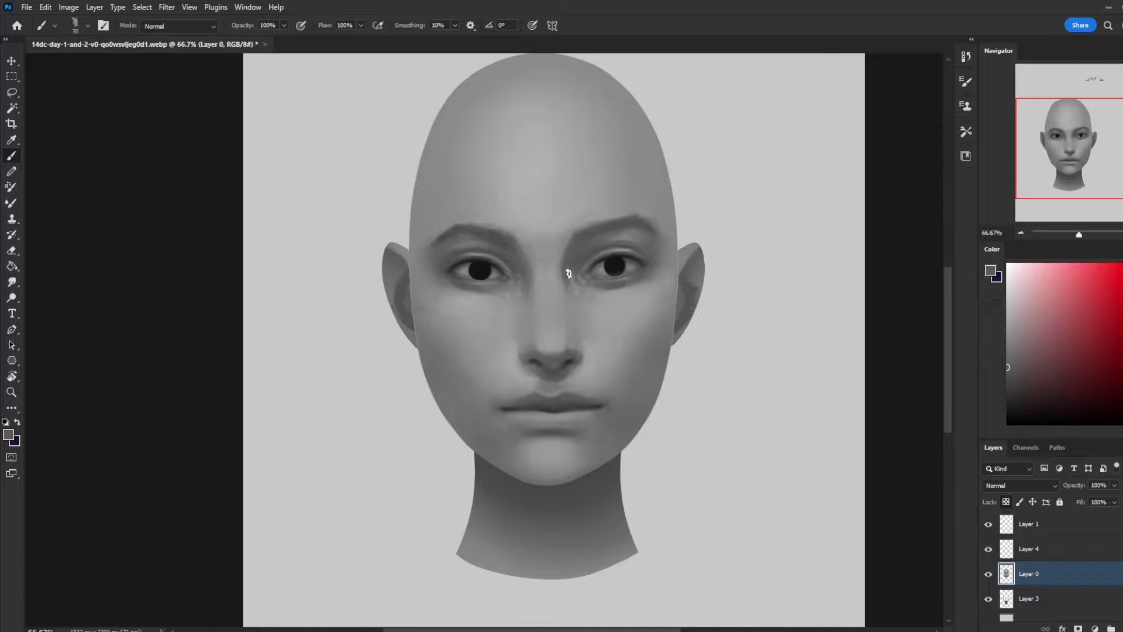
{"action": "left_click", "coordinate": [516, 265], "text": "alt"}
{"action": "left_click_drag", "start_coordinate": [515, 251], "coordinate": [526, 289]}
{"action": "left_click", "coordinate": [539, 248], "text": "alt"}
{"action": "left_click", "coordinate": [561, 245], "text": "alt"}
{"action": "left_click", "coordinate": [571, 267], "text": "alt"}
{"action": "left_click", "coordinate": [520, 267], "text": "alt"}
Enlarge the brush to 50 px and smooth the skin beneath the right-hand eye with light grey
{"action": "left_click", "coordinate": [572, 292], "text": "alt"}
{"action": "key", "text": "bracketright"}
{"action": "key", "text": "bracketright"}
{"action": "key", "text": "bracketright"}
{"action": "key", "text": "bracketright"}
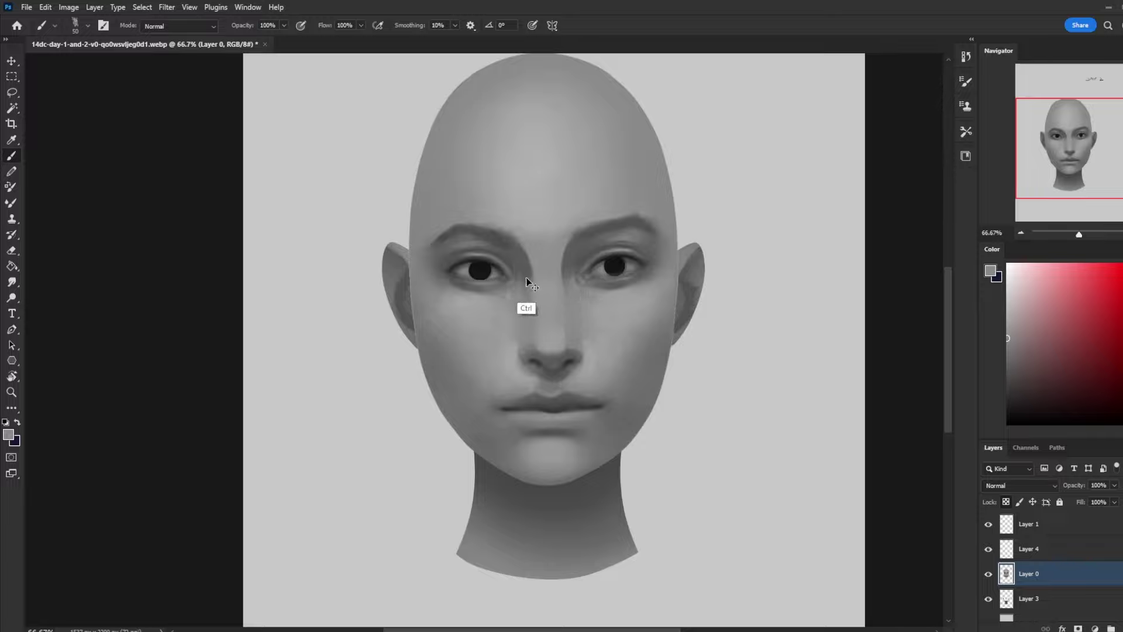
{"action": "left_click", "coordinate": [574, 291], "text": "alt"}
{"action": "left_click", "coordinate": [579, 293], "text": "alt"}
{"action": "left_click", "coordinate": [598, 291], "text": "alt"}
{"action": "left_click", "coordinate": [626, 297], "text": "alt"}
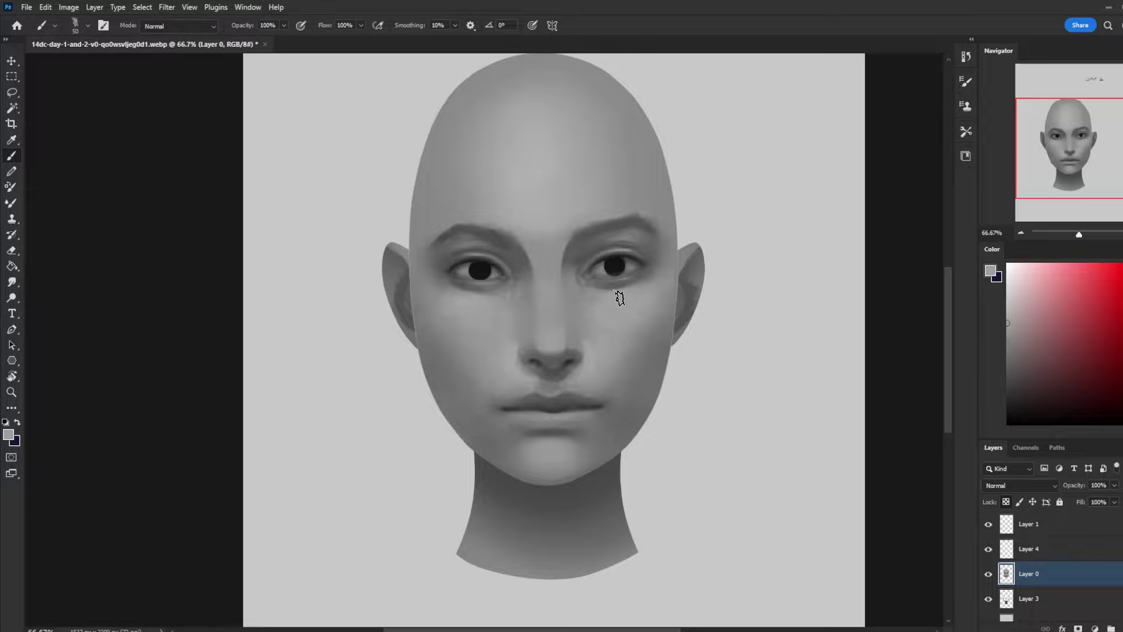
{"action": "left_click", "coordinate": [621, 295], "text": "alt"}
{"action": "left_click", "coordinate": [612, 299], "text": "alt"}
Define the right-hand side plane of the nose and smooth the lighter front of its bridge
{"action": "left_click", "coordinate": [622, 260], "text": "alt"}
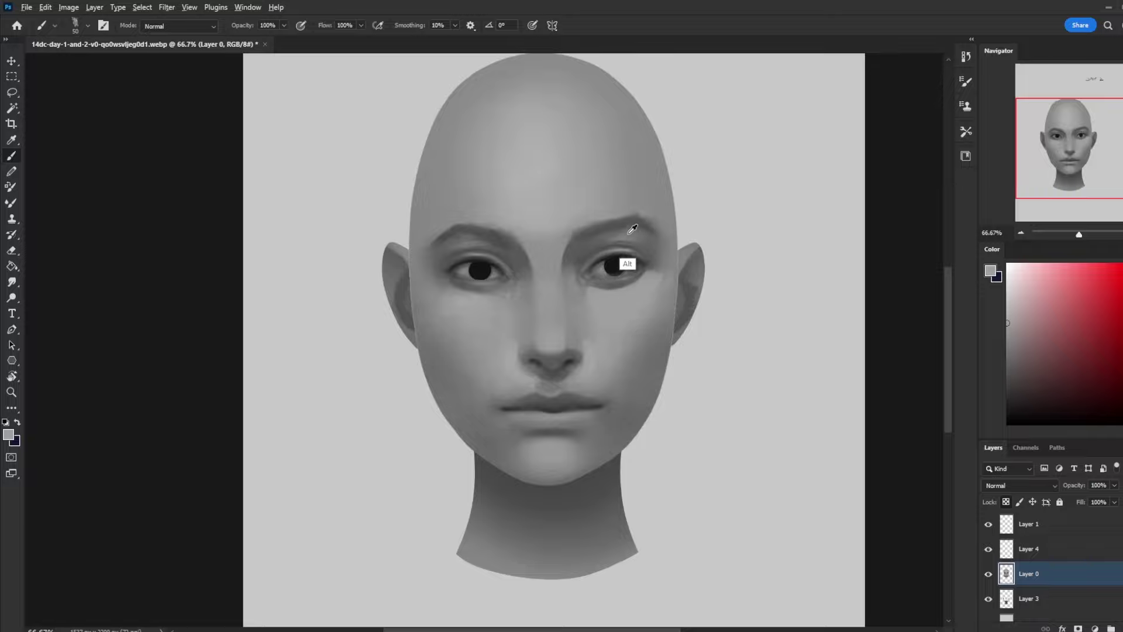
{"action": "left_click", "coordinate": [569, 283], "text": "alt"}
{"action": "left_click", "coordinate": [556, 304], "text": "alt"}
{"action": "left_click_drag", "start_coordinate": [550, 284], "coordinate": [551, 326]}
{"action": "left_click_drag", "start_coordinate": [549, 287], "coordinate": [550, 332]}
{"action": "left_click", "coordinate": [591, 295], "text": "alt"}
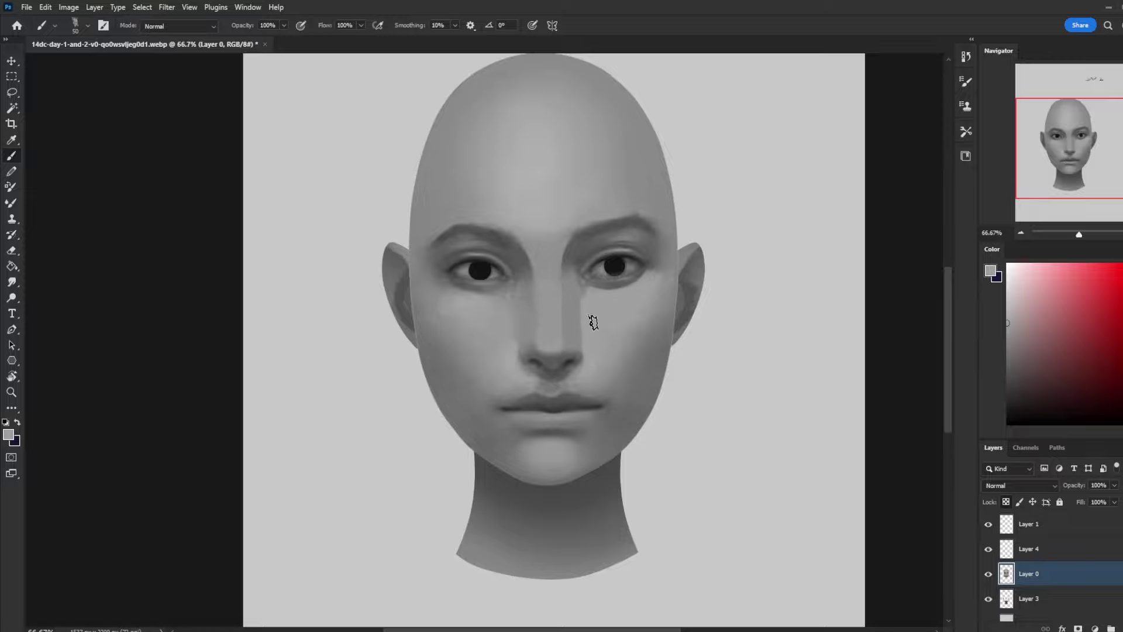
Reduce the brush to 30 px and refine the tone between the right-hand eyebrow and upper eyelid with sampled grey
{"action": "left_click", "coordinate": [621, 267], "text": "alt"}
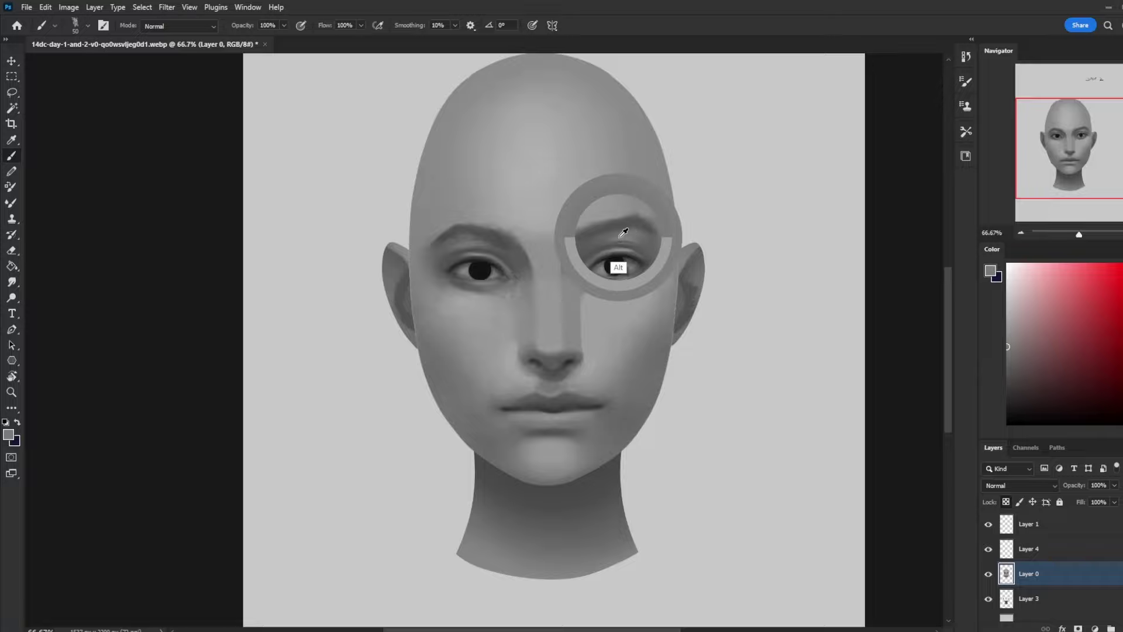
{"action": "key", "text": "bracketleft"}
{"action": "key", "text": "bracketleft"}
{"action": "mouse_move", "coordinate": [631, 236]}
{"action": "left_mouse_down"}
{"action": "mouse_move", "coordinate": [591, 246]}
{"action": "mouse_move", "coordinate": [627, 232]}
{"action": "left_mouse_up"}
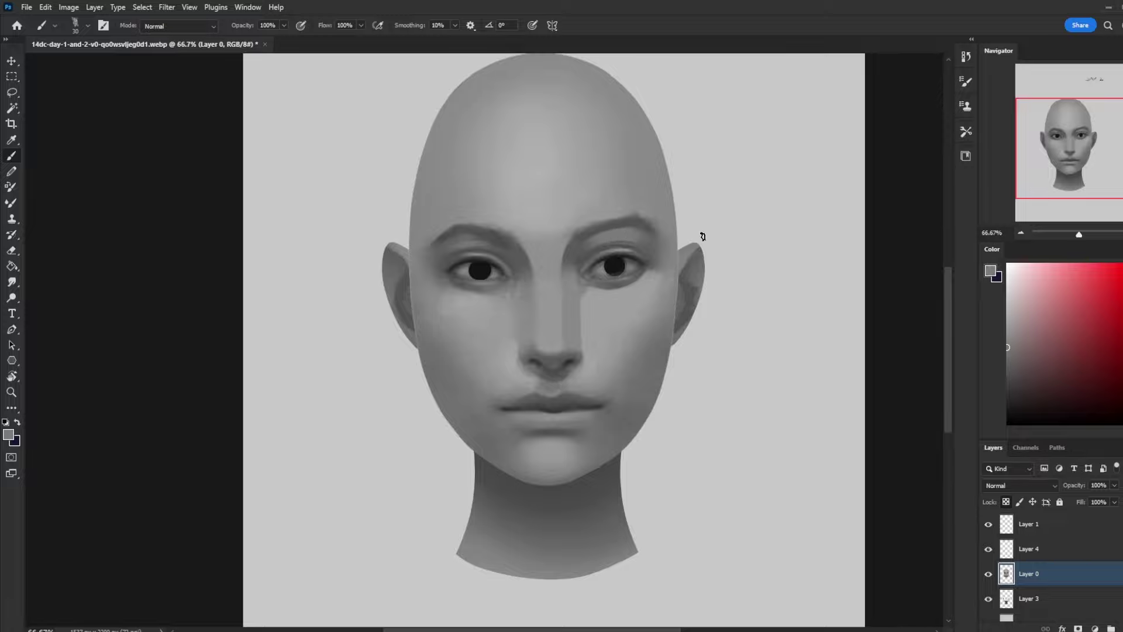
{"action": "left_click", "coordinate": [621, 260], "text": "alt"}
Paint clear side planes on both sides of the nose bridge and sharpen where they meet the cheeks
{"action": "left_click", "coordinate": [572, 310], "text": "alt"}
{"action": "left_click", "coordinate": [544, 315], "text": "alt"}
{"action": "left_click", "coordinate": [601, 306], "text": "alt"}
{"action": "mouse_move", "coordinate": [512, 303]}
{"action": "left_mouse_down"}
{"action": "mouse_move", "coordinate": [513, 330]}
{"action": "mouse_move", "coordinate": [494, 303]}
{"action": "mouse_move", "coordinate": [502, 291]}
{"action": "left_mouse_up"}
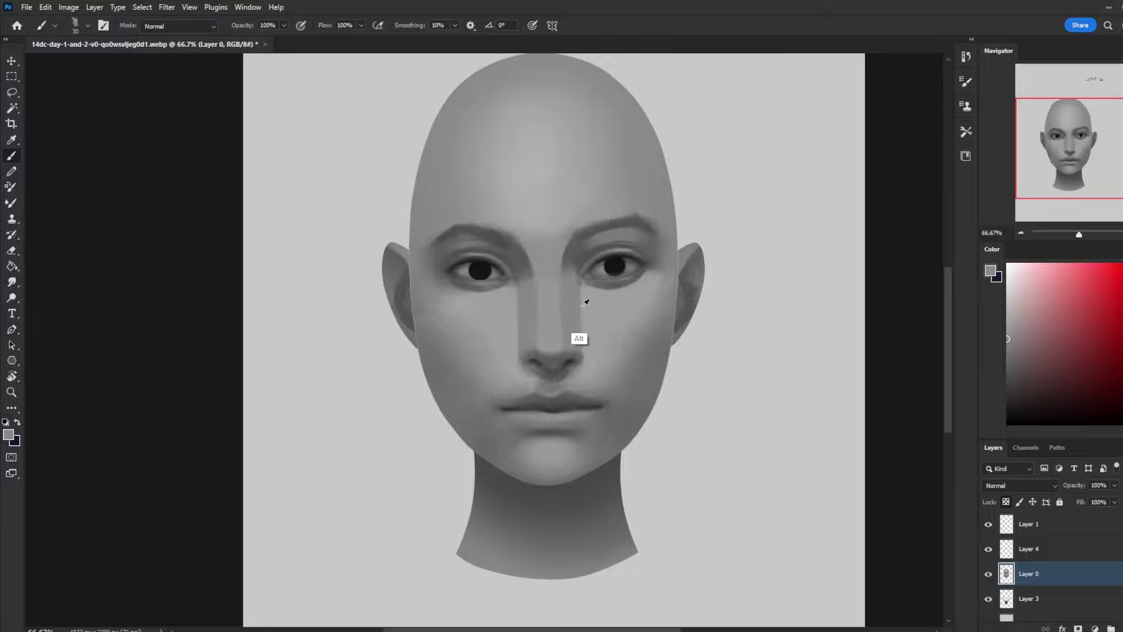
{"action": "left_click", "coordinate": [587, 298], "text": "alt"}
{"action": "left_click_drag", "start_coordinate": [571, 302], "coordinate": [594, 308], "text": "alt"}
{"action": "left_click", "coordinate": [616, 310], "text": "alt"}
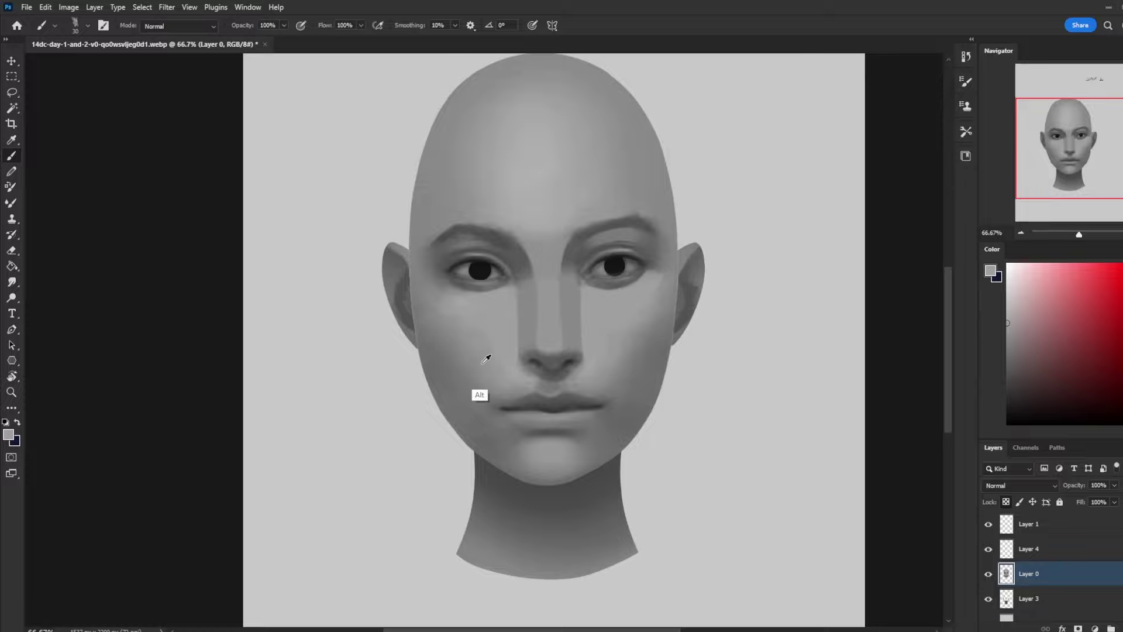
Smooth the left-hand cheek and under-eye area beside the nose with sampled light greys
{"action": "left_click", "coordinate": [609, 311], "text": "alt"}
{"action": "left_click", "coordinate": [525, 301], "text": "alt"}
{"action": "left_click_drag", "start_coordinate": [525, 301], "coordinate": [453, 339]}
{"action": "left_click", "coordinate": [495, 298], "text": "alt"}
{"action": "left_click", "coordinate": [453, 290], "text": "alt"}
{"action": "left_click", "coordinate": [493, 303], "text": "alt"}
{"action": "left_click_drag", "start_coordinate": [444, 282], "coordinate": [460, 290]}
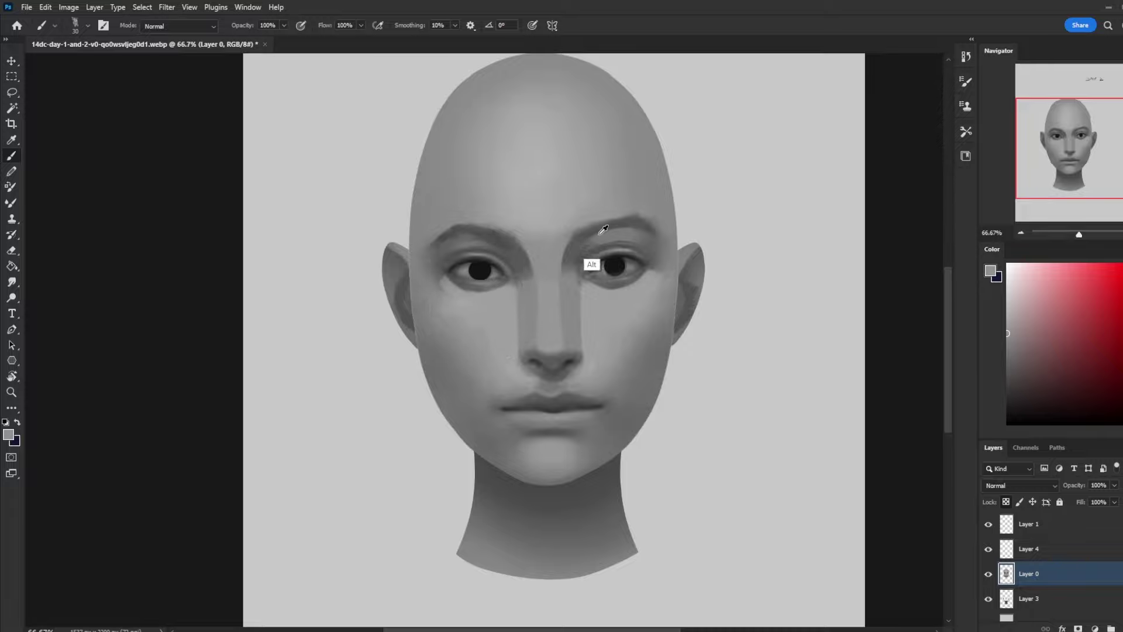
Refine the right-hand eyebrow, upper eyelid and outer brow area with sampled greys
{"action": "left_click", "coordinate": [616, 228], "text": "alt"}
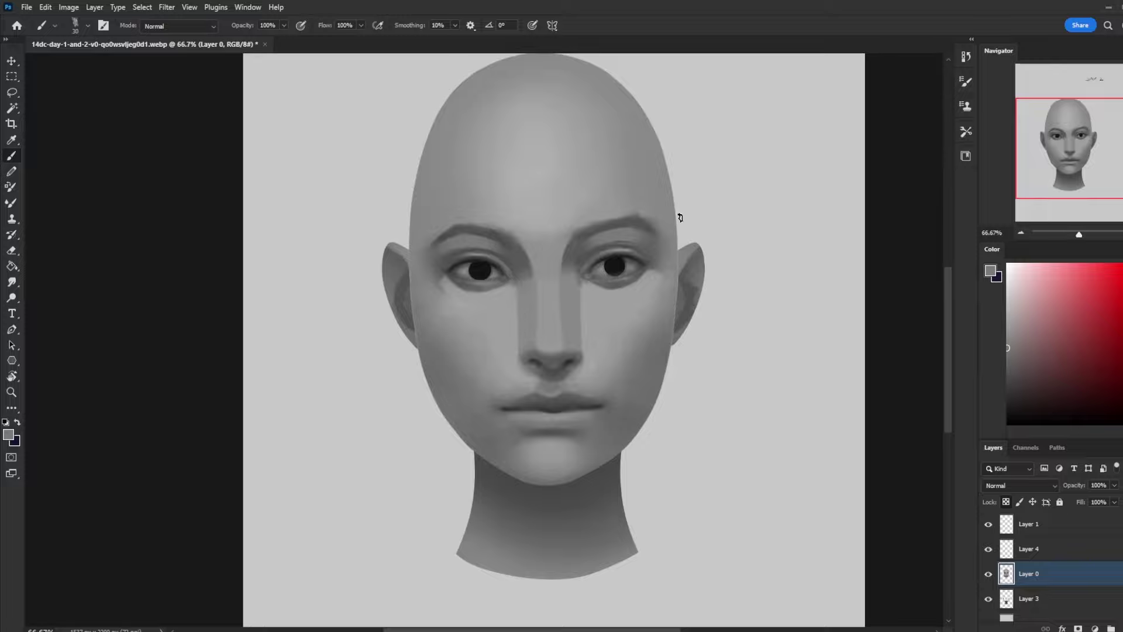
{"action": "left_click", "coordinate": [622, 234], "text": "alt"}
{"action": "left_click", "coordinate": [609, 265], "text": "alt"}
{"action": "left_click", "coordinate": [660, 222], "text": "alt"}
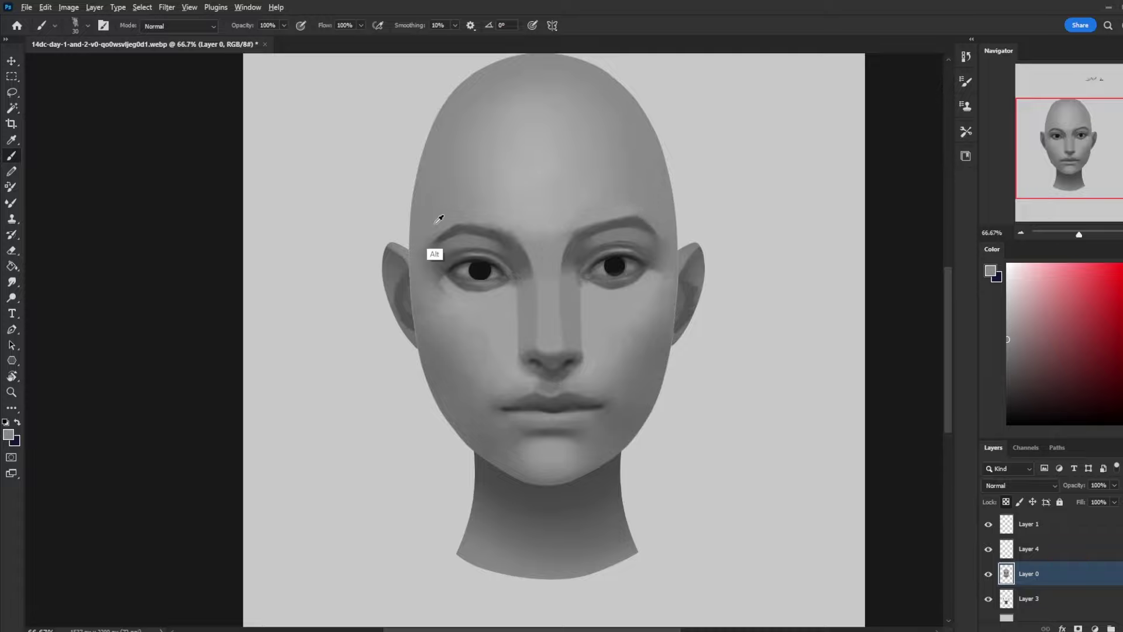
Enlarge the brush to 50 px and smooth the skin around the outer eye corners with sampled greys
{"action": "left_click", "coordinate": [442, 281], "text": "alt"}
{"action": "key", "text": "bracketright"}
{"action": "key", "text": "bracketright"}
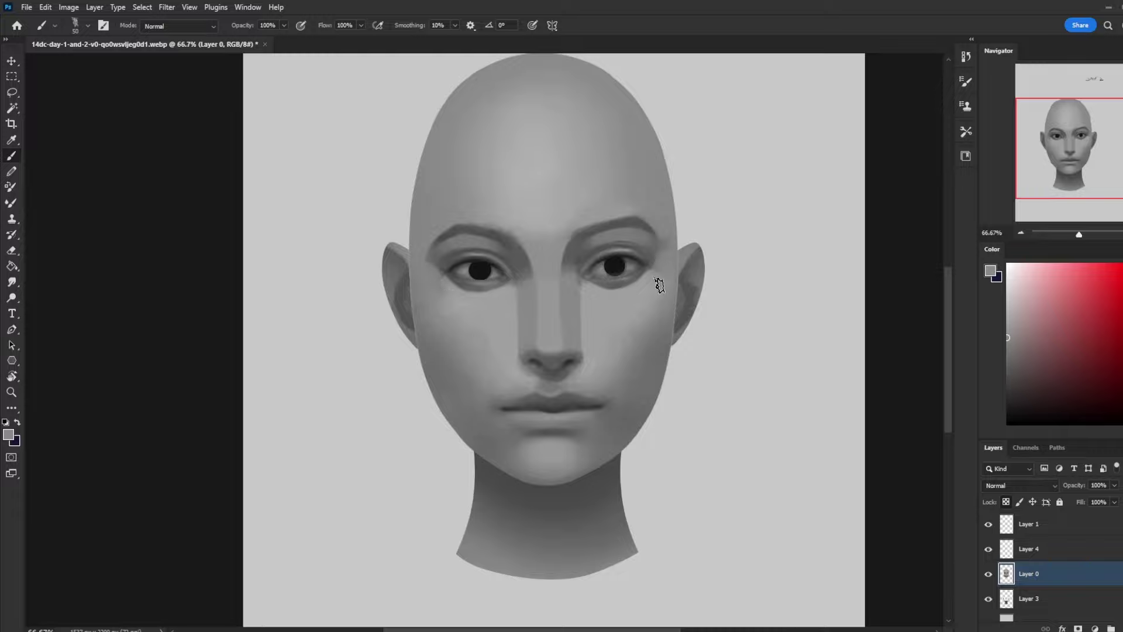
{"action": "key", "text": "ctrl+z"}
{"action": "key", "text": "ctrl+z"}
{"action": "left_click_drag", "start_coordinate": [662, 258], "coordinate": [657, 280]}
{"action": "left_click", "coordinate": [665, 229], "text": "alt"}
Sharpen the upper edges of both nose wings and the right-hand nostril using a 10 px brush and sampled greys
{"action": "key", "text": "alt"}
{"action": "scroll", "coordinate": [573, 363], "scroll_direction": "up", "scroll_amount": 2}
{"action": "left_click", "coordinate": [561, 379], "text": "alt"}
{"action": "left_click_drag", "start_coordinate": [561, 379], "coordinate": [550, 263]}
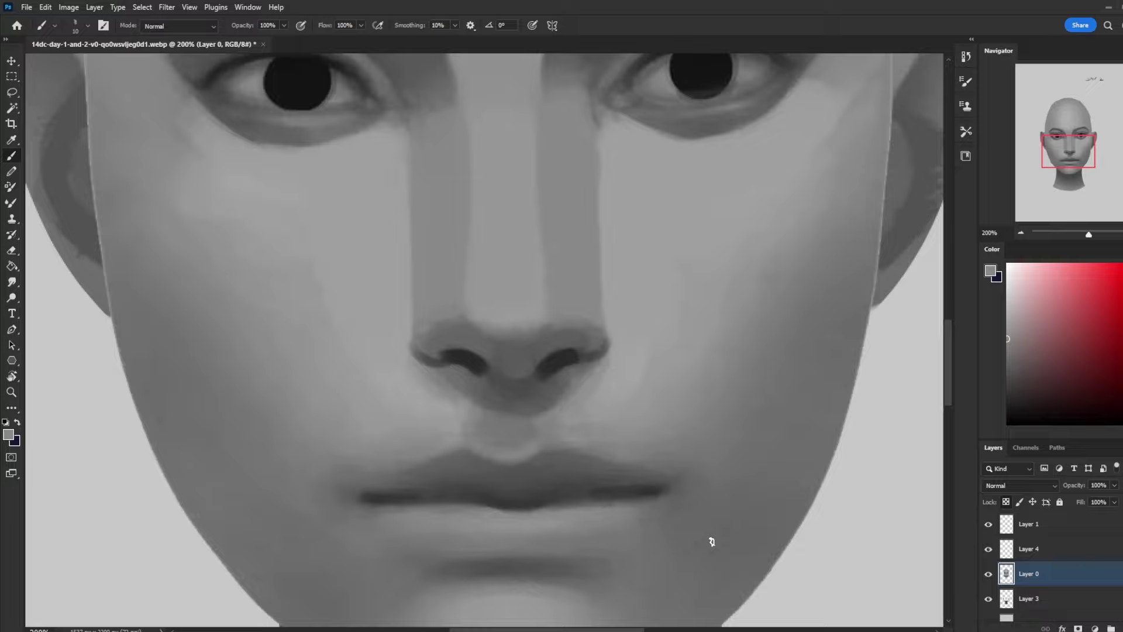
{"action": "key", "text": "alt"}
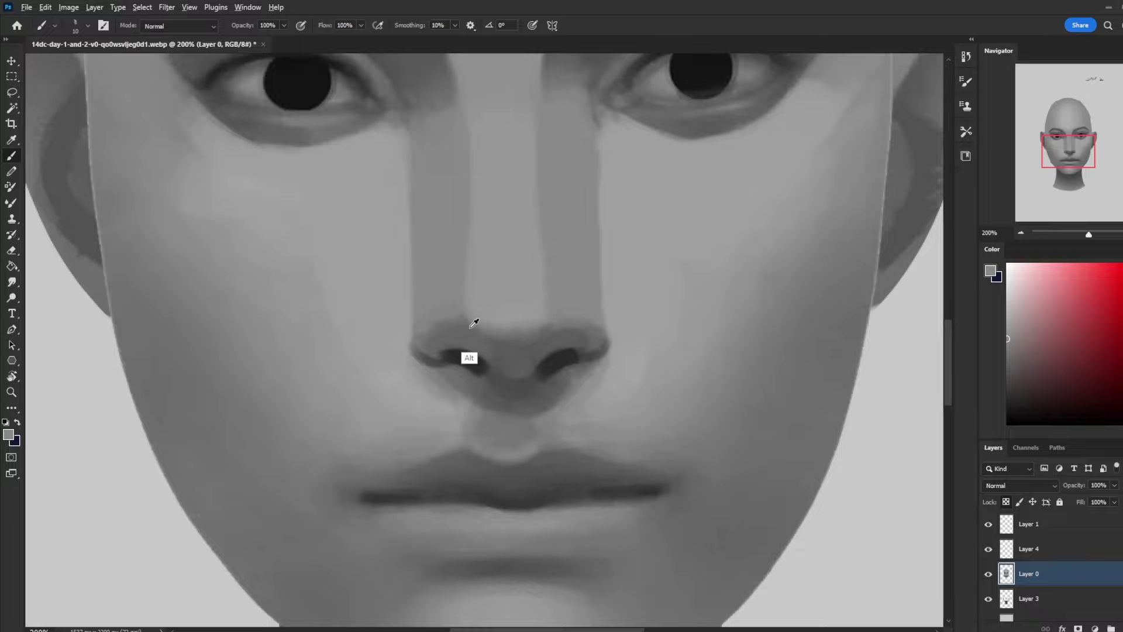
{"action": "left_click", "coordinate": [448, 299], "text": "alt"}
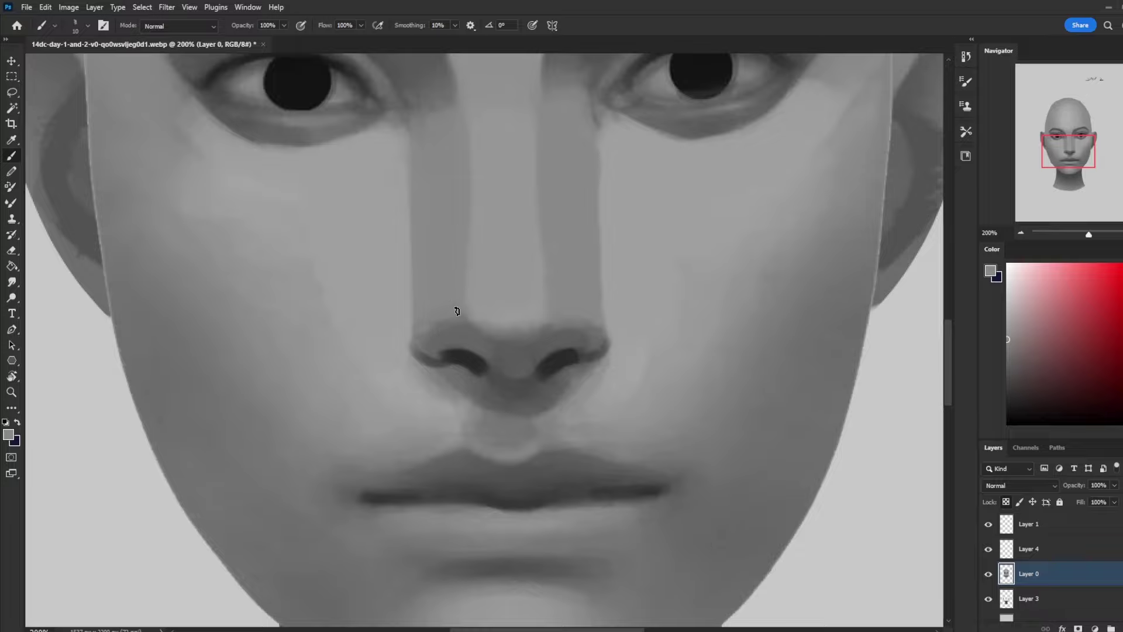
{"action": "left_click", "coordinate": [563, 331], "text": "alt"}
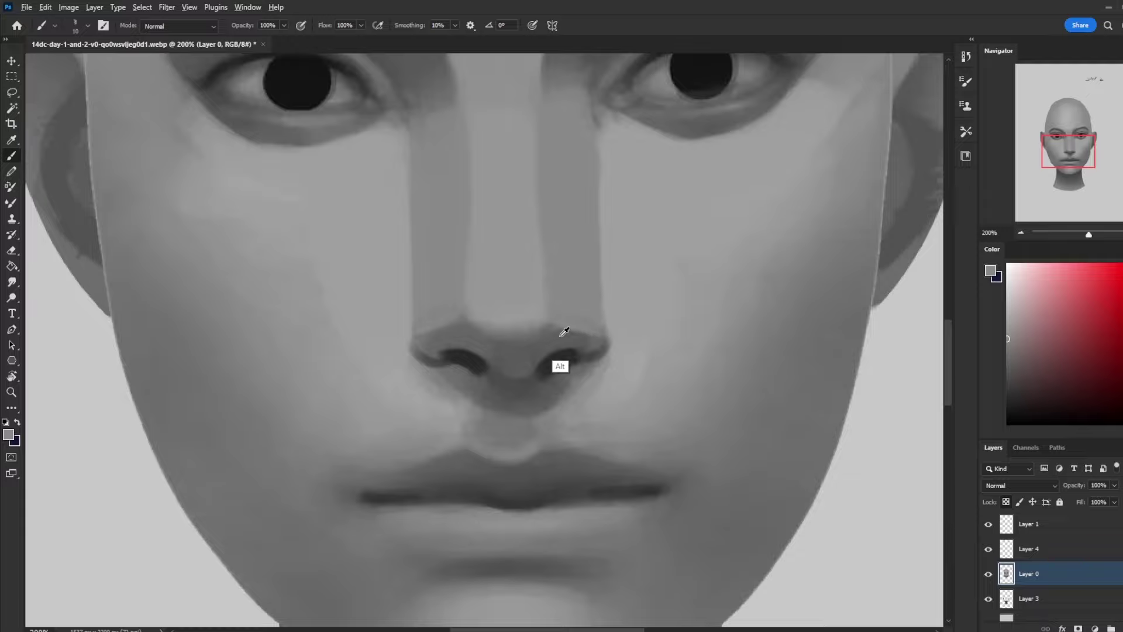
{"action": "left_click", "coordinate": [568, 356], "text": "alt"}
{"action": "left_click", "coordinate": [569, 380], "text": "alt"}
{"action": "left_click", "coordinate": [531, 369], "text": "alt"}
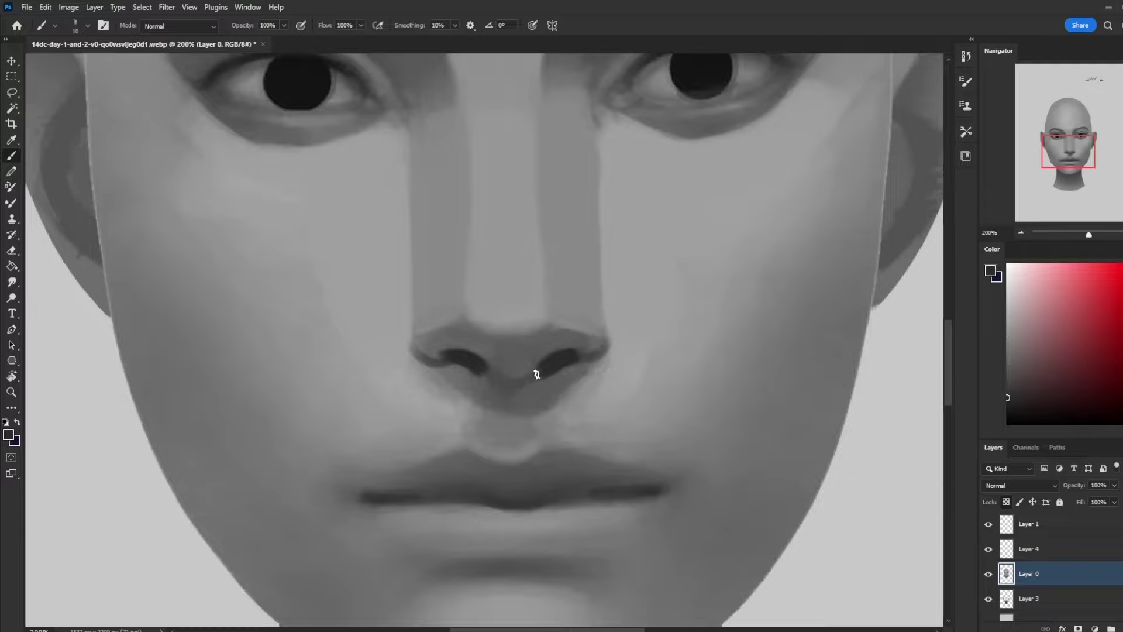
Paint the underside of the nose as a clear darker plane with a crisp edge below the tip and nostrils
{"action": "mouse_move", "coordinate": [532, 370]}
{"action": "left_mouse_down"}
{"action": "mouse_move", "coordinate": [482, 365]}
{"action": "mouse_move", "coordinate": [496, 382]}
{"action": "left_mouse_up"}
{"action": "key", "text": "ctrl+z"}
{"action": "key", "text": "["}
{"action": "key", "text": "ctrl+z"}
{"action": "key", "text": "ctrl+z"}
{"action": "left_click", "coordinate": [462, 401], "text": "alt"}
{"action": "left_click_drag", "start_coordinate": [485, 397], "coordinate": [520, 392]}
{"action": "left_click", "coordinate": [538, 401], "text": "alt"}
Sharpen the cheek edges below the nose and define the philtrum with sampled greys and a 20 px brush
{"action": "key", "text": "bracketright"}
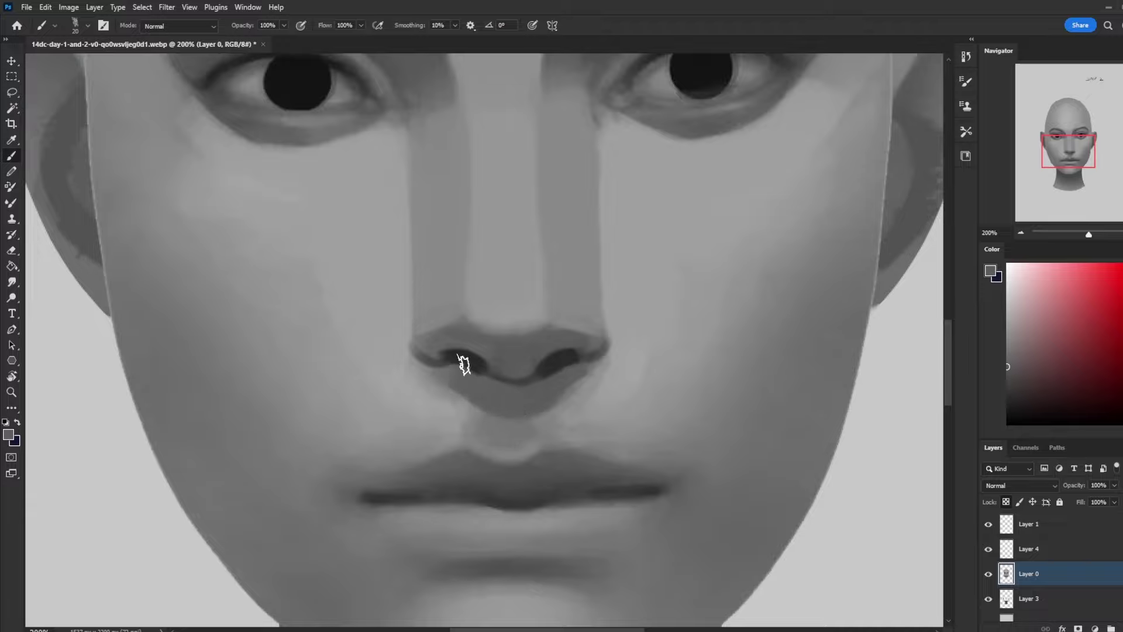
{"action": "left_click", "coordinate": [609, 374], "text": "alt"}
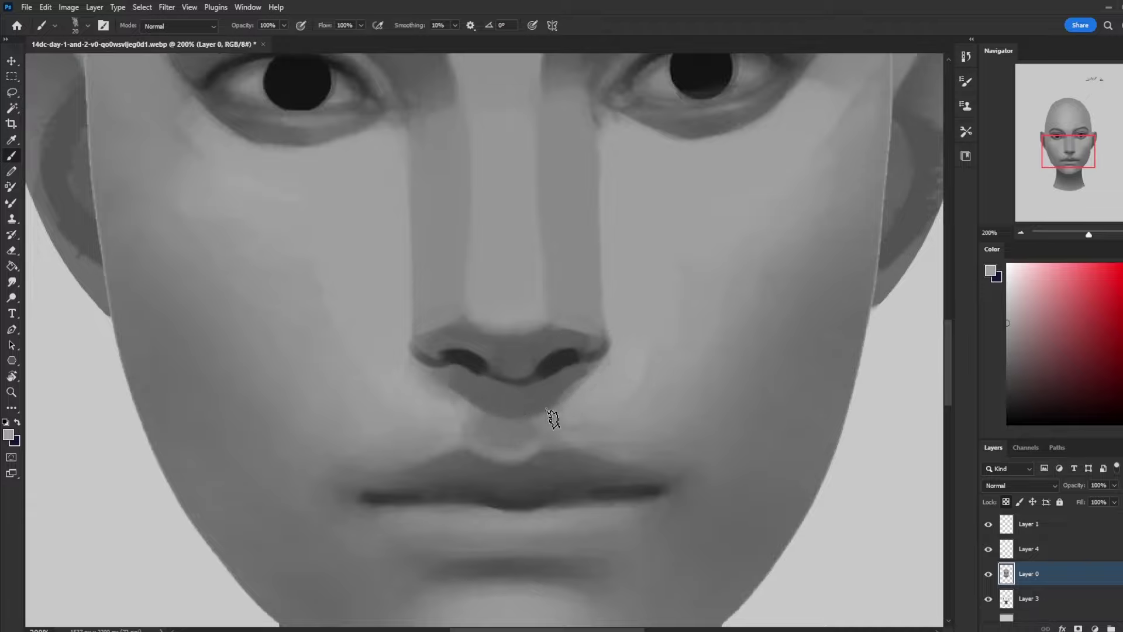
{"action": "left_click", "coordinate": [401, 375], "text": "alt"}
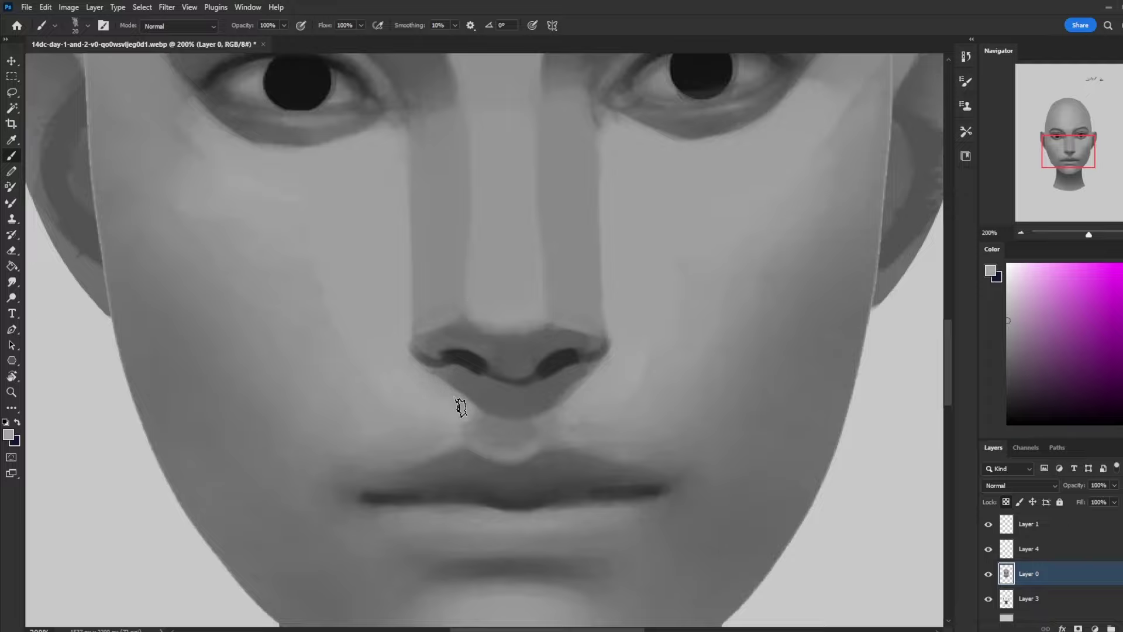
{"action": "left_click", "coordinate": [501, 430], "text": "alt"}
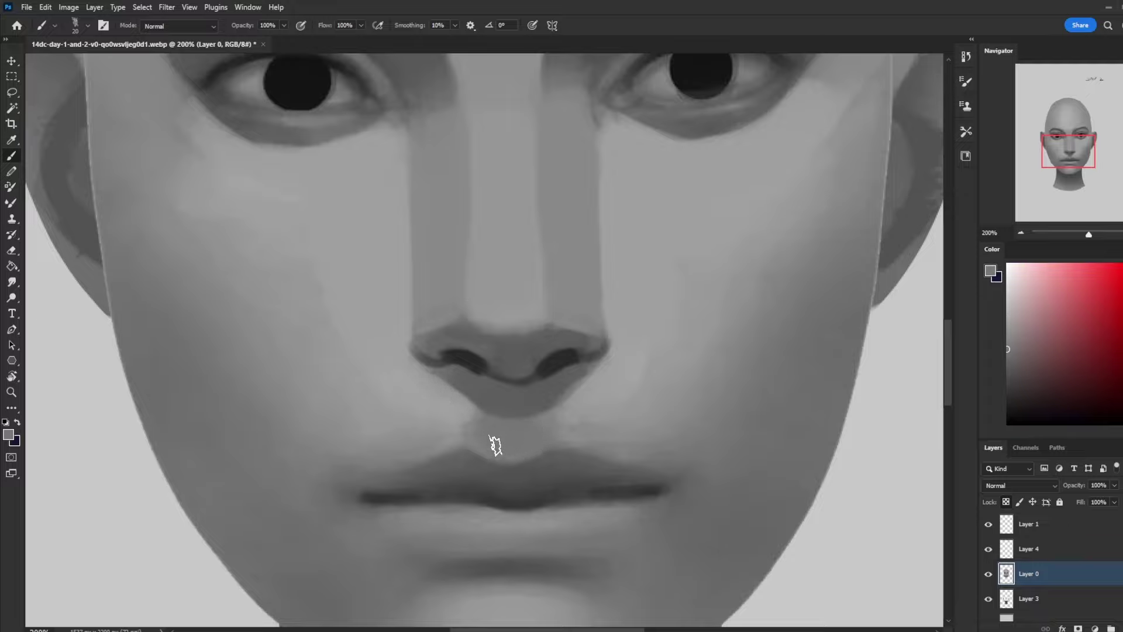
{"action": "left_click", "coordinate": [572, 413], "text": "alt"}
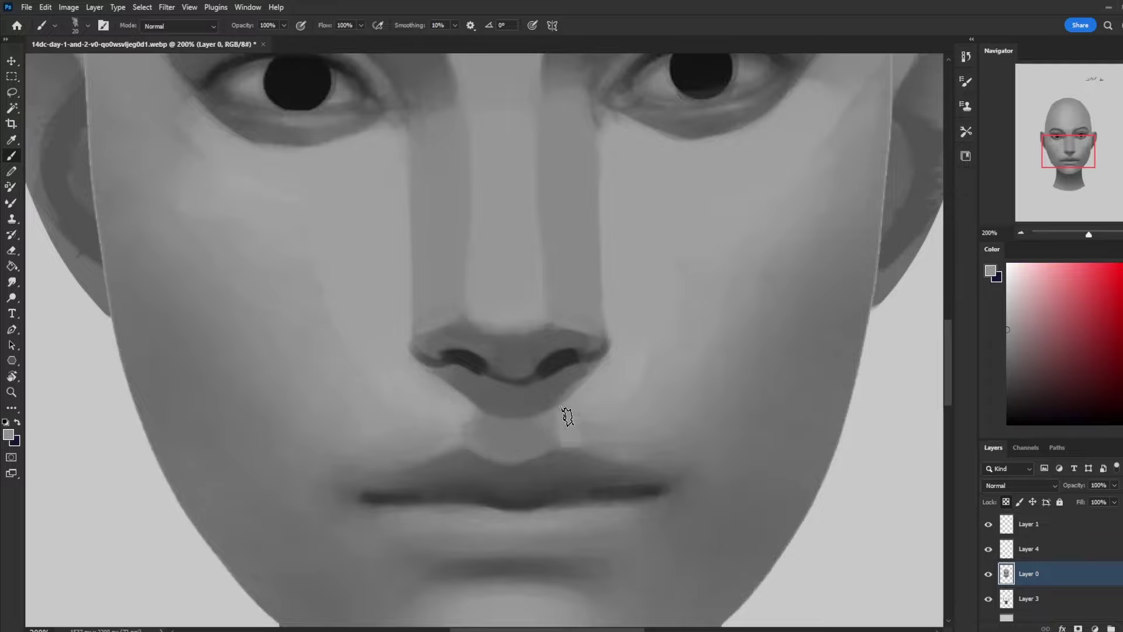
{"action": "left_click", "coordinate": [454, 405], "text": "alt"}
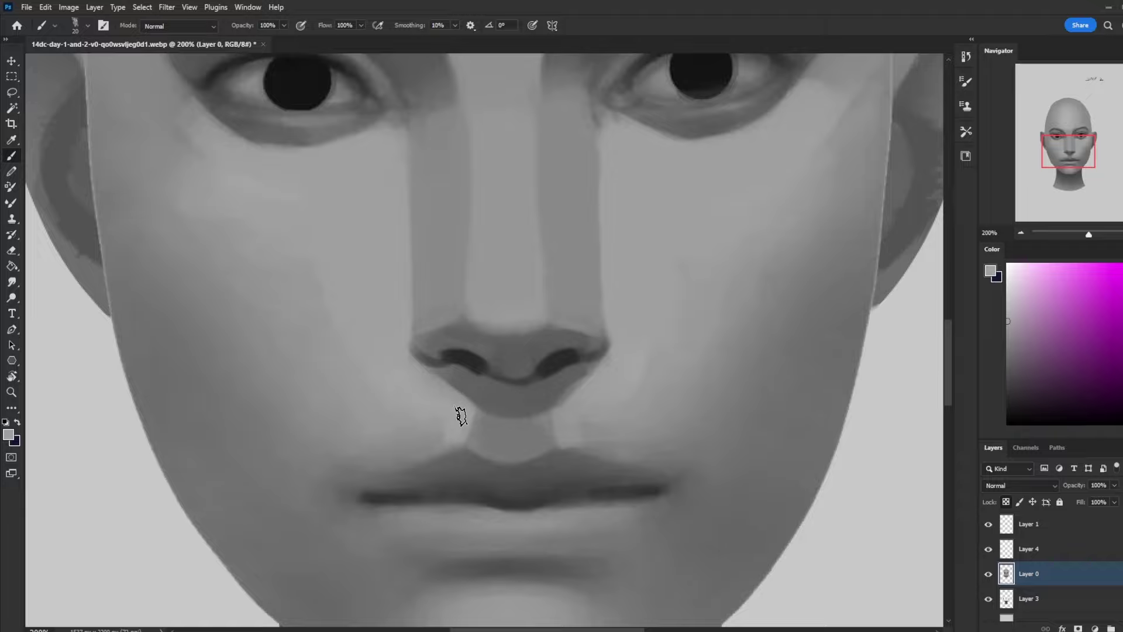
Smooth the skin beside the mouth and lighten both upper cheeks below the outer eye corners using a 40 px brush
{"action": "scroll", "coordinate": [446, 433], "scroll_direction": "down", "scroll_amount": 3}
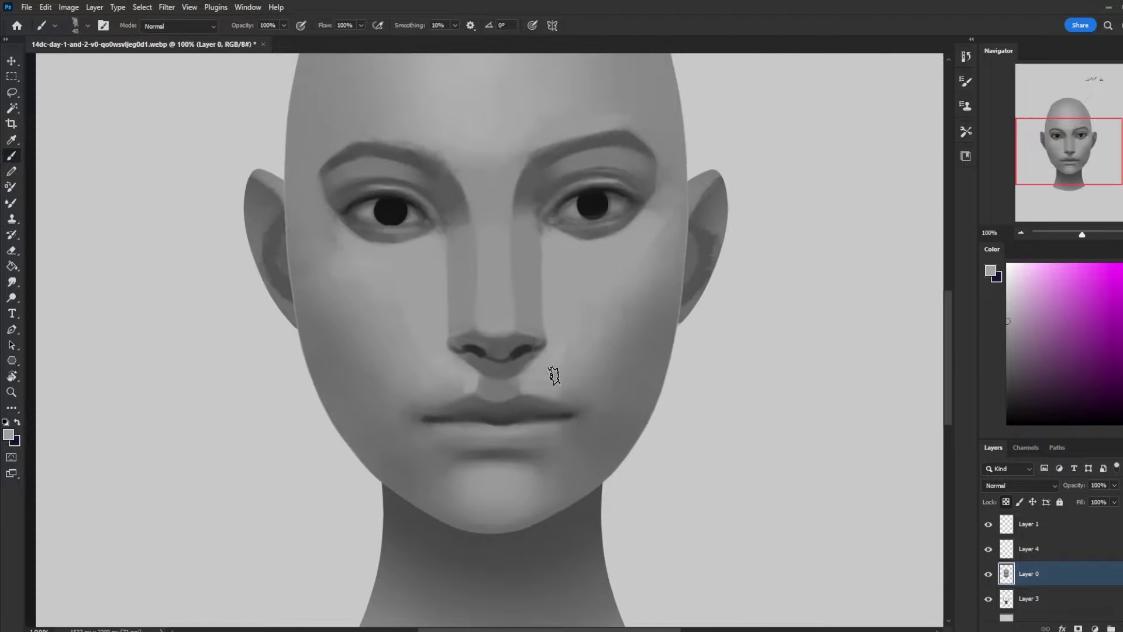
{"action": "left_click", "coordinate": [456, 381], "text": "alt"}
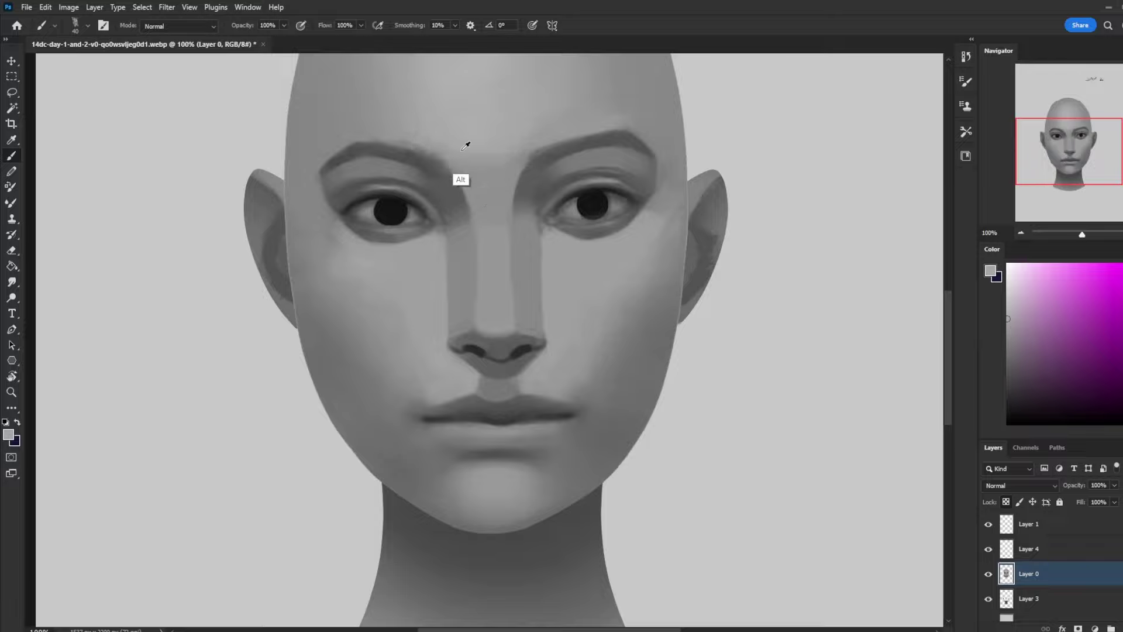
{"action": "left_click", "coordinate": [340, 234], "text": "alt"}
{"action": "left_click", "coordinate": [341, 237], "text": "alt"}
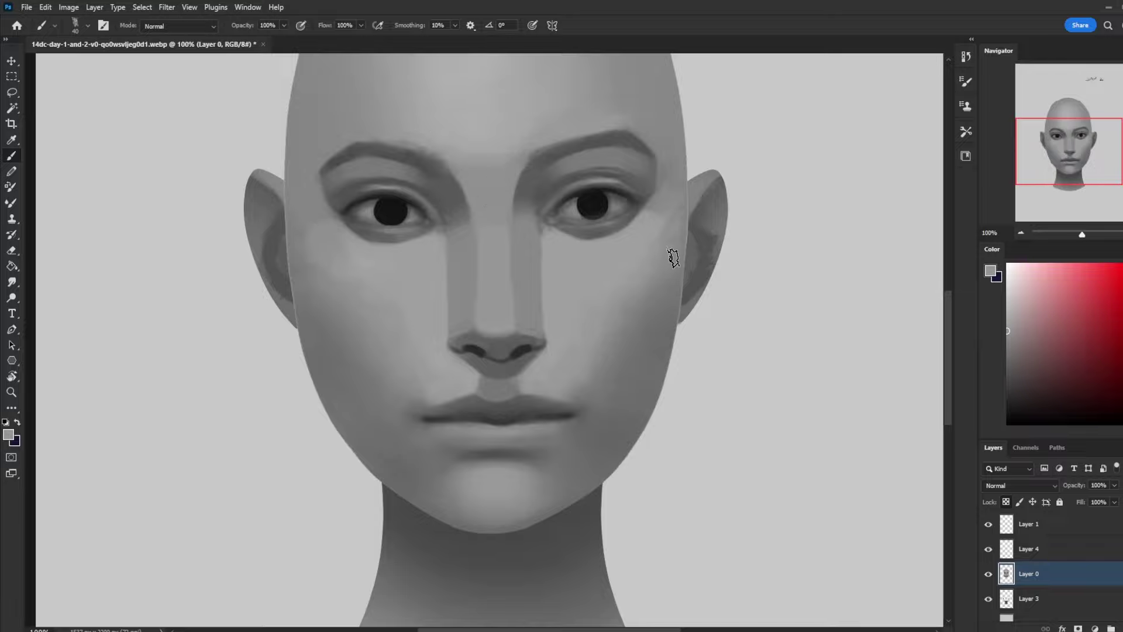
{"action": "left_click", "coordinate": [648, 262], "text": "alt"}
{"action": "left_click_drag", "start_coordinate": [657, 236], "coordinate": [671, 250]}
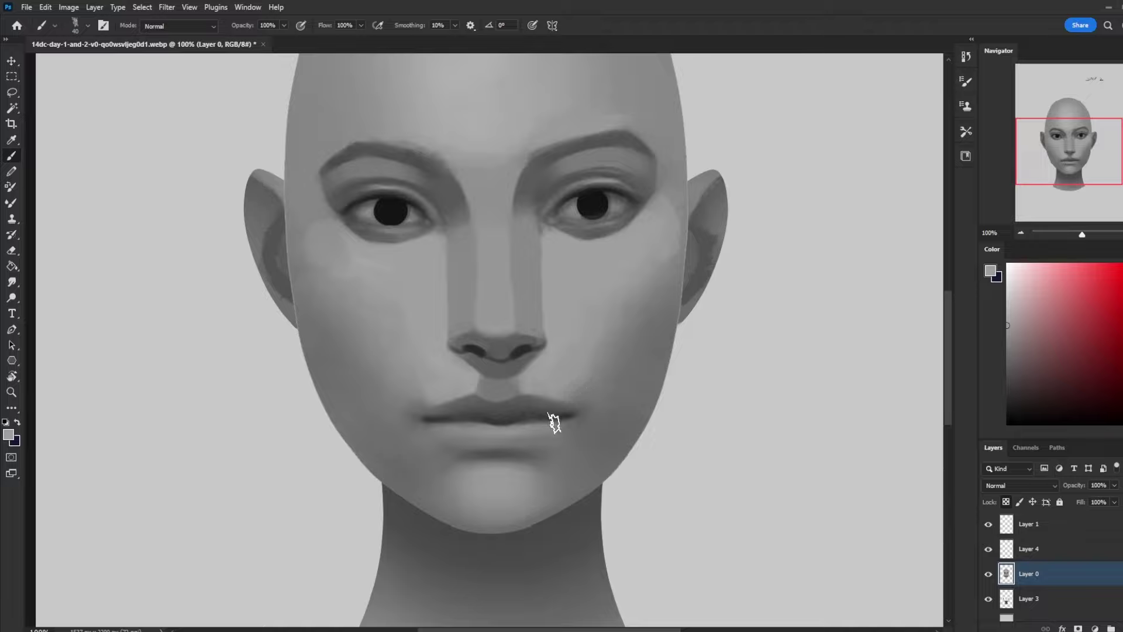
Define the lower lip's upper edge with sampled light grey and a 15 px brush
{"action": "left_click", "coordinate": [533, 424], "text": "alt"}
{"action": "key", "text": "bracketleft"}
{"action": "key", "text": "bracketleft"}
{"action": "left_click", "coordinate": [510, 425], "text": "alt"}
{"action": "left_click", "coordinate": [524, 428], "text": "alt"}
{"action": "left_click_drag", "start_coordinate": [555, 423], "coordinate": [523, 426]}
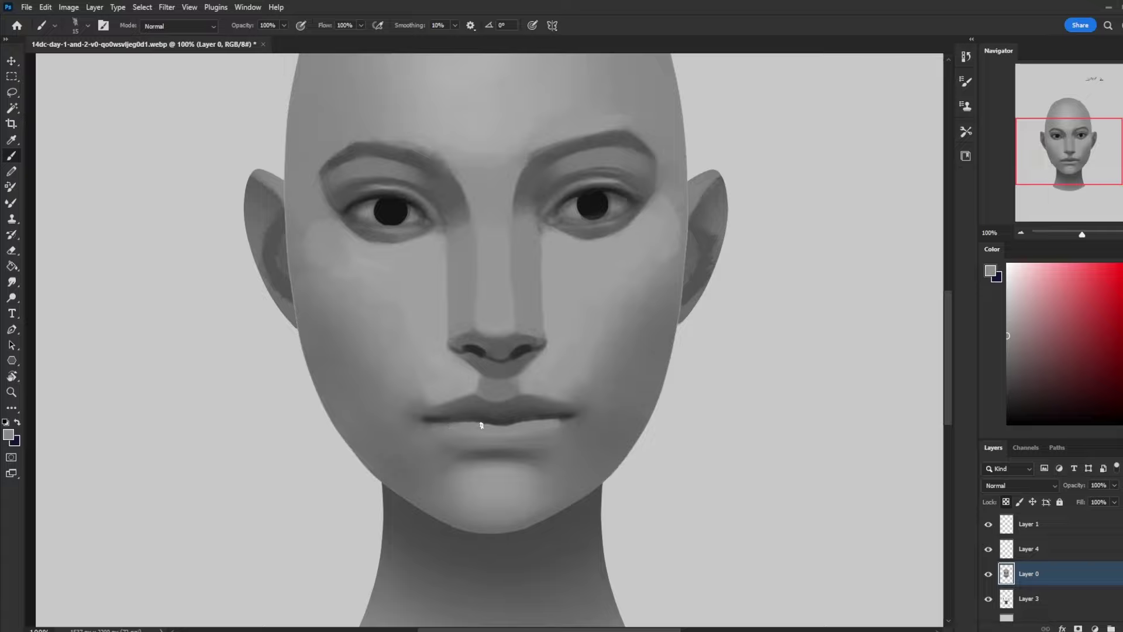
{"action": "left_click_drag", "start_coordinate": [437, 423], "coordinate": [468, 422]}
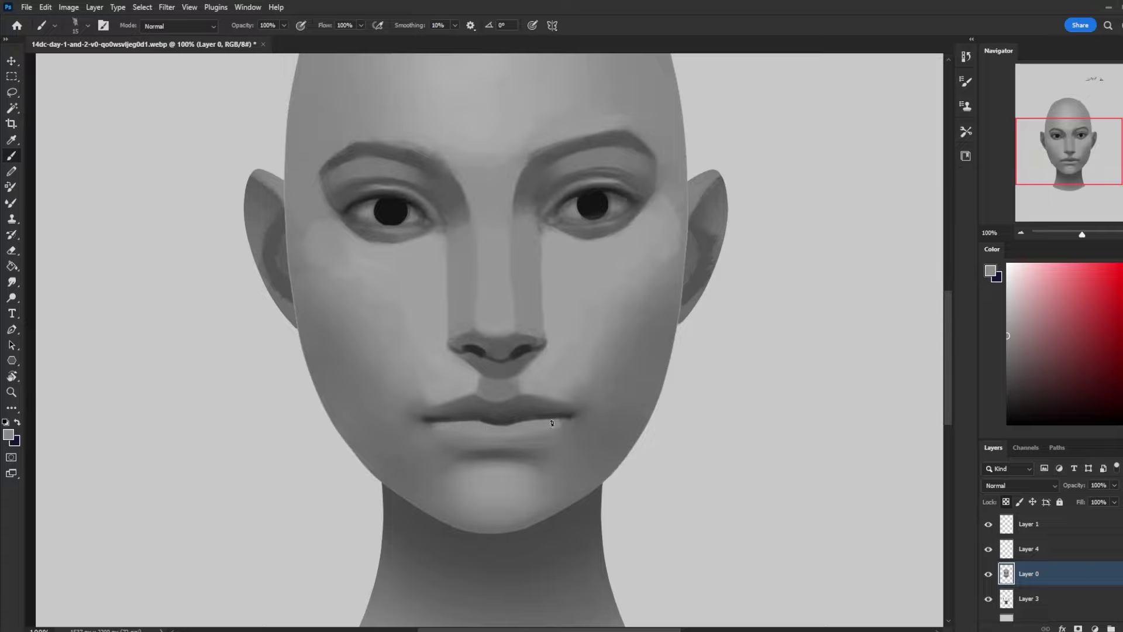
{"action": "left_click", "coordinate": [454, 424], "text": "alt"}
Extend the light lower-lip plane past both mouth corners with a 30 px brush and blend it into the cheeks
{"action": "key", "text": "ctrl+minus"}
{"action": "key", "text": "bracketright"}
{"action": "key", "text": "bracketright"}
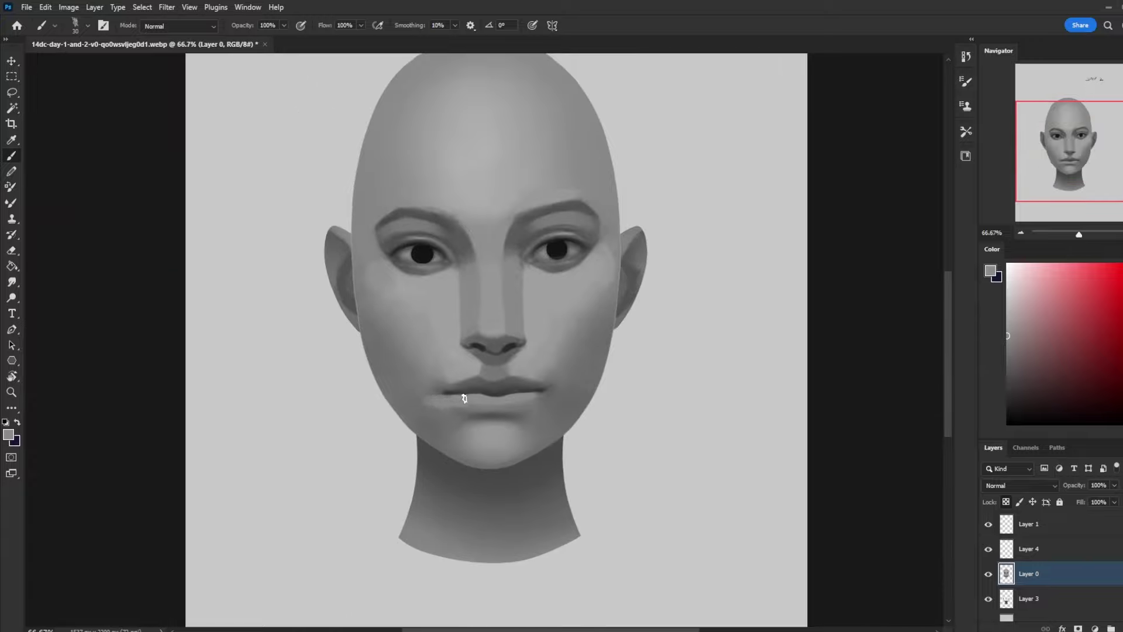
{"action": "left_click_drag", "start_coordinate": [565, 394], "coordinate": [530, 398]}
{"action": "key", "text": "alt"}
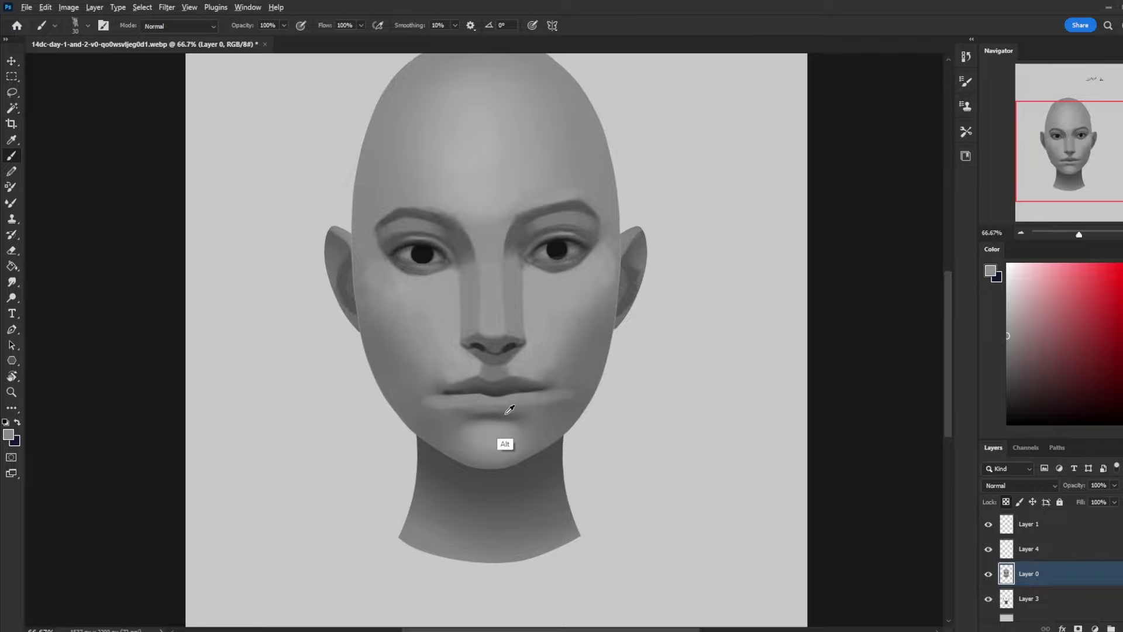
{"action": "left_click", "coordinate": [509, 410], "text": "alt"}
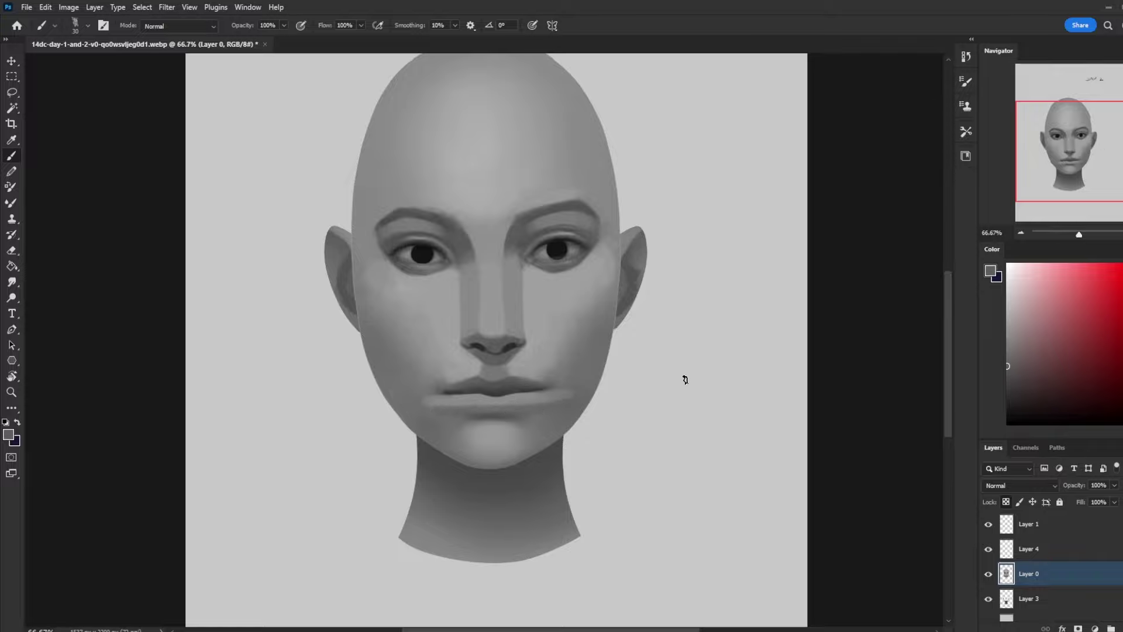
{"action": "left_click", "coordinate": [427, 381], "text": "alt"}
{"action": "left_click", "coordinate": [543, 348], "text": "alt"}
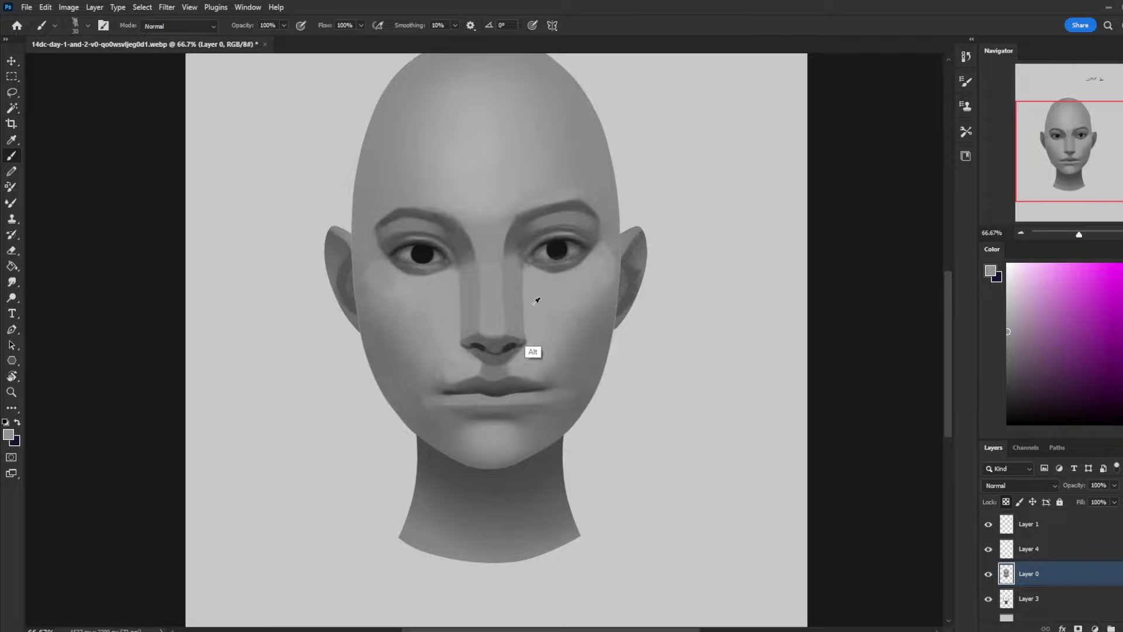
Refine the upper eyelids and inner corners of both eyes with small brushes and sampled dark and mid greys
{"action": "left_click", "coordinate": [430, 226], "text": "alt"}
{"action": "left_click", "coordinate": [560, 250], "text": "alt"}
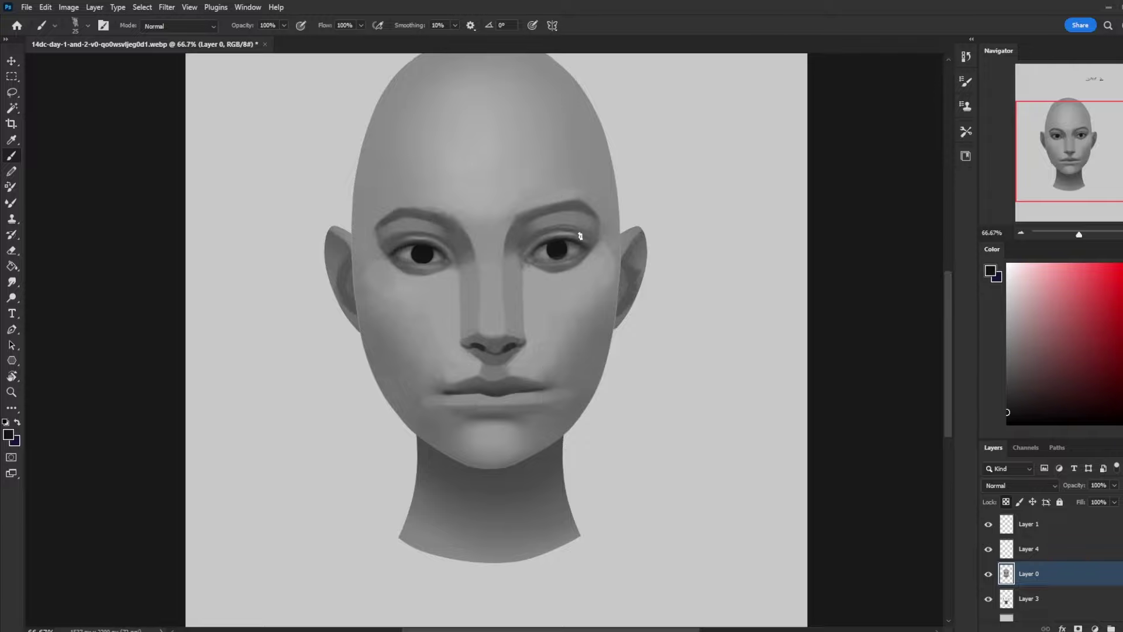
{"action": "left_click", "coordinate": [570, 233], "text": "alt"}
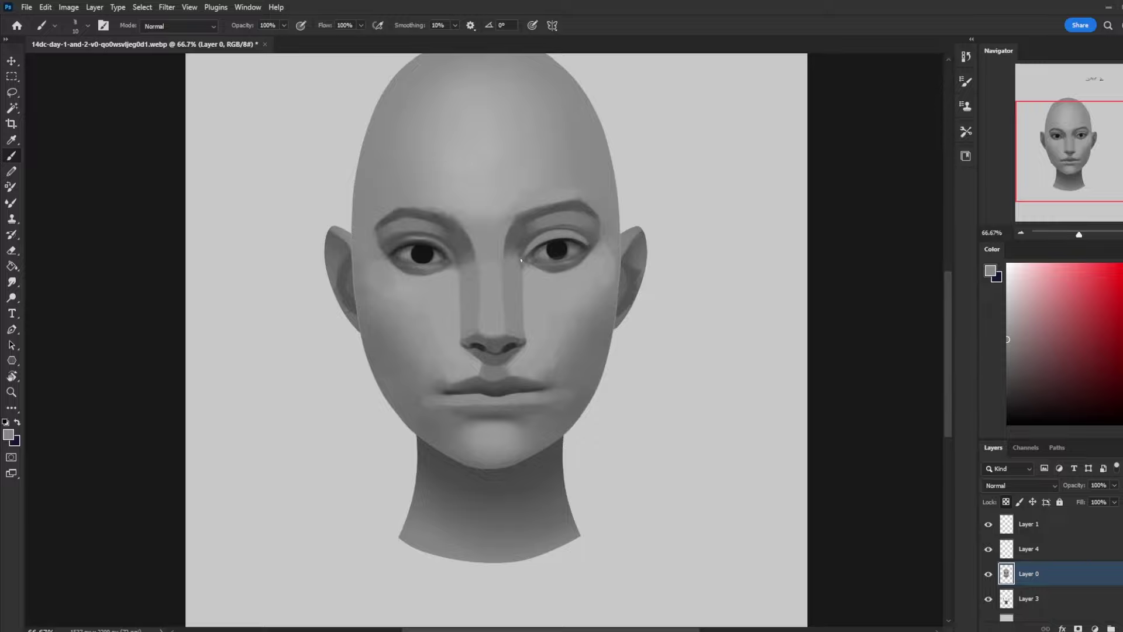
{"action": "left_click", "coordinate": [534, 261], "text": "alt"}
{"action": "left_click", "coordinate": [558, 241], "text": "alt"}
{"action": "left_click_drag", "start_coordinate": [394, 243], "coordinate": [446, 252]}
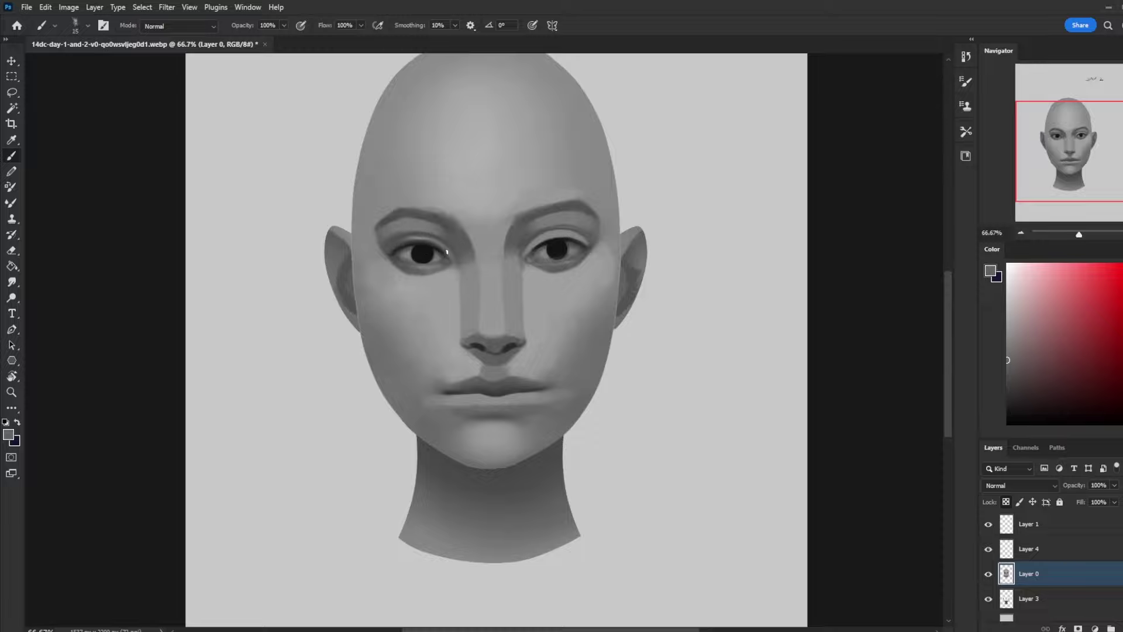
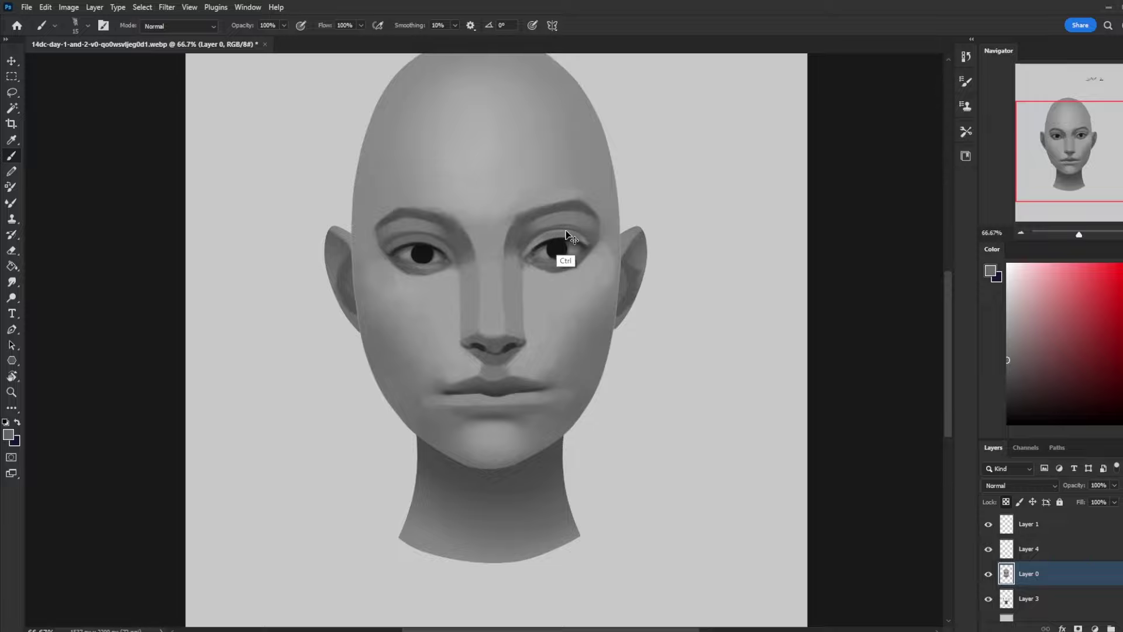
Refine the shading at both inner brow sockets and the fold above the viewer's left eye with sampled greys and a 15 px brush
{"action": "left_click", "coordinate": [531, 234], "text": "alt"}
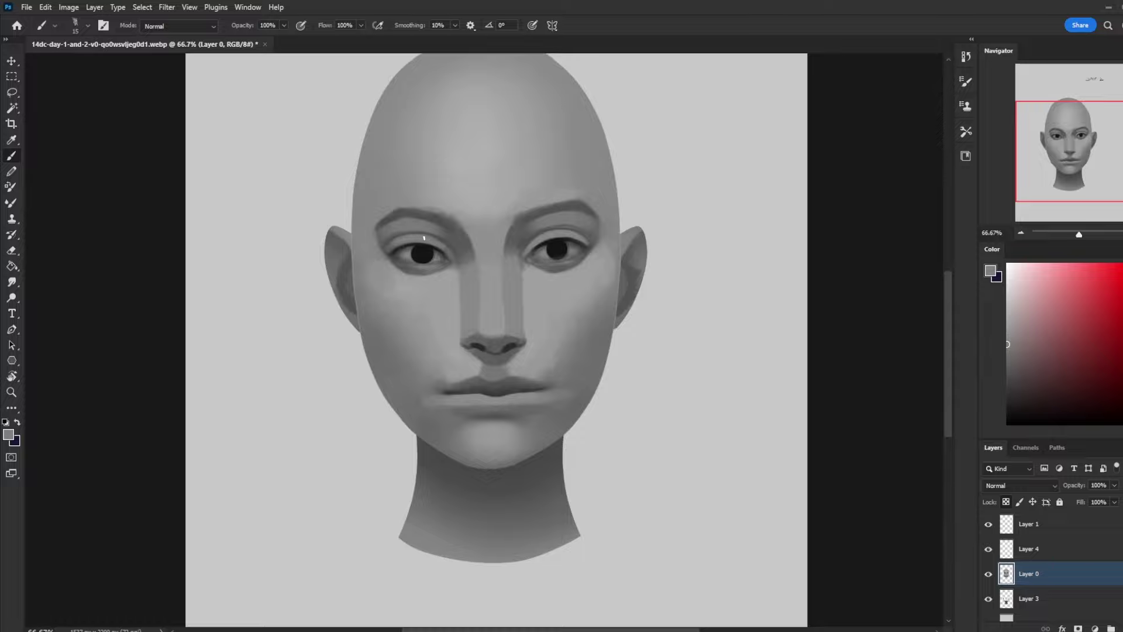
{"action": "left_click", "coordinate": [453, 248], "text": "alt"}
{"action": "left_click", "coordinate": [522, 248], "text": "alt"}
{"action": "left_click", "coordinate": [453, 238], "text": "alt"}
{"action": "left_click_drag", "start_coordinate": [443, 236], "coordinate": [395, 231]}
Paint over the irises of both eyes with a sampled mid grey to leave blank eyeballs, and undo the last stray stroke
{"action": "key", "text": "ctrl+plus"}
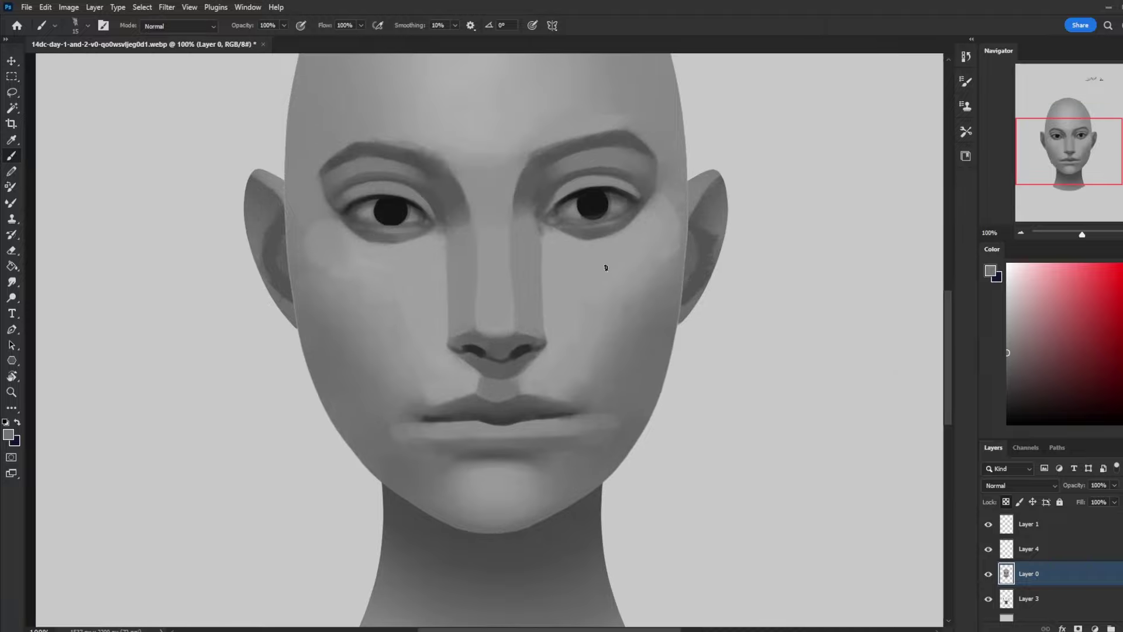
{"action": "key", "text": "alt"}
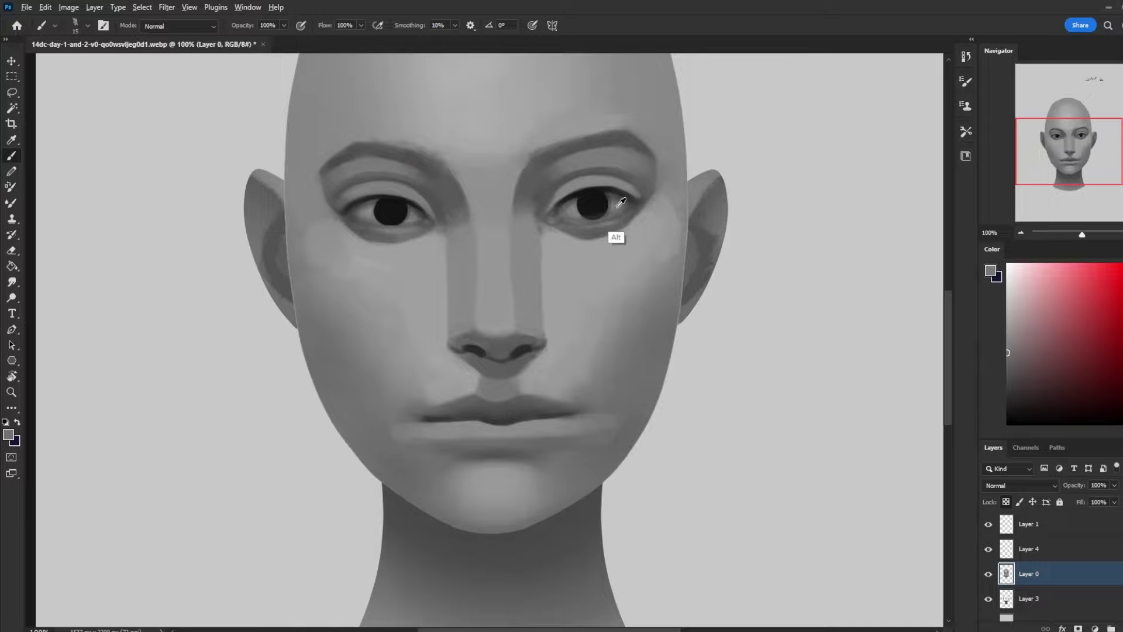
{"action": "left_click_drag", "start_coordinate": [610, 211], "coordinate": [582, 199]}
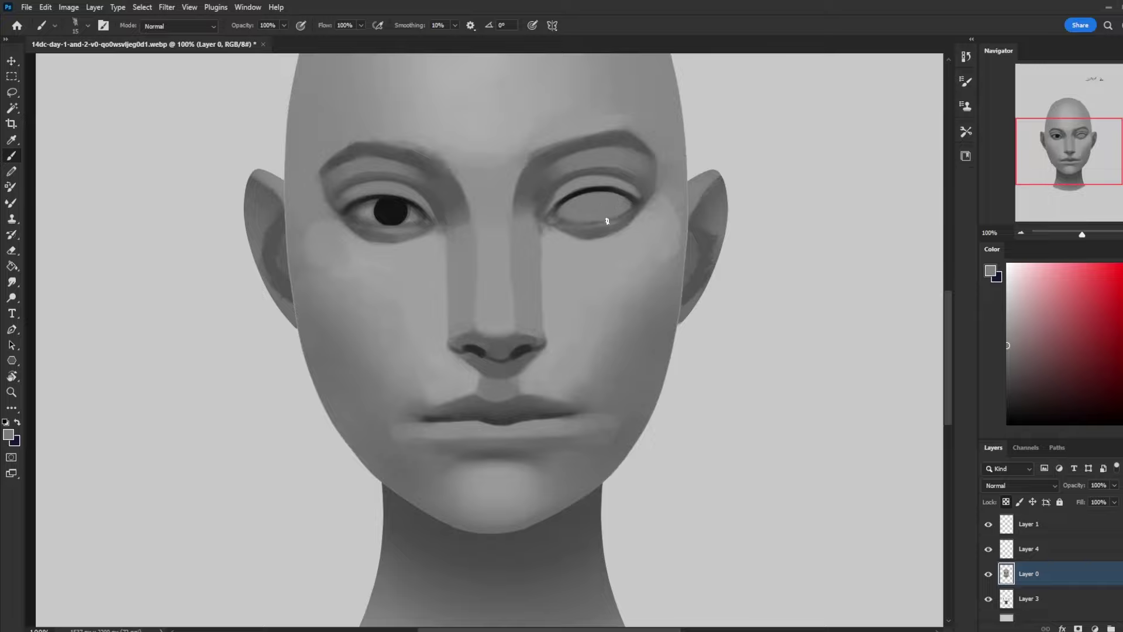
{"action": "mouse_move", "coordinate": [407, 218]}
{"action": "left_mouse_down"}
{"action": "mouse_move", "coordinate": [370, 217]}
{"action": "mouse_move", "coordinate": [404, 211]}
{"action": "mouse_move", "coordinate": [366, 205]}
{"action": "mouse_move", "coordinate": [404, 210]}
{"action": "left_mouse_up"}
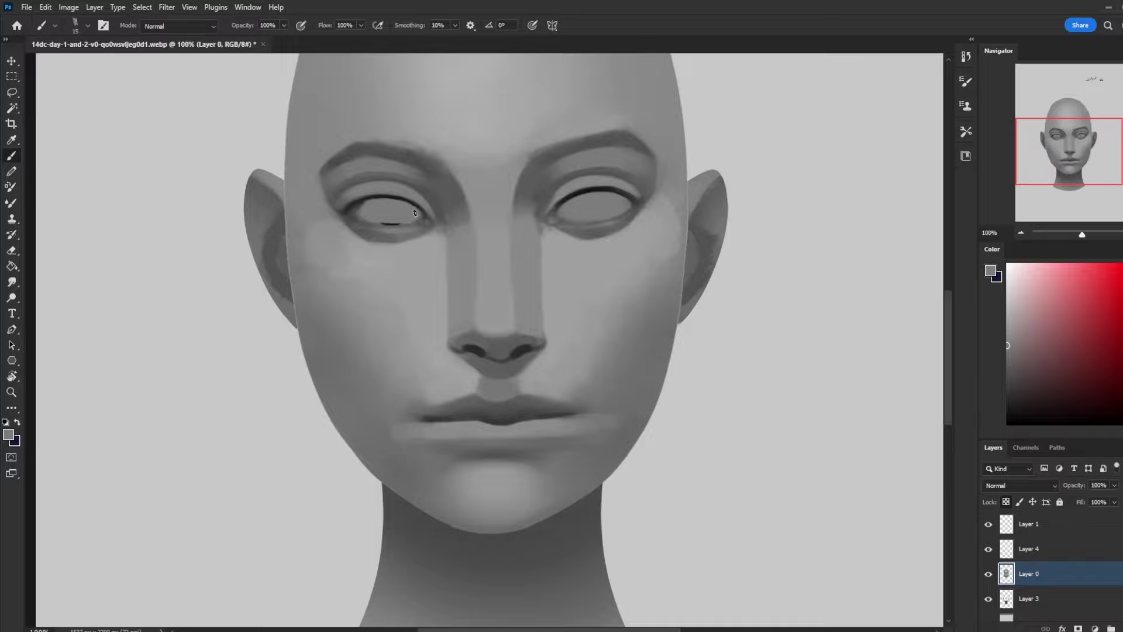
{"action": "key", "text": "ctrl+z"}
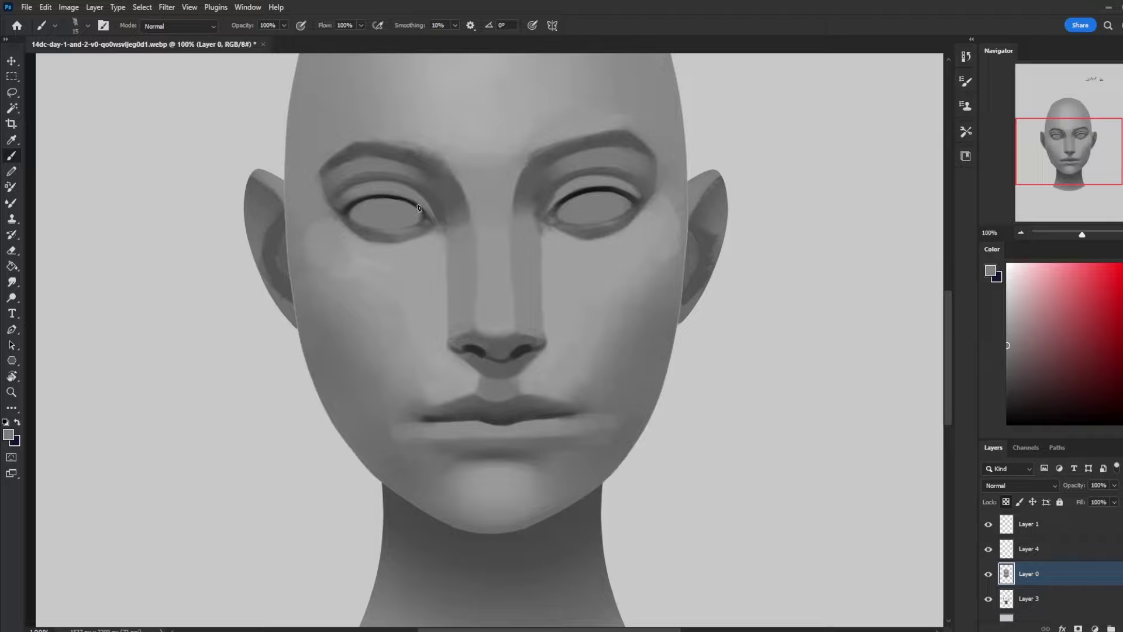
Thicken the upper lash line of the viewer's left eye with a near-black grey sampled from the other eye's lash line
{"action": "left_click", "coordinate": [613, 193], "text": "alt"}
{"action": "left_click", "coordinate": [605, 185], "text": "alt"}
{"action": "mouse_move", "coordinate": [411, 198]}
{"action": "left_mouse_down"}
{"action": "mouse_move", "coordinate": [383, 196]}
{"action": "mouse_move", "coordinate": [407, 201]}
{"action": "mouse_move", "coordinate": [358, 210]}
{"action": "mouse_move", "coordinate": [409, 199]}
{"action": "mouse_move", "coordinate": [368, 196]}
{"action": "mouse_move", "coordinate": [391, 196]}
{"action": "mouse_move", "coordinate": [347, 207]}
{"action": "mouse_move", "coordinate": [414, 205]}
{"action": "left_mouse_up"}
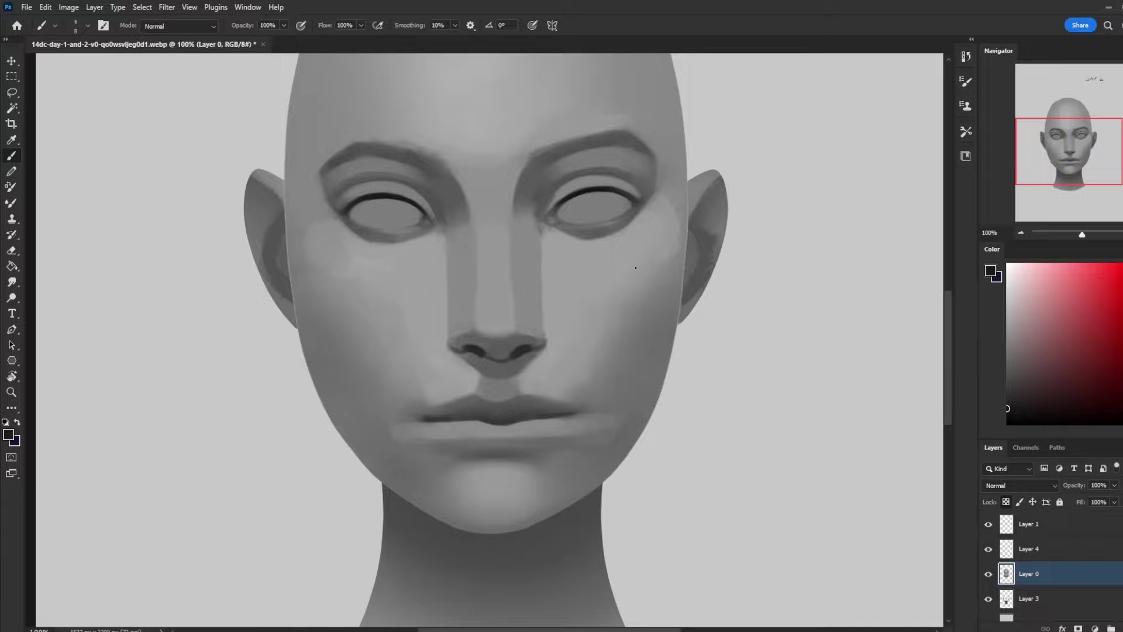
Reinforce the upper eyelid creases of both eyes with a sampled grey and a 15 px brush, and undo the last stroke
{"action": "left_click", "coordinate": [430, 186], "text": "alt"}
{"action": "key", "text": "]"}
{"action": "key", "text": "]"}
{"action": "key", "text": "]"}
{"action": "left_click_drag", "start_coordinate": [372, 176], "coordinate": [345, 174]}
{"action": "left_click_drag", "start_coordinate": [636, 178], "coordinate": [553, 186]}
{"action": "left_click_drag", "start_coordinate": [418, 189], "coordinate": [366, 176]}
{"action": "key", "text": "ctrl+z"}
Set the brush colour to black and select Layer 1
{"action": "left_click", "coordinate": [1007, 423]}
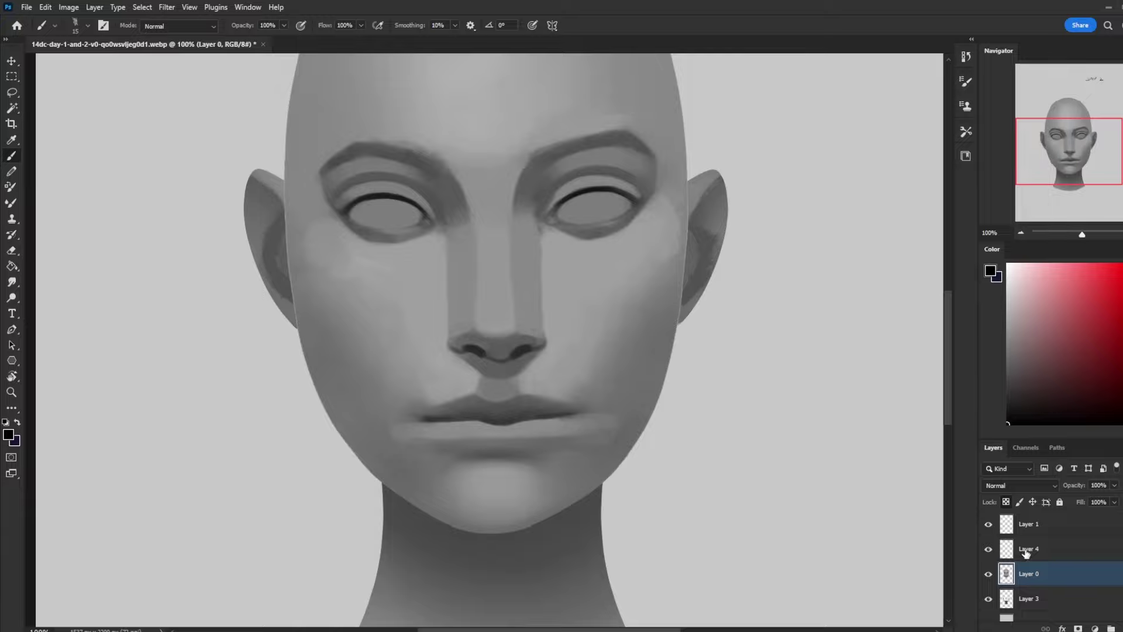
{"action": "left_click", "coordinate": [1061, 517]}
{"action": "left_click_drag", "start_coordinate": [1062, 518], "coordinate": [1062, 521]}
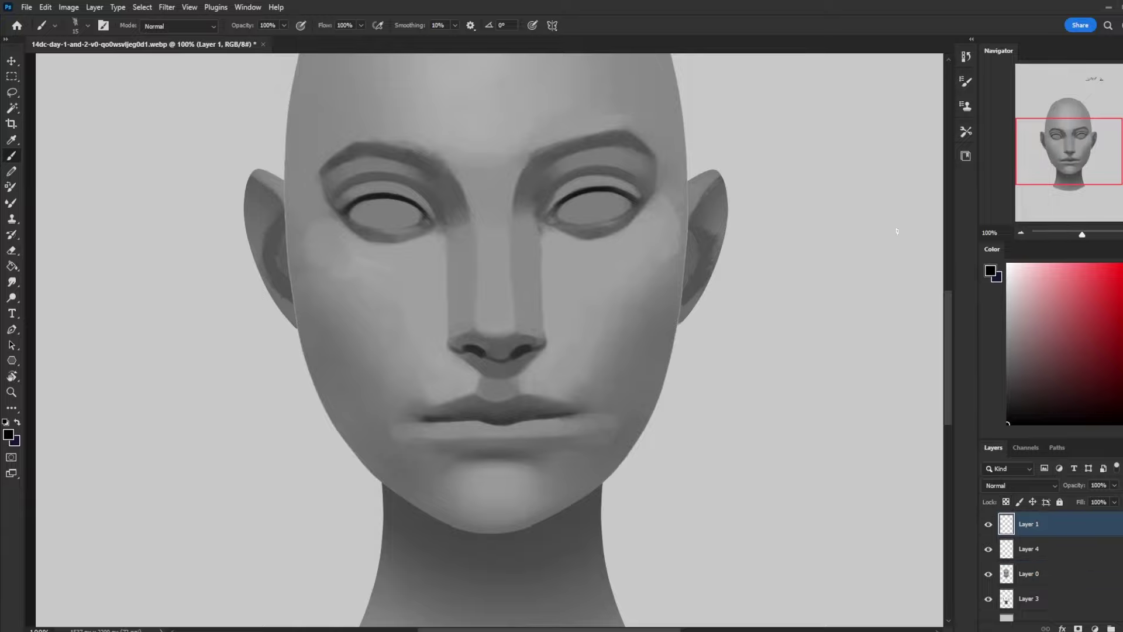
Handwrite the list items "1. Edges" and "2. Contrast" on the blank background beside the face
{"action": "left_click_drag", "start_coordinate": [794, 93], "coordinate": [785, 136]}
{"action": "mouse_move", "coordinate": [818, 86]}
{"action": "left_mouse_down"}
{"action": "mouse_move", "coordinate": [846, 113]}
{"action": "mouse_move", "coordinate": [857, 92]}
{"action": "mouse_move", "coordinate": [898, 89]}
{"action": "left_mouse_up"}
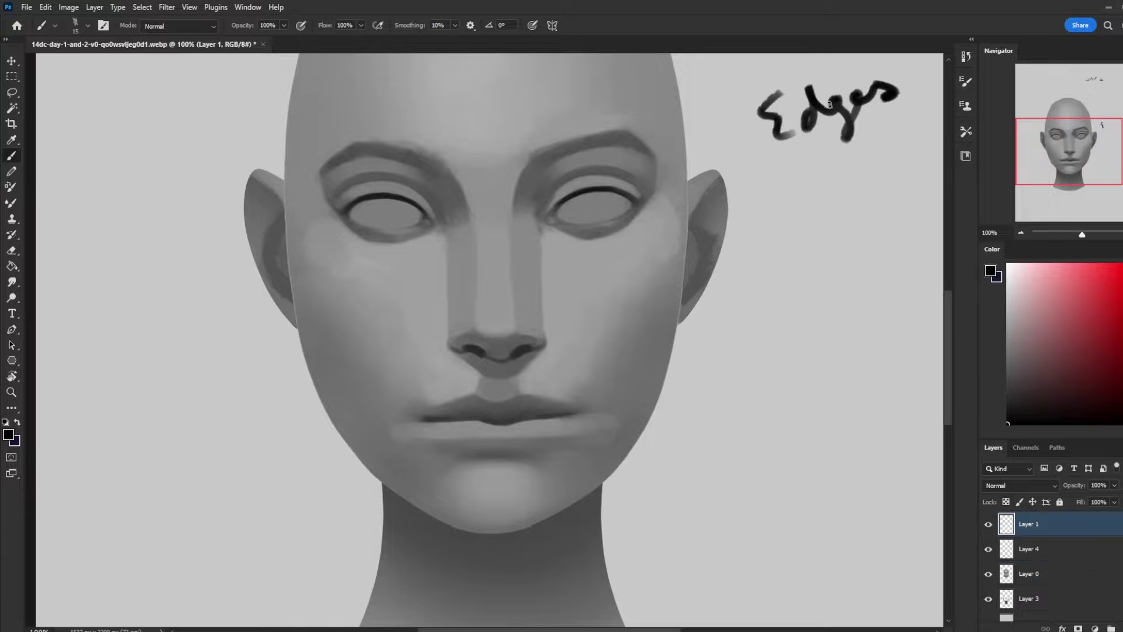
{"action": "left_click_drag", "start_coordinate": [723, 108], "coordinate": [733, 149]}
{"action": "left_click_drag", "start_coordinate": [741, 192], "coordinate": [771, 213]}
{"action": "left_click_drag", "start_coordinate": [780, 208], "coordinate": [781, 210]}
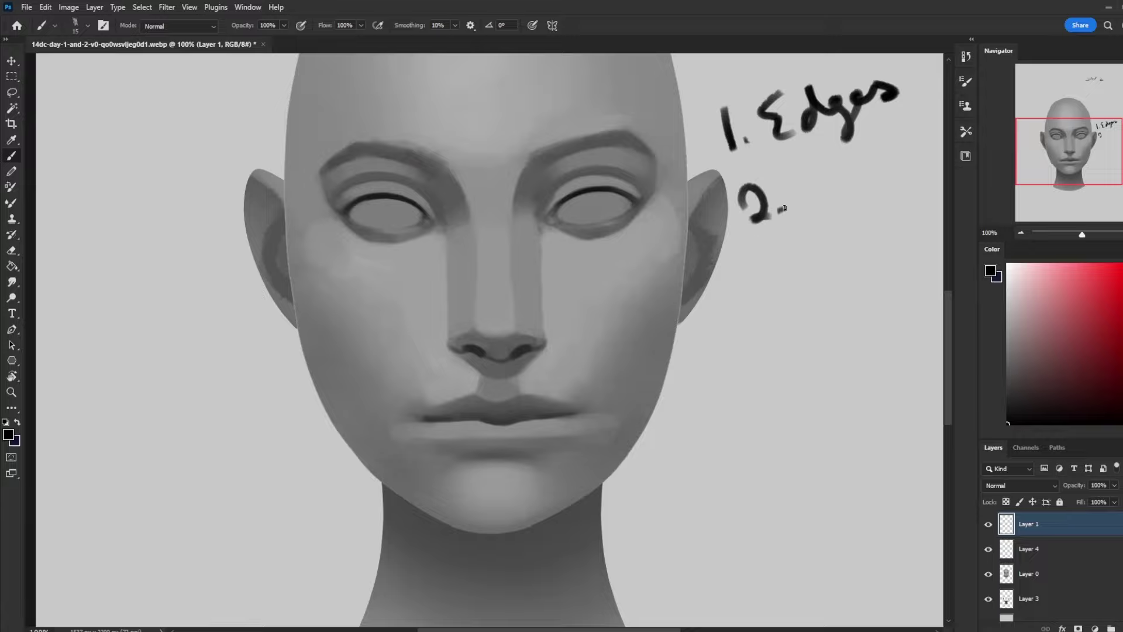
{"action": "mouse_move", "coordinate": [809, 165]}
{"action": "left_mouse_down"}
{"action": "mouse_move", "coordinate": [842, 187]}
{"action": "mouse_move", "coordinate": [859, 175]}
{"action": "left_mouse_up"}
{"action": "mouse_move", "coordinate": [847, 153]}
{"action": "left_mouse_down"}
{"action": "mouse_move", "coordinate": [868, 176]}
{"action": "mouse_move", "coordinate": [910, 165]}
{"action": "mouse_move", "coordinate": [943, 147]}
{"action": "mouse_move", "coordinate": [922, 135]}
{"action": "left_mouse_up"}
{"action": "left_click_drag", "start_coordinate": [846, 171], "coordinate": [873, 155]}
Handwrite "3. Small brush" and a fourth numbered item below the first two list entries beside the face
{"action": "left_click_drag", "start_coordinate": [871, 222], "coordinate": [832, 285]}
{"action": "mouse_move", "coordinate": [732, 321]}
{"action": "left_mouse_down"}
{"action": "mouse_move", "coordinate": [744, 359]}
{"action": "mouse_move", "coordinate": [775, 355]}
{"action": "left_mouse_up"}
{"action": "mouse_move", "coordinate": [810, 314]}
{"action": "left_mouse_down"}
{"action": "mouse_move", "coordinate": [811, 341]}
{"action": "mouse_move", "coordinate": [837, 316]}
{"action": "mouse_move", "coordinate": [858, 318]}
{"action": "mouse_move", "coordinate": [906, 295]}
{"action": "left_mouse_up"}
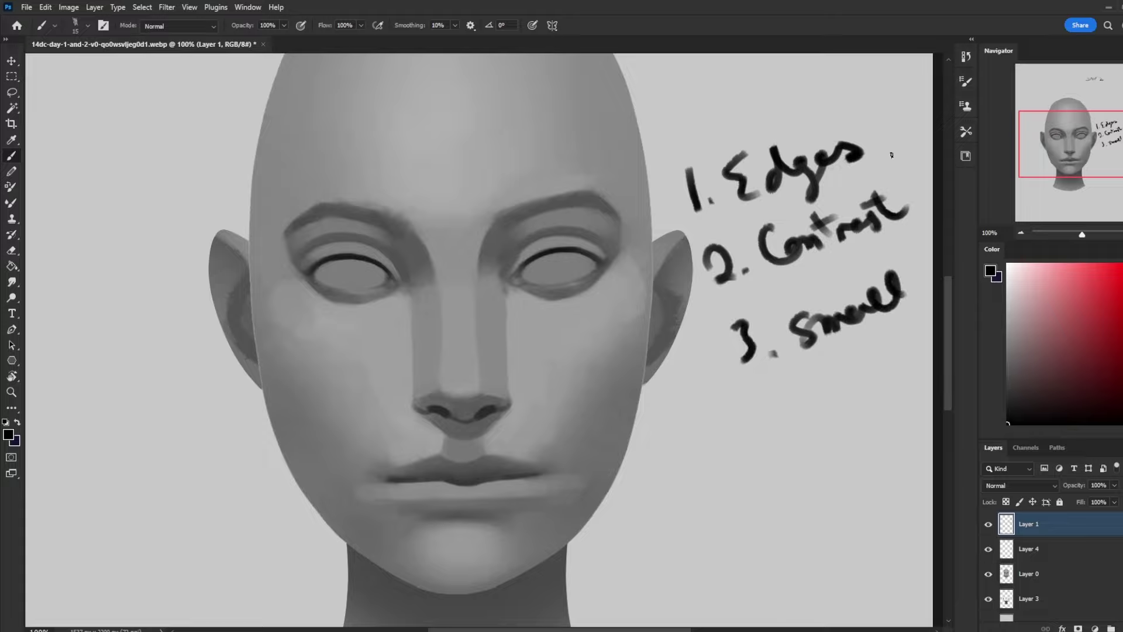
{"action": "mouse_move", "coordinate": [823, 368]}
{"action": "left_mouse_down"}
{"action": "mouse_move", "coordinate": [826, 380]}
{"action": "mouse_move", "coordinate": [832, 357]}
{"action": "mouse_move", "coordinate": [856, 364]}
{"action": "mouse_move", "coordinate": [918, 341]}
{"action": "left_mouse_up"}
{"action": "left_click_drag", "start_coordinate": [778, 425], "coordinate": [797, 443]}
{"action": "left_click_drag", "start_coordinate": [788, 421], "coordinate": [789, 462]}
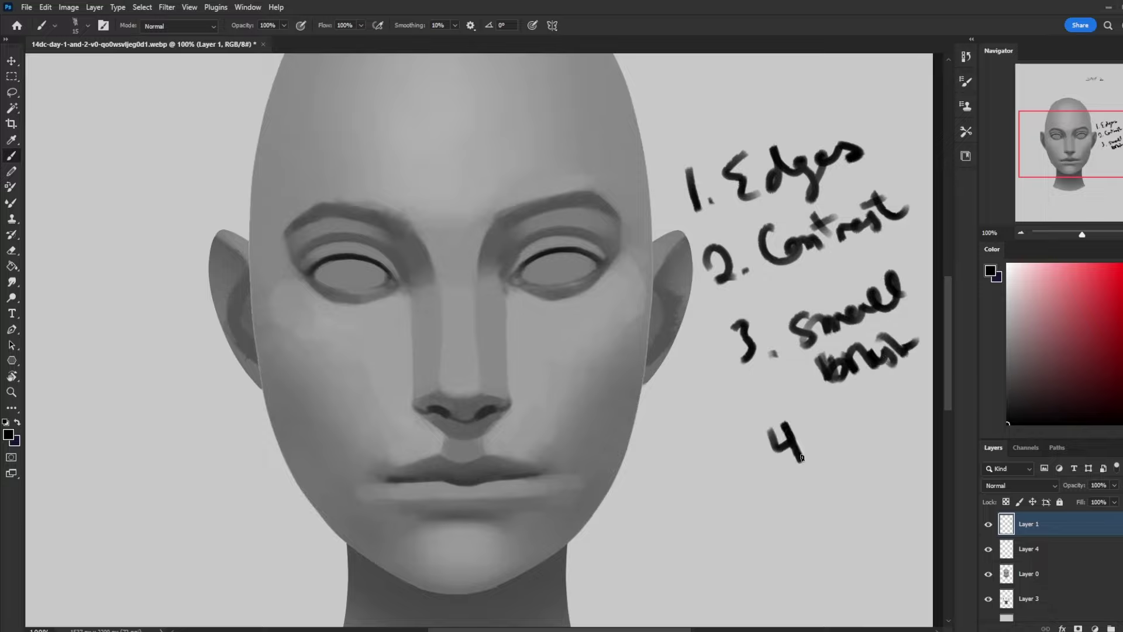
{"action": "left_click", "coordinate": [819, 449]}
{"action": "mouse_move", "coordinate": [853, 408]}
{"action": "left_mouse_down"}
{"action": "mouse_move", "coordinate": [882, 424]}
{"action": "mouse_move", "coordinate": [905, 389]}
{"action": "mouse_move", "coordinate": [905, 403]}
{"action": "mouse_move", "coordinate": [875, 406]}
{"action": "left_mouse_up"}
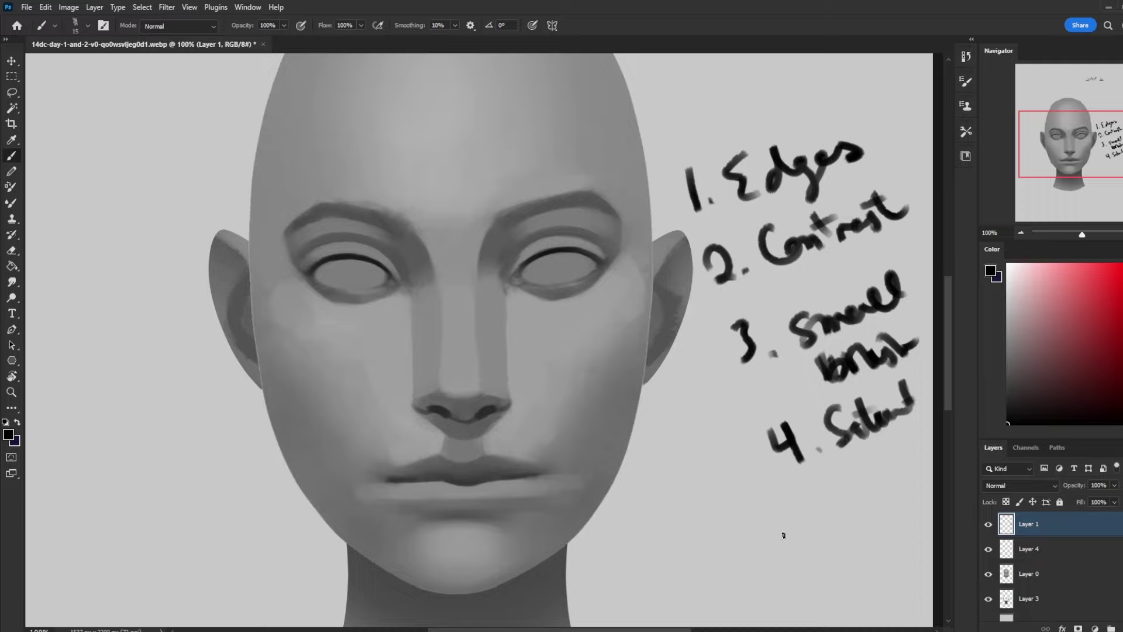
Circle the "Edges" and "Small brush" notes, point an arrow at item 3, and undo these marks
{"action": "mouse_move", "coordinate": [852, 158]}
{"action": "left_mouse_down"}
{"action": "mouse_move", "coordinate": [721, 224]}
{"action": "mouse_move", "coordinate": [868, 117]}
{"action": "mouse_move", "coordinate": [712, 216]}
{"action": "mouse_move", "coordinate": [906, 123]}
{"action": "mouse_move", "coordinate": [665, 212]}
{"action": "mouse_move", "coordinate": [898, 138]}
{"action": "mouse_move", "coordinate": [670, 192]}
{"action": "mouse_move", "coordinate": [852, 171]}
{"action": "mouse_move", "coordinate": [865, 157]}
{"action": "mouse_move", "coordinate": [904, 190]}
{"action": "mouse_move", "coordinate": [919, 214]}
{"action": "mouse_move", "coordinate": [900, 284]}
{"action": "mouse_move", "coordinate": [924, 277]}
{"action": "mouse_move", "coordinate": [701, 326]}
{"action": "mouse_move", "coordinate": [898, 358]}
{"action": "mouse_move", "coordinate": [747, 281]}
{"action": "mouse_move", "coordinate": [848, 363]}
{"action": "mouse_move", "coordinate": [787, 274]}
{"action": "mouse_move", "coordinate": [822, 382]}
{"action": "left_mouse_up"}
{"action": "mouse_move", "coordinate": [653, 497]}
{"action": "left_mouse_down"}
{"action": "mouse_move", "coordinate": [777, 375]}
{"action": "mouse_move", "coordinate": [739, 436]}
{"action": "left_mouse_up"}
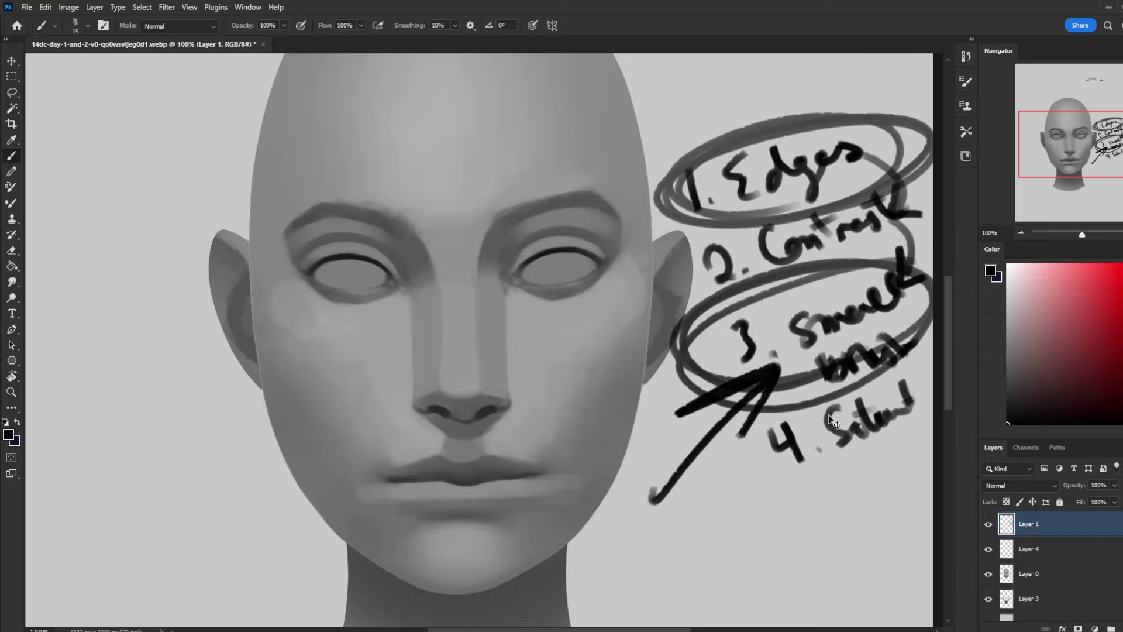
{"action": "key", "text": "ctrl+z"}
{"action": "key", "text": "ctrl+z"}
{"action": "key", "text": "ctrl+z"}
{"action": "key", "text": "ctrl+z"}
{"action": "key", "text": "ctrl+z"}
Undo the whole handwritten list stroke by stroke until the background beside the face is clean
{"action": "key", "text": "ctrl+z"}
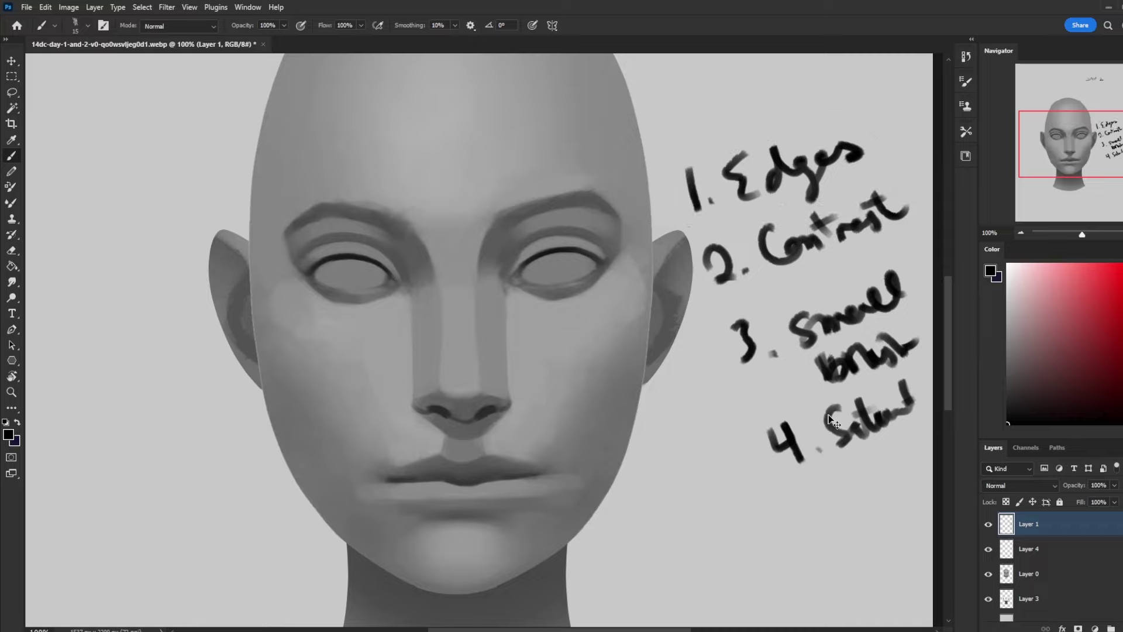
{"action": "key", "text": "ctrl+z"}
{"action": "key", "text": "ctrl+z"}
{"action": "key", "text": "ctrl+z"}
{"action": "key", "text": "ctrl+z"}
{"action": "key", "text": "ctrl+z"}
{"action": "key", "text": "ctrl+z"}
{"action": "key", "text": "ctrl+z"}
{"action": "key", "text": "ctrl+z"}
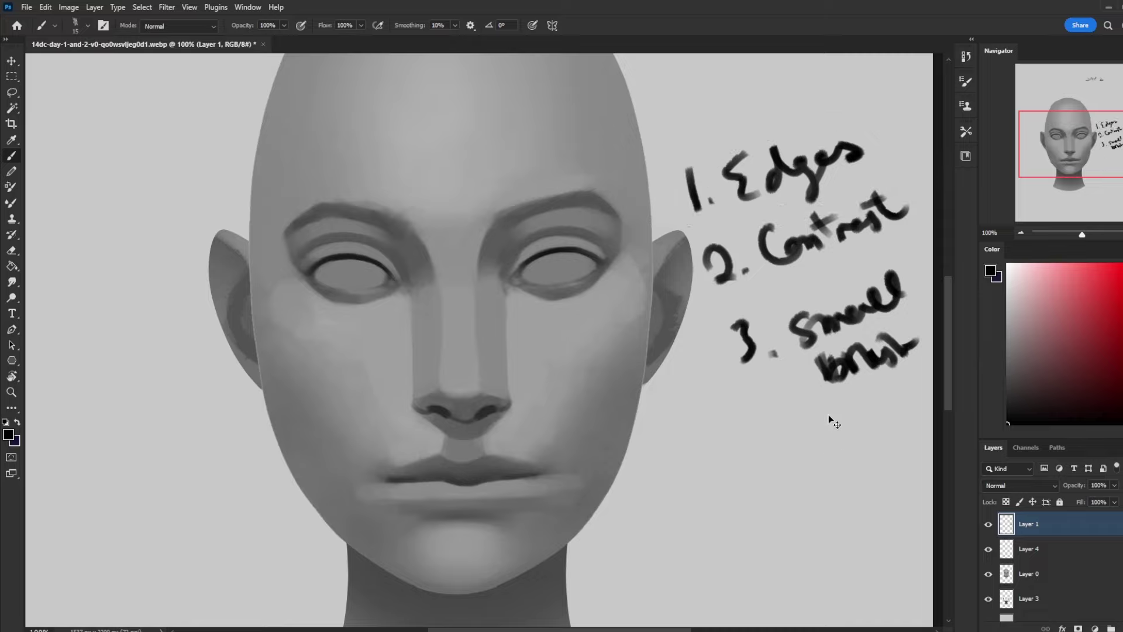
{"action": "key", "text": "ctrl+z"}
{"action": "key", "text": "ctrl+z"}
{"action": "key", "text": "ctrl+z"}
{"action": "key", "text": "ctrl+z"}
{"action": "key", "text": "ctrl+z"}
{"action": "key", "text": "ctrl+z"}
{"action": "key", "text": "ctrl+z"}
{"action": "key", "text": "ctrl+z"}
{"action": "key", "text": "ctrl+z"}
{"action": "key", "text": "ctrl+z"}
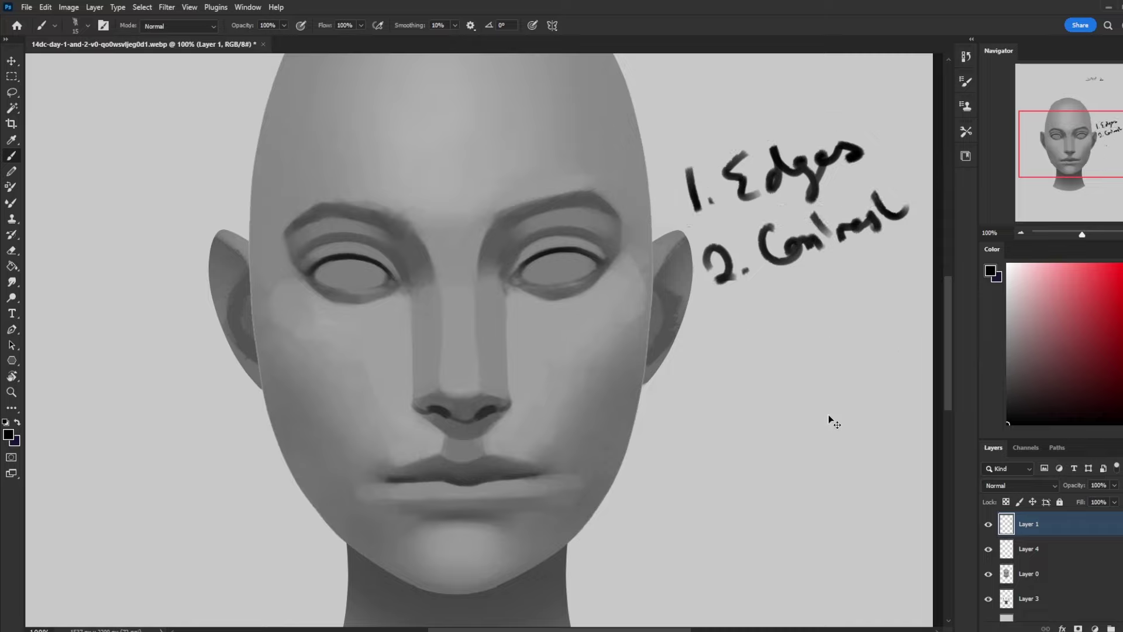
{"action": "key", "text": "ctrl+z"}
{"action": "key", "text": "ctrl+z"}
{"action": "key", "text": "ctrl+z"}
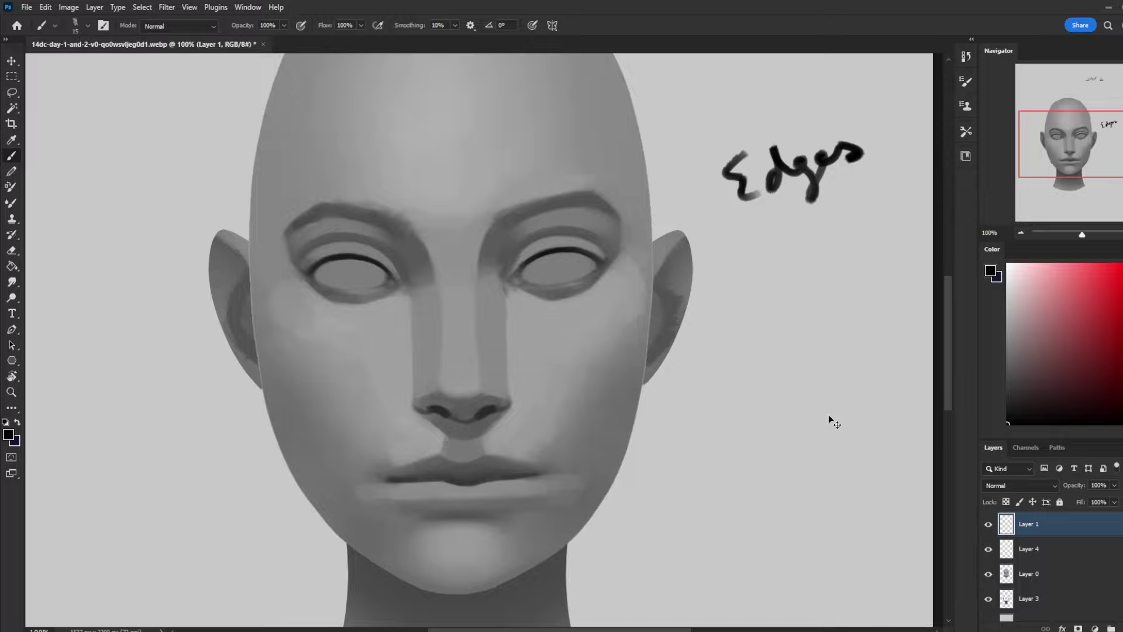
{"action": "key", "text": "ctrl+z"}
{"action": "key", "text": "ctrl+z"}
{"action": "key", "text": "ctrl+z"}
{"action": "key", "text": "ctrl+z"}
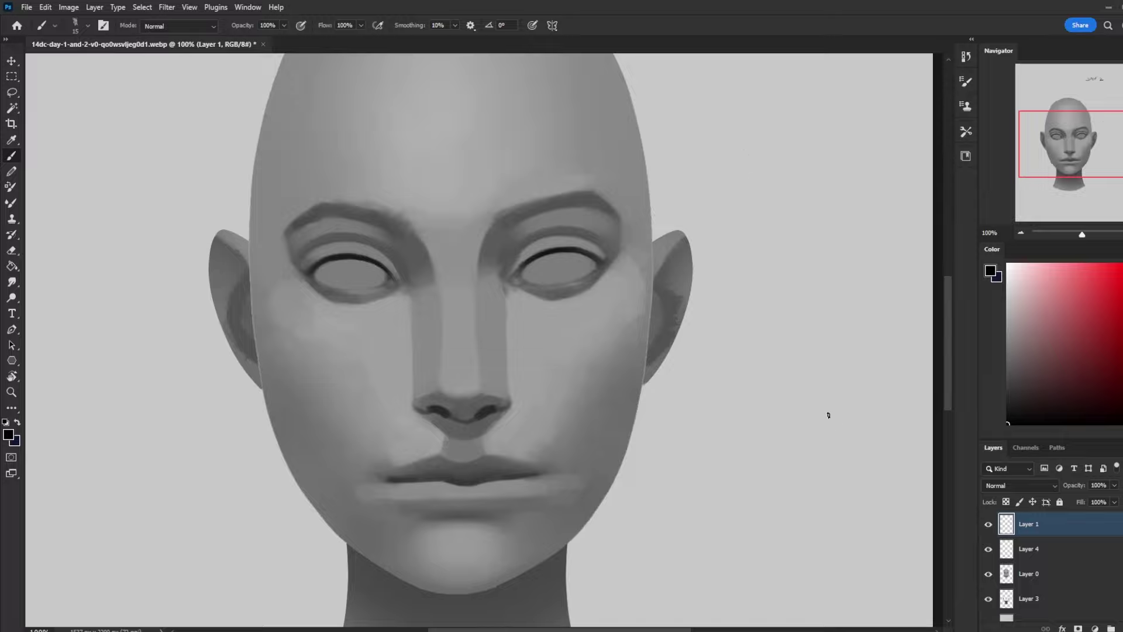
Lighten both blank eyeballs on Layer 1 with light grey sampled from the cheek, keeping their edges shaded
{"action": "key", "text": "ctrl+minus"}
{"action": "key", "text": "ctrl+minus"}
{"action": "key", "text": "ctrl+plus"}
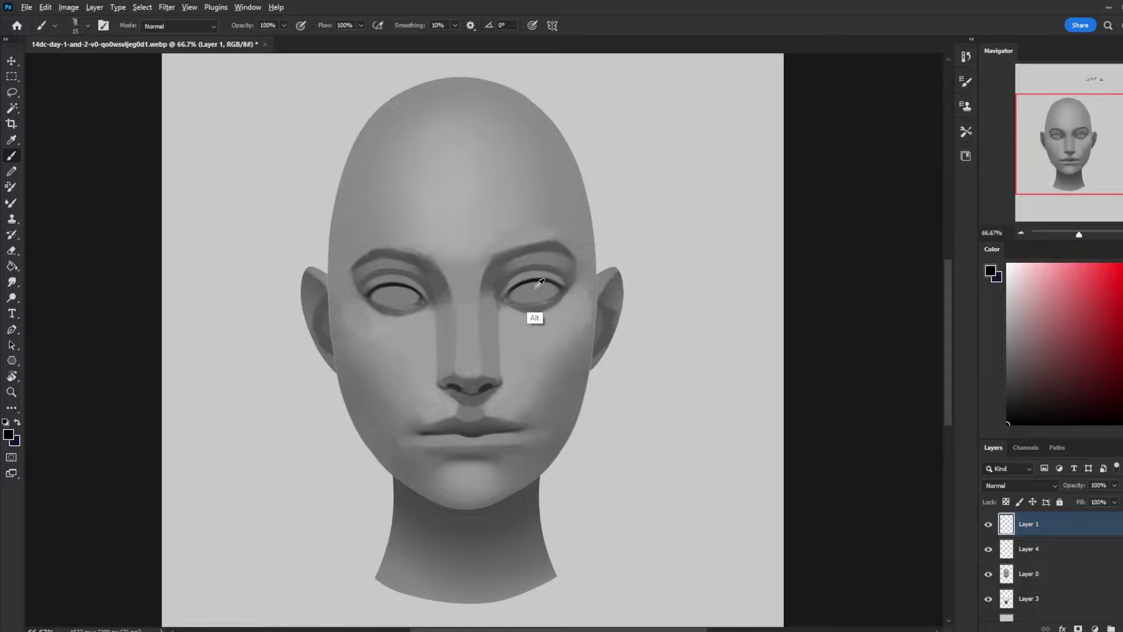
{"action": "left_click", "coordinate": [516, 328], "text": "alt"}
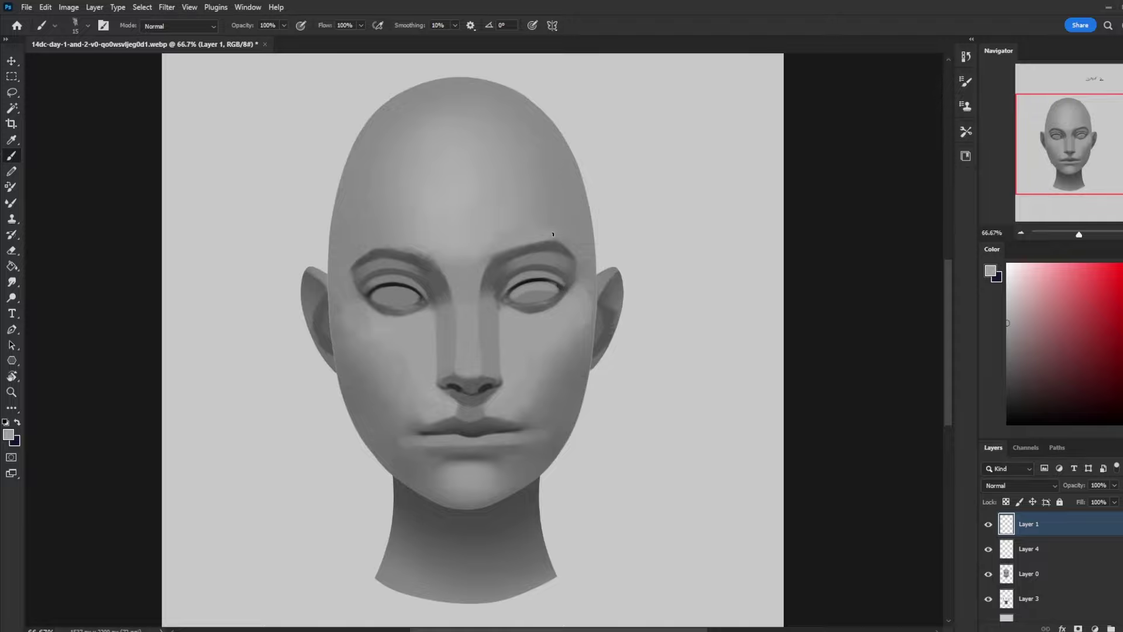
{"action": "left_click", "coordinate": [565, 293], "text": "alt"}
{"action": "left_click_drag", "start_coordinate": [527, 288], "coordinate": [514, 296]}
{"action": "left_click", "coordinate": [546, 296], "text": "alt"}
{"action": "left_click", "coordinate": [547, 291], "text": "alt"}
{"action": "left_click", "coordinate": [424, 295], "text": "alt"}
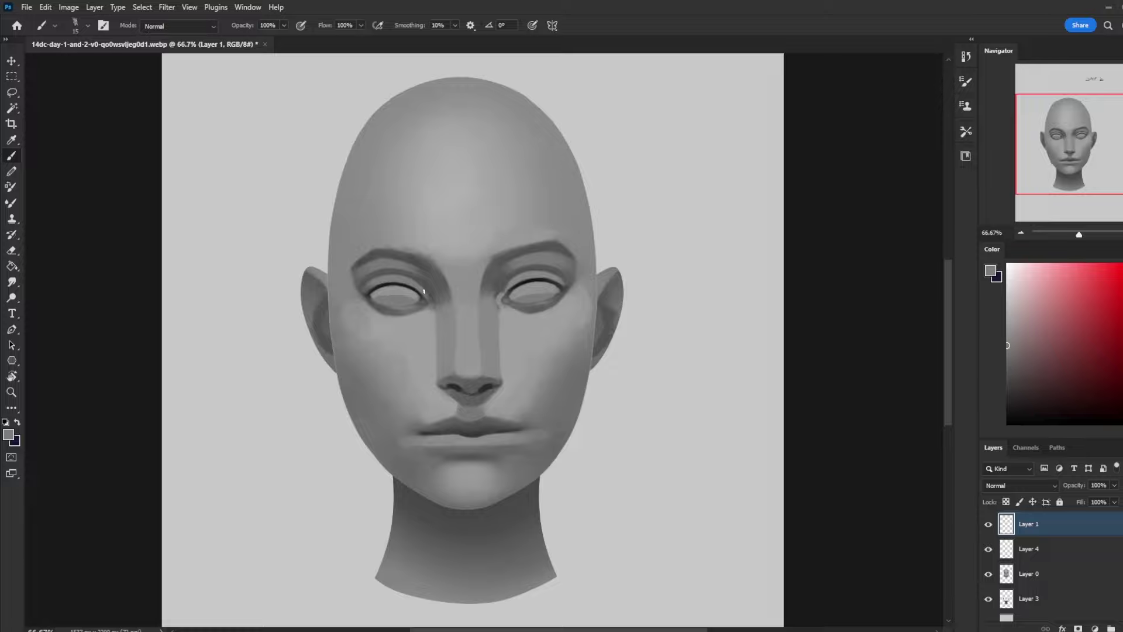
Define the inner corners of both eyes with sampled light and mid greys and even out the eyeball tones
{"action": "left_click", "coordinate": [503, 307], "text": "alt"}
{"action": "left_click", "coordinate": [500, 300], "text": "alt"}
{"action": "left_click", "coordinate": [432, 315], "text": "alt"}
{"action": "left_click", "coordinate": [507, 294], "text": "alt"}
{"action": "left_click", "coordinate": [403, 296], "text": "alt"}
{"action": "left_click", "coordinate": [532, 294], "text": "alt"}
Soften the shadows along both lower eyelids using a larger light grey brush at 37% opacity
{"action": "key", "text": "bracketright"}
{"action": "key", "text": "ctrl+plus"}
{"action": "key", "text": "bracketright"}
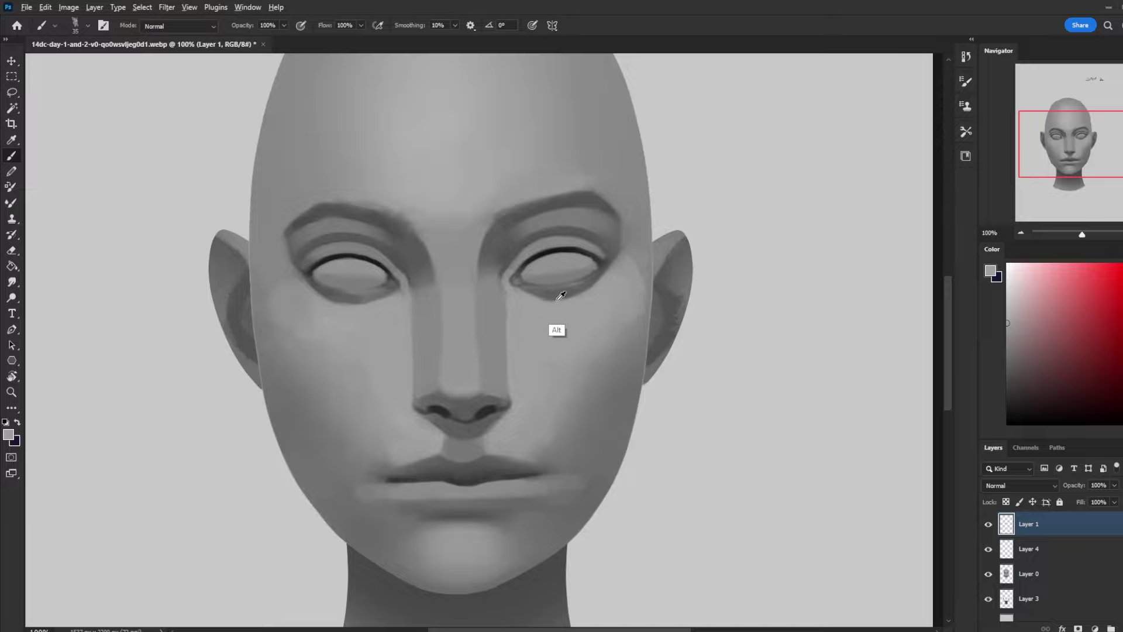
{"action": "left_click_drag", "start_coordinate": [519, 283], "coordinate": [612, 326]}
{"action": "key", "text": "ctrl+z"}
{"action": "left_click", "coordinate": [284, 26]}
{"action": "left_click_drag", "start_coordinate": [519, 295], "coordinate": [558, 293]}
{"action": "left_click_drag", "start_coordinate": [395, 298], "coordinate": [326, 300]}
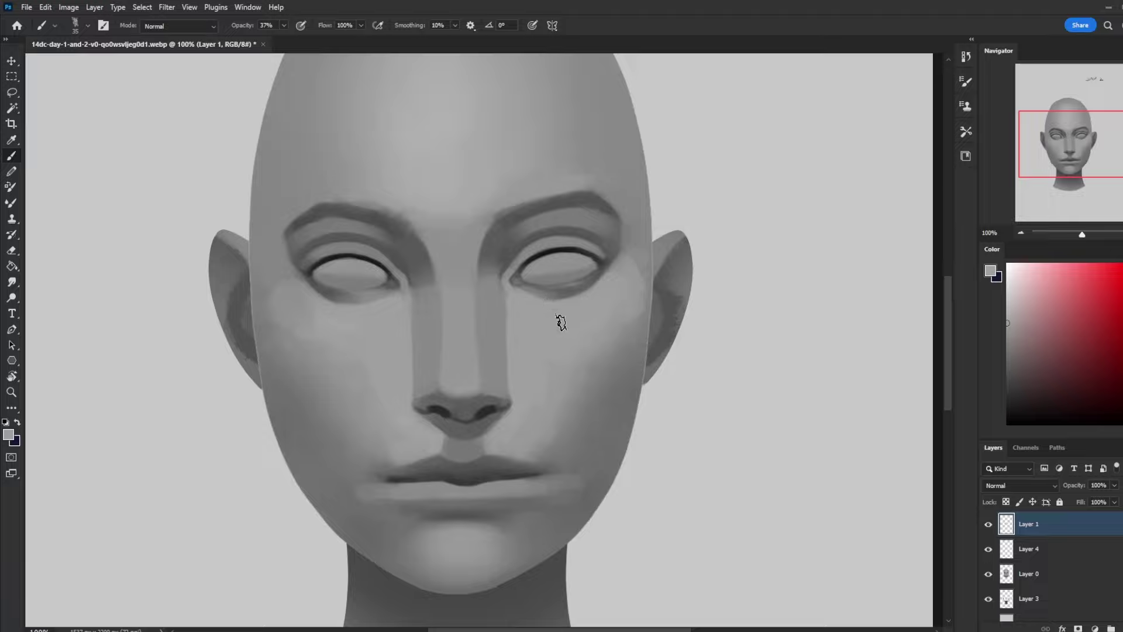
Darken the shadow beneath the lower lip with dark grey sampled from the upper lip and a small brush at 37% opacity
{"action": "key", "text": "alt"}
{"action": "left_click", "coordinate": [477, 478], "text": "alt"}
{"action": "key", "text": "bracketleft"}
{"action": "key", "text": "bracketleft"}
{"action": "key", "text": "bracketleft"}
{"action": "key", "text": "bracketleft"}
{"action": "key", "text": "bracketleft"}
{"action": "key", "text": "bracketleft"}
{"action": "left_click", "coordinate": [486, 512], "text": "alt"}
{"action": "left_click", "coordinate": [468, 512], "text": "alt"}
{"action": "left_click", "coordinate": [477, 514], "text": "alt"}
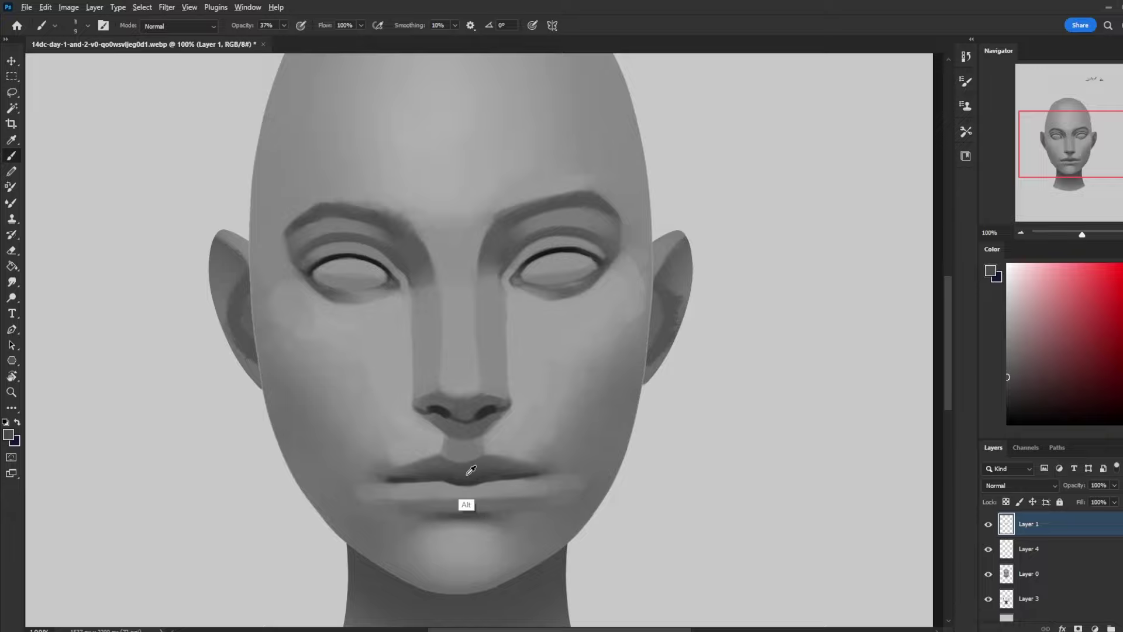
{"action": "left_click", "coordinate": [479, 507], "text": "alt"}
Raise the brush opacity to 64% and strengthen the dark shadow beneath the lower lip
{"action": "left_click", "coordinate": [284, 26]}
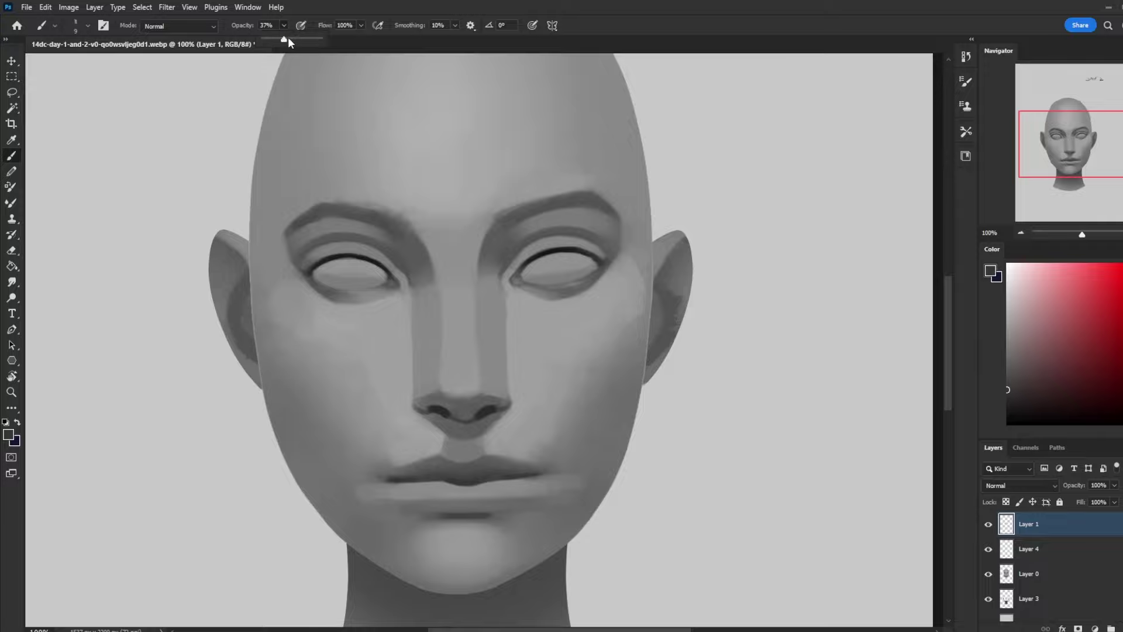
{"action": "left_click_drag", "start_coordinate": [285, 38], "coordinate": [299, 39]}
{"action": "left_click", "coordinate": [453, 494]}
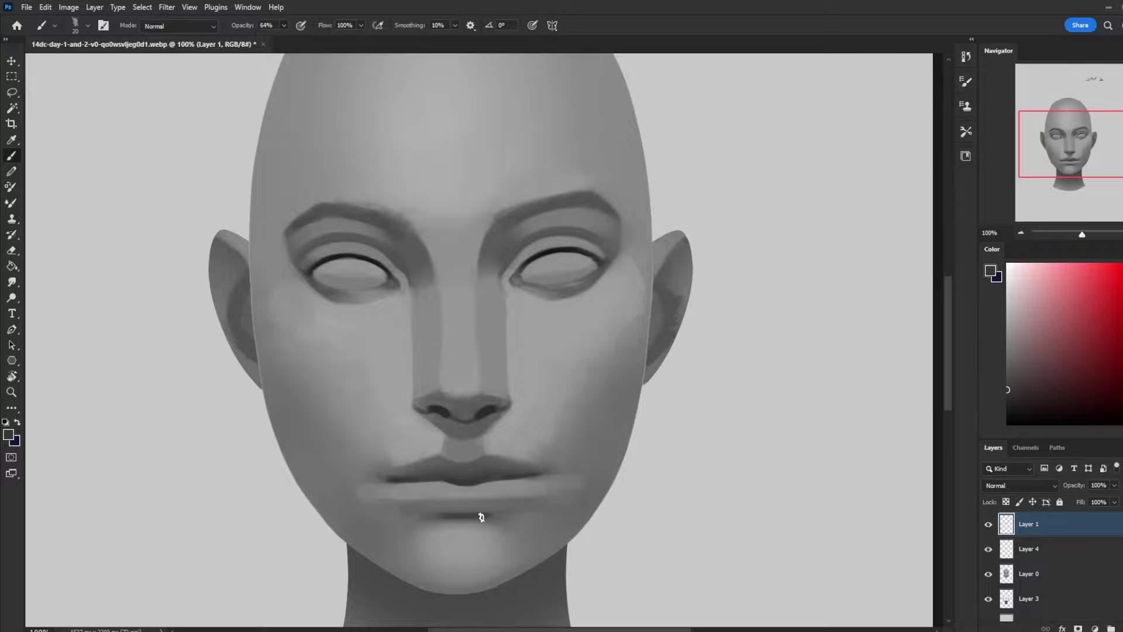
{"action": "key", "text": "]"}
{"action": "left_click_drag", "start_coordinate": [484, 517], "coordinate": [449, 519]}
{"action": "key", "text": "ctrl+minus"}
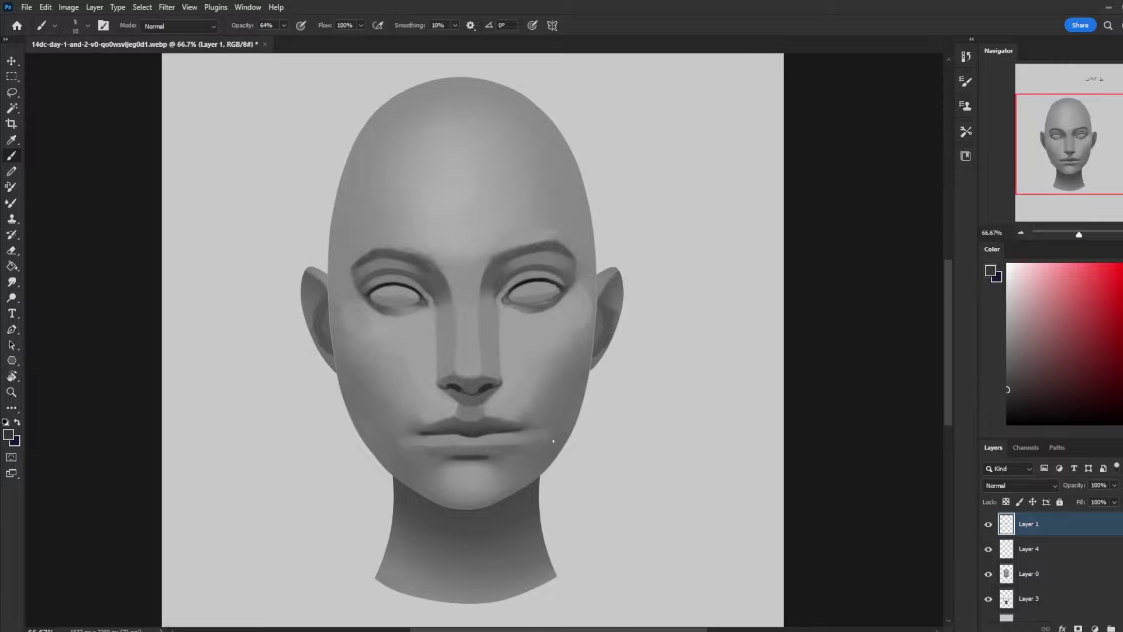
Darken the lower eyelid edges of both eyes with a small brush at 64% opacity, and undo the last two strokes
{"action": "key", "text": "ctrl+plus"}
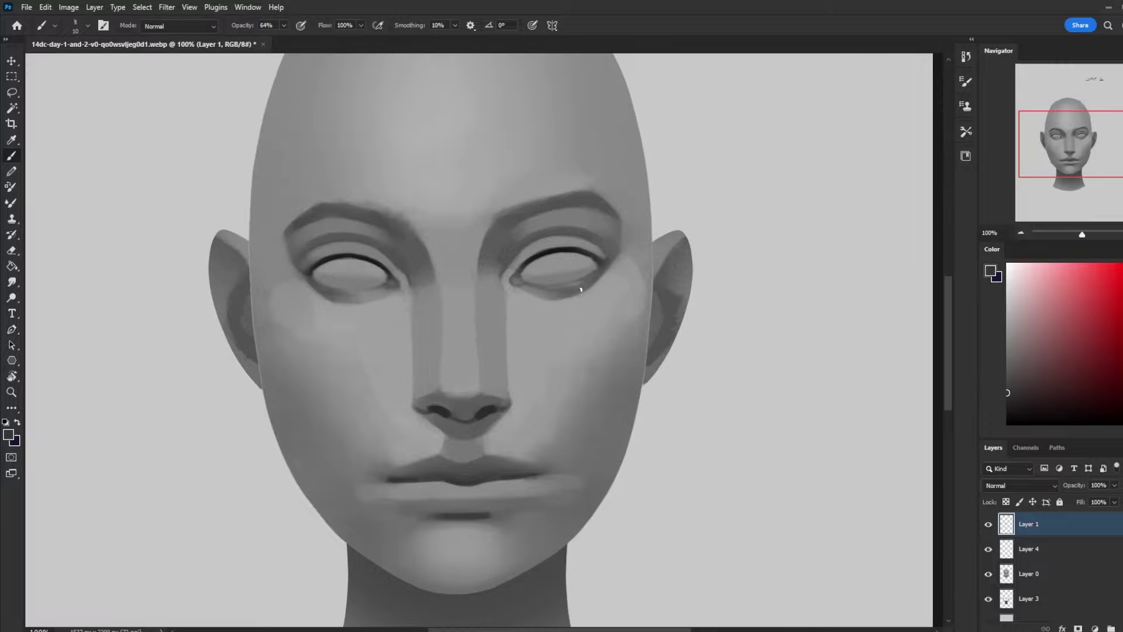
{"action": "left_click_drag", "start_coordinate": [563, 296], "coordinate": [554, 293]}
{"action": "mouse_move", "coordinate": [322, 297]}
{"action": "left_mouse_down"}
{"action": "mouse_move", "coordinate": [388, 281]}
{"action": "mouse_move", "coordinate": [372, 303]}
{"action": "mouse_move", "coordinate": [397, 283]}
{"action": "left_mouse_up"}
{"action": "key", "text": "ctrl+z"}
{"action": "key", "text": "ctrl+z"}
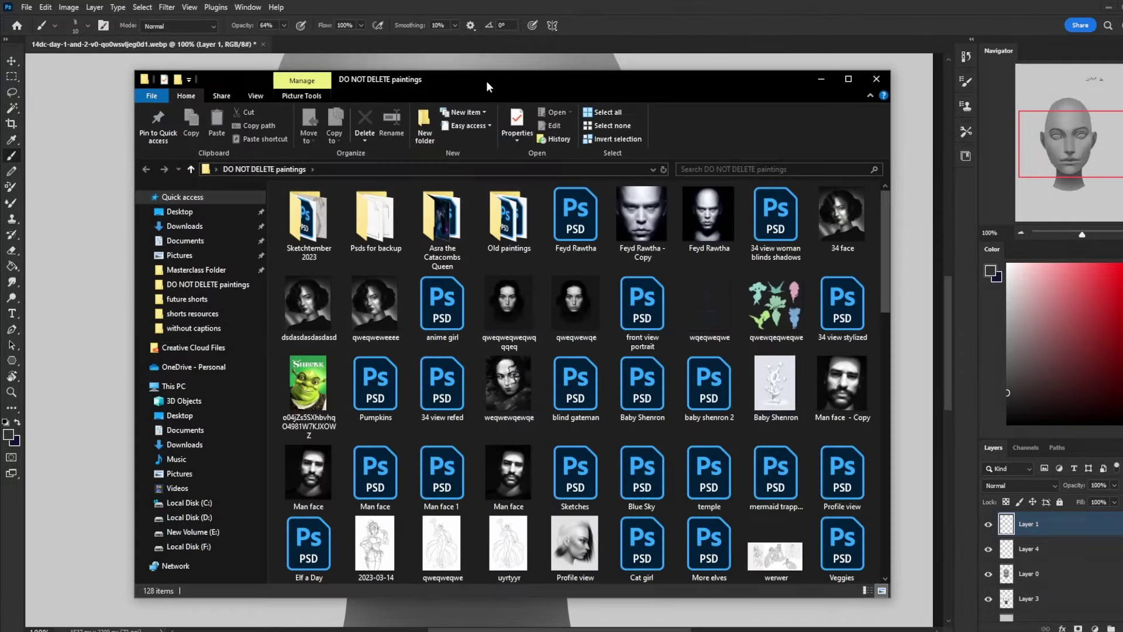
Bring up the reference painting face1s.gif in the image viewer over the canvas and enlarge its window
{"action": "left_click_drag", "start_coordinate": [505, 77], "coordinate": [1122, 138]}
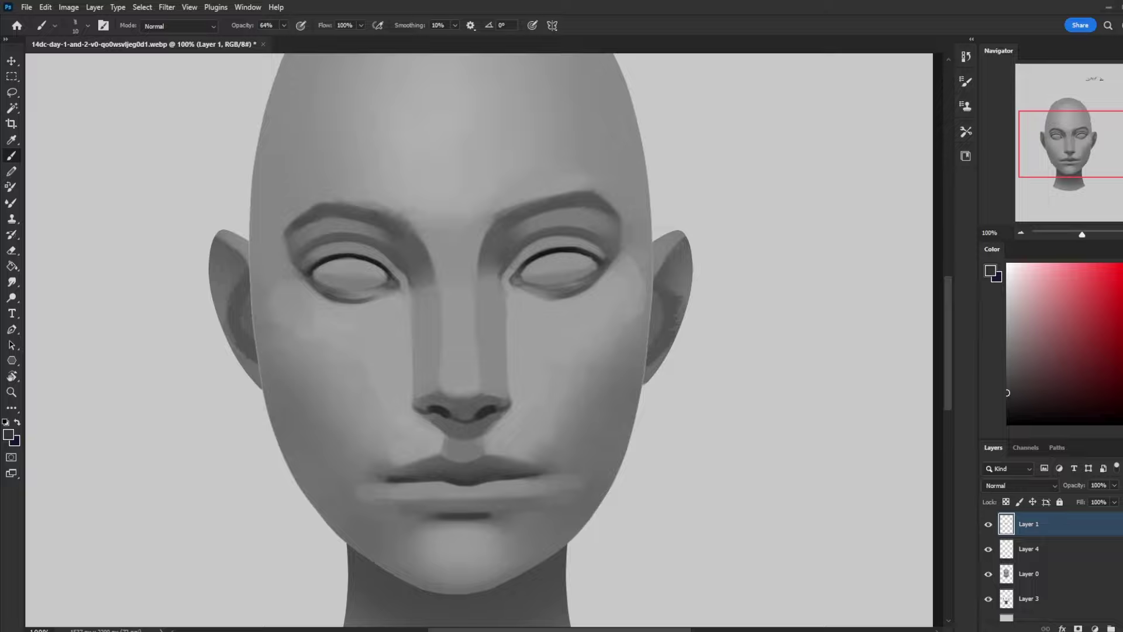
{"action": "left_click_drag", "start_coordinate": [555, 117], "coordinate": [328, 109]}
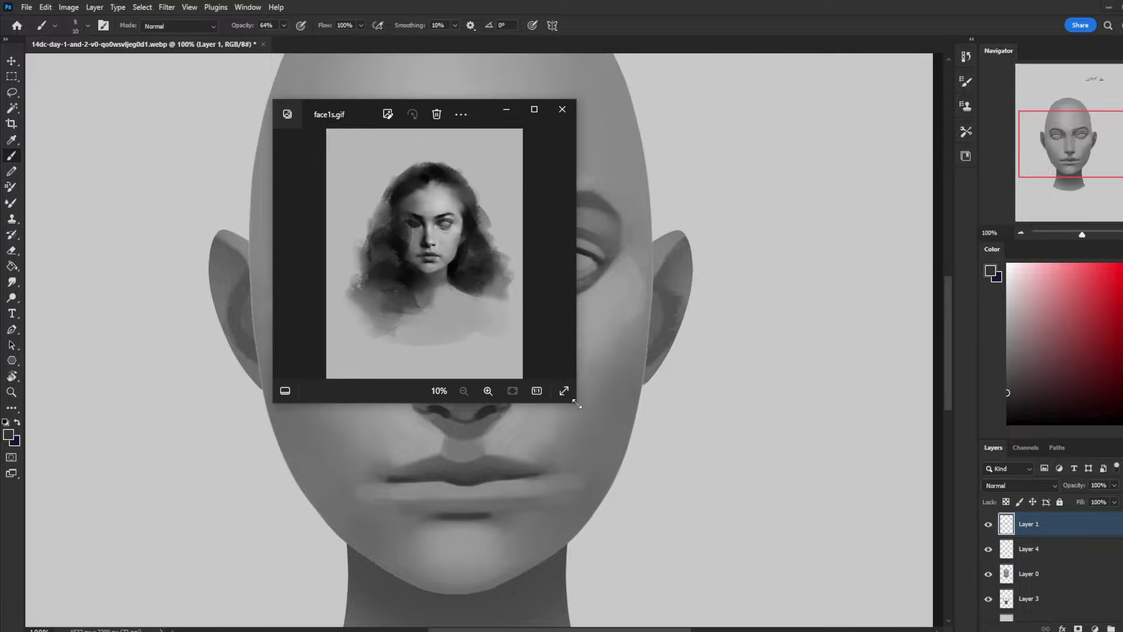
{"action": "left_click_drag", "start_coordinate": [577, 403], "coordinate": [988, 630]}
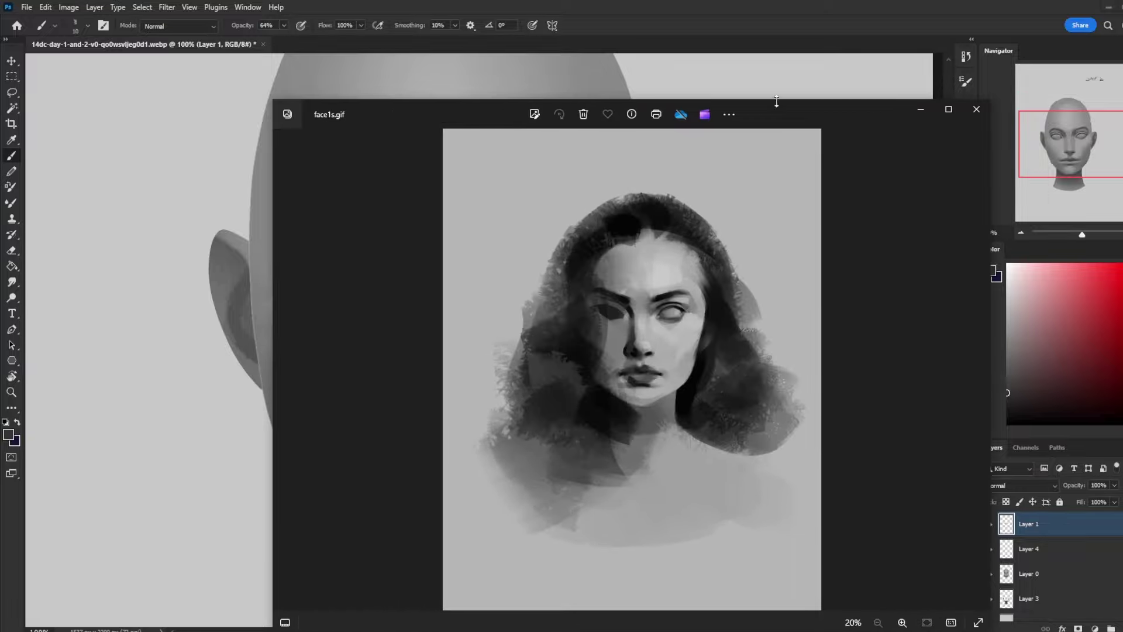
Examine the face and eyes of the reference painting enlarged to 44%, and close the image viewer
{"action": "left_click_drag", "start_coordinate": [777, 103], "coordinate": [681, 86]}
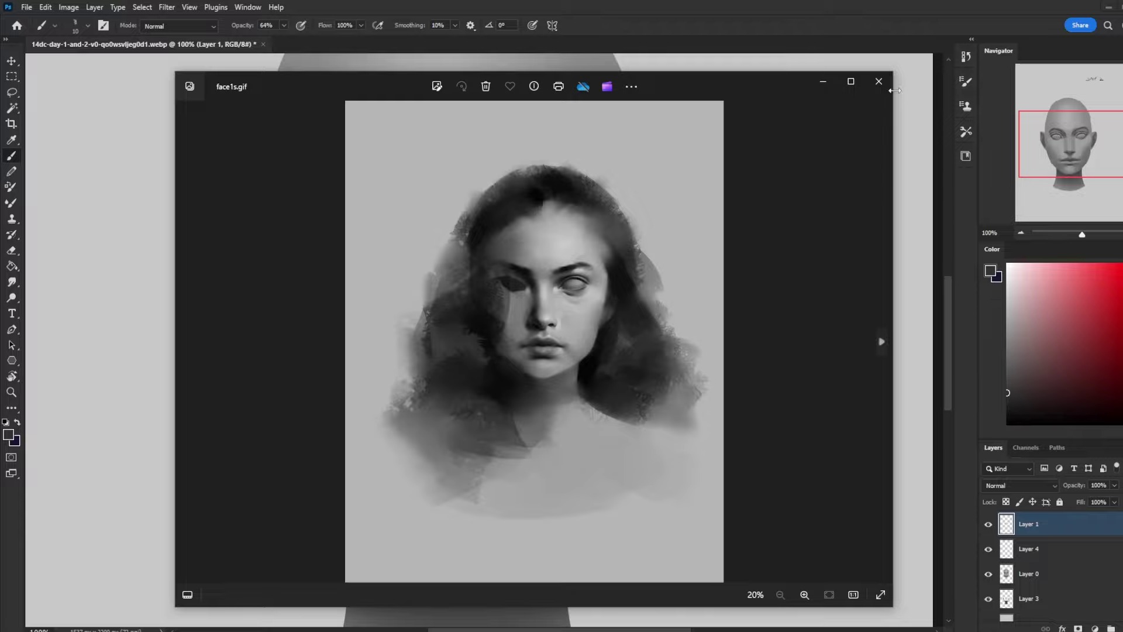
{"action": "scroll", "coordinate": [633, 251], "scroll_direction": "up", "scroll_amount": 4}
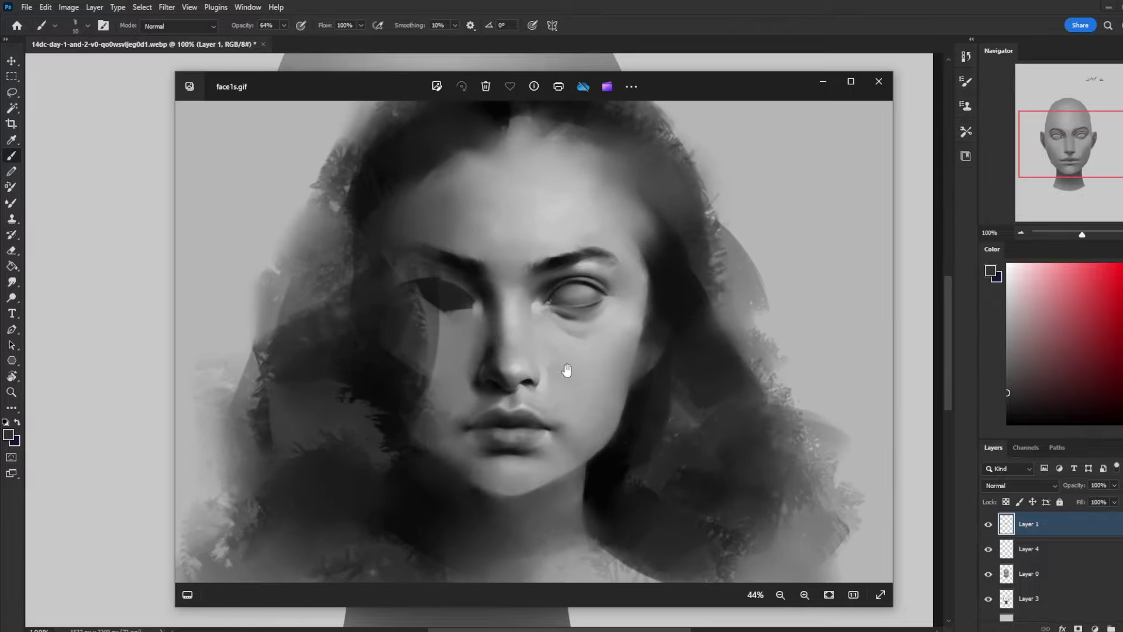
{"action": "right_click", "coordinate": [580, 287]}
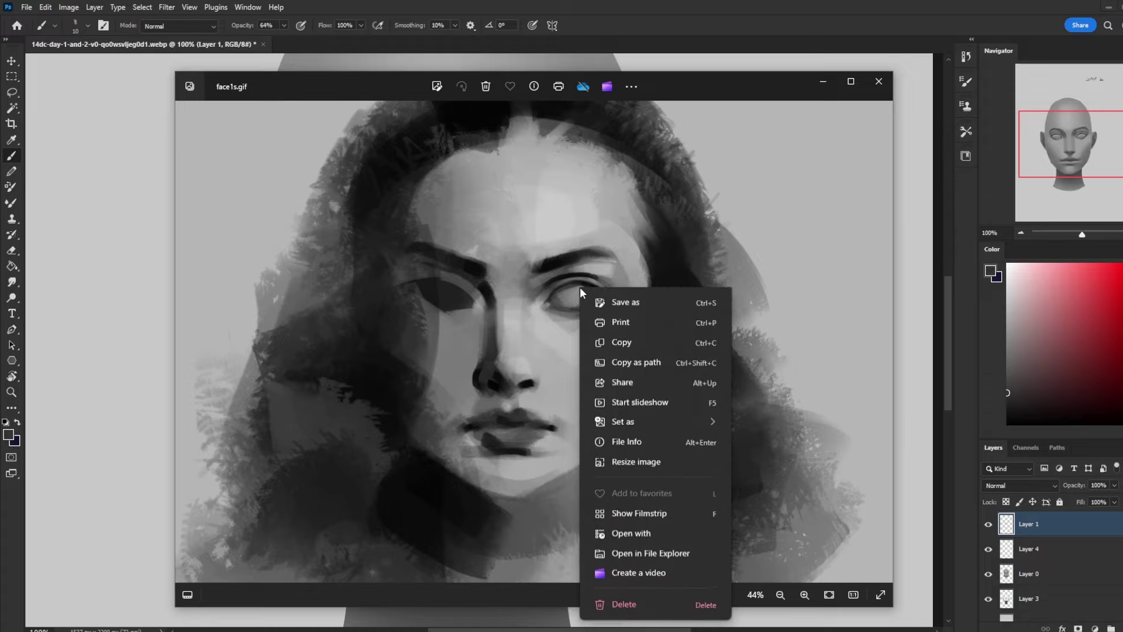
{"action": "left_click", "coordinate": [728, 220]}
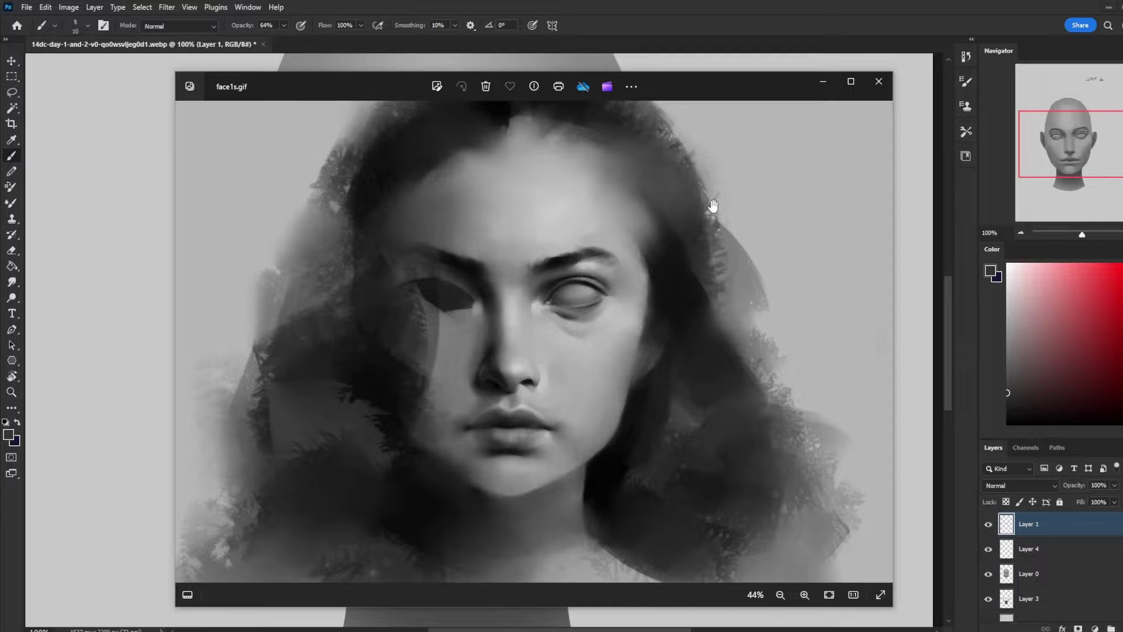
{"action": "left_click", "coordinate": [879, 83]}
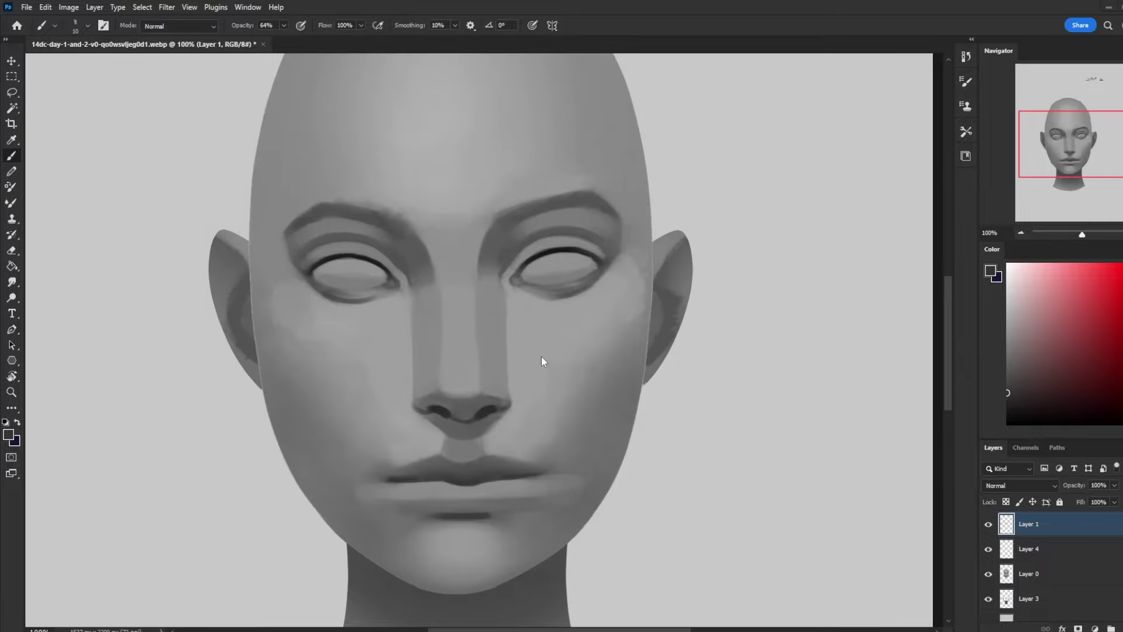
Paint a mid-grey shadow beneath the cheekbone on the face's left side at 64% brush opacity, using greys sampled from the portrait
{"action": "key", "text": "ctrl+minus"}
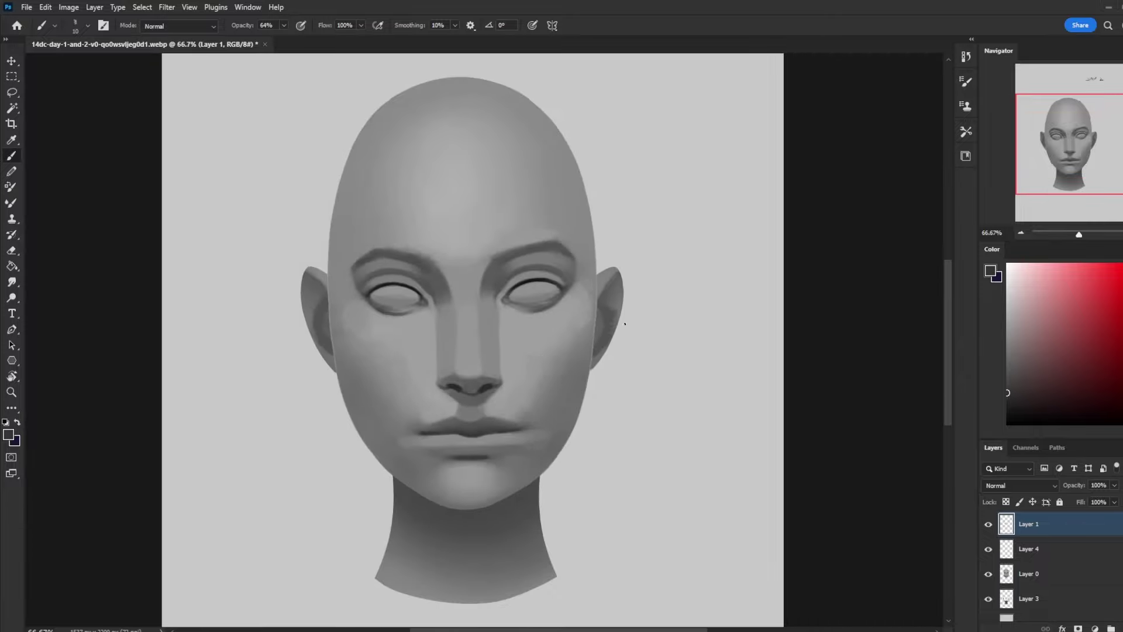
{"action": "left_click", "coordinate": [410, 351], "text": "alt"}
{"action": "left_click", "coordinate": [571, 431], "text": "alt"}
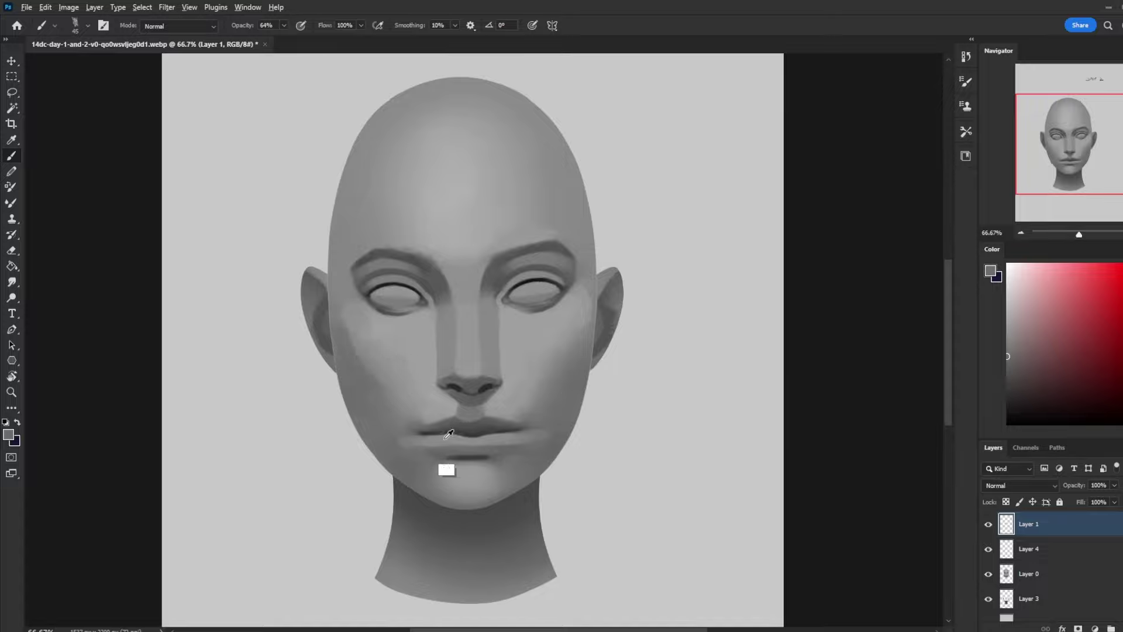
{"action": "left_click", "coordinate": [445, 421], "text": "alt"}
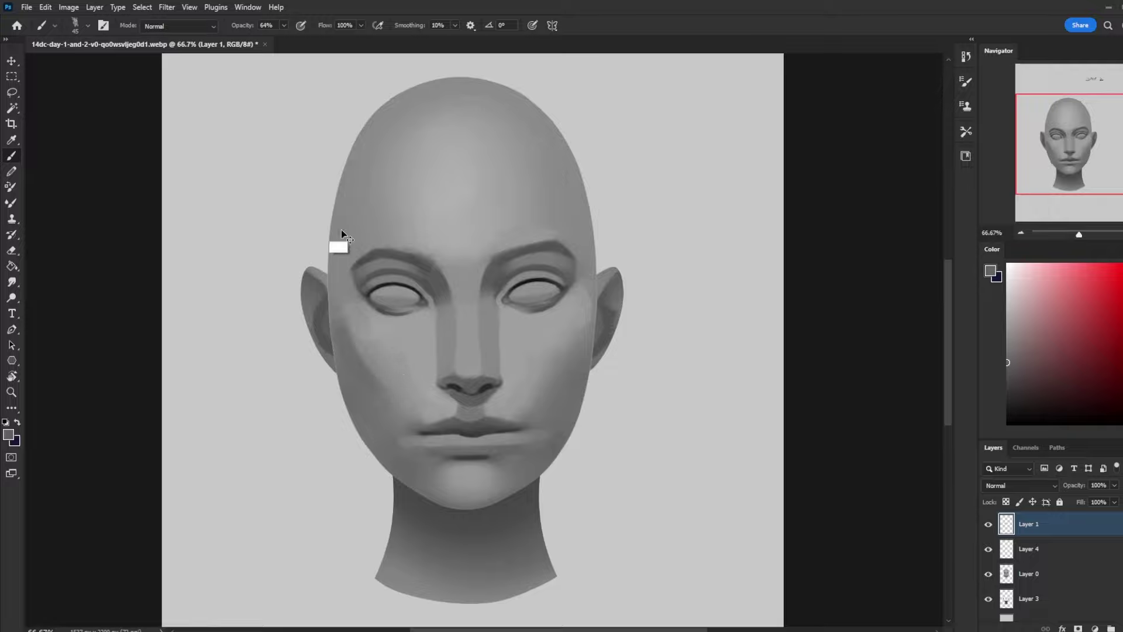
Check Layer 1 by toggling its visibility, move it below Layer 4 and merge it down into Layer 0
{"action": "left_click", "coordinate": [1038, 578]}
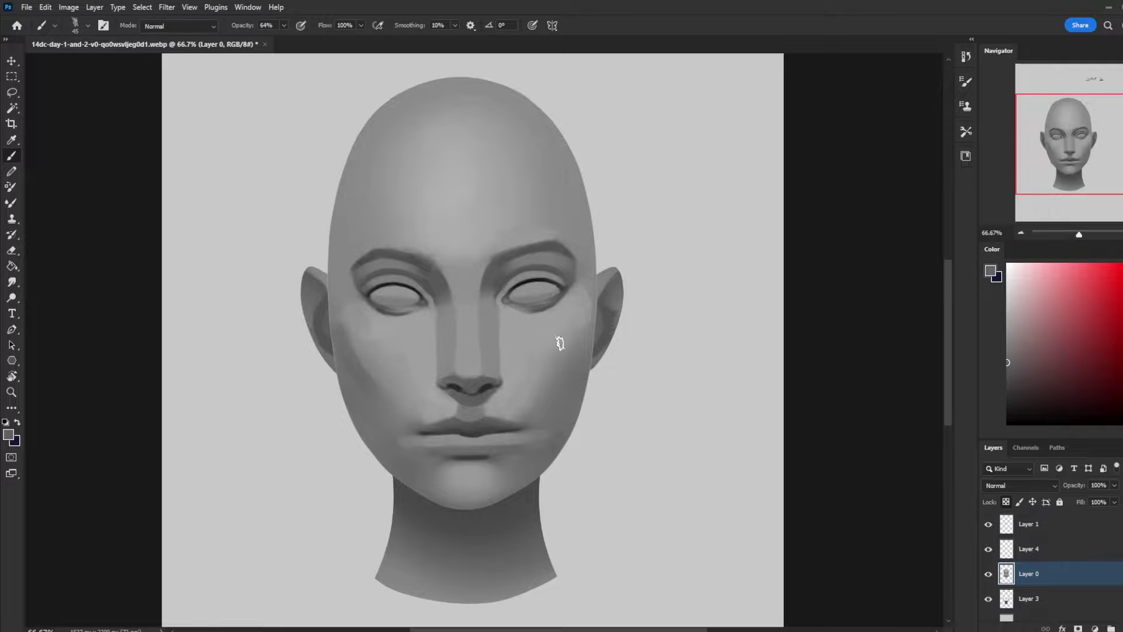
{"action": "left_click", "coordinate": [988, 524]}
{"action": "left_click", "coordinate": [989, 524]}
{"action": "left_click_drag", "start_coordinate": [1080, 531], "coordinate": [1070, 559]}
{"action": "right_click", "coordinate": [1070, 557]}
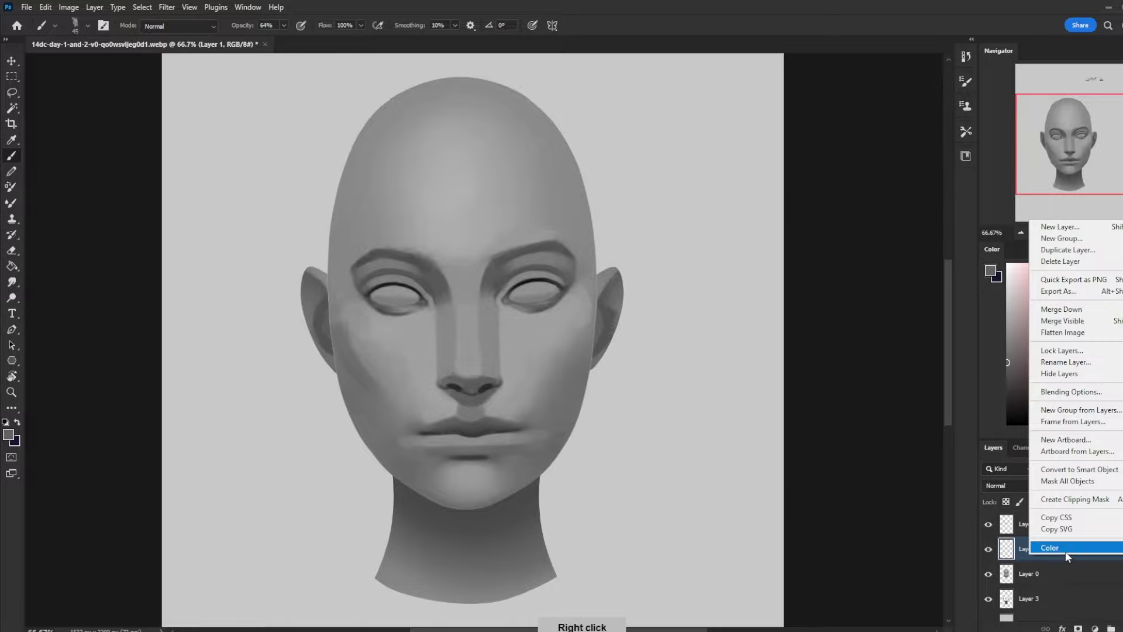
{"action": "left_click", "coordinate": [1073, 309]}
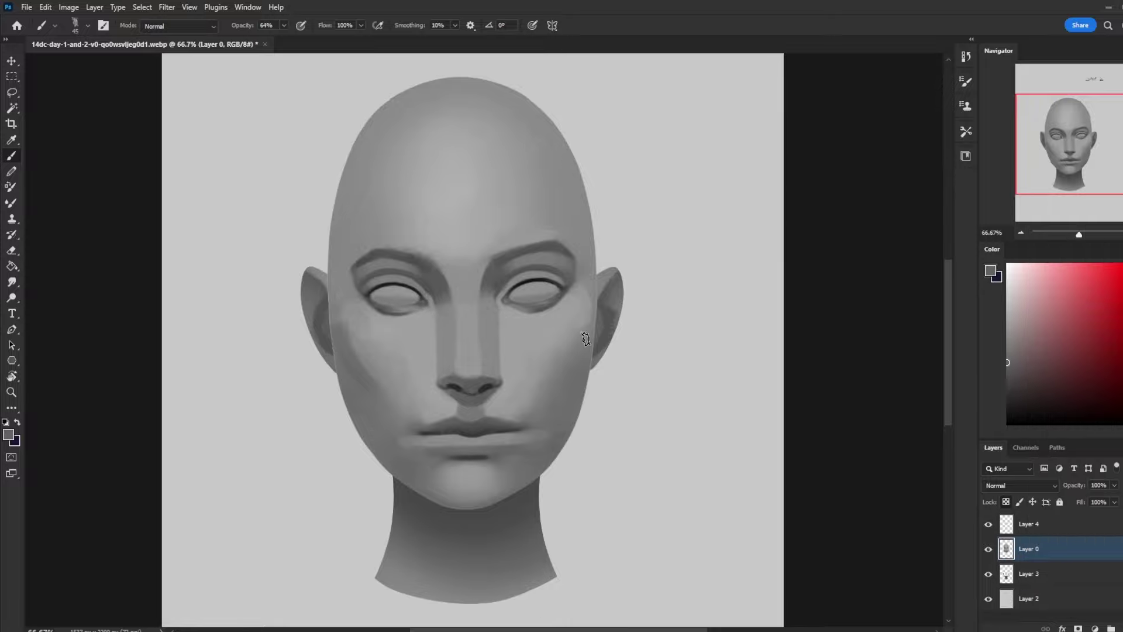
Lower the brush opacity to 30% and paint a sampled-grey shadow beneath the right cheekbone, extending from the ear towards the mouth
{"action": "key", "text": "alt"}
{"action": "left_click", "coordinate": [608, 323], "text": "alt"}
{"action": "left_click", "coordinate": [283, 25]}
{"action": "left_click_drag", "start_coordinate": [285, 39], "coordinate": [265, 39]}
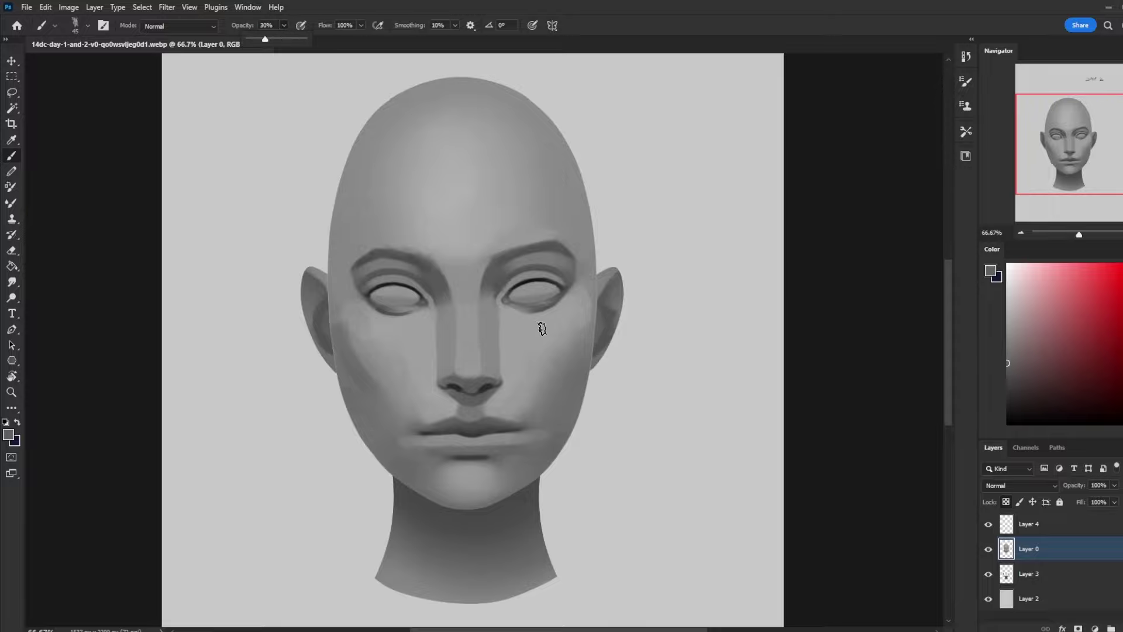
{"action": "left_click_drag", "start_coordinate": [593, 333], "coordinate": [537, 386]}
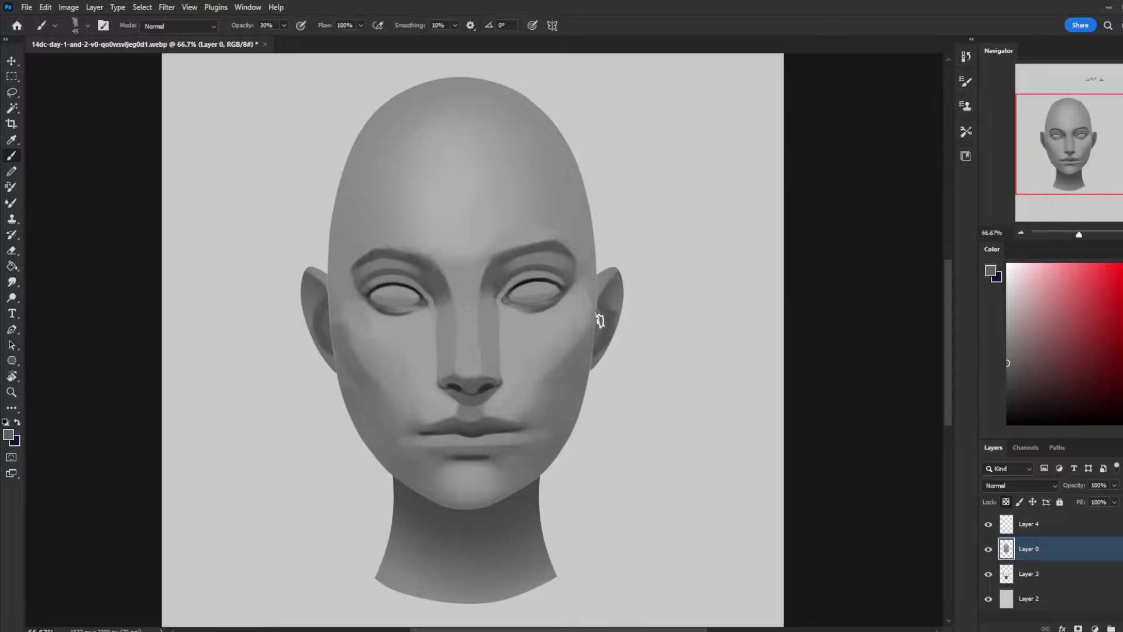
{"action": "left_click", "coordinate": [609, 332], "text": "alt"}
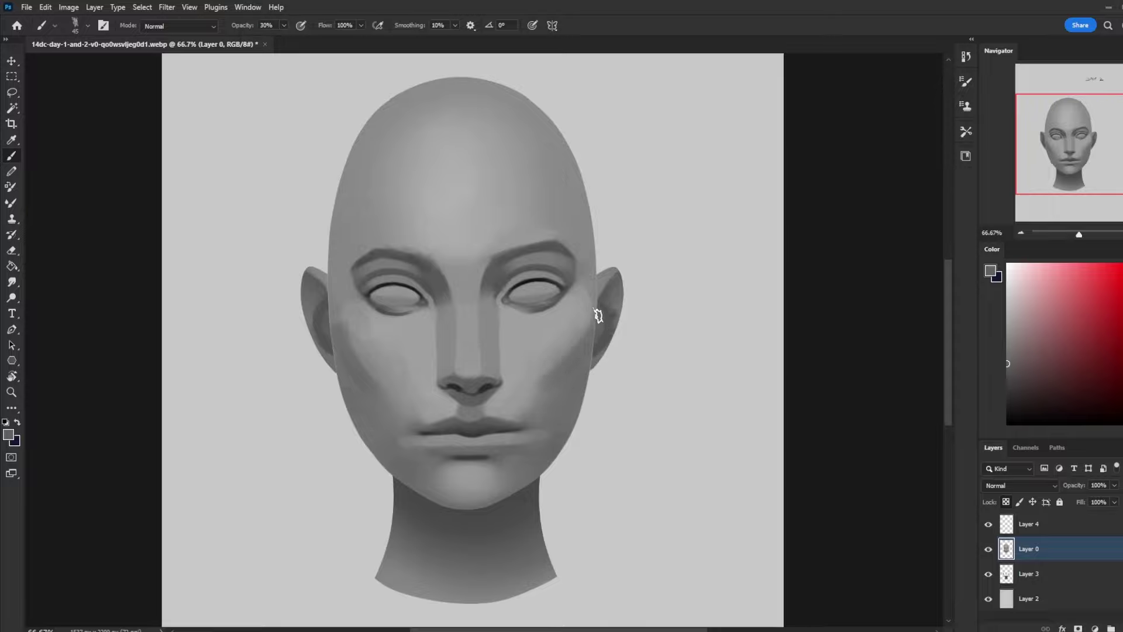
{"action": "left_click", "coordinate": [608, 345], "text": "alt"}
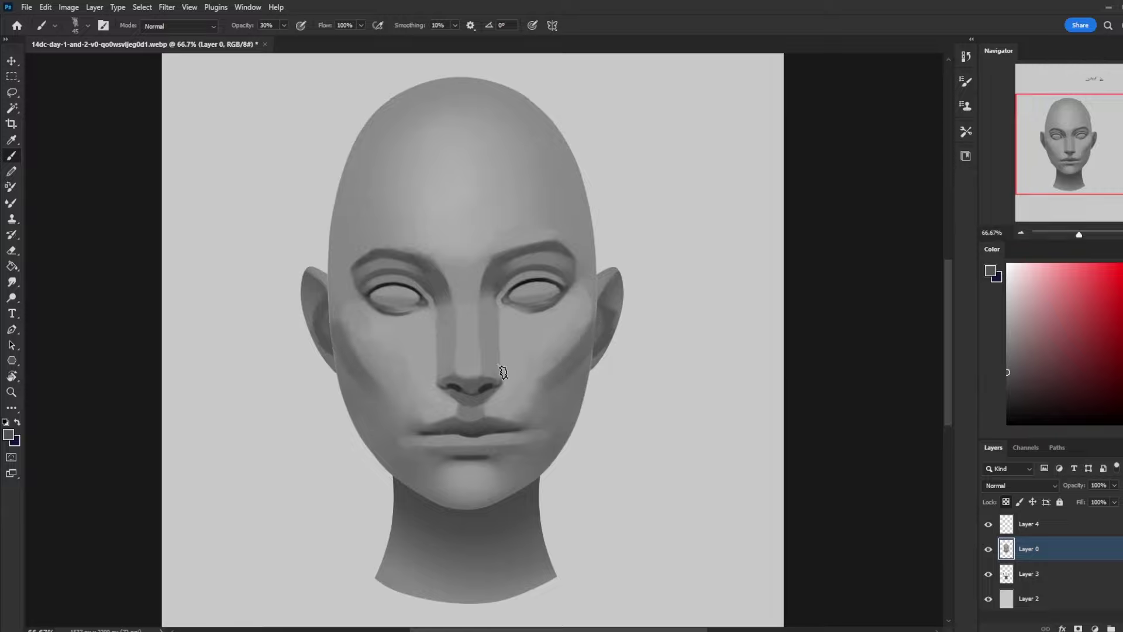
Raise the brush opacity to 49% and refine the cheekbone planes on both sides with lighter greys sampled from the face
{"action": "left_click", "coordinate": [284, 27]}
{"action": "left_click", "coordinate": [295, 40]}
{"action": "key", "text": "ctrl+minus"}
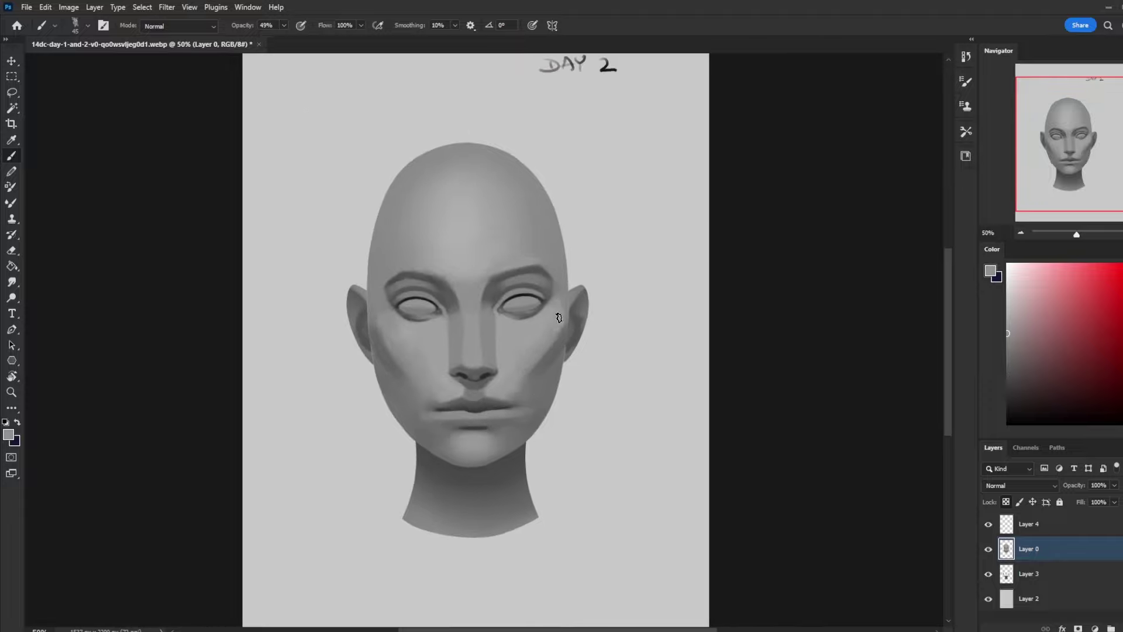
{"action": "left_click", "coordinate": [384, 342], "text": "alt"}
{"action": "left_click", "coordinate": [541, 350], "text": "alt"}
{"action": "mouse_move", "coordinate": [539, 368]}
{"action": "left_mouse_down"}
{"action": "mouse_move", "coordinate": [552, 349]}
{"action": "mouse_move", "coordinate": [536, 367]}
{"action": "left_mouse_up"}
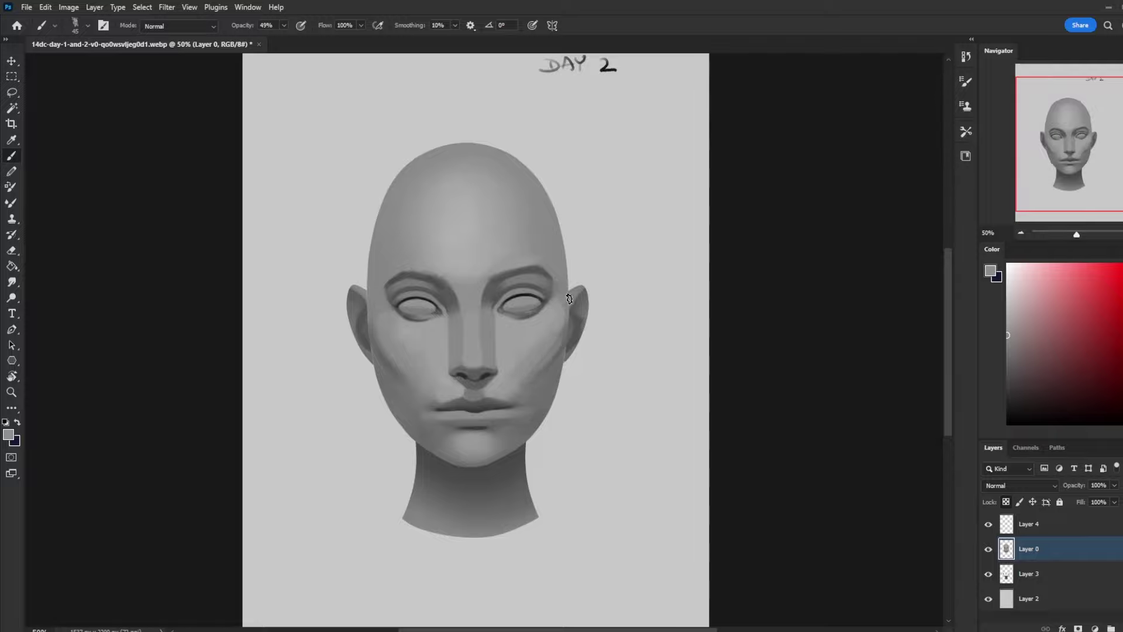
{"action": "left_click", "coordinate": [525, 337], "text": "alt"}
{"action": "left_click", "coordinate": [535, 352], "text": "alt"}
{"action": "left_click", "coordinate": [532, 368], "text": "alt"}
Soften the sides of the forehead with light grey sampled from it, using a size 100 brush at 11% opacity after undoing a stronger temple stroke
{"action": "left_click", "coordinate": [465, 247], "text": "alt"}
{"action": "key", "text": "ctrl+minus"}
{"action": "key", "text": "bracketright"}
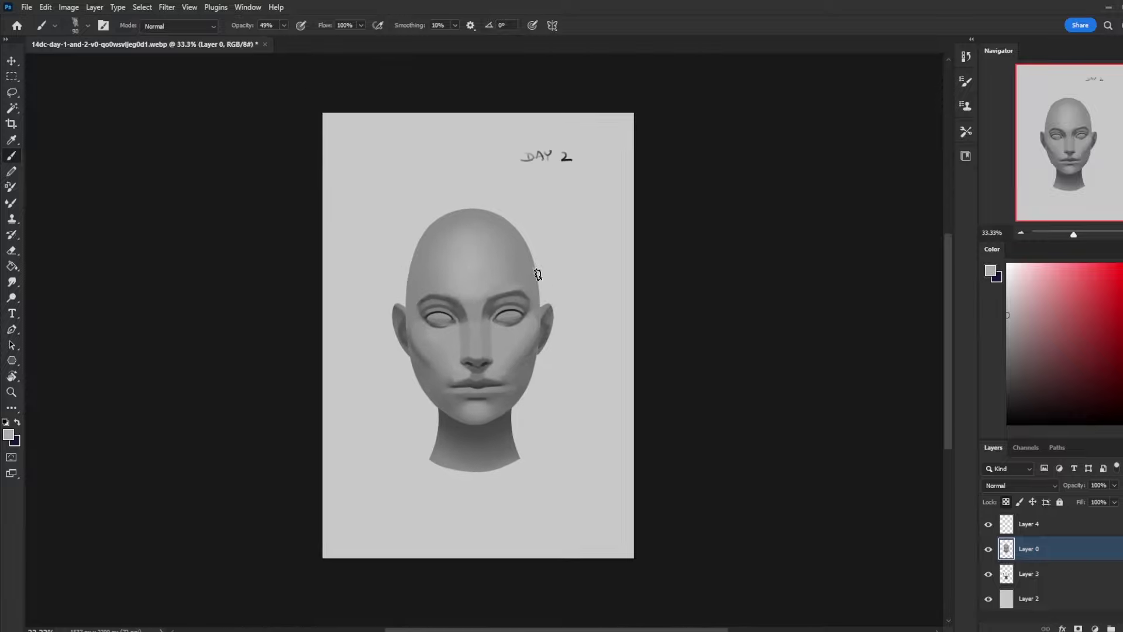
{"action": "key", "text": "bracketright"}
{"action": "key", "text": "bracketright"}
{"action": "key", "text": "bracketright"}
{"action": "key", "text": "bracketright"}
{"action": "key", "text": "bracketright"}
{"action": "left_click_drag", "start_coordinate": [536, 275], "coordinate": [531, 283]}
{"action": "key", "text": "ctrl+z"}
{"action": "left_click", "coordinate": [283, 25]}
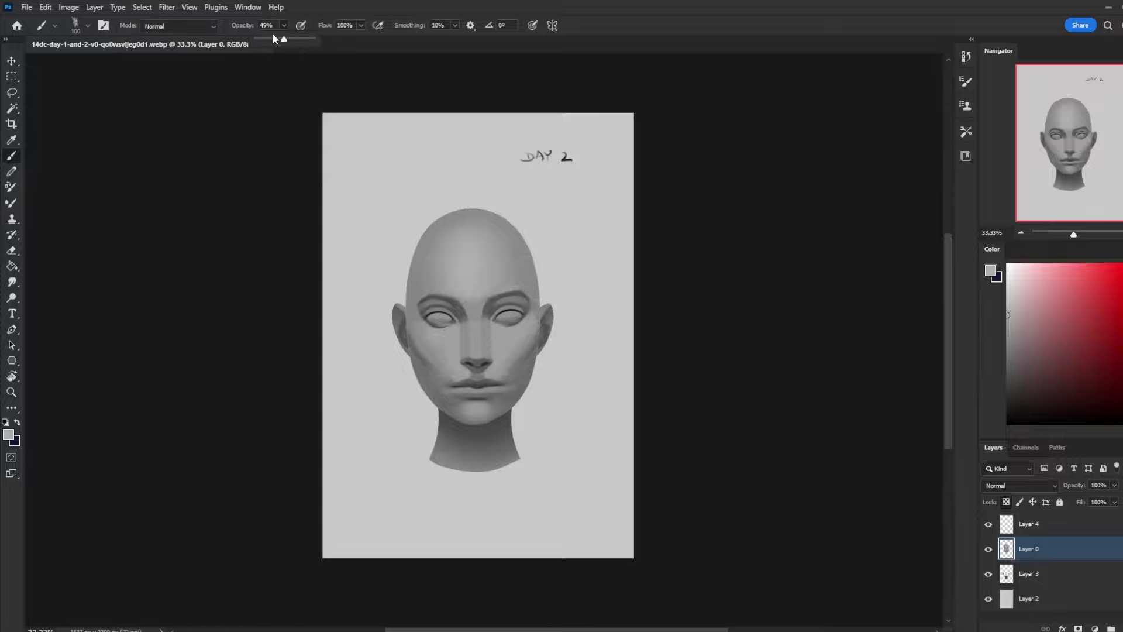
{"action": "left_click_drag", "start_coordinate": [273, 38], "coordinate": [262, 39]}
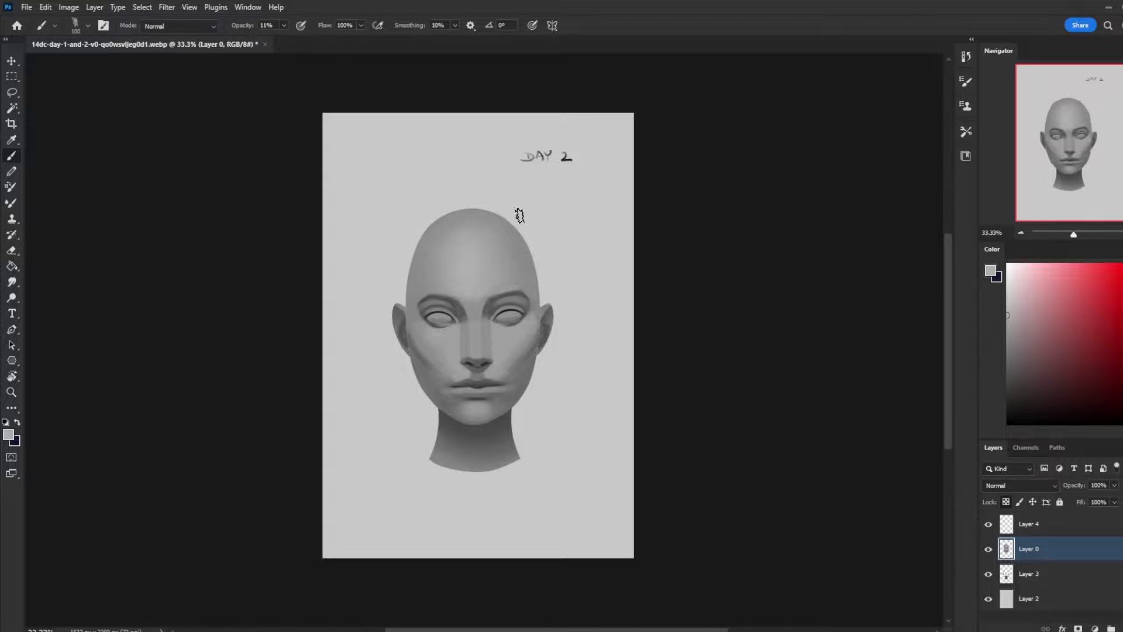
{"action": "key", "text": "alt"}
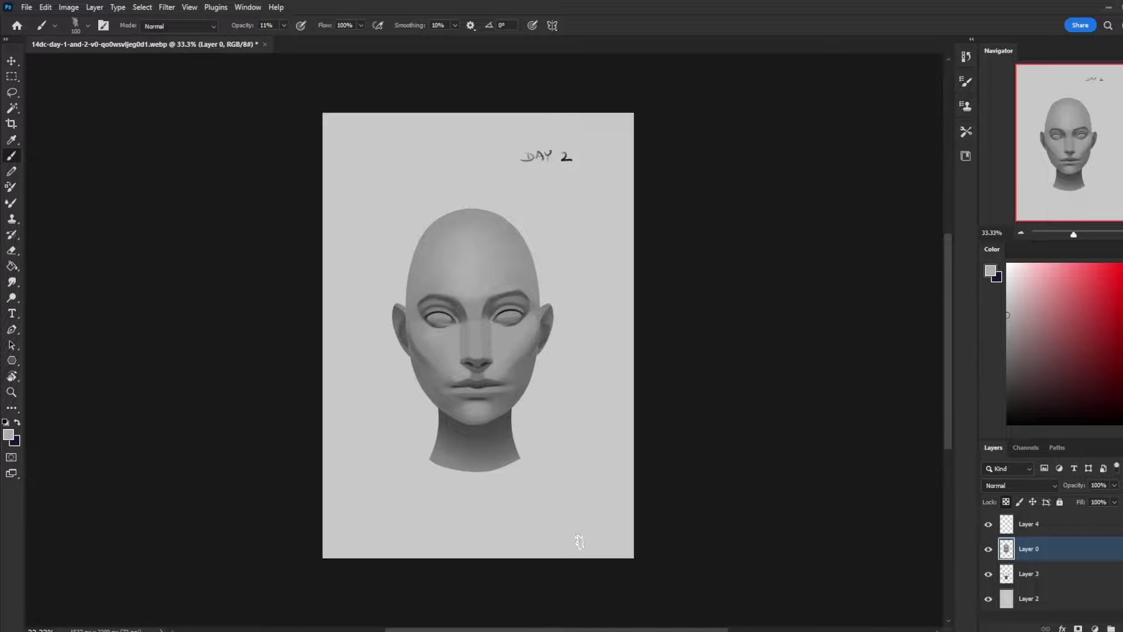
Blend the shadows below both cheekbones into the surrounding skin with sampled greys and the size 100 brush at 11% opacity
{"action": "left_click", "coordinate": [504, 404], "text": "alt"}
{"action": "left_click", "coordinate": [528, 377], "text": "alt"}
{"action": "key", "text": "ctrl+plus"}
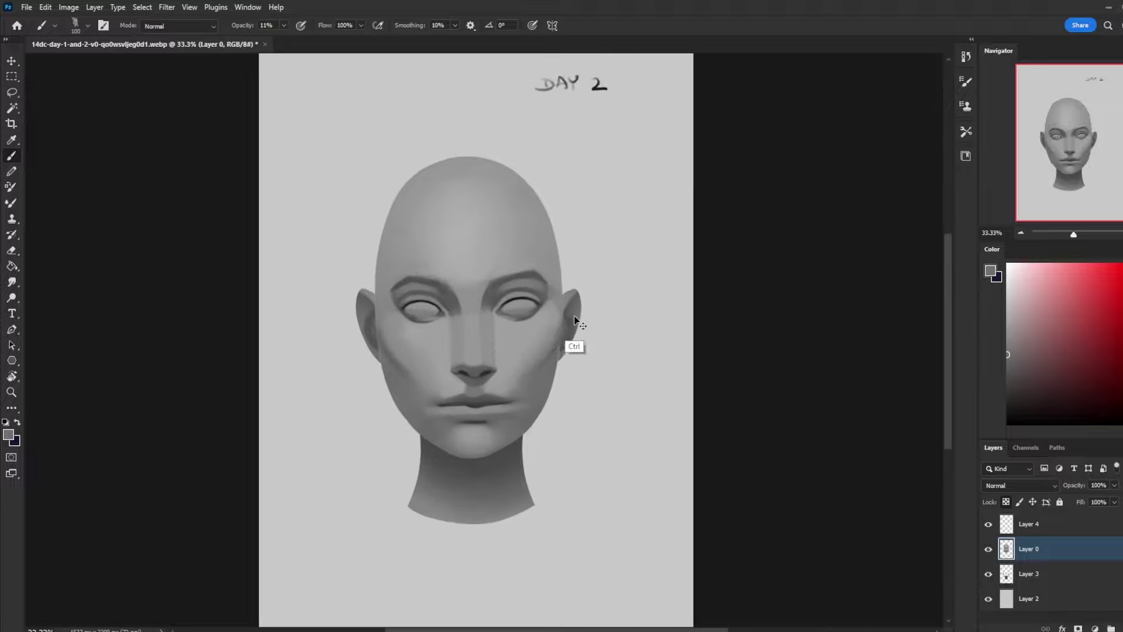
{"action": "key", "text": "ctrl+plus"}
{"action": "key", "text": "ctrl+plus"}
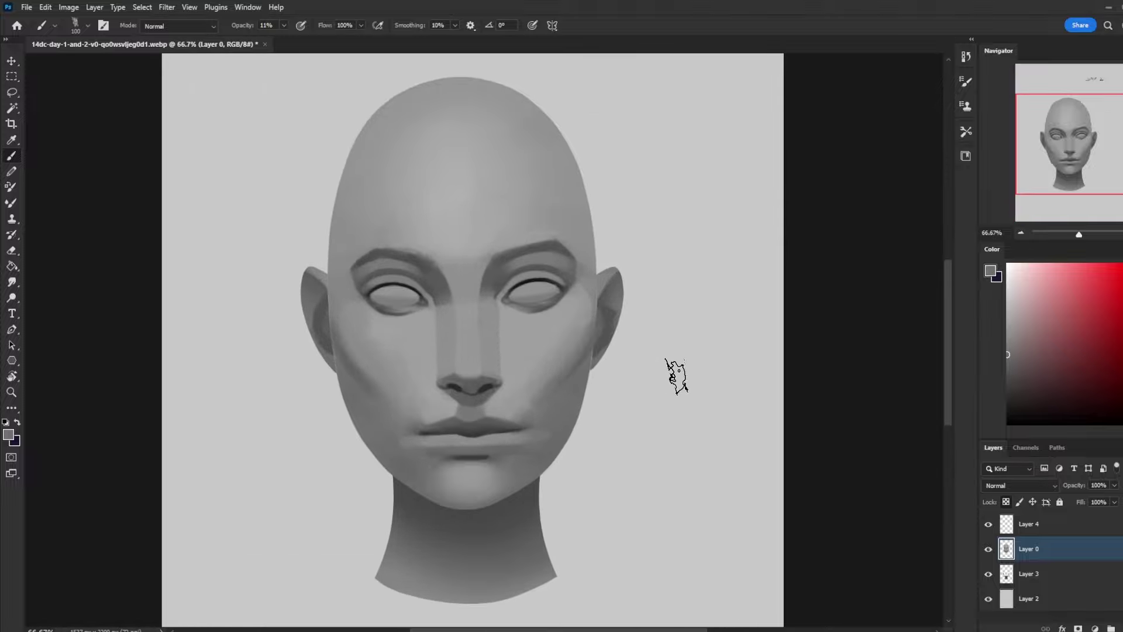
{"action": "left_click", "coordinate": [568, 361], "text": "alt"}
{"action": "left_click", "coordinate": [394, 420], "text": "alt"}
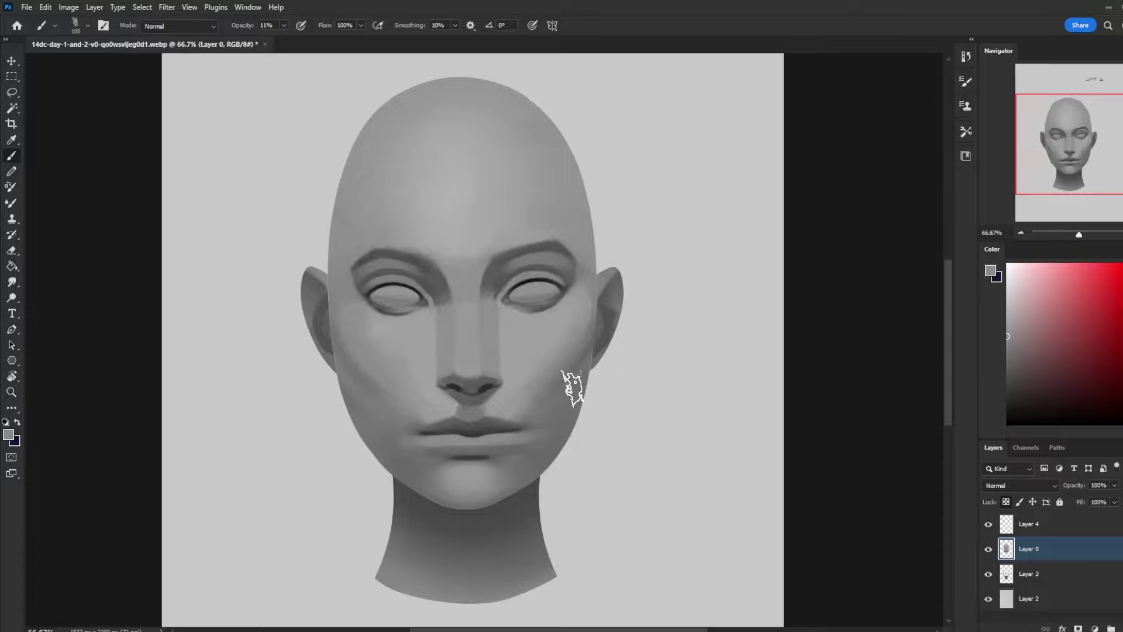
{"action": "left_click", "coordinate": [530, 389], "text": "alt"}
{"action": "key", "text": "alt"}
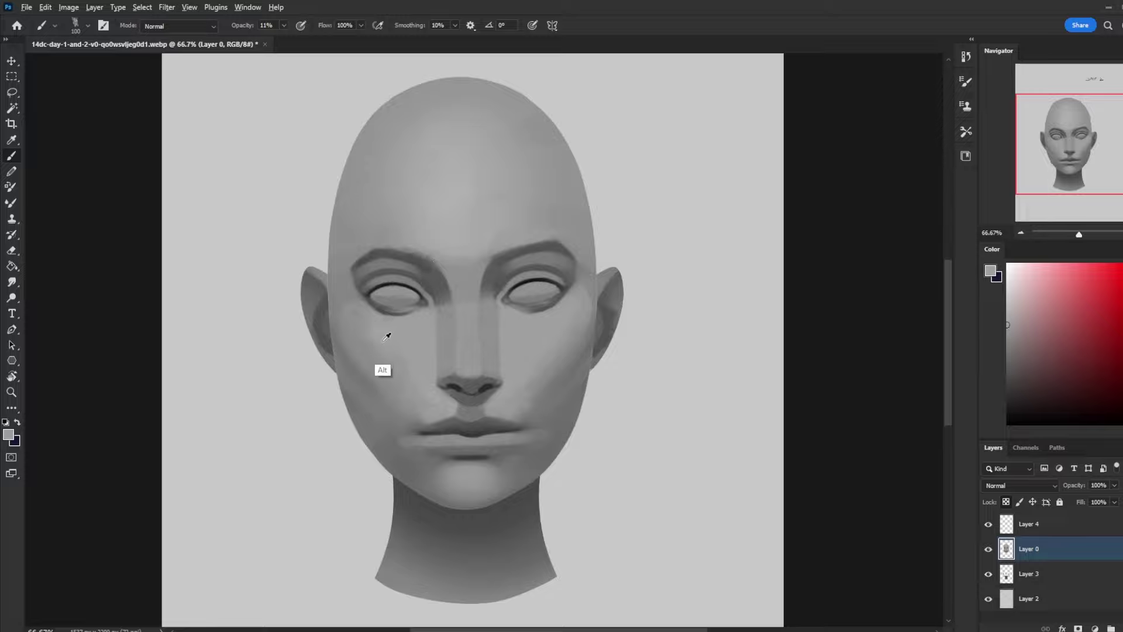
{"action": "left_click", "coordinate": [374, 365], "text": "alt"}
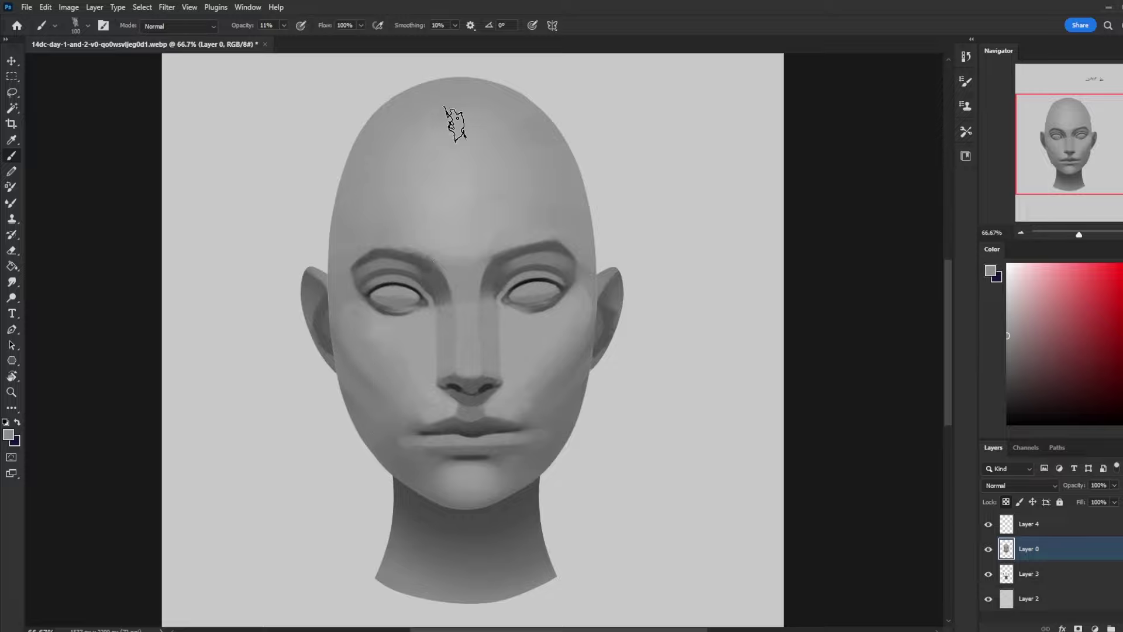
{"action": "left_click", "coordinate": [536, 397], "text": "alt"}
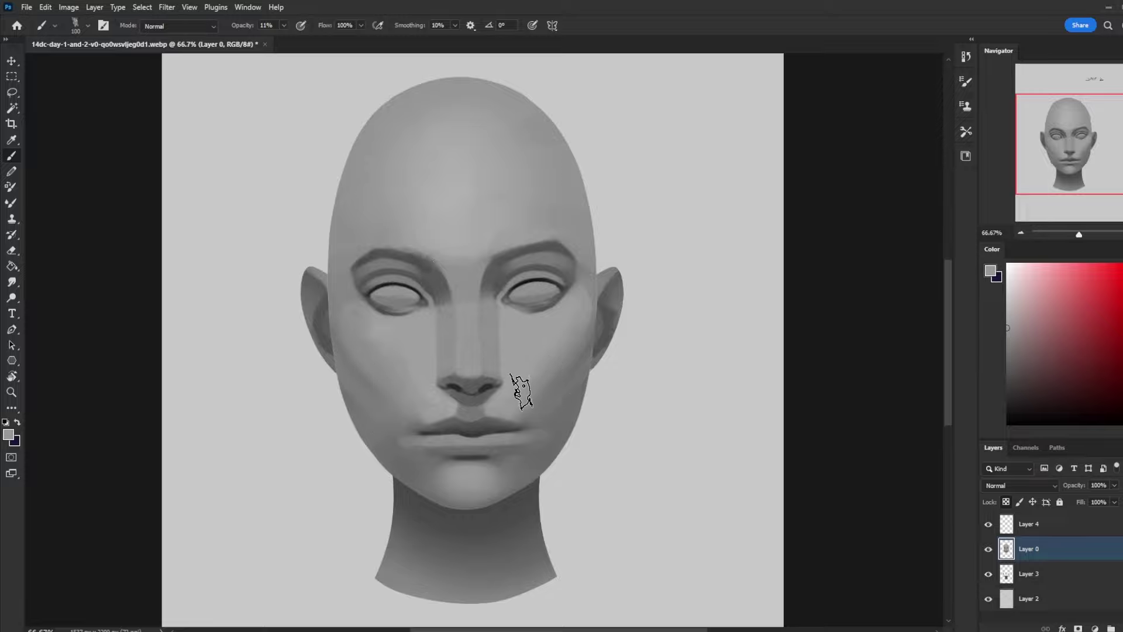
Raise the brush opacity to 23%, reduce its size to 80 and lighten the cheek below the left eye's outer corner
{"action": "left_click", "coordinate": [284, 26]}
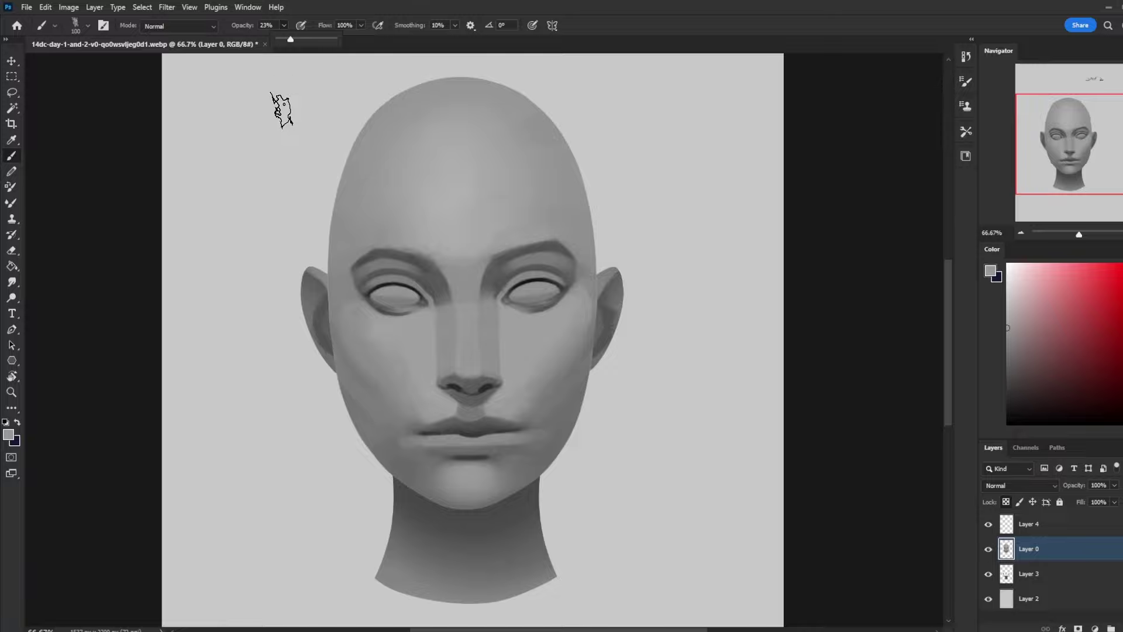
{"action": "key", "text": "["}
{"action": "key", "text": "bracketleft"}
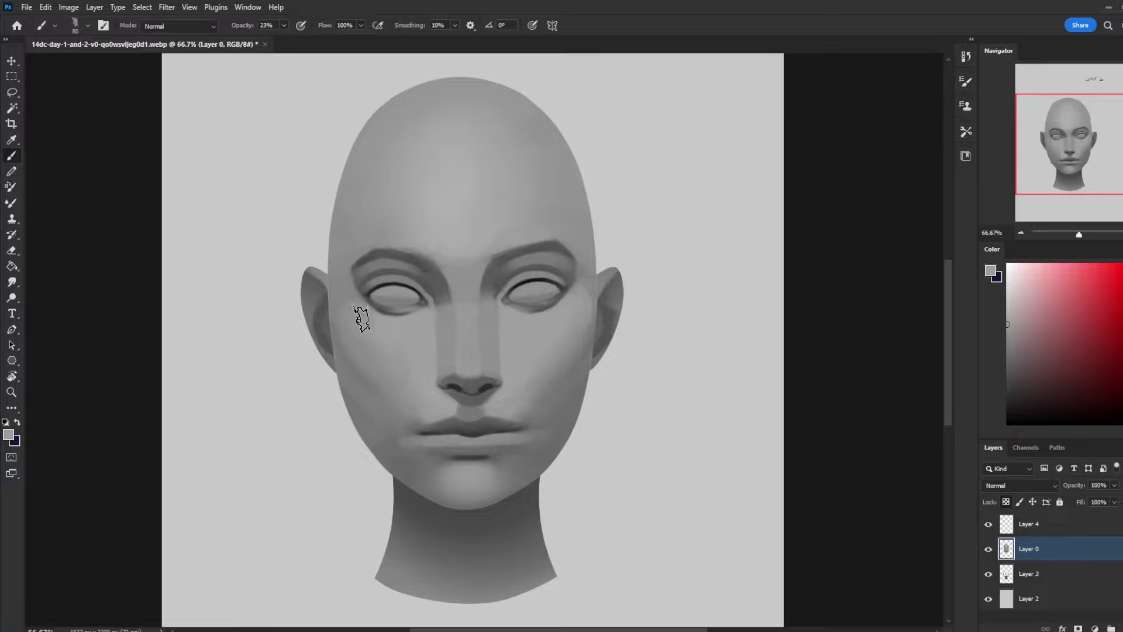
{"action": "left_click", "coordinate": [358, 313], "text": "alt"}
Add a new layer above Layer 0 and draw a tilted red ellipse beside the head with a small brush at 51% opacity
{"action": "left_click_drag", "start_coordinate": [284, 27], "coordinate": [289, 39]}
{"action": "left_click", "coordinate": [651, 245]}
{"action": "key", "text": "bracketleft"}
{"action": "key", "text": "bracketleft"}
{"action": "key", "text": "bracketleft"}
{"action": "key", "text": "bracketleft"}
{"action": "key", "text": "bracketleft"}
{"action": "key", "text": "bracketleft"}
{"action": "key", "text": "bracketleft"}
{"action": "key", "text": "ctrl+shift+alt+n"}
{"action": "left_click", "coordinate": [1121, 288]}
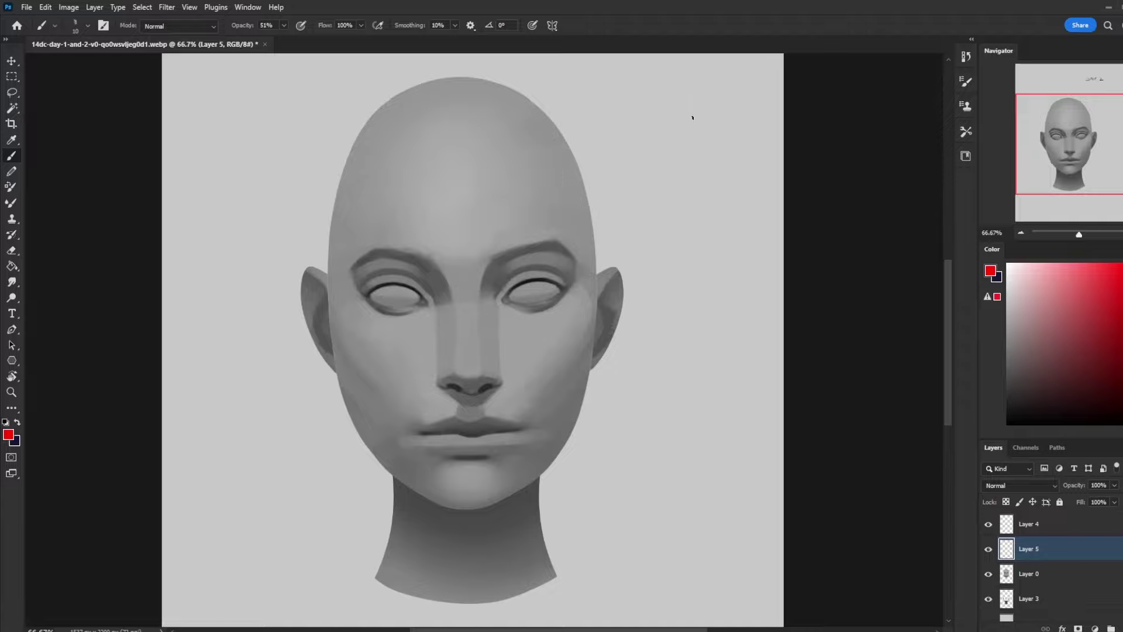
{"action": "mouse_move", "coordinate": [741, 86]}
{"action": "left_mouse_down"}
{"action": "mouse_move", "coordinate": [622, 178]}
{"action": "mouse_move", "coordinate": [745, 88]}
{"action": "mouse_move", "coordinate": [673, 149]}
{"action": "mouse_move", "coordinate": [755, 94]}
{"action": "left_mouse_up"}
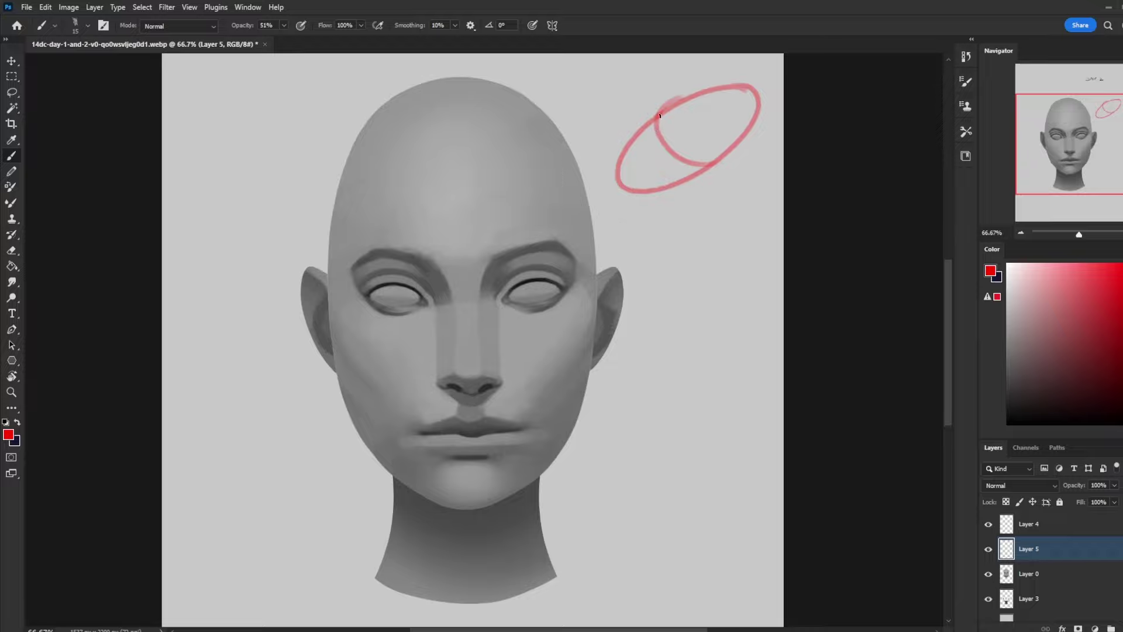
Sketch curves inside the red ellipse, plus overlapping tilted ellipses and direction arrows around the upper side of the head
{"action": "left_click_drag", "start_coordinate": [660, 116], "coordinate": [708, 167]}
{"action": "mouse_move", "coordinate": [750, 82]}
{"action": "left_mouse_down"}
{"action": "mouse_move", "coordinate": [740, 98]}
{"action": "mouse_move", "coordinate": [754, 88]}
{"action": "mouse_move", "coordinate": [659, 123]}
{"action": "mouse_move", "coordinate": [691, 91]}
{"action": "mouse_move", "coordinate": [726, 106]}
{"action": "mouse_move", "coordinate": [684, 87]}
{"action": "mouse_move", "coordinate": [627, 137]}
{"action": "mouse_move", "coordinate": [674, 164]}
{"action": "left_mouse_up"}
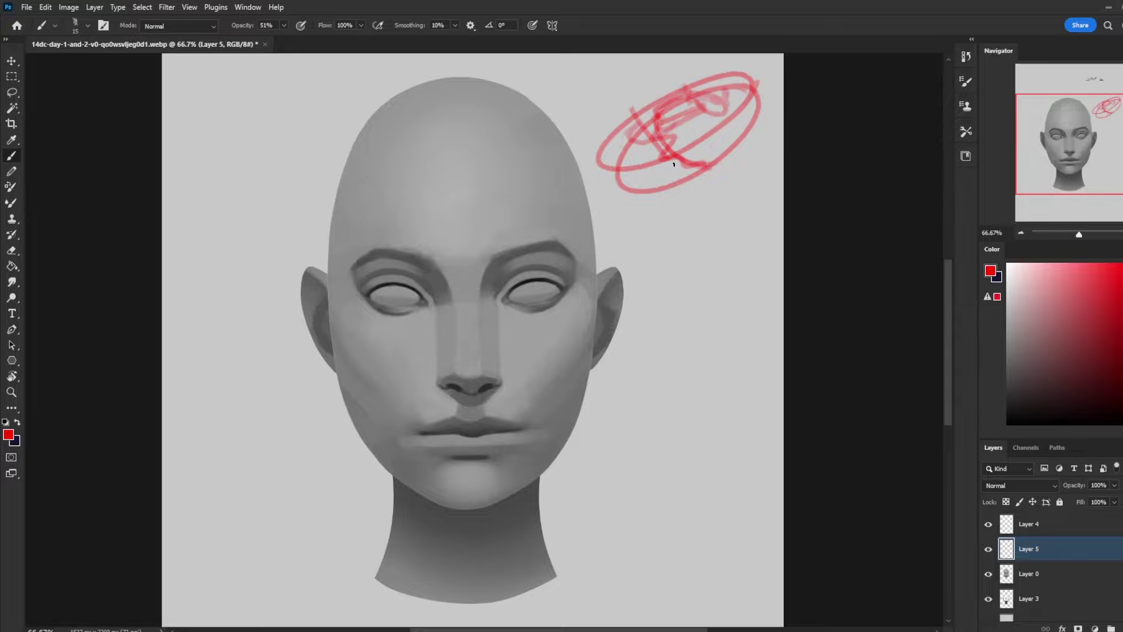
{"action": "mouse_move", "coordinate": [586, 96]}
{"action": "left_mouse_down"}
{"action": "mouse_move", "coordinate": [609, 118]}
{"action": "mouse_move", "coordinate": [614, 109]}
{"action": "left_mouse_up"}
{"action": "left_click_drag", "start_coordinate": [721, 155], "coordinate": [707, 191]}
{"action": "mouse_move", "coordinate": [622, 115]}
{"action": "left_mouse_down"}
{"action": "mouse_move", "coordinate": [624, 154]}
{"action": "mouse_move", "coordinate": [715, 77]}
{"action": "mouse_move", "coordinate": [576, 115]}
{"action": "mouse_move", "coordinate": [634, 90]}
{"action": "mouse_move", "coordinate": [671, 47]}
{"action": "mouse_move", "coordinate": [623, 76]}
{"action": "left_mouse_up"}
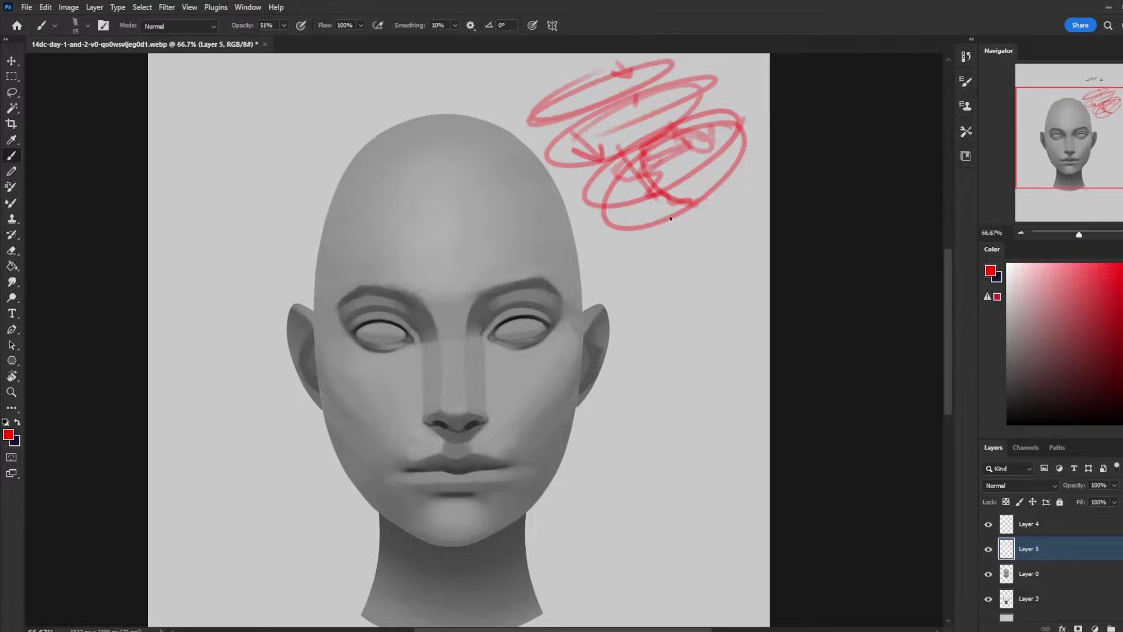
{"action": "left_click_drag", "start_coordinate": [631, 257], "coordinate": [524, 118]}
{"action": "mouse_move", "coordinate": [565, 57]}
{"action": "left_mouse_down"}
{"action": "mouse_move", "coordinate": [547, 76]}
{"action": "mouse_move", "coordinate": [553, 65]}
{"action": "mouse_move", "coordinate": [479, 91]}
{"action": "mouse_move", "coordinate": [526, 73]}
{"action": "left_mouse_up"}
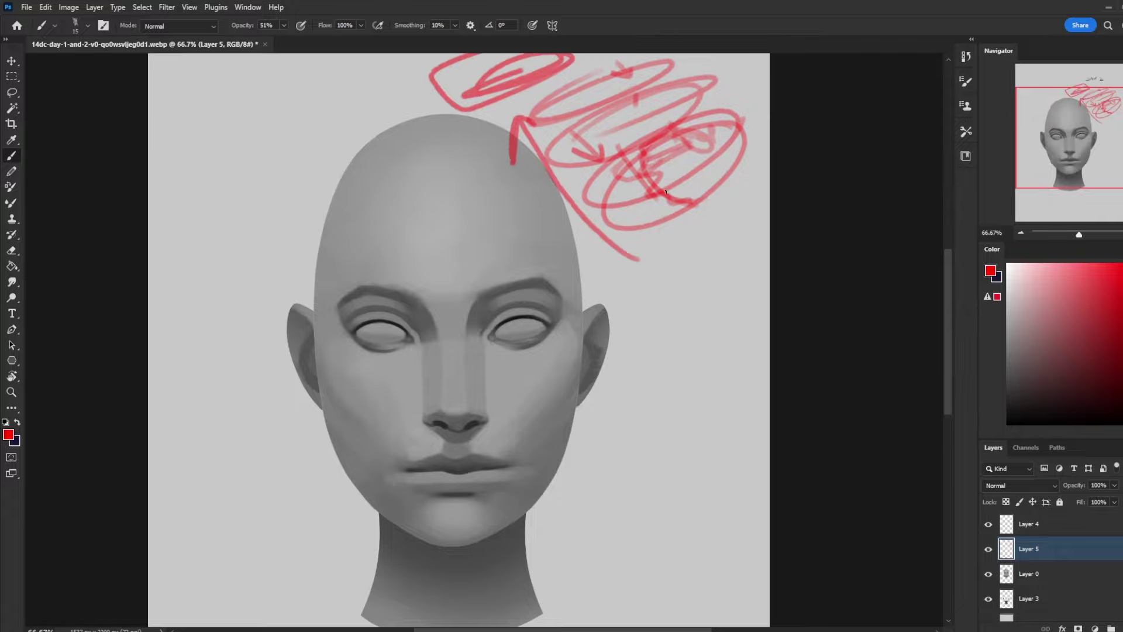
{"action": "mouse_move", "coordinate": [770, 77]}
{"action": "left_mouse_down"}
{"action": "mouse_move", "coordinate": [742, 75]}
{"action": "mouse_move", "coordinate": [731, 96]}
{"action": "left_mouse_up"}
{"action": "mouse_move", "coordinate": [748, 69]}
{"action": "left_mouse_down"}
{"action": "mouse_move", "coordinate": [730, 95]}
{"action": "mouse_move", "coordinate": [761, 92]}
{"action": "mouse_move", "coordinate": [688, 62]}
{"action": "mouse_move", "coordinate": [700, 71]}
{"action": "left_mouse_up"}
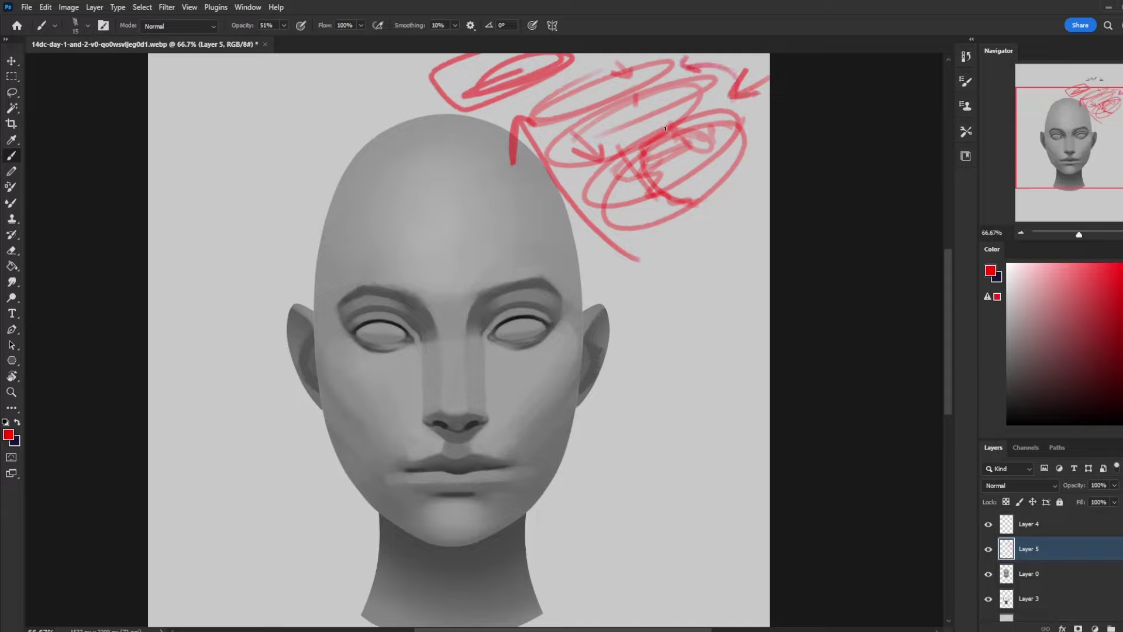
Undo the red sketch strokes back to the first ellipse
{"action": "key", "text": "ctrl+z"}
{"action": "key", "text": "ctrl+z"}
{"action": "key", "text": "ctrl+z"}
{"action": "key", "text": "ctrl+z"}
{"action": "key", "text": "ctrl+z"}
{"action": "key", "text": "ctrl+z"}
{"action": "key", "text": "ctrl+z"}
{"action": "key", "text": "ctrl+z"}
{"action": "key", "text": "ctrl+z"}
{"action": "key", "text": "ctrl+z"}
{"action": "key", "text": "ctrl+z"}
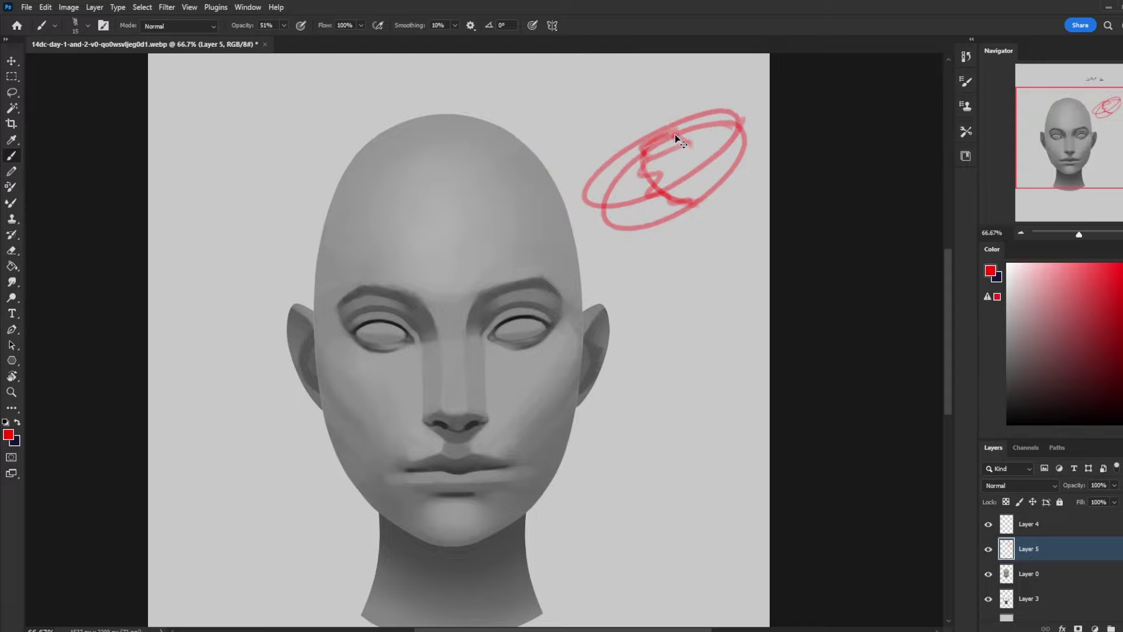
{"action": "key", "text": "ctrl+z"}
{"action": "key", "text": "ctrl+z"}
{"action": "key", "text": "ctrl+z"}
{"action": "key", "text": "ctrl+z"}
{"action": "key", "text": "ctrl+z"}
{"action": "key", "text": "ctrl+z"}
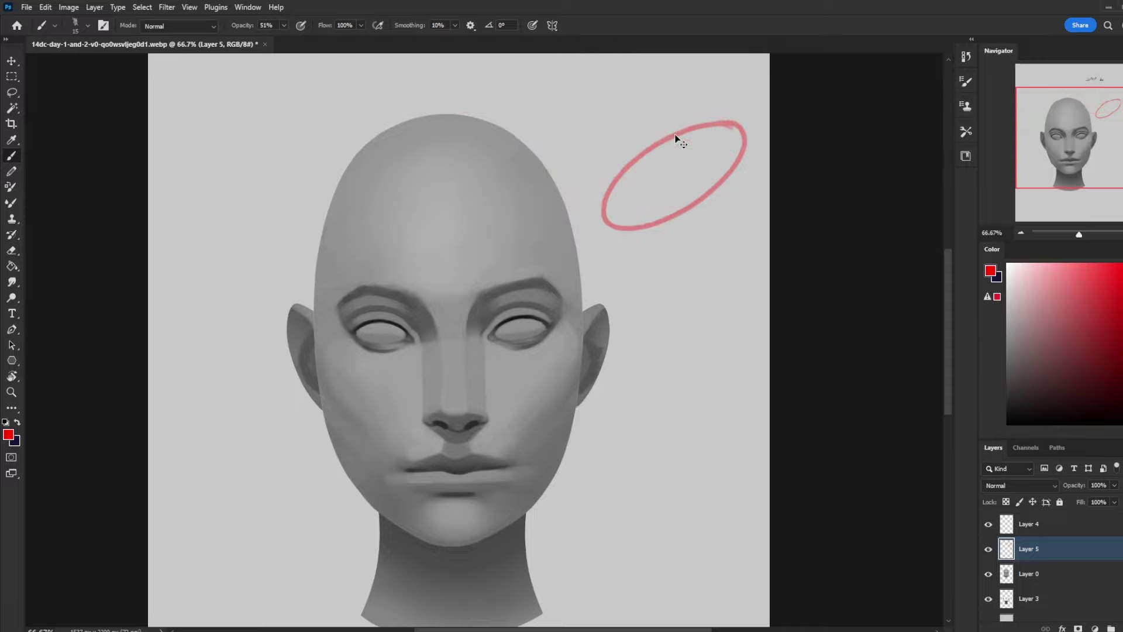
Select Layer 0 and smudge the shading between the inner brows and nose bridge at 2% strength with a 30 px tip
{"action": "key", "text": "ctrl+minus"}
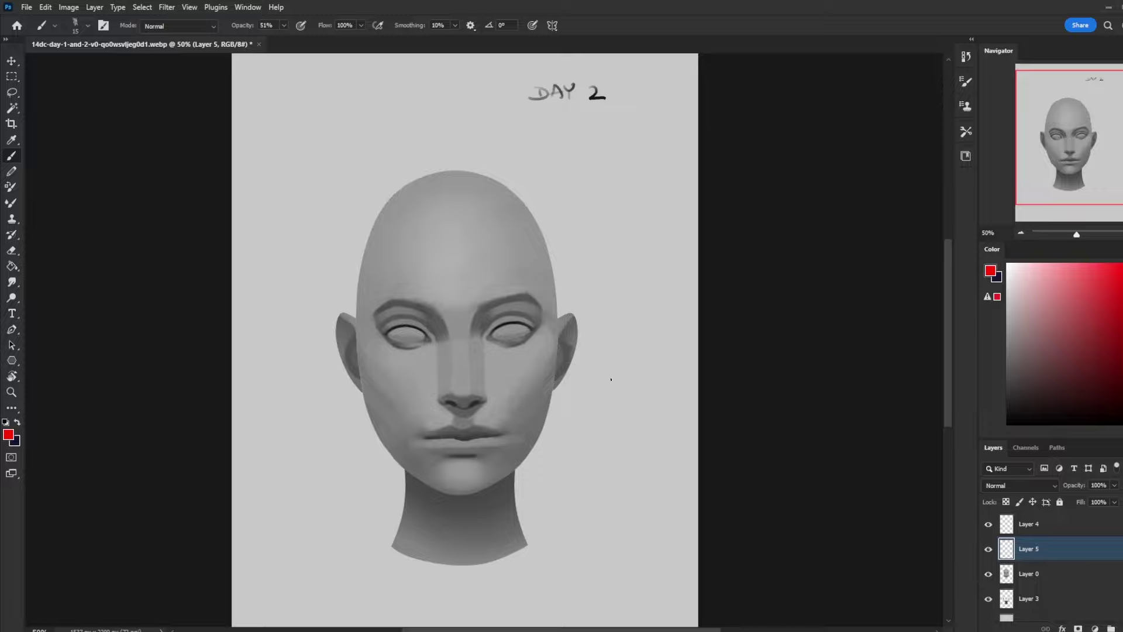
{"action": "left_click_drag", "start_coordinate": [585, 375], "coordinate": [605, 352]}
{"action": "left_click", "coordinate": [1037, 573]}
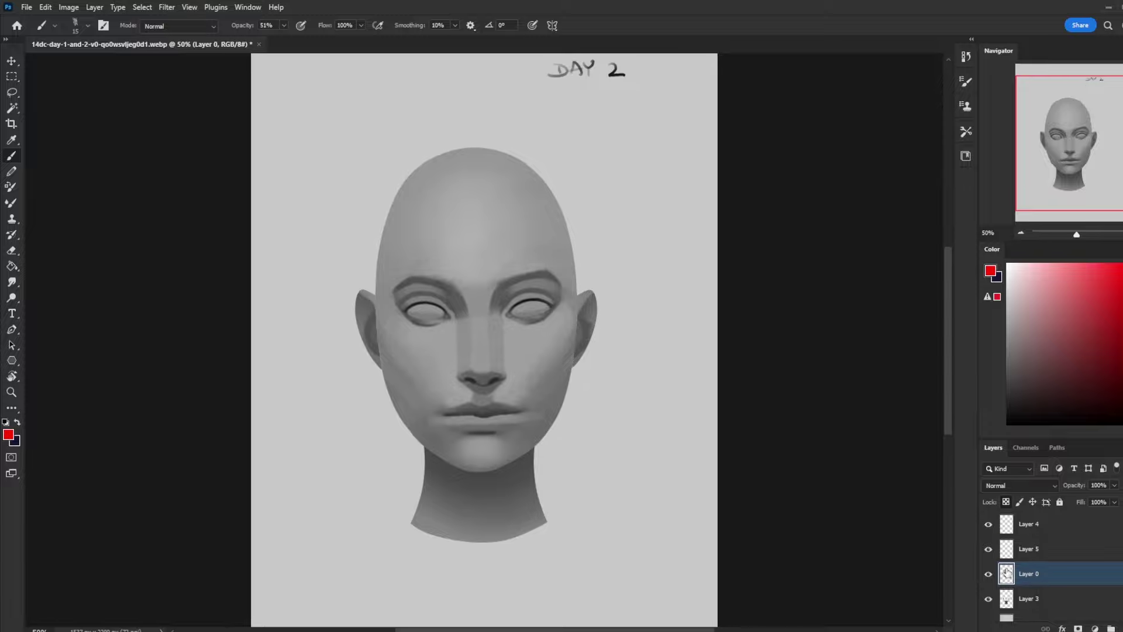
{"action": "left_click", "coordinate": [989, 575]}
{"action": "left_click", "coordinate": [989, 575]}
{"action": "left_click", "coordinate": [12, 281]}
{"action": "key", "text": "ctrl+plus"}
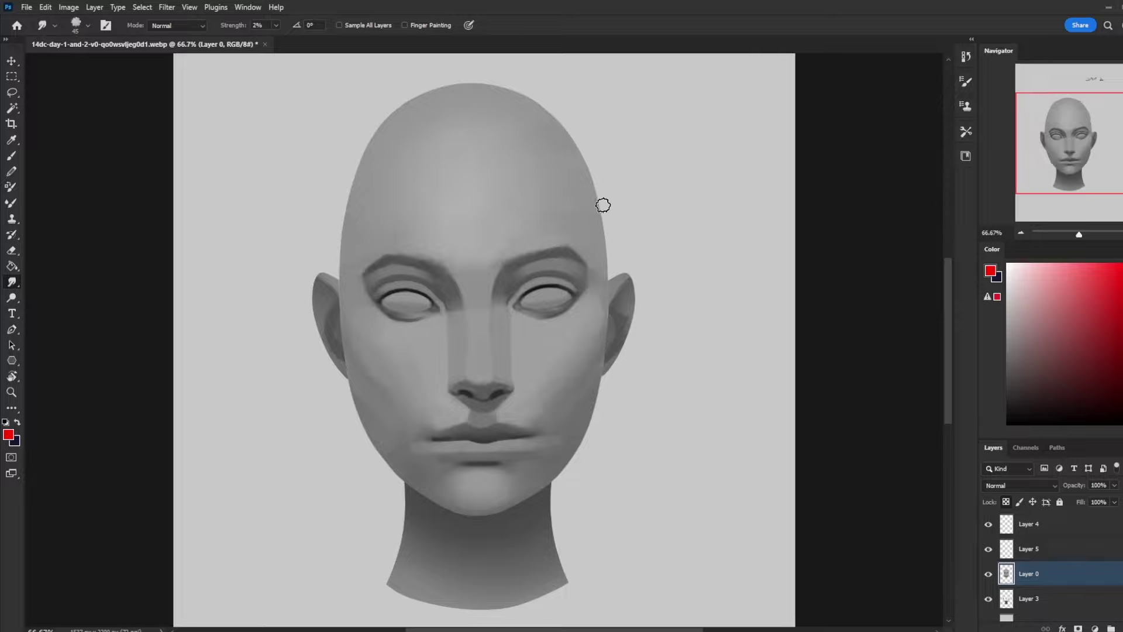
{"action": "key", "text": "ctrl+plus"}
{"action": "key", "text": "bracketleft"}
{"action": "key", "text": "bracketleft"}
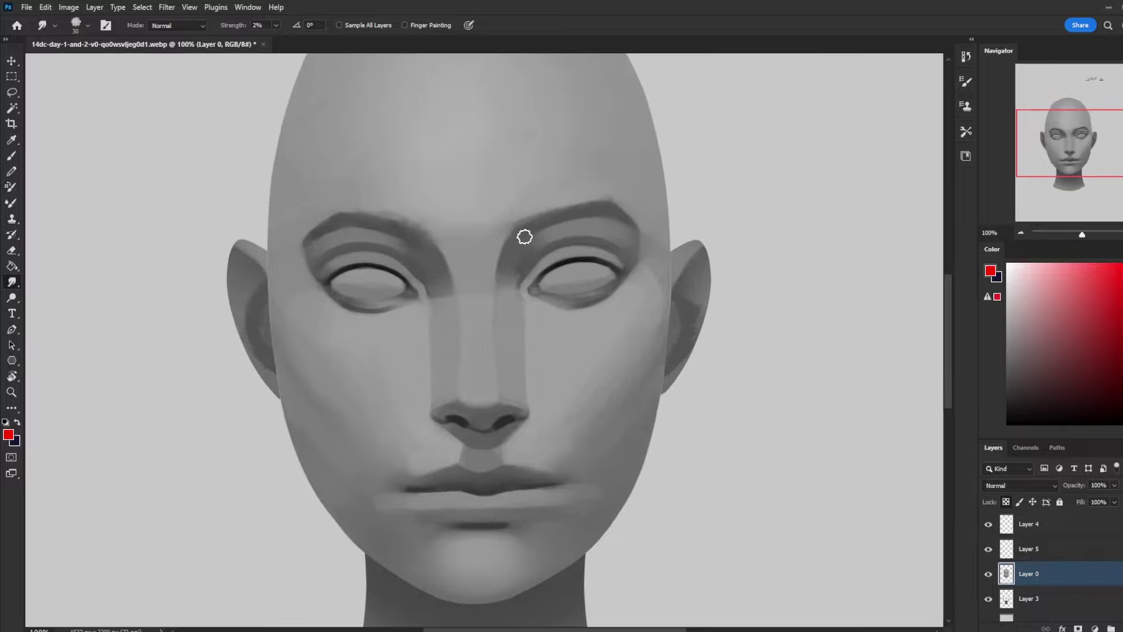
{"action": "key", "text": "bracketleft"}
{"action": "key", "text": "bracketright"}
{"action": "key", "text": "ctrl+minus"}
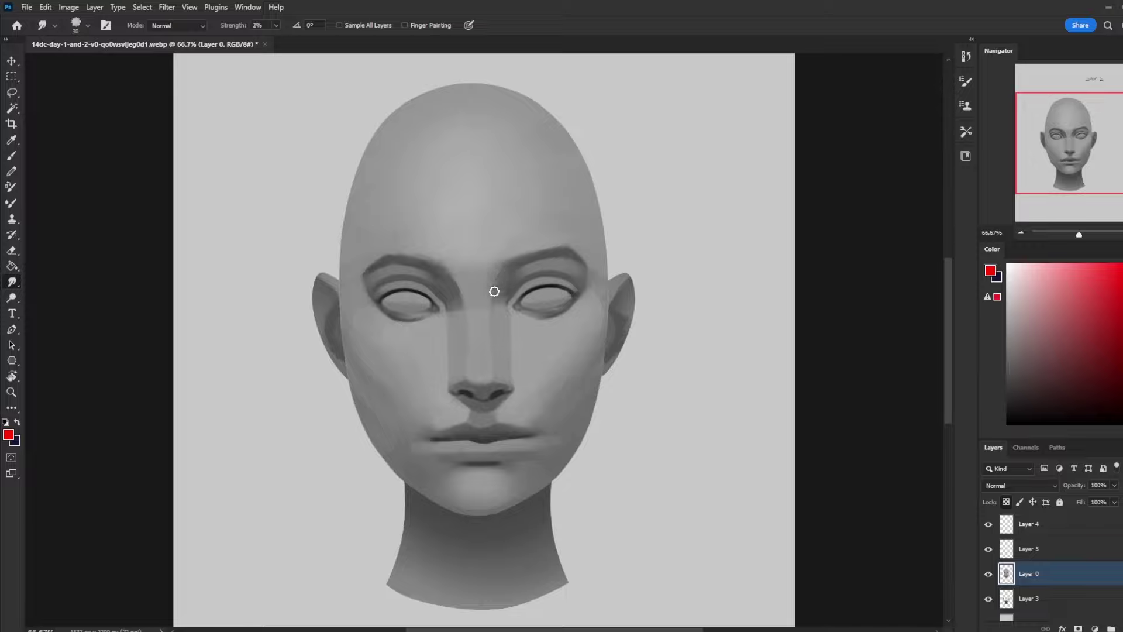
{"action": "key", "text": "bracketleft"}
Raise the smudge strength to 6% and blend the inner brow ends into the nose bridge
{"action": "left_click", "coordinate": [276, 25]}
{"action": "left_click_drag", "start_coordinate": [276, 38], "coordinate": [281, 38]}
{"action": "left_click", "coordinate": [456, 290]}
{"action": "key", "text": "bracketright"}
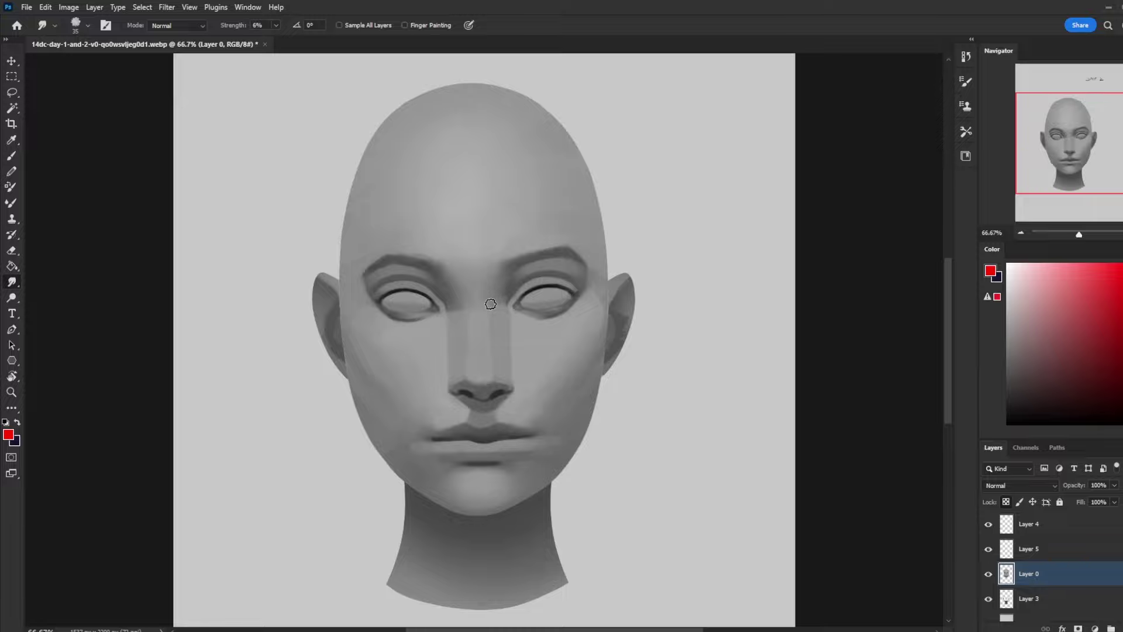
Smudge the hard shadow edges along both sides of the nose and into the adjoining cheeks
{"action": "key", "text": "bracketleft"}
{"action": "key", "text": "bracketleft"}
{"action": "key", "text": "bracketright"}
{"action": "key", "text": "bracketright"}
{"action": "key", "text": "bracketright"}
{"action": "key", "text": "bracketleft"}
{"action": "key", "text": "bracketleft"}
{"action": "key", "text": "bracketleft"}
{"action": "key", "text": "bracketright"}
{"action": "key", "text": "bracketright"}
{"action": "key", "text": "ctrl+minus"}
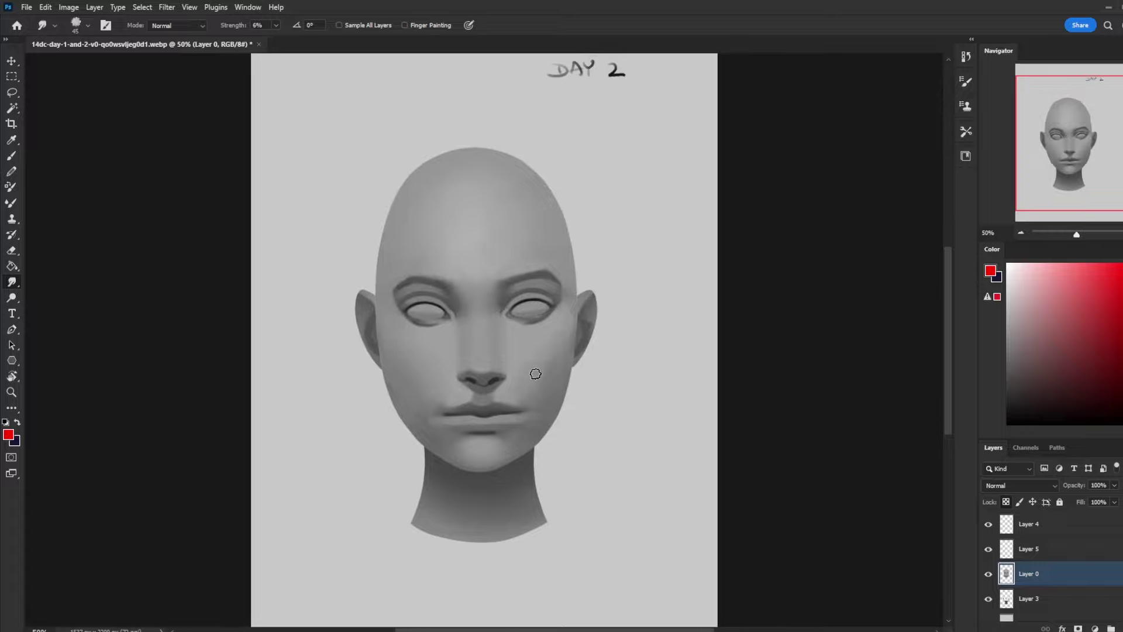
Blend the light band below the lips and the shading around the mouth corners, varying the smudge size
{"action": "key", "text": "bracketleft"}
{"action": "key", "text": "bracketleft"}
{"action": "key", "text": "bracketright"}
{"action": "key", "text": "bracketleft"}
{"action": "key", "text": "bracketleft"}
{"action": "key", "text": "bracketleft"}
{"action": "key", "text": "bracketright"}
{"action": "key", "text": "bracketright"}
Smooth the eyelid and eyeball shading with a 15 px smudge tip, undoing the last two strokes
{"action": "key", "text": "ctrl+plus"}
{"action": "key", "text": "bracketleft"}
{"action": "key", "text": "bracketleft"}
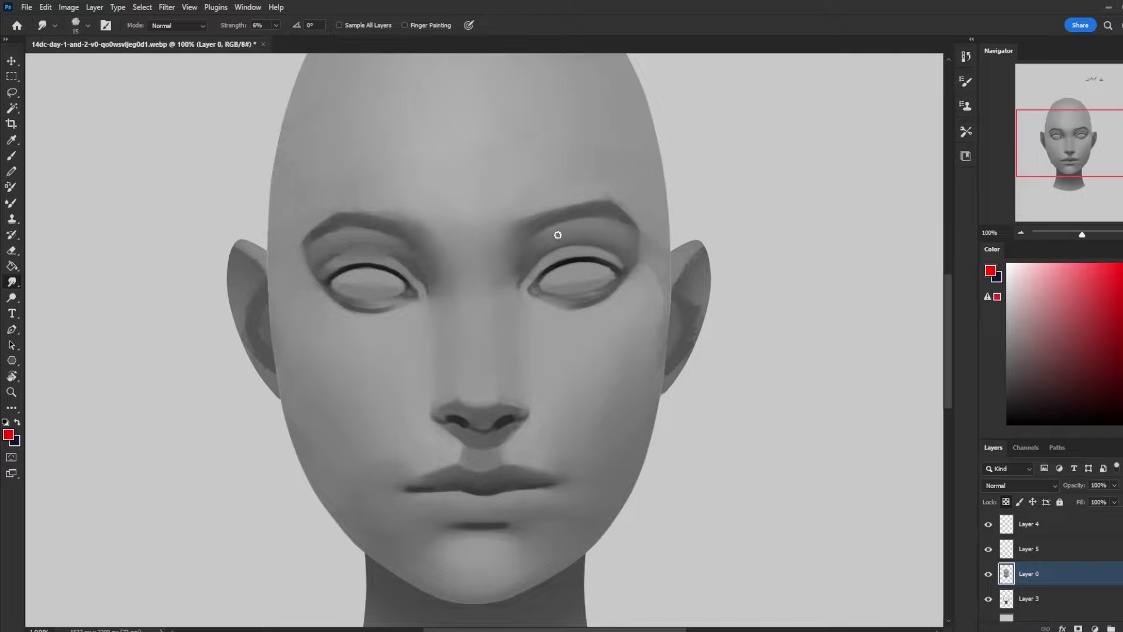
{"action": "key", "text": "ctrl+z"}
{"action": "key", "text": "ctrl+z"}
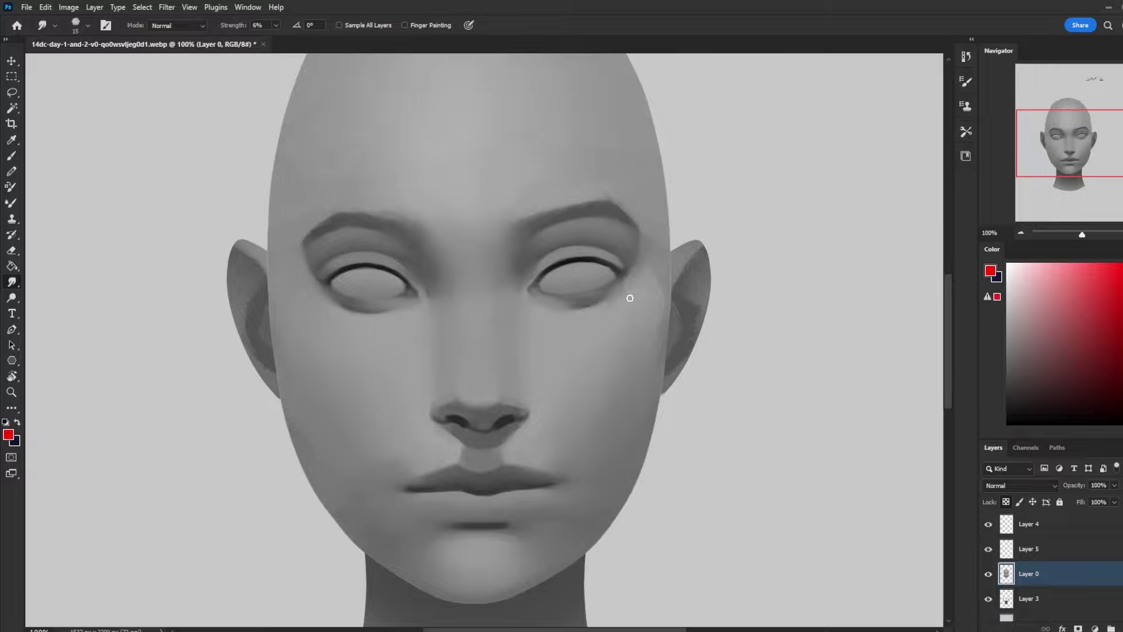
Blend the cheek and temple beside the outer eye corner with a smudge tip of about 35 px
{"action": "key", "text": "ctrl+minus"}
{"action": "key", "text": "bracketright"}
{"action": "key", "text": "bracketright"}
{"action": "key", "text": "bracketright"}
{"action": "key", "text": "bracketright"}
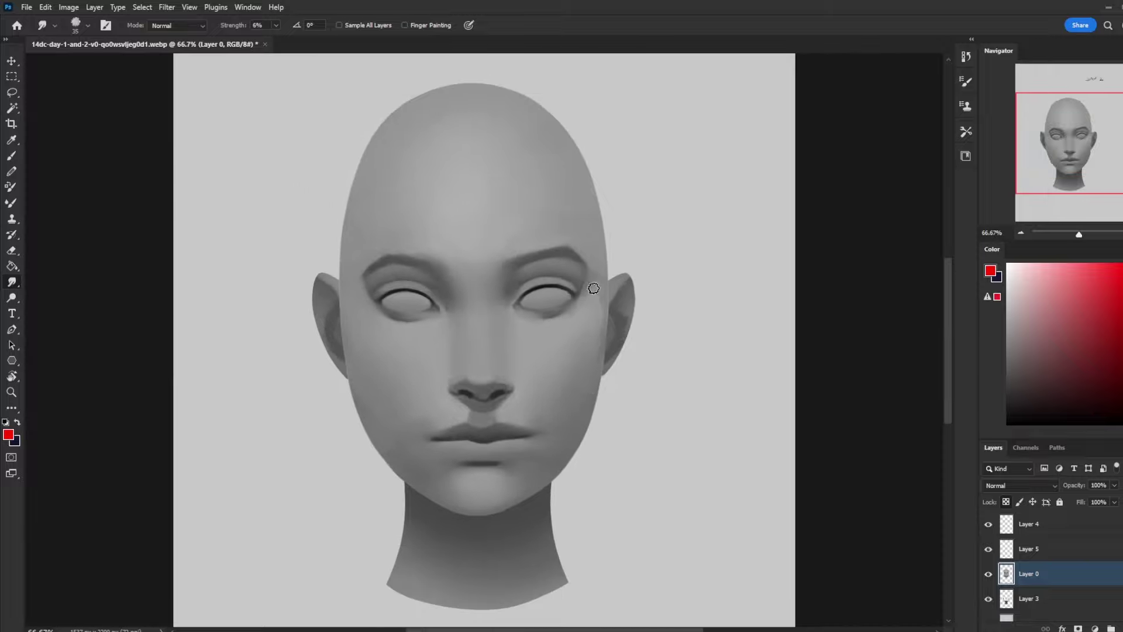
{"action": "key", "text": "bracketleft"}
{"action": "key", "text": "bracketright"}
{"action": "key", "text": "bracketleft"}
{"action": "key", "text": "bracketleft"}
{"action": "key", "text": "bracketleft"}
Smudge the nostril edges and the underside of the nose with a small 10 px tip
{"action": "key", "text": "bracketleft"}
{"action": "key", "text": "bracketleft"}
{"action": "key", "text": "ctrl+plus"}
{"action": "key", "text": "bracketleft"}
{"action": "key", "text": "bracketleft"}
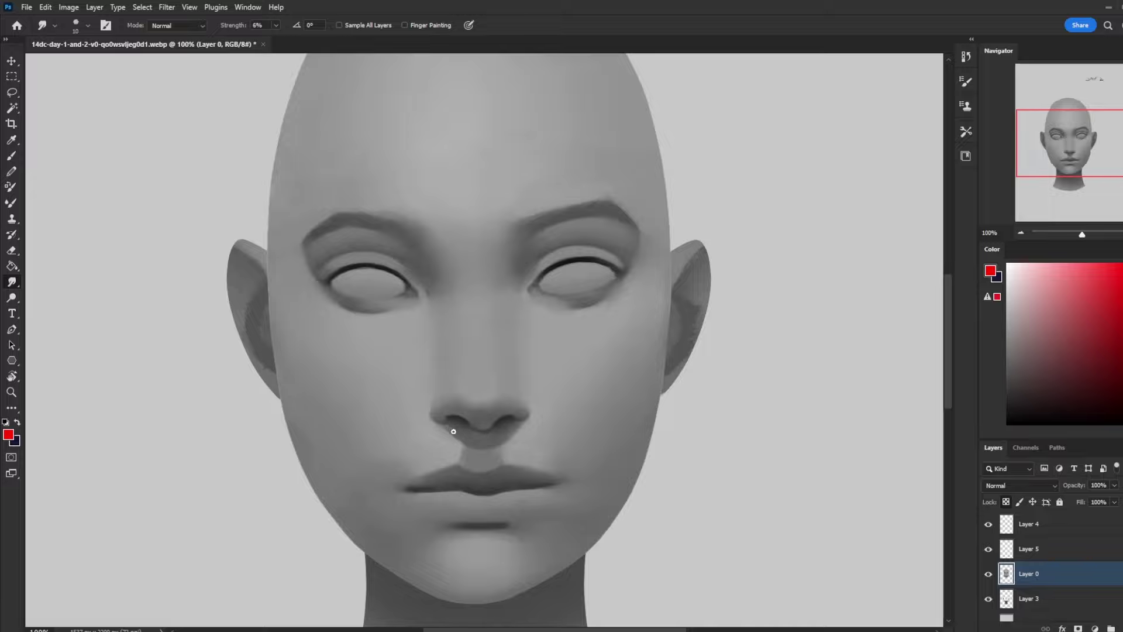
{"action": "key", "text": "ctrl+minus"}
{"action": "key", "text": "ctrl+minus"}
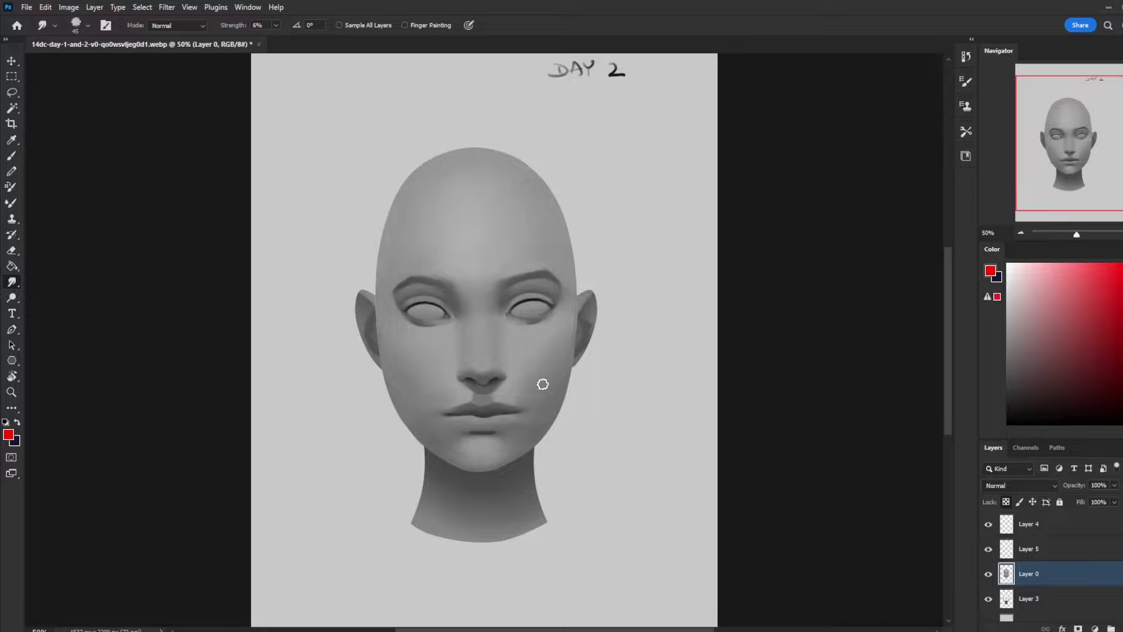
Choose the soft 500 px brush in Lighten mode and soften the lips and mouth corners with greys sampled from the face
{"action": "key", "text": "b"}
{"action": "right_click", "coordinate": [562, 360]}
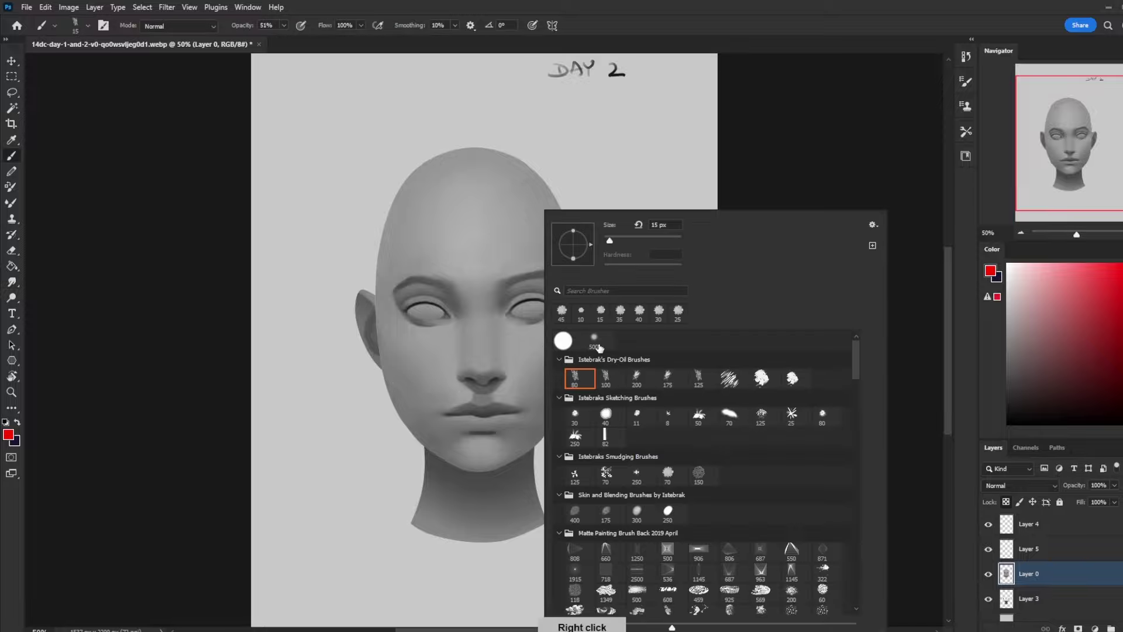
{"action": "double_click", "coordinate": [596, 344]}
{"action": "left_click", "coordinate": [510, 393], "text": "alt"}
{"action": "left_click", "coordinate": [203, 28]}
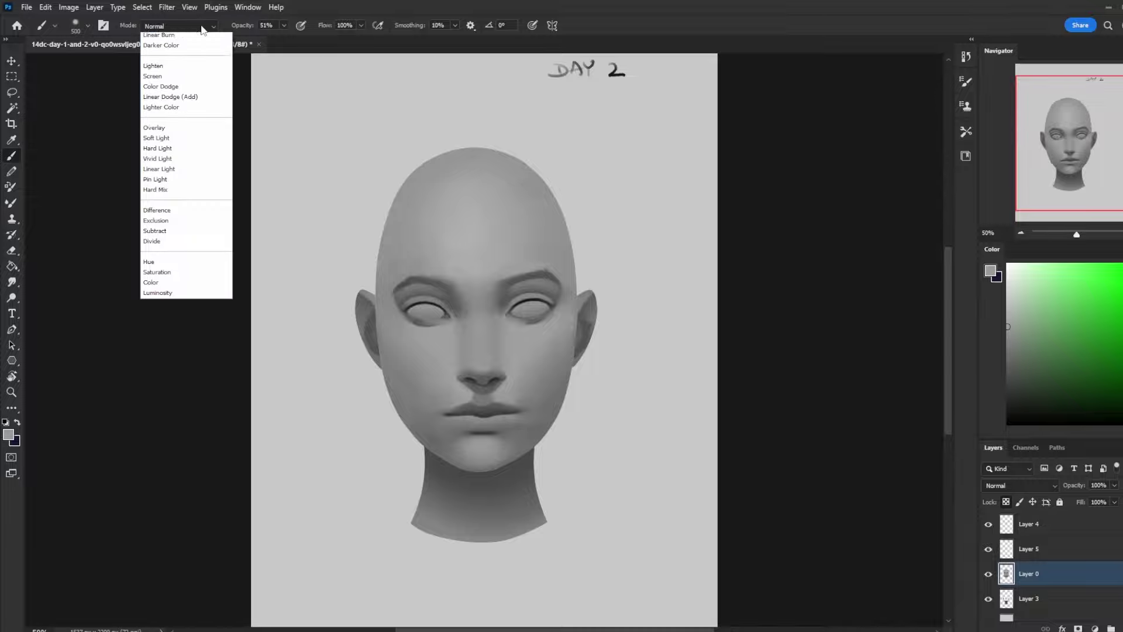
{"action": "left_click", "coordinate": [170, 131]}
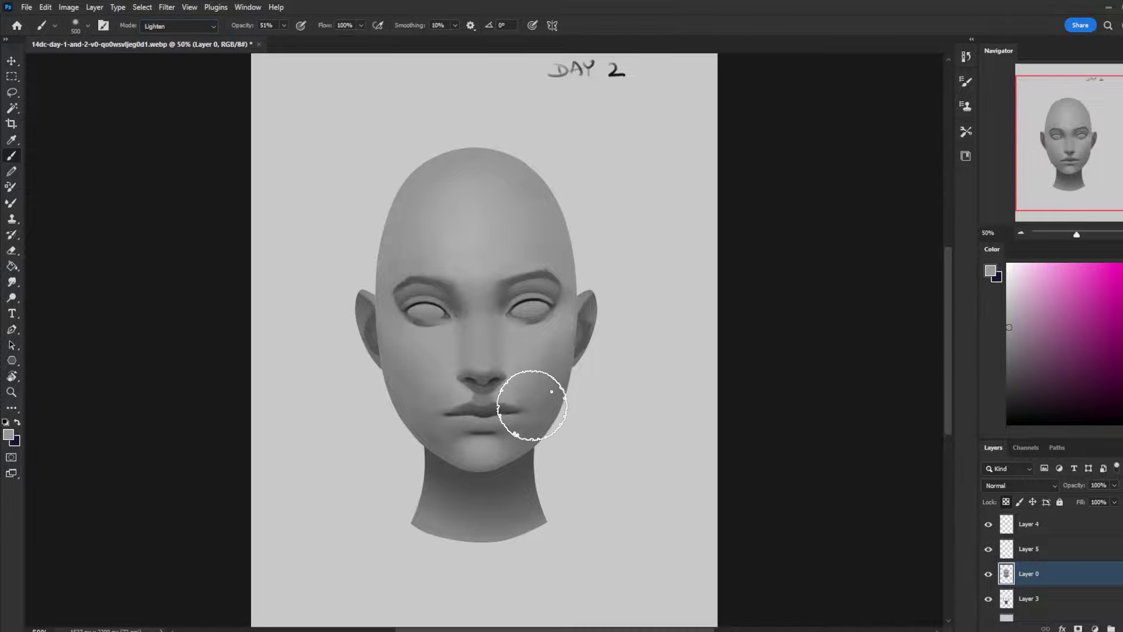
{"action": "left_click", "coordinate": [529, 400], "text": "alt"}
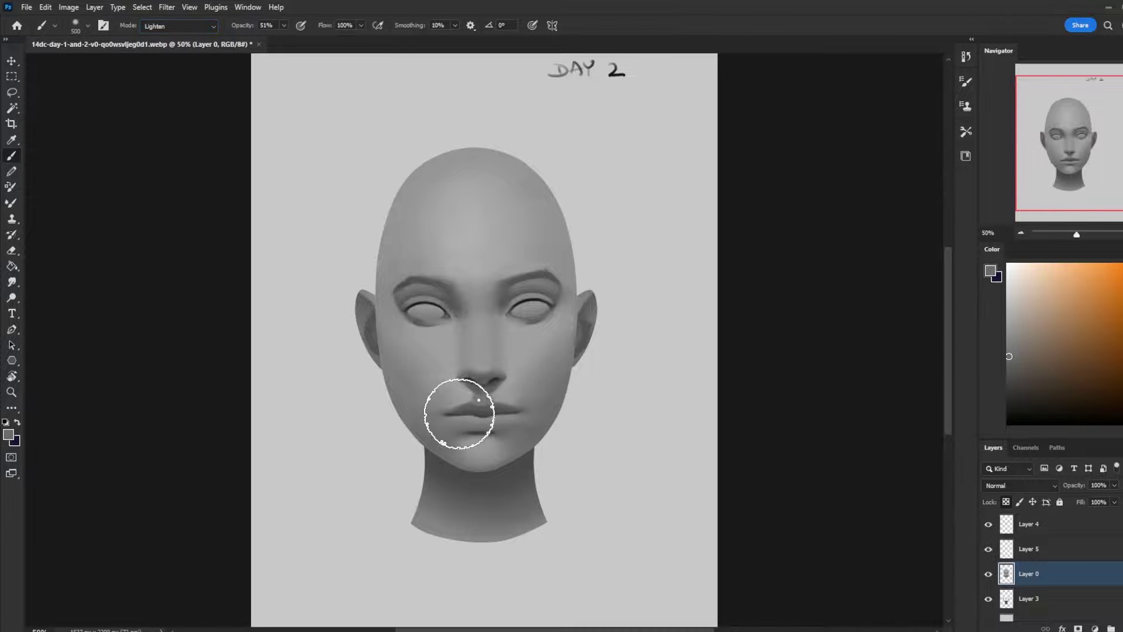
{"action": "left_click_drag", "start_coordinate": [529, 404], "coordinate": [446, 412]}
{"action": "left_click", "coordinate": [529, 396], "text": "alt"}
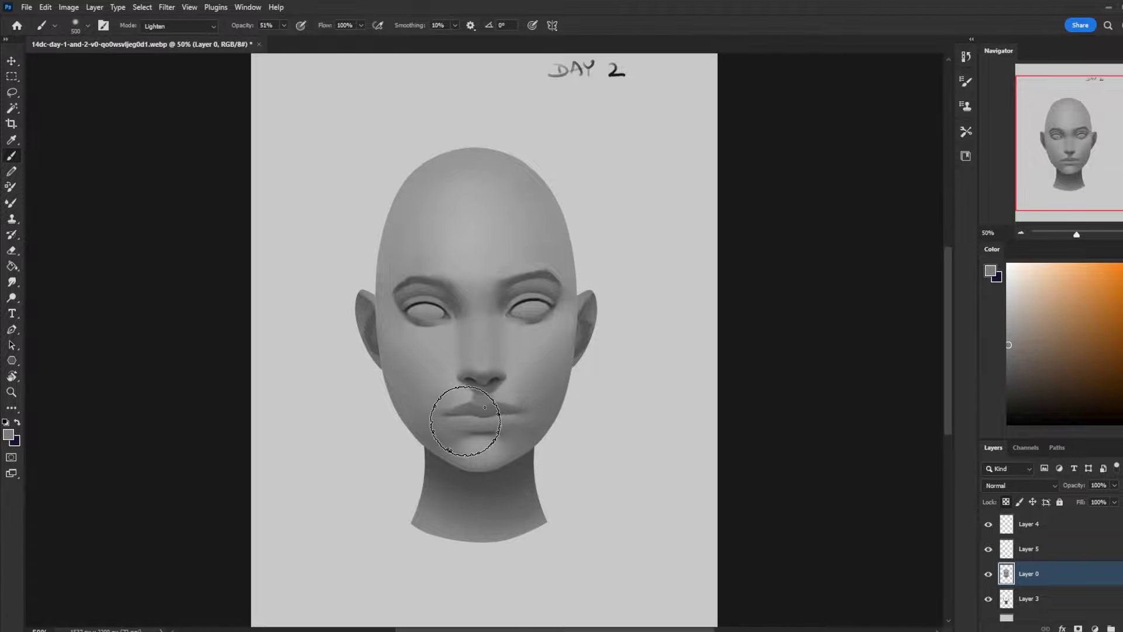
{"action": "left_click", "coordinate": [489, 449], "text": "alt"}
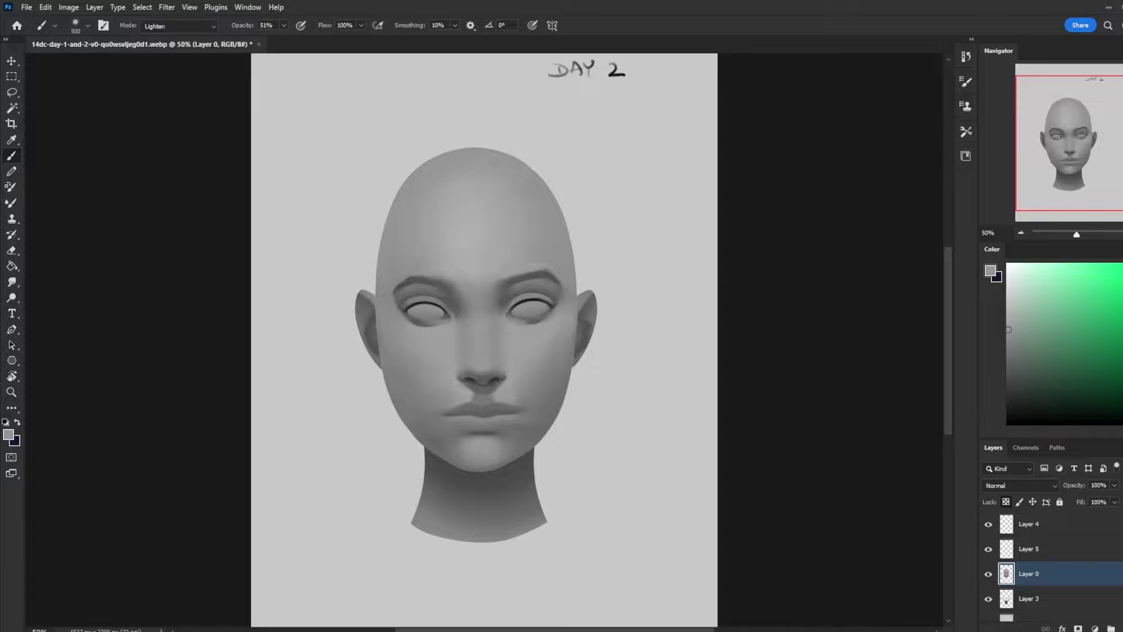
{"action": "left_click", "coordinate": [1045, 631]}
{"action": "right_click", "coordinate": [1045, 601]}
{"action": "left_click", "coordinate": [1018, 589]}
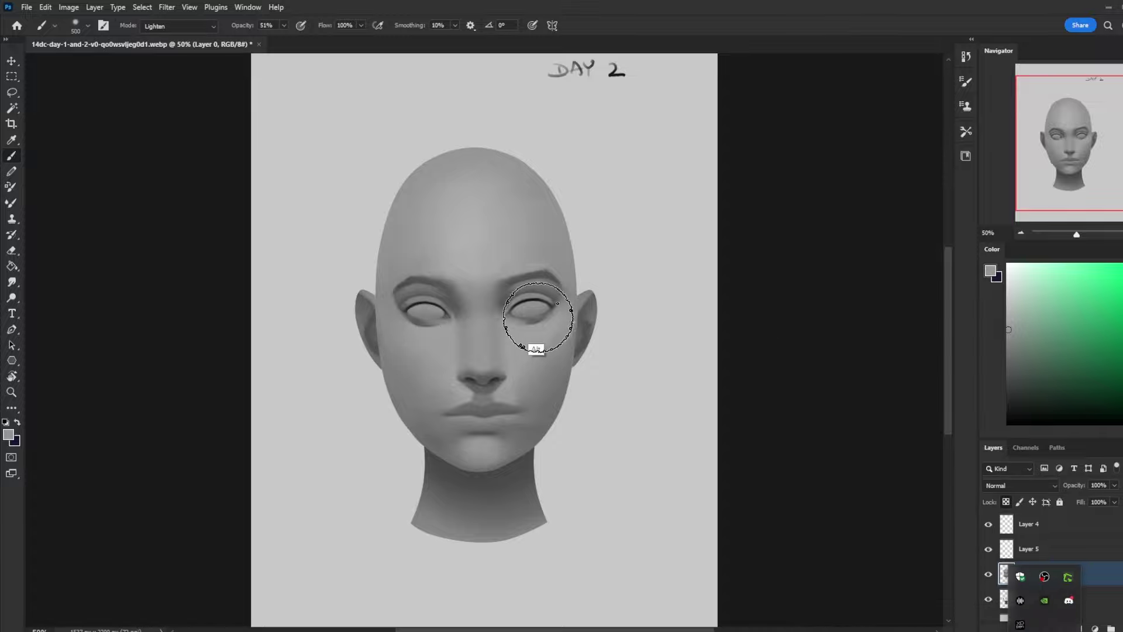
{"action": "left_click", "coordinate": [533, 332], "text": "alt"}
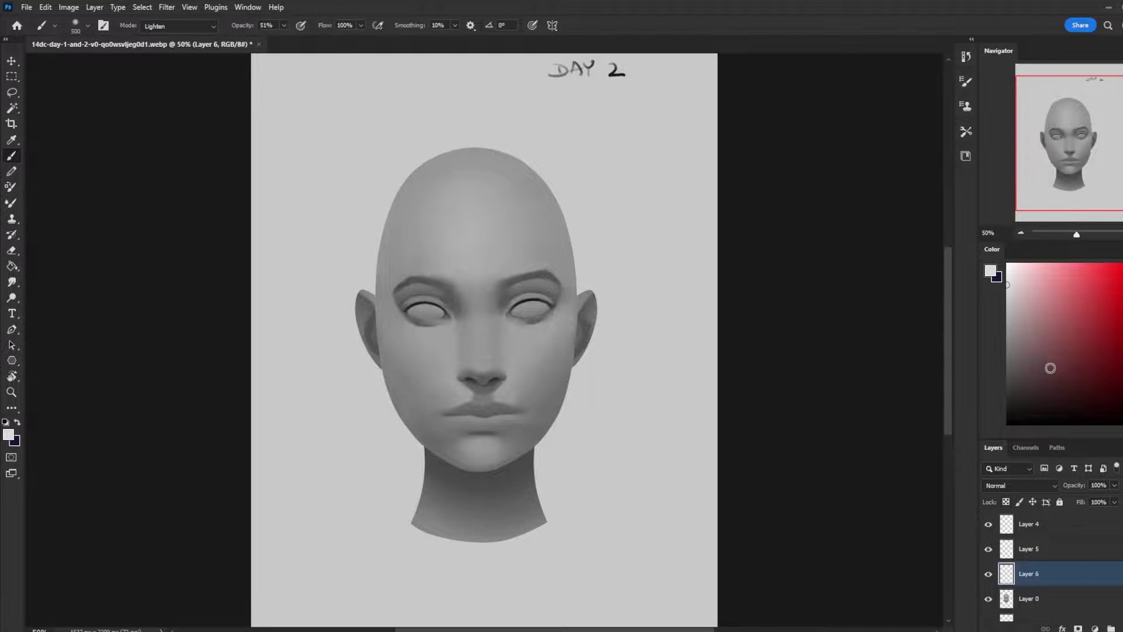
Add a new layer above Layer 0 and set the brush to black in Normal mode
{"action": "left_click_drag", "start_coordinate": [1029, 398], "coordinate": [928, 458]}
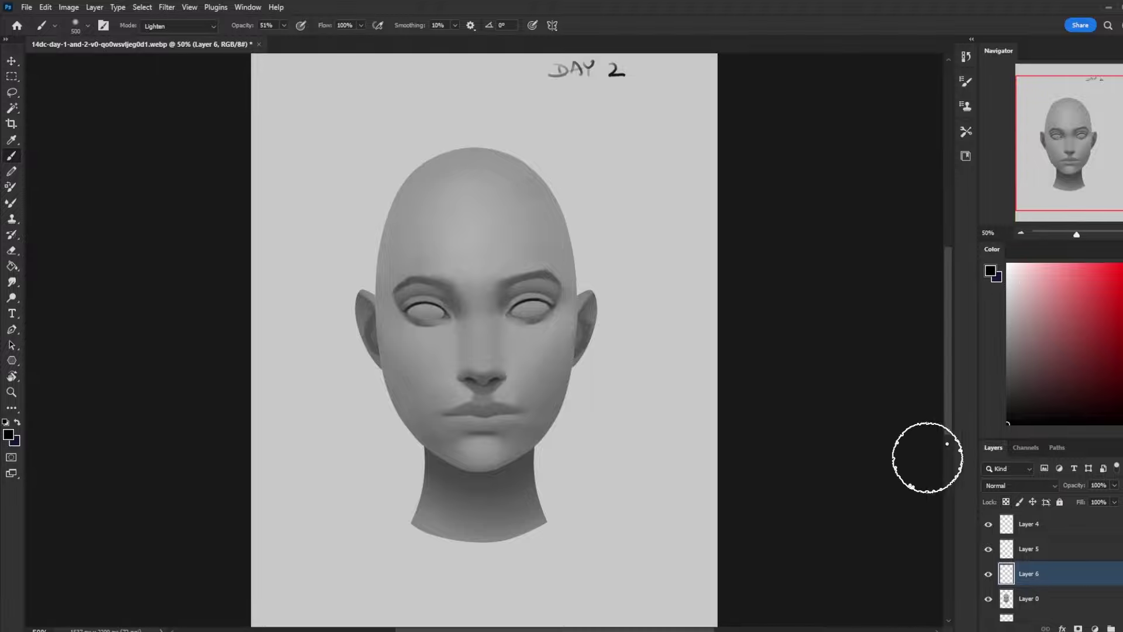
{"action": "left_click", "coordinate": [204, 27]}
{"action": "left_click", "coordinate": [169, 36]}
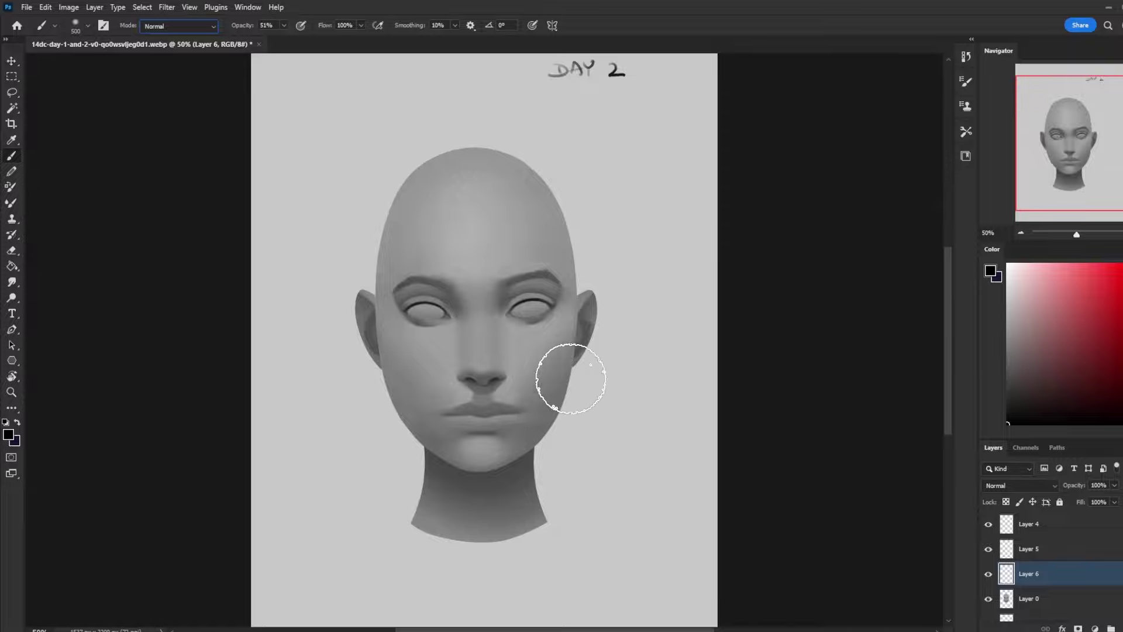
{"action": "key", "text": "ctrl+plus"}
{"action": "key", "text": "ctrl+plus"}
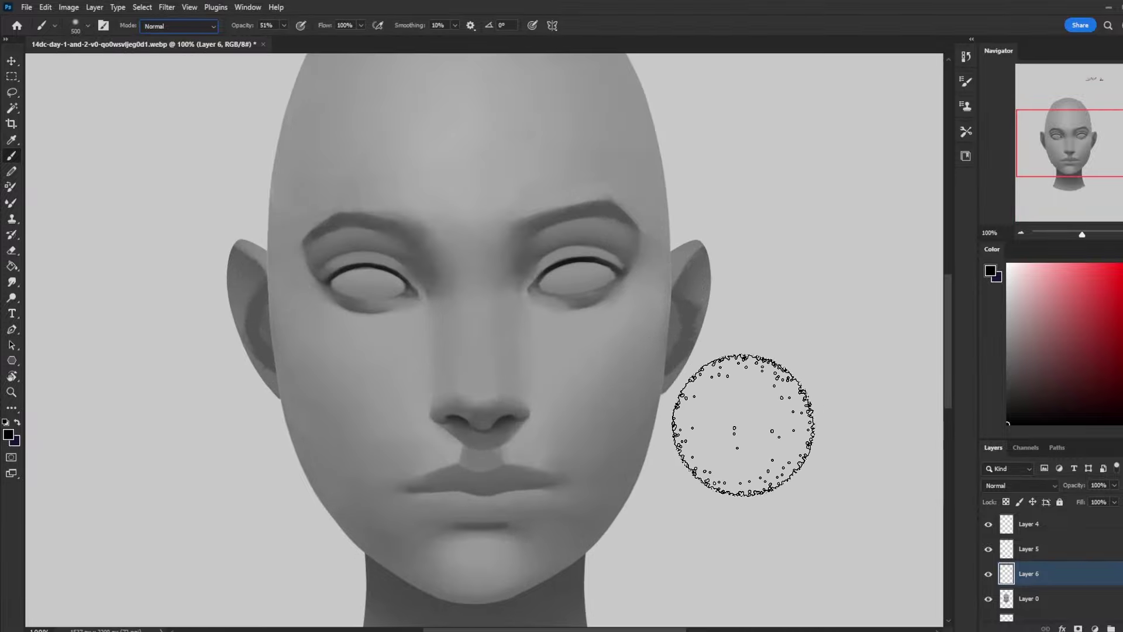
Soften the area between the nose and upper lip on Layer 0 with sampled grey, using a 125 px brush at 27% opacity
{"action": "left_click", "coordinate": [1066, 601]}
{"action": "left_click", "coordinate": [521, 443], "text": "alt"}
{"action": "key", "text": "["}
{"action": "key", "text": "["}
{"action": "key", "text": "["}
{"action": "key", "text": "["}
{"action": "key", "text": "["}
{"action": "key", "text": "["}
{"action": "key", "text": "["}
{"action": "key", "text": "["}
{"action": "key", "text": "["}
{"action": "key", "text": "["}
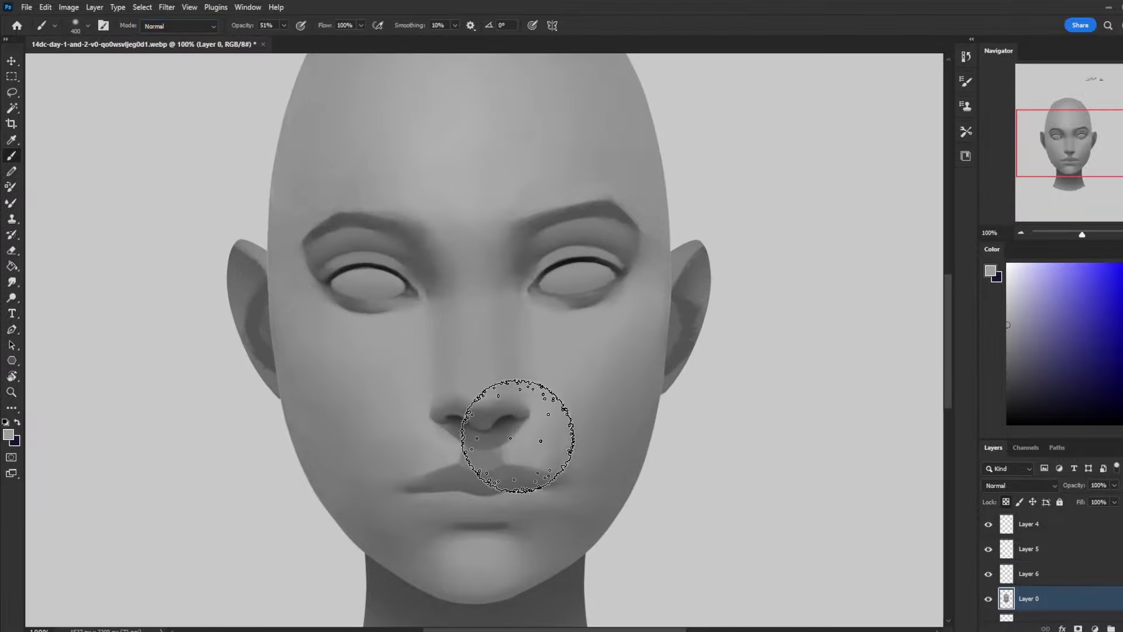
{"action": "key", "text": "]"}
{"action": "mouse_move", "coordinate": [525, 435]}
{"action": "left_mouse_down"}
{"action": "mouse_move", "coordinate": [478, 448]}
{"action": "mouse_move", "coordinate": [465, 440]}
{"action": "left_mouse_up"}
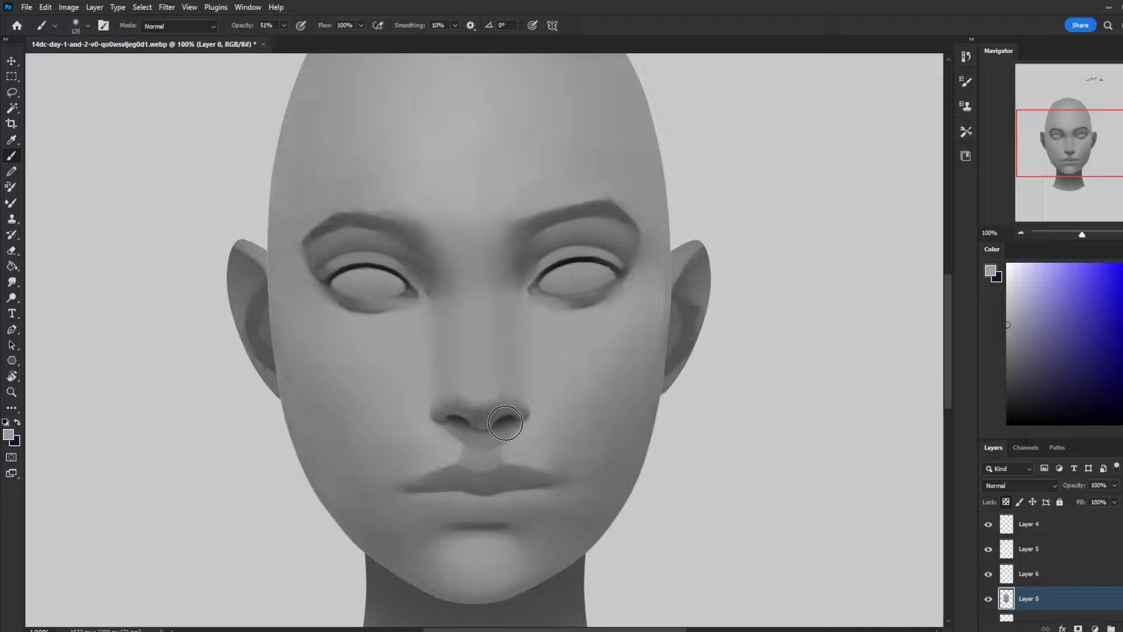
{"action": "left_click", "coordinate": [284, 25]}
{"action": "left_click_drag", "start_coordinate": [284, 38], "coordinate": [270, 39]}
{"action": "mouse_move", "coordinate": [518, 444]}
{"action": "left_mouse_down"}
{"action": "mouse_move", "coordinate": [451, 451]}
{"action": "mouse_move", "coordinate": [483, 455]}
{"action": "mouse_move", "coordinate": [532, 435]}
{"action": "mouse_move", "coordinate": [442, 446]}
{"action": "mouse_move", "coordinate": [517, 438]}
{"action": "mouse_move", "coordinate": [447, 444]}
{"action": "mouse_move", "coordinate": [503, 447]}
{"action": "mouse_move", "coordinate": [476, 454]}
{"action": "left_mouse_up"}
Select Layer 6 and prepare a black Normal-mode brush at 9% opacity for shading the eye socket below the raised brow
{"action": "left_click", "coordinate": [1071, 582]}
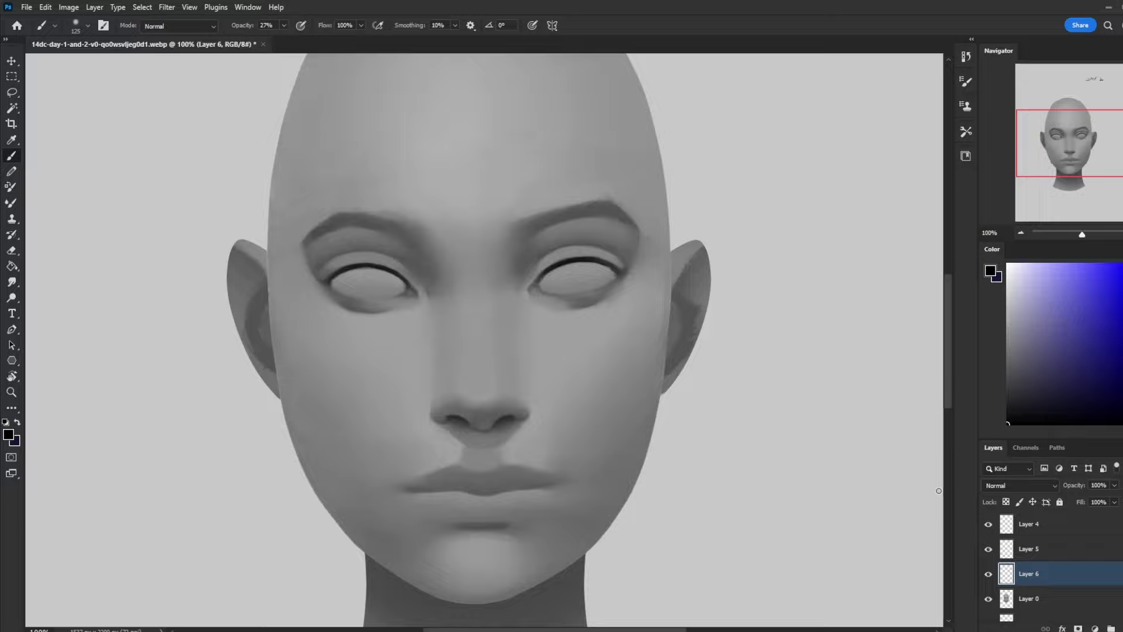
{"action": "left_click", "coordinate": [177, 26]}
{"action": "left_click", "coordinate": [191, 42]}
{"action": "left_click", "coordinate": [283, 25]}
{"action": "left_click", "coordinate": [1048, 374]}
{"action": "mouse_move", "coordinate": [615, 246]}
{"action": "left_mouse_down"}
{"action": "mouse_move", "coordinate": [580, 215]}
{"action": "mouse_move", "coordinate": [582, 256]}
{"action": "mouse_move", "coordinate": [618, 259]}
{"action": "mouse_move", "coordinate": [608, 220]}
{"action": "mouse_move", "coordinate": [558, 218]}
{"action": "mouse_move", "coordinate": [623, 216]}
{"action": "mouse_move", "coordinate": [597, 219]}
{"action": "mouse_move", "coordinate": [626, 229]}
{"action": "mouse_move", "coordinate": [625, 199]}
{"action": "mouse_move", "coordinate": [569, 207]}
{"action": "mouse_move", "coordinate": [597, 217]}
{"action": "mouse_move", "coordinate": [548, 224]}
{"action": "mouse_move", "coordinate": [625, 238]}
{"action": "left_mouse_up"}
{"action": "left_click", "coordinate": [1062, 392]}
Darken the upper eyelid crease and lash line below the raised brow, reducing the soft brush to 70 px
{"action": "key", "text": "bracketright"}
{"action": "key", "text": "bracketright"}
{"action": "key", "text": "bracketright"}
{"action": "key", "text": "bracketleft"}
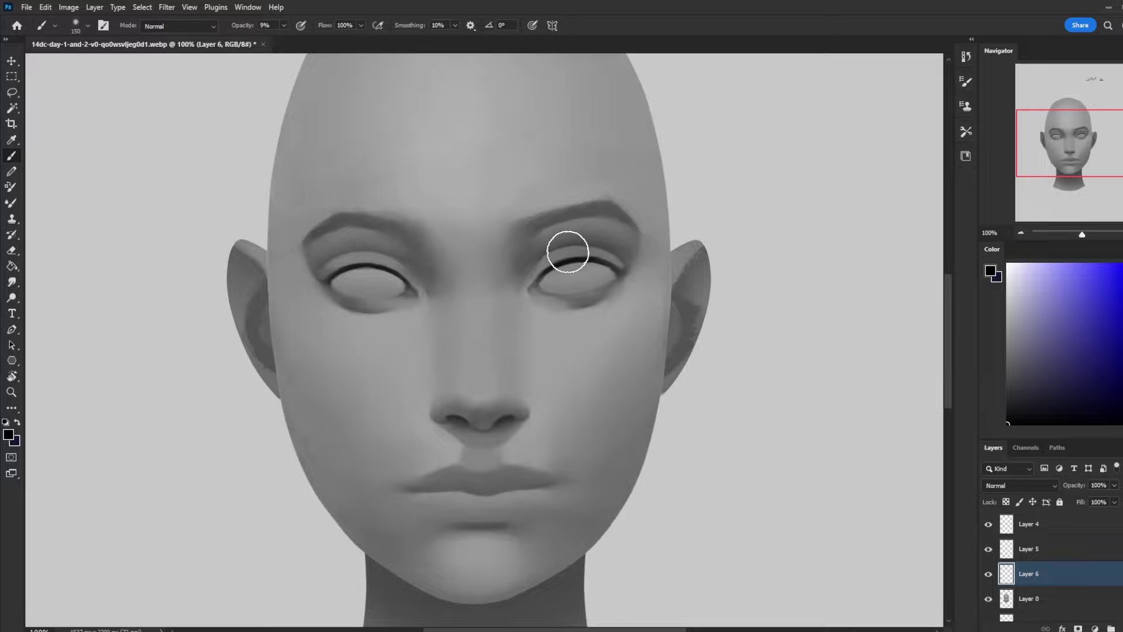
{"action": "key", "text": "bracketleft"}
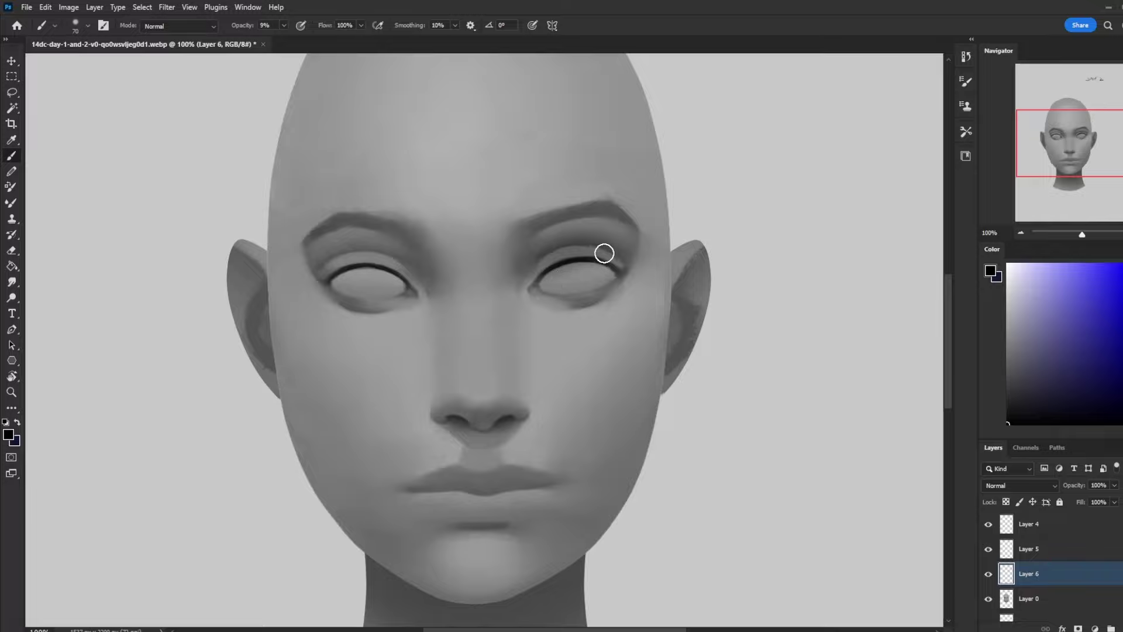
{"action": "mouse_move", "coordinate": [605, 253]}
{"action": "left_mouse_down"}
{"action": "mouse_move", "coordinate": [576, 249]}
{"action": "mouse_move", "coordinate": [546, 287]}
{"action": "left_mouse_up"}
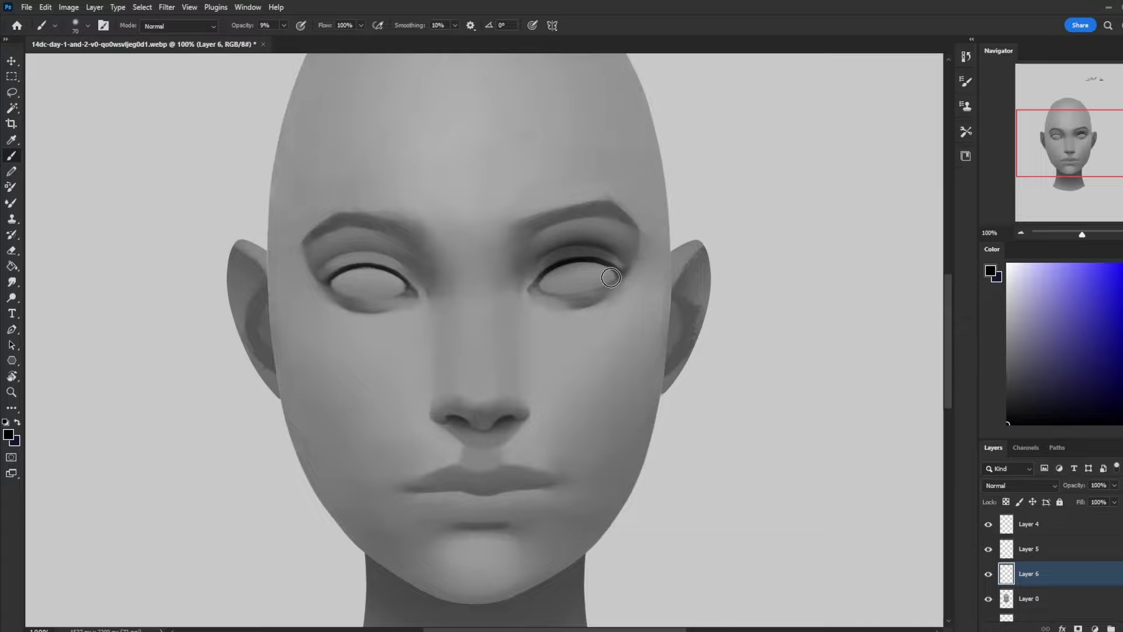
Erase the new shadow from the eyelid and eyeball with the flat rectangular sketching brush
{"action": "key", "text": "e"}
{"action": "right_click", "coordinate": [624, 266]}
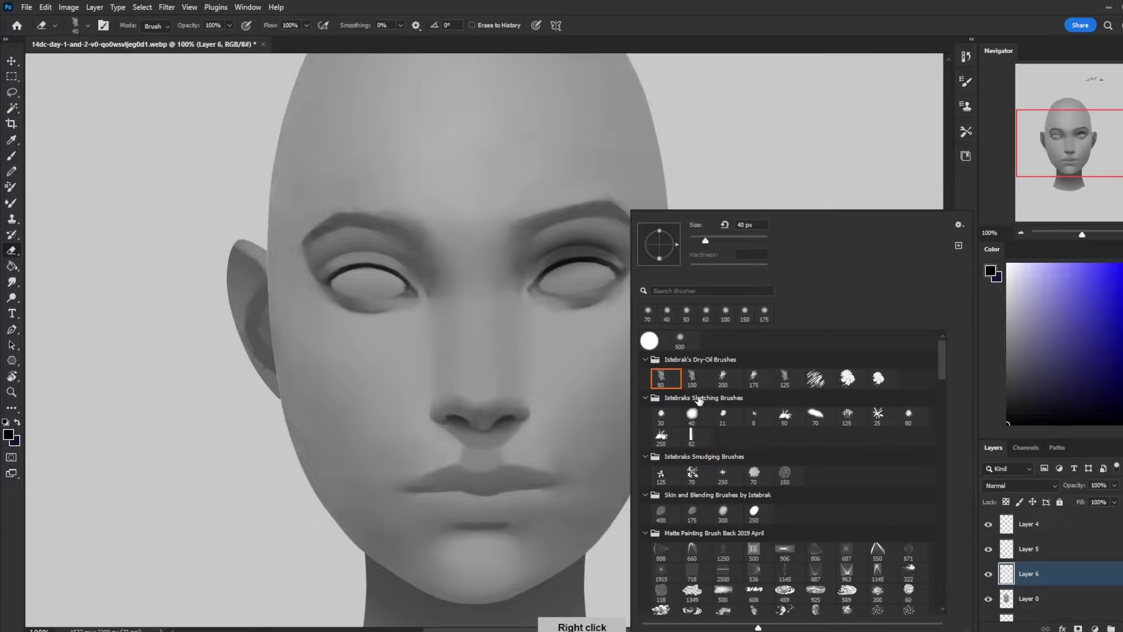
{"action": "double_click", "coordinate": [691, 435]}
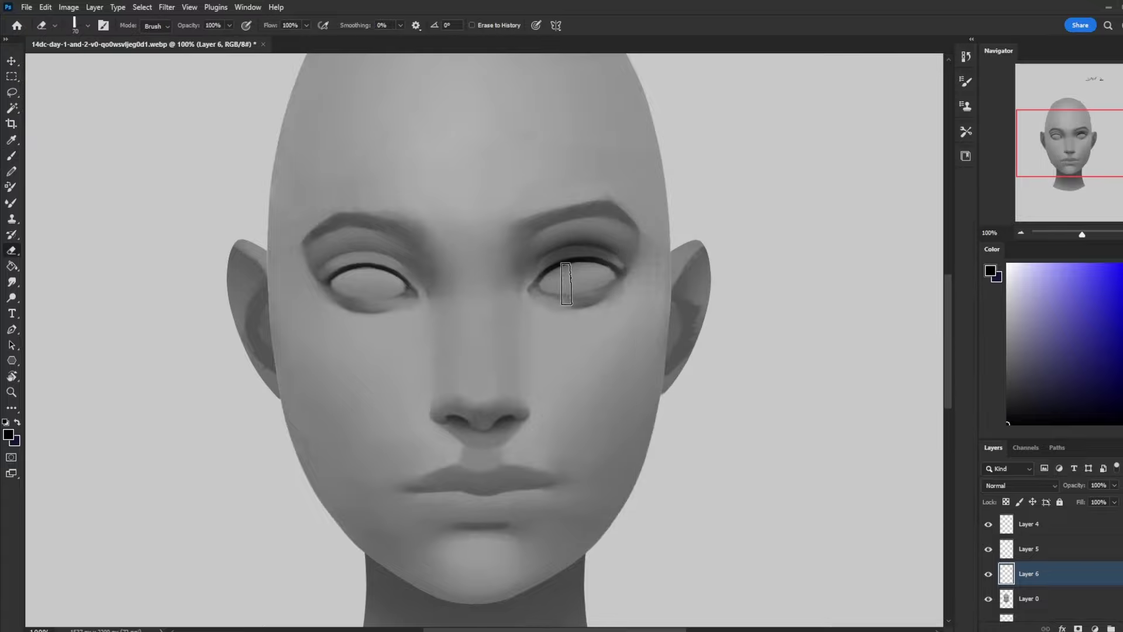
{"action": "mouse_move", "coordinate": [605, 270]}
{"action": "left_mouse_down"}
{"action": "mouse_move", "coordinate": [577, 262]}
{"action": "mouse_move", "coordinate": [556, 285]}
{"action": "mouse_move", "coordinate": [585, 264]}
{"action": "mouse_move", "coordinate": [564, 263]}
{"action": "mouse_move", "coordinate": [540, 280]}
{"action": "mouse_move", "coordinate": [569, 258]}
{"action": "left_mouse_up"}
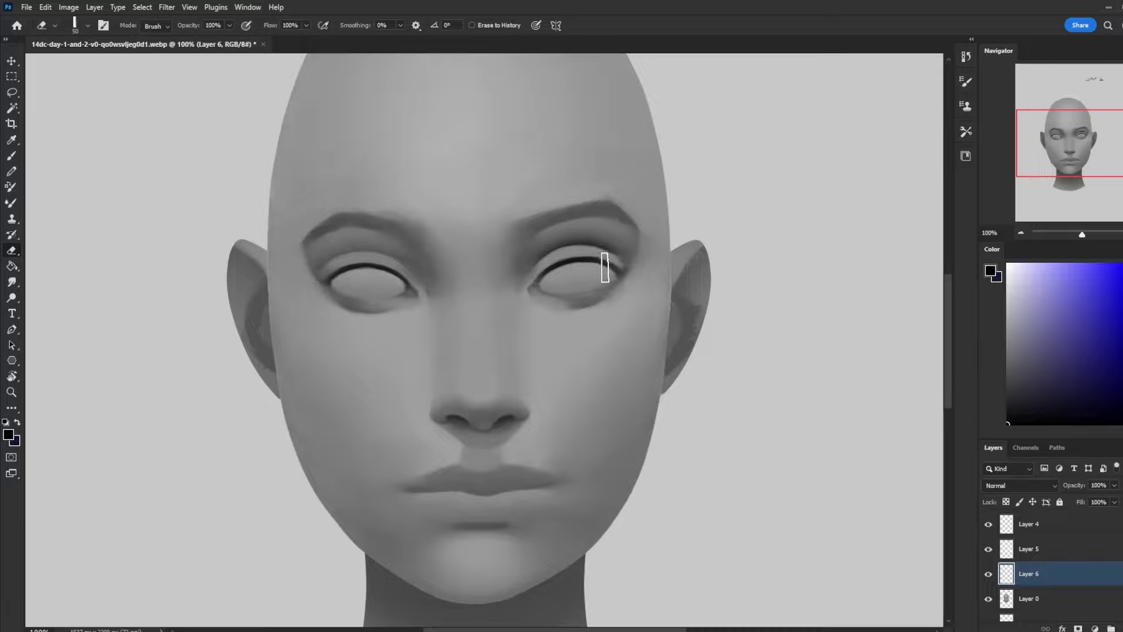
Fade the shadow around the brow with a soft round eraser enlarged to 300 px, and toggle Layer 6's visibility to compare
{"action": "right_click", "coordinate": [671, 225]}
{"action": "double_click", "coordinate": [725, 338]}
{"action": "key", "text": "bracketleft"}
{"action": "key", "text": "bracketleft"}
{"action": "key", "text": "bracketleft"}
{"action": "key", "text": "bracketleft"}
{"action": "key", "text": "bracketleft"}
{"action": "key", "text": "bracketleft"}
{"action": "key", "text": "bracketleft"}
{"action": "key", "text": "bracketleft"}
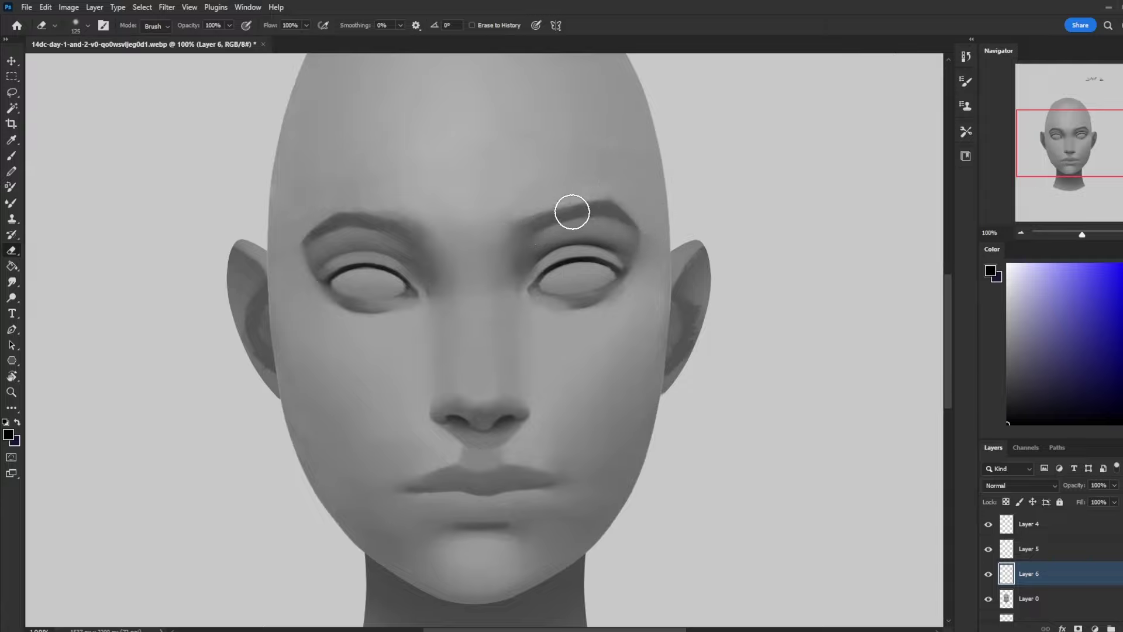
{"action": "key", "text": "bracketright"}
{"action": "key", "text": "bracketright"}
{"action": "key", "text": "bracketright"}
{"action": "key", "text": "bracketright"}
{"action": "key", "text": "bracketright"}
{"action": "key", "text": "bracketright"}
{"action": "key", "text": "bracketright"}
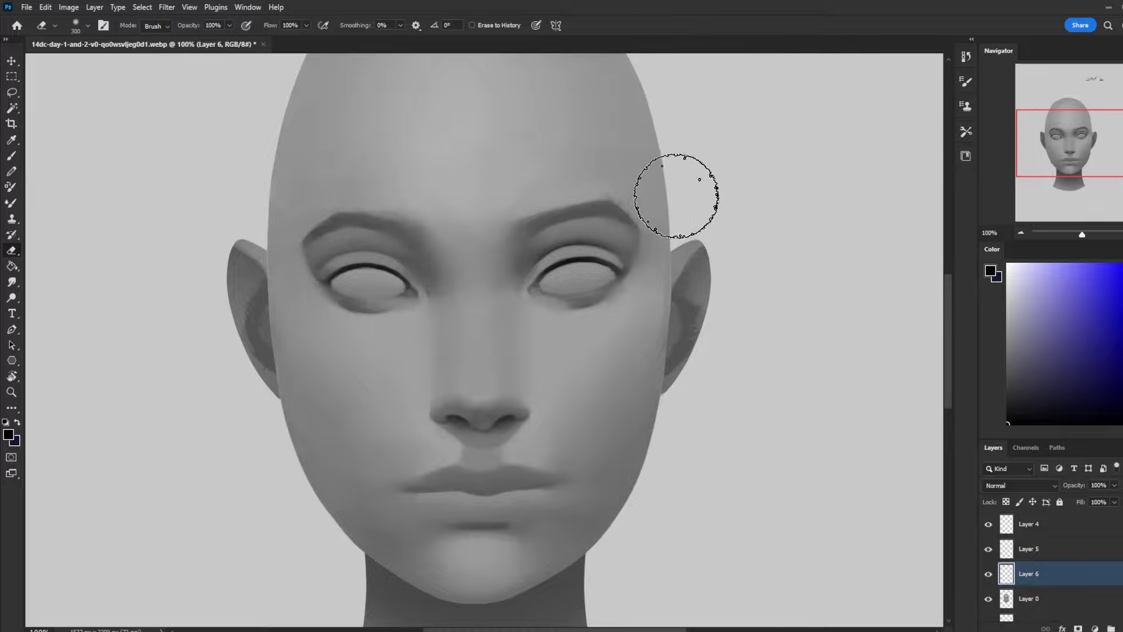
{"action": "left_click", "coordinate": [988, 575]}
{"action": "left_click", "coordinate": [988, 574]}
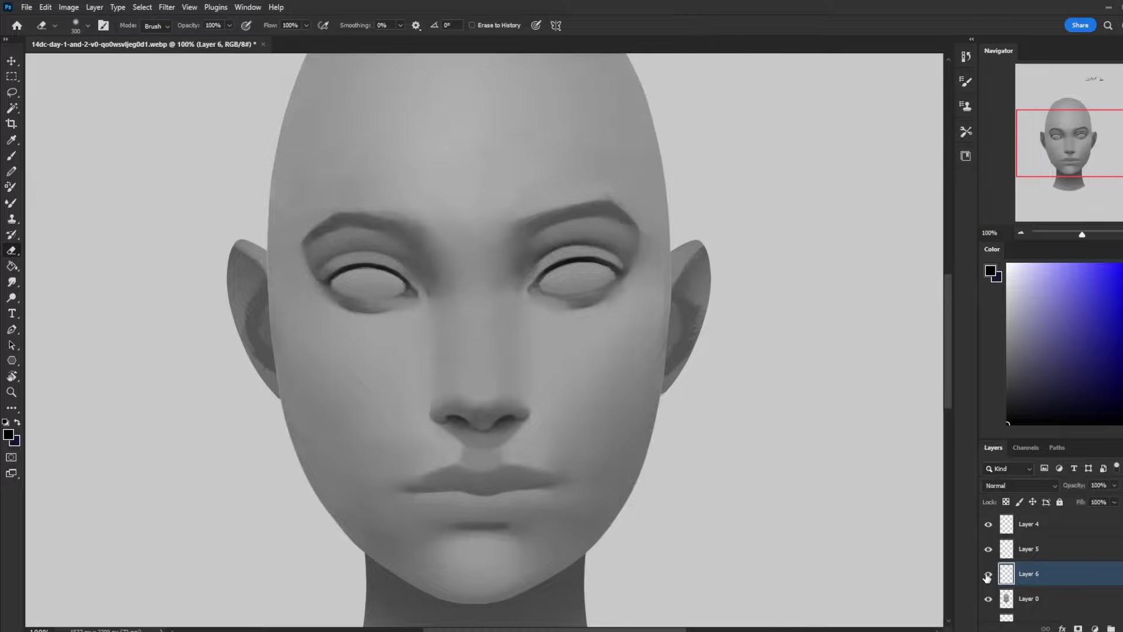
Compare the face with Layer 6 hidden and shown, and merge Layer 6 down into Layer 0
{"action": "left_click", "coordinate": [988, 574]}
{"action": "left_click", "coordinate": [988, 574]}
{"action": "left_click", "coordinate": [989, 574]}
{"action": "left_click", "coordinate": [989, 573]}
{"action": "right_click", "coordinate": [1055, 578]}
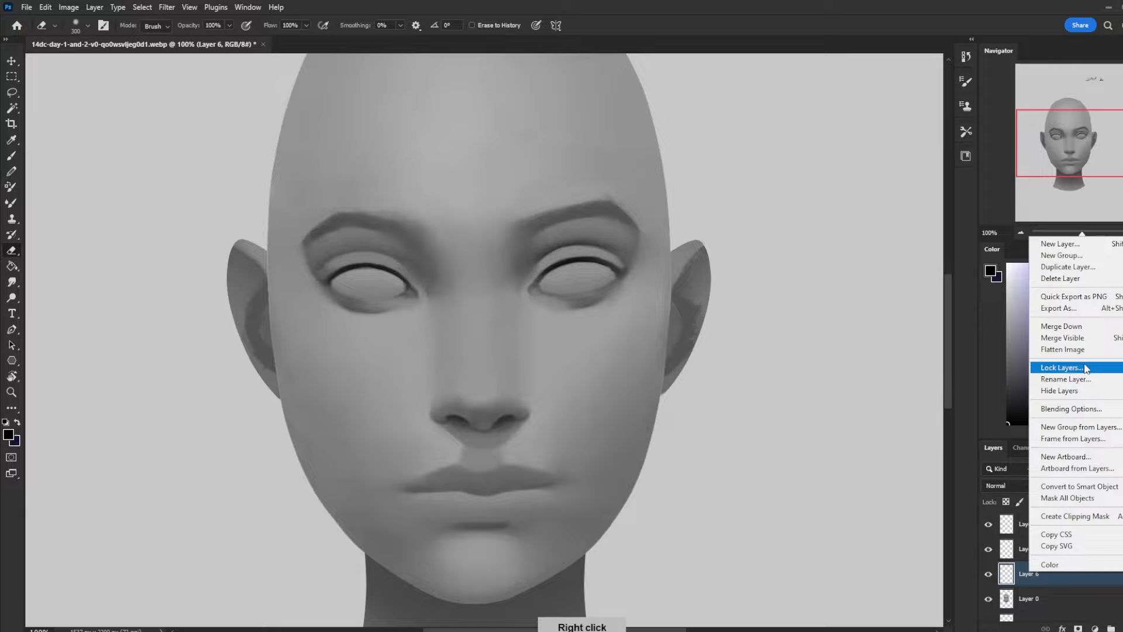
{"action": "left_click", "coordinate": [1047, 326]}
Darken the eyelid crease of the image's left eye on Layer 0, reducing the soft black brush to 70 px
{"action": "key", "text": "b"}
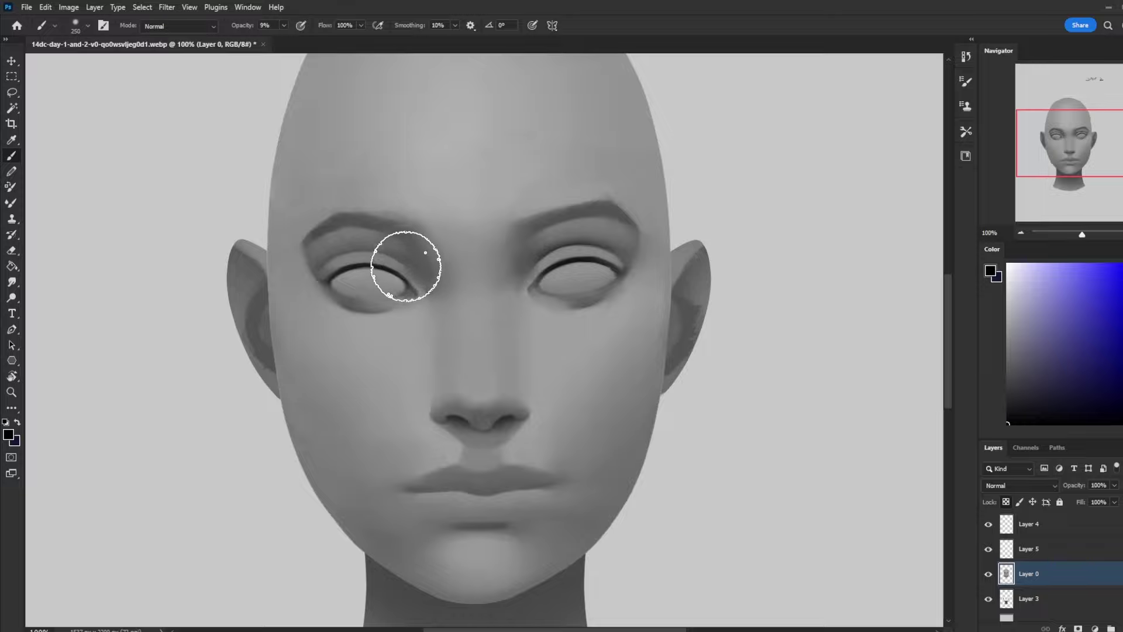
{"action": "key", "text": "bracketleft"}
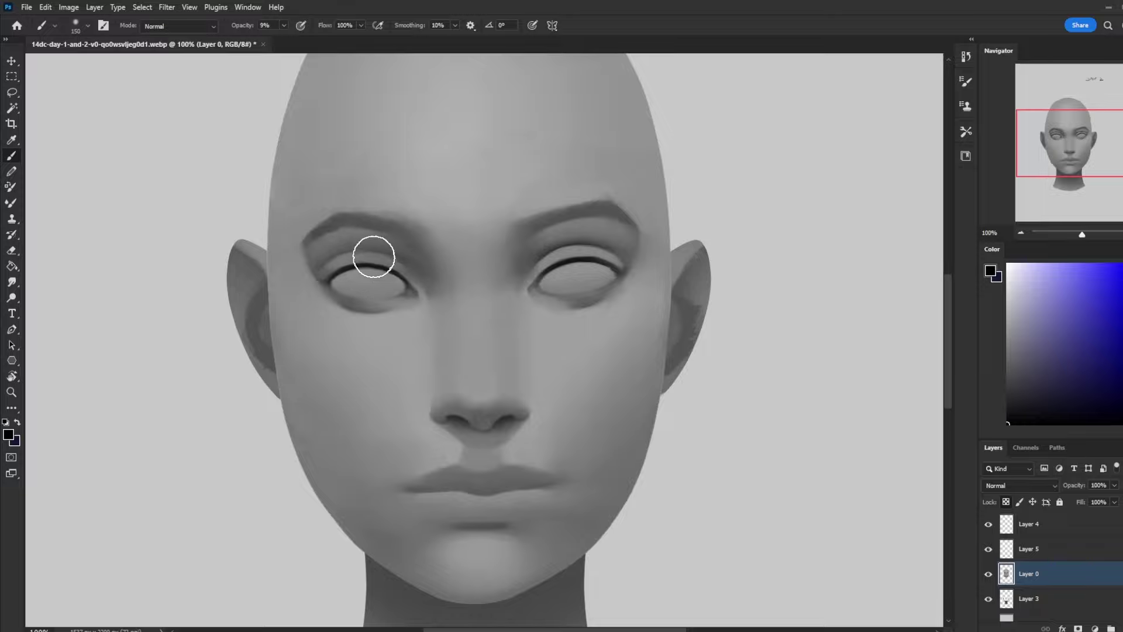
{"action": "key", "text": "bracketleft"}
{"action": "key", "text": "bracketleft"}
{"action": "key", "text": "bracketleft"}
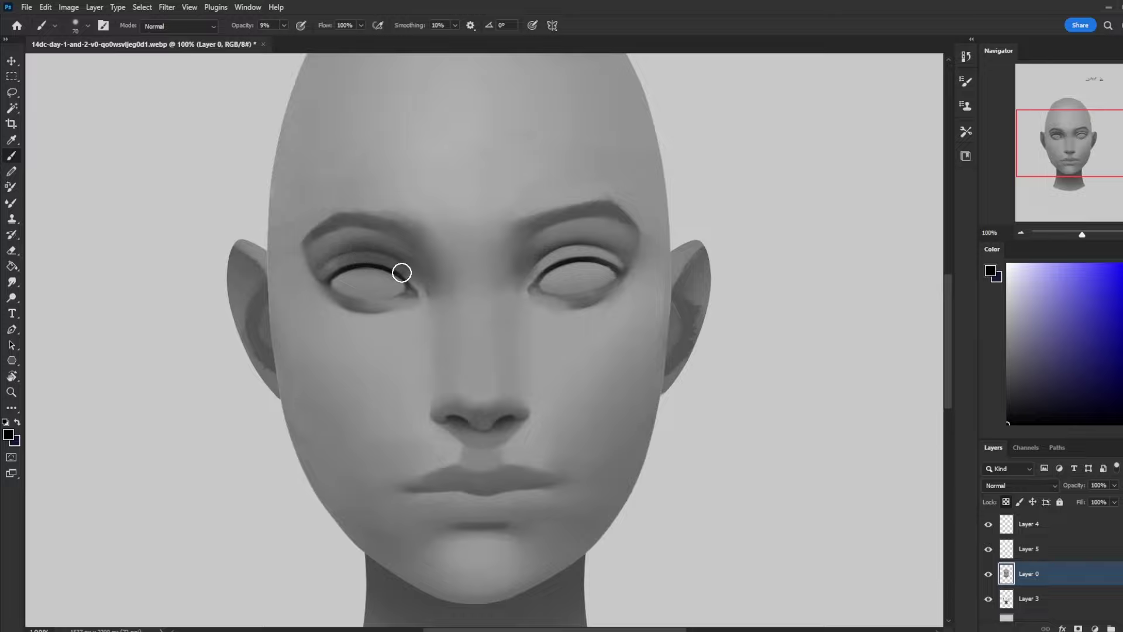
Try erasing the eyelid shadow on Layer 0 with the flat rectangular sketching brush, and undo back to the separate Layer 6
{"action": "key", "text": "e"}
{"action": "right_click", "coordinate": [460, 286]}
{"action": "right_click", "coordinate": [460, 287]}
{"action": "right_click", "coordinate": [476, 339]}
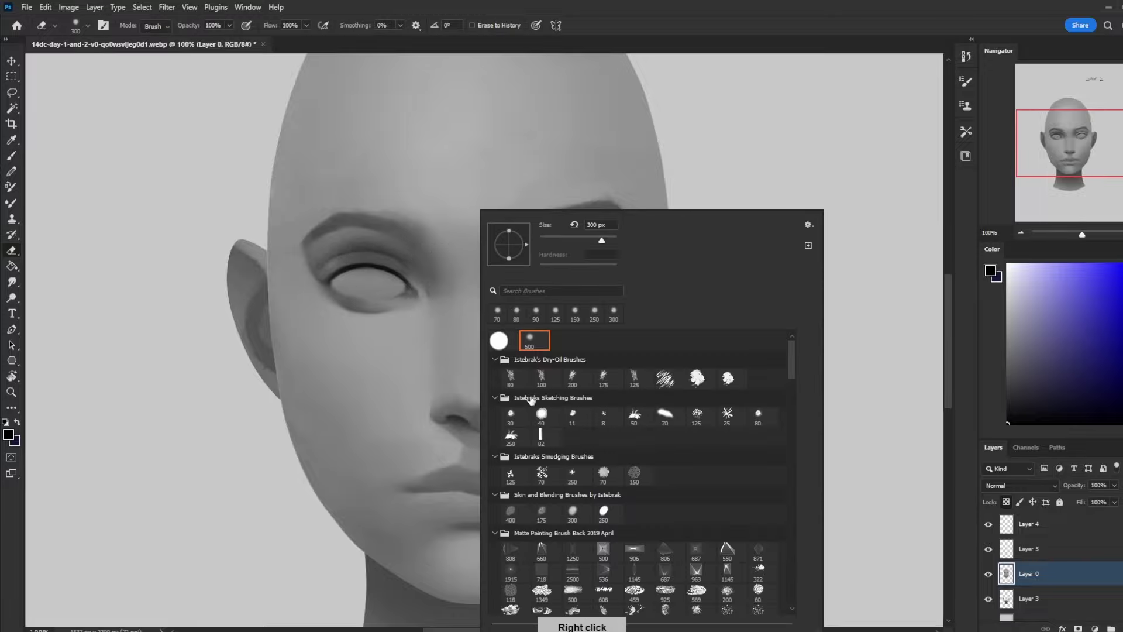
{"action": "double_click", "coordinate": [542, 434]}
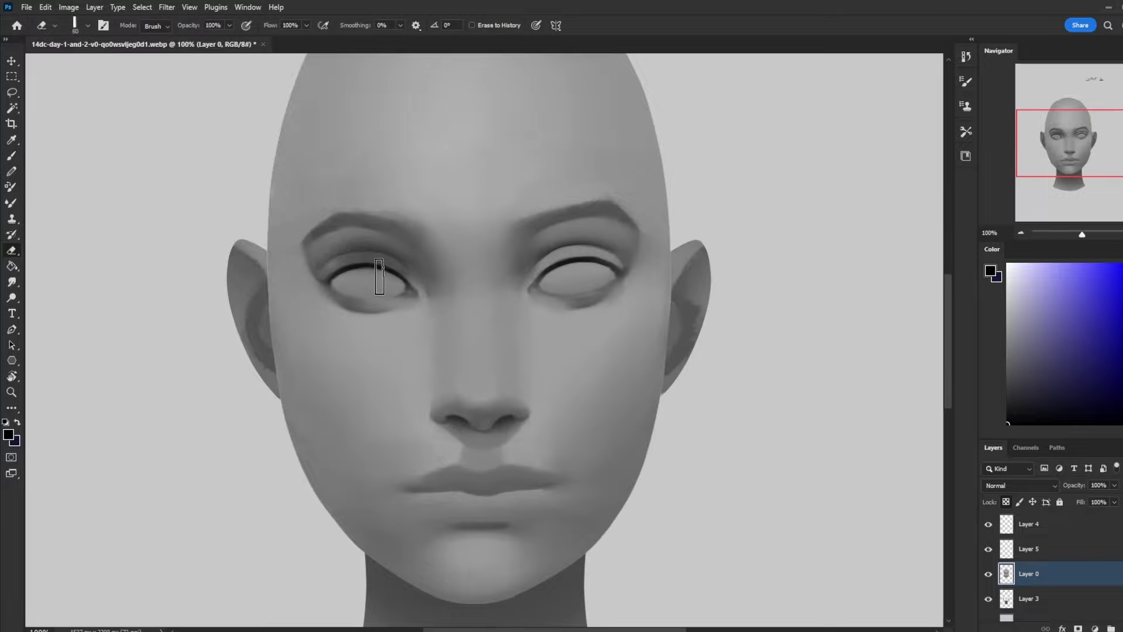
{"action": "left_click_drag", "start_coordinate": [379, 277], "coordinate": [396, 275]}
{"action": "key", "text": "ctrl+z"}
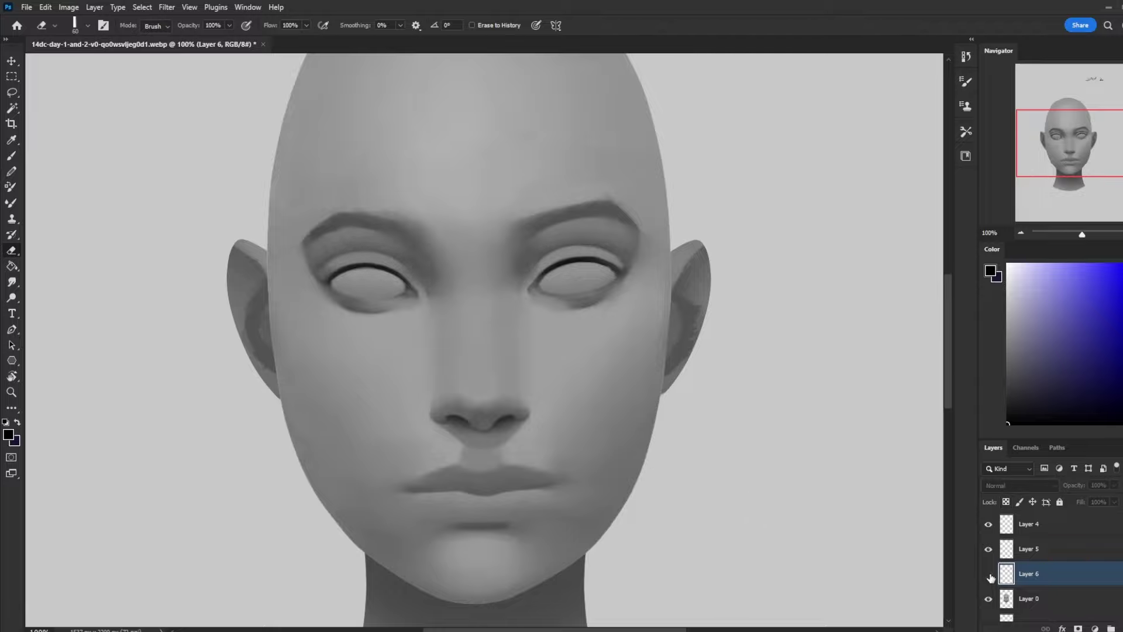
Deepen the left eye's upper lid crease on Layer 6 with the soft black brush, and clean the eyelid with the flat rectangular eraser
{"action": "key", "text": "b"}
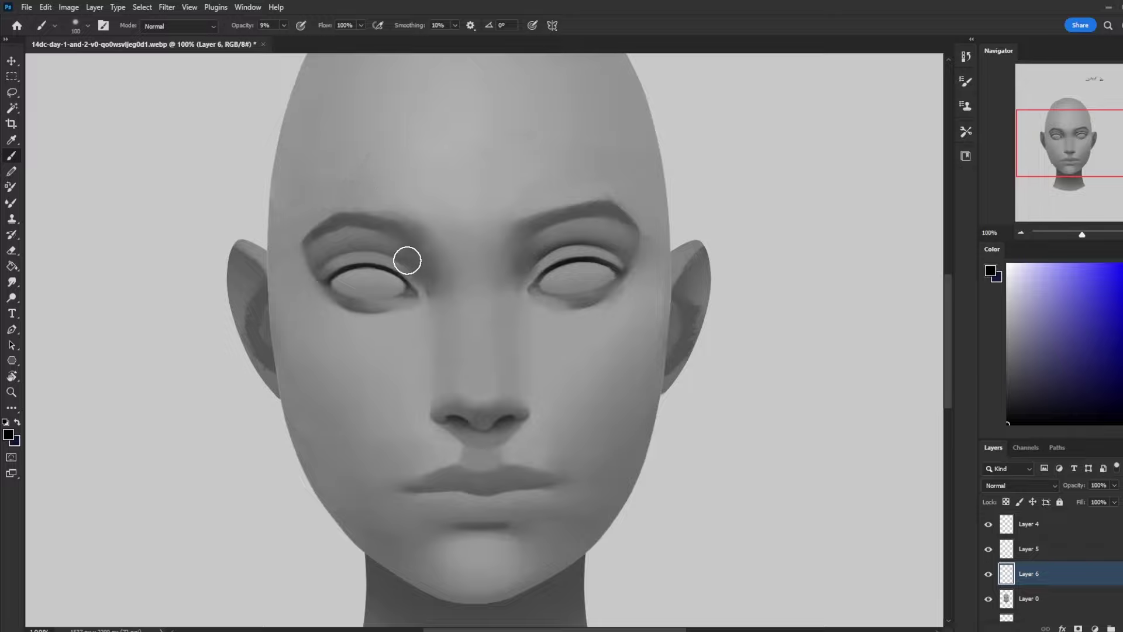
{"action": "key", "text": "bracketright"}
{"action": "key", "text": "bracketright"}
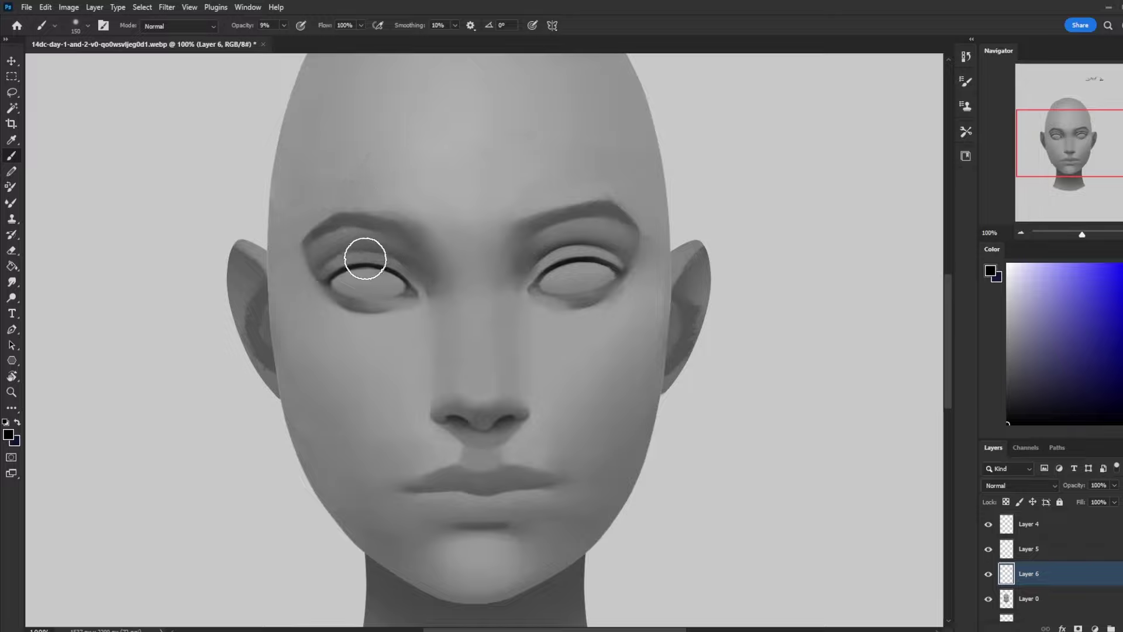
{"action": "key", "text": "bracketleft"}
{"action": "key", "text": "bracketleft"}
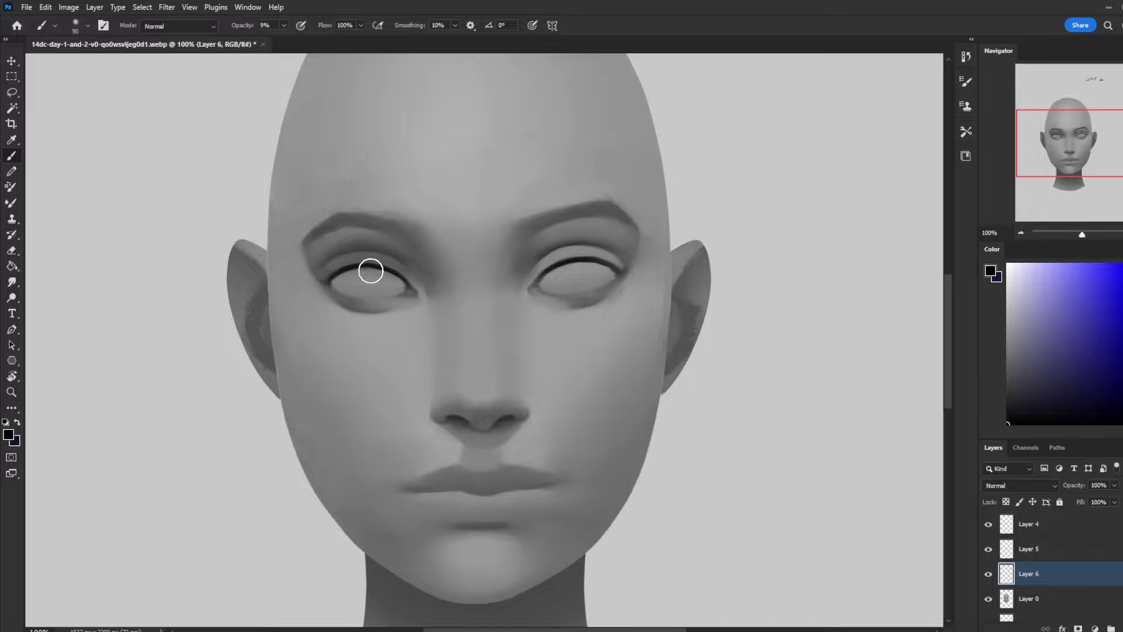
{"action": "key", "text": "bracketleft"}
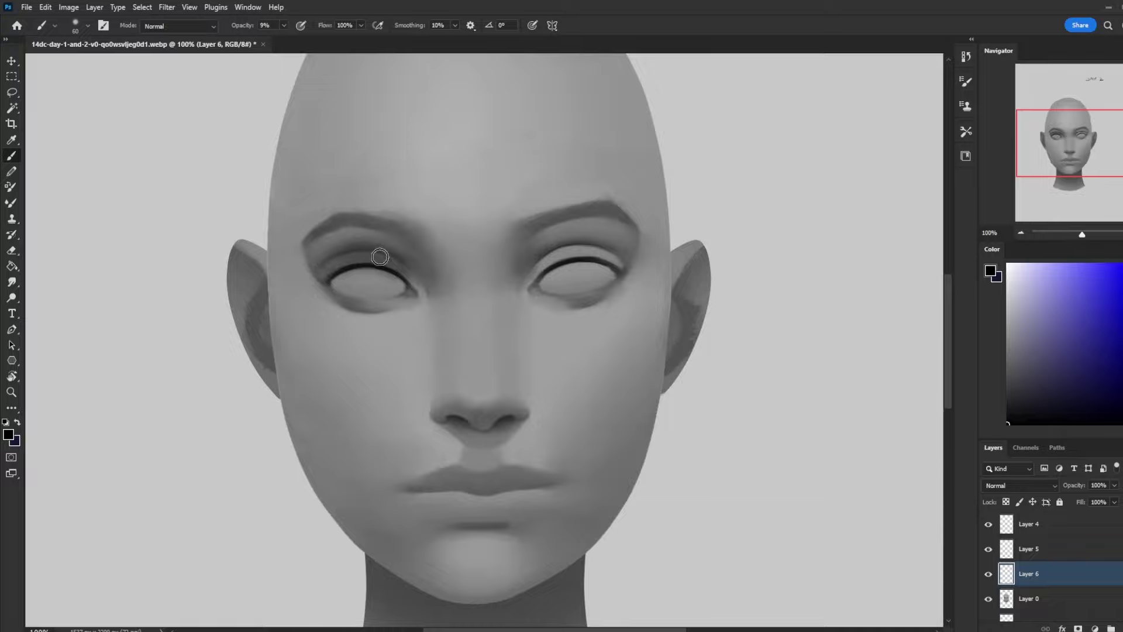
{"action": "key", "text": "e"}
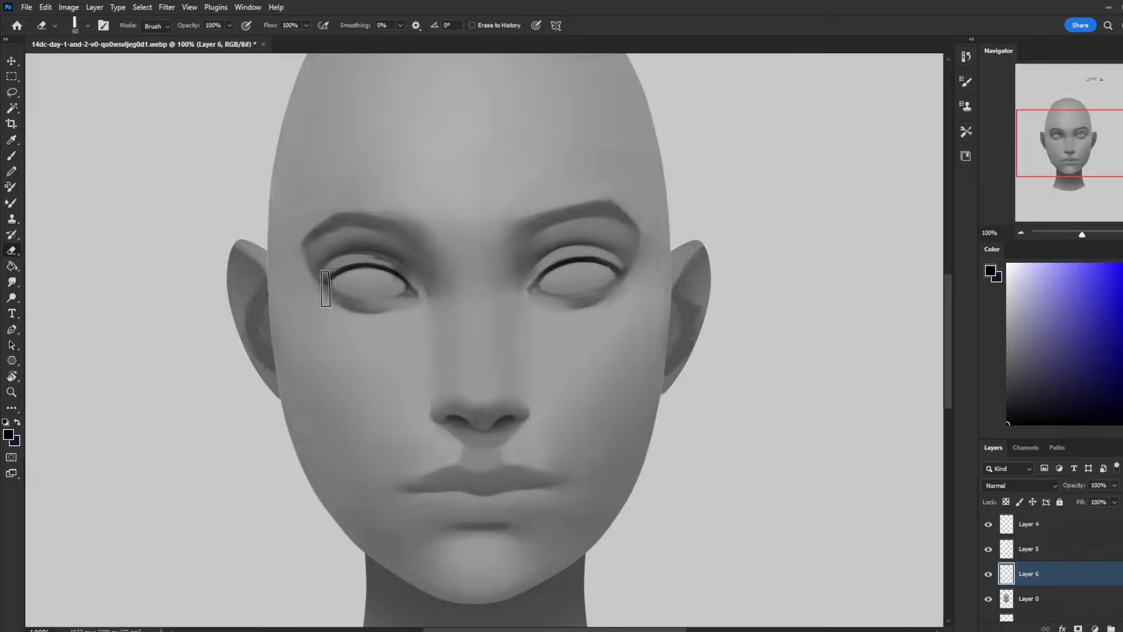
{"action": "mouse_move", "coordinate": [325, 289]}
{"action": "left_mouse_down"}
{"action": "mouse_move", "coordinate": [369, 270]}
{"action": "mouse_move", "coordinate": [353, 271]}
{"action": "mouse_move", "coordinate": [324, 288]}
{"action": "mouse_move", "coordinate": [389, 278]}
{"action": "left_mouse_up"}
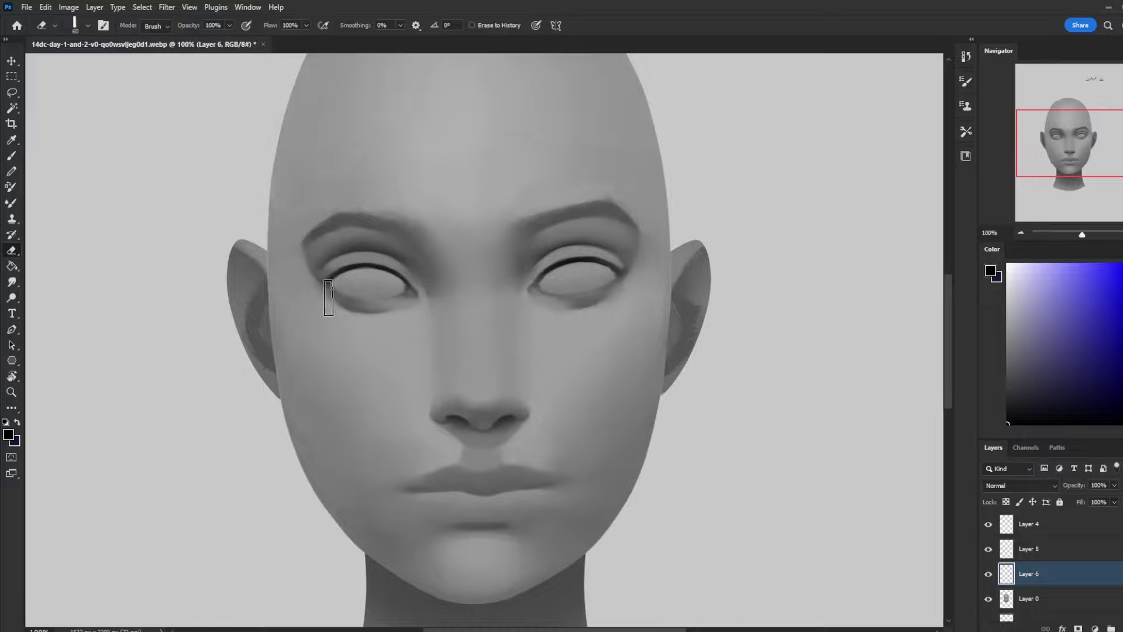
Fade the new shadow along the left brow with a soft round eraser reduced to about 150 px
{"action": "right_click", "coordinate": [612, 345]}
{"action": "left_click", "coordinate": [679, 345]}
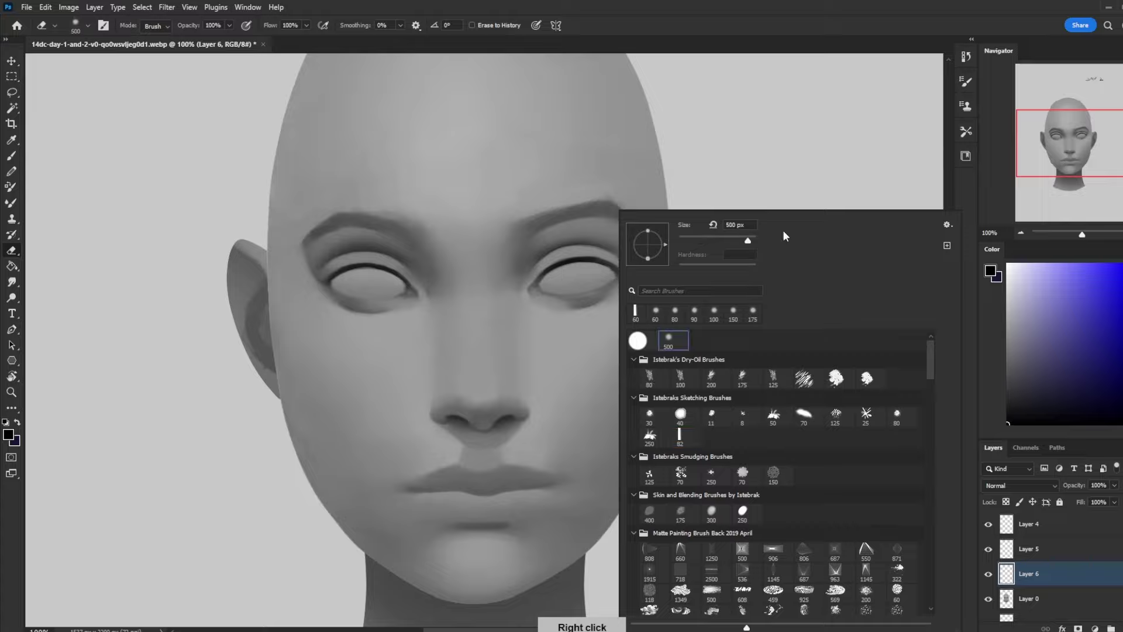
{"action": "left_click", "coordinate": [823, 163]}
{"action": "key", "text": "bracketleft"}
{"action": "key", "text": "bracketleft"}
{"action": "key", "text": "bracketleft"}
{"action": "key", "text": "bracketleft"}
{"action": "key", "text": "bracketleft"}
{"action": "key", "text": "bracketleft"}
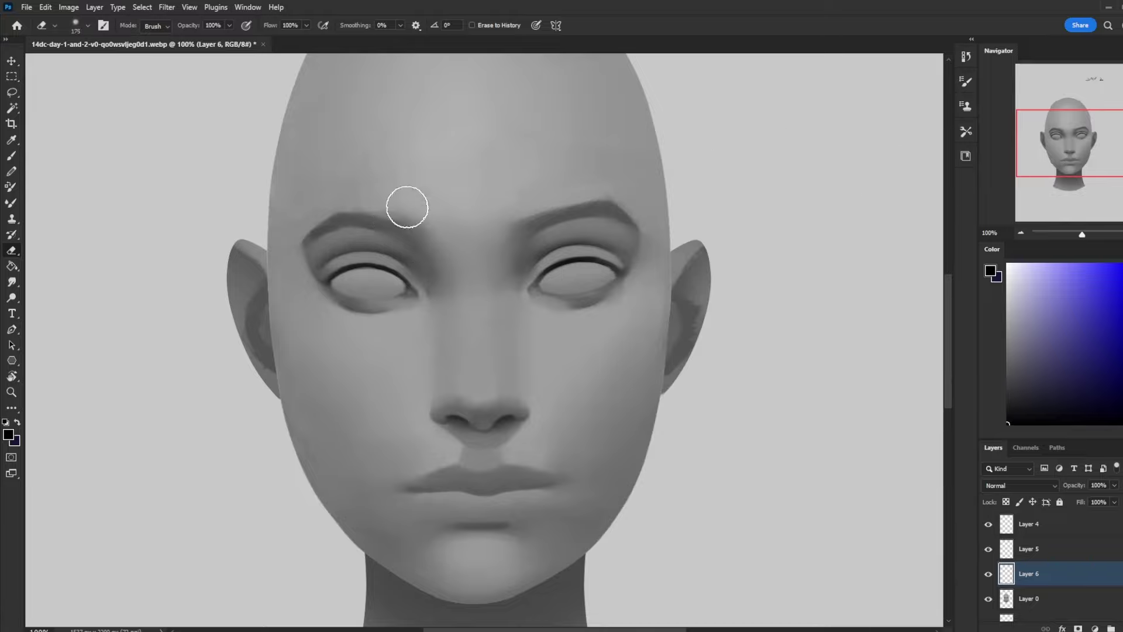
{"action": "key", "text": "ctrl"}
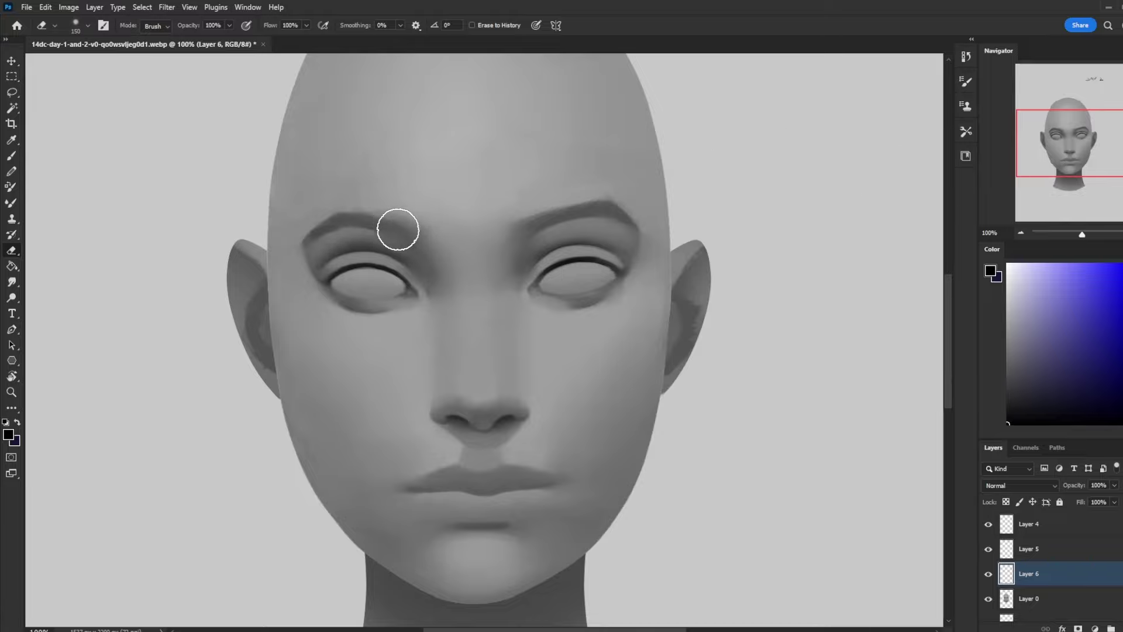
{"action": "key", "text": "bracketleft"}
{"action": "key", "text": "bracketleft"}
Soften the shadow between the left eye's inner corner and the nose bridge, enlarging the soft eraser to 250 px
{"action": "key", "text": "bracketright"}
{"action": "key", "text": "bracketright"}
{"action": "key", "text": "bracketright"}
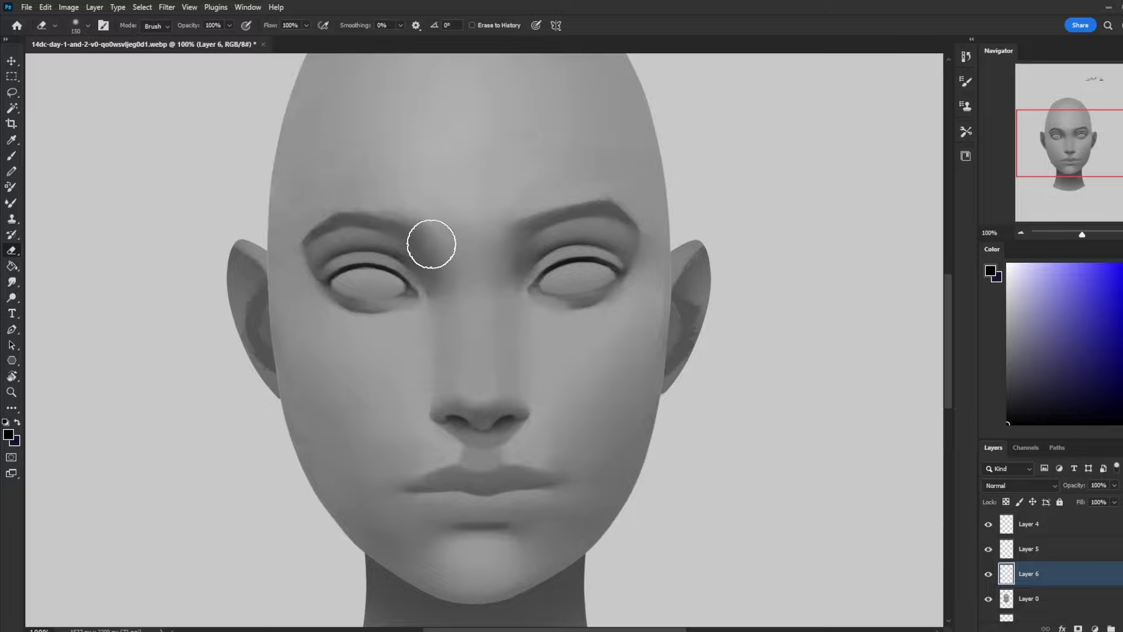
{"action": "key", "text": "bracketright"}
{"action": "key", "text": "bracketright"}
{"action": "key", "text": "bracketright"}
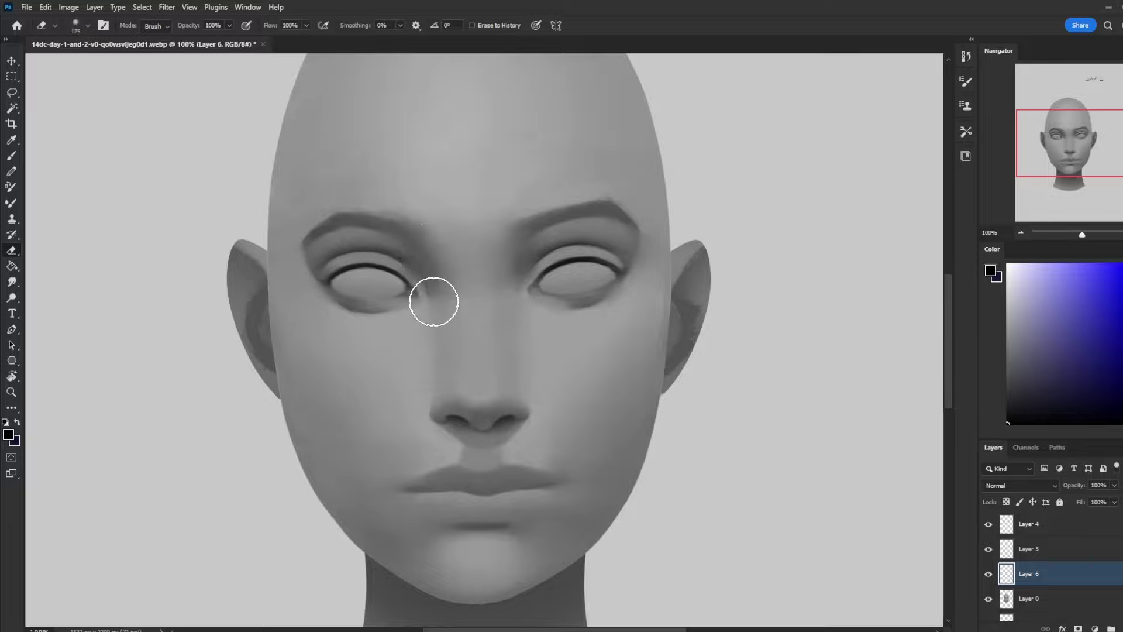
Compare the whole head with Layer 6 hidden and shown, and merge Layer 6 down into Layer 0
{"action": "key", "text": "ctrl+minus"}
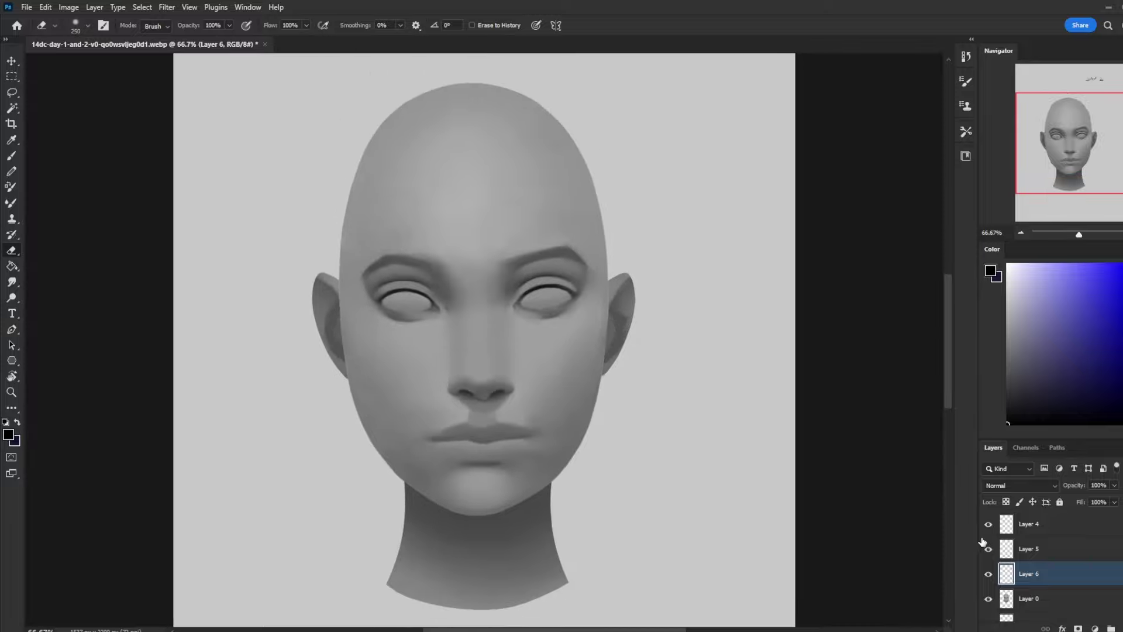
{"action": "left_click", "coordinate": [989, 573]}
{"action": "left_click", "coordinate": [988, 573]}
{"action": "left_click", "coordinate": [990, 574]}
{"action": "right_click", "coordinate": [1081, 573]}
{"action": "left_click", "coordinate": [1053, 254]}
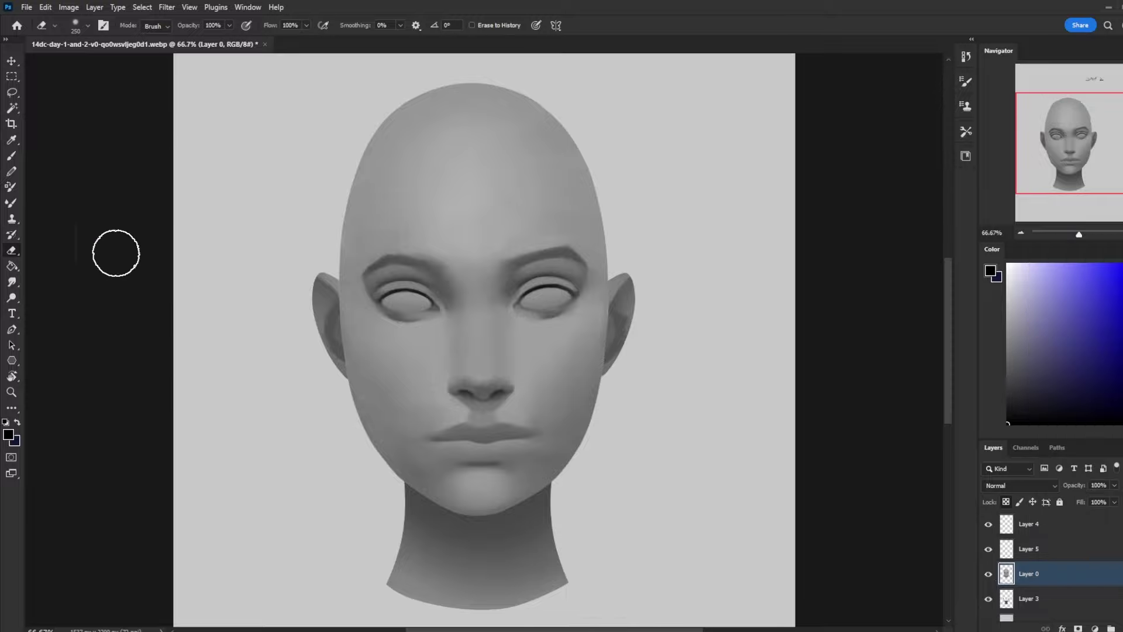
Smooth the lower eyelid shading under both eyes with the 15 px Smudge tool at 6% strength
{"action": "left_click", "coordinate": [11, 282]}
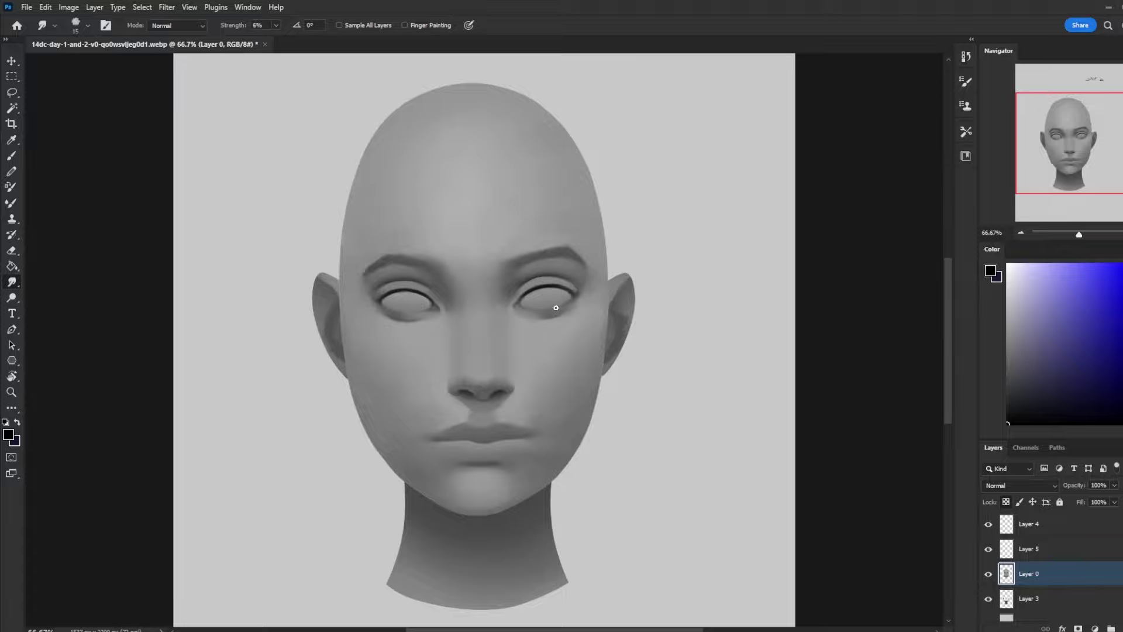
{"action": "key", "text": "ctrl+plus"}
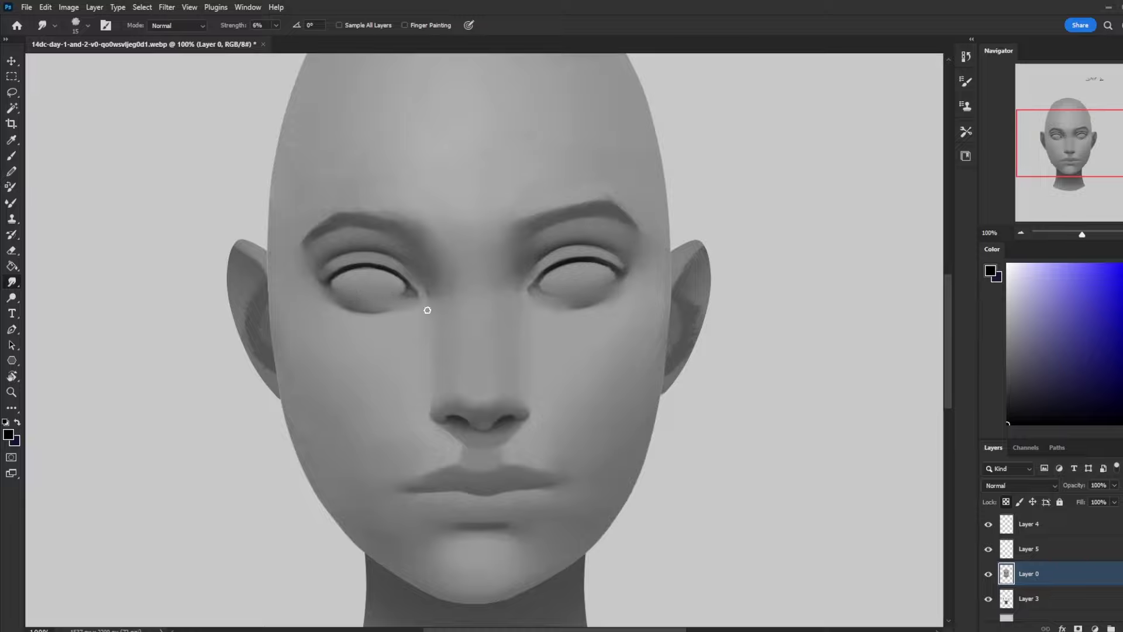
Prepare a white 10 px brush from the 30 px sketching preset at 22% opacity for lower lid highlights
{"action": "key", "text": "b"}
{"action": "right_click", "coordinate": [630, 304]}
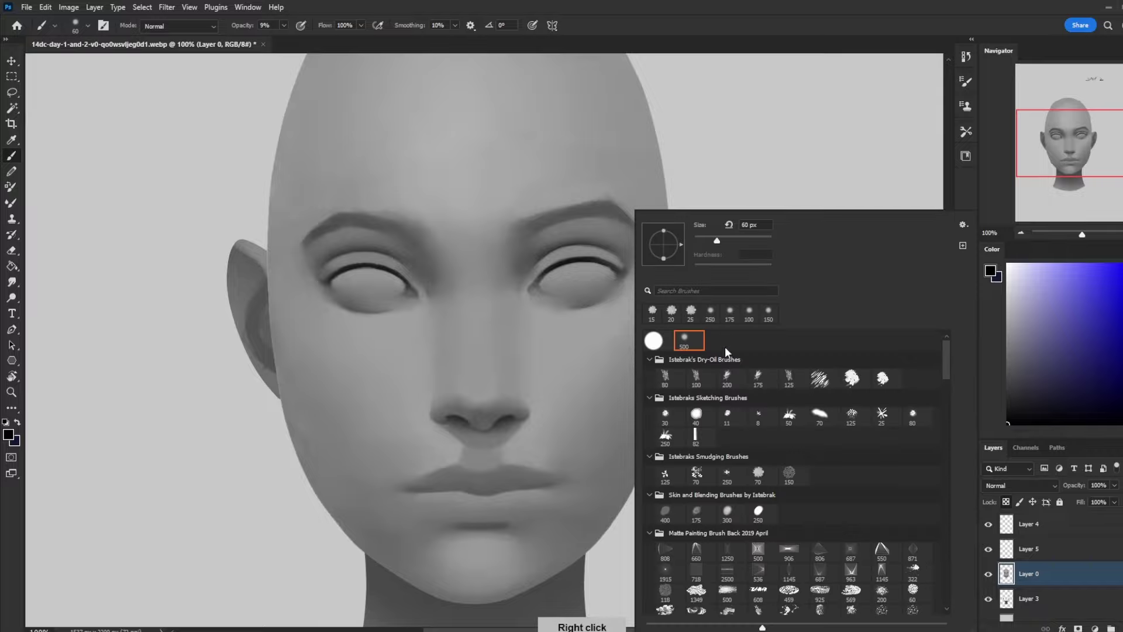
{"action": "left_click", "coordinate": [674, 415]}
{"action": "left_click_drag", "start_coordinate": [1063, 299], "coordinate": [972, 252]}
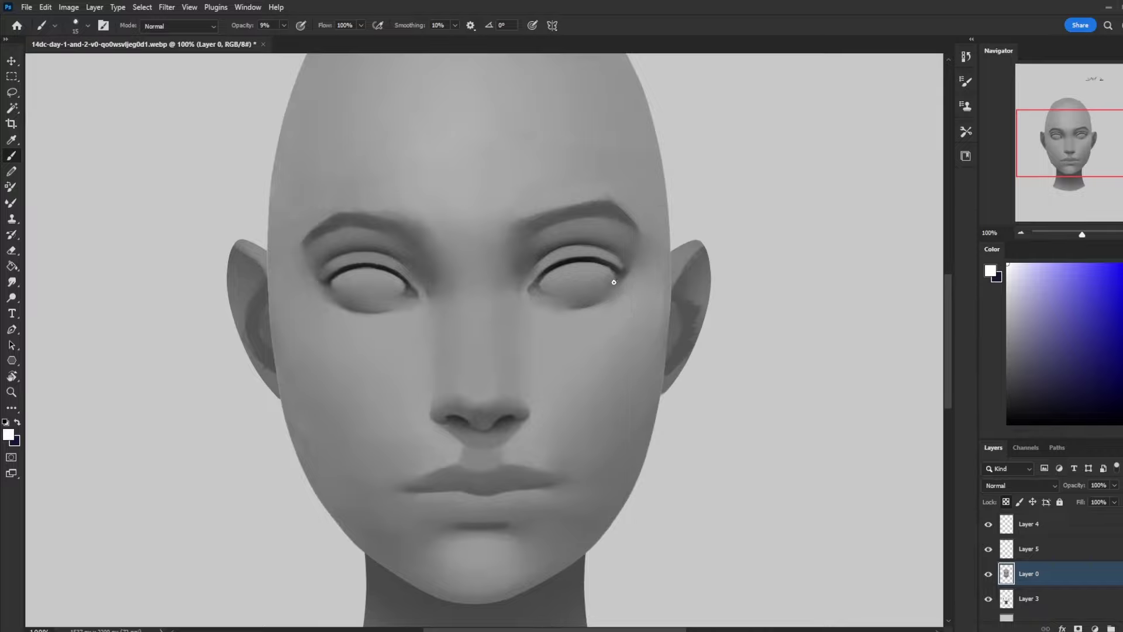
{"action": "key", "text": "bracketleft"}
{"action": "key", "text": "bracketleft"}
{"action": "key", "text": "2"}
{"action": "key", "text": "2"}
Paint thin white highlights along the lower lid rims of both eyes, undoing and redrawing unsatisfactory strokes
{"action": "left_click_drag", "start_coordinate": [399, 296], "coordinate": [332, 297]}
{"action": "mouse_move", "coordinate": [404, 298]}
{"action": "left_mouse_down"}
{"action": "mouse_move", "coordinate": [325, 292]}
{"action": "mouse_move", "coordinate": [383, 302]}
{"action": "left_mouse_up"}
{"action": "key", "text": "ctrl+z"}
{"action": "key", "text": "ctrl+z"}
{"action": "key", "text": "ctrl+z"}
{"action": "left_click_drag", "start_coordinate": [543, 295], "coordinate": [601, 296]}
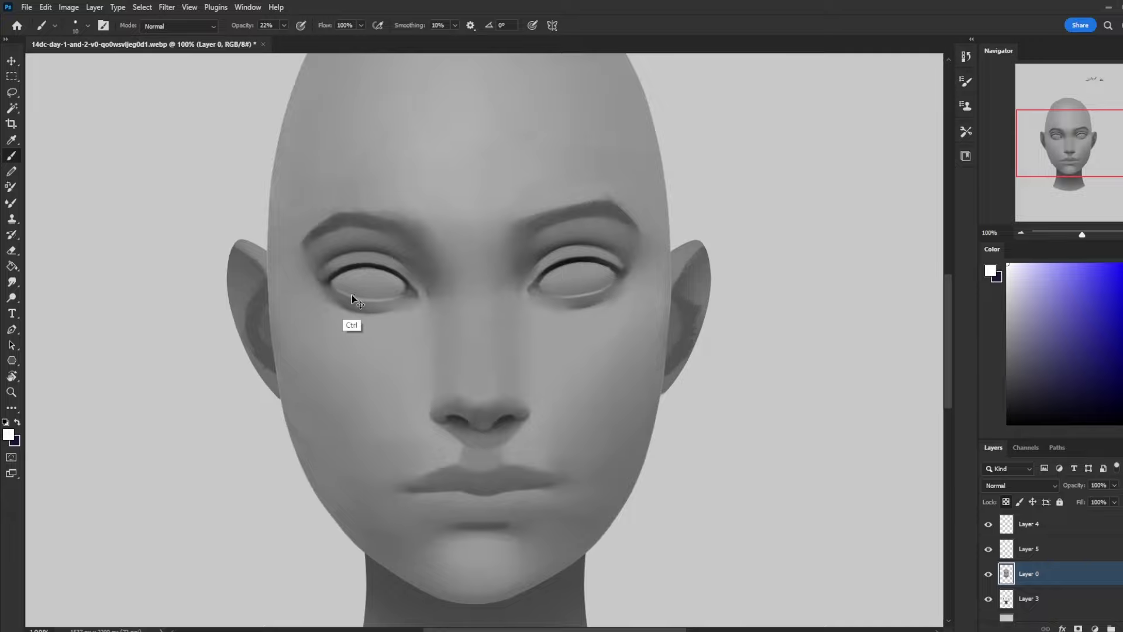
{"action": "key", "text": "ctrl+z"}
{"action": "left_click_drag", "start_coordinate": [391, 299], "coordinate": [414, 295]}
Blend the lower lid rims and outer eye corners with sampled grays, using a 25 px brush at 41% opacity
{"action": "left_click", "coordinate": [631, 280], "text": "alt"}
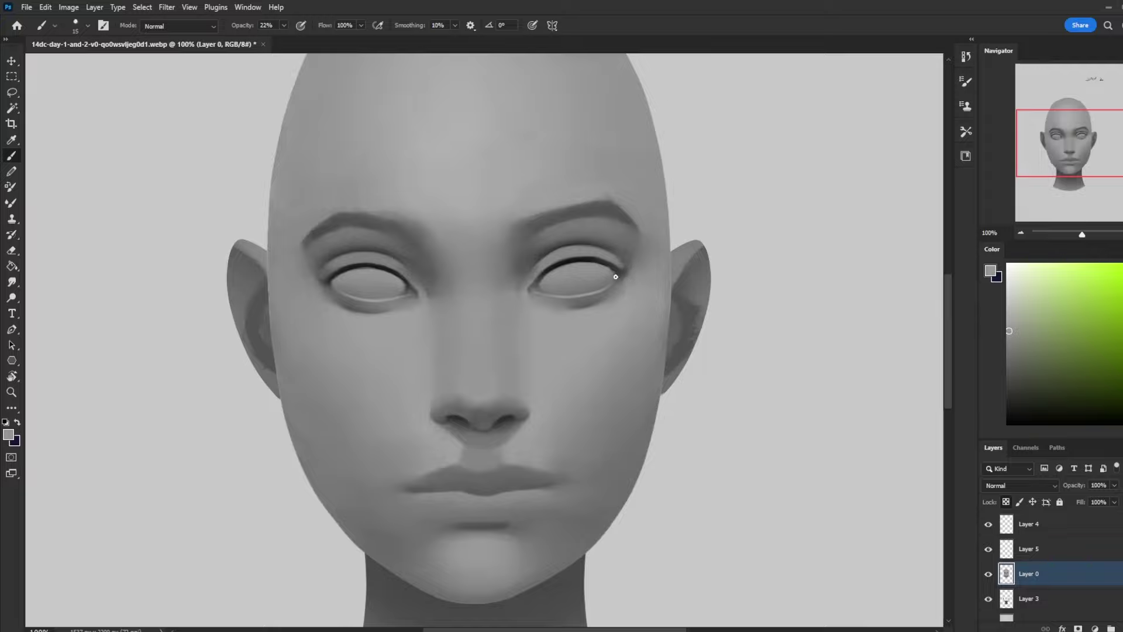
{"action": "key", "text": "bracketright"}
{"action": "left_click_drag", "start_coordinate": [284, 26], "coordinate": [294, 39]}
{"action": "left_click", "coordinate": [627, 278]}
{"action": "left_click", "coordinate": [323, 308], "text": "alt"}
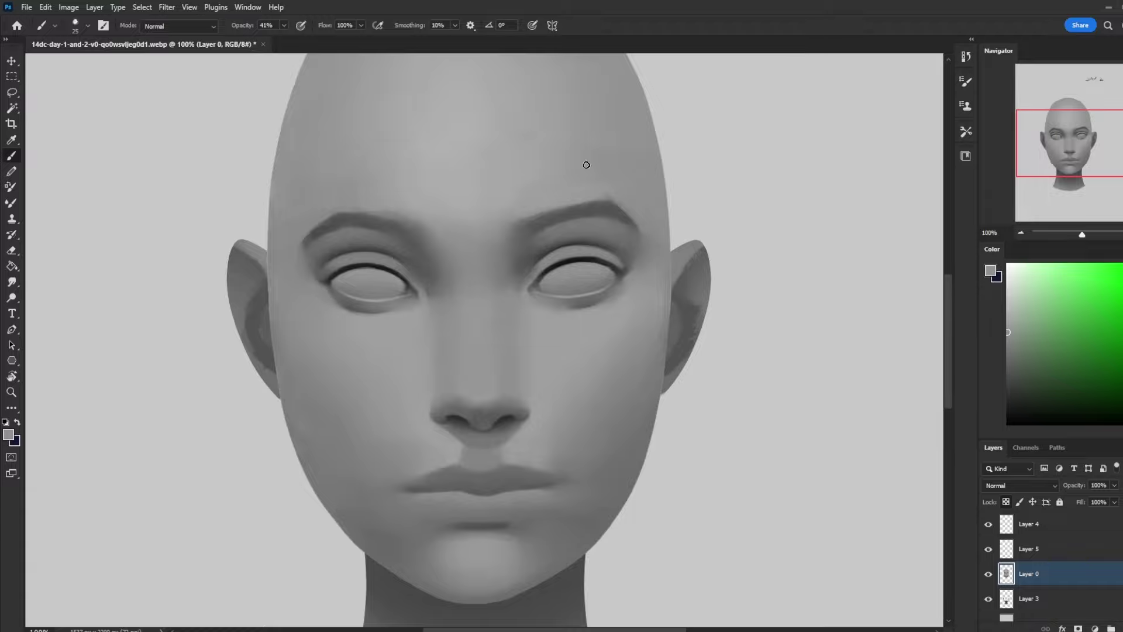
{"action": "left_click", "coordinate": [633, 300], "text": "alt"}
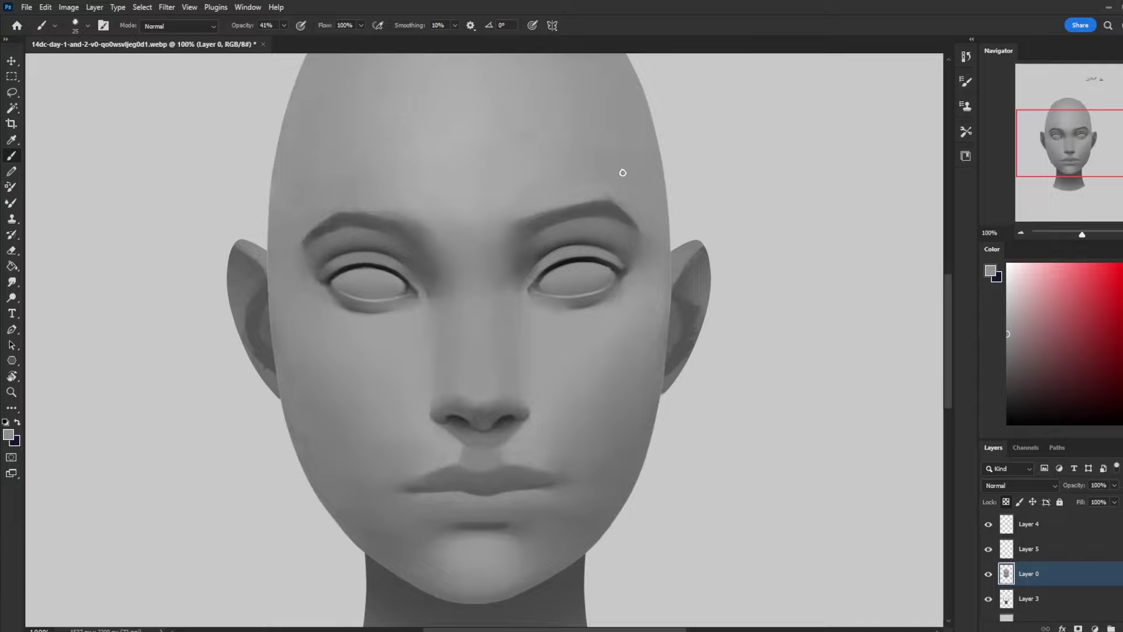
{"action": "left_click", "coordinate": [622, 300], "text": "alt"}
{"action": "left_click", "coordinate": [622, 294], "text": "alt"}
Merge Layer 5 down into Layer 0
{"action": "key", "text": "ctrl+minus"}
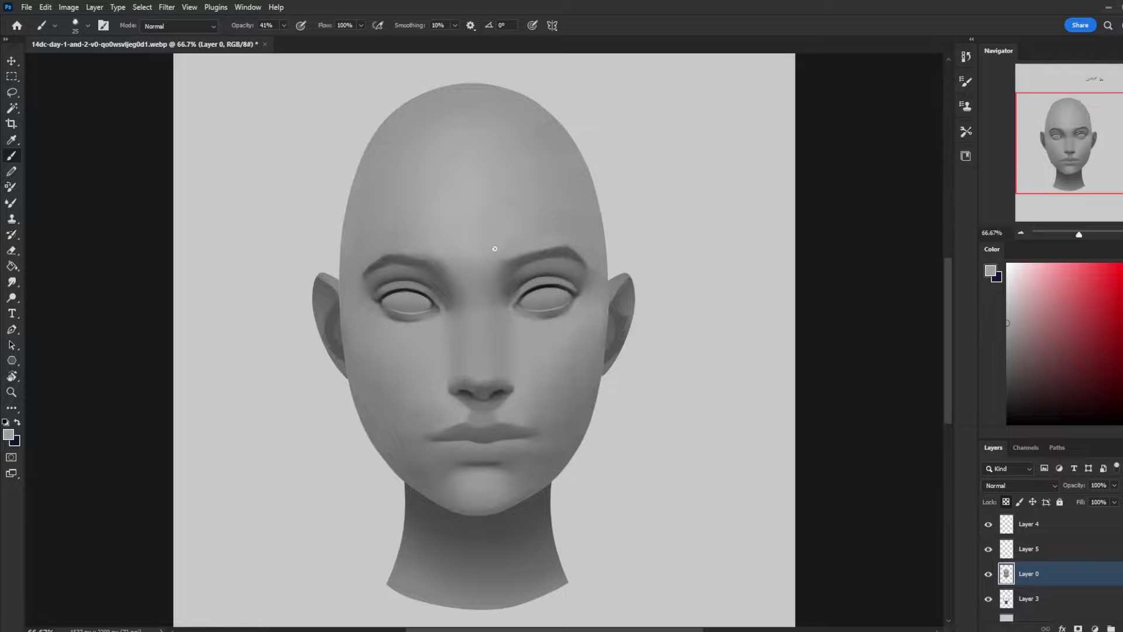
{"action": "left_click", "coordinate": [1057, 553]}
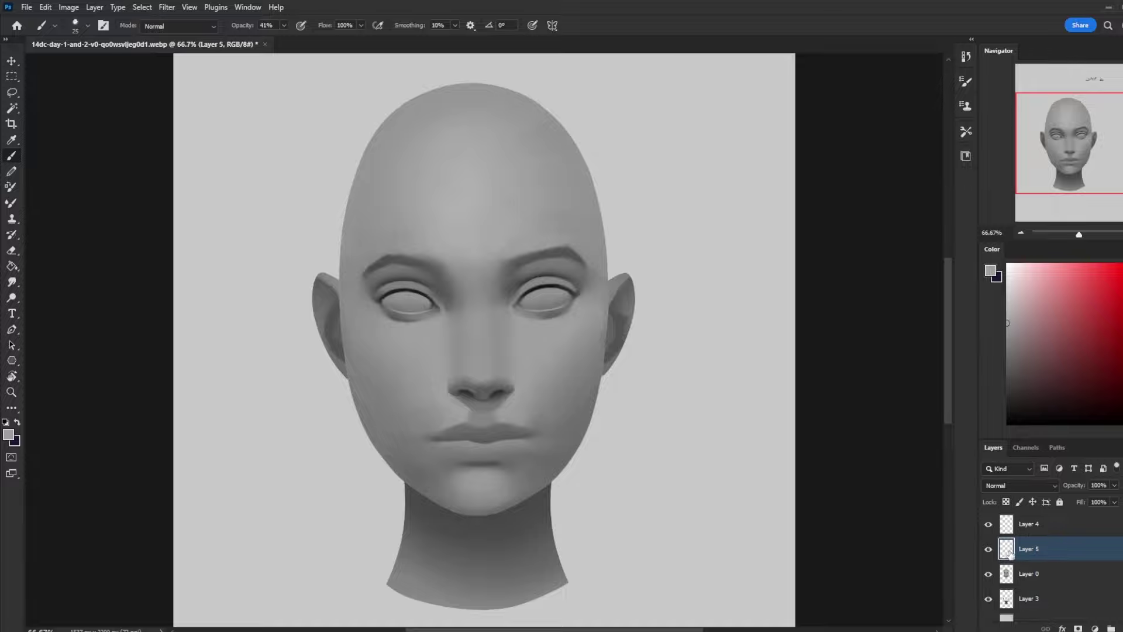
{"action": "right_click", "coordinate": [1052, 546]}
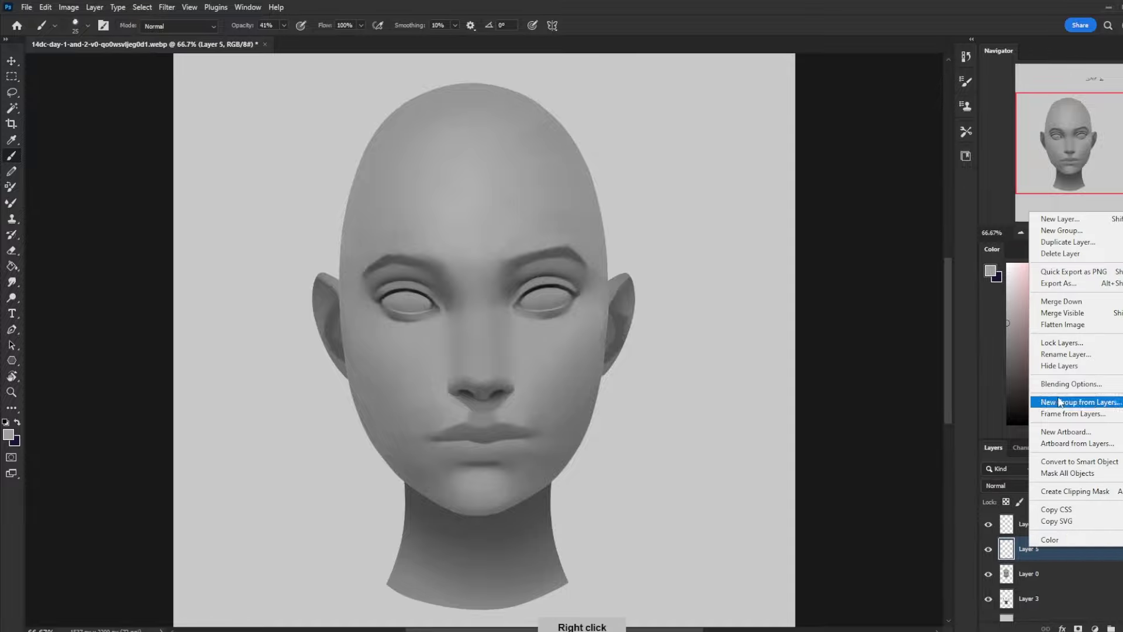
{"action": "left_click", "coordinate": [1053, 305]}
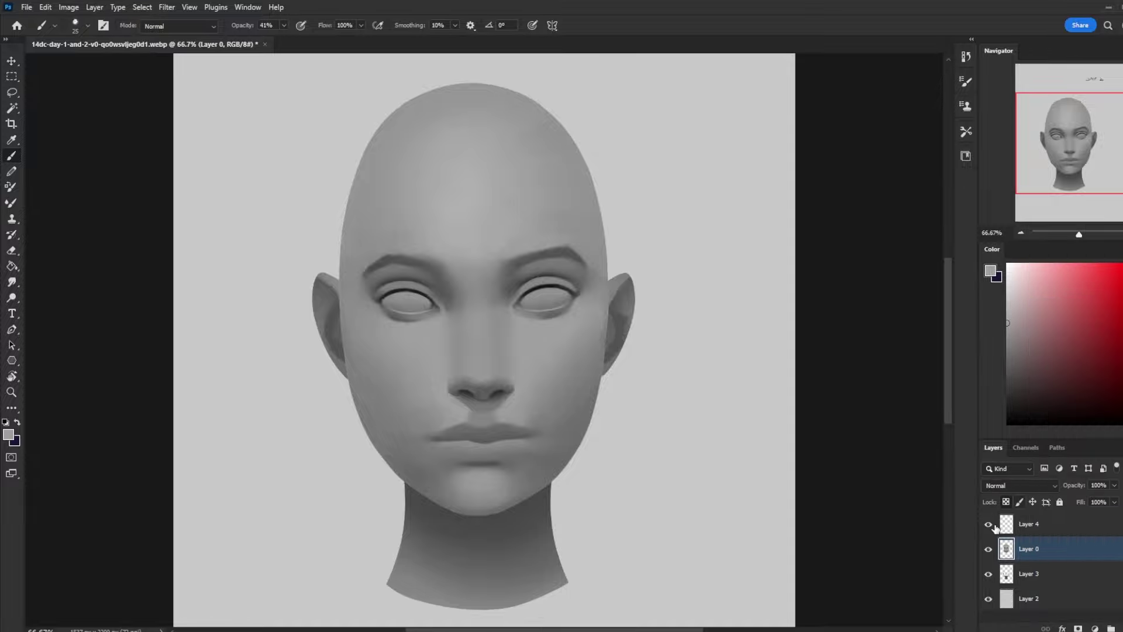
Try merging Layer 4 down into Layer 0, and undo the merge
{"action": "right_click", "coordinate": [1065, 531]}
{"action": "left_click", "coordinate": [1053, 283]}
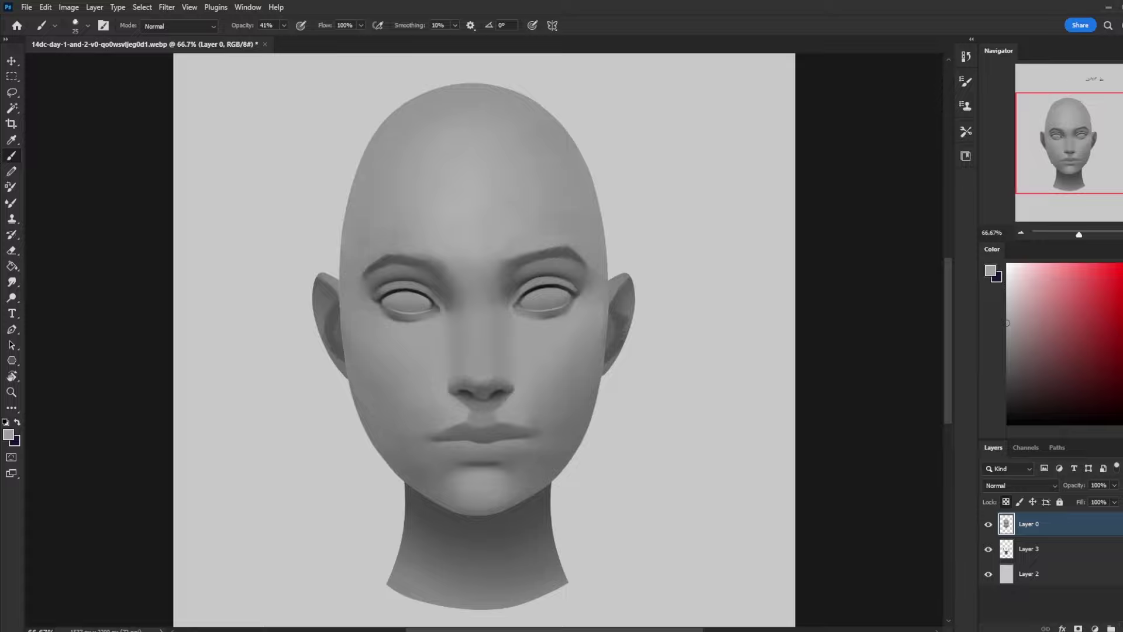
{"action": "key", "text": "ctrl+z"}
Prepare a soft white brush for Layer 4 with 18% opacity and a 175 px size
{"action": "left_click", "coordinate": [1007, 265]}
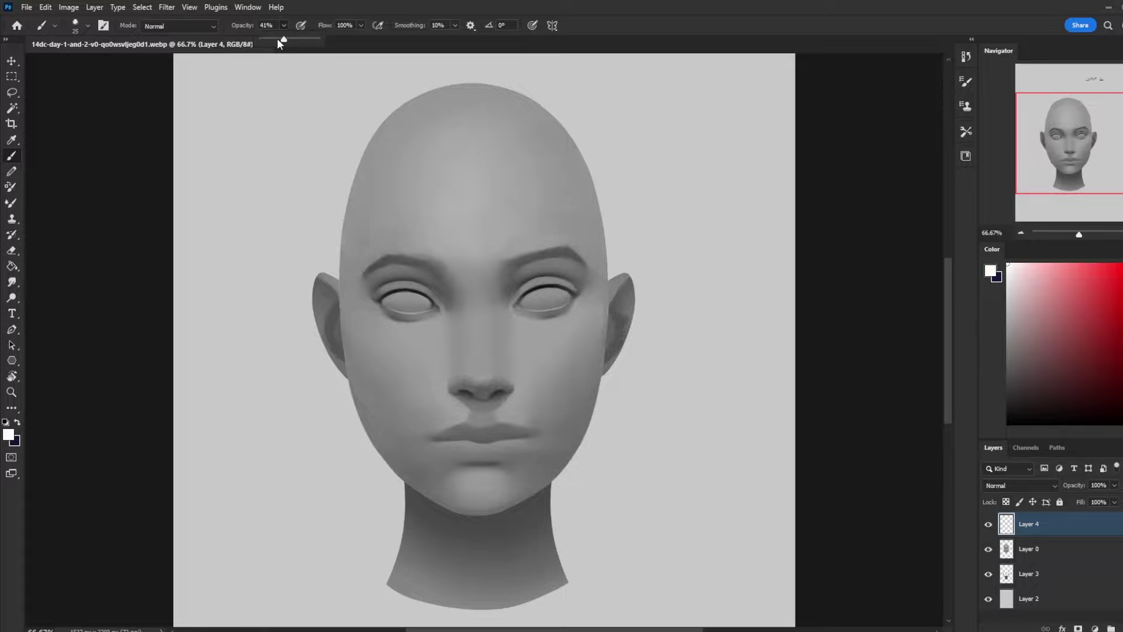
{"action": "right_click", "coordinate": [537, 330]}
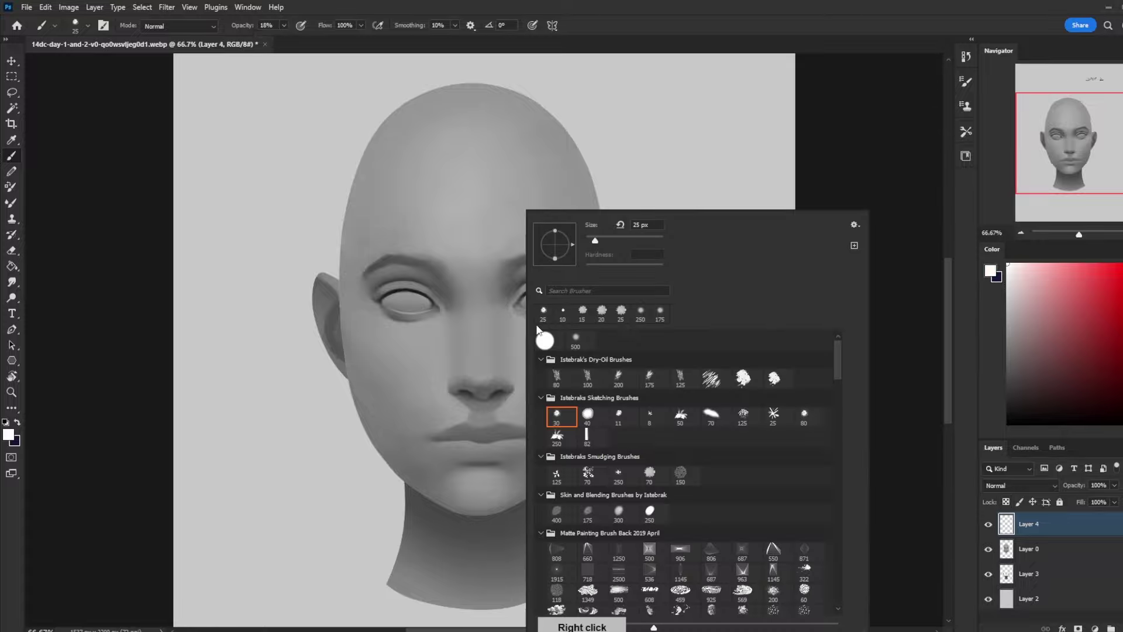
{"action": "left_click", "coordinate": [576, 341]}
{"action": "left_click", "coordinate": [860, 136]}
{"action": "key", "text": "bracketleft"}
{"action": "key", "text": "bracketleft"}
{"action": "key", "text": "bracketleft"}
{"action": "key", "text": "bracketleft"}
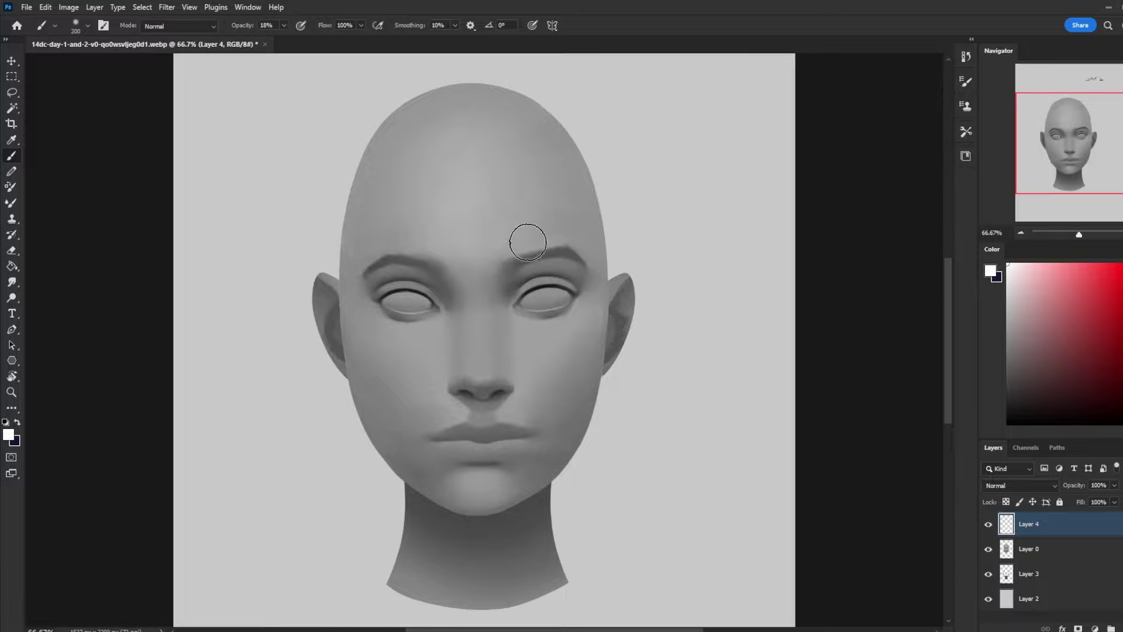
{"action": "key", "text": "bracketleft"}
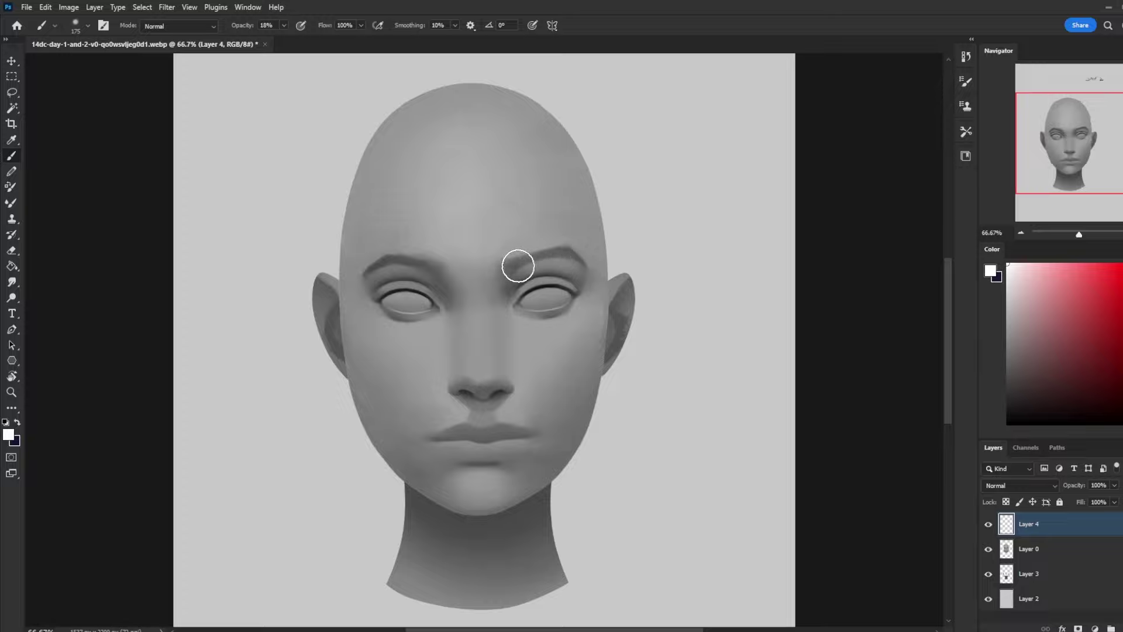
Paint soft white highlights over the brow bones beneath both eyebrows on Layer 4 at 14% opacity, adjusting the brush size
{"action": "left_click", "coordinate": [283, 25]}
{"action": "left_click", "coordinate": [562, 256]}
{"action": "key", "text": "bracketleft"}
{"action": "left_click_drag", "start_coordinate": [558, 257], "coordinate": [524, 261]}
{"action": "key", "text": "bracketleft"}
{"action": "key", "text": "bracketright"}
{"action": "key", "text": "bracketright"}
{"action": "key", "text": "bracketleft"}
{"action": "key", "text": "bracketleft"}
{"action": "key", "text": "bracketleft"}
{"action": "key", "text": "bracketleft"}
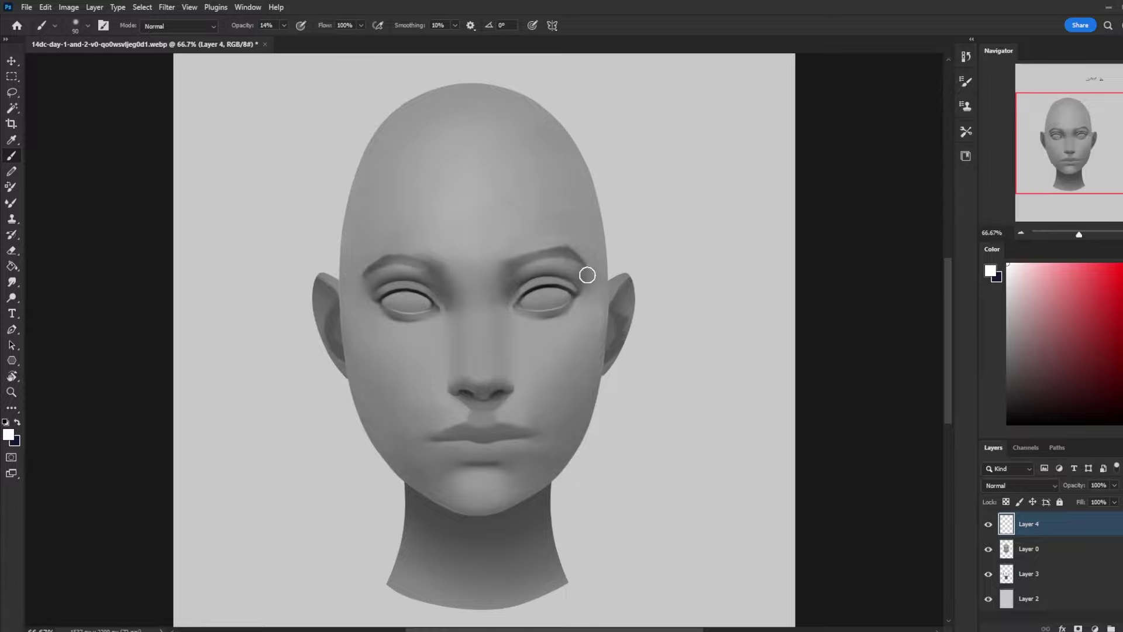
Erase the white spill over the eyebrows on Layer 4, and compare the portrait with the layer hidden and shown
{"action": "key", "text": "r"}
{"action": "key", "text": "e"}
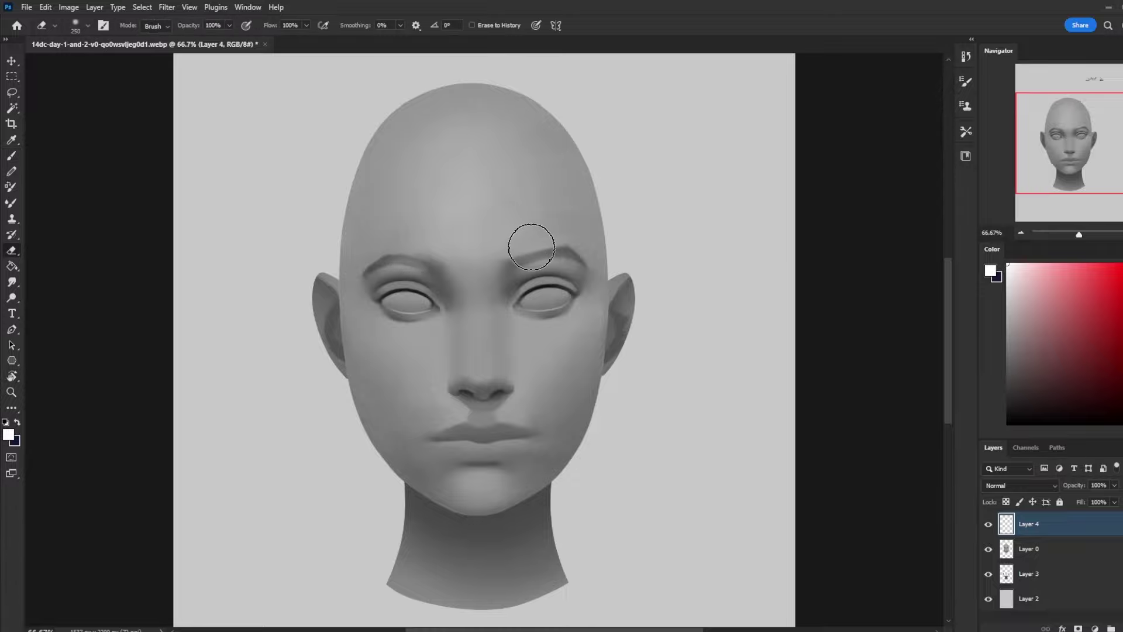
{"action": "key", "text": "bracketleft"}
{"action": "key", "text": "bracketleft"}
{"action": "key", "text": "bracketleft"}
{"action": "key", "text": "bracketleft"}
{"action": "key", "text": "bracketleft"}
{"action": "key", "text": "bracketleft"}
{"action": "key", "text": "bracketleft"}
{"action": "key", "text": "bracketleft"}
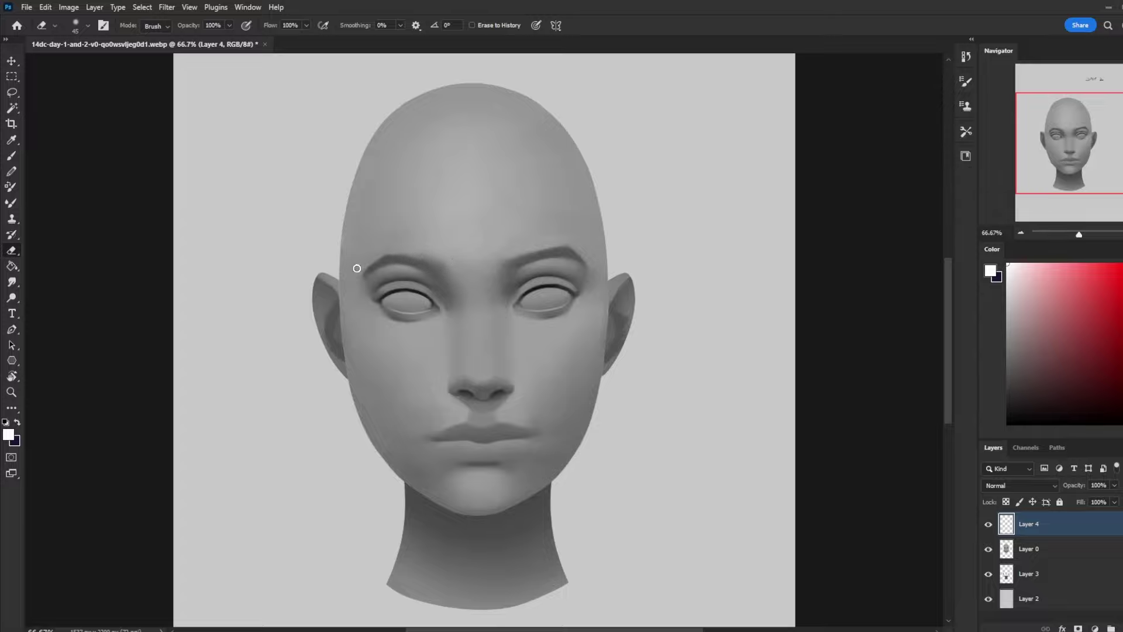
{"action": "left_click", "coordinate": [989, 525]}
{"action": "left_click", "coordinate": [989, 525]}
{"action": "left_click", "coordinate": [988, 525]}
{"action": "left_click", "coordinate": [989, 525]}
Enlarge the eraser to 175 px and merge Layer 4 down into Layer 0
{"action": "key", "text": "bracketright"}
{"action": "key", "text": "bracketright"}
{"action": "key", "text": "bracketright"}
{"action": "key", "text": "bracketright"}
{"action": "key", "text": "bracketright"}
{"action": "key", "text": "bracketright"}
{"action": "key", "text": "bracketright"}
{"action": "key", "text": "bracketright"}
{"action": "key", "text": "bracketright"}
{"action": "right_click", "coordinate": [1039, 525]}
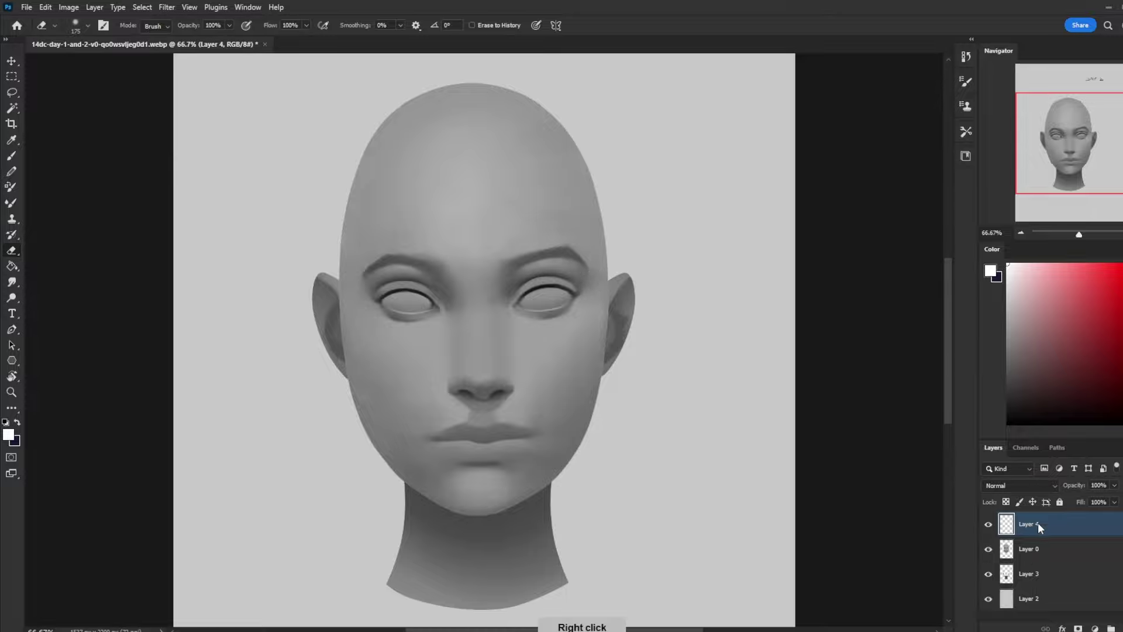
{"action": "left_click", "coordinate": [1077, 279]}
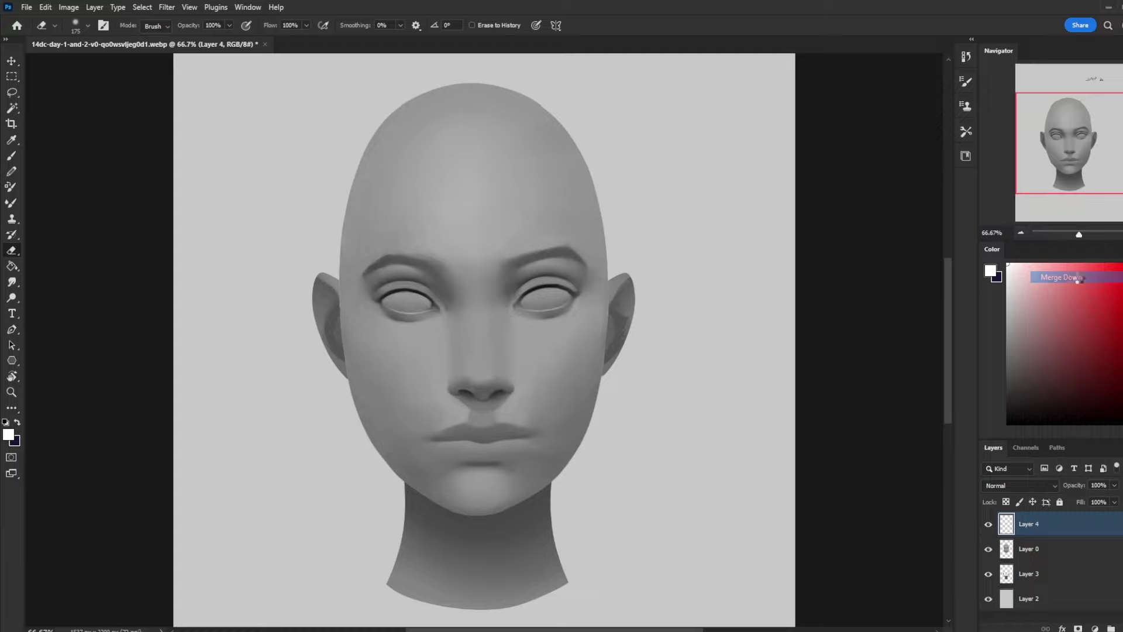
Blend the brow bone above the image-left eye with sampled gray at 14% brush opacity, and smudge it at 6% strength
{"action": "key", "text": "b"}
{"action": "left_click", "coordinate": [410, 267], "text": "alt"}
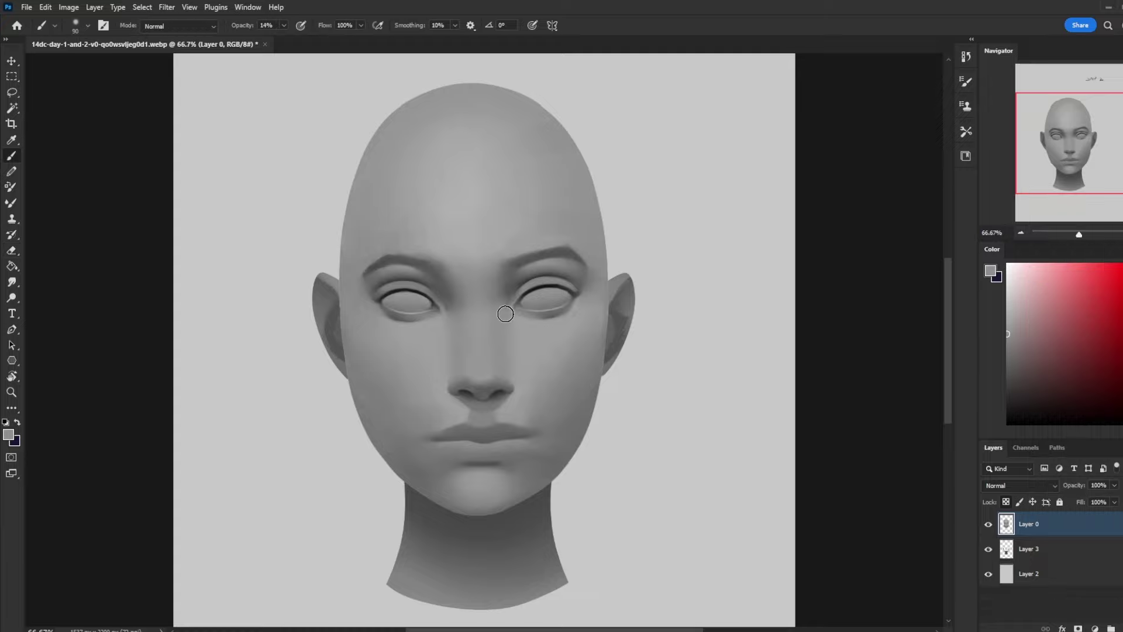
{"action": "key", "text": "ctrl+plus"}
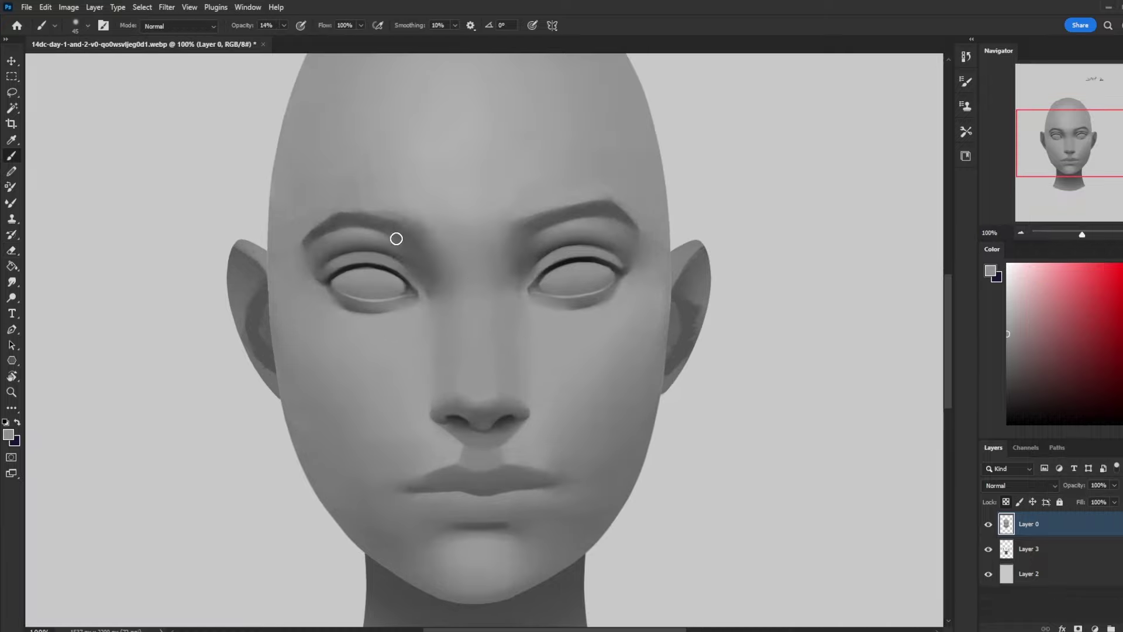
{"action": "left_click", "coordinate": [372, 262], "text": "alt"}
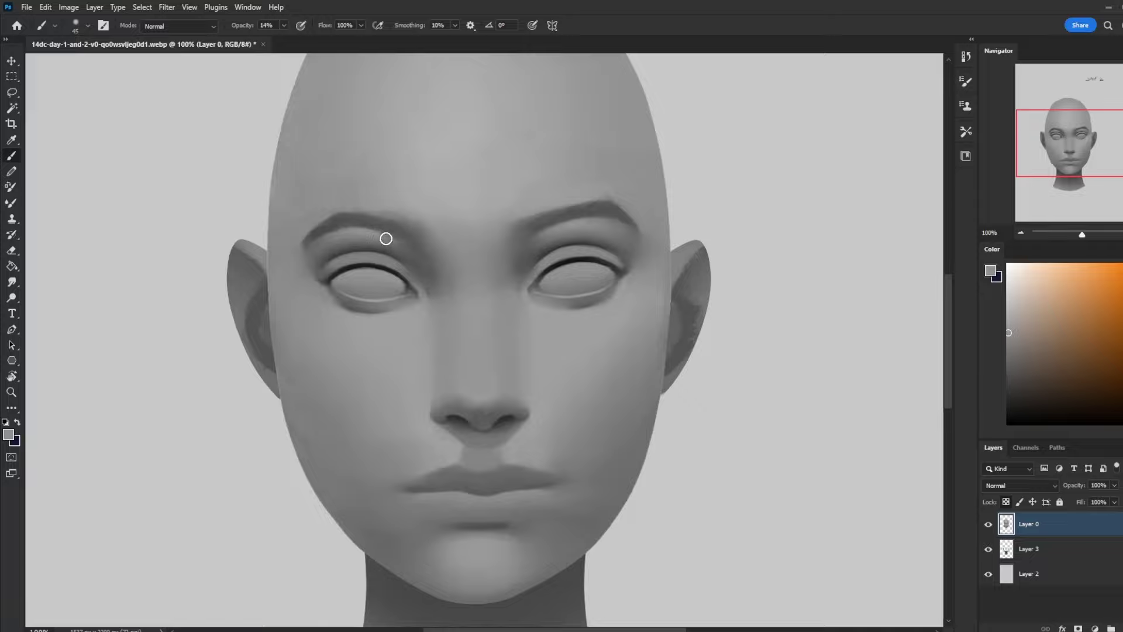
{"action": "left_click_drag", "start_coordinate": [386, 238], "coordinate": [417, 252]}
{"action": "left_click", "coordinate": [12, 282]}
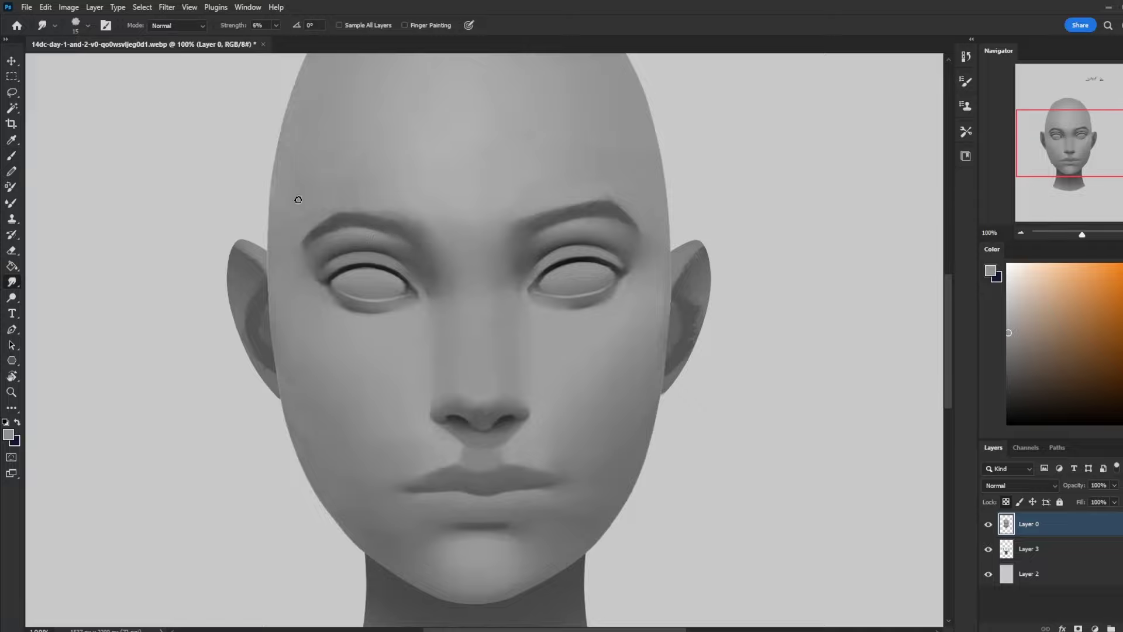
{"action": "left_click_drag", "start_coordinate": [386, 240], "coordinate": [392, 241]}
Blend the brow bone above the image-right eye with a 70 px brush in sampled gray, and smudge the transitions at 6% strength
{"action": "key", "text": "b"}
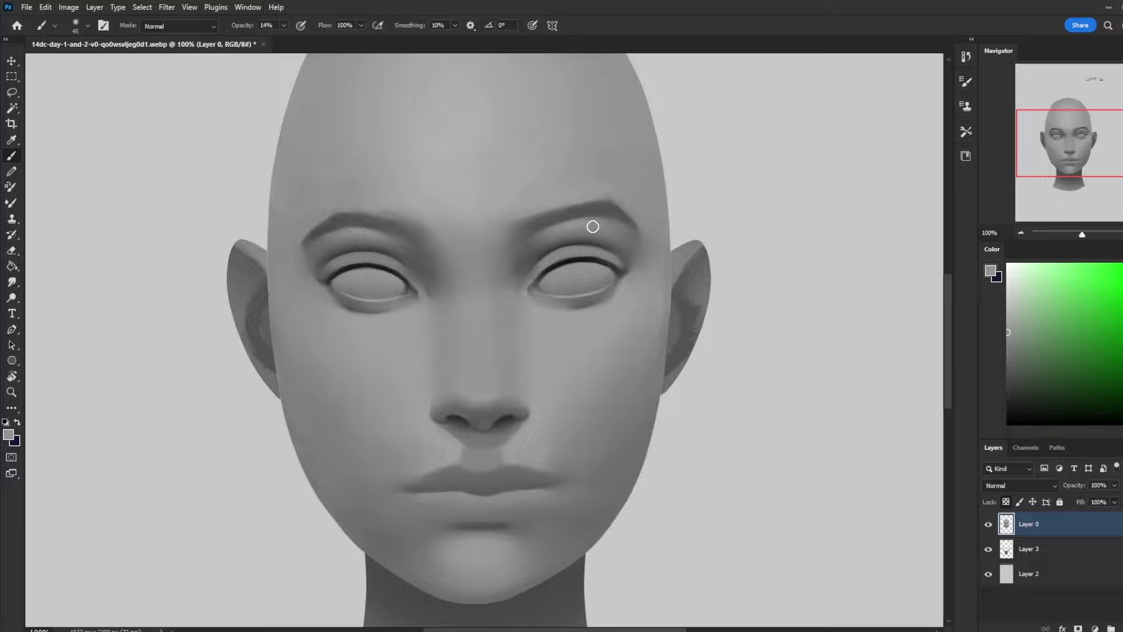
{"action": "key", "text": "bracketright"}
{"action": "key", "text": "bracketright"}
{"action": "key", "text": "bracketright"}
{"action": "key", "text": "ctrl"}
{"action": "left_click", "coordinate": [560, 228], "text": "alt"}
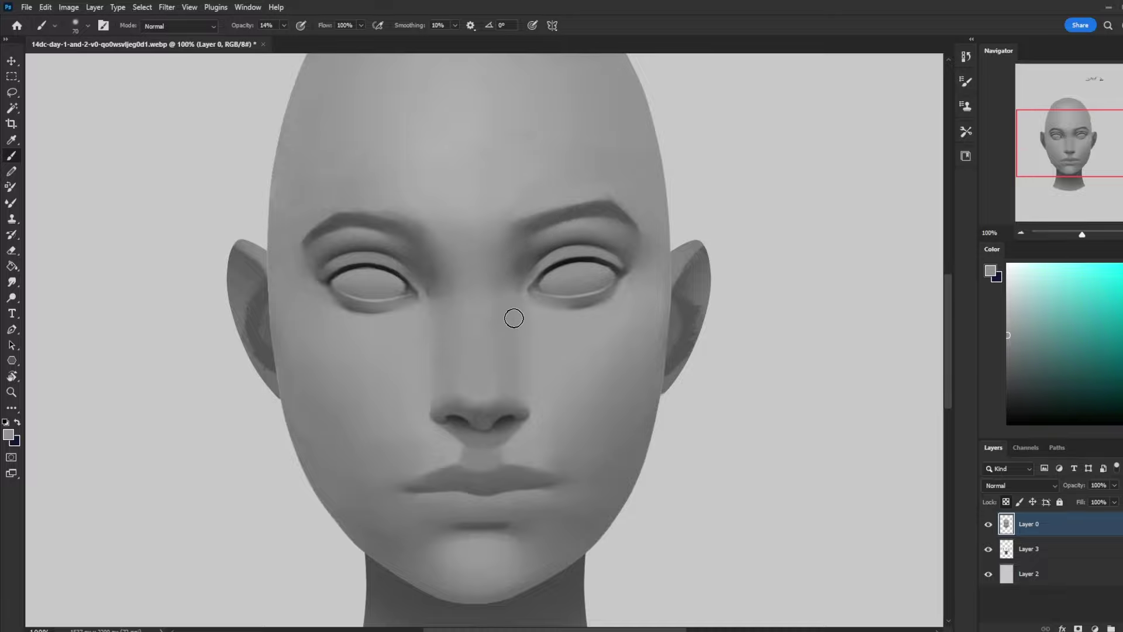
{"action": "left_click", "coordinate": [12, 281]}
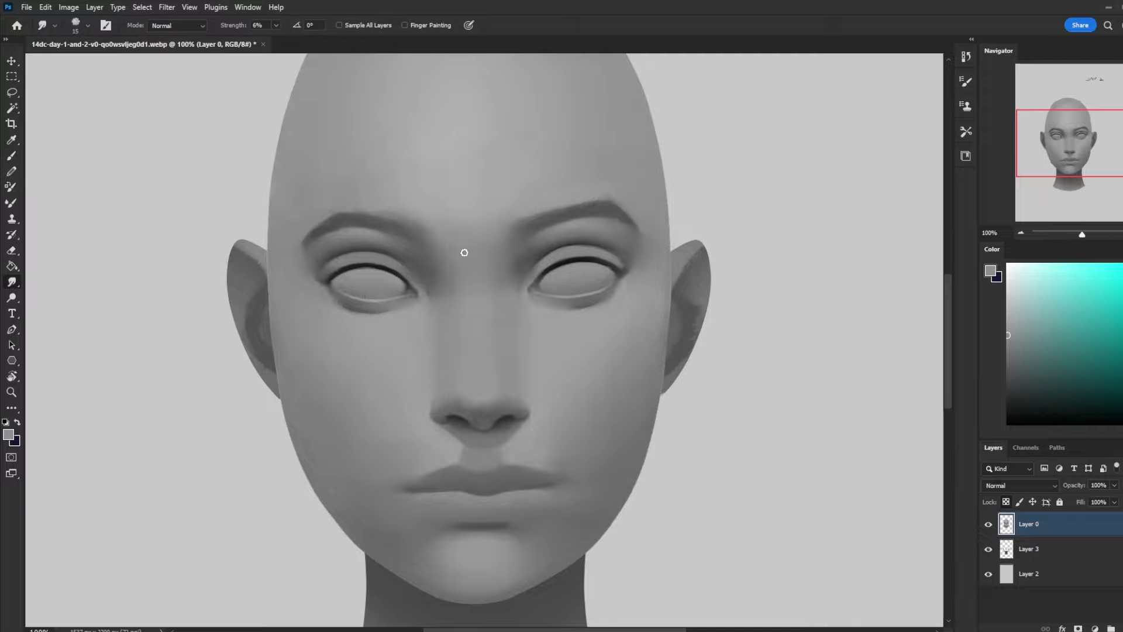
Refine the eyebrow edges and the forehead above them with sampled grays at 42% opacity, and smudge the transitions
{"action": "key", "text": "b"}
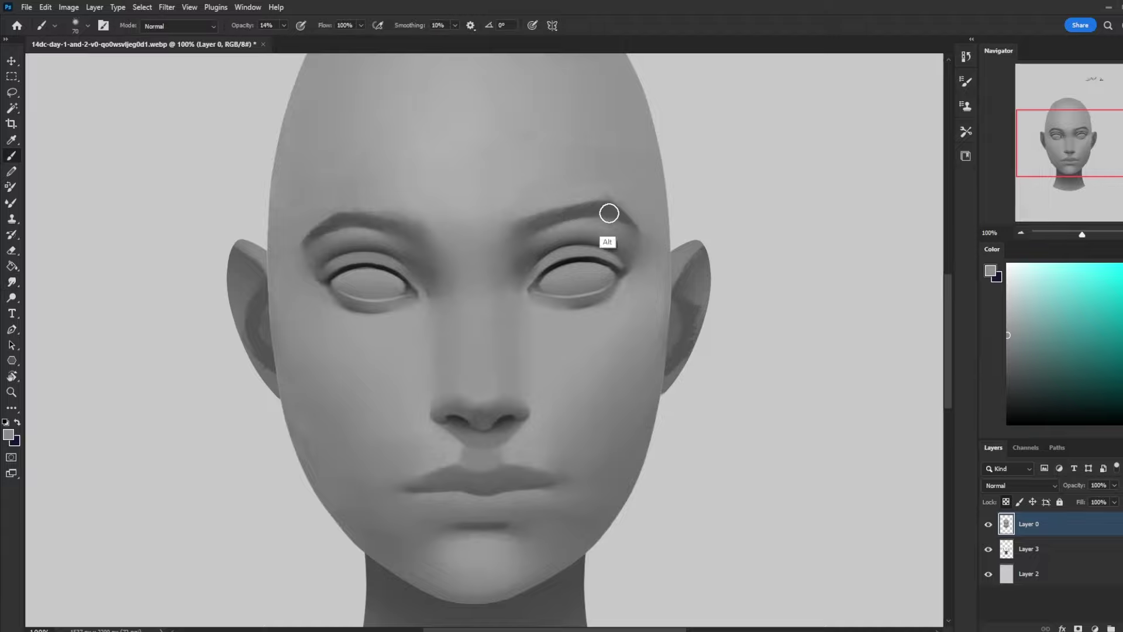
{"action": "left_click", "coordinate": [283, 26]}
{"action": "left_click", "coordinate": [300, 40]}
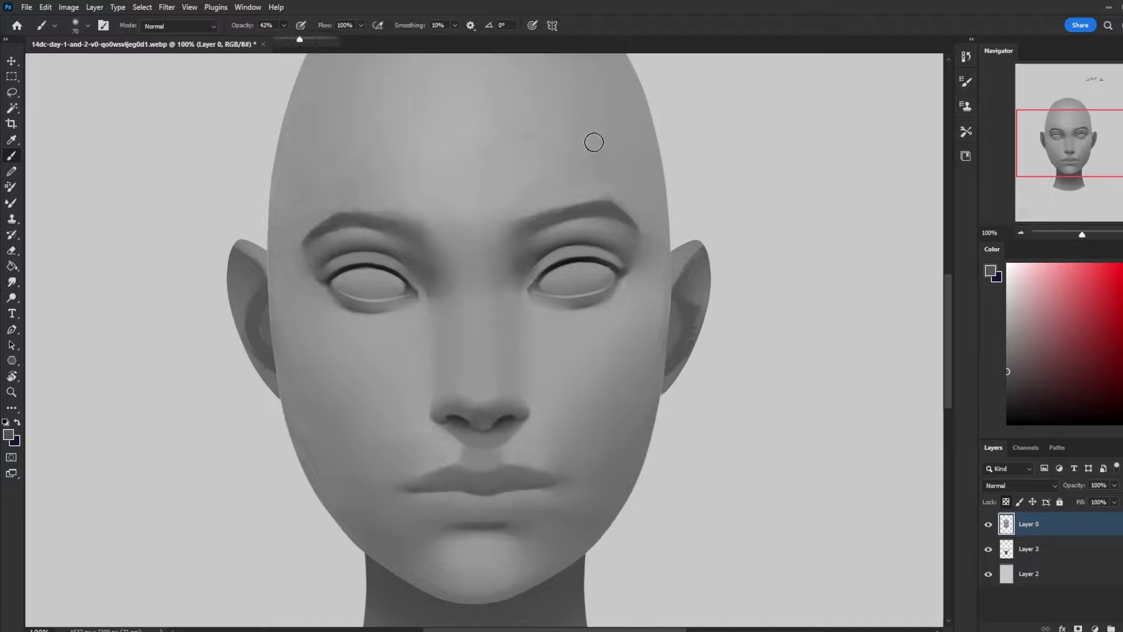
{"action": "left_click", "coordinate": [538, 223]}
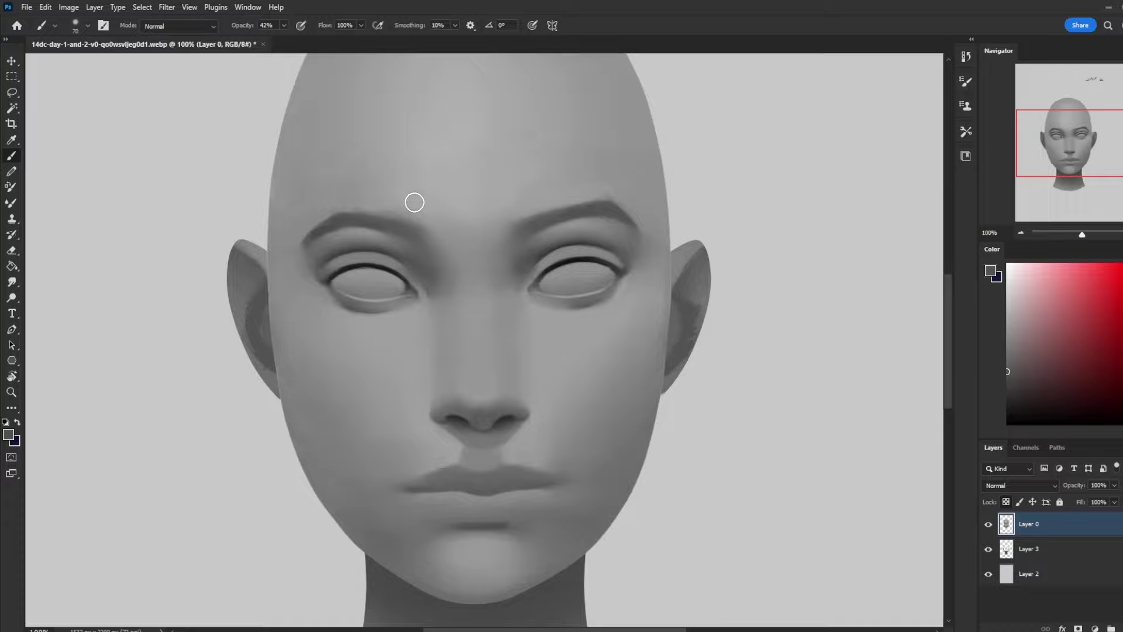
{"action": "left_click", "coordinate": [411, 200], "text": "alt"}
{"action": "left_click", "coordinate": [381, 166], "text": "alt"}
{"action": "left_click", "coordinate": [374, 191], "text": "alt"}
{"action": "left_click", "coordinate": [572, 169], "text": "alt"}
{"action": "left_click", "coordinate": [11, 281]}
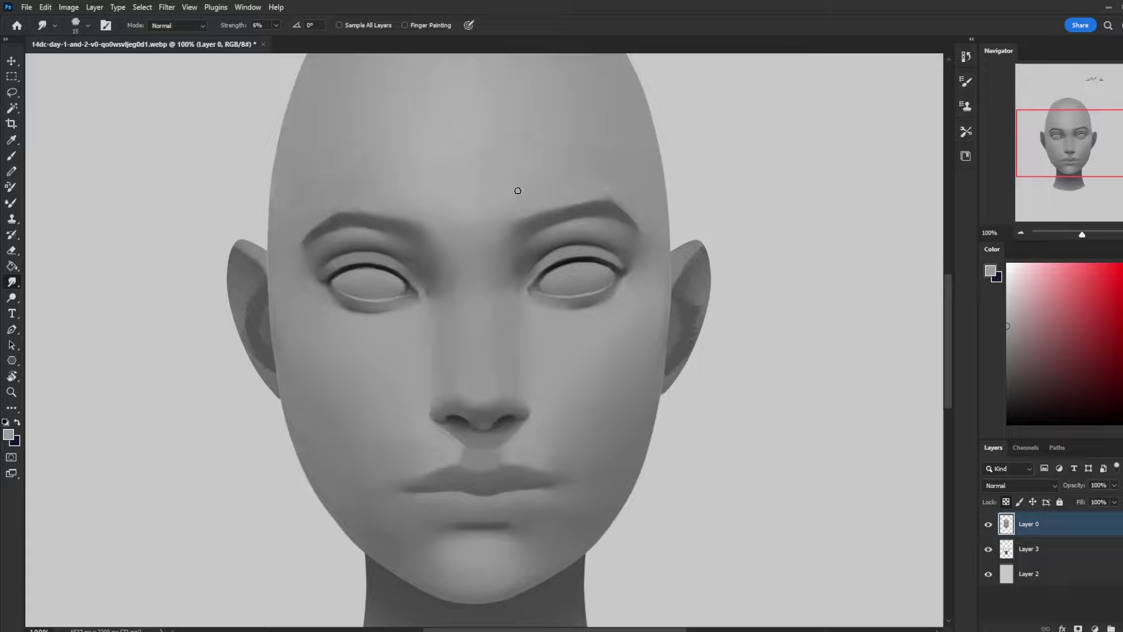
Deepen the shadows at the inner eye corners with sampled dark grays at 42% opacity, and smudge them at 6% strength
{"action": "key", "text": "ctrl+minus"}
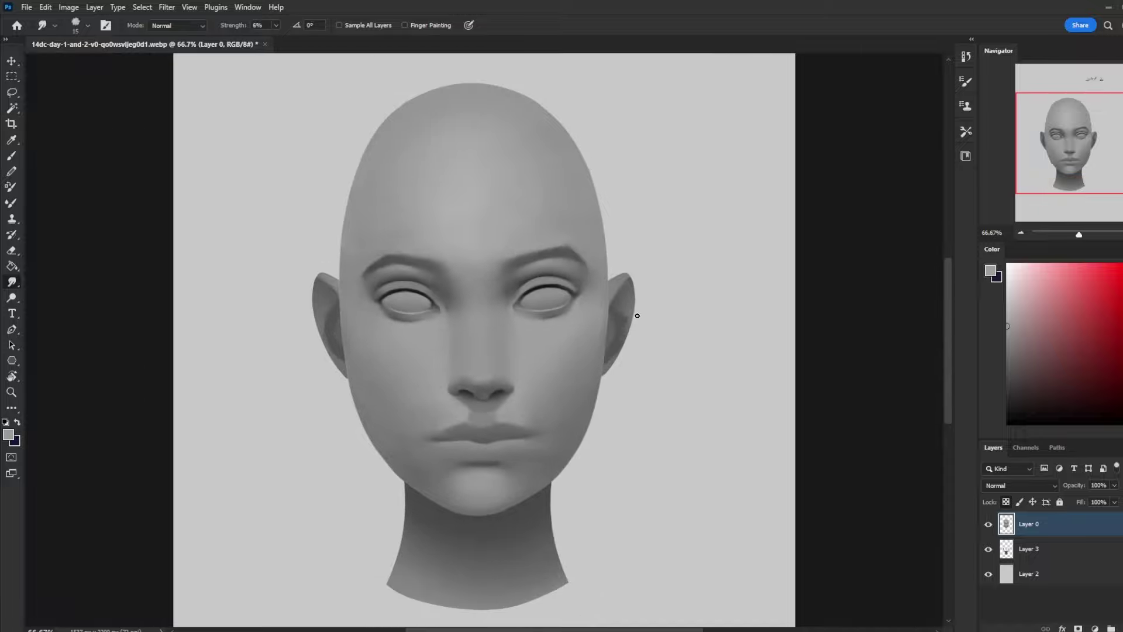
{"action": "key", "text": "b"}
{"action": "left_click", "coordinate": [508, 289], "text": "alt"}
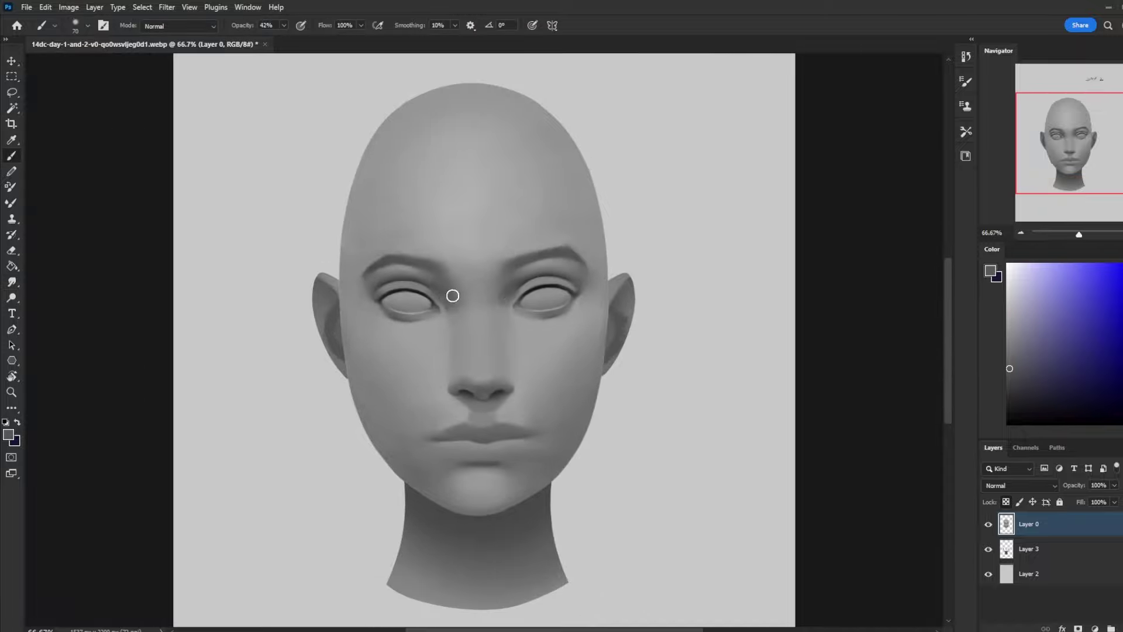
{"action": "key", "text": "bracketleft"}
{"action": "left_click", "coordinate": [510, 291], "text": "alt"}
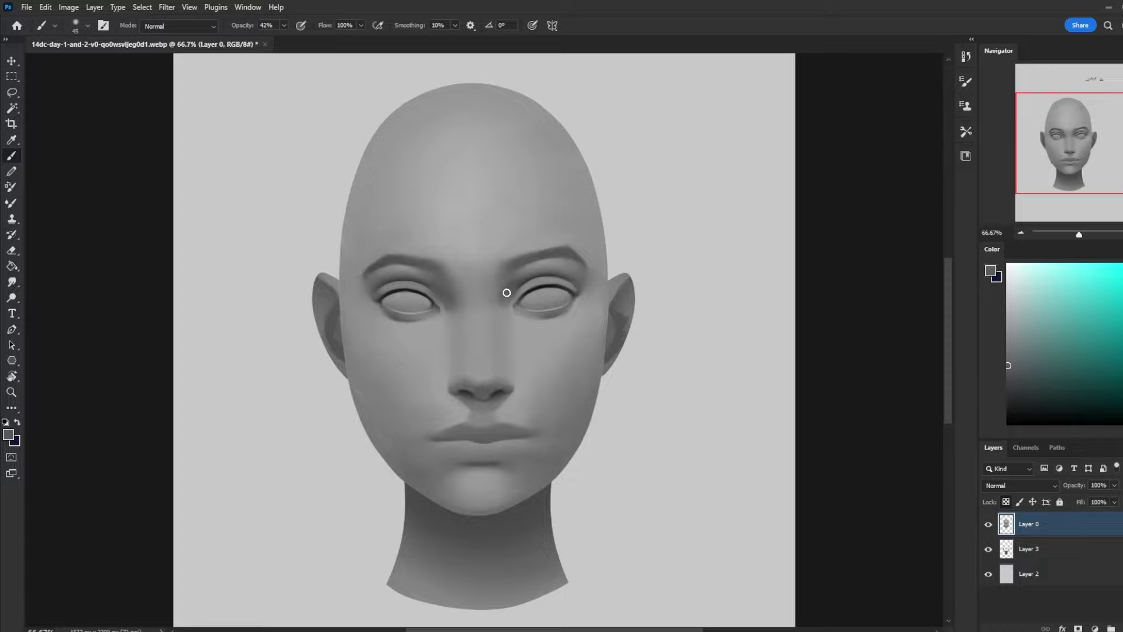
{"action": "left_click", "coordinate": [12, 283]}
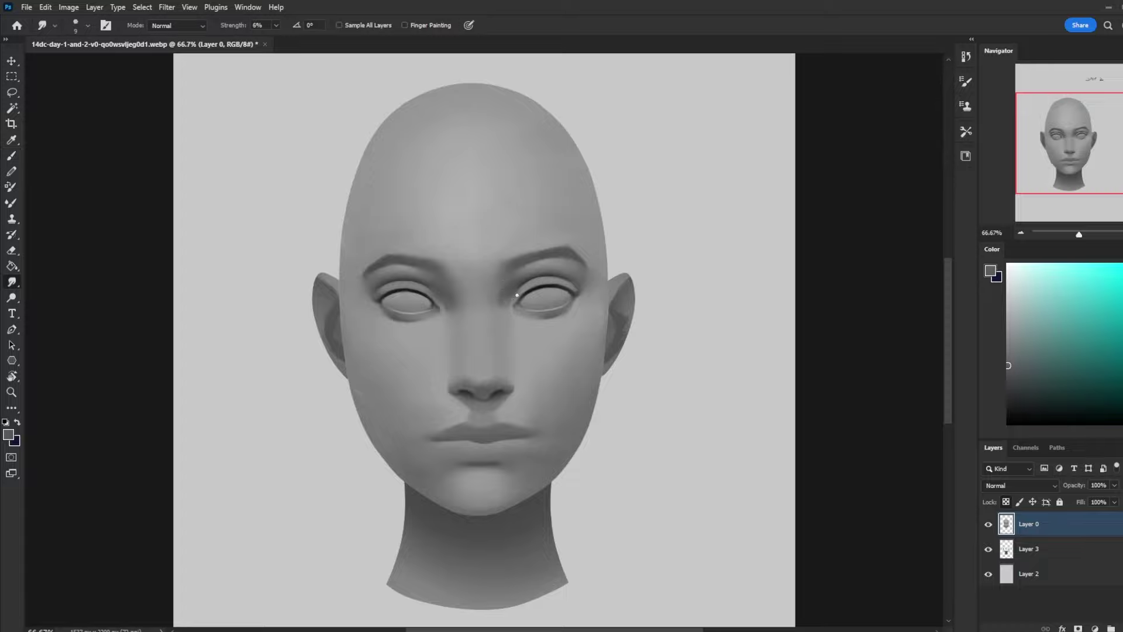
{"action": "key", "text": "bracketright"}
Shade the inner eye corners beside the nose bridge with sampled grays at 16% brush opacity, and smudge the result
{"action": "key", "text": "b"}
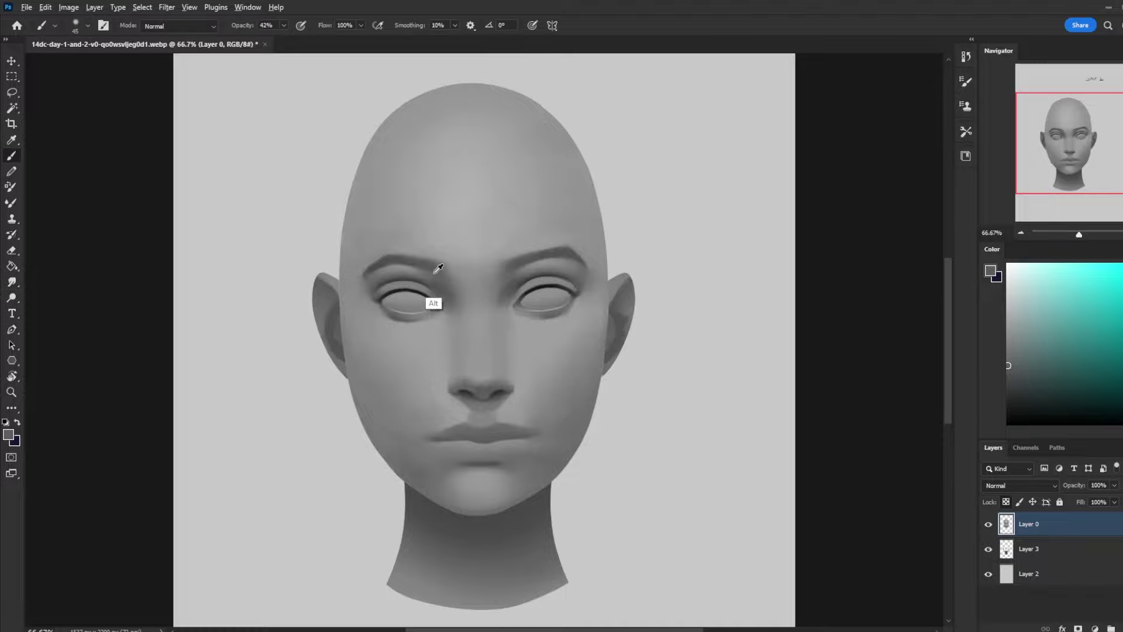
{"action": "left_click", "coordinate": [403, 290], "text": "alt"}
{"action": "left_click", "coordinate": [284, 25]}
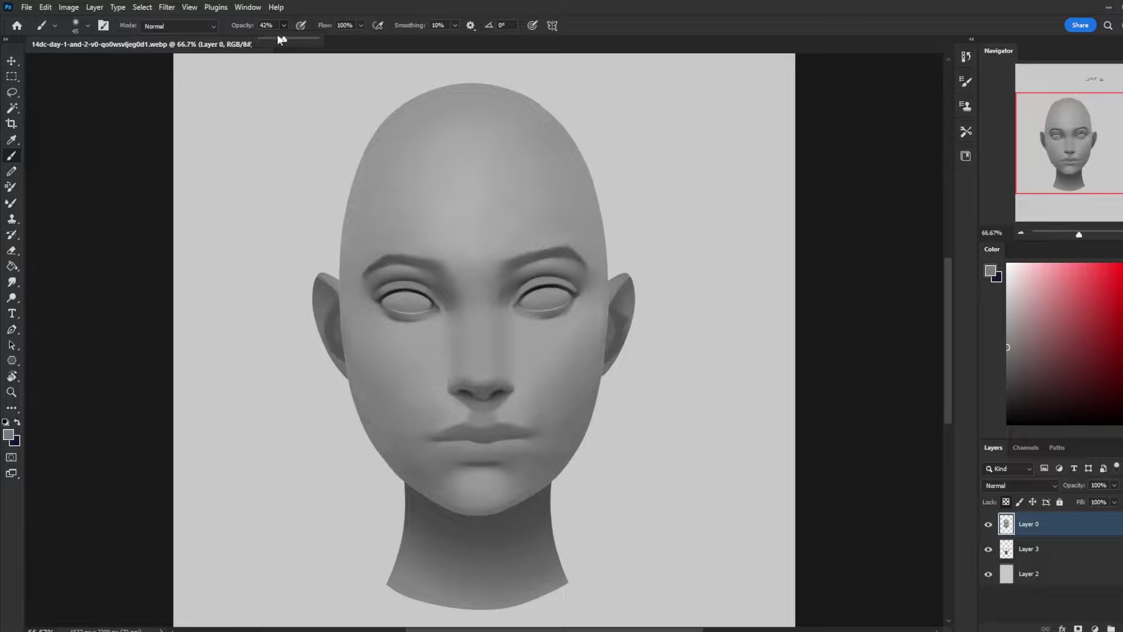
{"action": "left_click_drag", "start_coordinate": [286, 39], "coordinate": [270, 39]}
{"action": "mouse_move", "coordinate": [447, 293]}
{"action": "left_mouse_down"}
{"action": "mouse_move", "coordinate": [451, 331]}
{"action": "mouse_move", "coordinate": [457, 317]}
{"action": "left_mouse_up"}
{"action": "left_click", "coordinate": [544, 283], "text": "alt"}
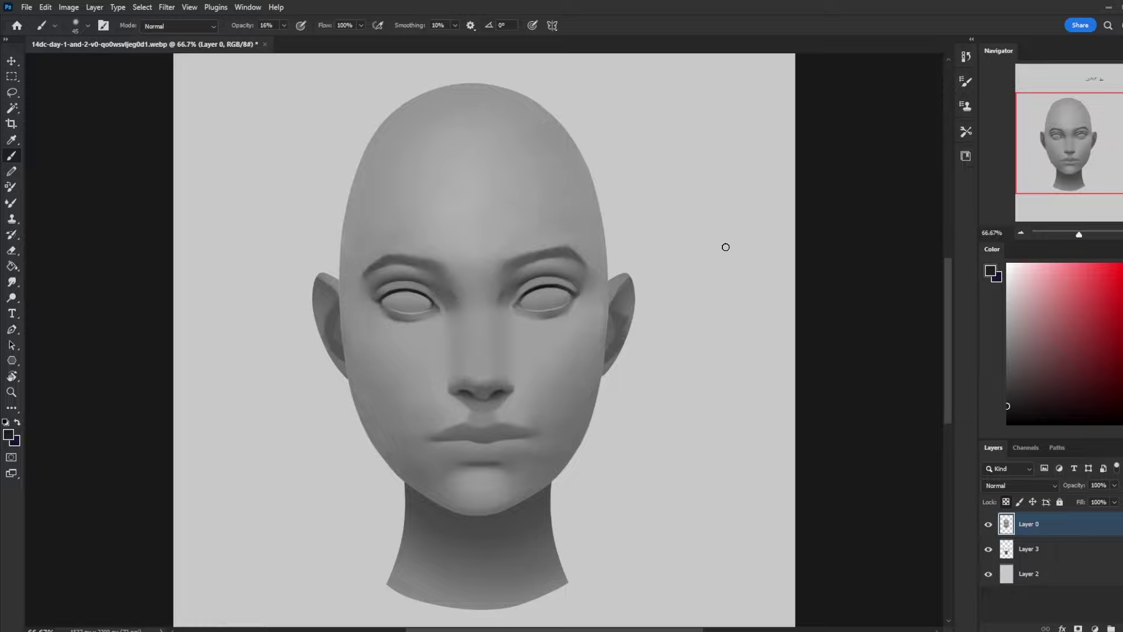
{"action": "left_click", "coordinate": [12, 282]}
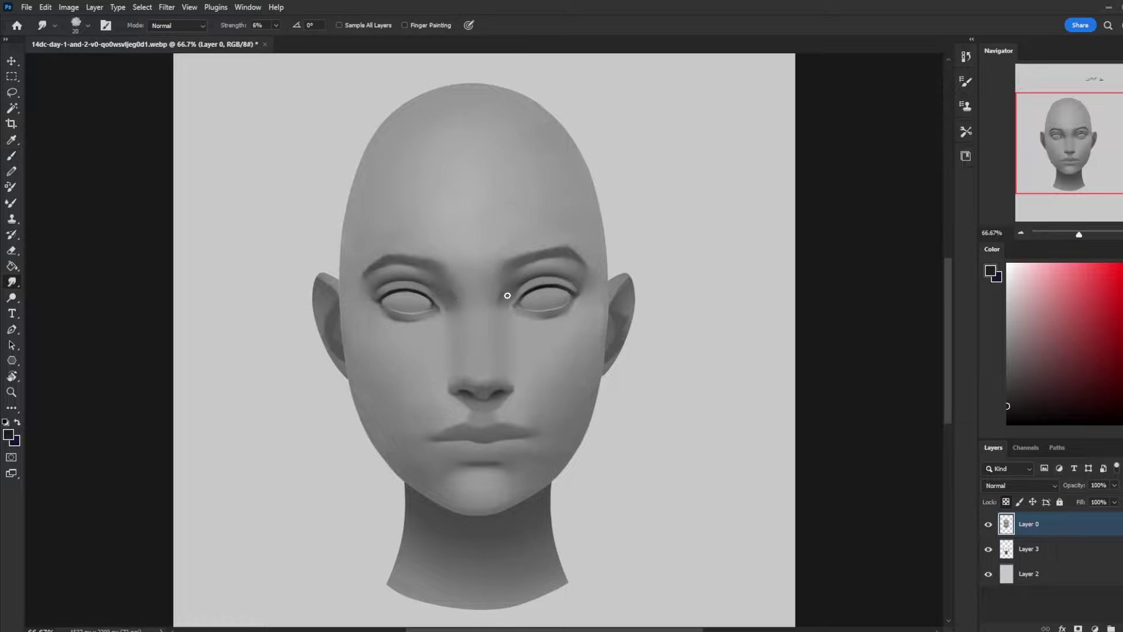
Soften the shading along the upper nose bridge with sampled gray at 16% opacity, and sample the dark upper lid line
{"action": "key", "text": "b"}
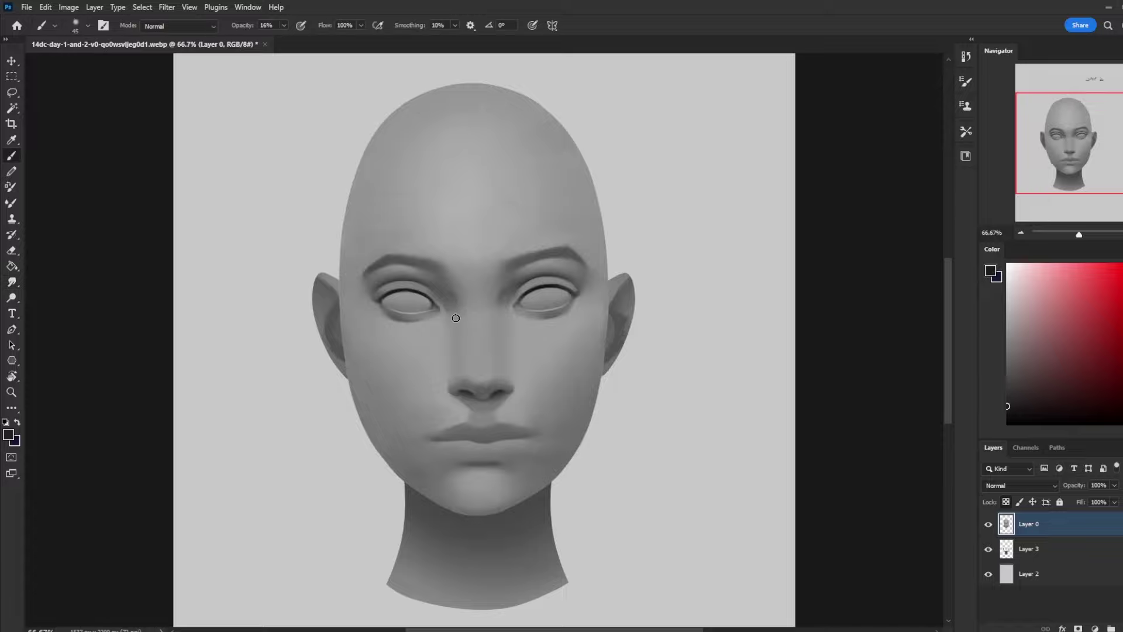
{"action": "left_click", "coordinate": [460, 319], "text": "alt"}
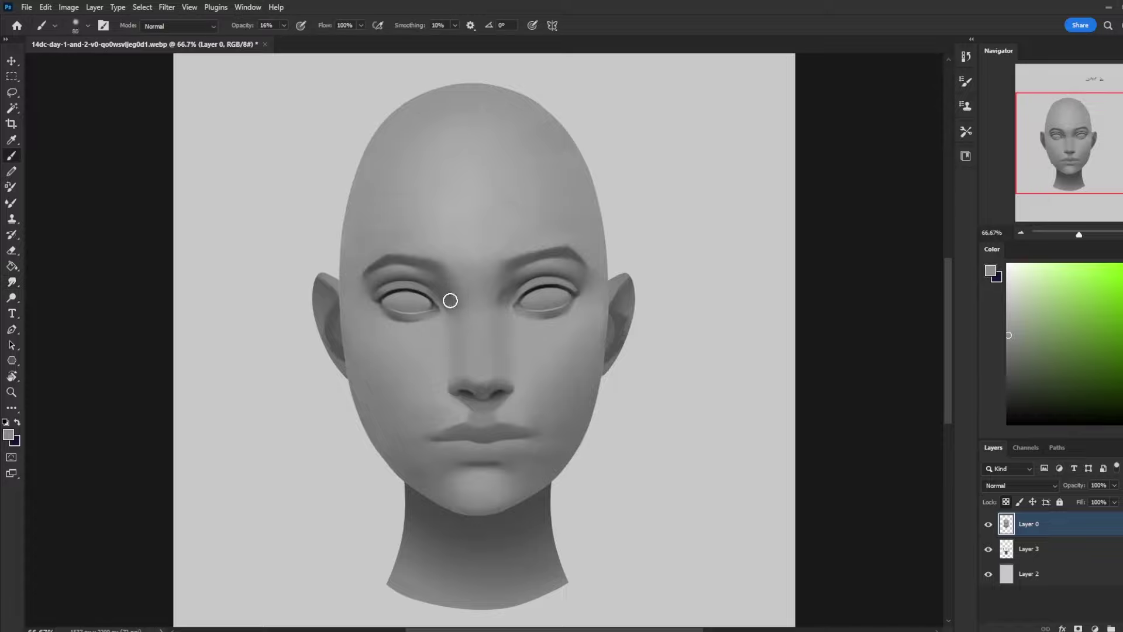
{"action": "key", "text": "bracketright"}
{"action": "key", "text": "bracketright"}
{"action": "key", "text": "bracketright"}
{"action": "key", "text": "bracketleft"}
{"action": "key", "text": "alt"}
{"action": "left_click", "coordinate": [541, 285], "text": "alt"}
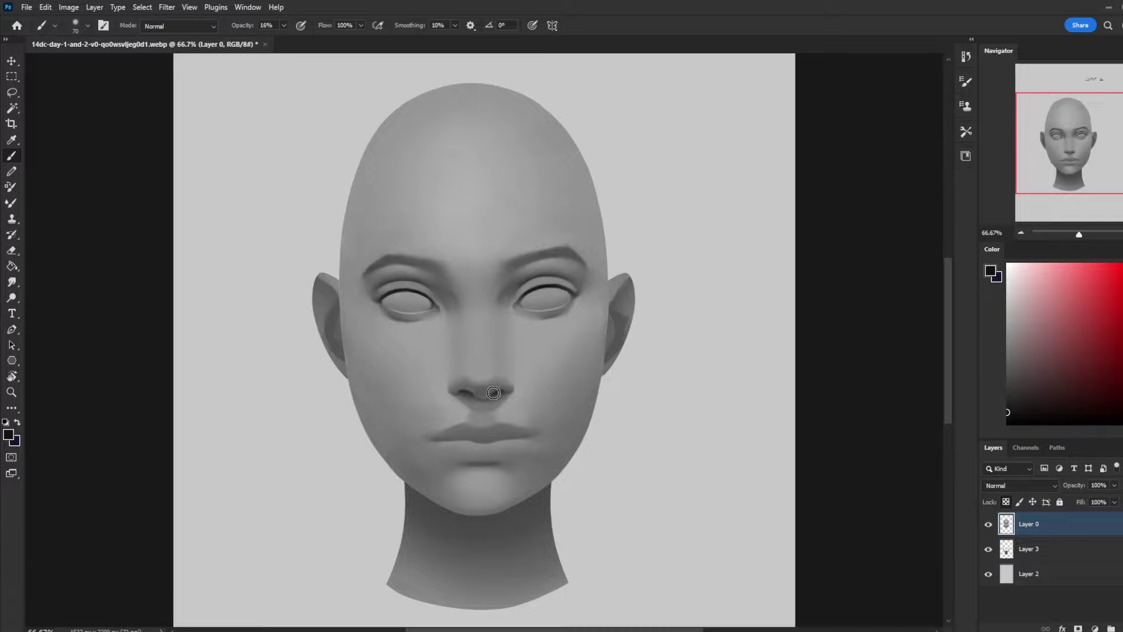
Paint light gray highlights beside both nostrils with a 30 px textured brush at 28% opacity, undoing the last stroke
{"action": "right_click", "coordinate": [594, 336]}
{"action": "double_click", "coordinate": [624, 377]}
{"action": "left_click_drag", "start_coordinate": [1025, 294], "coordinate": [855, 290]}
{"action": "key", "text": "bracketleft"}
{"action": "key", "text": "bracketleft"}
{"action": "key", "text": "bracketleft"}
{"action": "key", "text": "bracketleft"}
{"action": "left_click", "coordinate": [284, 26]}
{"action": "left_click", "coordinate": [290, 38]}
{"action": "left_click_drag", "start_coordinate": [520, 382], "coordinate": [517, 396]}
{"action": "mouse_move", "coordinate": [441, 379]}
{"action": "left_mouse_down"}
{"action": "mouse_move", "coordinate": [467, 421]}
{"action": "mouse_move", "coordinate": [447, 401]}
{"action": "left_mouse_up"}
{"action": "key", "text": "ctrl+z"}
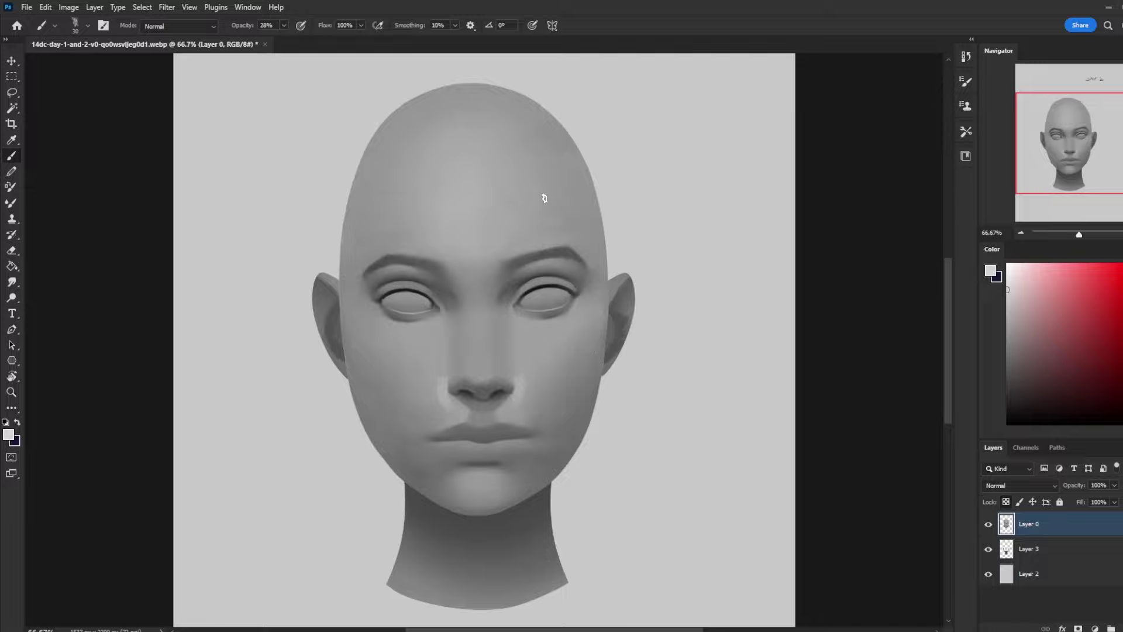
Paint light gray highlights on both cheeks below the eyes with a 70 px brush at 28% opacity
{"action": "key", "text": "]"}
{"action": "key", "text": "]"}
{"action": "key", "text": "]"}
{"action": "left_click_drag", "start_coordinate": [576, 324], "coordinate": [549, 336]}
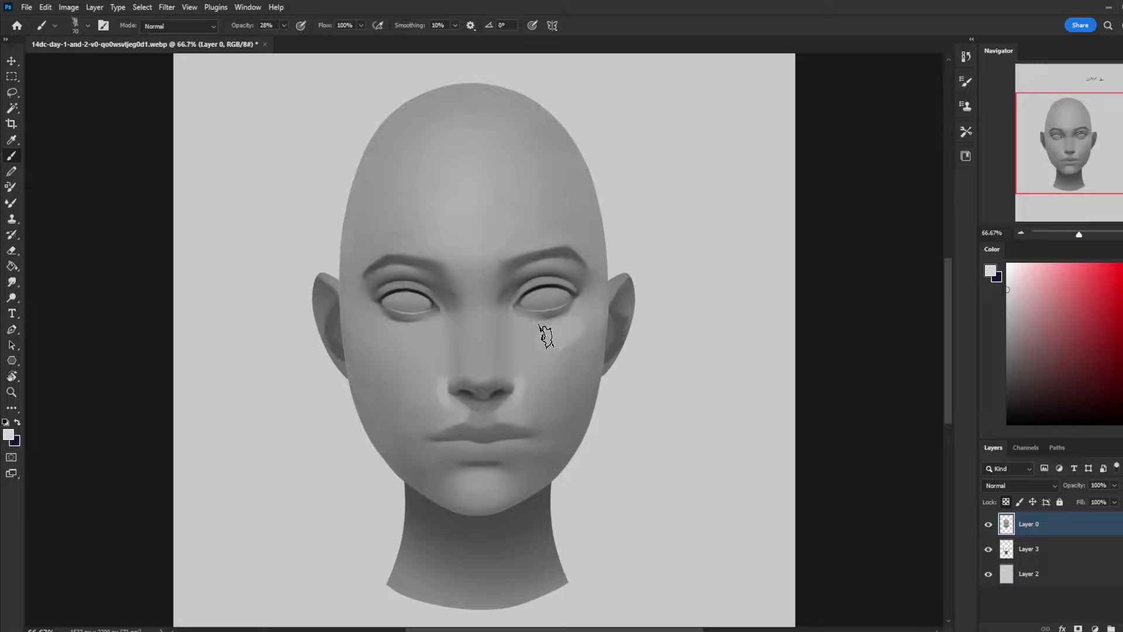
{"action": "mouse_move", "coordinate": [368, 334]}
{"action": "left_mouse_down"}
{"action": "mouse_move", "coordinate": [414, 326]}
{"action": "mouse_move", "coordinate": [363, 328]}
{"action": "left_mouse_up"}
Paint light gray highlights on the nose bridge and nose tip with a smaller brush at 28% opacity
{"action": "key", "text": "bracketleft"}
{"action": "key", "text": "bracketleft"}
{"action": "key", "text": "bracketleft"}
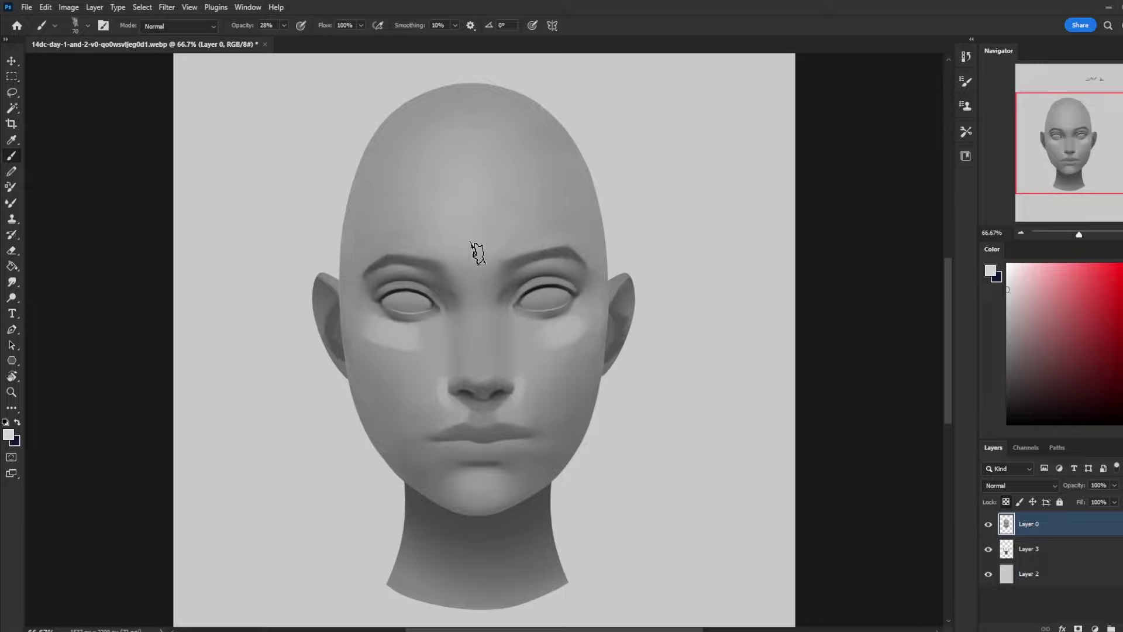
{"action": "mouse_move", "coordinate": [483, 362]}
{"action": "left_mouse_down"}
{"action": "mouse_move", "coordinate": [468, 376]}
{"action": "mouse_move", "coordinate": [474, 311]}
{"action": "mouse_move", "coordinate": [476, 343]}
{"action": "left_mouse_up"}
{"action": "key", "text": "bracketright"}
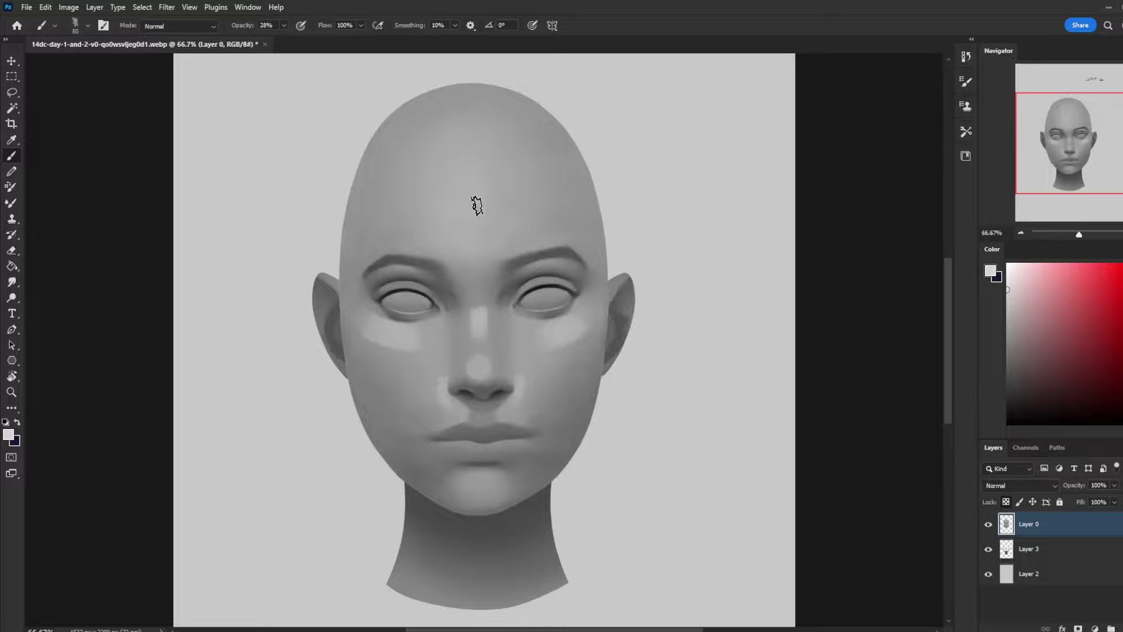
Paint a light gray highlight in the middle of the forehead with a 150 px textured brush at 28% opacity
{"action": "key", "text": "bracketright"}
{"action": "key", "text": "bracketright"}
{"action": "key", "text": "bracketright"}
{"action": "key", "text": "bracketright"}
{"action": "key", "text": "bracketright"}
{"action": "key", "text": "bracketright"}
{"action": "key", "text": "bracketright"}
{"action": "left_click_drag", "start_coordinate": [472, 195], "coordinate": [459, 184]}
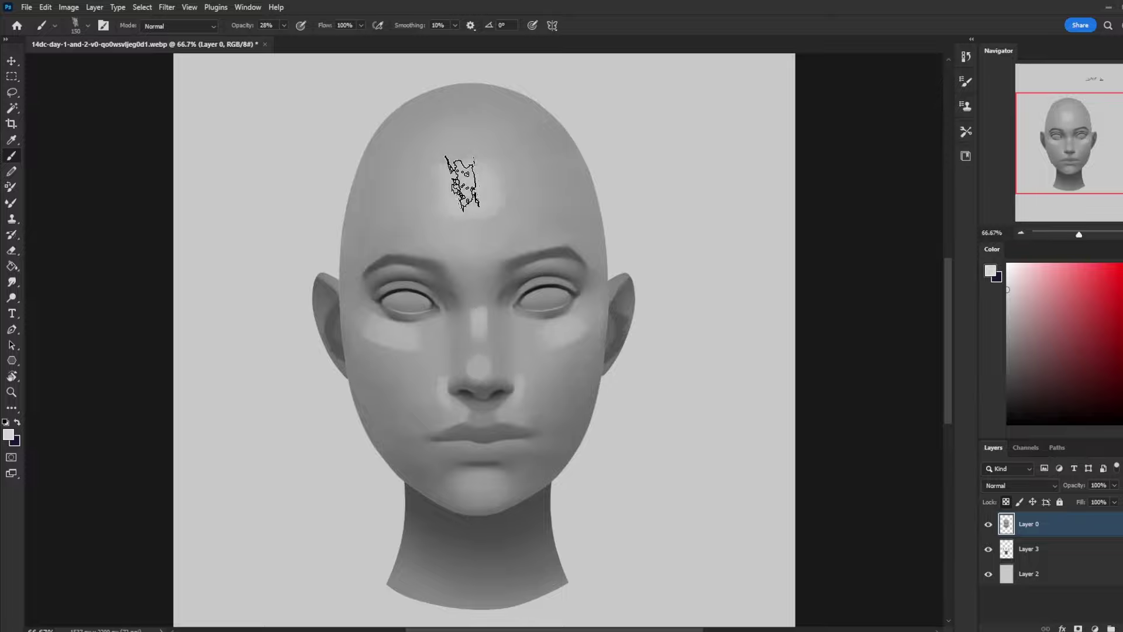
Paint light gray highlights on the chin with a 100 px brush and below the lip corners with a smaller one, at 28% opacity
{"action": "key", "text": "bracketleft"}
{"action": "key", "text": "bracketleft"}
{"action": "key", "text": "bracketleft"}
{"action": "key", "text": "bracketleft"}
{"action": "key", "text": "bracketleft"}
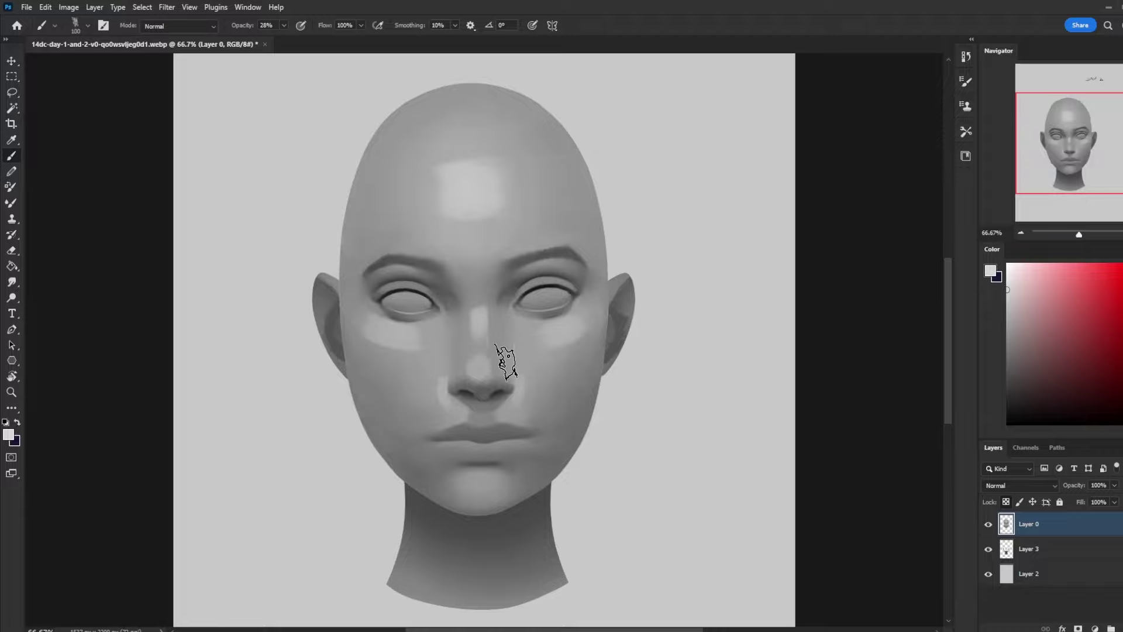
{"action": "left_click_drag", "start_coordinate": [495, 478], "coordinate": [456, 494]}
{"action": "key", "text": "bracketleft"}
{"action": "key", "text": "bracketleft"}
{"action": "key", "text": "bracketleft"}
{"action": "key", "text": "bracketleft"}
{"action": "key", "text": "bracketleft"}
{"action": "key", "text": "bracketleft"}
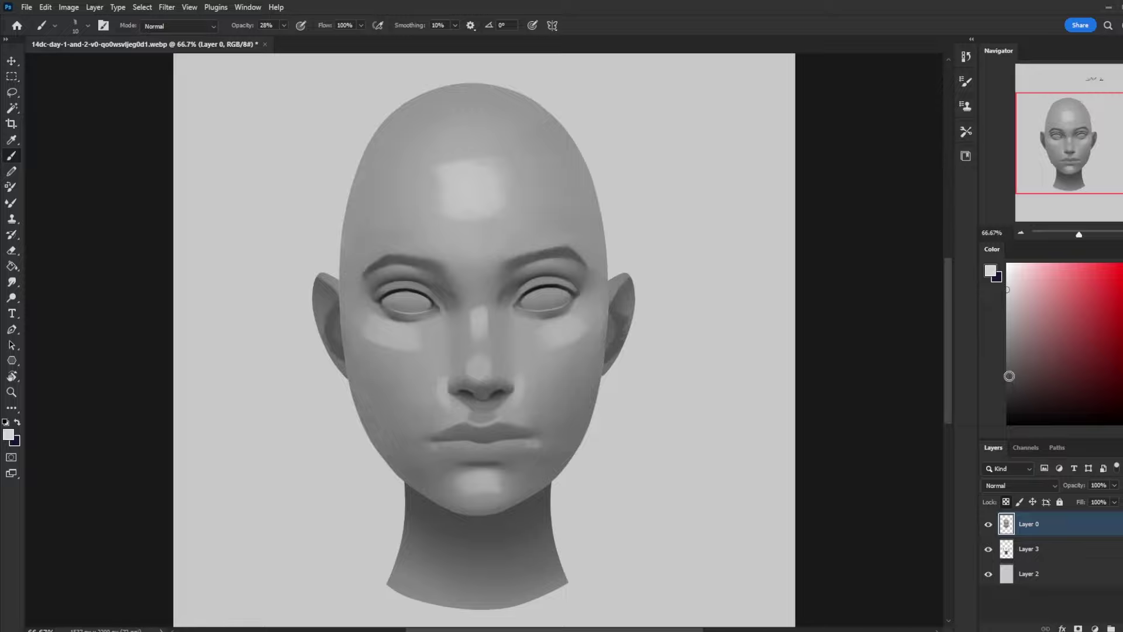
Darken both eyebrows with near-black strokes using a small textured brush at 28% opacity
{"action": "left_click", "coordinate": [1008, 418]}
{"action": "key", "text": "bracketleft"}
{"action": "left_click_drag", "start_coordinate": [515, 265], "coordinate": [567, 250]}
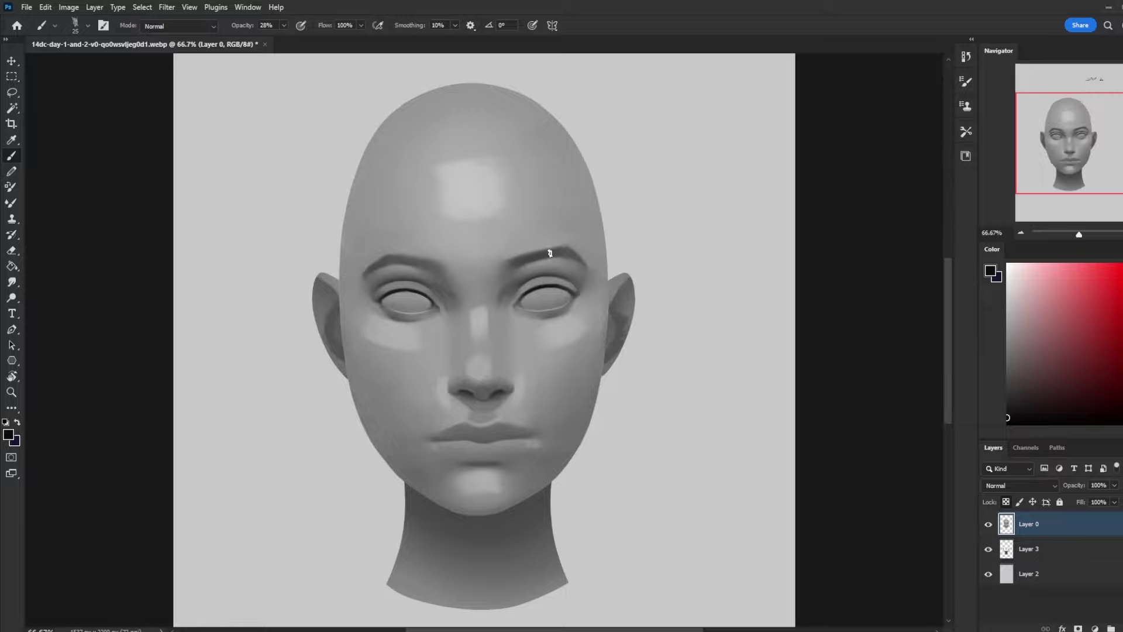
{"action": "left_click_drag", "start_coordinate": [436, 268], "coordinate": [377, 261]}
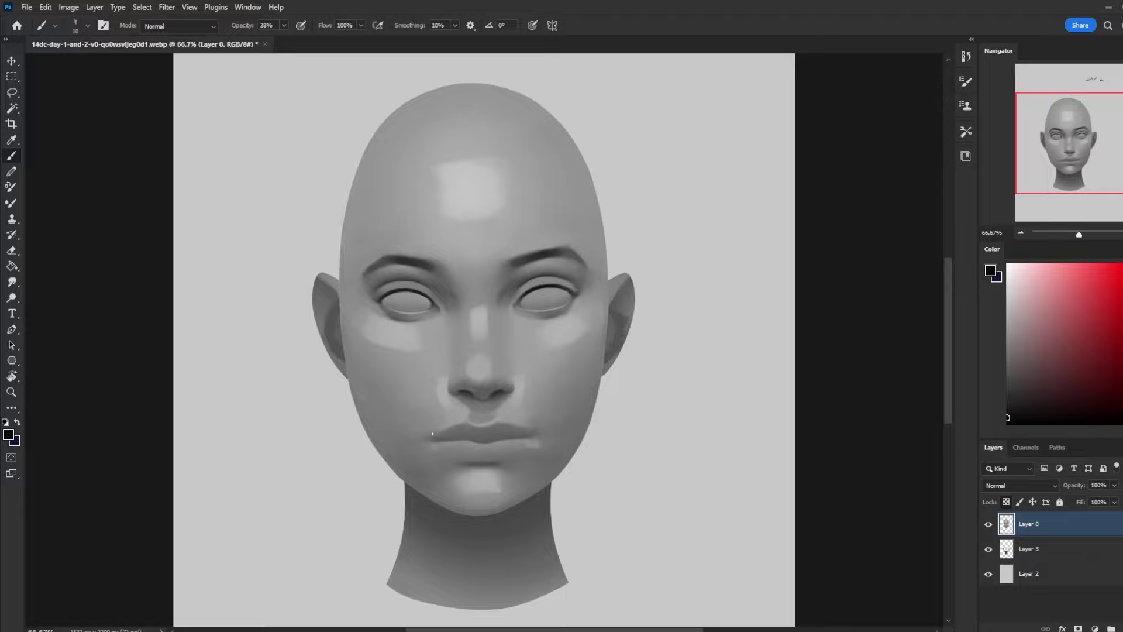
{"action": "right_click", "coordinate": [502, 340]}
{"action": "left_click", "coordinate": [559, 339]}
{"action": "left_click", "coordinate": [863, 158]}
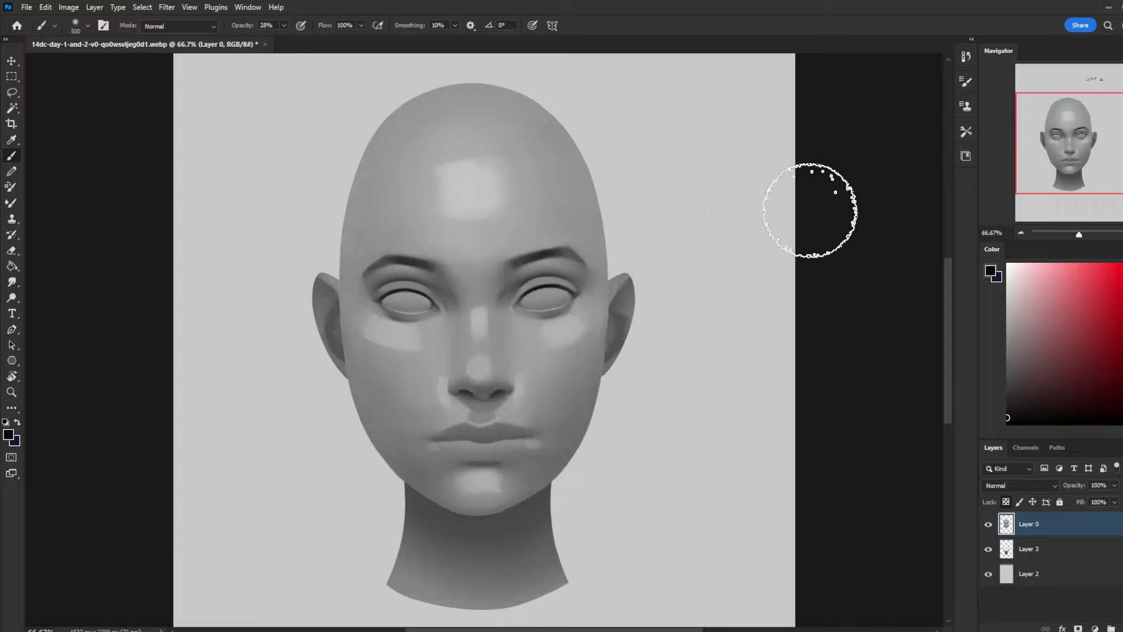
Choose the 80 px brush from Istebrak's Dry-Oil Brushes and set its opacity to 18%
{"action": "right_click", "coordinate": [573, 231]}
{"action": "left_click", "coordinate": [607, 378]}
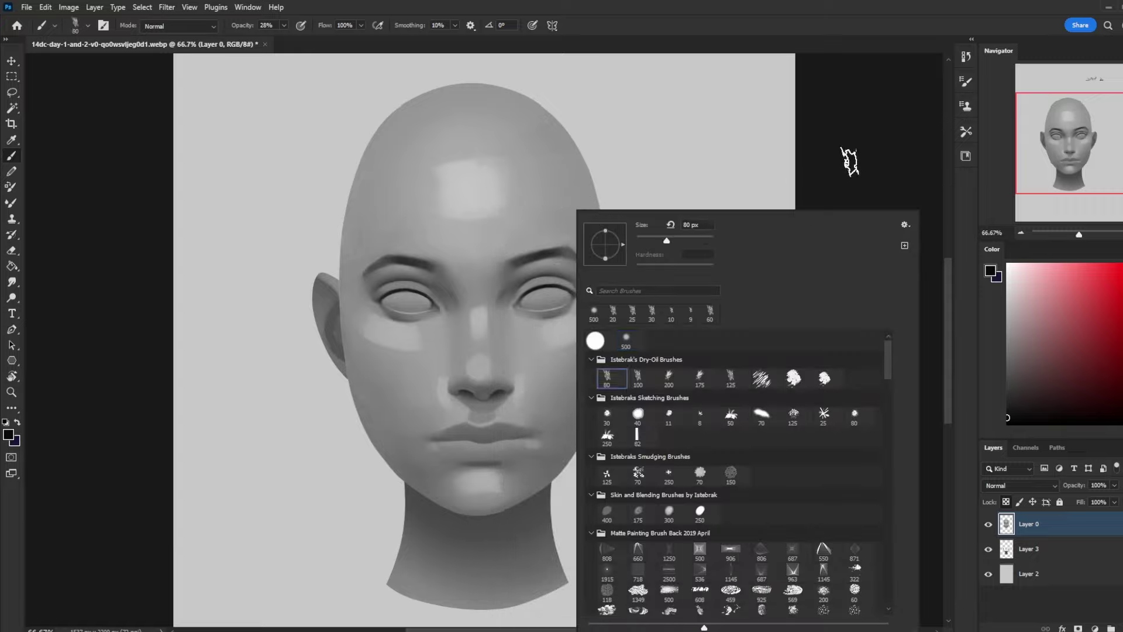
{"action": "key", "text": "Return"}
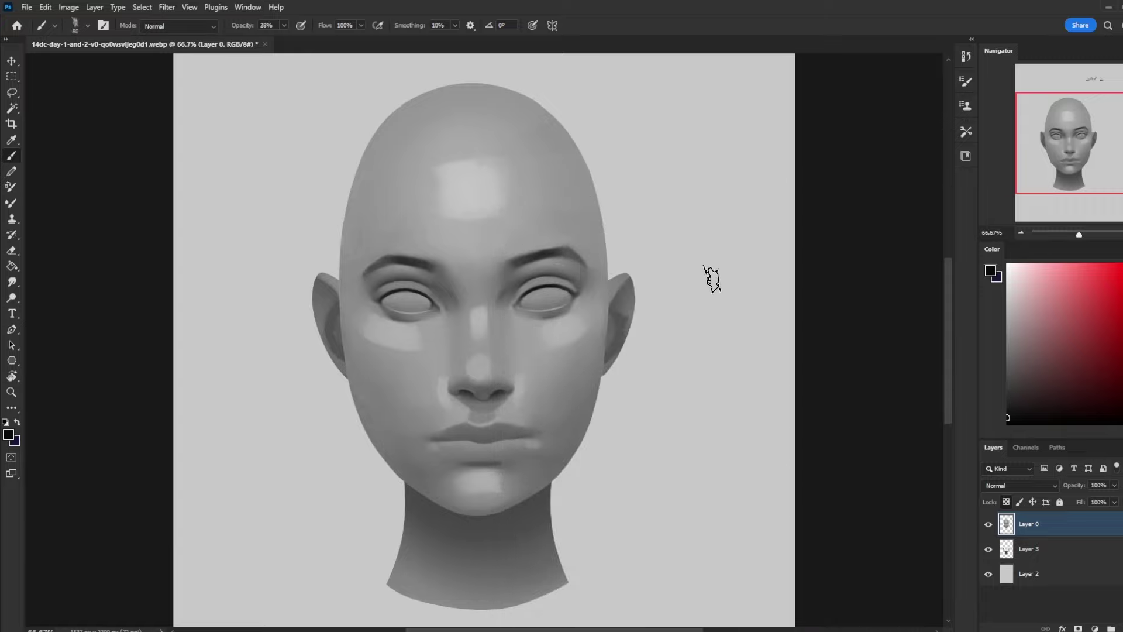
{"action": "left_click", "coordinate": [284, 25]}
{"action": "left_click_drag", "start_coordinate": [284, 39], "coordinate": [278, 39]}
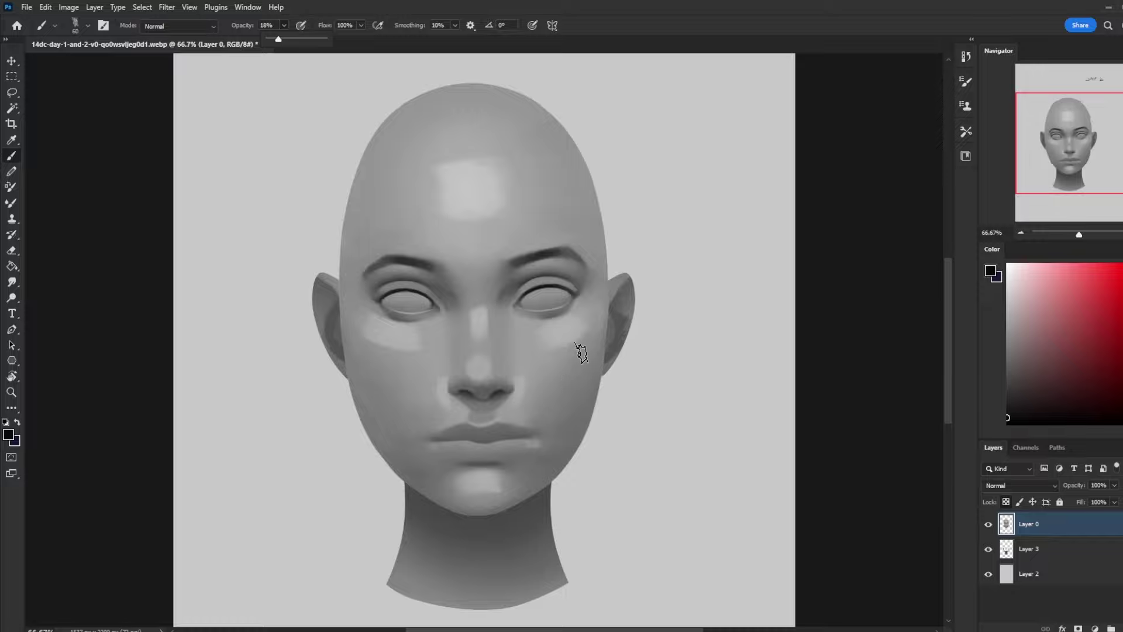
Paint dark shading at both corners of the mouth with a reduced textured brush at 18% opacity
{"action": "key", "text": "["}
{"action": "mouse_move", "coordinate": [545, 431]}
{"action": "left_mouse_down"}
{"action": "mouse_move", "coordinate": [532, 428]}
{"action": "mouse_move", "coordinate": [546, 433]}
{"action": "left_mouse_up"}
{"action": "key", "text": "["}
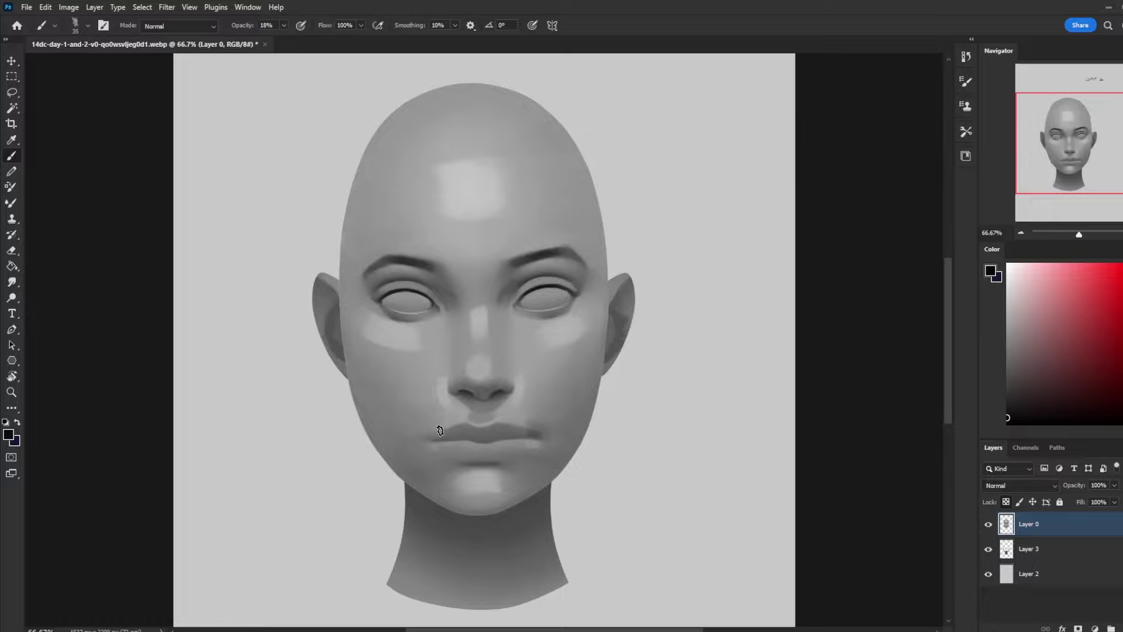
{"action": "key", "text": "]"}
{"action": "key", "text": "]"}
{"action": "key", "text": "]"}
{"action": "left_click_drag", "start_coordinate": [436, 432], "coordinate": [419, 439]}
{"action": "key", "text": "bracketleft"}
Sample the gray skin tone beside the mouth and switch to the Smudge tool
{"action": "left_click", "coordinate": [548, 410], "text": "alt"}
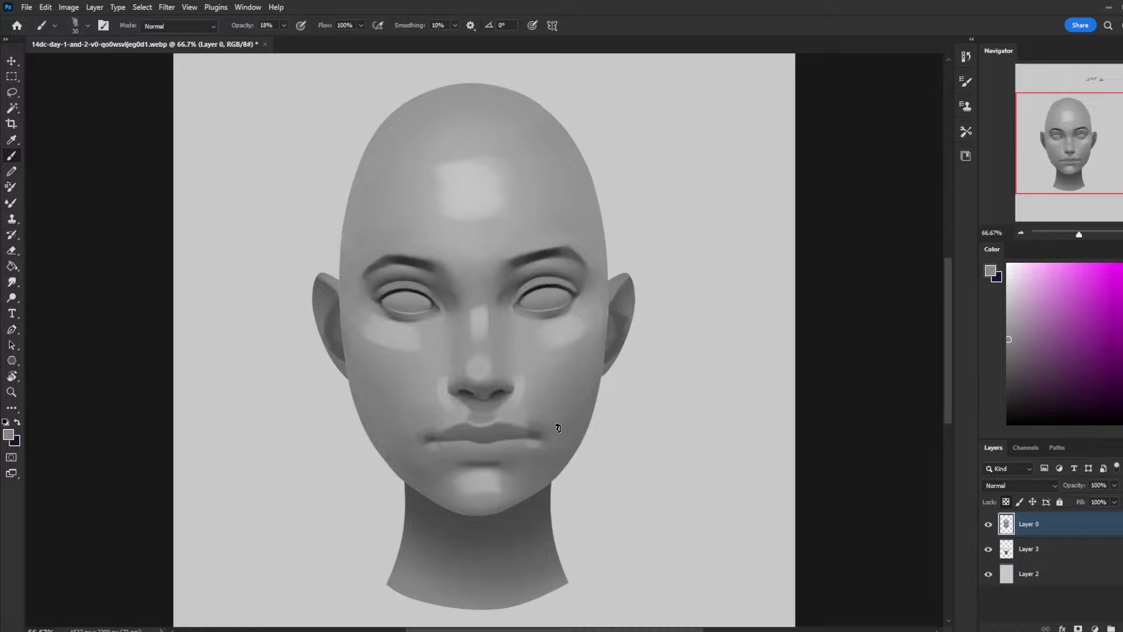
{"action": "left_click", "coordinate": [12, 282]}
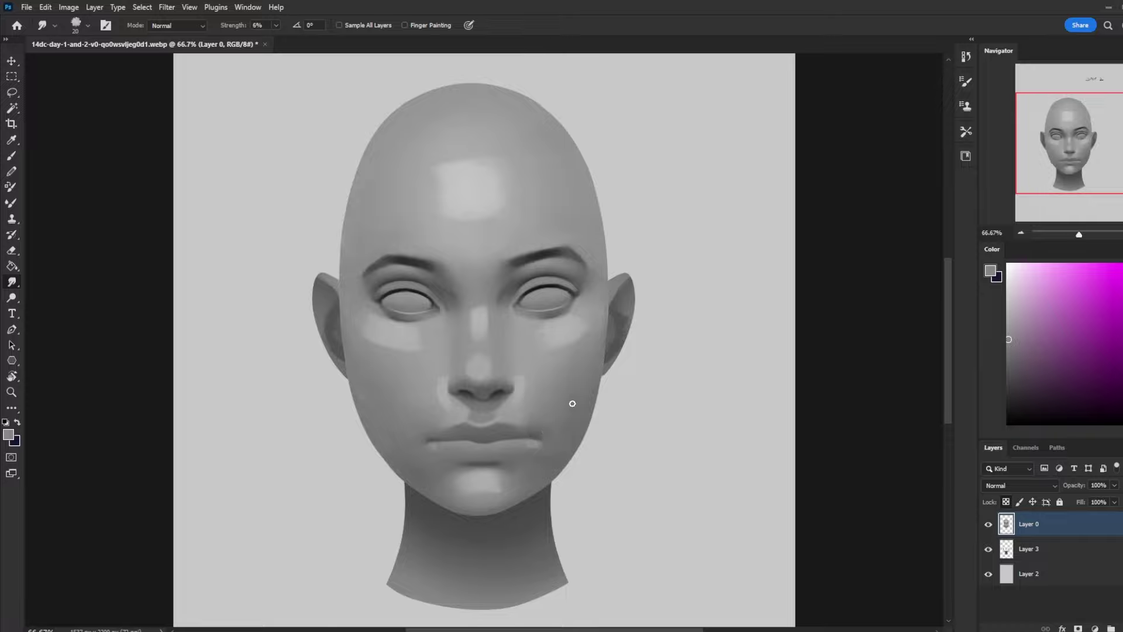
Sample a dark tone, switch to black, and touch up the dark mouth line with a small brush at 18% opacity
{"action": "key", "text": "b"}
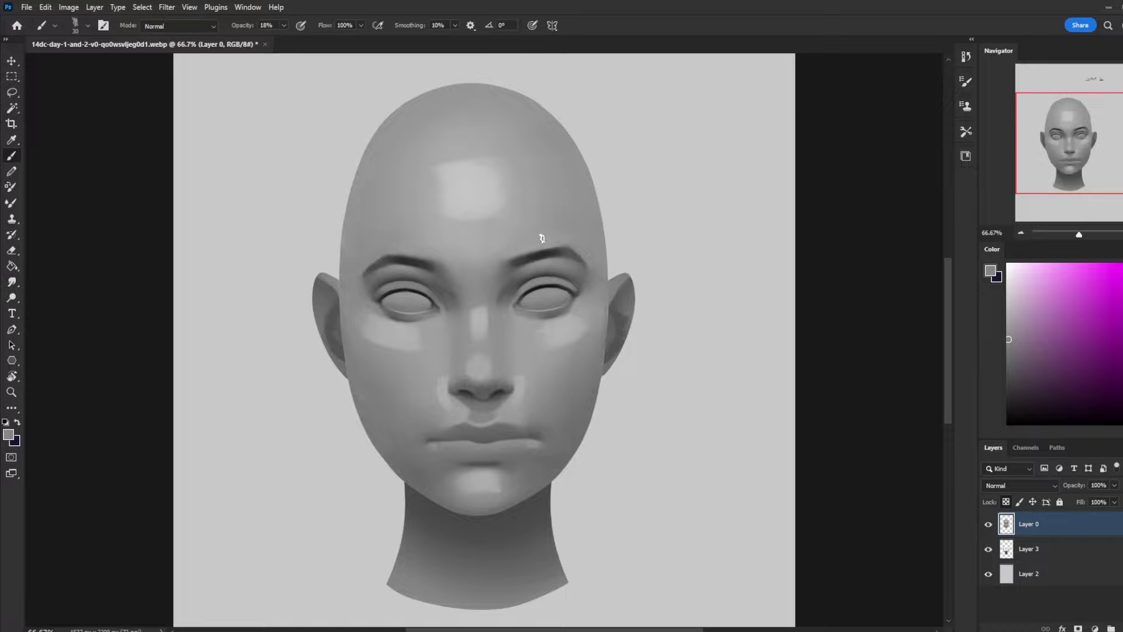
{"action": "left_click", "coordinate": [455, 296], "text": "alt"}
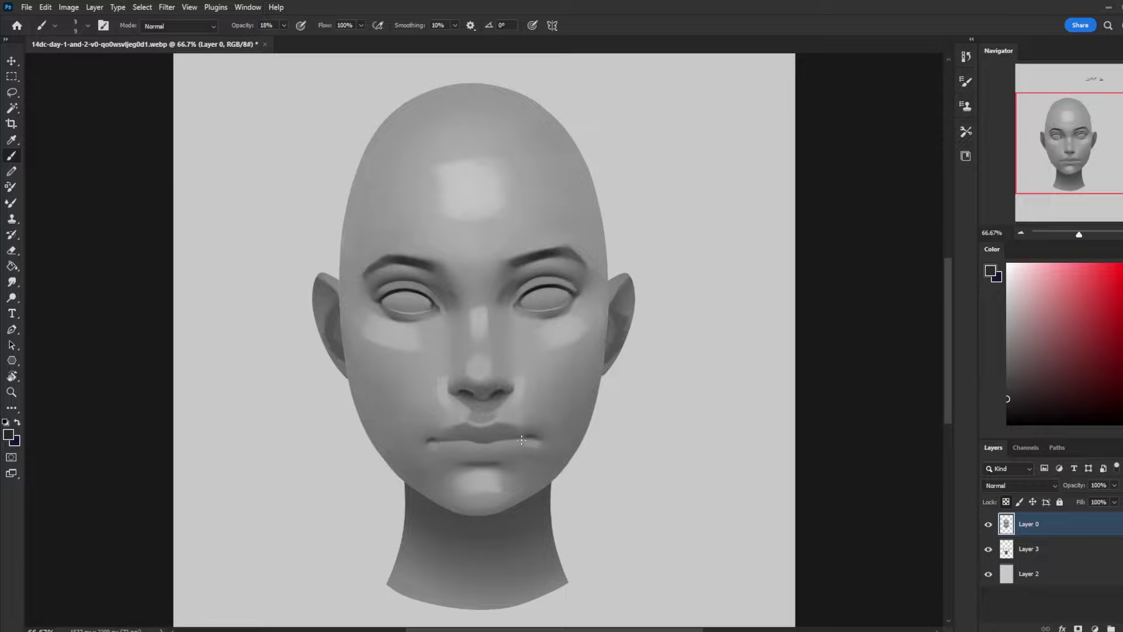
{"action": "left_click", "coordinate": [1007, 424]}
{"action": "key", "text": "]"}
{"action": "key", "text": "bracketleft"}
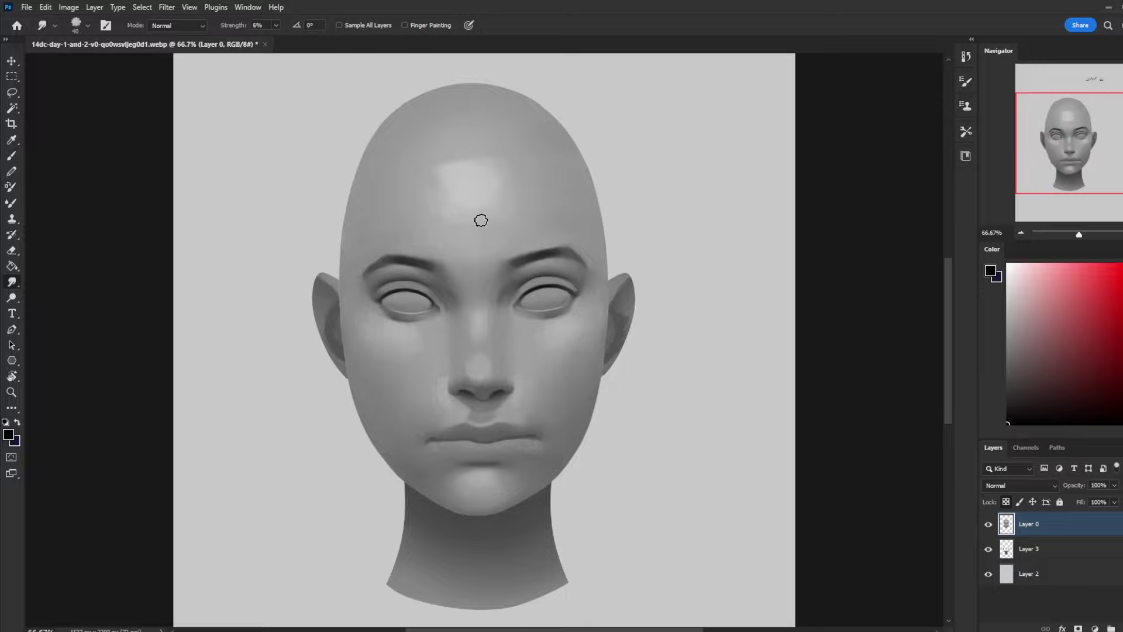
Smudge the forehead highlight into the skin, and paint and blend a light gray accent above the upper lip
{"action": "mouse_move", "coordinate": [481, 221]}
{"action": "left_mouse_down"}
{"action": "mouse_move", "coordinate": [480, 169]}
{"action": "mouse_move", "coordinate": [441, 208]}
{"action": "mouse_move", "coordinate": [504, 165]}
{"action": "mouse_move", "coordinate": [425, 181]}
{"action": "mouse_move", "coordinate": [476, 149]}
{"action": "mouse_move", "coordinate": [510, 193]}
{"action": "mouse_move", "coordinate": [476, 218]}
{"action": "mouse_move", "coordinate": [438, 187]}
{"action": "mouse_move", "coordinate": [464, 188]}
{"action": "mouse_move", "coordinate": [476, 207]}
{"action": "mouse_move", "coordinate": [564, 191]}
{"action": "mouse_move", "coordinate": [476, 138]}
{"action": "mouse_move", "coordinate": [487, 186]}
{"action": "mouse_move", "coordinate": [469, 218]}
{"action": "mouse_move", "coordinate": [460, 207]}
{"action": "mouse_move", "coordinate": [505, 210]}
{"action": "mouse_move", "coordinate": [496, 224]}
{"action": "mouse_move", "coordinate": [418, 198]}
{"action": "mouse_move", "coordinate": [501, 206]}
{"action": "mouse_move", "coordinate": [425, 227]}
{"action": "mouse_move", "coordinate": [525, 183]}
{"action": "left_mouse_up"}
{"action": "key", "text": "b"}
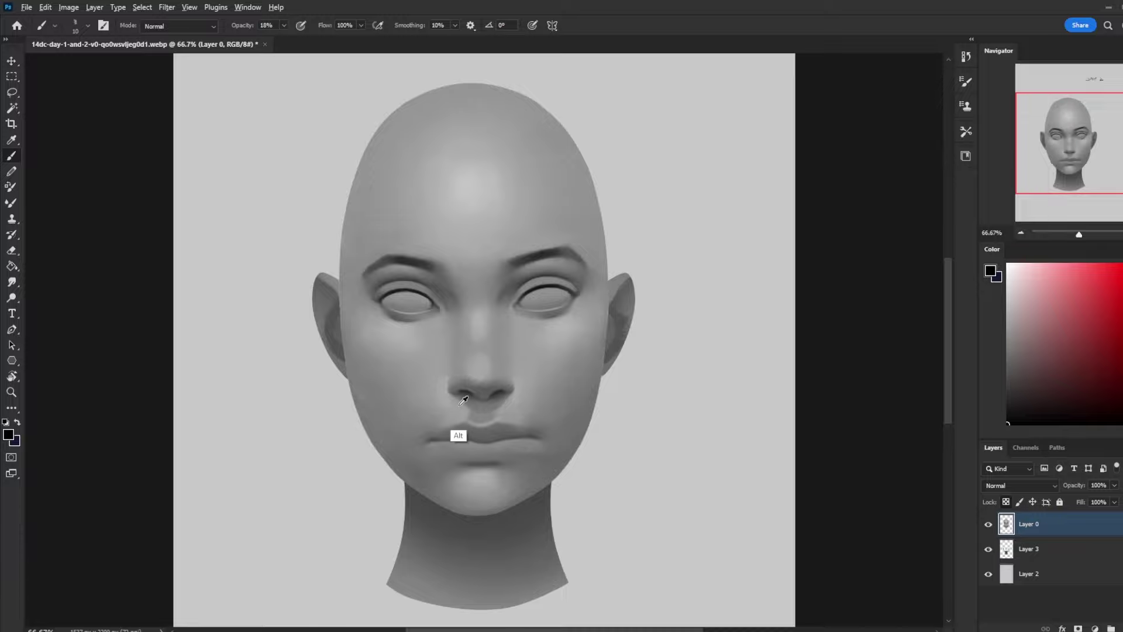
{"action": "left_click", "coordinate": [553, 377], "text": "alt"}
{"action": "left_click_drag", "start_coordinate": [1022, 312], "coordinate": [982, 301]}
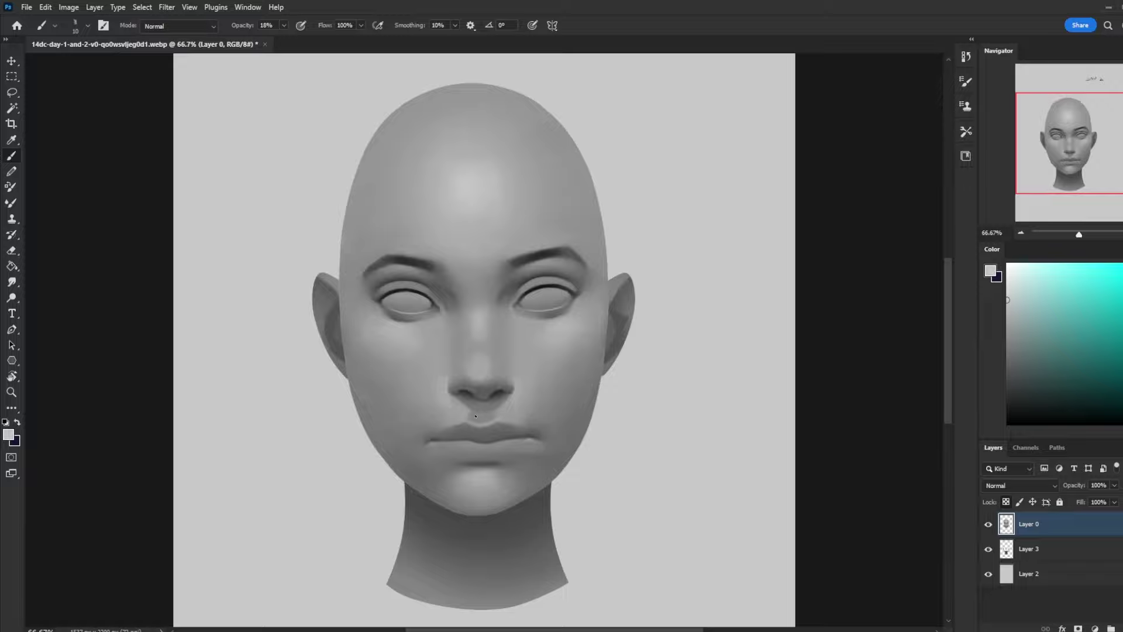
{"action": "left_click", "coordinate": [11, 282]}
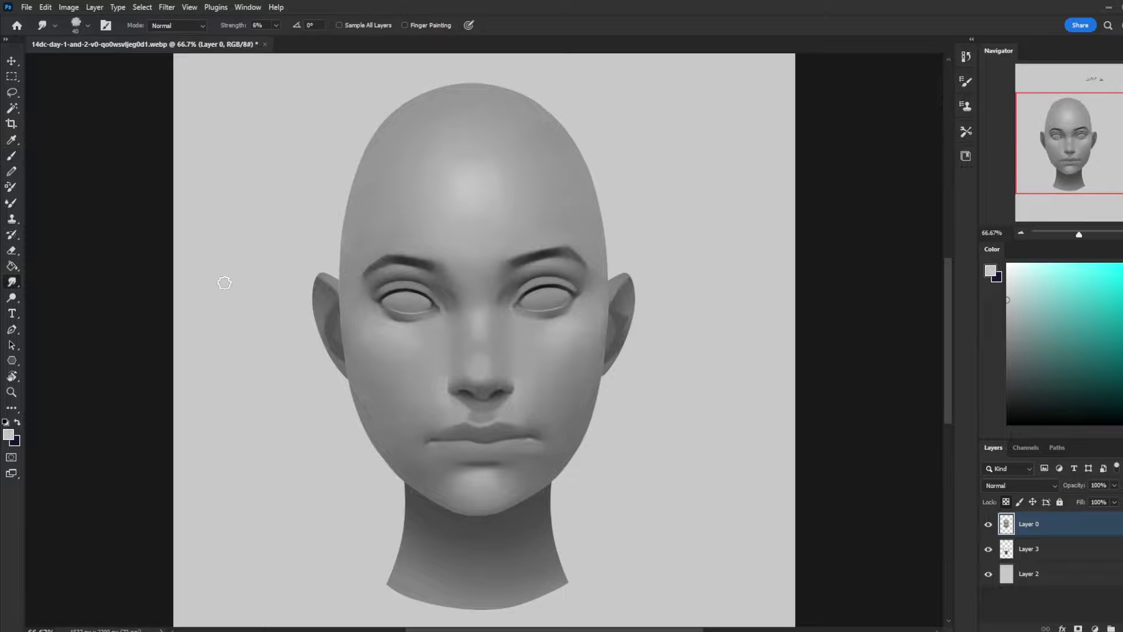
Sample the mid-gray above the upper lip and soften the face shading with the brush enlarged to 25 px
{"action": "key", "text": "b"}
{"action": "left_click", "coordinate": [496, 411], "text": "alt"}
{"action": "key", "text": "bracketright"}
{"action": "key", "text": "bracketright"}
{"action": "key", "text": "bracketright"}
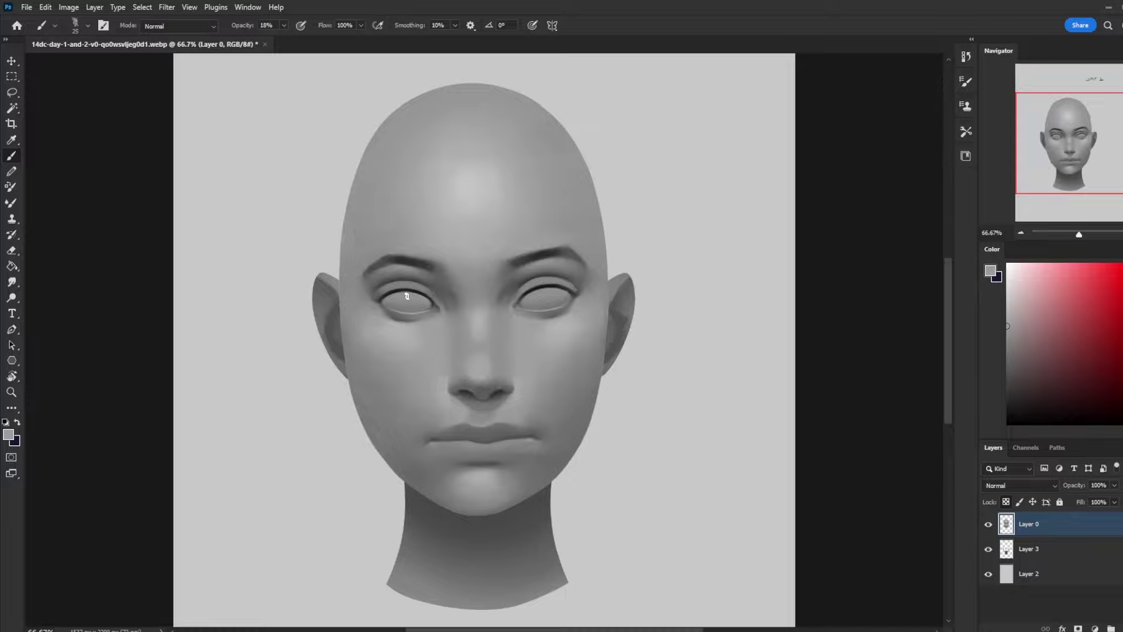
{"action": "key", "text": "alt"}
Use Liquify on Layer 0 to nudge the mouth corner inward and refine the lips with a small warp brush, and apply it
{"action": "left_click", "coordinate": [175, 8]}
{"action": "left_click", "coordinate": [195, 103]}
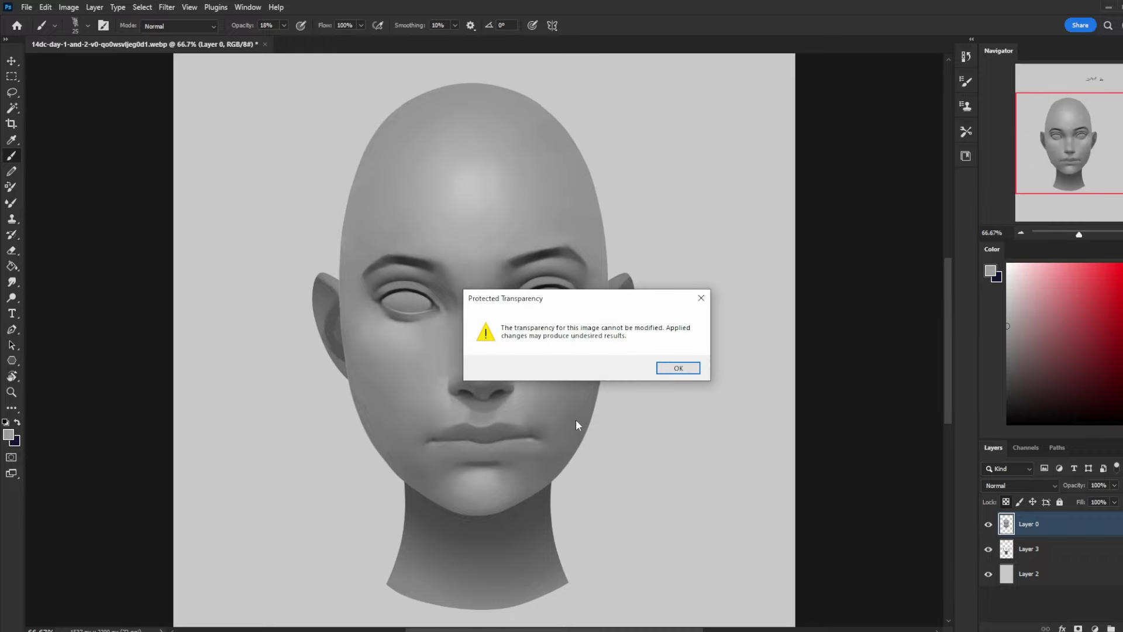
{"action": "left_click", "coordinate": [661, 368]}
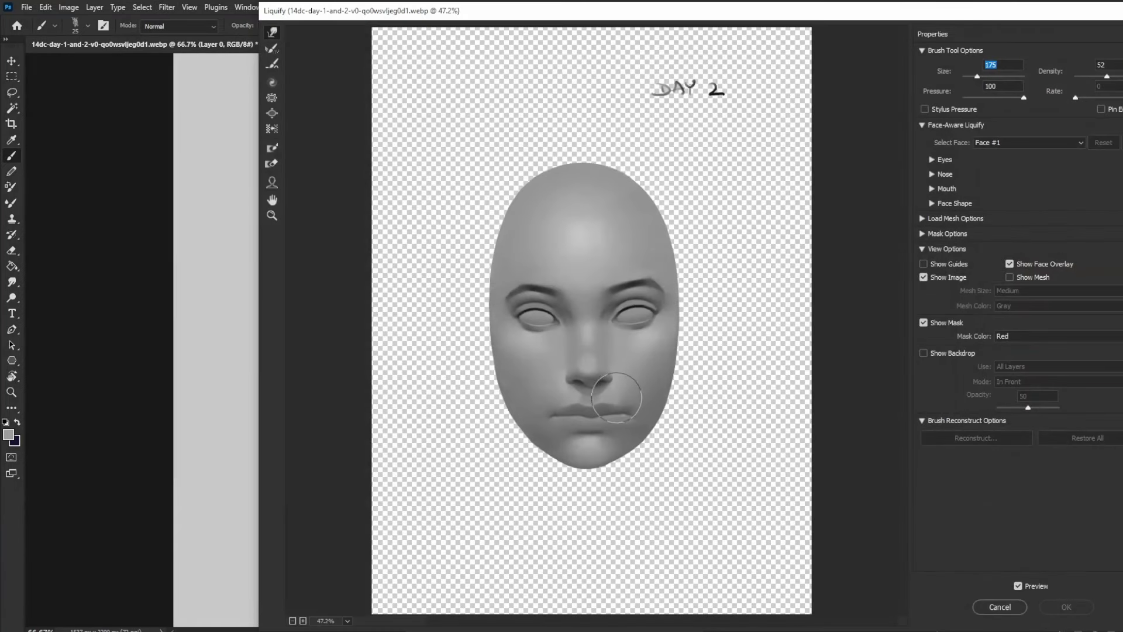
{"action": "left_click_drag", "start_coordinate": [630, 417], "coordinate": [626, 413]}
{"action": "key", "text": "bracketleft"}
{"action": "key", "text": "bracketleft"}
{"action": "key", "text": "bracketleft"}
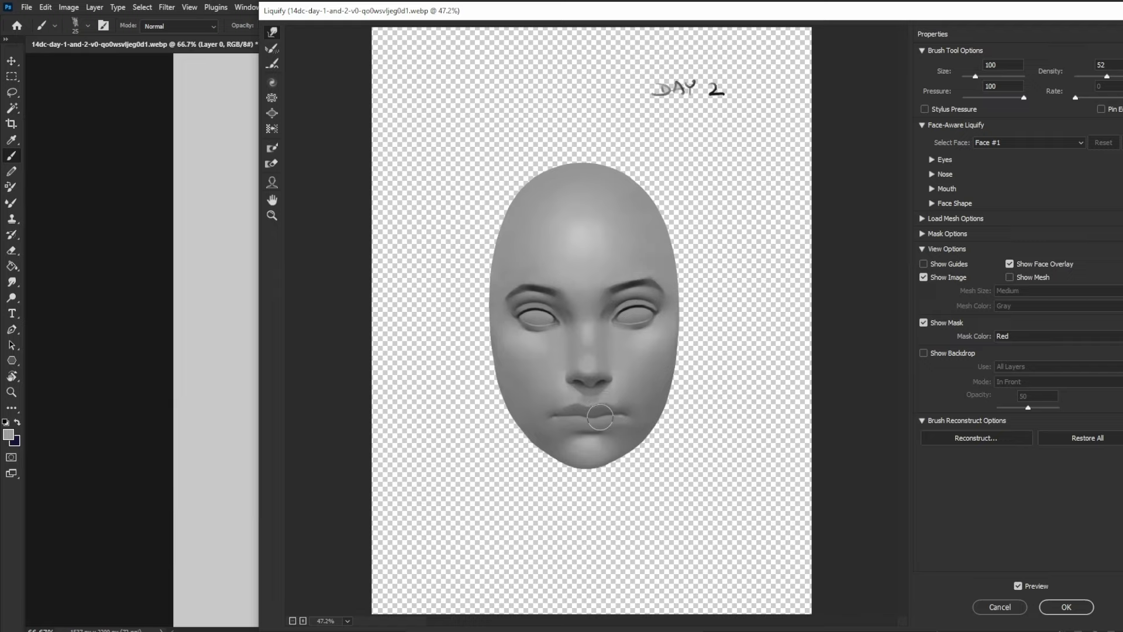
{"action": "key", "text": "bracketleft"}
{"action": "key", "text": "bracketleft"}
{"action": "key", "text": "bracketright"}
{"action": "key", "text": "bracketright"}
{"action": "key", "text": "bracketright"}
{"action": "left_click", "coordinate": [1066, 606]}
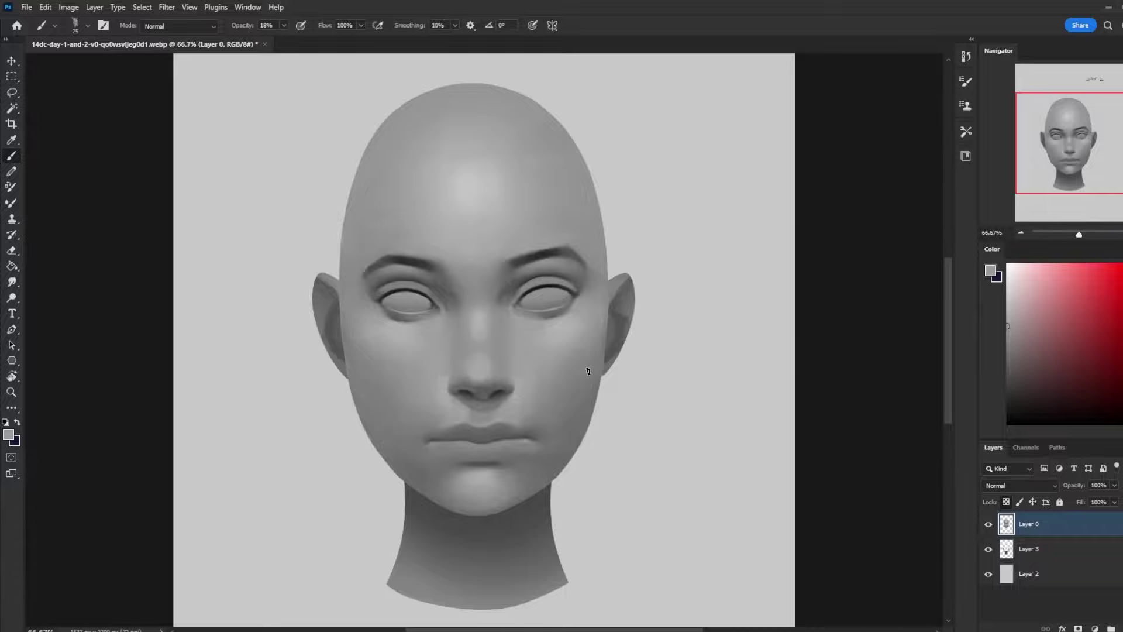
Unlock Layer 0's transparent pixels and use Liquify to push the cheeks and jaw sides inward with the brush at 600, reduced to 400
{"action": "key", "text": "ctrl+minus"}
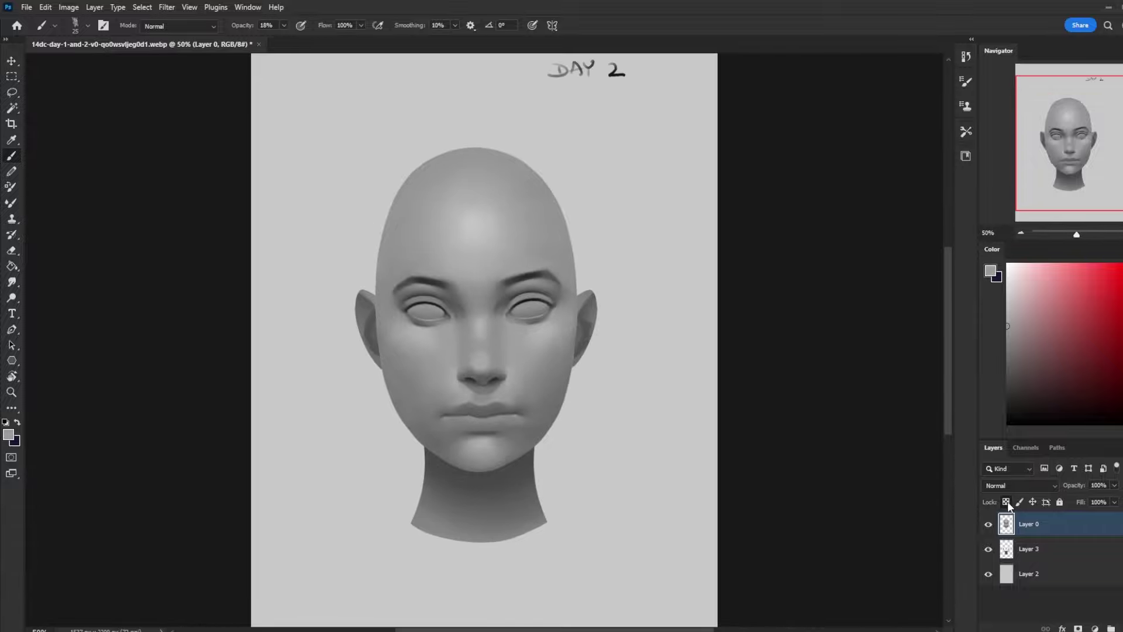
{"action": "left_click", "coordinate": [167, 8]}
{"action": "left_click", "coordinate": [182, 119]}
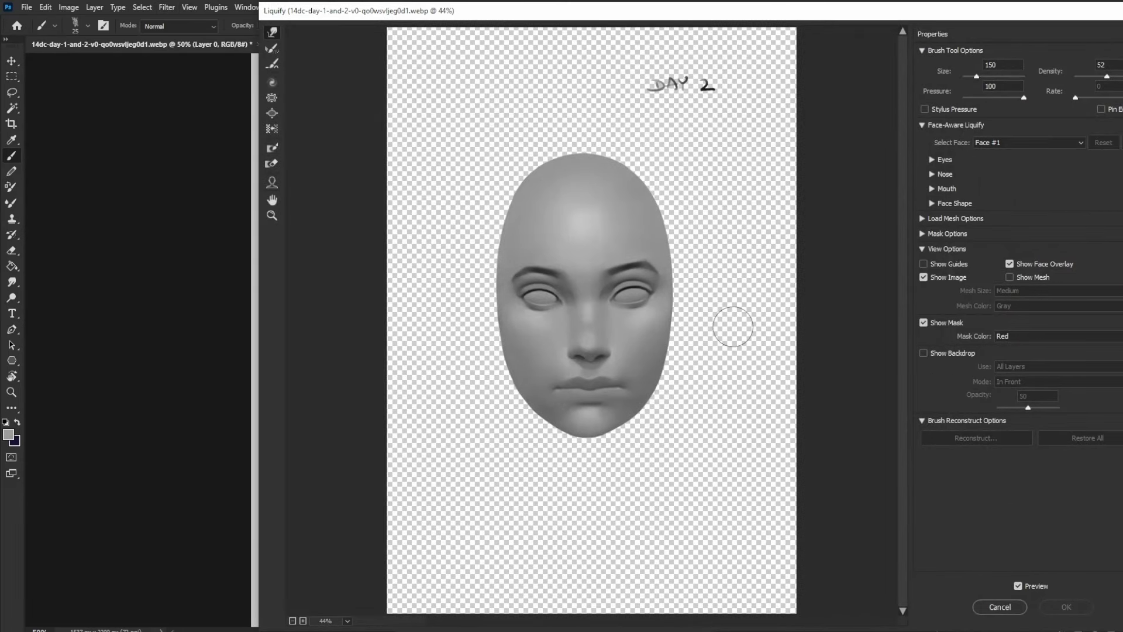
{"action": "key", "text": "bracketright"}
{"action": "key", "text": "bracketright"}
{"action": "key", "text": "bracketright"}
{"action": "key", "text": "bracketright"}
{"action": "key", "text": "bracketright"}
{"action": "key", "text": "bracketright"}
{"action": "key", "text": "bracketright"}
{"action": "key", "text": "bracketright"}
{"action": "key", "text": "bracketright"}
{"action": "key", "text": "bracketright"}
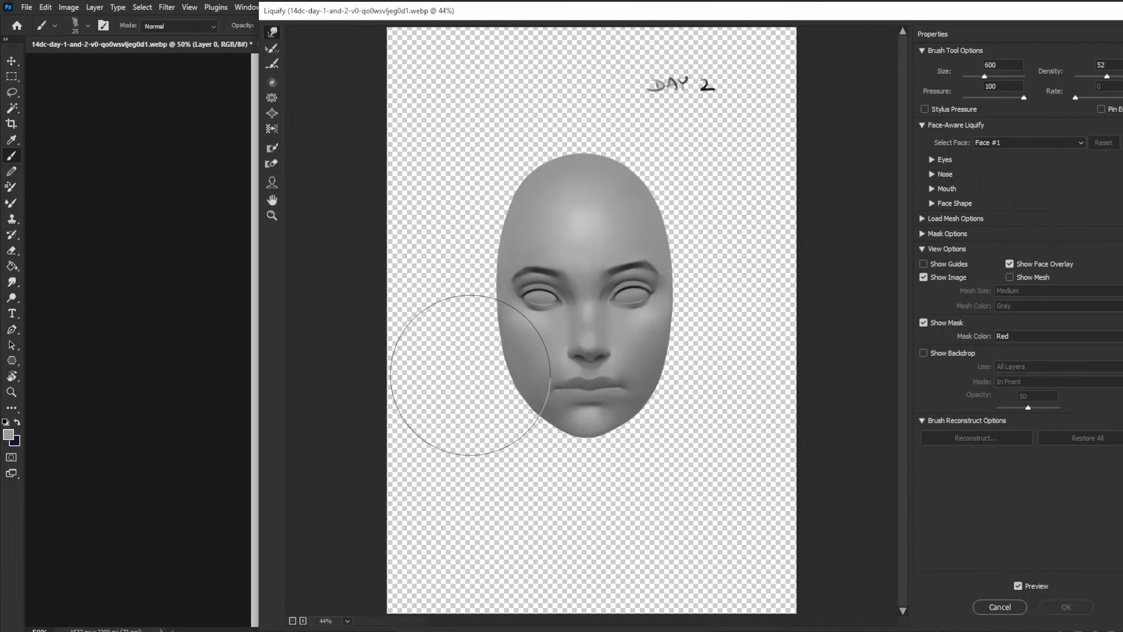
{"action": "left_click_drag", "start_coordinate": [471, 375], "coordinate": [476, 373]}
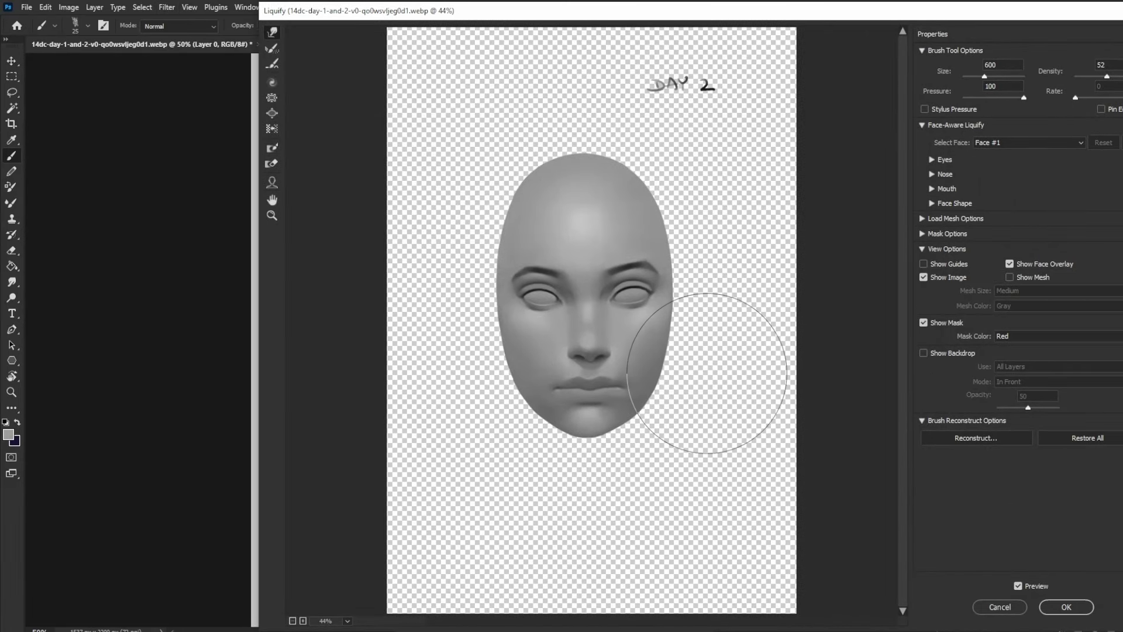
{"action": "key", "text": "bracketleft"}
{"action": "key", "text": "bracketleft"}
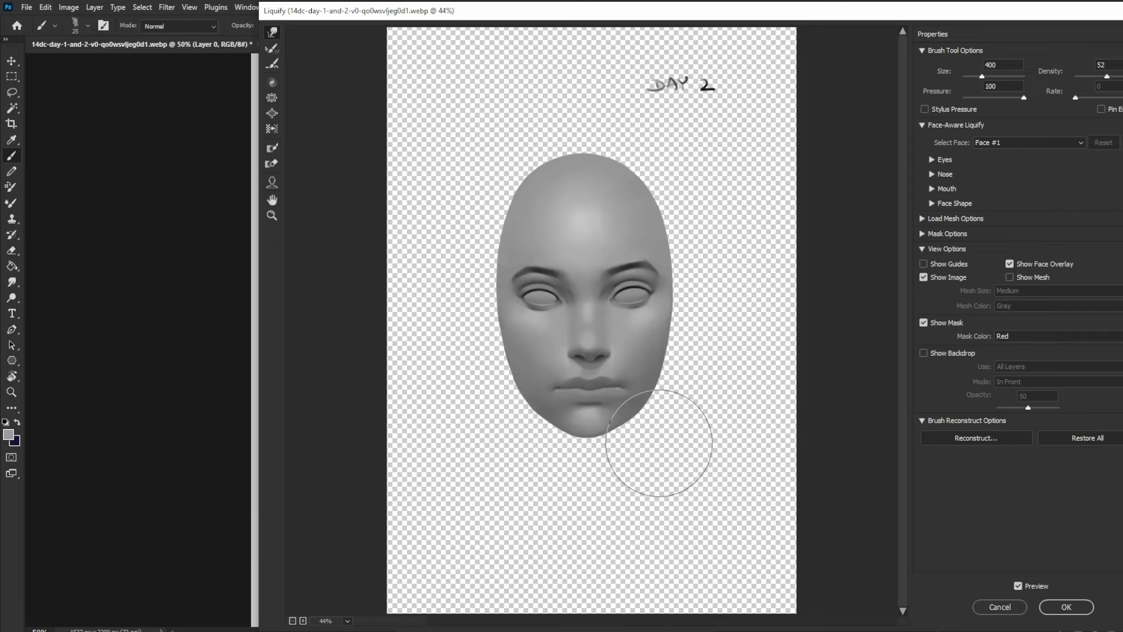
Widen and round the top of the skull with the warp brush at sizes between 400 and 900
{"action": "left_click_drag", "start_coordinate": [483, 198], "coordinate": [478, 193]}
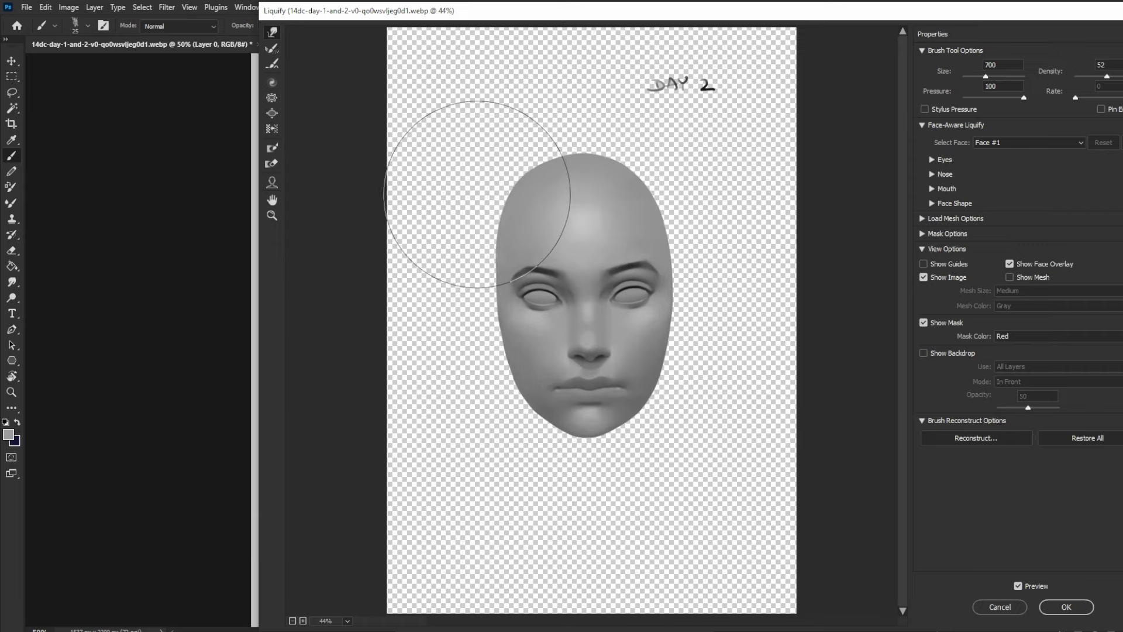
{"action": "left_click_drag", "start_coordinate": [566, 148], "coordinate": [563, 142]}
{"action": "mouse_move", "coordinate": [629, 159]}
{"action": "left_mouse_down"}
{"action": "mouse_move", "coordinate": [640, 156]}
{"action": "mouse_move", "coordinate": [680, 208]}
{"action": "left_mouse_up"}
{"action": "key", "text": "bracketleft"}
{"action": "key", "text": "bracketleft"}
{"action": "key", "text": "bracketleft"}
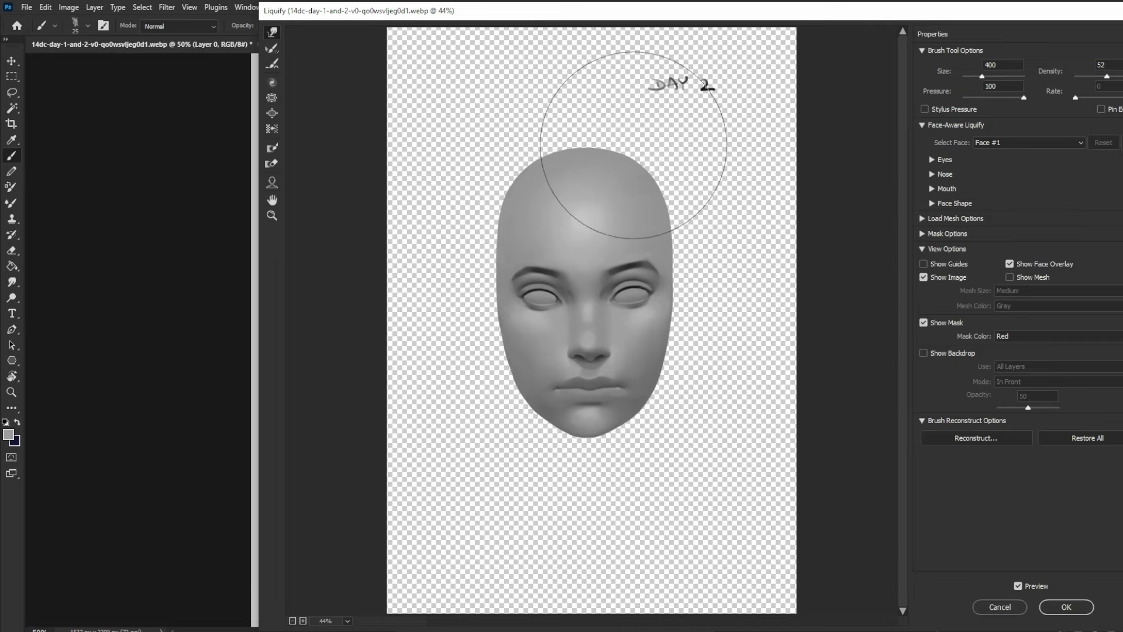
{"action": "key", "text": "bracketright"}
{"action": "key", "text": "bracketright"}
{"action": "key", "text": "bracketright"}
{"action": "key", "text": "bracketright"}
{"action": "key", "text": "bracketright"}
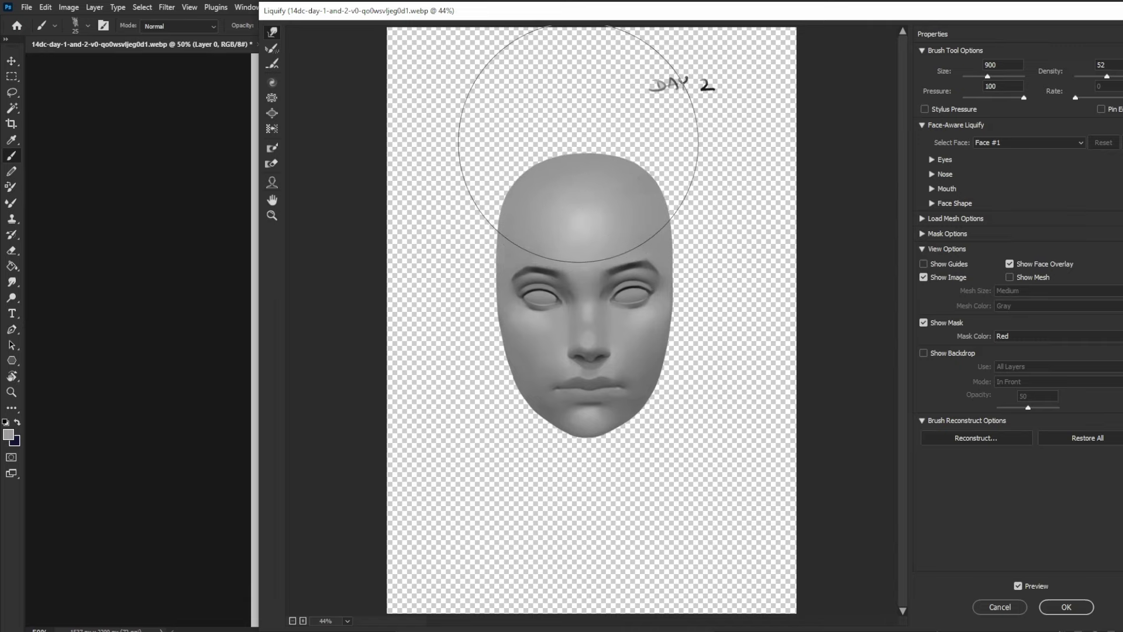
{"action": "key", "text": "bracketleft"}
{"action": "key", "text": "bracketleft"}
{"action": "key", "text": "bracketleft"}
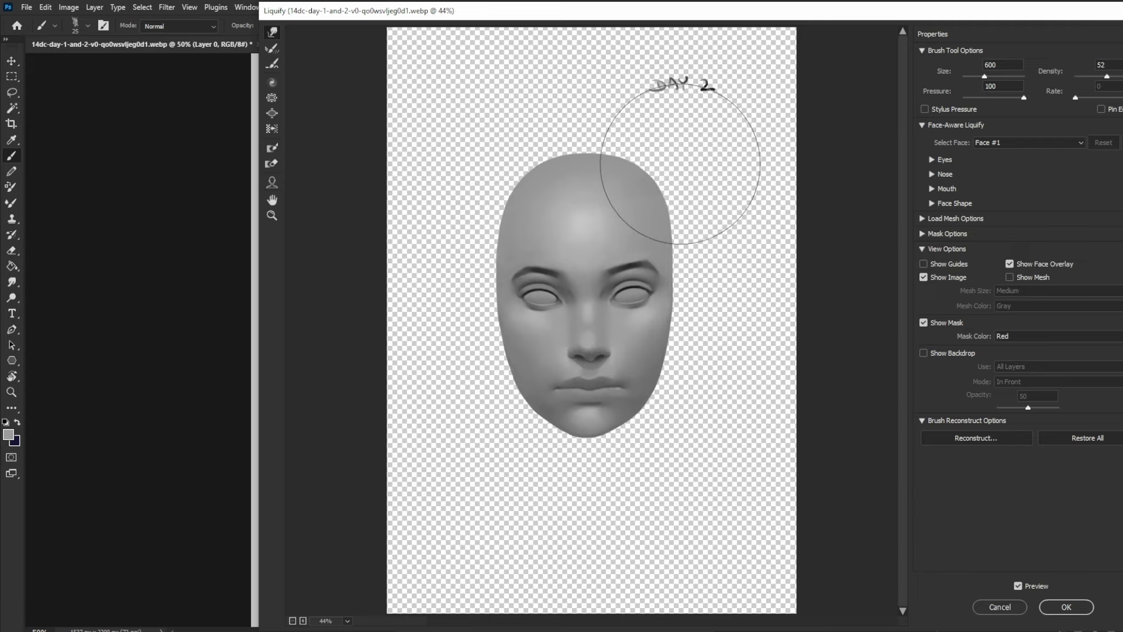
Compare the reshaped head with the original by toggling the Liquify preview off and on
{"action": "key", "text": "p"}
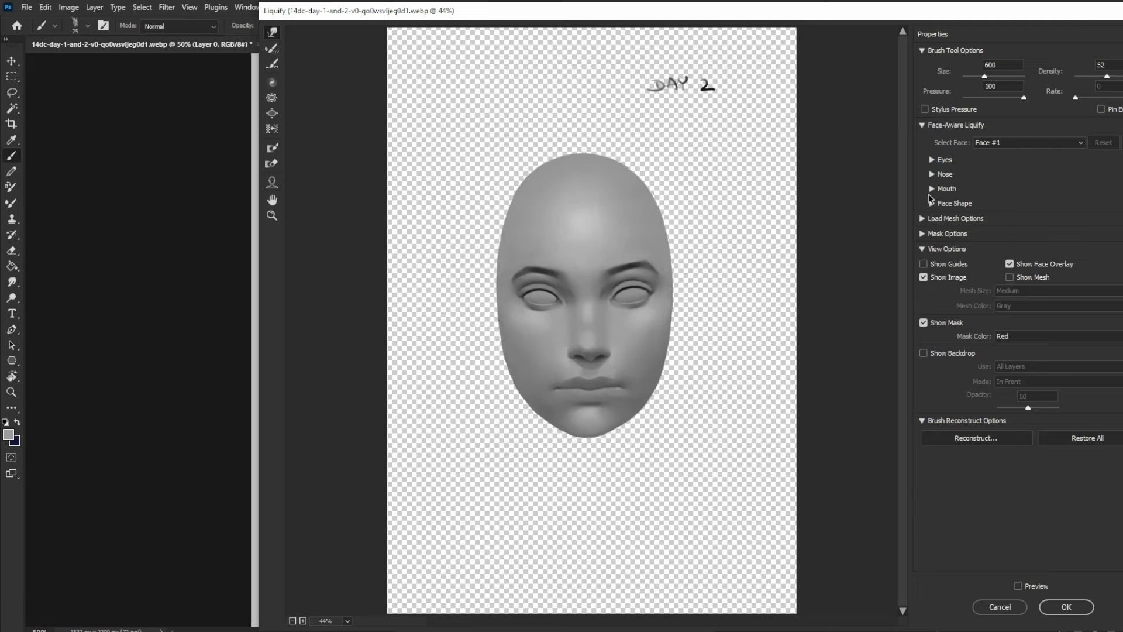
{"action": "key", "text": "p"}
{"action": "key", "text": "p"}
{"action": "key", "text": "p"}
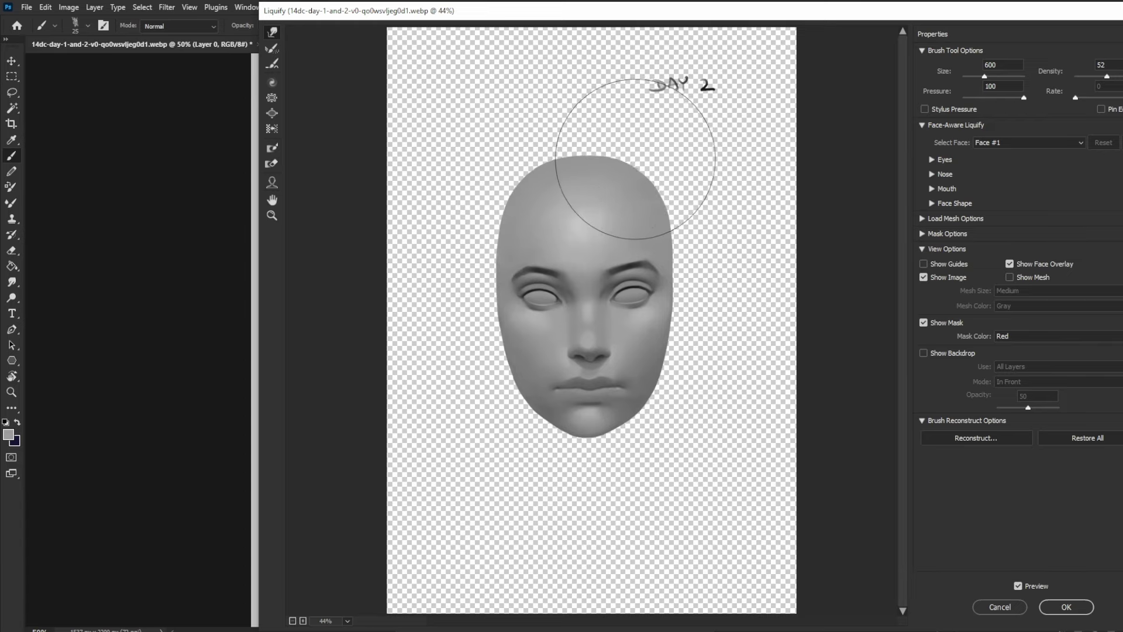
{"action": "key", "text": "p"}
{"action": "key", "text": "p"}
{"action": "key", "text": "p"}
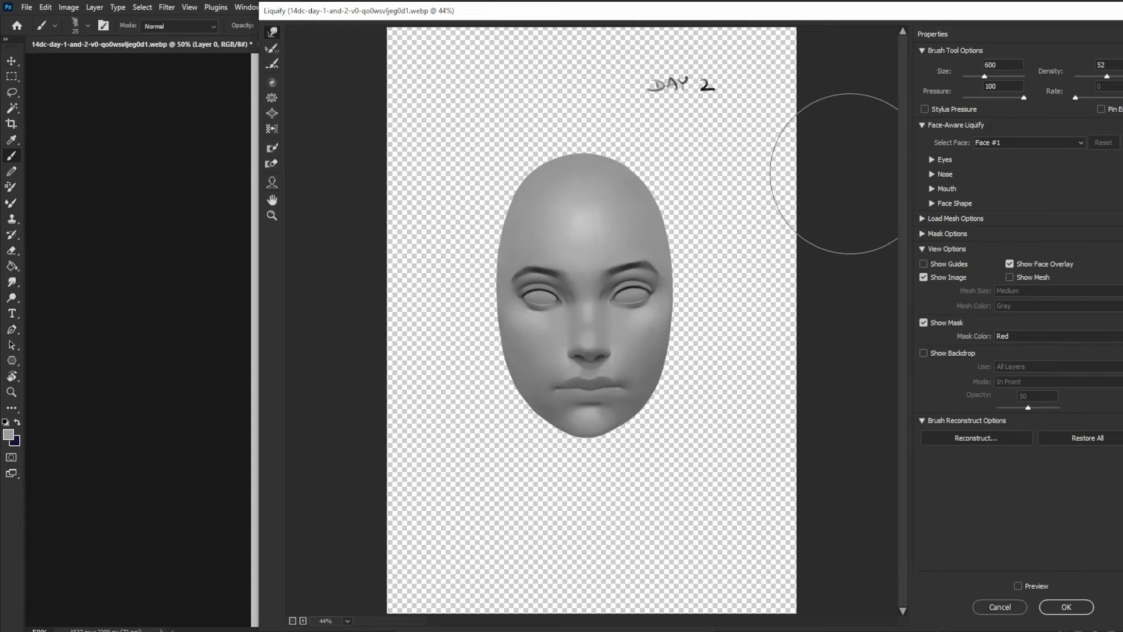
{"action": "key", "text": "p"}
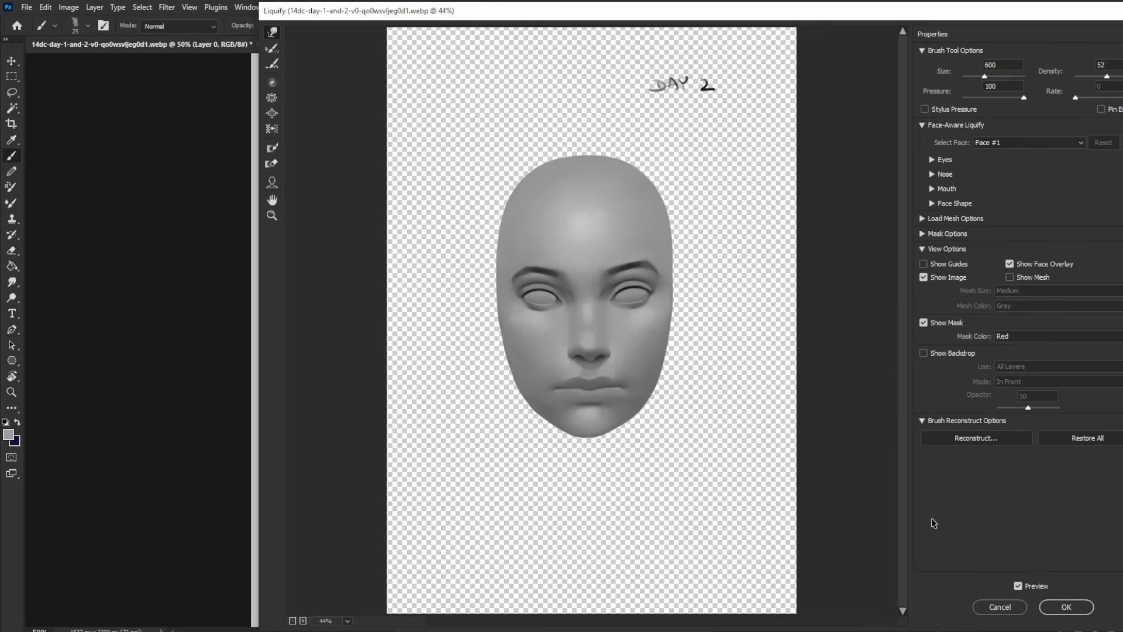
Refine the temple, cheek and jaw contours on both sides with the warp brush, reducing its size from 400 to 200
{"action": "key", "text": "bracketleft"}
{"action": "key", "text": "bracketleft"}
{"action": "key", "text": "bracketleft"}
{"action": "key", "text": "bracketleft"}
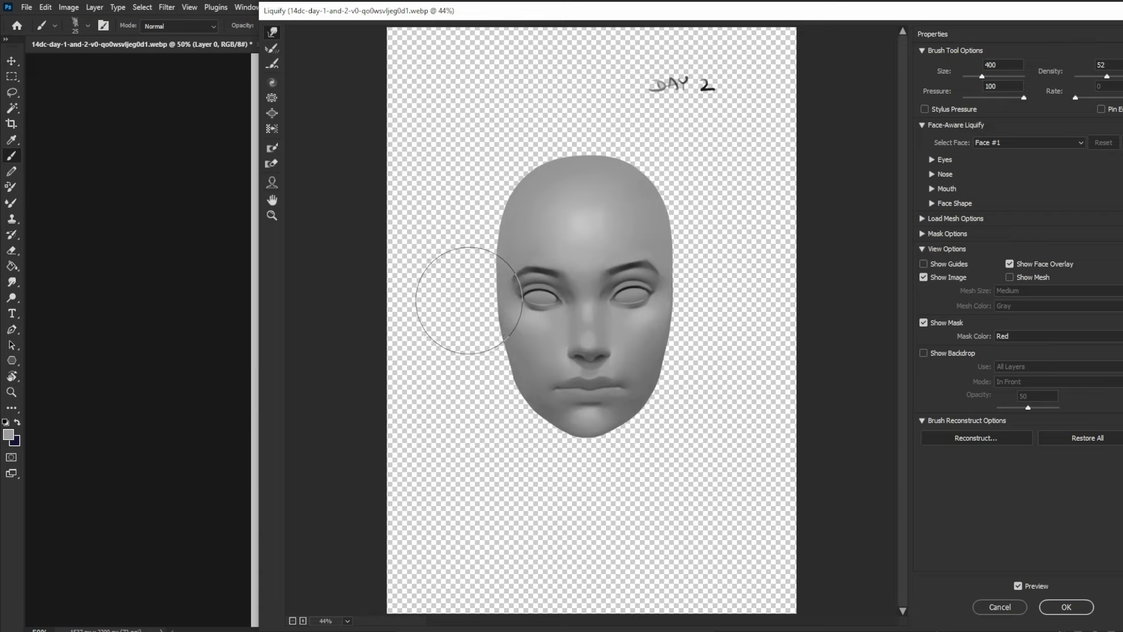
{"action": "key", "text": "bracketright"}
{"action": "key", "text": "bracketright"}
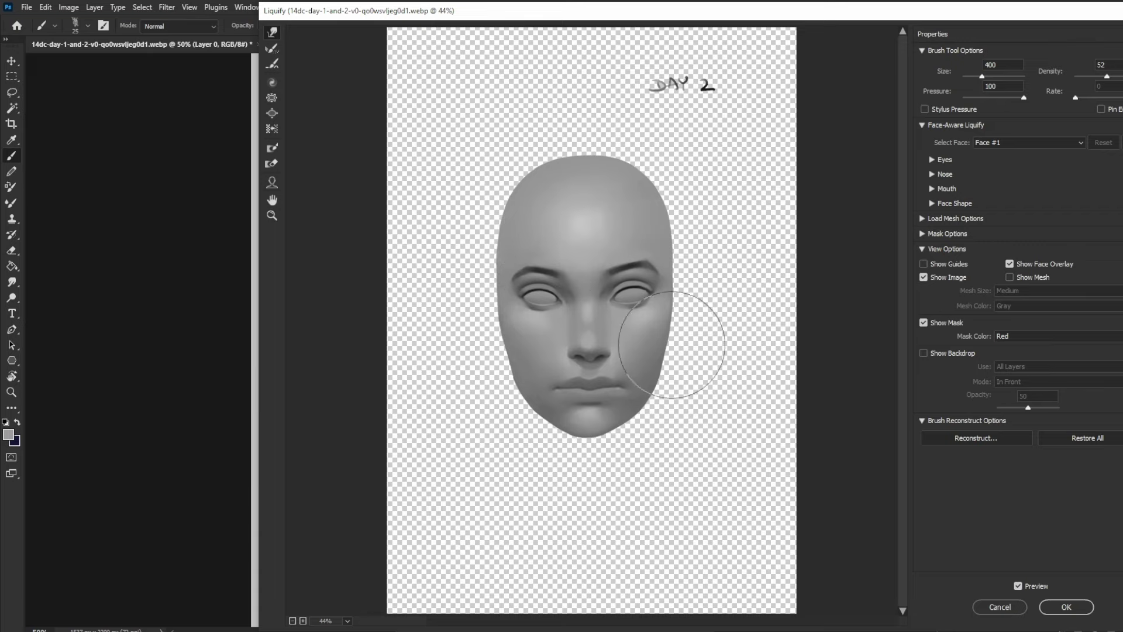
{"action": "key", "text": "bracketleft"}
{"action": "key", "text": "bracketleft"}
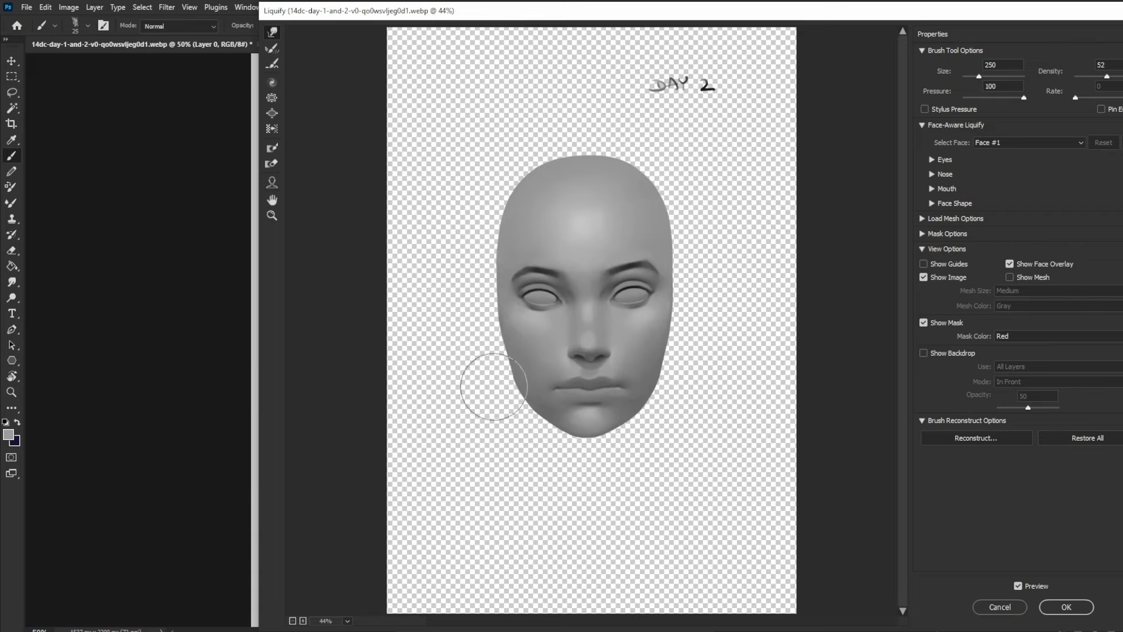
{"action": "key", "text": "bracketleft"}
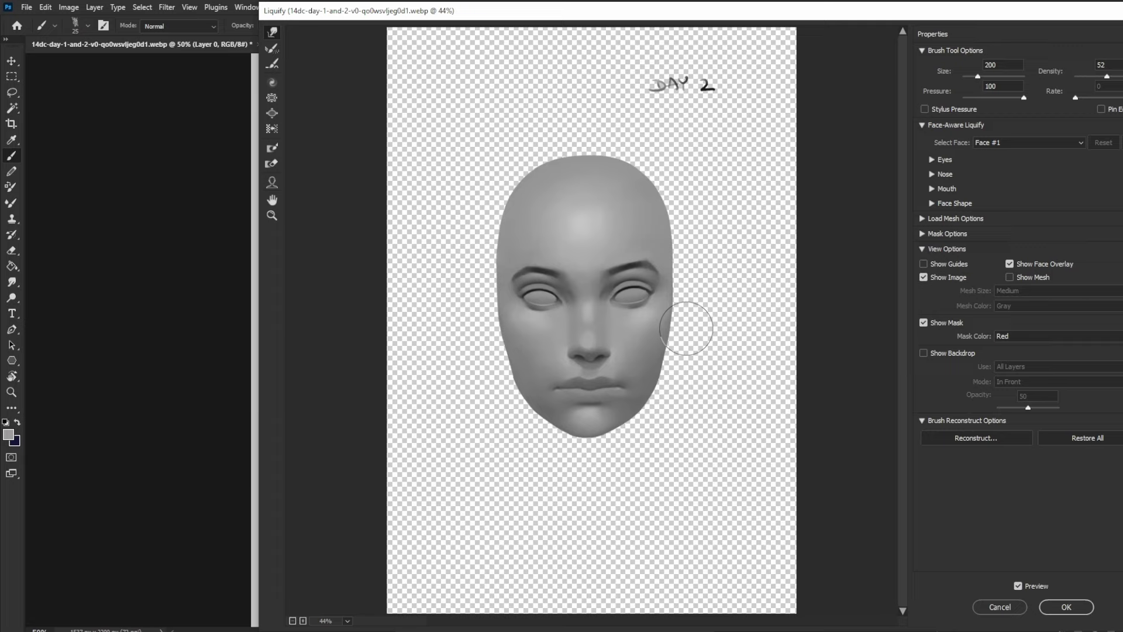
Even out the crown of the head with the warp brush at size 500 and apply the Liquify changes
{"action": "key", "text": "bracketright"}
{"action": "key", "text": "bracketright"}
{"action": "key", "text": "bracketright"}
{"action": "key", "text": "bracketright"}
{"action": "key", "text": "bracketright"}
{"action": "key", "text": "bracketright"}
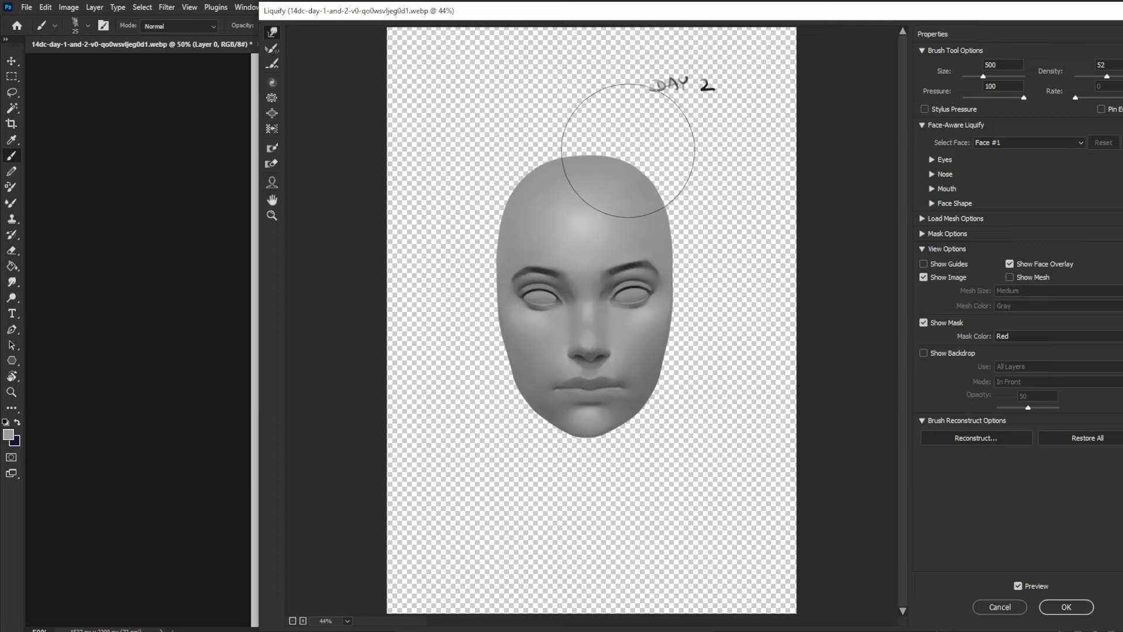
{"action": "left_click", "coordinate": [1066, 607]}
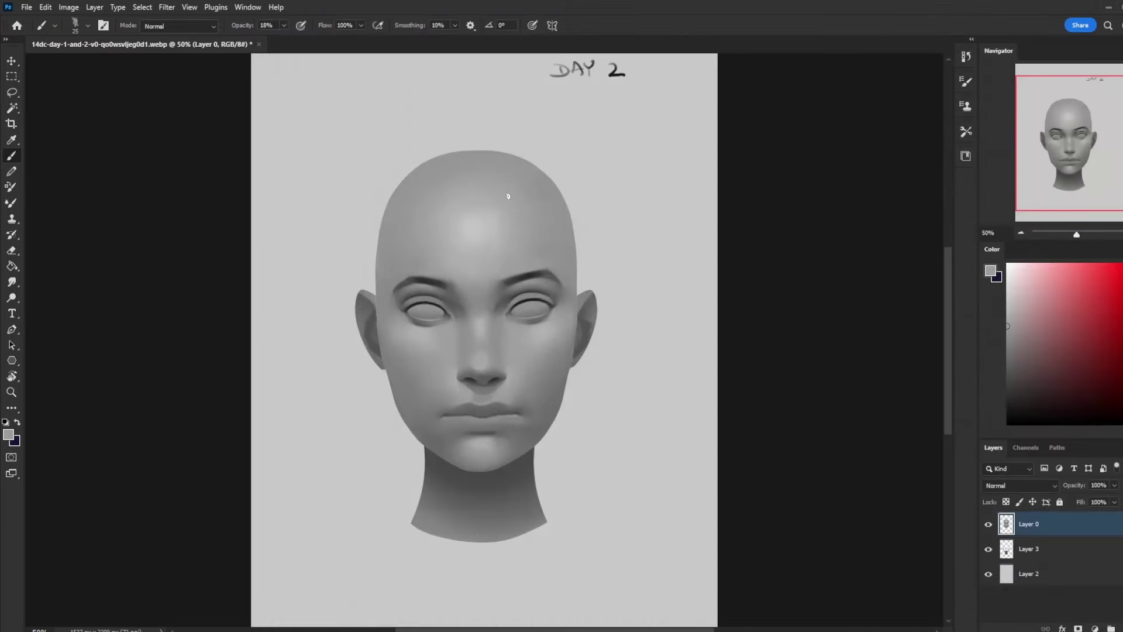
Check the reshaped face against the ears and neck by hiding and showing Layer 0
{"action": "key", "text": "ctrl+minus"}
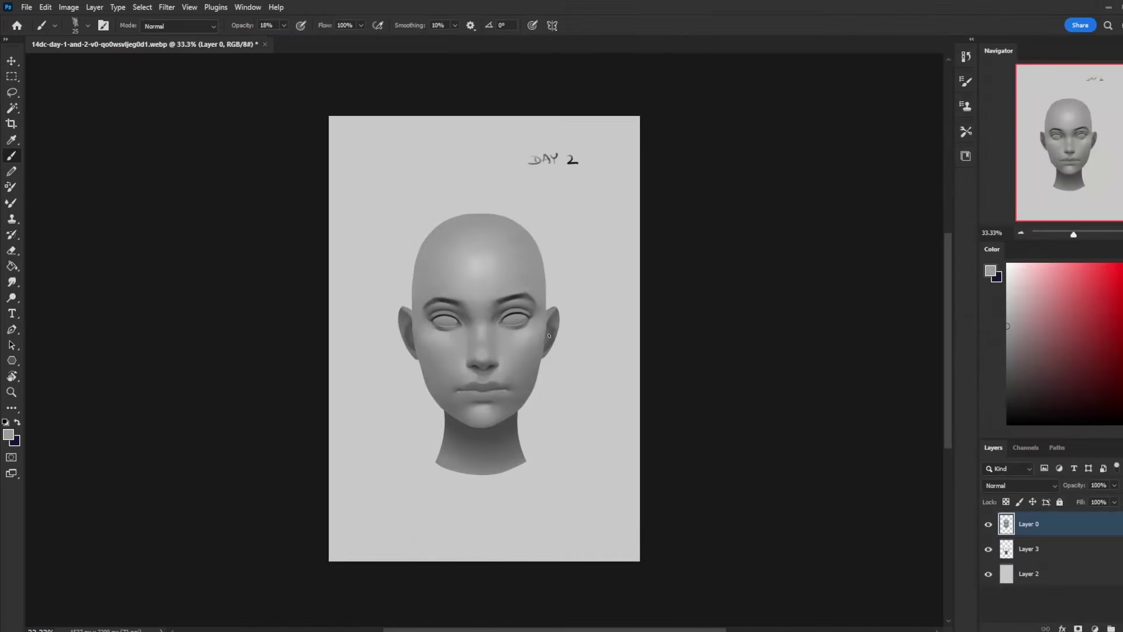
{"action": "left_click", "coordinate": [989, 525]}
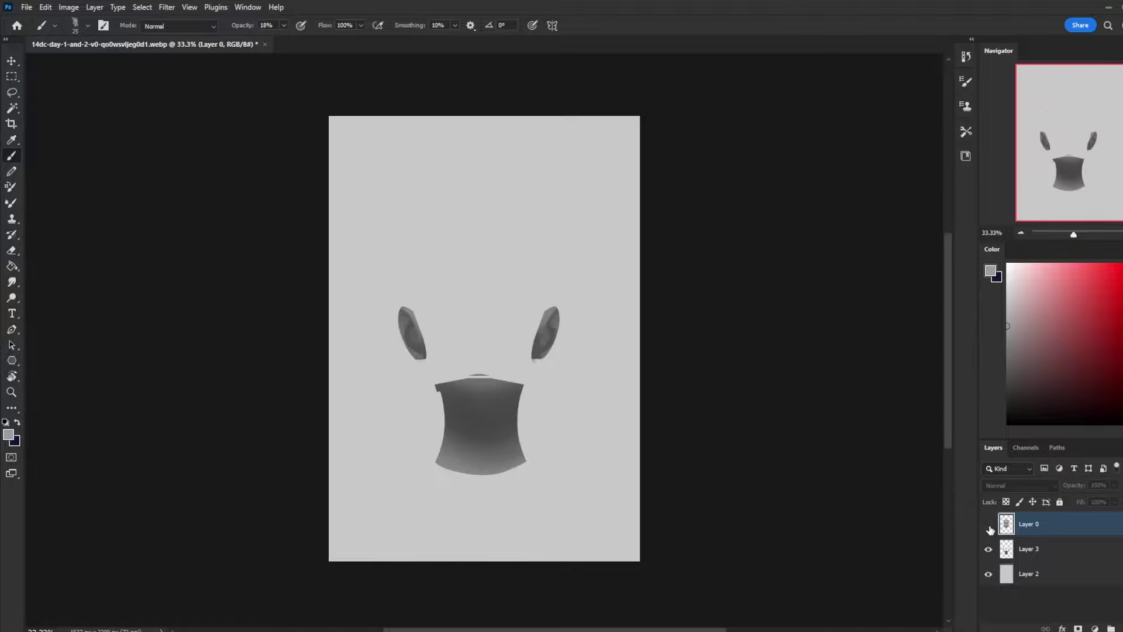
{"action": "left_click", "coordinate": [990, 528]}
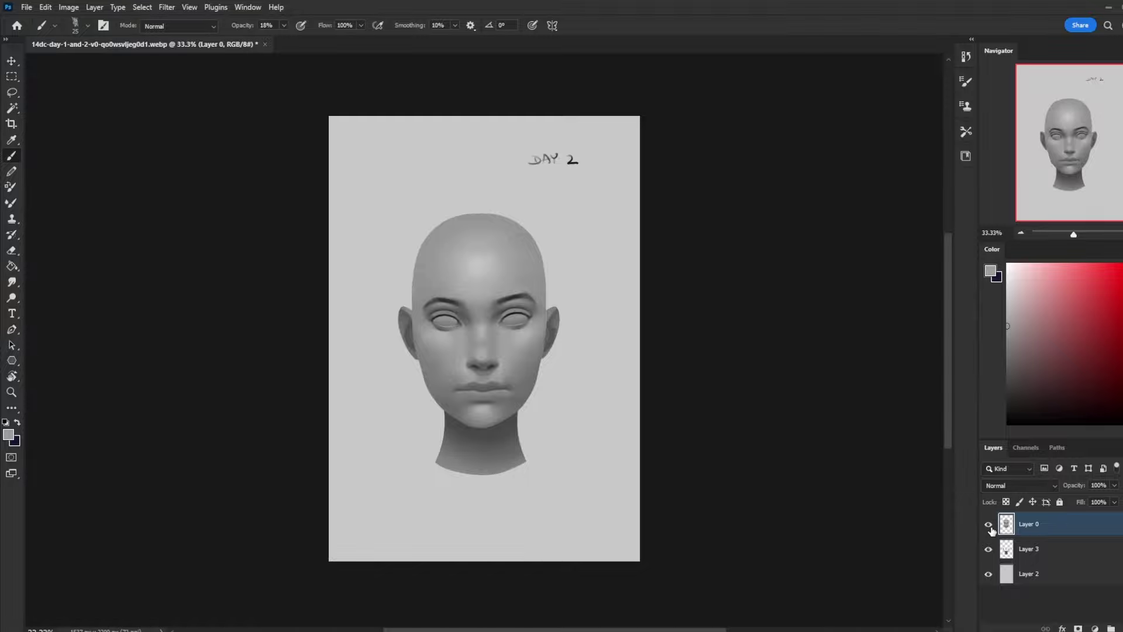
Refine the lower cheek and jaw contour on the viewer's left with the size 500 warp brush in Liquify and apply it
{"action": "left_click", "coordinate": [166, 7]}
{"action": "left_click", "coordinate": [197, 119]}
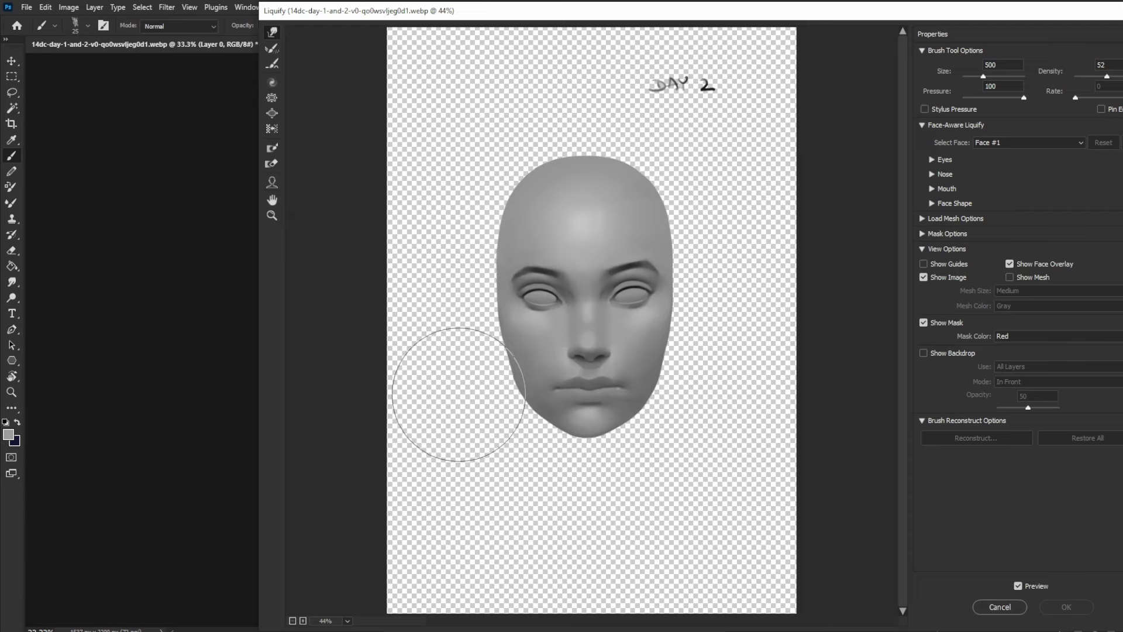
{"action": "left_click", "coordinate": [465, 396]}
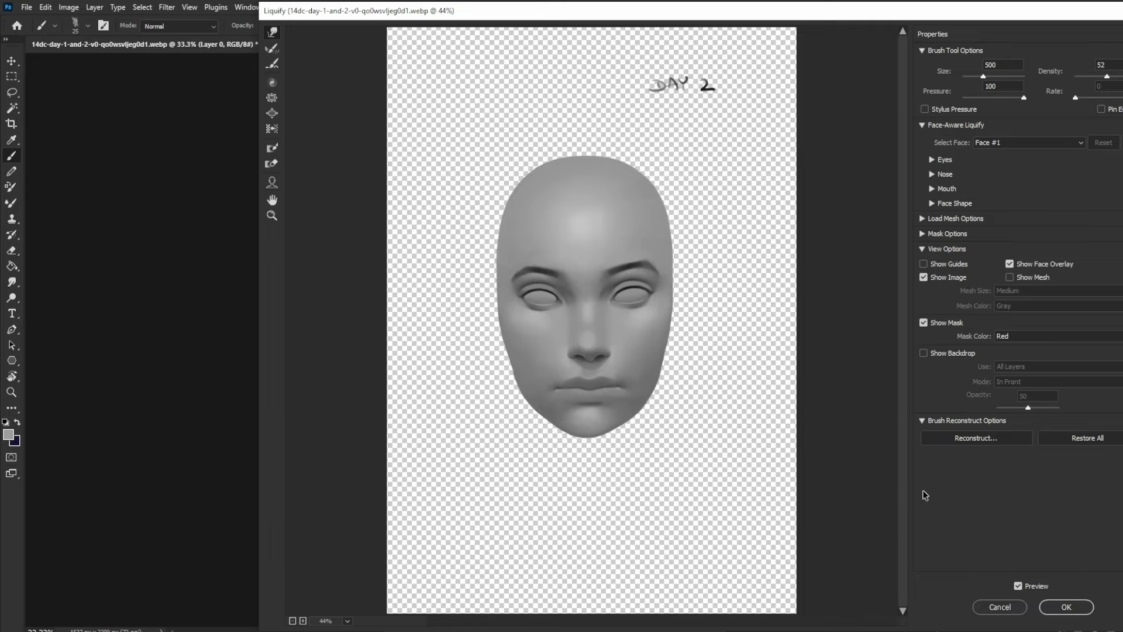
{"action": "left_click", "coordinate": [1067, 607]}
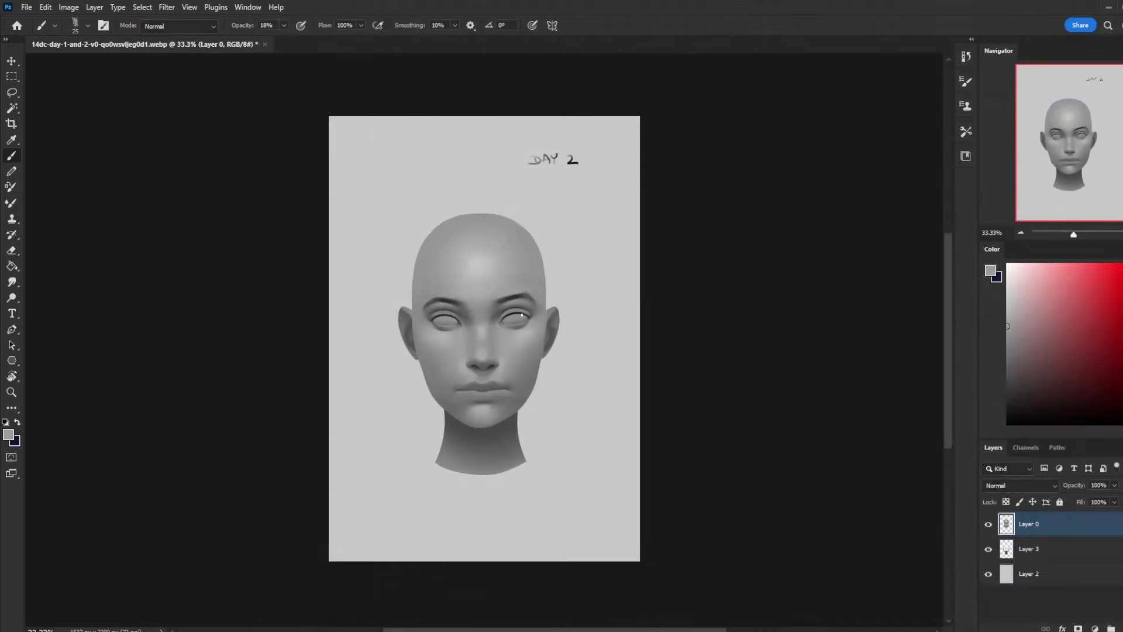
Darken the upper lid line of the eye on the viewer's right with a reduced soft round brush in dark gray at 48% opacity
{"action": "right_click", "coordinate": [537, 349]}
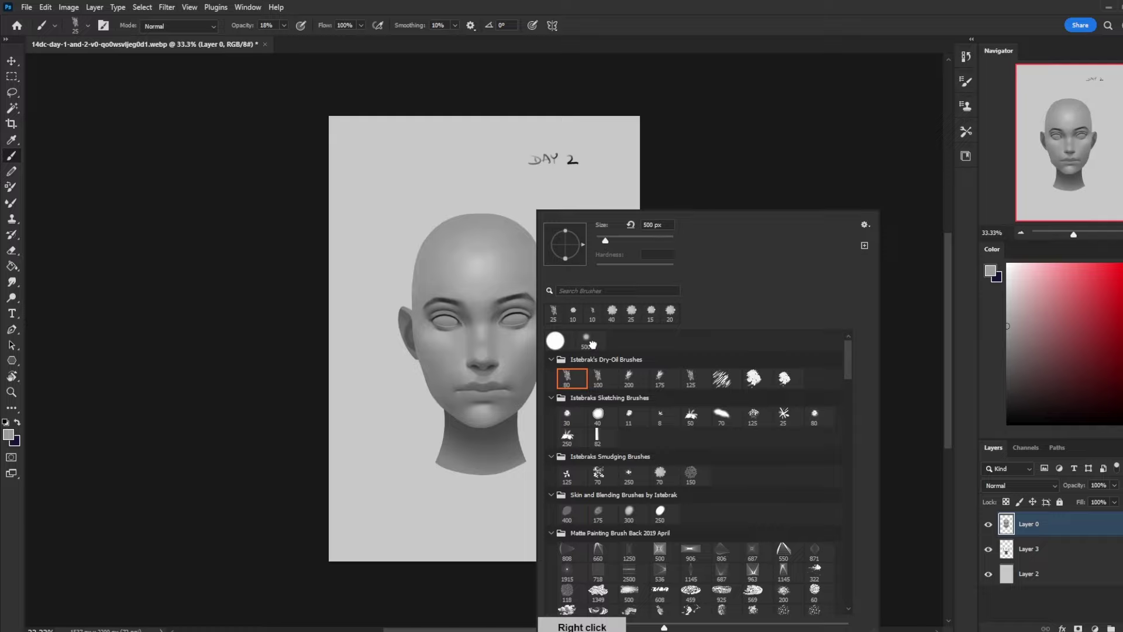
{"action": "double_click", "coordinate": [590, 344]}
{"action": "key", "text": "ctrl+plus"}
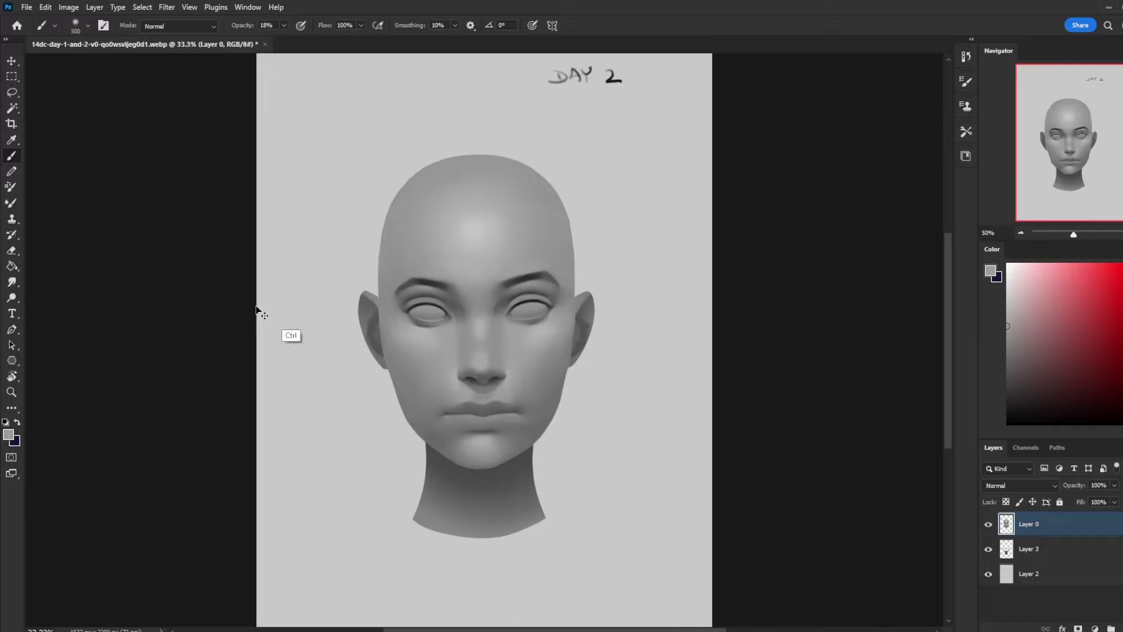
{"action": "key", "text": "ctrl+plus"}
{"action": "key", "text": "r"}
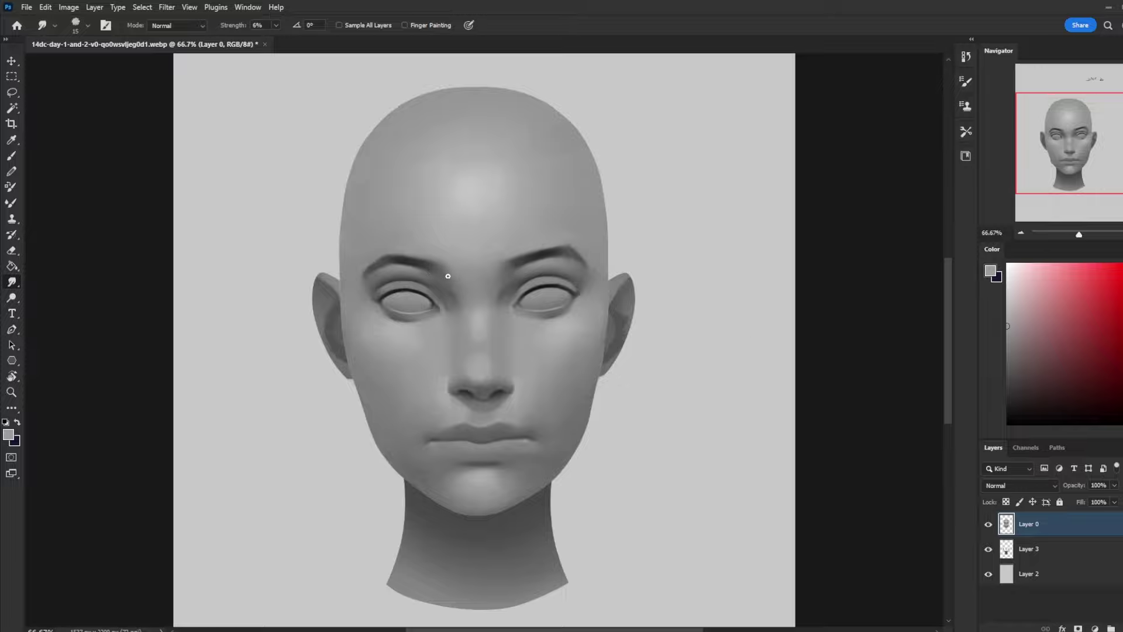
{"action": "key", "text": "b"}
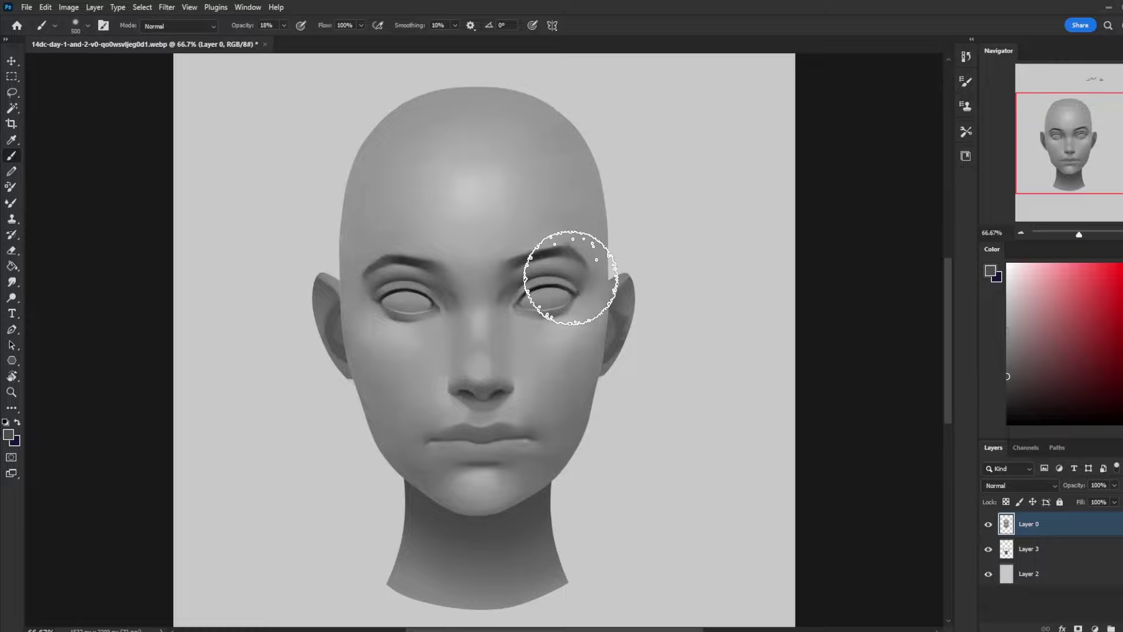
{"action": "left_click_drag", "start_coordinate": [284, 25], "coordinate": [297, 41]}
{"action": "key", "text": "bracketleft"}
{"action": "key", "text": "bracketleft"}
{"action": "key", "text": "bracketleft"}
{"action": "key", "text": "bracketleft"}
{"action": "key", "text": "bracketleft"}
{"action": "key", "text": "bracketleft"}
{"action": "key", "text": "bracketleft"}
{"action": "key", "text": "bracketleft"}
{"action": "key", "text": "bracketleft"}
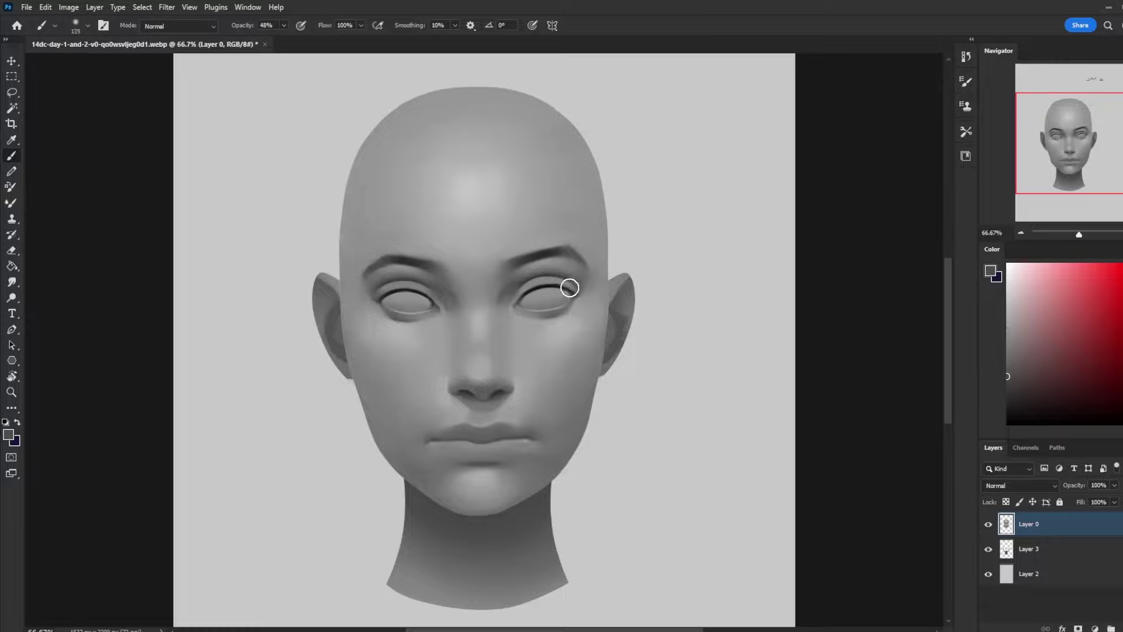
{"action": "left_click_drag", "start_coordinate": [542, 287], "coordinate": [515, 304]}
Deepen the lip line and mouth corner with a small soft brush, using black and lowering the opacity from 33% to 19%
{"action": "left_click", "coordinate": [284, 25]}
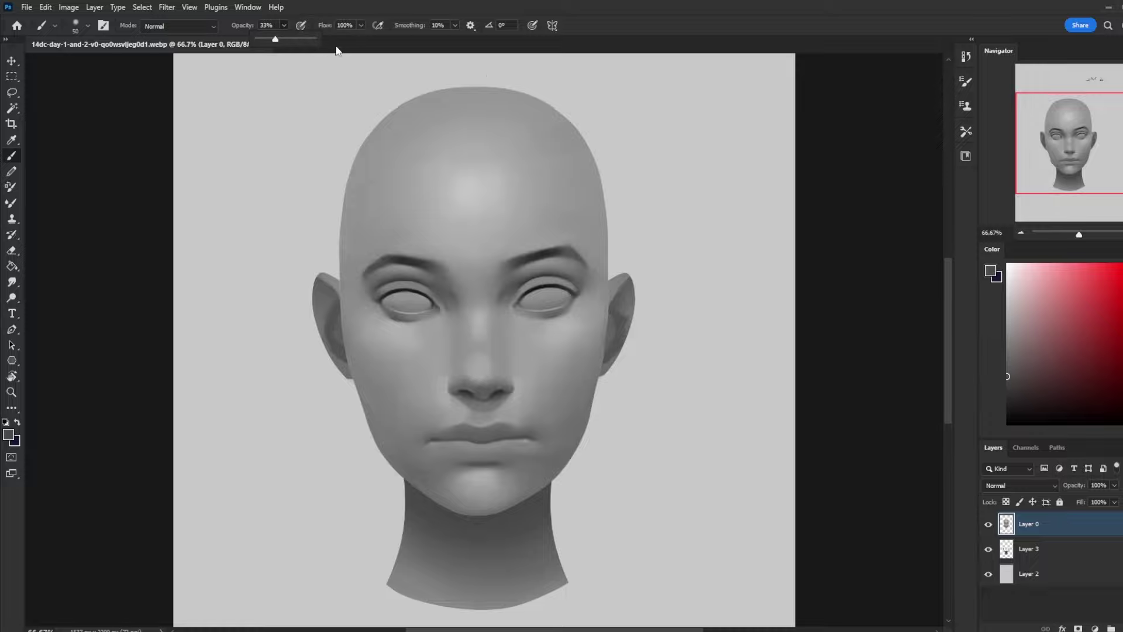
{"action": "key", "text": "bracketleft"}
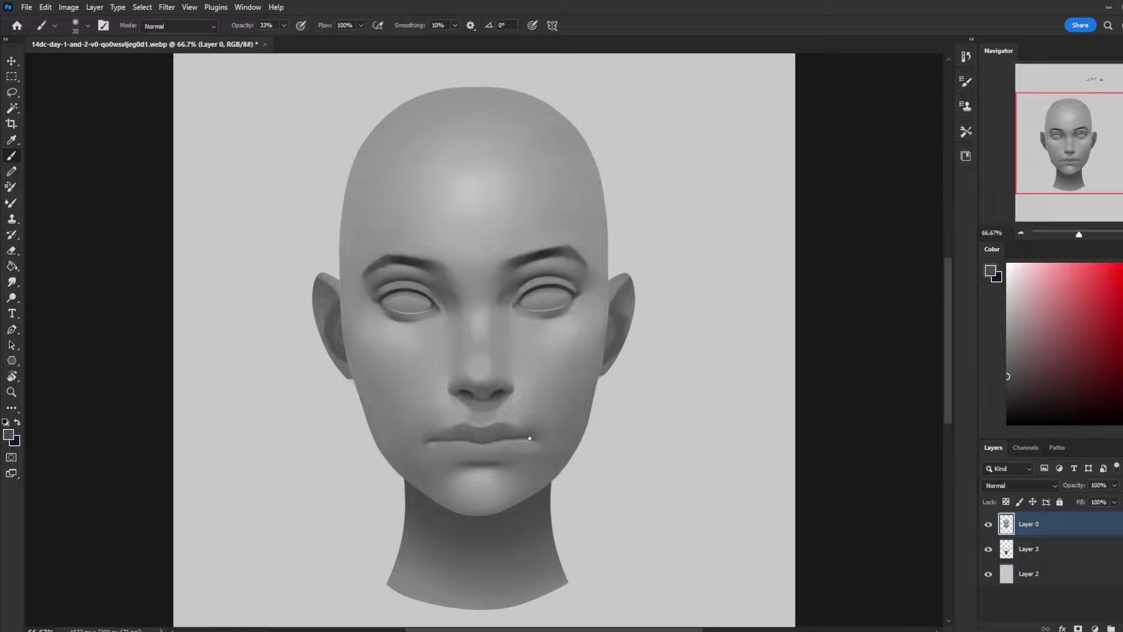
{"action": "left_click", "coordinate": [1004, 424]}
{"action": "left_click", "coordinate": [284, 26]}
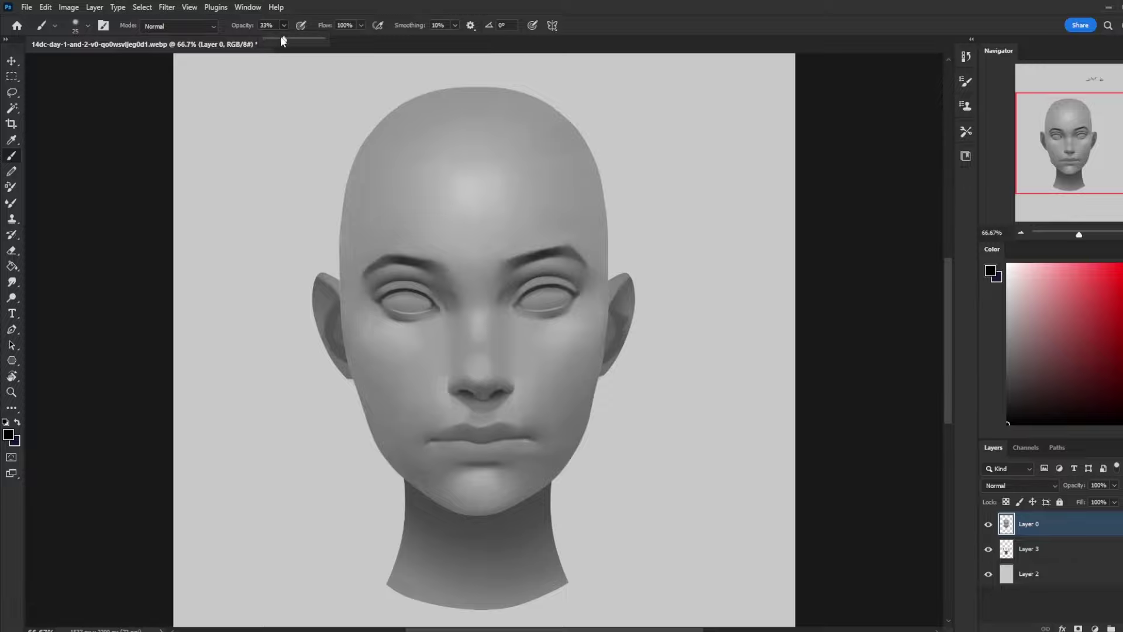
{"action": "left_click", "coordinate": [520, 436]}
{"action": "left_click", "coordinate": [525, 468], "text": "alt"}
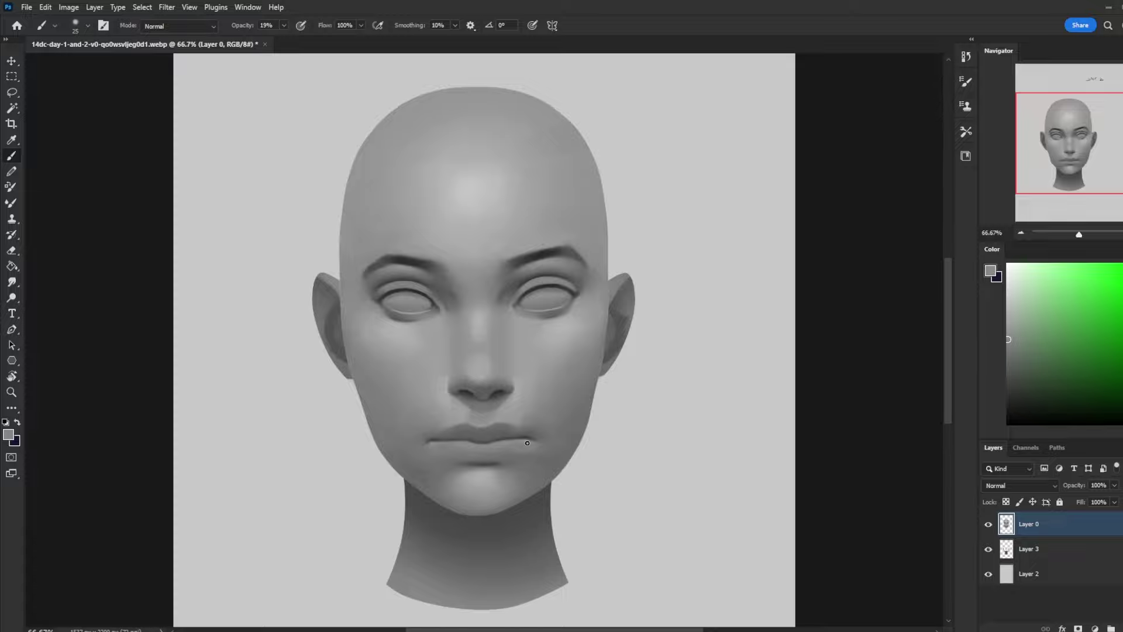
Soften the mouth corner on the viewer's left with a sampled light gray and blend the lip edges with Smudge
{"action": "left_click", "coordinate": [425, 451], "text": "alt"}
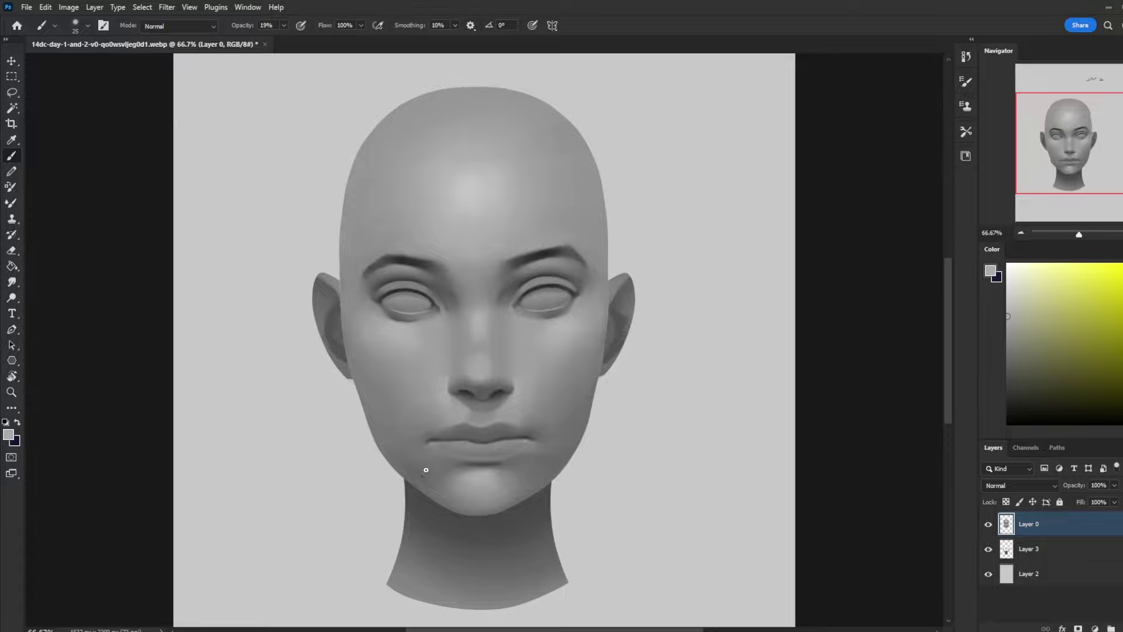
{"action": "left_click", "coordinate": [10, 284]}
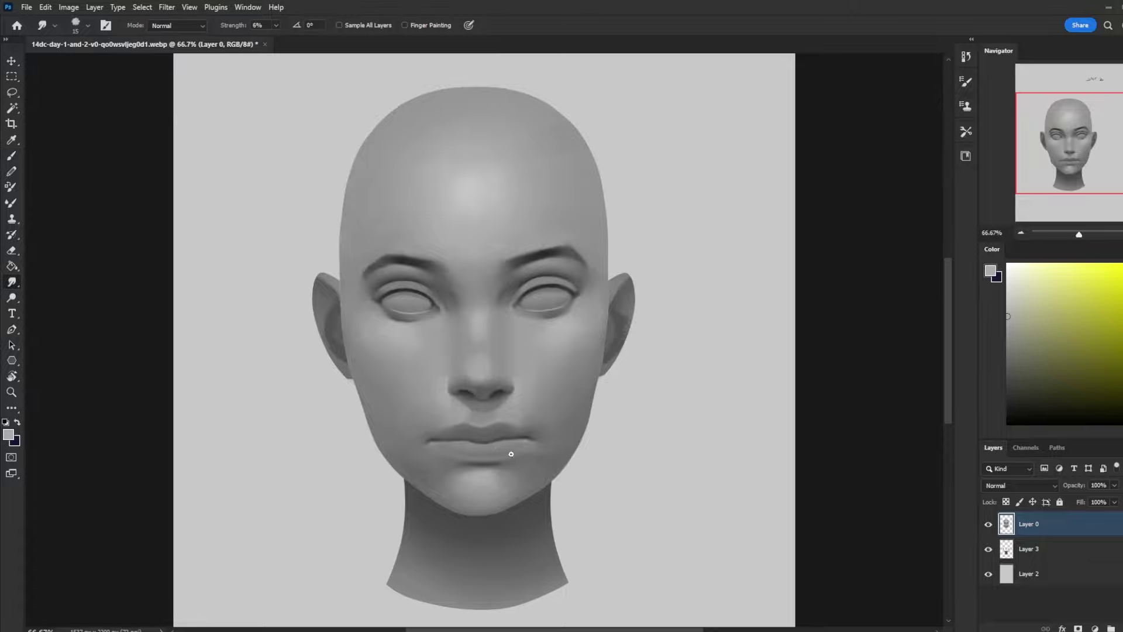
{"action": "key", "text": "b"}
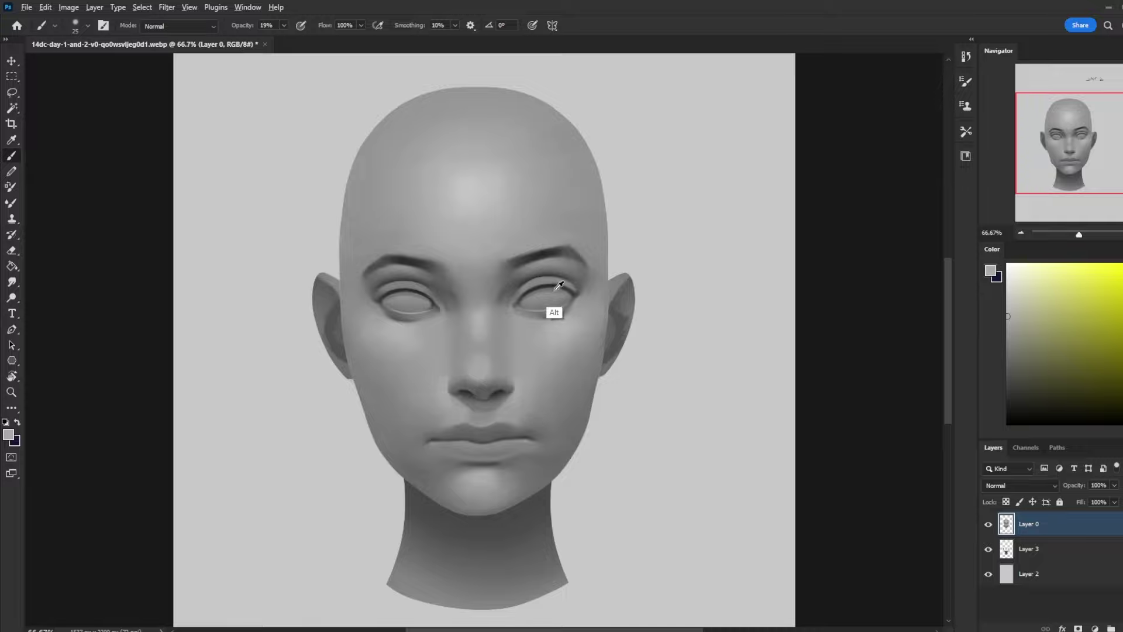
Shade the upper lip with the dark tone sampled from the eyebrow, using an enlarged soft brush, and blend it with Smudge
{"action": "left_click", "coordinate": [542, 254], "text": "alt"}
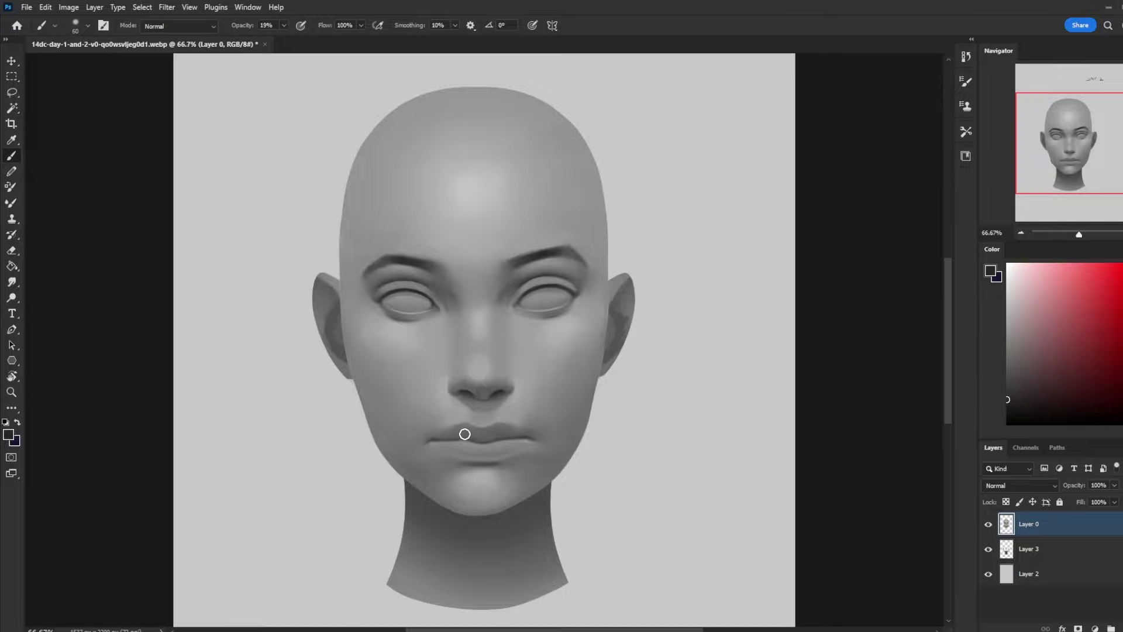
{"action": "key", "text": "bracketright"}
{"action": "key", "text": "bracketright"}
{"action": "left_click", "coordinate": [12, 282]}
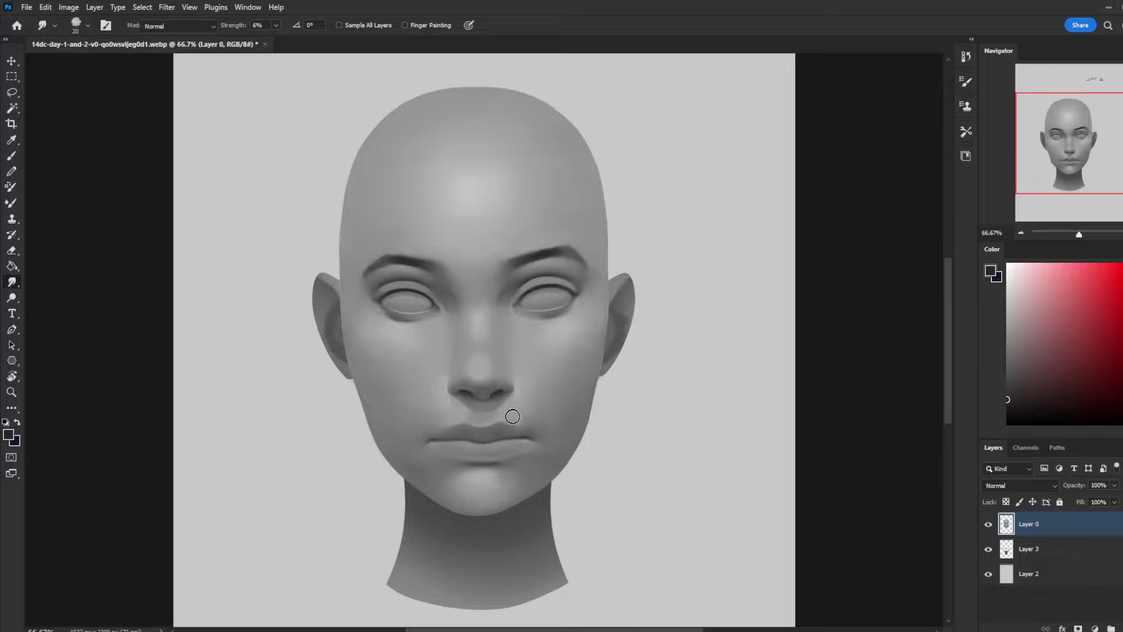
Lighten the skin along the upper lip edge on both sides with sampled gray and the brush in Lighten mode
{"action": "key", "text": "b"}
{"action": "left_click", "coordinate": [510, 415], "text": "alt"}
{"action": "left_click", "coordinate": [208, 28]}
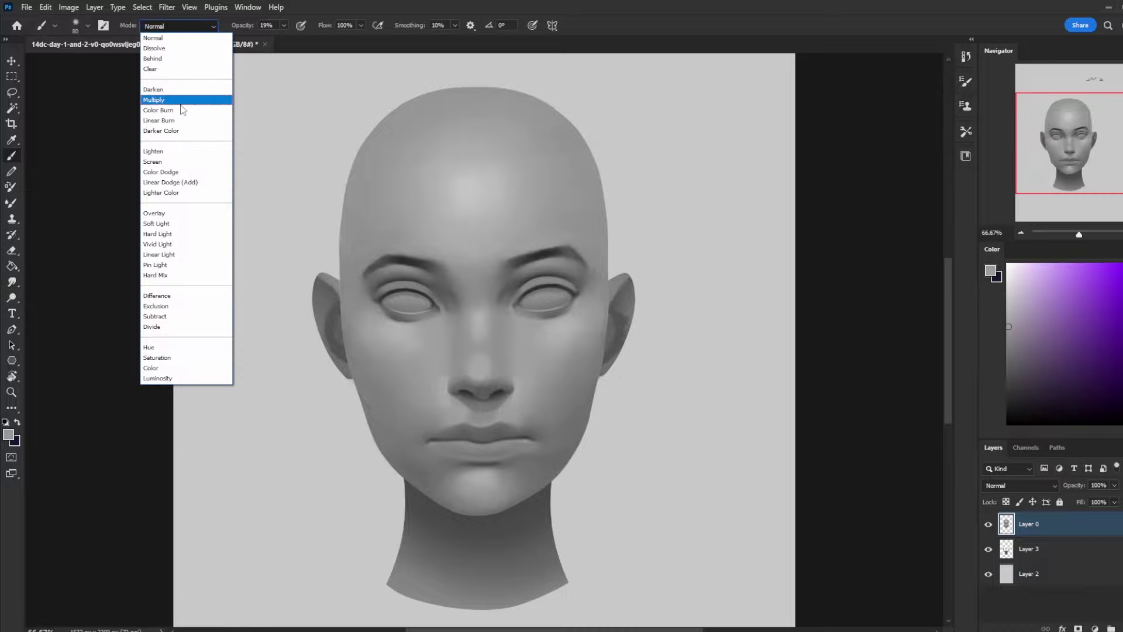
{"action": "left_click", "coordinate": [187, 147]}
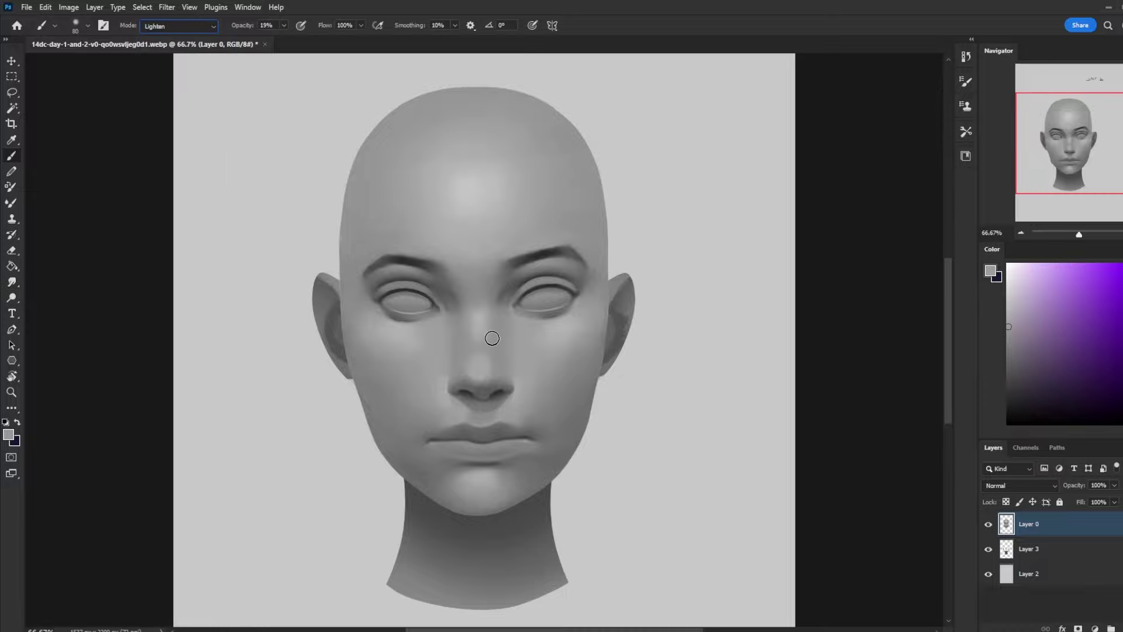
{"action": "left_click", "coordinate": [508, 413], "text": "alt"}
{"action": "left_click", "coordinate": [516, 420]}
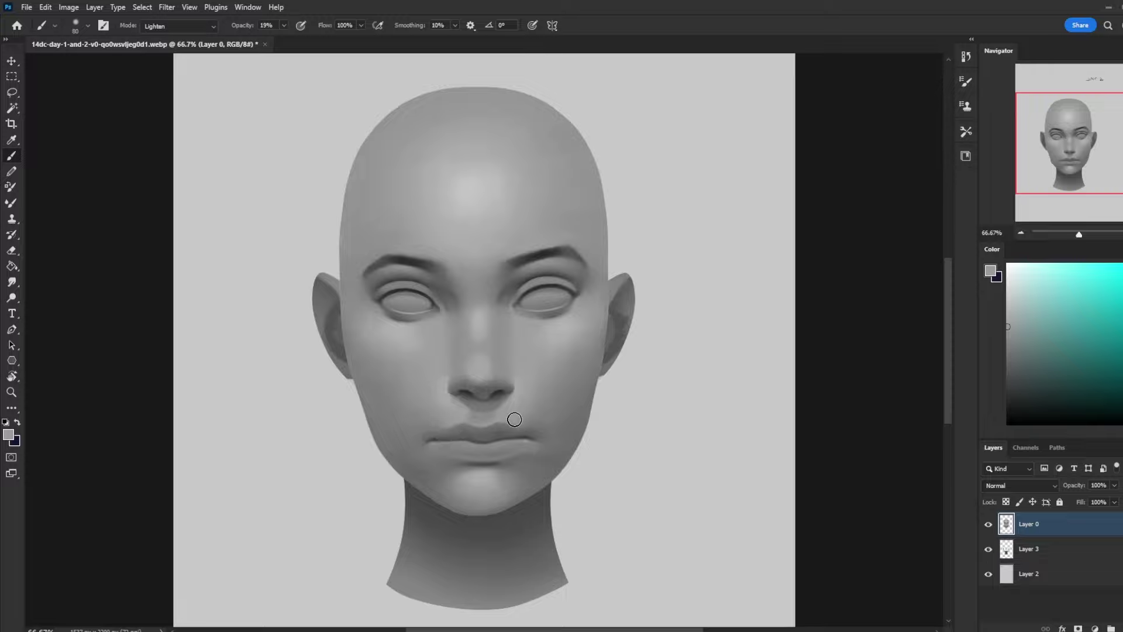
{"action": "left_click", "coordinate": [460, 424]}
{"action": "left_click", "coordinate": [526, 422]}
{"action": "left_click", "coordinate": [444, 421]}
Add white highlights to the nose tip and upper eyelids in Lighten mode at 19% opacity, softening them with Smudge
{"action": "left_click_drag", "start_coordinate": [1020, 361], "coordinate": [770, 212]}
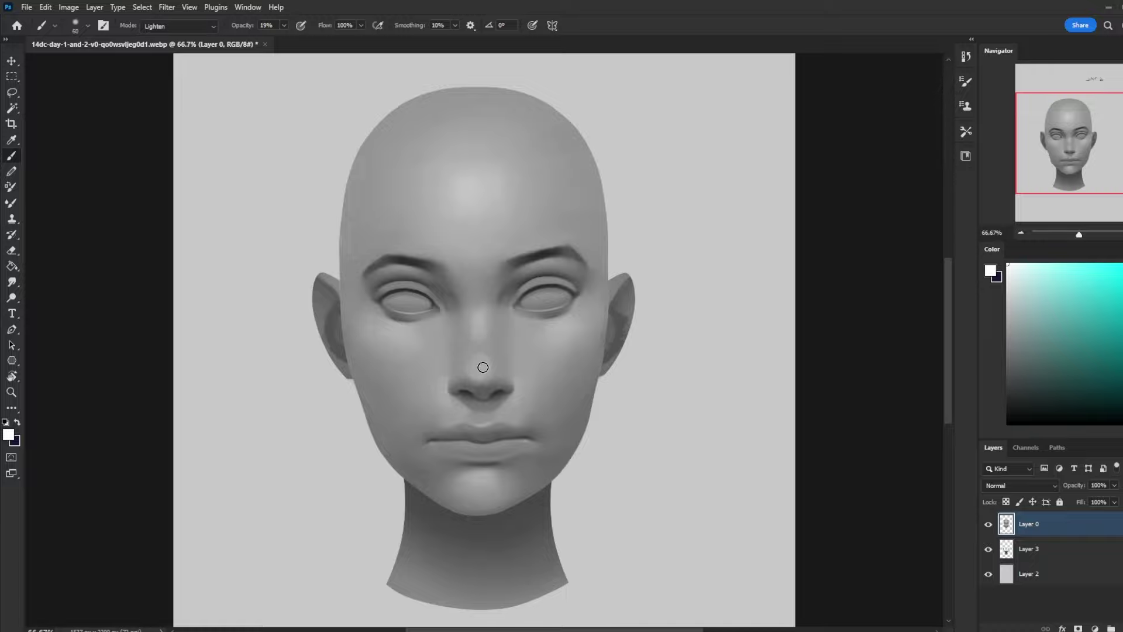
{"action": "left_click", "coordinate": [13, 282]}
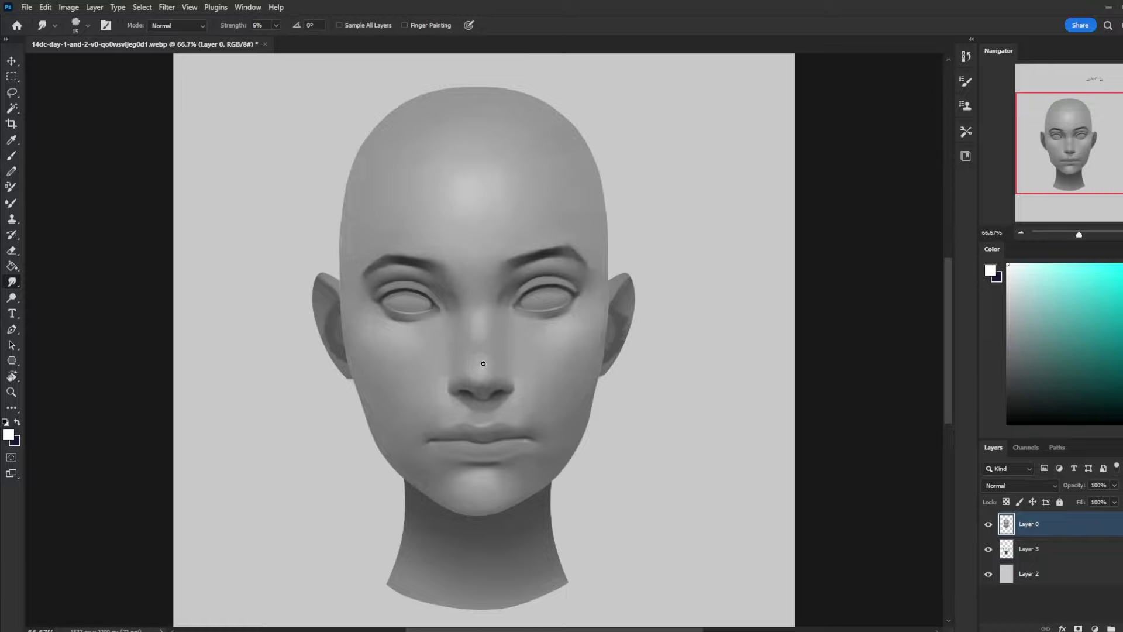
{"action": "key", "text": "b"}
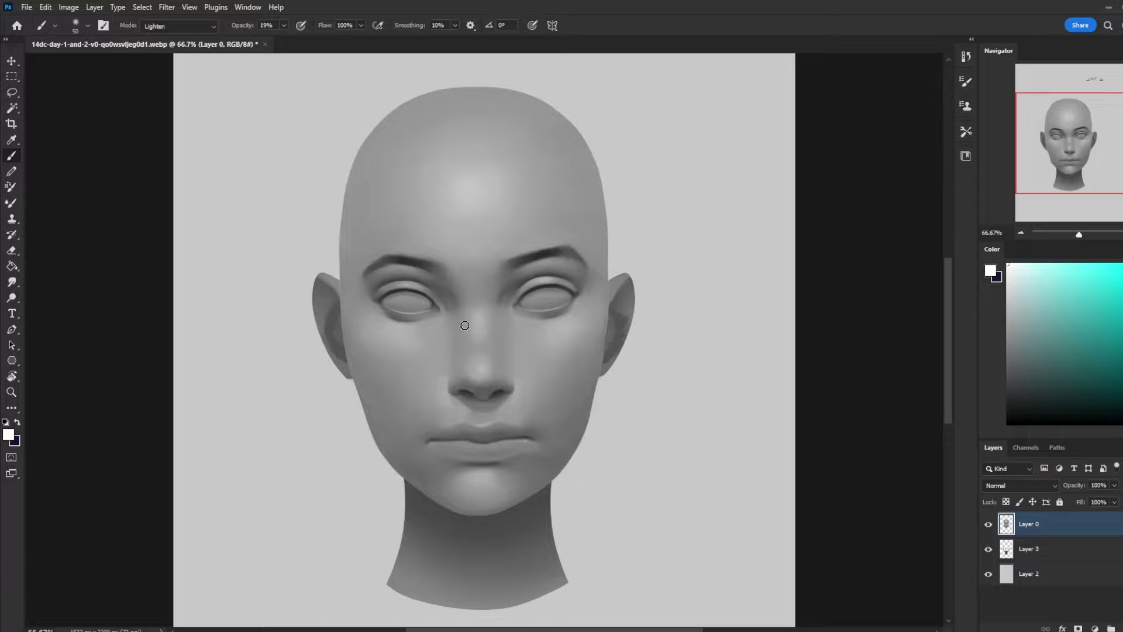
{"action": "left_click", "coordinate": [14, 283]}
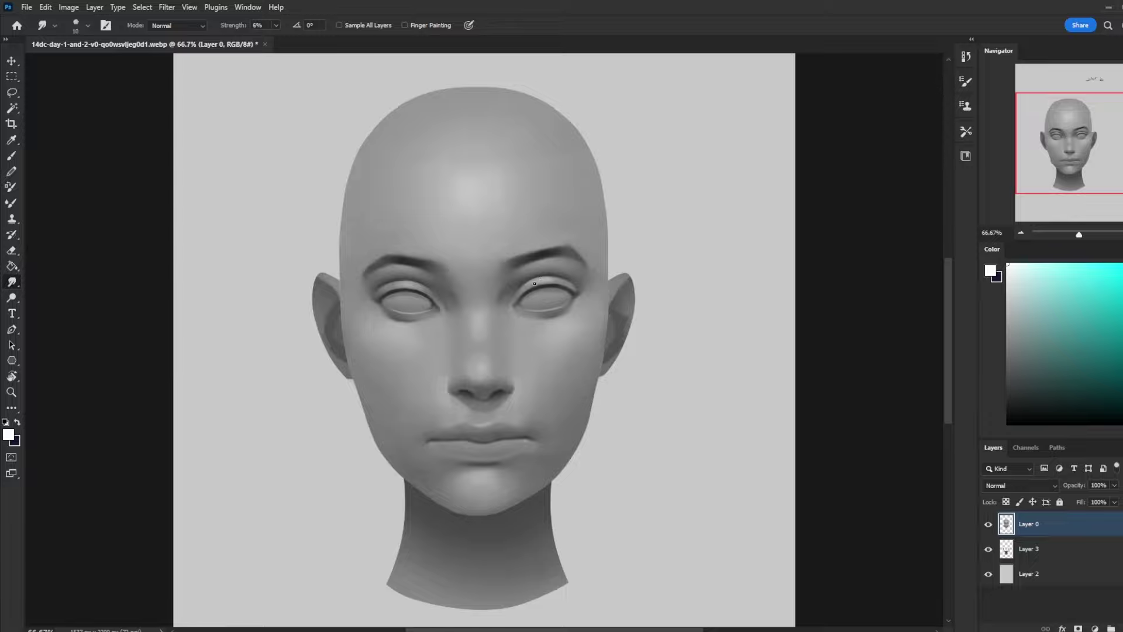
{"action": "key", "text": "b"}
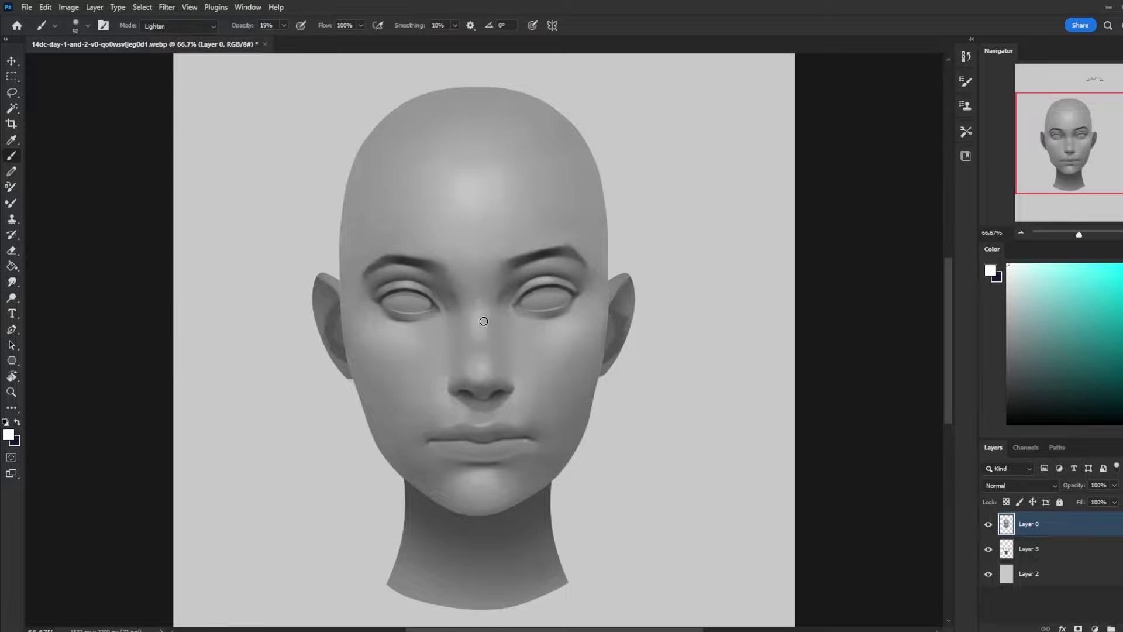
Brighten the bridge of the nose between the eyes with a larger soft white brush in Lighten mode
{"action": "key", "text": "ctrl+minus"}
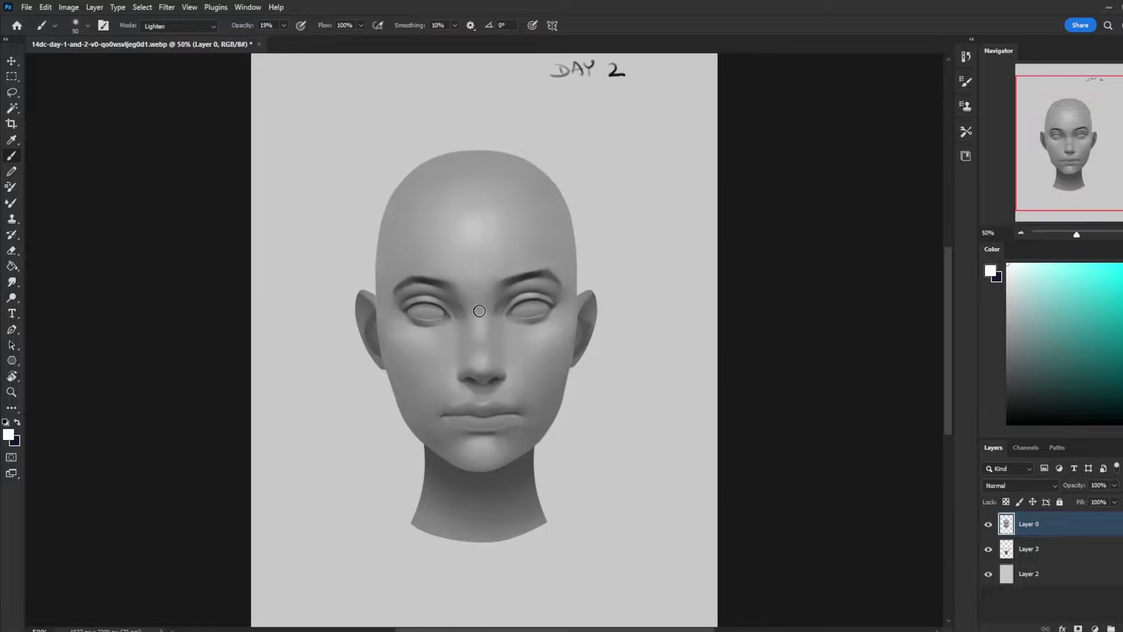
{"action": "key", "text": "bracketright"}
{"action": "key", "text": "bracketright"}
{"action": "key", "text": "bracketright"}
{"action": "key", "text": "bracketright"}
{"action": "key", "text": "bracketright"}
{"action": "left_click", "coordinate": [480, 319]}
{"action": "key", "text": "bracketleft"}
{"action": "key", "text": "bracketleft"}
{"action": "key", "text": "bracketleft"}
{"action": "key", "text": "bracketleft"}
{"action": "key", "text": "bracketleft"}
Lift the highlights on the forehead and around the brow with the soft white brush enlarged to size 200
{"action": "key", "text": "bracketright"}
{"action": "key", "text": "bracketright"}
{"action": "key", "text": "bracketright"}
{"action": "key", "text": "bracketright"}
{"action": "key", "text": "bracketright"}
{"action": "key", "text": "bracketright"}
{"action": "key", "text": "bracketright"}
{"action": "left_click", "coordinate": [476, 228]}
{"action": "mouse_move", "coordinate": [448, 275]}
{"action": "left_mouse_down"}
{"action": "mouse_move", "coordinate": [421, 275]}
{"action": "mouse_move", "coordinate": [413, 293]}
{"action": "left_mouse_up"}
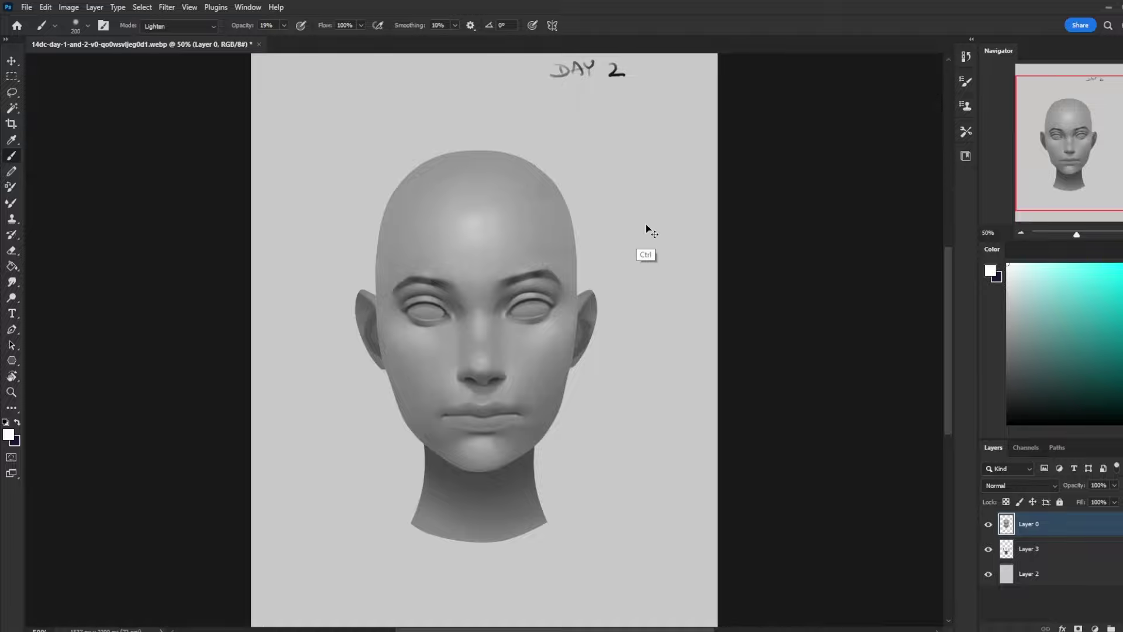
Even out the forehead and brow area with gray tones sampled from the skin and blend around the eye with Smudge
{"action": "left_click", "coordinate": [528, 272], "text": "alt"}
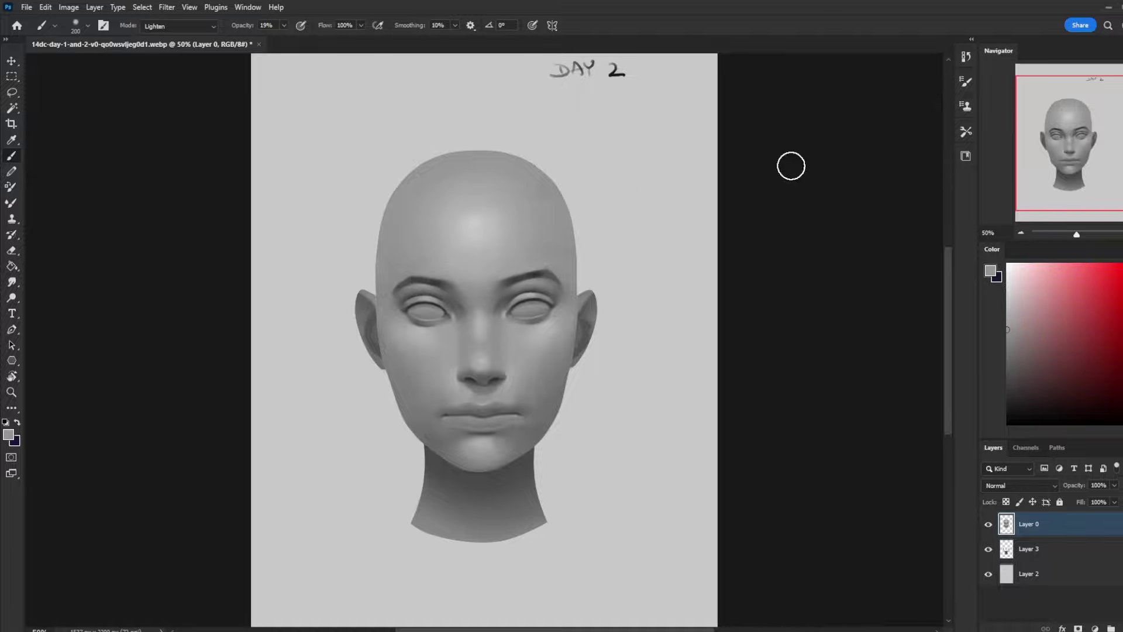
{"action": "left_click", "coordinate": [544, 248], "text": "alt"}
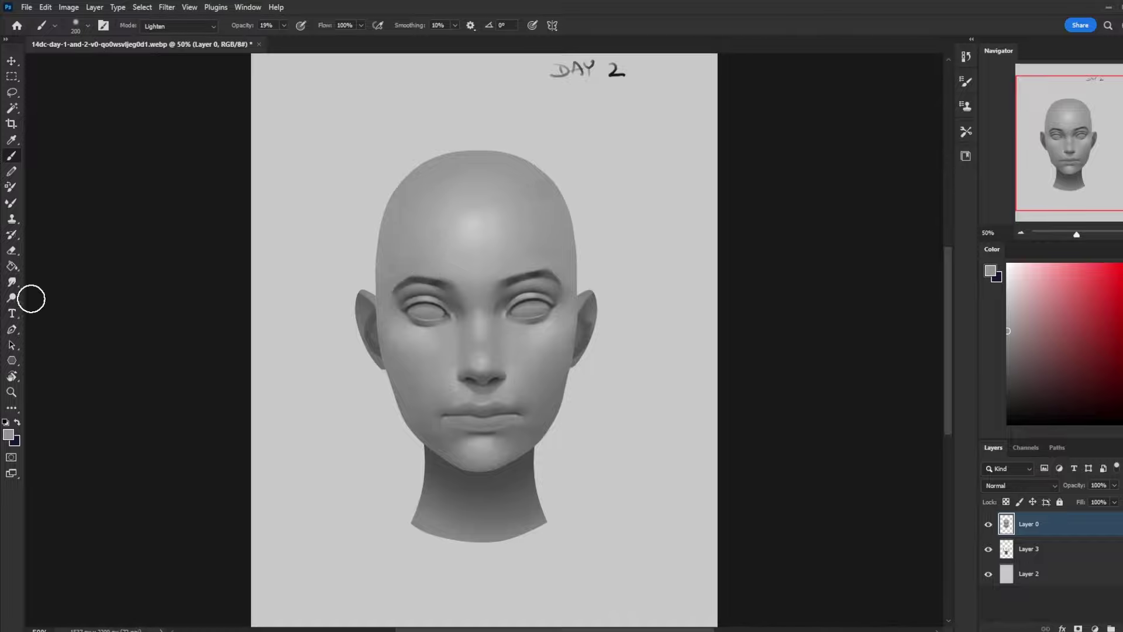
{"action": "left_click", "coordinate": [12, 281]}
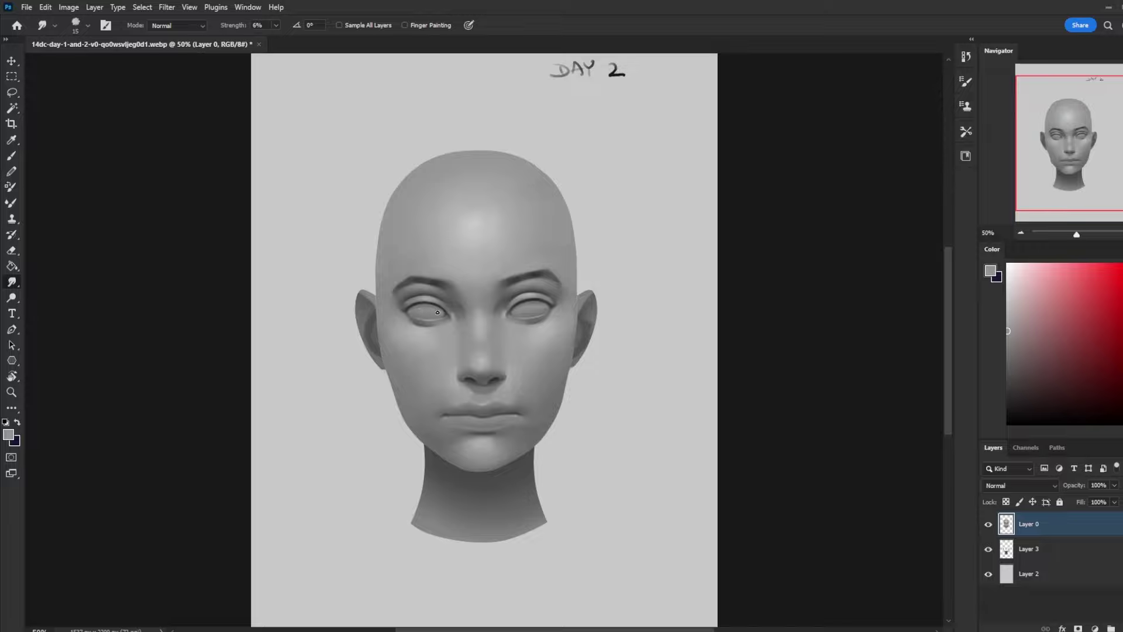
Choose the hard round brush with a near-black color and create a new layer above Layer 0
{"action": "key", "text": "b"}
{"action": "right_click", "coordinate": [530, 323]}
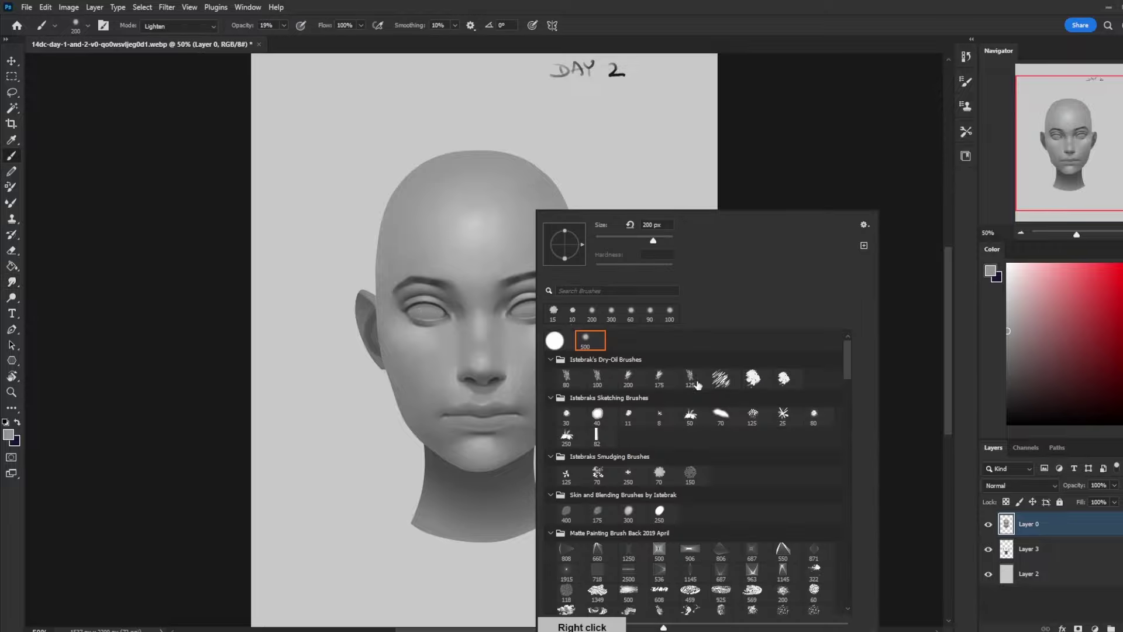
{"action": "left_click", "coordinate": [855, 153]}
{"action": "left_click_drag", "start_coordinate": [1009, 410], "coordinate": [976, 409]}
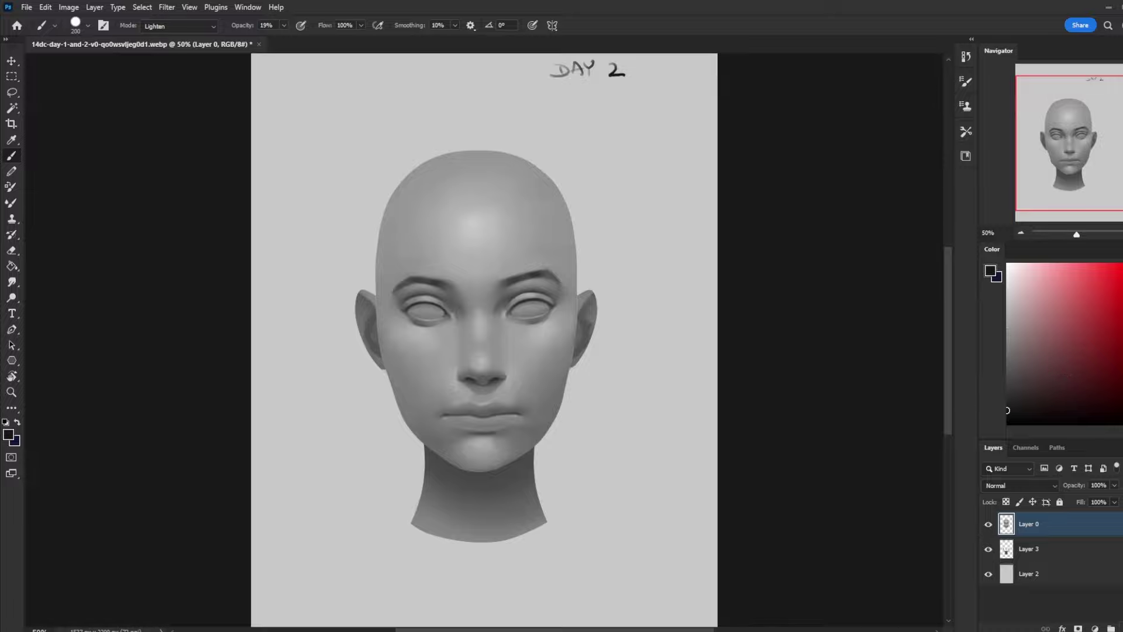
{"action": "key", "text": "ctrl+shift+alt+n"}
Paint a solid near-black iris in the eye on the viewer's right with the hard round brush at size 60 and 100% opacity
{"action": "key", "text": "["}
{"action": "key", "text": "["}
{"action": "key", "text": "["}
{"action": "key", "text": "["}
{"action": "key", "text": "["}
{"action": "key", "text": "["}
{"action": "key", "text": "["}
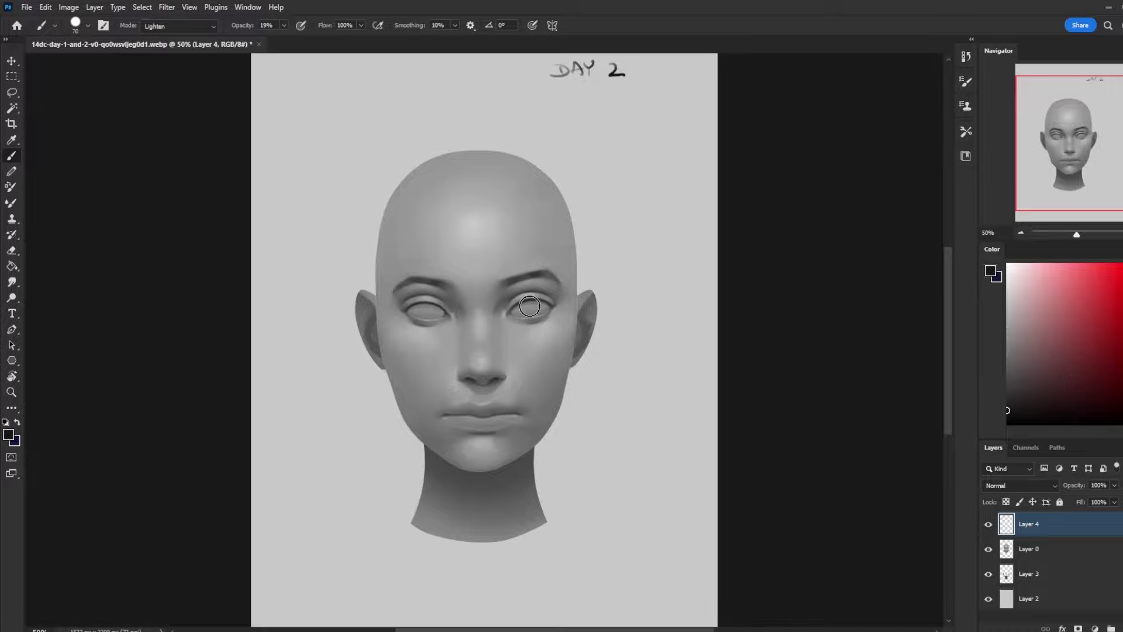
{"action": "key", "text": "bracketleft"}
{"action": "left_click", "coordinate": [528, 306]}
{"action": "left_click", "coordinate": [529, 306]}
{"action": "left_click", "coordinate": [529, 307]}
{"action": "left_click", "coordinate": [529, 307]}
{"action": "left_click", "coordinate": [529, 307]}
{"action": "left_click", "coordinate": [529, 306]}
{"action": "left_click", "coordinate": [529, 307]}
{"action": "mouse_move", "coordinate": [284, 25]}
{"action": "left_mouse_down"}
{"action": "mouse_move", "coordinate": [291, 37]}
{"action": "mouse_move", "coordinate": [413, 49]}
{"action": "left_mouse_up"}
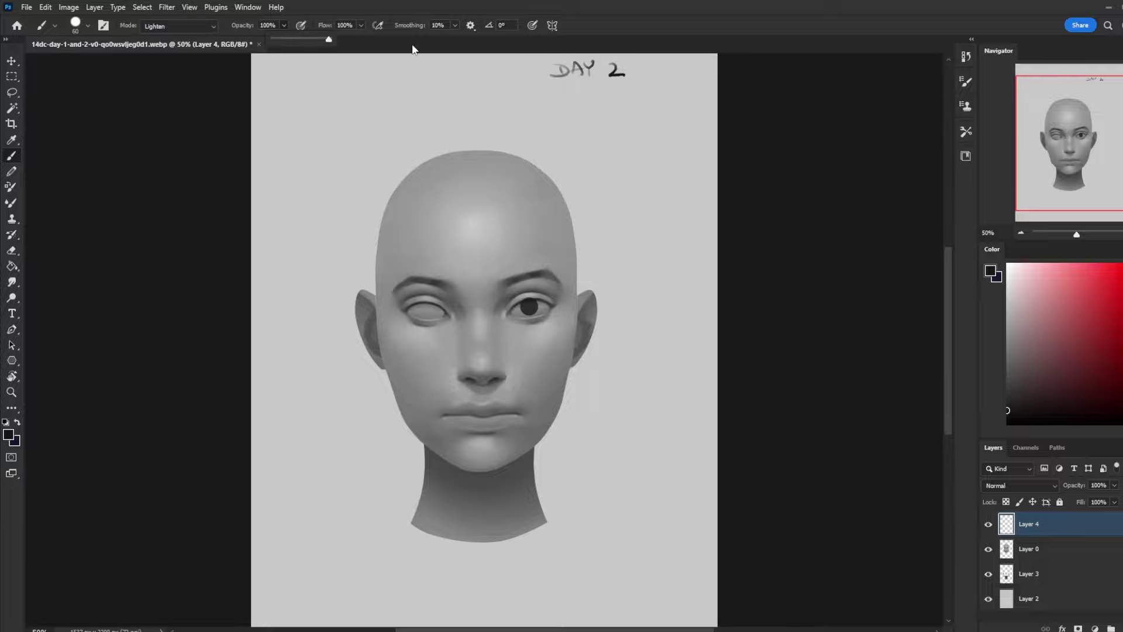
{"action": "left_click", "coordinate": [529, 306]}
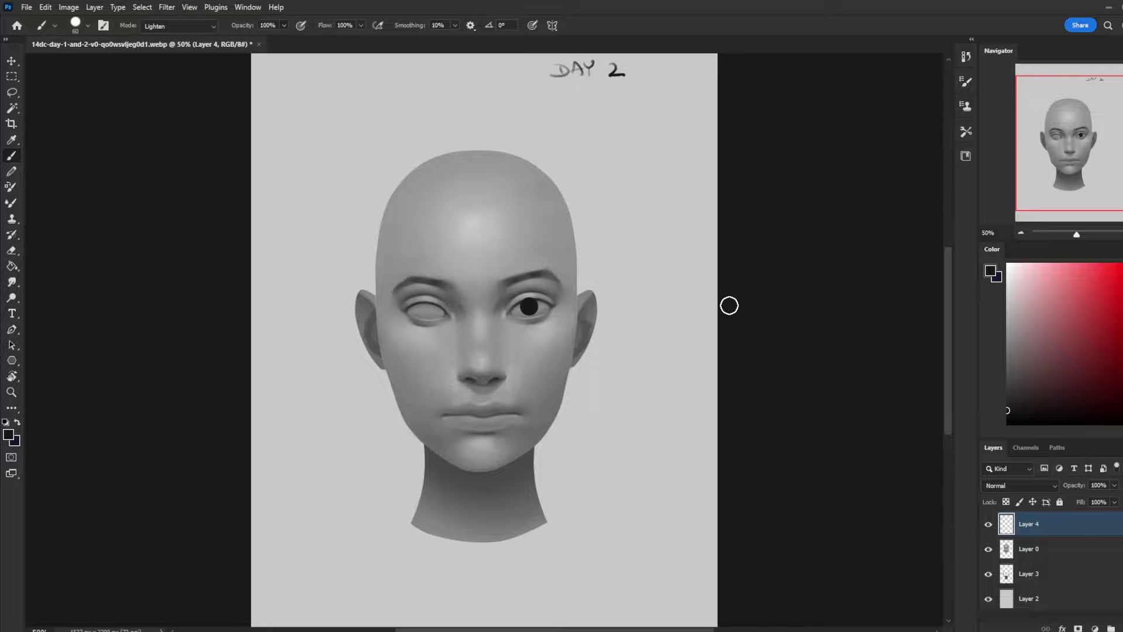
Duplicate the iris layer, place the copy in the eye on the viewer's left, and fine-tune the positions of both irises
{"action": "key", "text": "ctrl+a"}
{"action": "key", "text": "ctrl+j"}
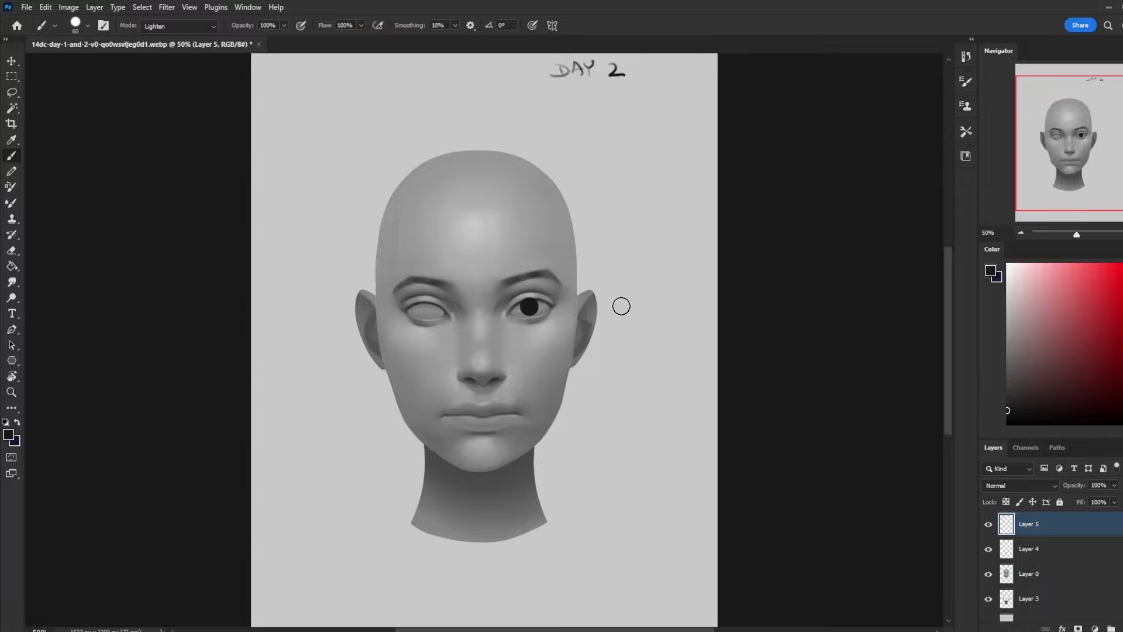
{"action": "key", "text": "v"}
{"action": "left_click_drag", "start_coordinate": [524, 314], "coordinate": [422, 313]}
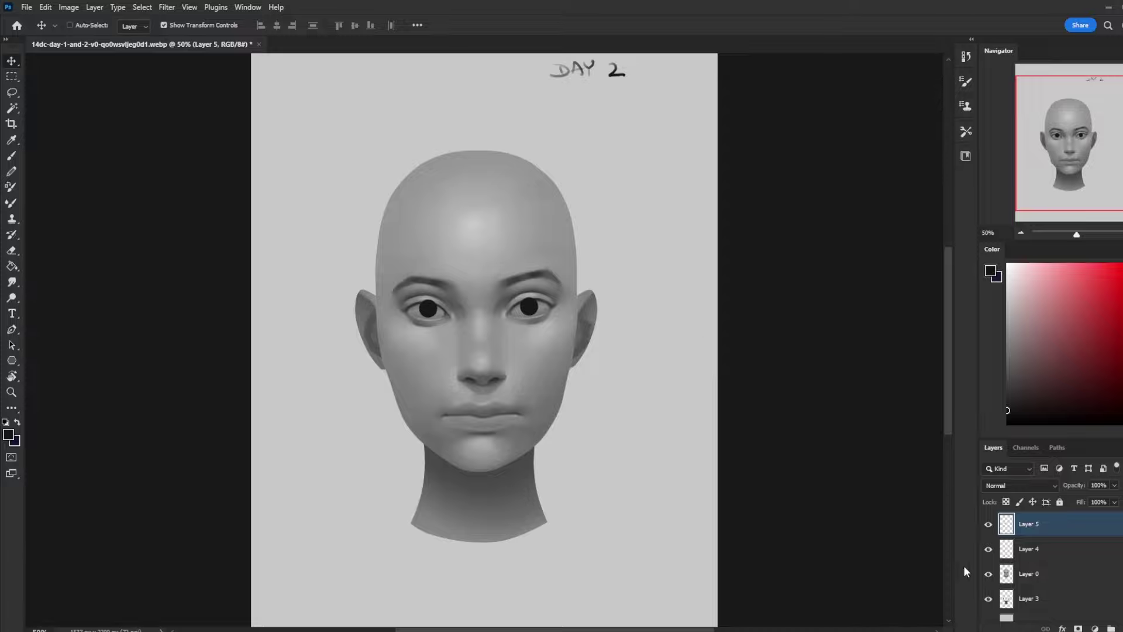
{"action": "left_click", "coordinate": [1050, 555]}
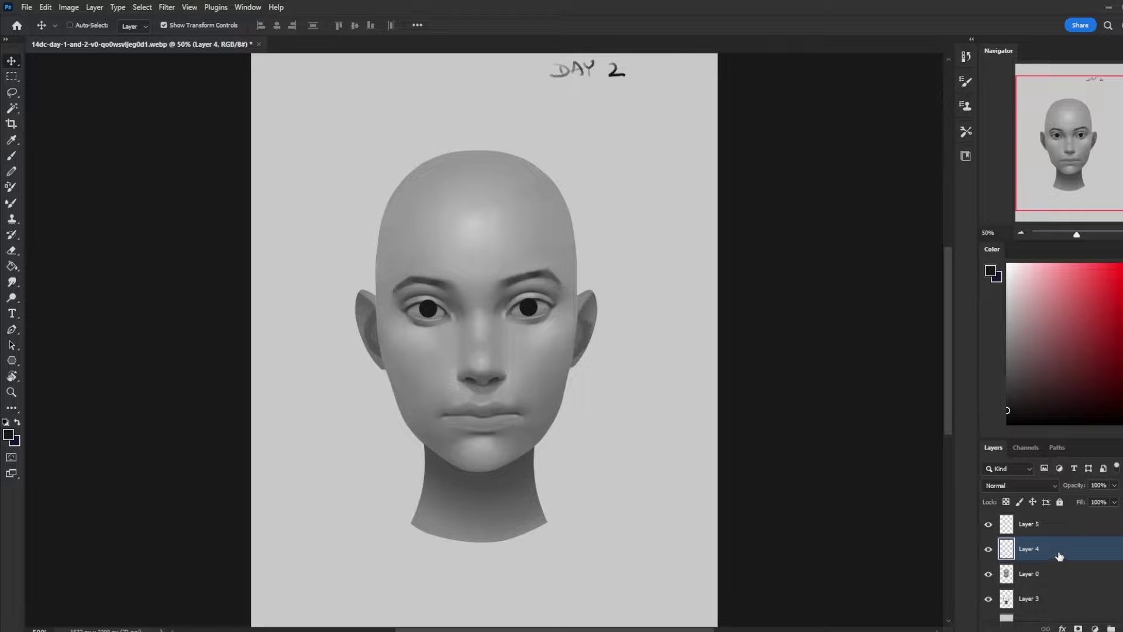
{"action": "left_click", "coordinate": [1039, 527]}
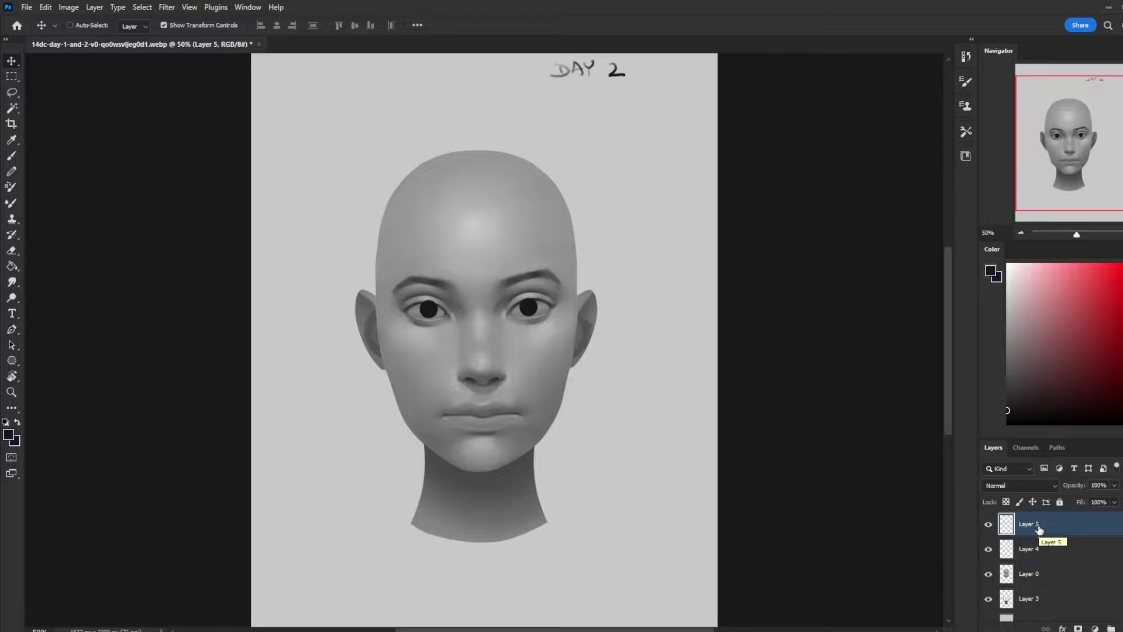
Merge the copied iris down into Layer 4 and erase the iris's upper edge beneath the eyelid on the viewer's right
{"action": "key", "text": "e"}
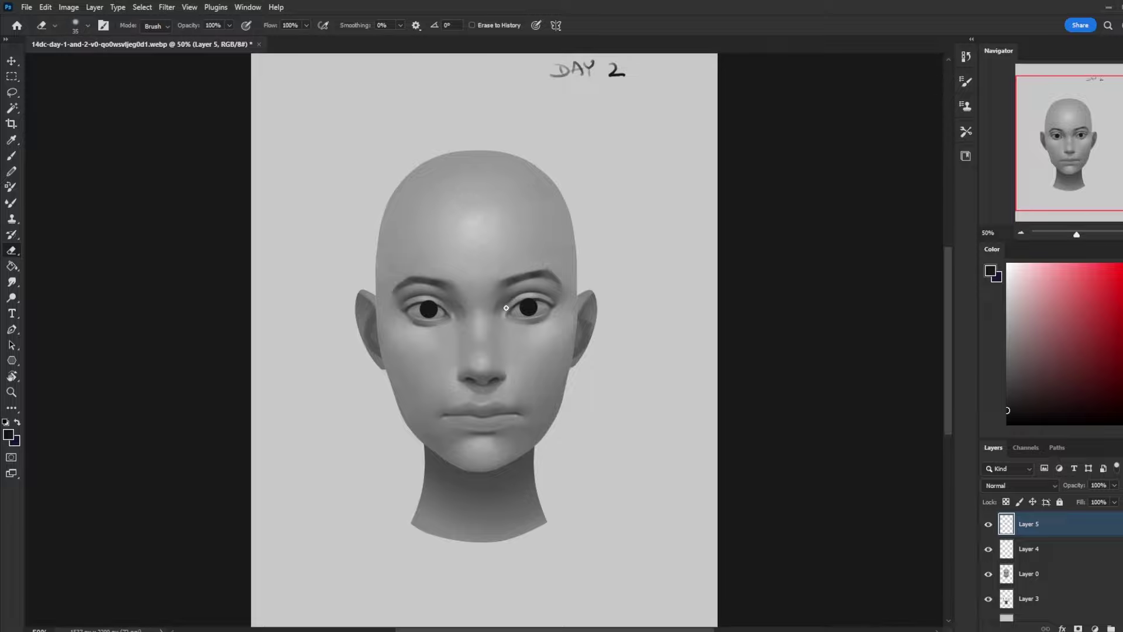
{"action": "right_click", "coordinate": [1035, 533]}
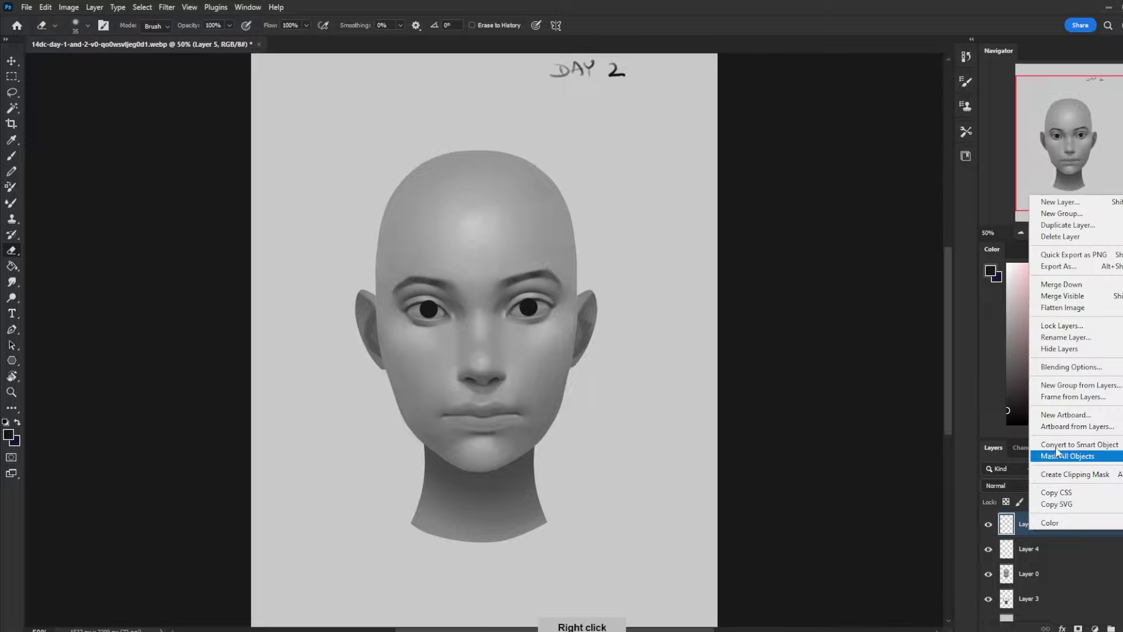
{"action": "left_click", "coordinate": [1047, 284]}
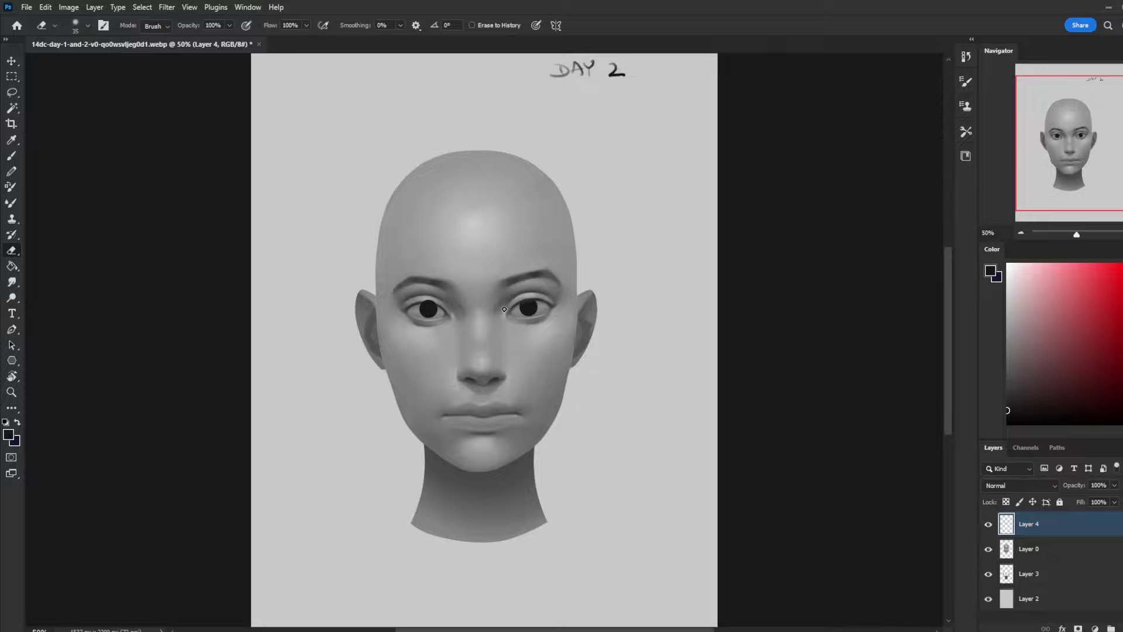
{"action": "left_click_drag", "start_coordinate": [523, 298], "coordinate": [537, 296]}
Enlarge both near-black irises by stamping over them with the hard round brush at size 70
{"action": "key", "text": "ctrl+plus"}
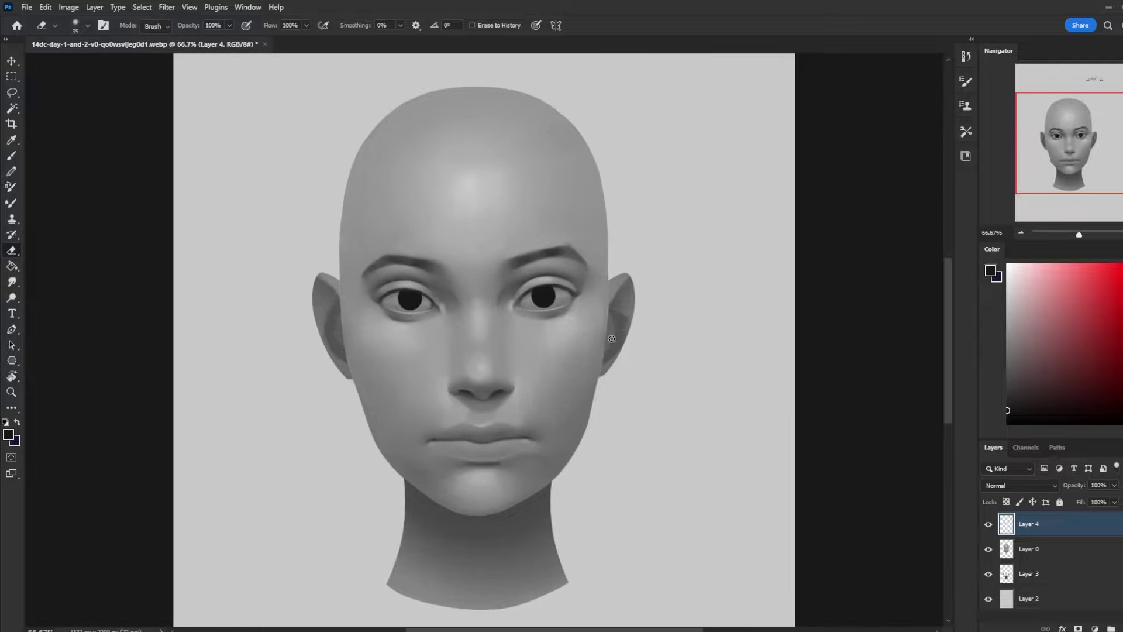
{"action": "key", "text": "b"}
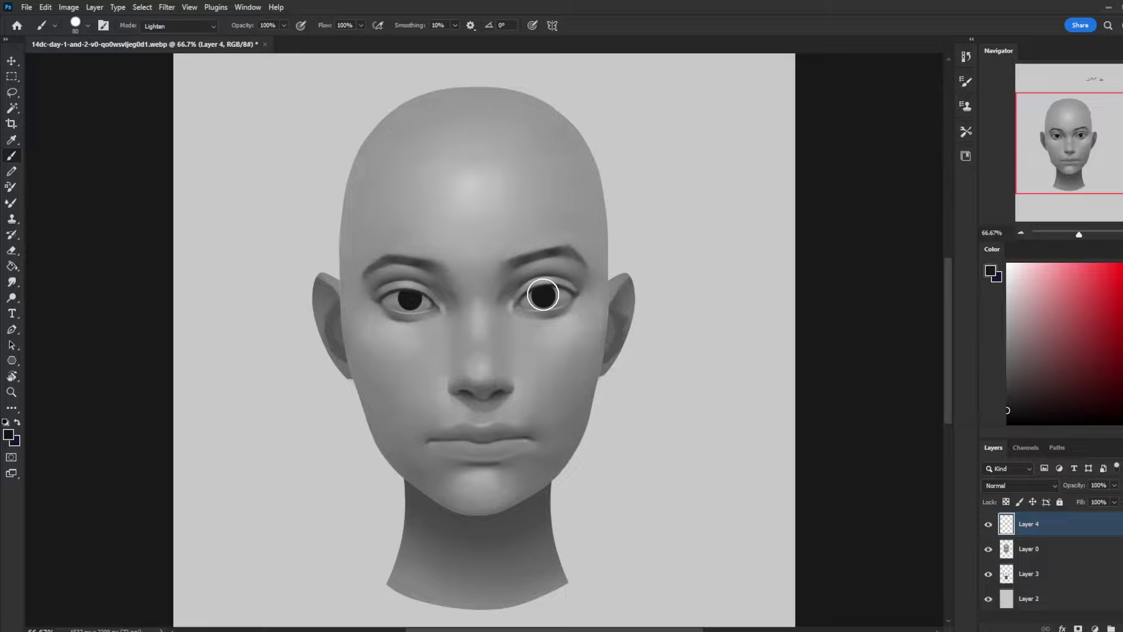
{"action": "left_click", "coordinate": [543, 295]}
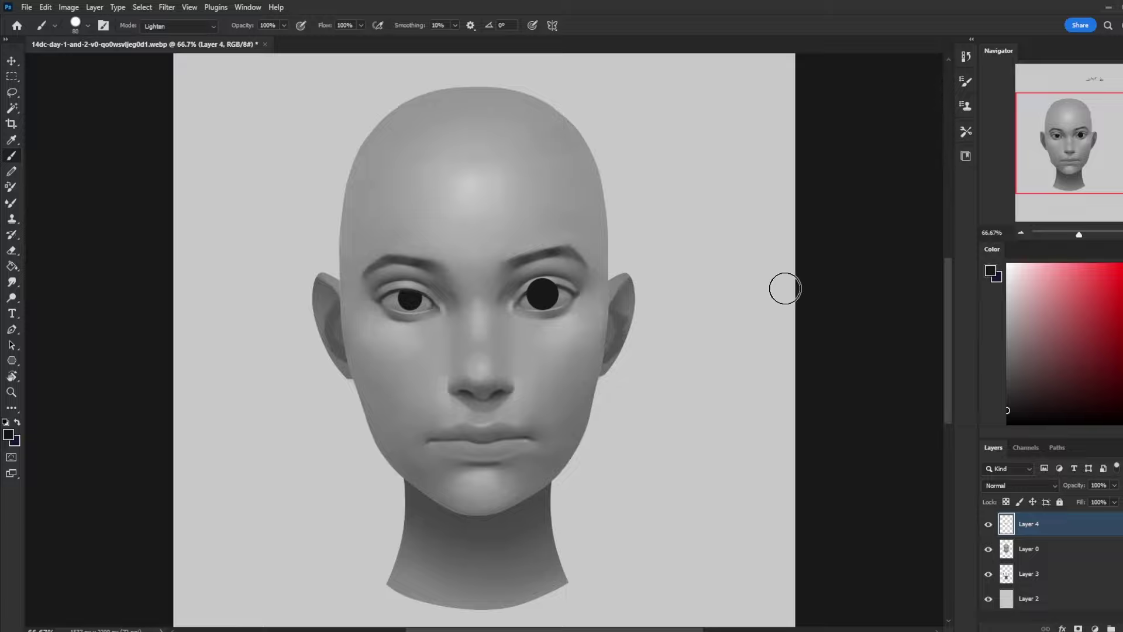
{"action": "key", "text": "ctrl+z"}
{"action": "key", "text": "bracketleft"}
{"action": "left_click", "coordinate": [543, 296]}
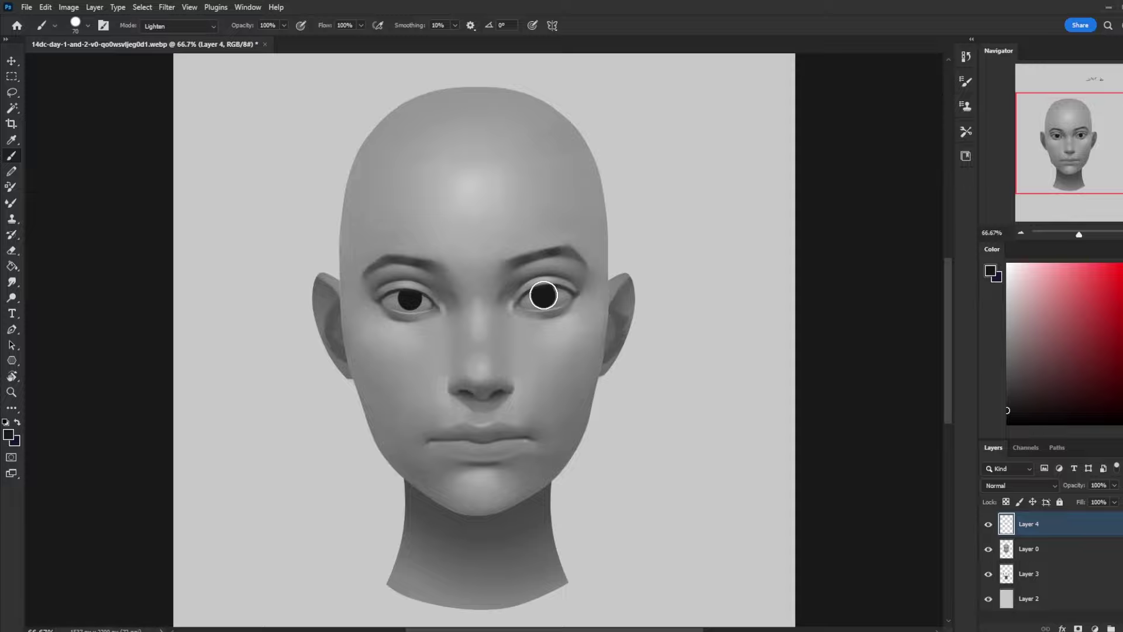
{"action": "left_click", "coordinate": [410, 299]}
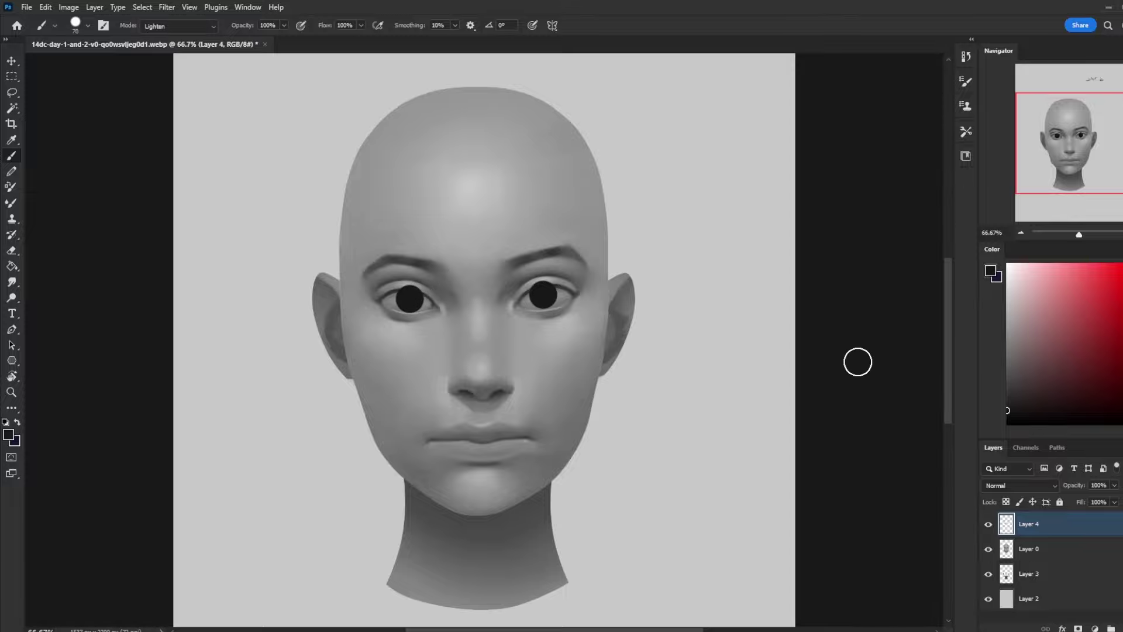
Copy the eye and brow area on the viewer's left from Layer 0 onto a new layer and nudge it down slightly
{"action": "left_click", "coordinate": [1036, 553]}
{"action": "key", "text": "l"}
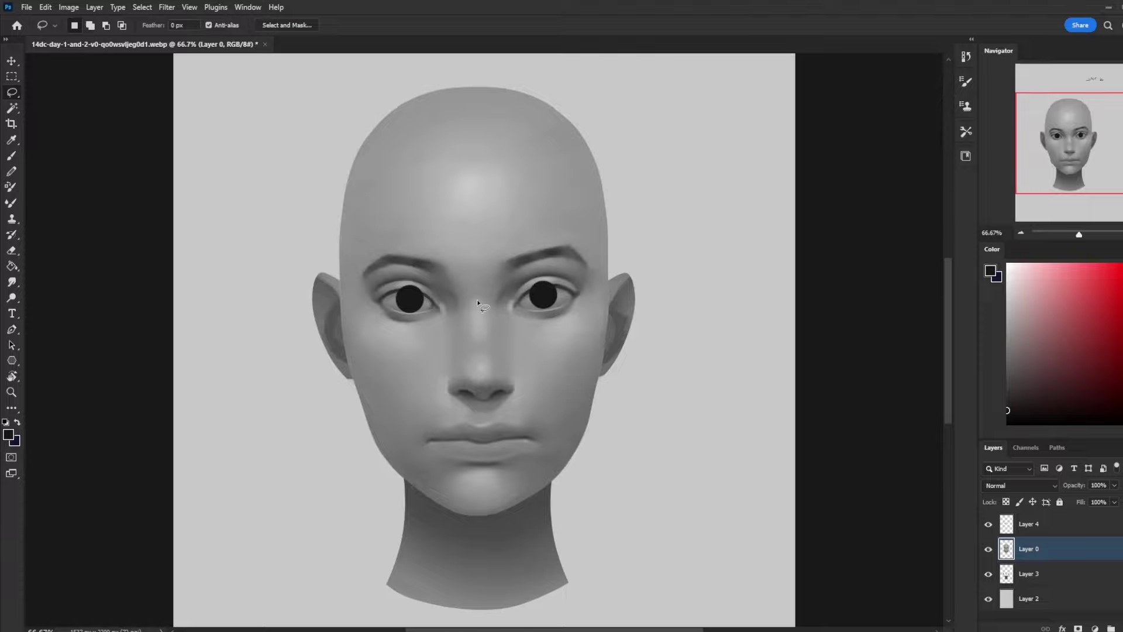
{"action": "mouse_move", "coordinate": [462, 253]}
{"action": "left_mouse_down"}
{"action": "mouse_move", "coordinate": [468, 279]}
{"action": "mouse_move", "coordinate": [425, 248]}
{"action": "mouse_move", "coordinate": [462, 253]}
{"action": "left_mouse_up"}
{"action": "key", "text": "ctrl+j"}
{"action": "key", "text": "v"}
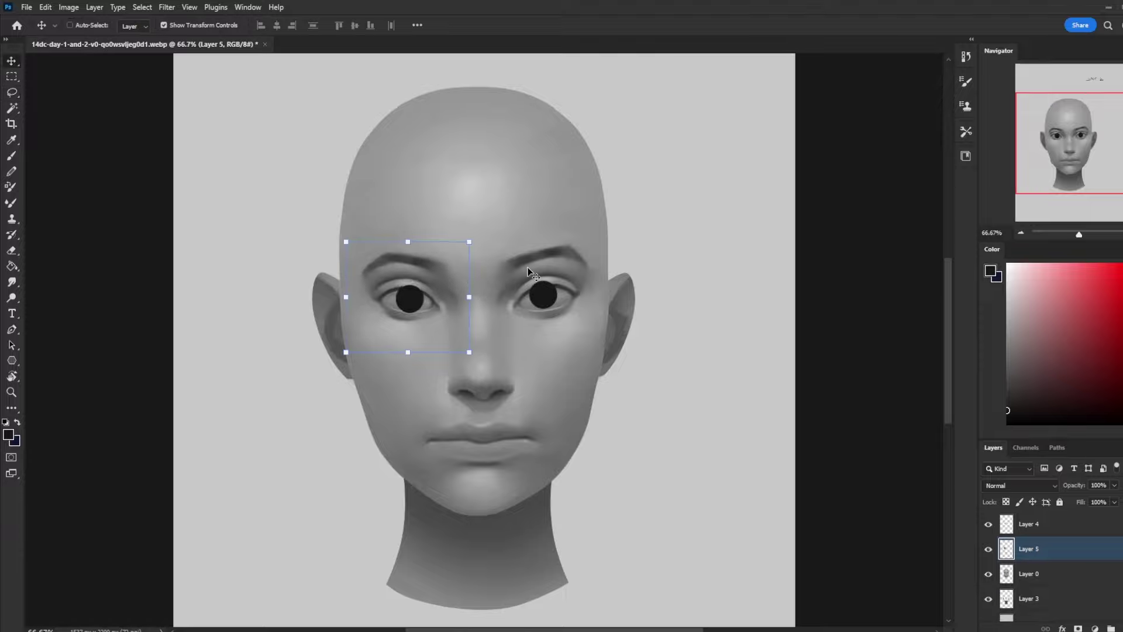
{"action": "key", "text": "Down"}
Soften the copied eye patch with the eraser enlarged to size 100 and merge it down into Layer 0
{"action": "left_click", "coordinate": [988, 549]}
{"action": "left_click", "coordinate": [989, 549]}
{"action": "key", "text": "e"}
{"action": "key", "text": "bracketright"}
{"action": "key", "text": "bracketright"}
{"action": "key", "text": "bracketright"}
{"action": "key", "text": "bracketright"}
{"action": "key", "text": "bracketright"}
{"action": "key", "text": "bracketright"}
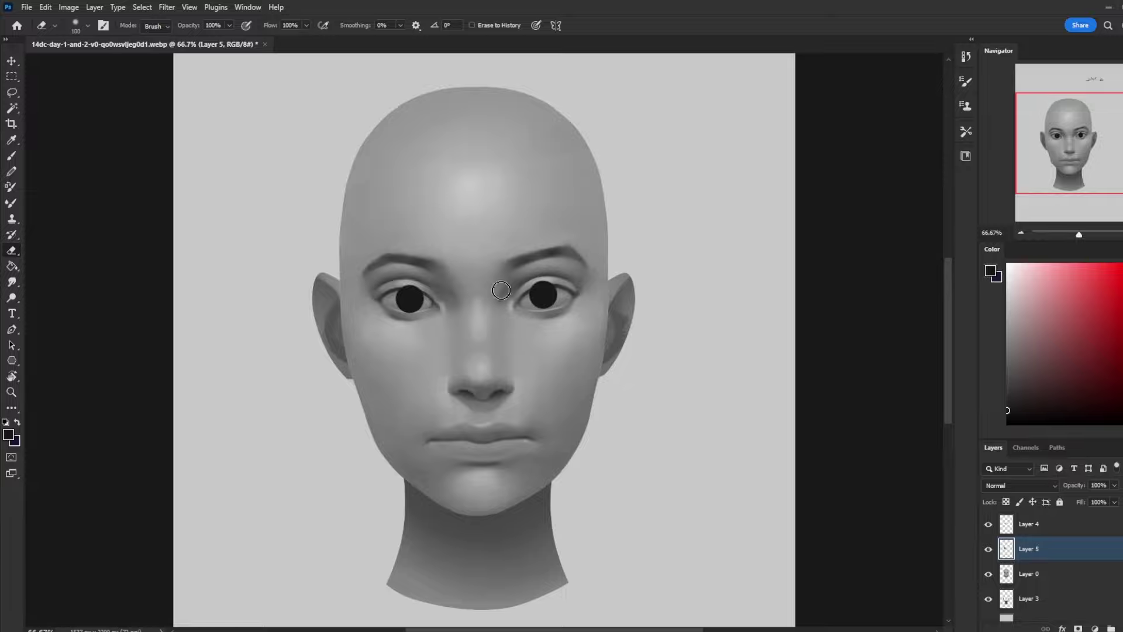
{"action": "right_click", "coordinate": [1038, 553]}
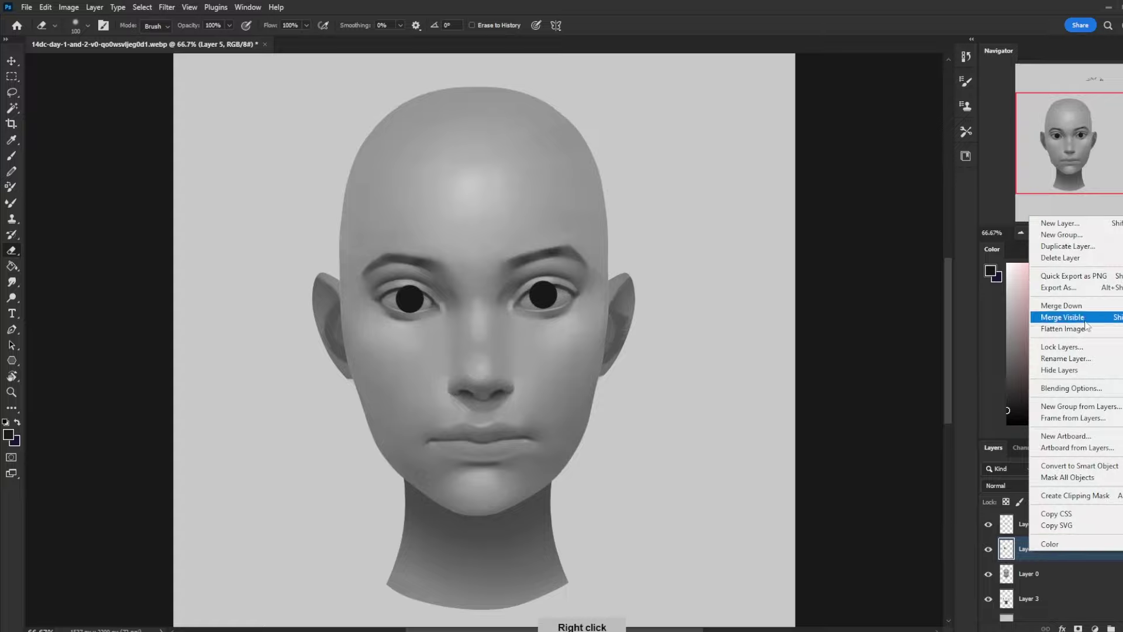
{"action": "left_click", "coordinate": [1047, 306]}
{"action": "left_click", "coordinate": [989, 524]}
{"action": "left_click", "coordinate": [988, 525]}
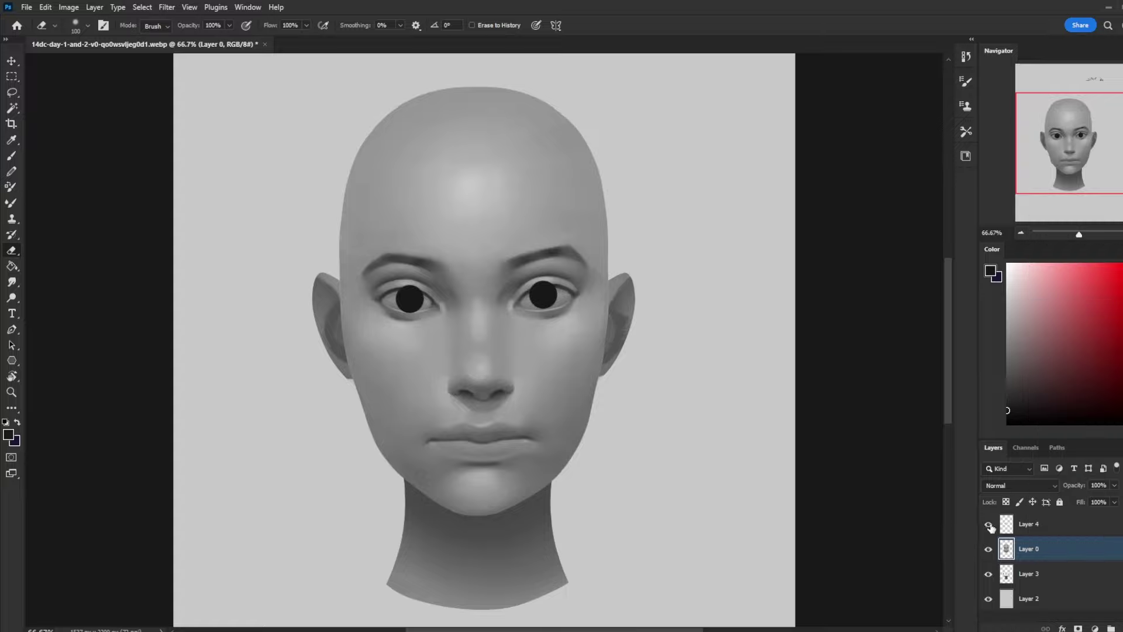
Lasso the iris on the viewer's left on Layer 4 and nudge it up slightly to align it with the other
{"action": "left_click", "coordinate": [1040, 527]}
{"action": "key", "text": "l"}
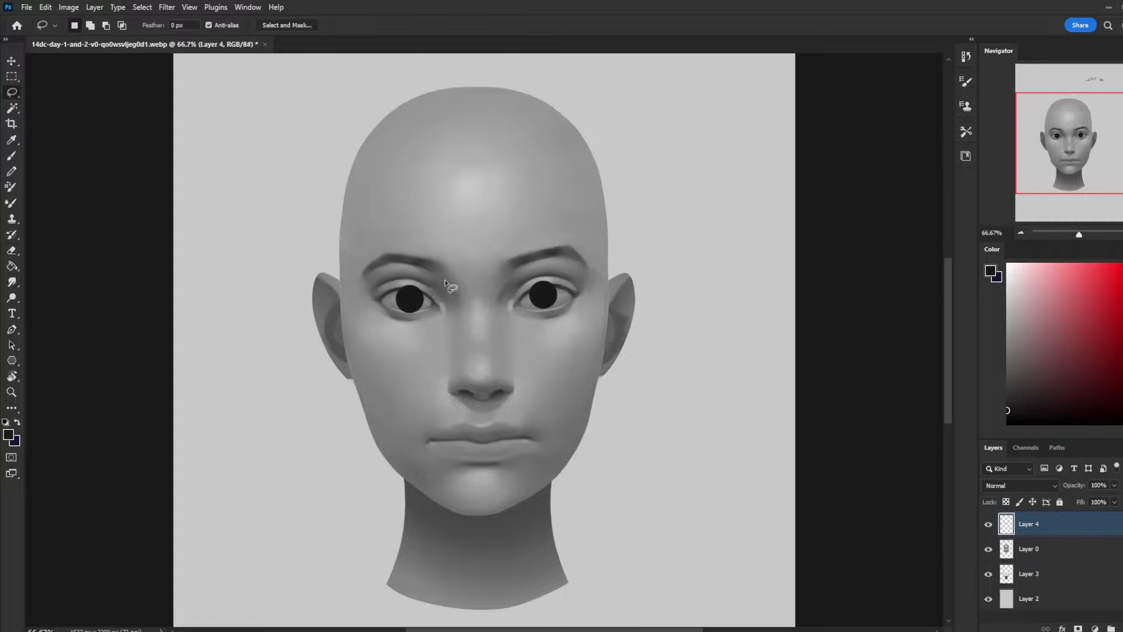
{"action": "mouse_move", "coordinate": [450, 286]}
{"action": "left_mouse_down"}
{"action": "mouse_move", "coordinate": [422, 259]}
{"action": "mouse_move", "coordinate": [436, 251]}
{"action": "left_mouse_up"}
{"action": "key", "text": "v"}
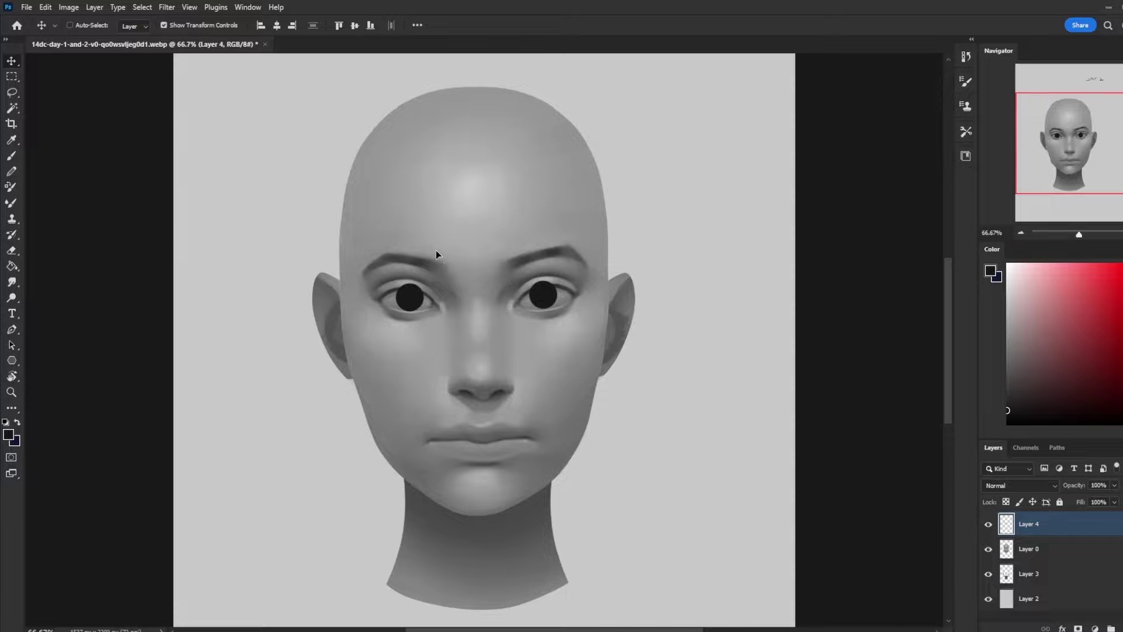
Deselect and erase the tops of both irises along the upper eyelids with the eraser at size 35
{"action": "key", "text": "e"}
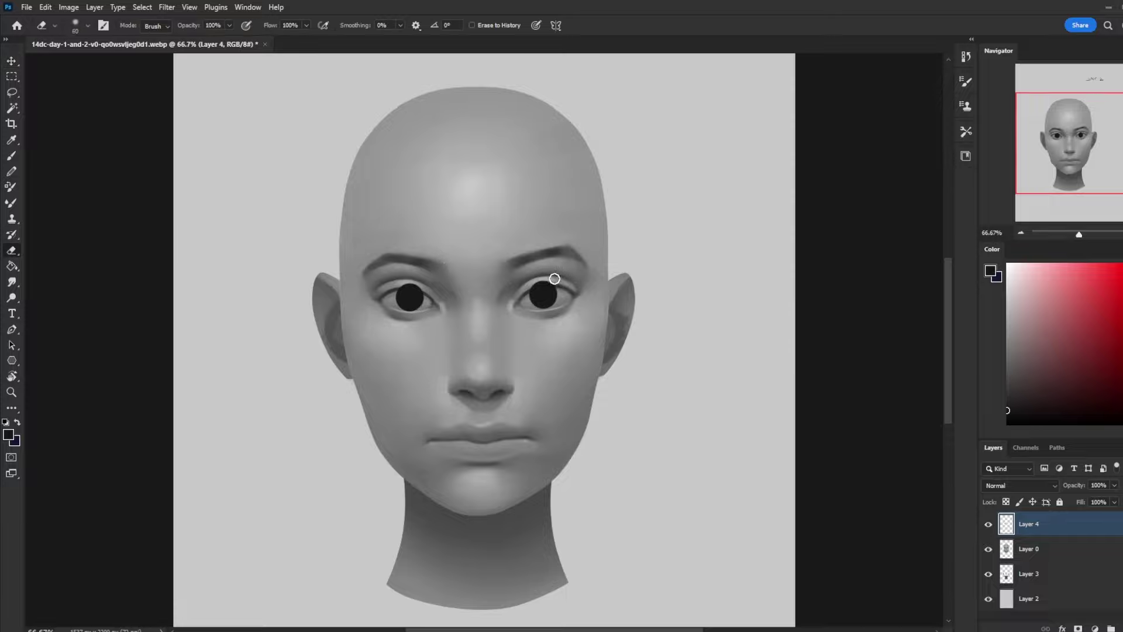
{"action": "key", "text": "bracketleft"}
{"action": "key", "text": "bracketleft"}
{"action": "key", "text": "m"}
{"action": "right_click", "coordinate": [542, 311]}
{"action": "left_click", "coordinate": [570, 319]}
{"action": "key", "text": "e"}
{"action": "left_click_drag", "start_coordinate": [518, 292], "coordinate": [554, 279]}
{"action": "key", "text": "ctrl+minus"}
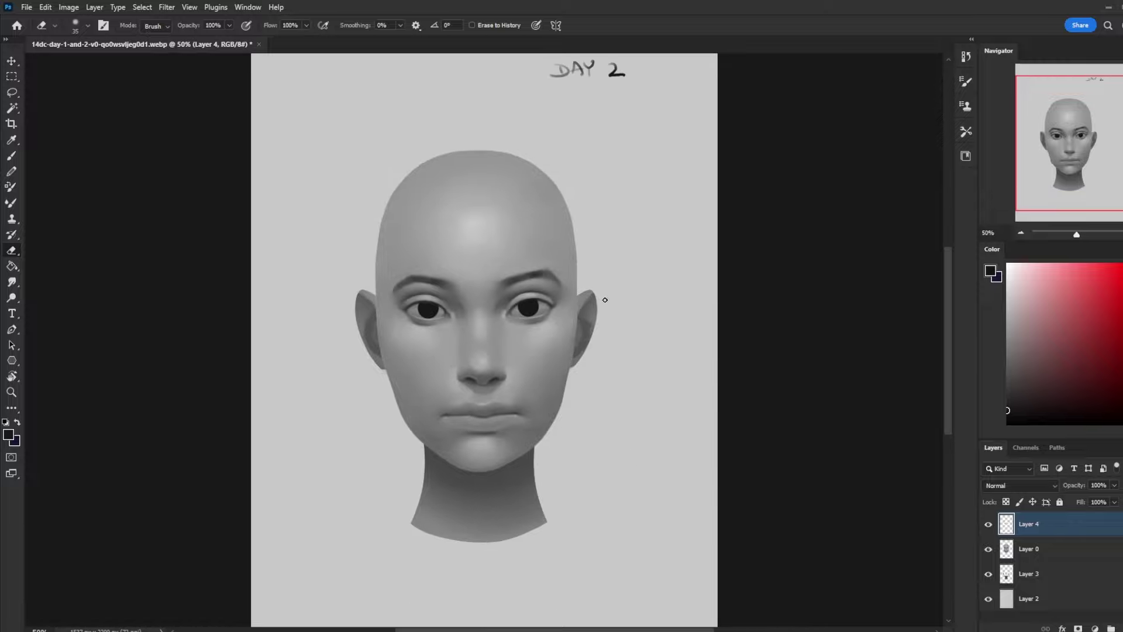
{"action": "key", "text": "ctrl+minus"}
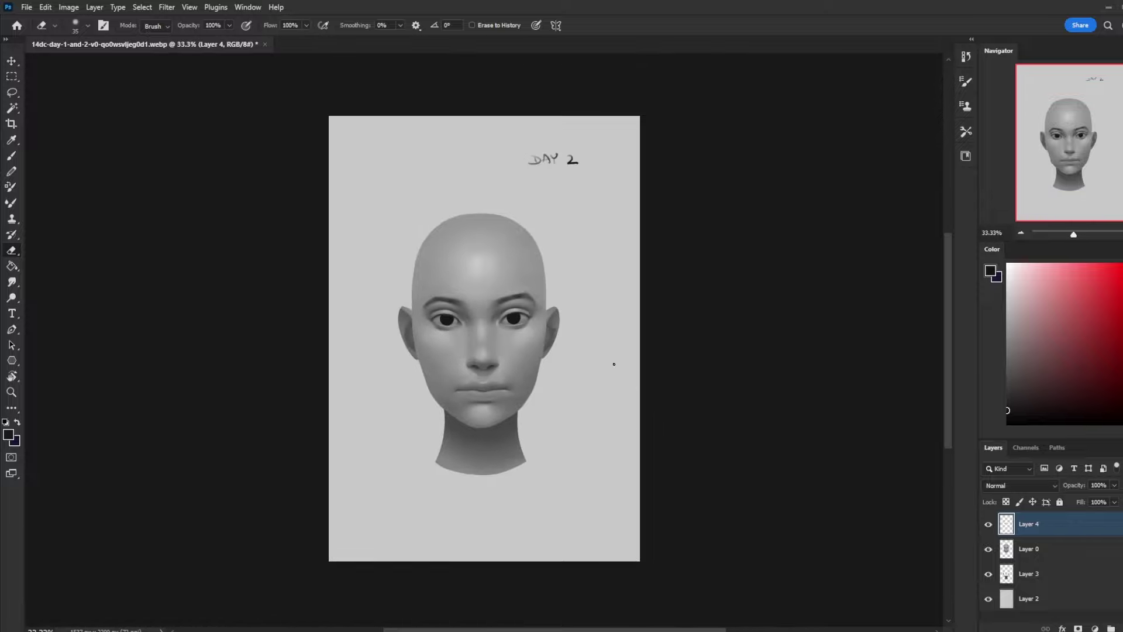
Fade both irises to dark gray with a soft eraser enlarged to size 600
{"action": "key", "text": "ctrl+plus"}
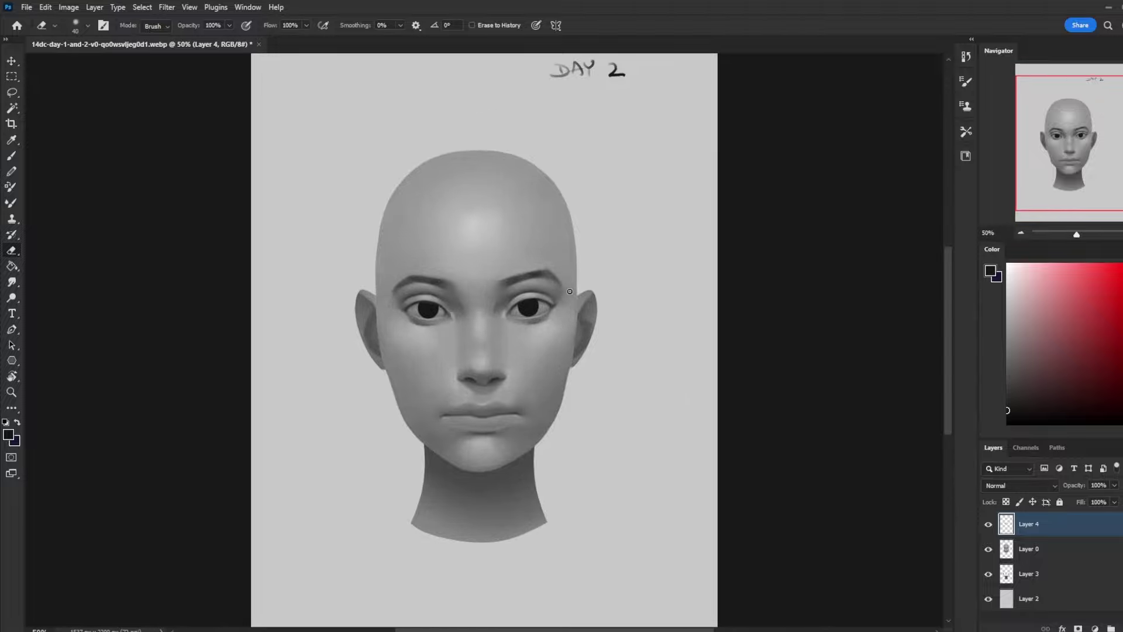
{"action": "key", "text": "]"}
{"action": "key", "text": "]"}
{"action": "key", "text": "]"}
{"action": "key", "text": "]"}
{"action": "key", "text": "]"}
{"action": "key", "text": "]"}
{"action": "key", "text": "]"}
{"action": "key", "text": "]"}
{"action": "key", "text": "]"}
{"action": "key", "text": "]"}
{"action": "key", "text": "]"}
{"action": "key", "text": "]"}
{"action": "key", "text": "]"}
{"action": "key", "text": "]"}
{"action": "key", "text": "]"}
{"action": "key", "text": "]"}
{"action": "key", "text": "]"}
{"action": "key", "text": "]"}
{"action": "key", "text": "]"}
{"action": "left_click", "coordinate": [527, 307]}
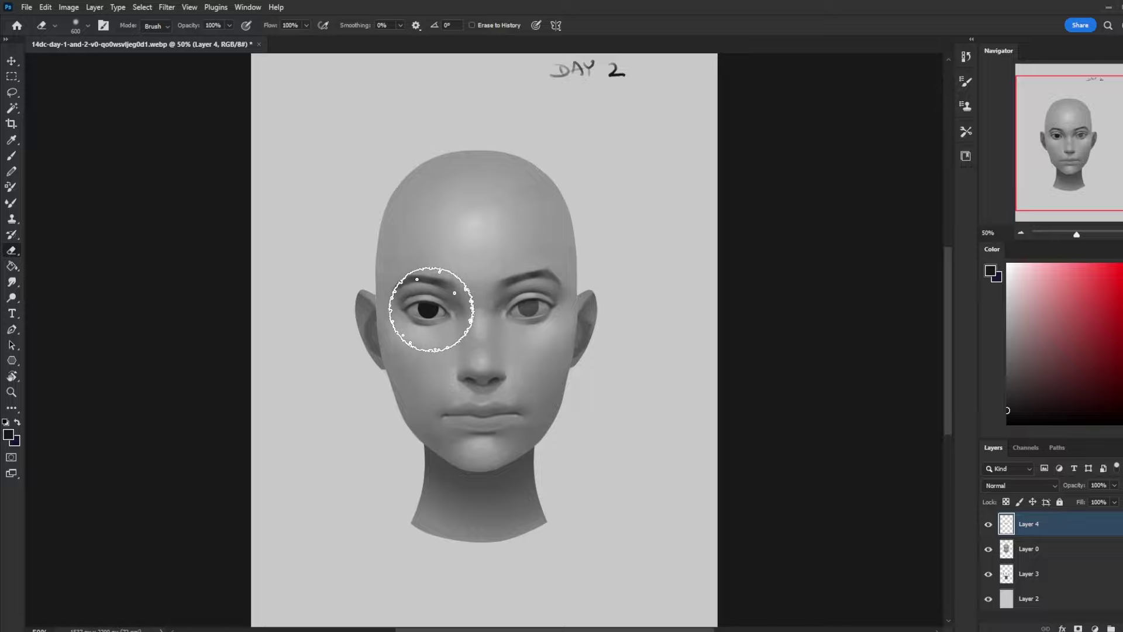
{"action": "left_click", "coordinate": [431, 309]}
Paint a pure black pupil in the eye on the viewer's right with the hard round brush in Normal mode at size 30
{"action": "key", "text": "b"}
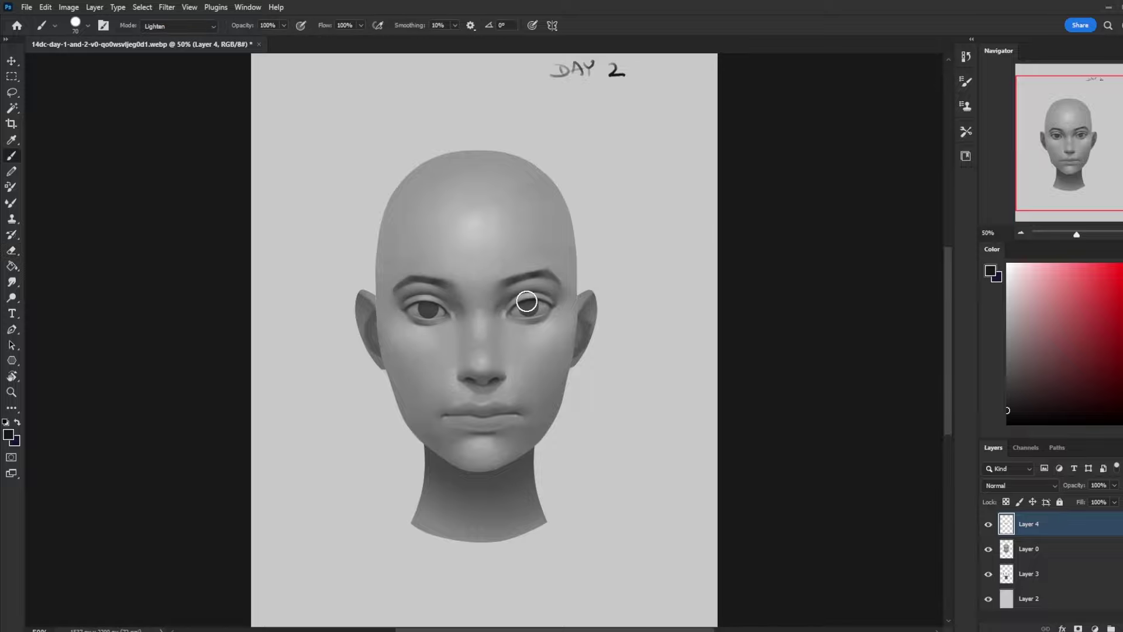
{"action": "key", "text": "bracketleft"}
{"action": "key", "text": "bracketleft"}
{"action": "key", "text": "bracketleft"}
{"action": "key", "text": "bracketleft"}
{"action": "left_click", "coordinate": [179, 26]}
{"action": "left_click", "coordinate": [161, 38]}
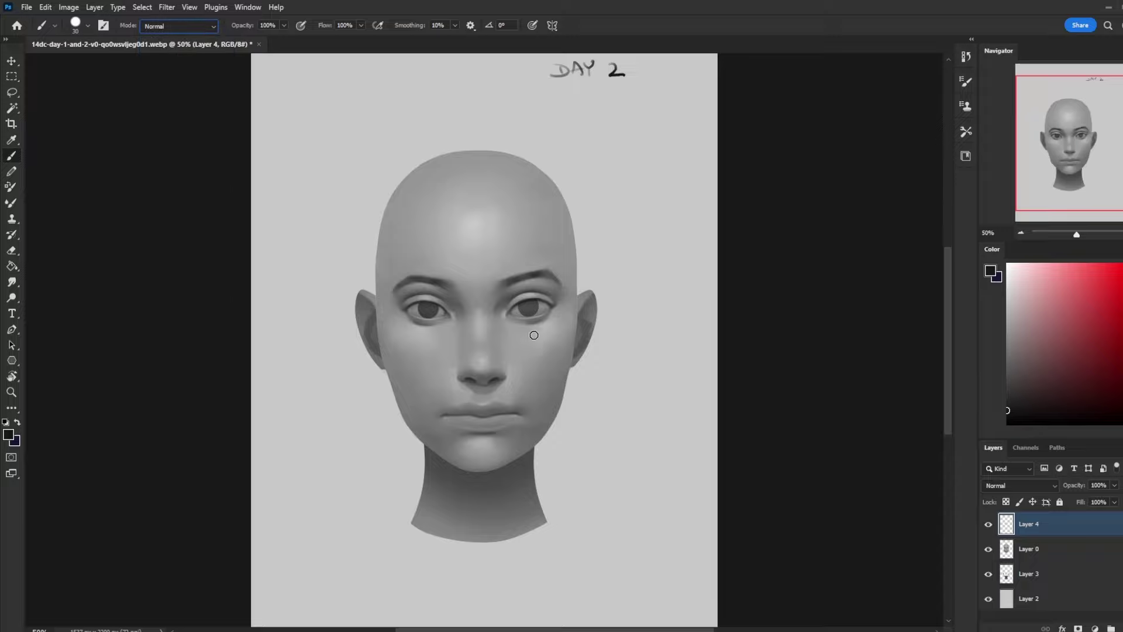
{"action": "left_click_drag", "start_coordinate": [1044, 366], "coordinate": [811, 486]}
{"action": "key", "text": "ctrl+plus"}
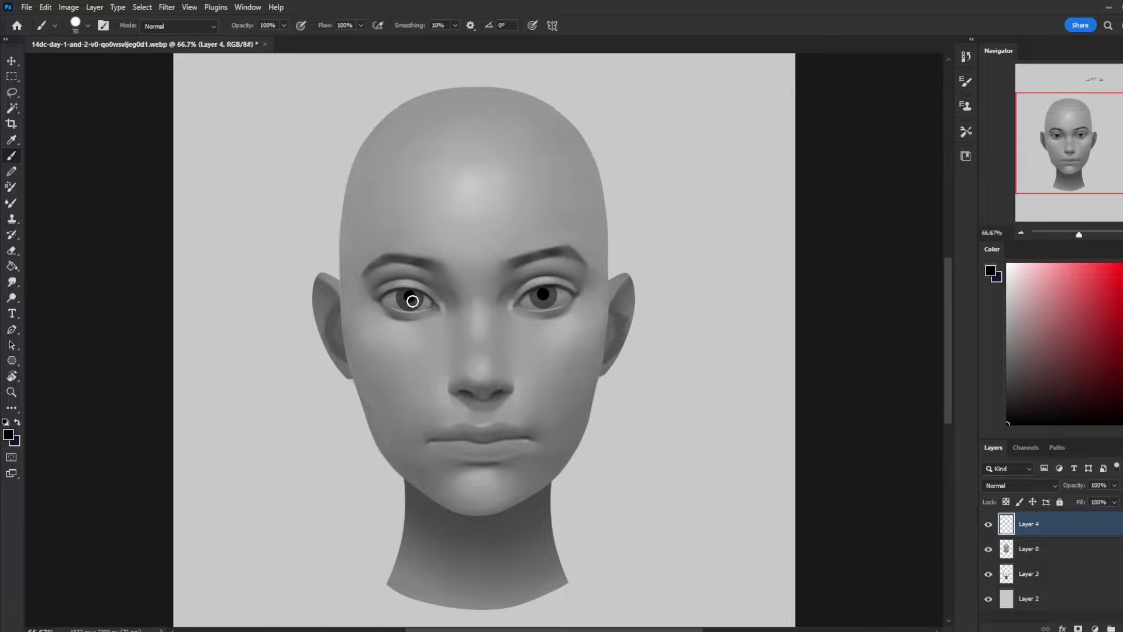
Redo the black pupil in the eye on the viewer's left, shift it to the iris center, and deselect
{"action": "key", "text": "ctrl+z"}
{"action": "left_click", "coordinate": [410, 298]}
{"action": "key", "text": "v"}
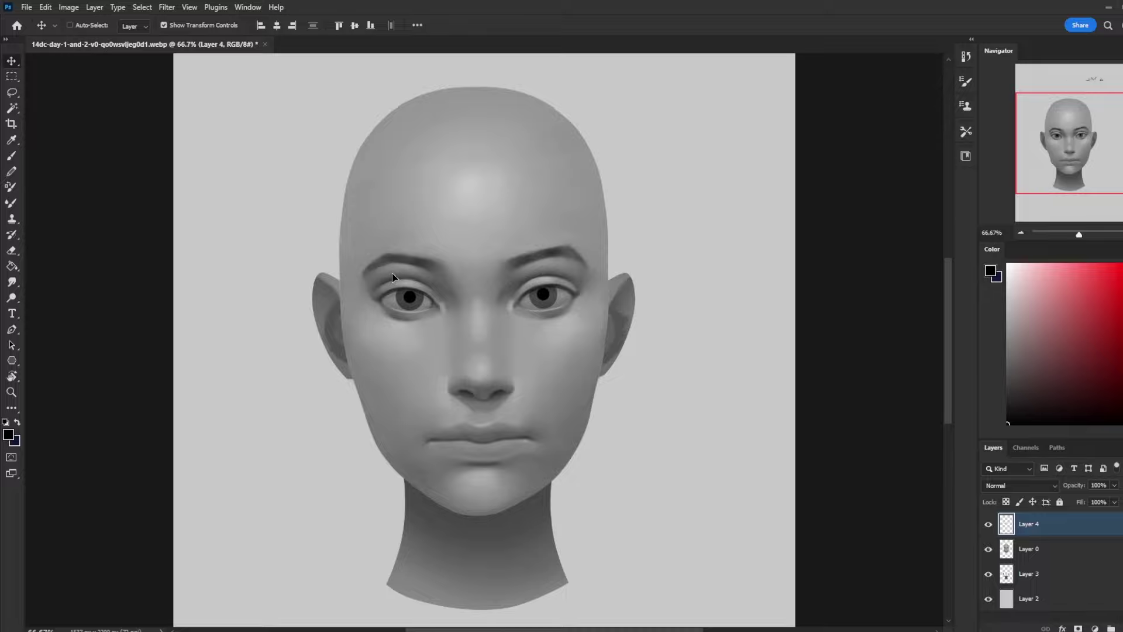
{"action": "right_click", "coordinate": [538, 308]}
{"action": "left_click", "coordinate": [585, 318]}
Darken the outer upper eyelid of the eye on the viewer's right on Layer 0 with an Istebraks sketching brush at 48% opacity
{"action": "key", "text": "b"}
{"action": "right_click", "coordinate": [596, 308]}
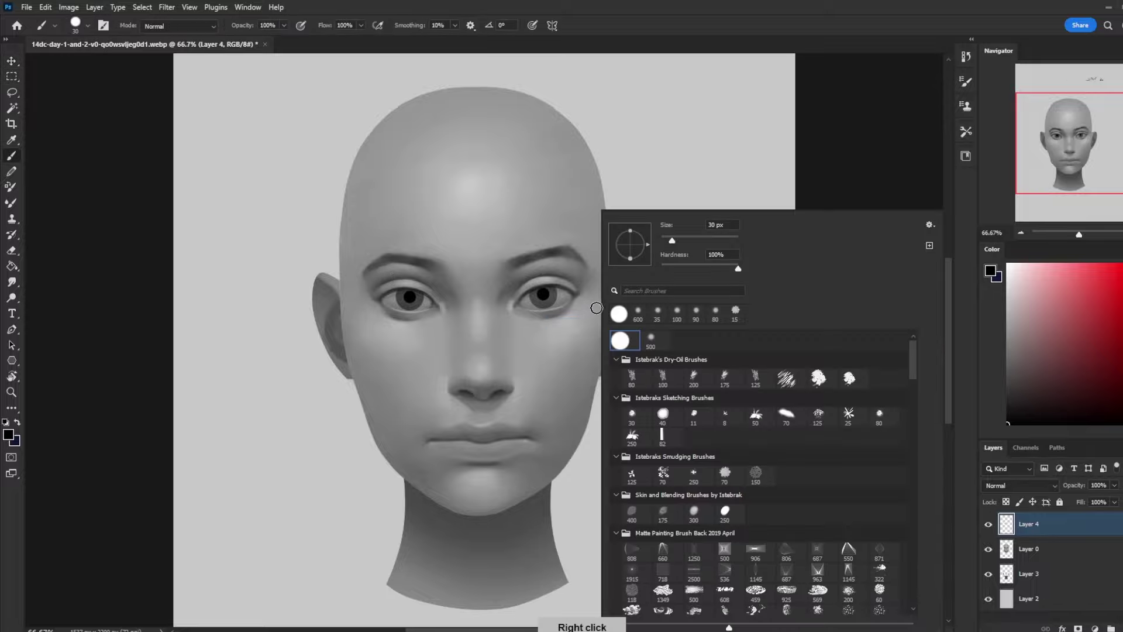
{"action": "left_click", "coordinate": [635, 417]}
{"action": "left_click", "coordinate": [878, 165]}
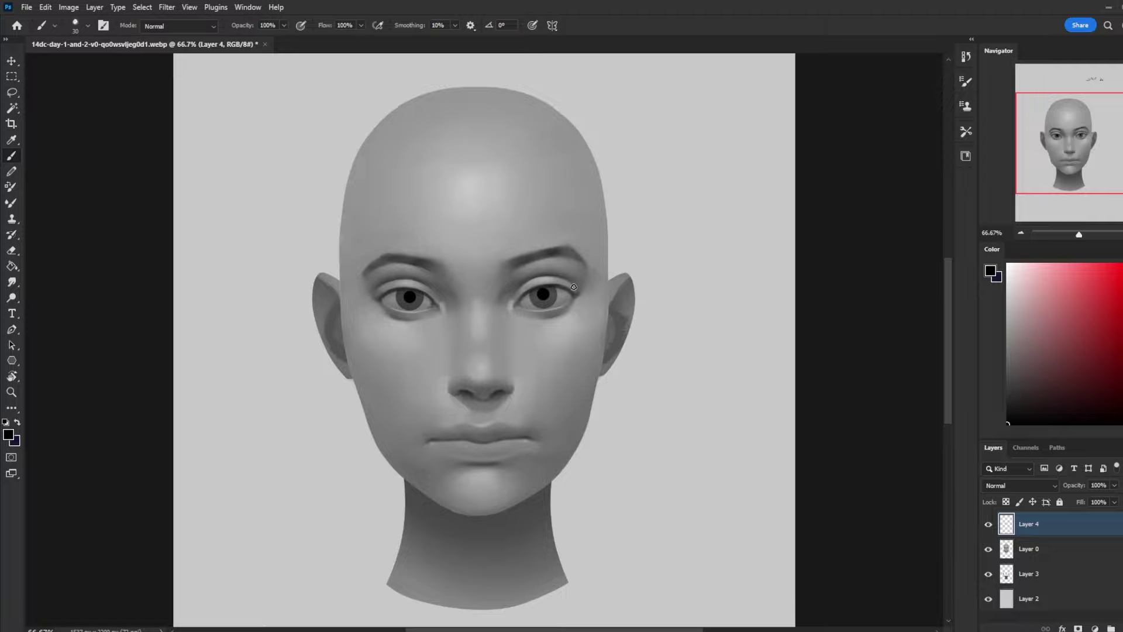
{"action": "left_click", "coordinate": [1028, 545]}
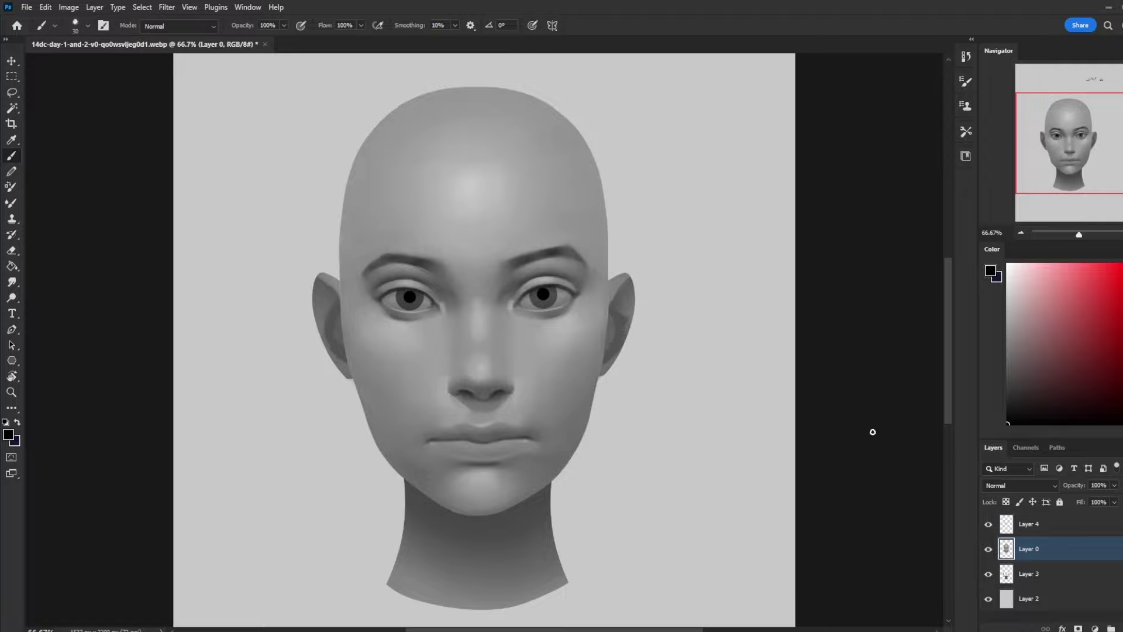
{"action": "left_click", "coordinate": [284, 25]}
{"action": "left_click", "coordinate": [255, 39]}
{"action": "left_click", "coordinate": [567, 287]}
Deepen the irises by duplicating Layer 4 twice, merge the three iris layers into one, and compare by toggling its visibility
{"action": "left_click", "coordinate": [1059, 534]}
{"action": "key", "text": "ctrl+j"}
{"action": "key", "text": "ctrl+j"}
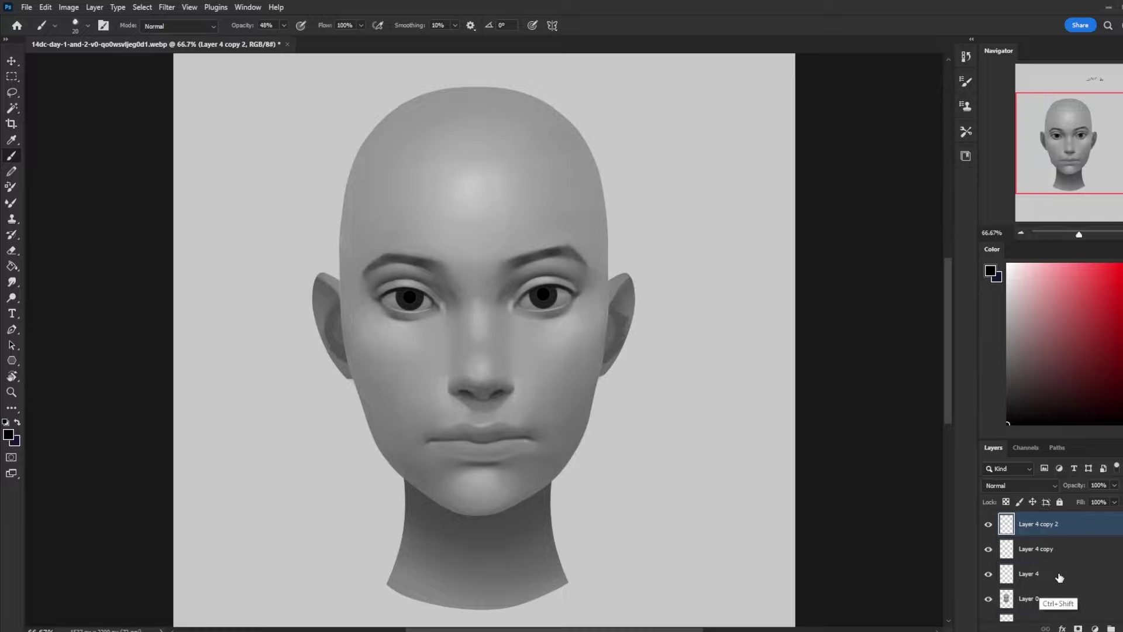
{"action": "left_click", "coordinate": [1059, 572], "text": "shift"}
{"action": "right_click", "coordinate": [1033, 526]}
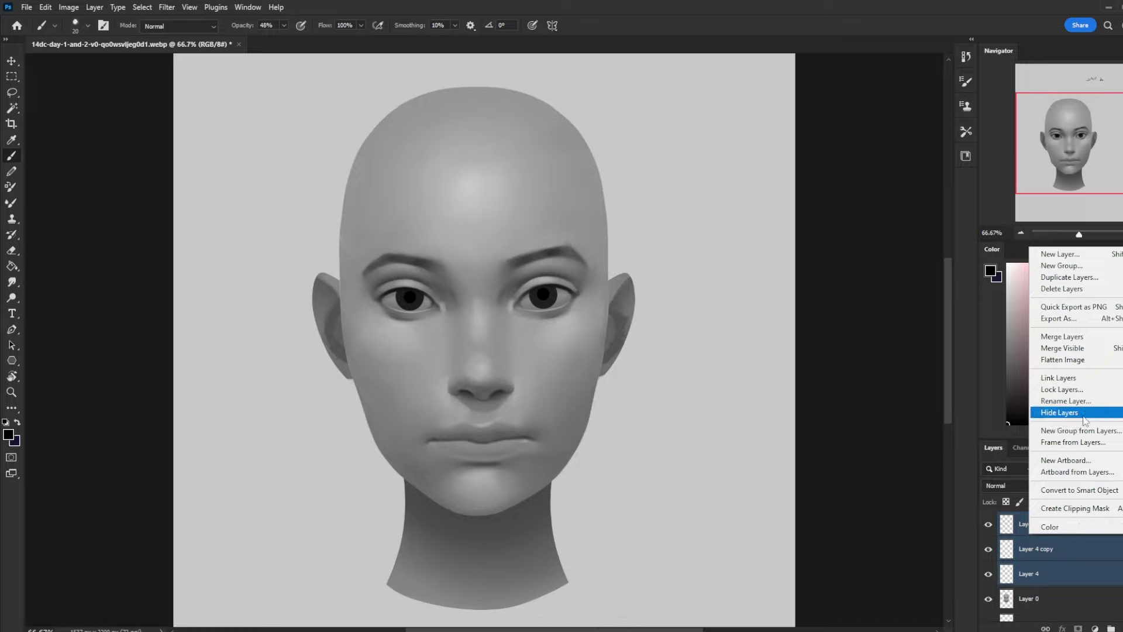
{"action": "left_click", "coordinate": [1096, 343]}
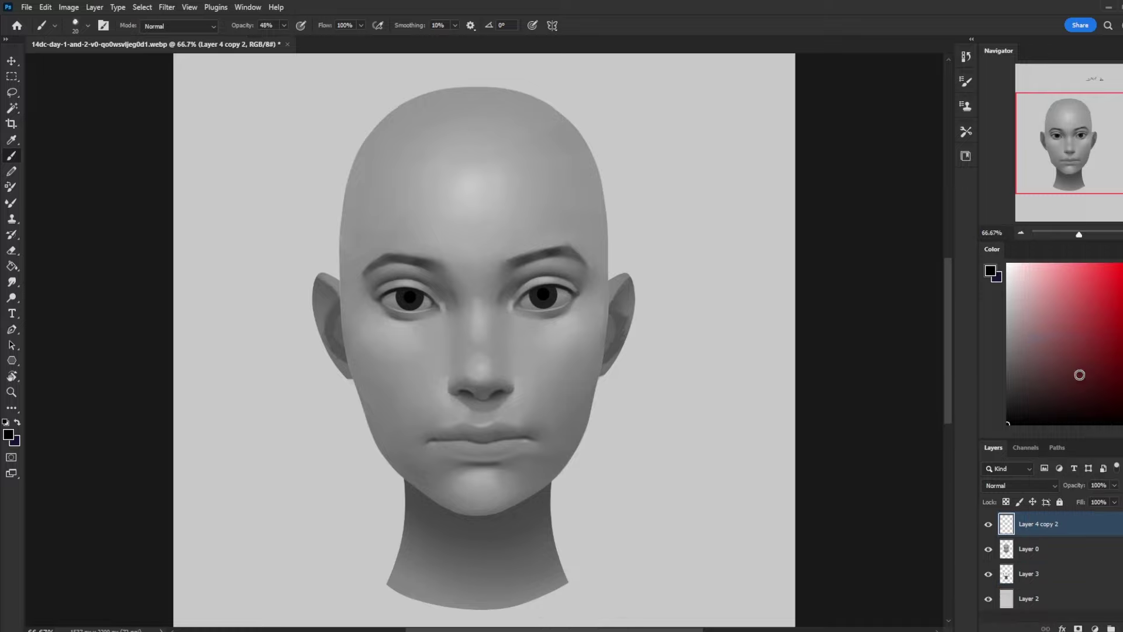
{"action": "left_click", "coordinate": [988, 524]}
{"action": "left_click", "coordinate": [989, 524]}
Try flattening the image with the iris layer Layer 4 copy 2 hidden, undo the flattening, and show the iris layer again
{"action": "key", "text": "ctrl+a"}
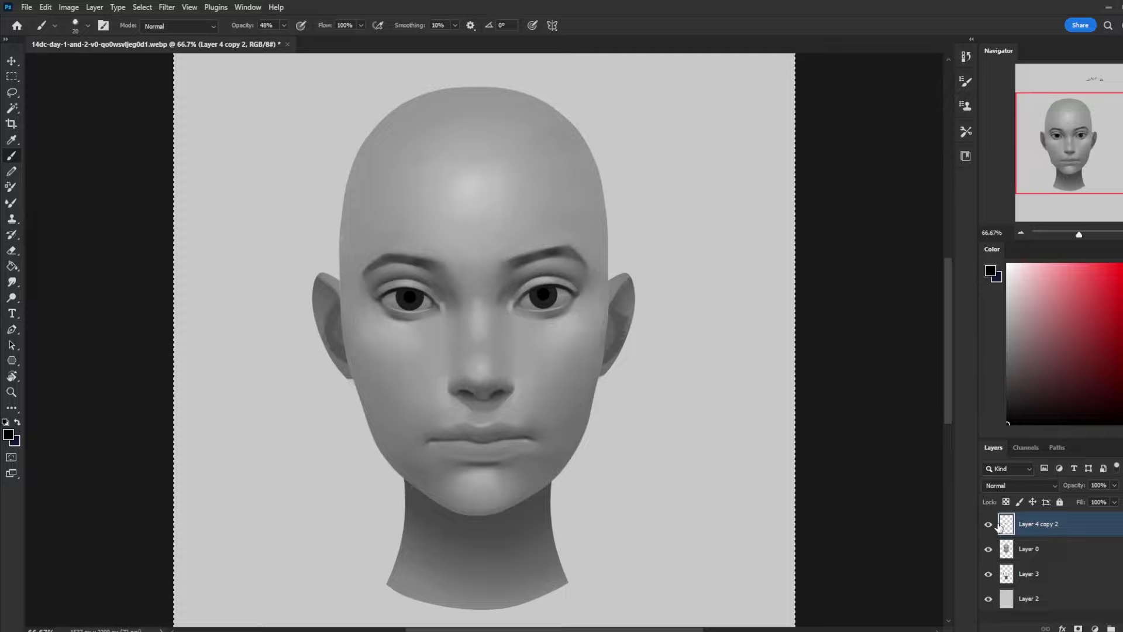
{"action": "left_click", "coordinate": [1049, 550]}
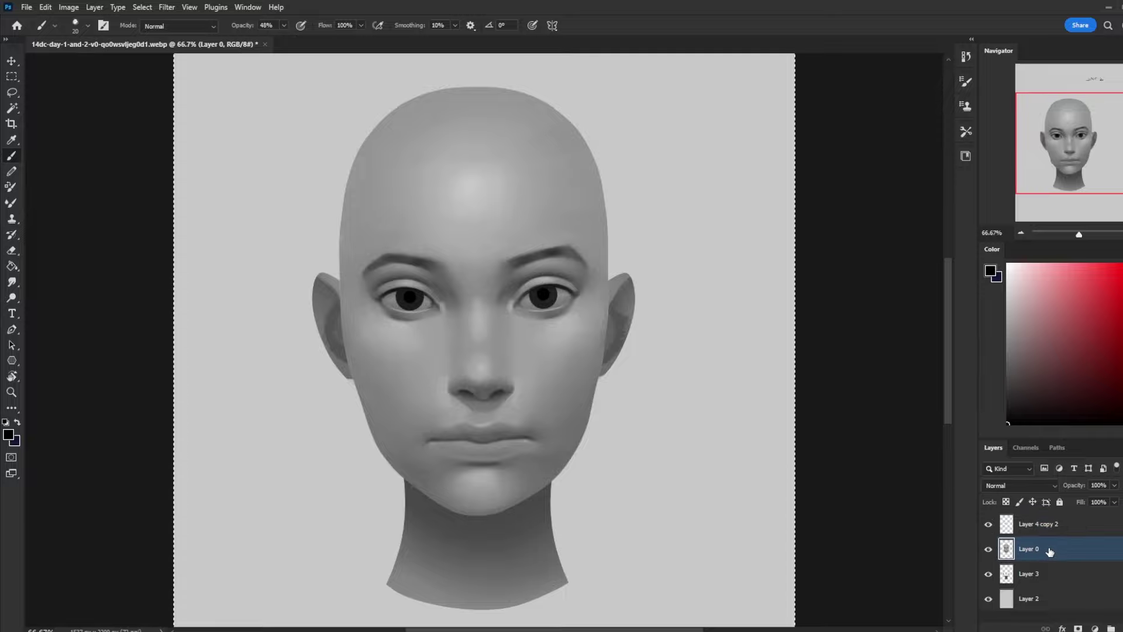
{"action": "left_click", "coordinate": [989, 523]}
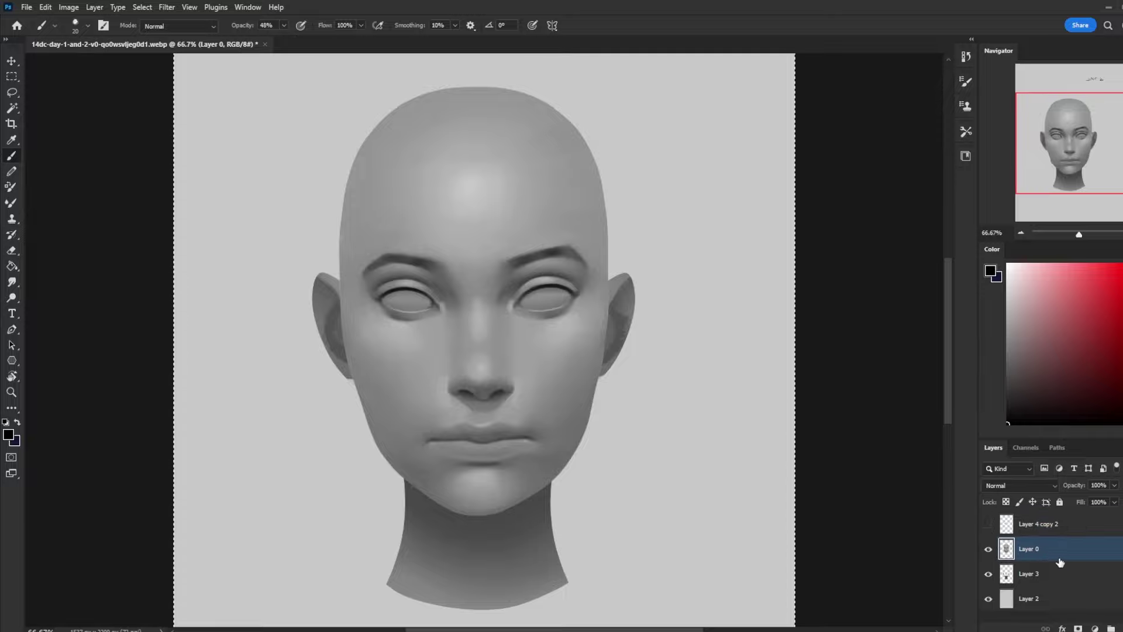
{"action": "key", "text": "ctrl"}
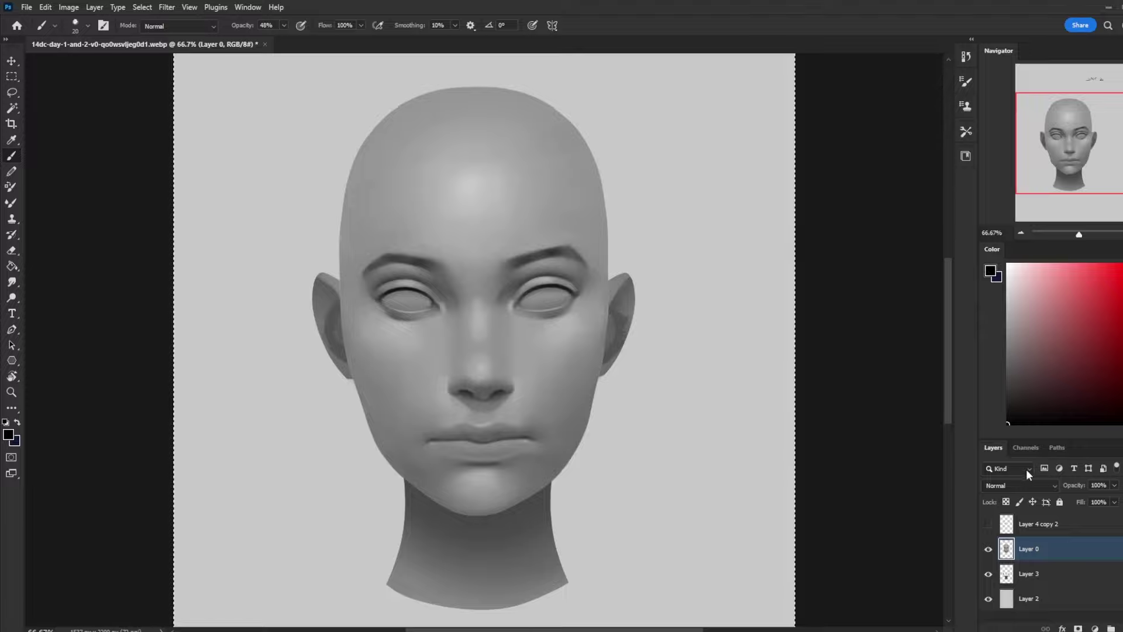
{"action": "key", "text": "ctrl+minus"}
{"action": "right_click", "coordinate": [1051, 549]}
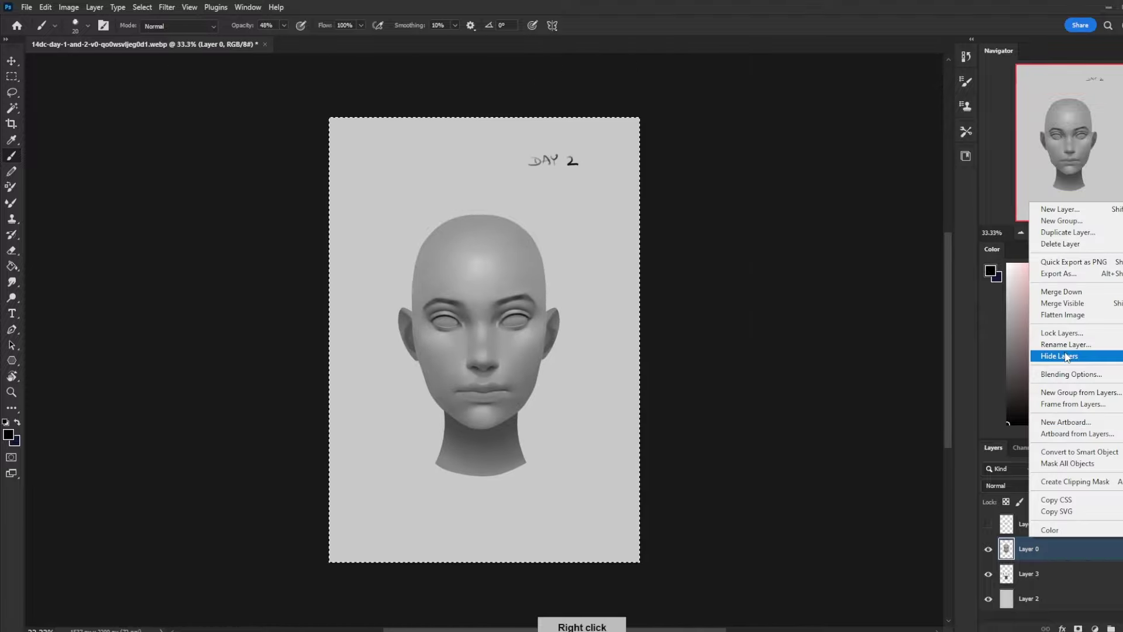
{"action": "left_click", "coordinate": [1071, 315]}
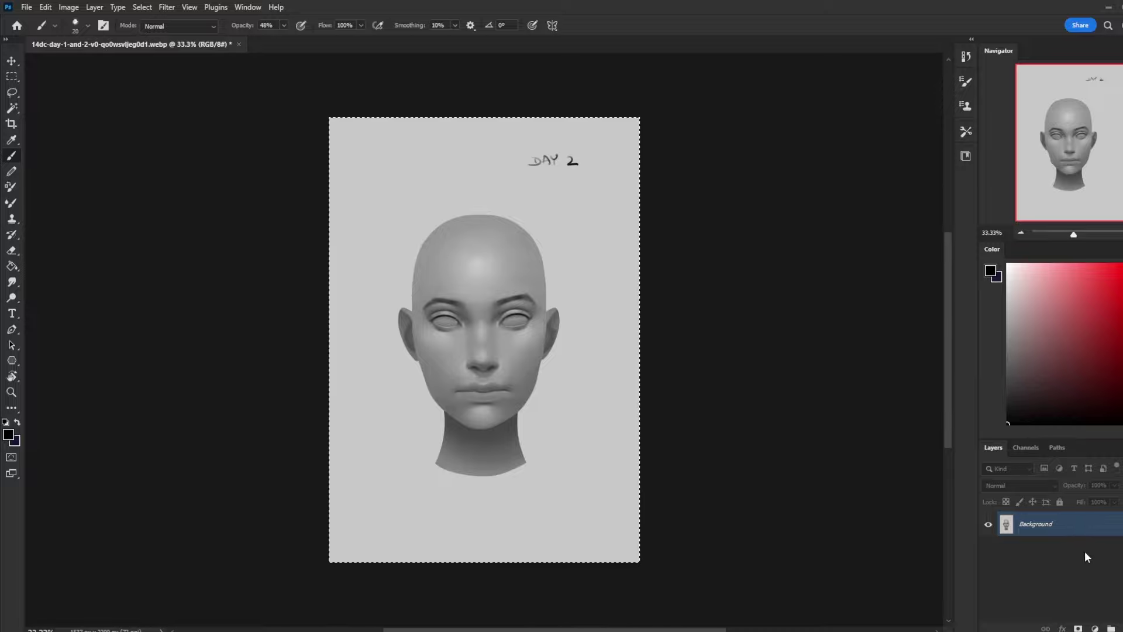
{"action": "key", "text": "ctrl+z"}
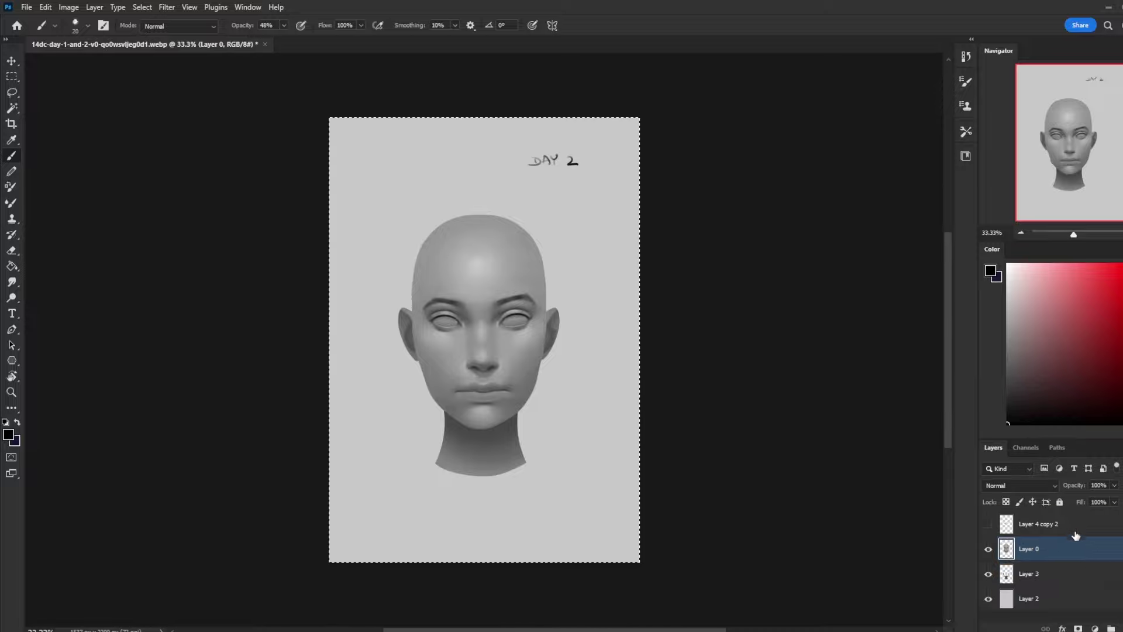
{"action": "left_click", "coordinate": [1074, 530]}
{"action": "left_click", "coordinate": [988, 525]}
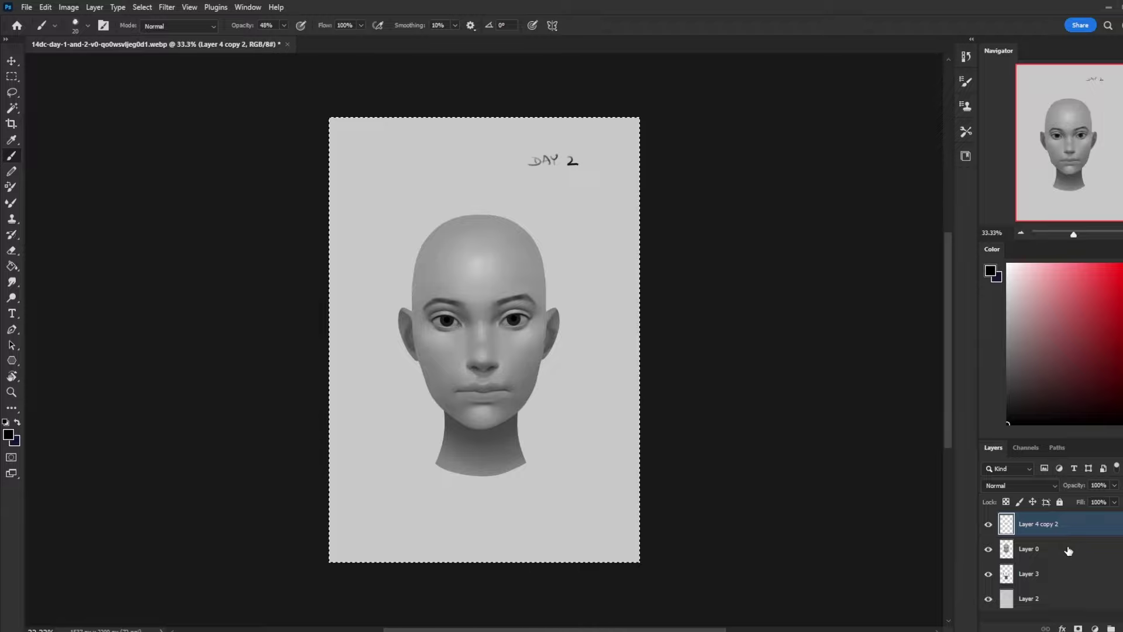
Group Layer 4 copy 2, Layer 0, Layer 3 and Layer 2 into one group
{"action": "left_click", "coordinate": [1079, 575], "text": "shift"}
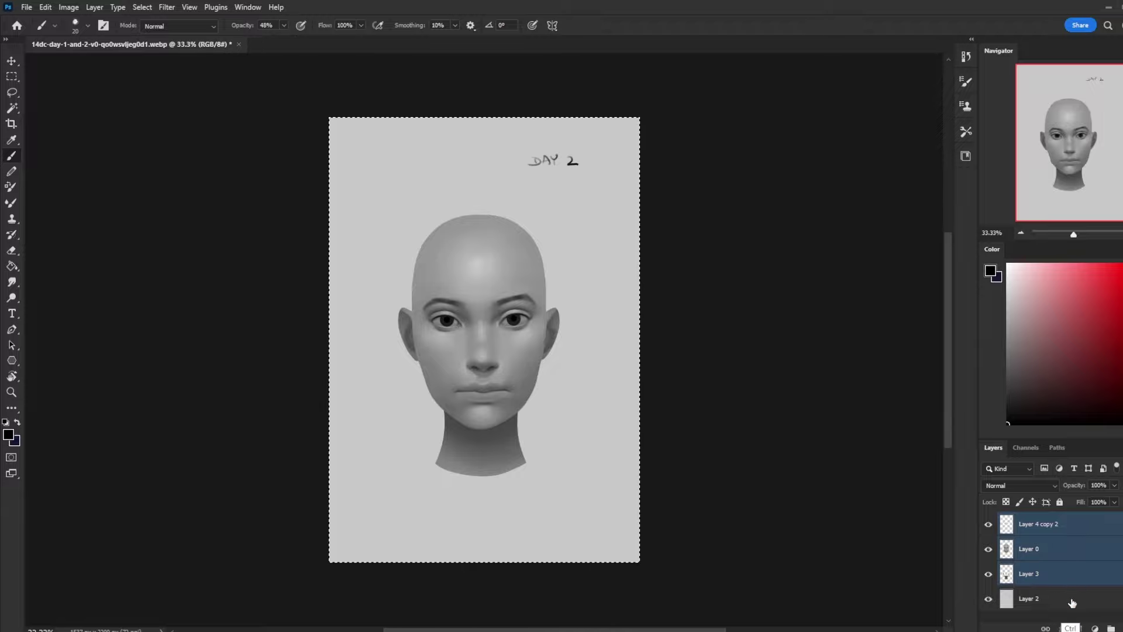
{"action": "left_click", "coordinate": [1073, 600], "text": "shift"}
{"action": "right_click", "coordinate": [1049, 524]}
{"action": "left_click", "coordinate": [1054, 543]}
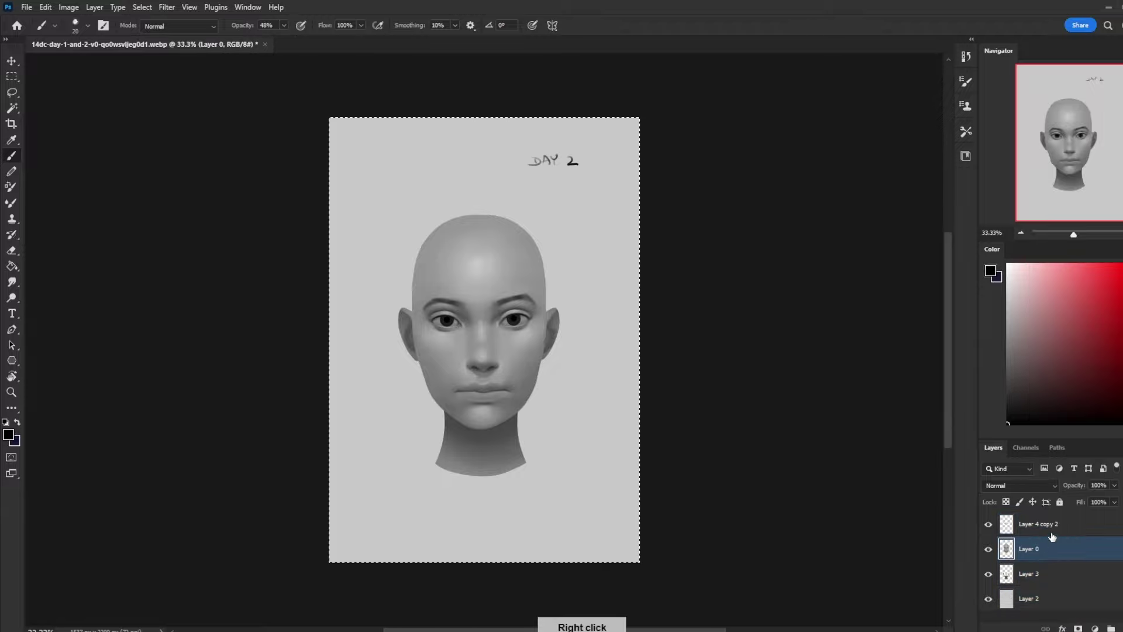
{"action": "left_click", "coordinate": [1042, 529]}
{"action": "left_click", "coordinate": [1060, 603], "text": "shift"}
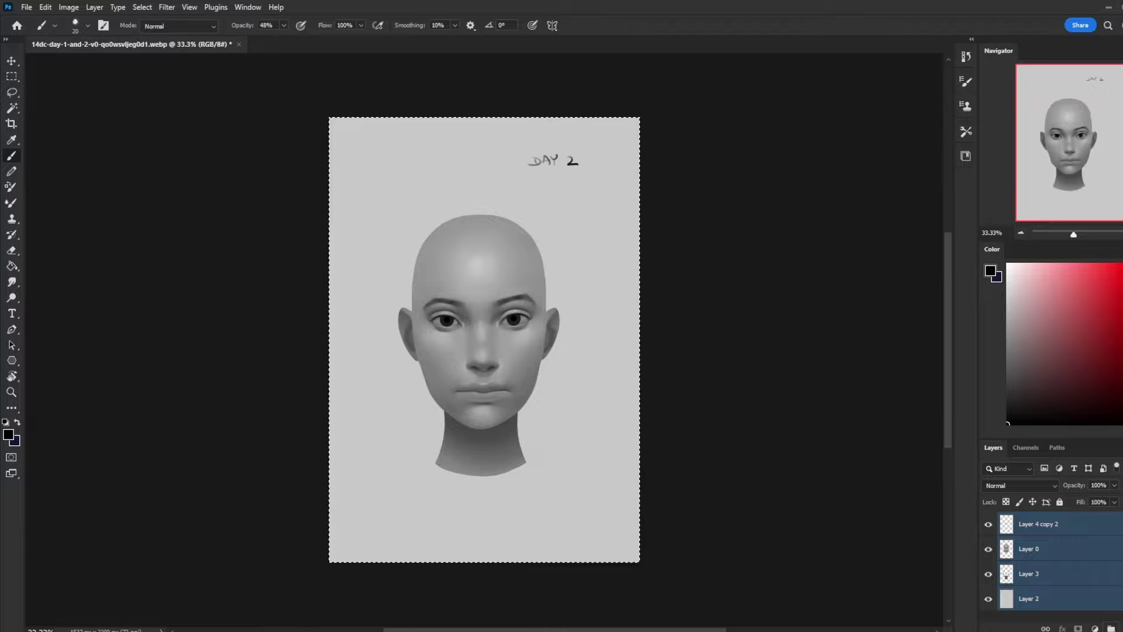
{"action": "key", "text": "ctrl+g"}
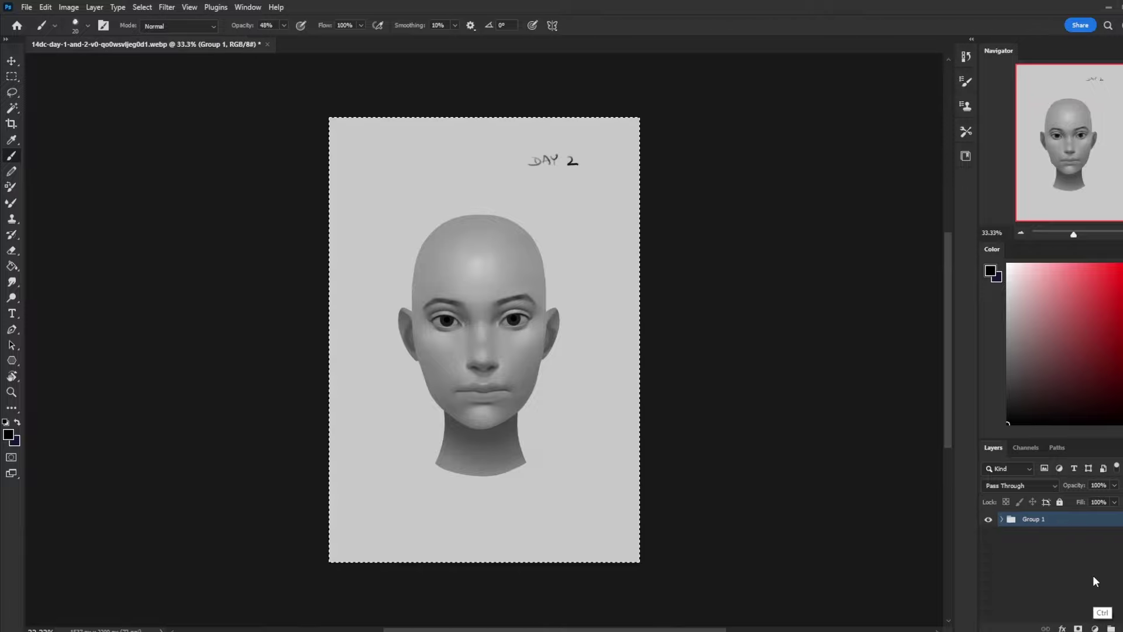
Try pasting the copied canvas as a new layer above the group, toggle its visibility, and undo the paste and the grouping
{"action": "key", "text": "ctrl+v"}
{"action": "key", "text": "ctrl+z"}
{"action": "right_click", "coordinate": [1043, 530]}
{"action": "left_click", "coordinate": [1068, 522]}
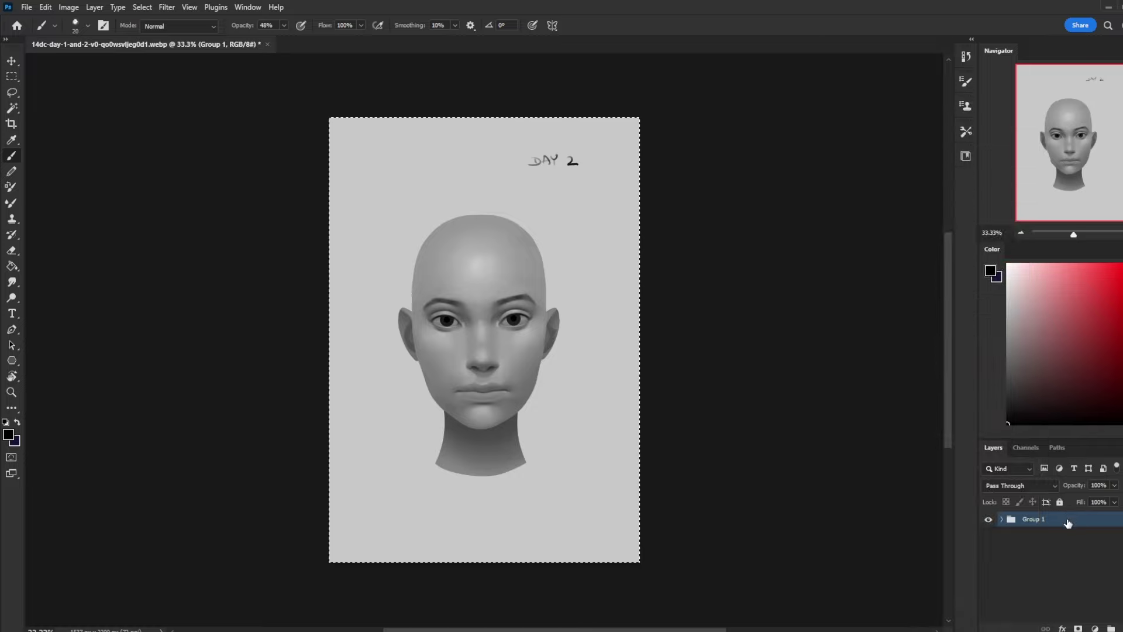
{"action": "key", "text": "ctrl"}
{"action": "key", "text": "ctrl+v"}
{"action": "left_click", "coordinate": [987, 526]}
{"action": "left_click", "coordinate": [988, 526]}
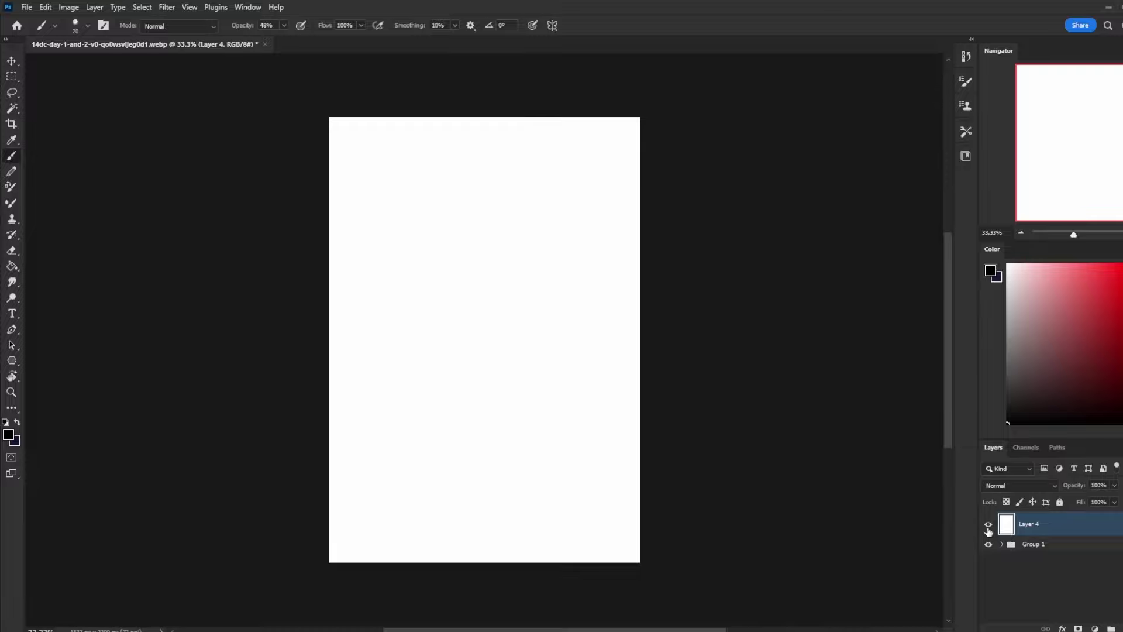
{"action": "left_click", "coordinate": [989, 525]}
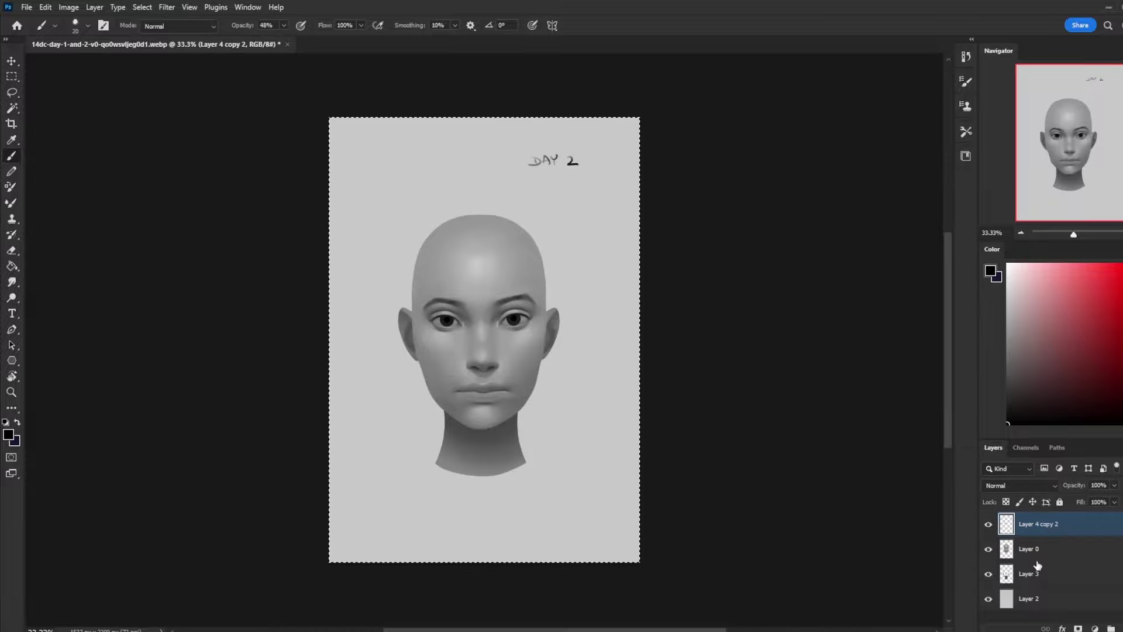
Flatten all layers, including the irises, into a single background and open the edit history at its latest states
{"action": "right_click", "coordinate": [1046, 575]}
{"action": "left_click", "coordinate": [1081, 355]}
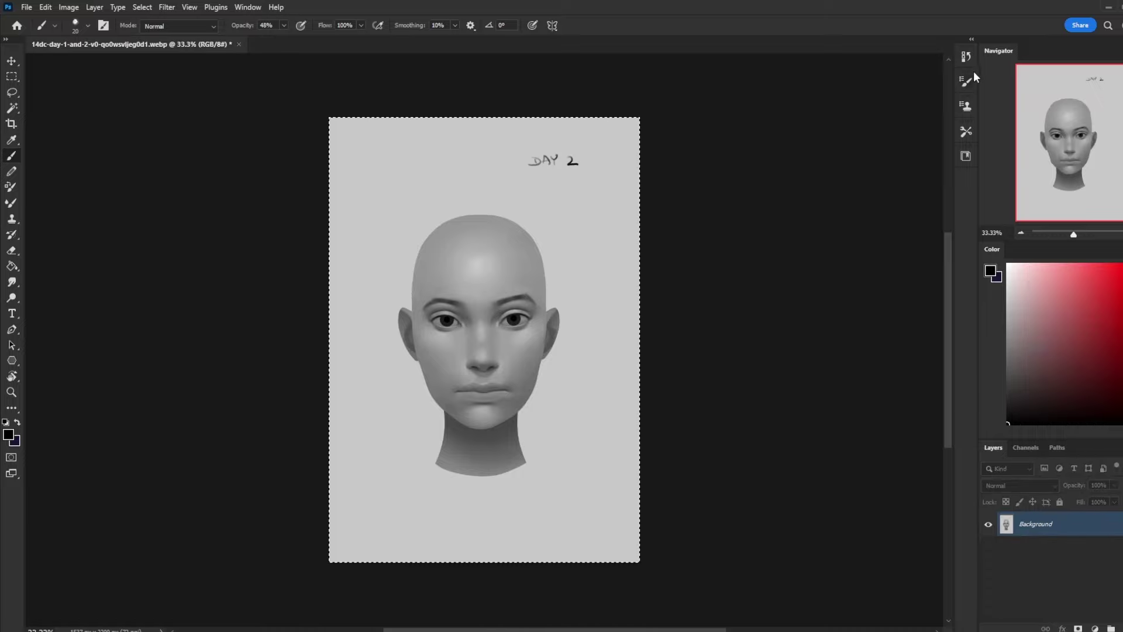
{"action": "left_click", "coordinate": [965, 56]}
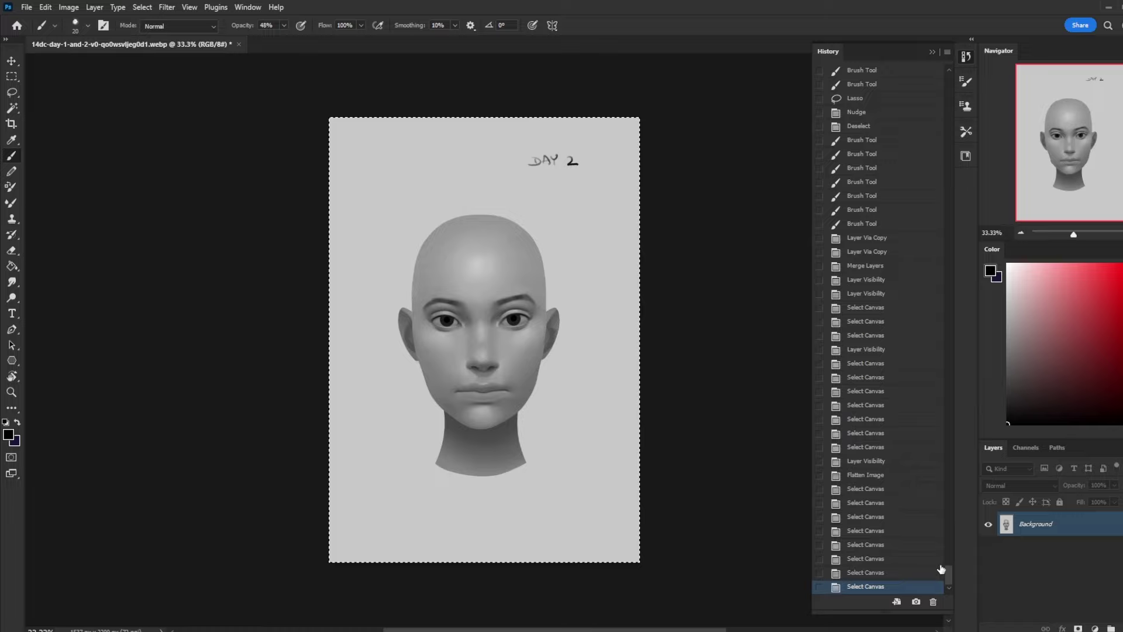
{"action": "scroll", "coordinate": [943, 553], "scroll_direction": "down", "scroll_amount": 2}
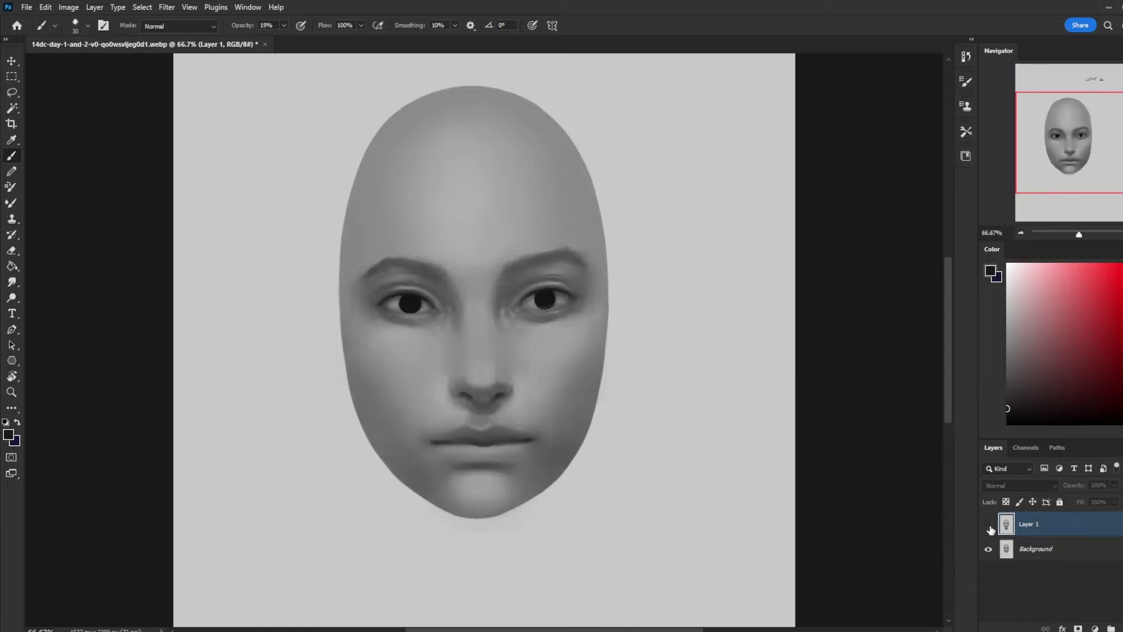
Compare the repainted head on Layer 1 with the original face on the Background by repeatedly toggling Layer 1's visibility
{"action": "left_click", "coordinate": [989, 526]}
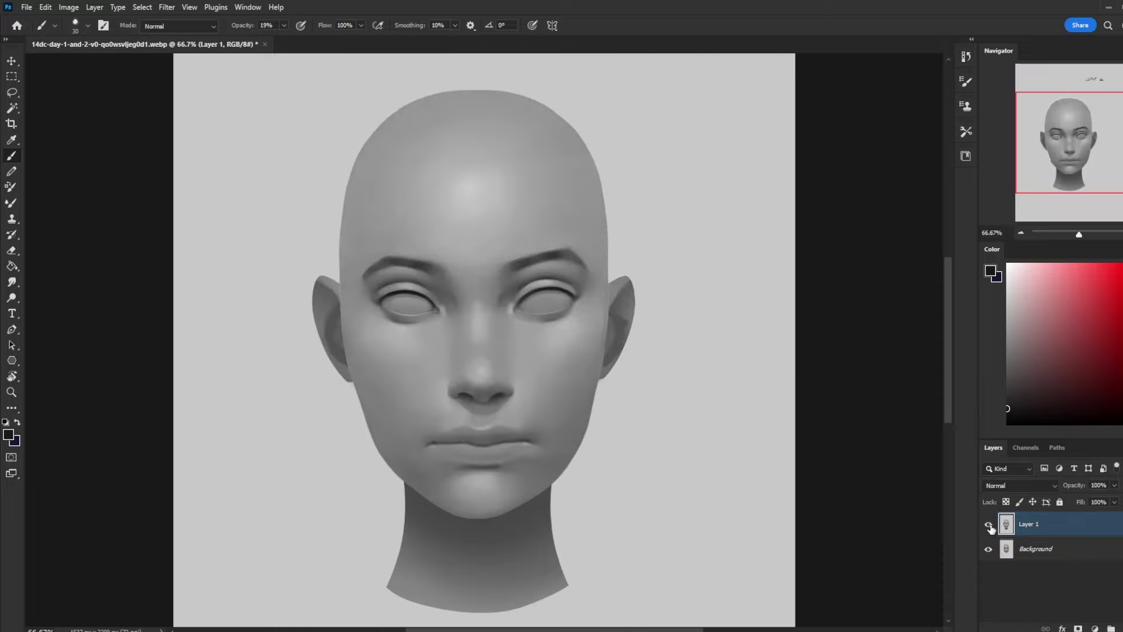
{"action": "key", "text": "ctrl+plus"}
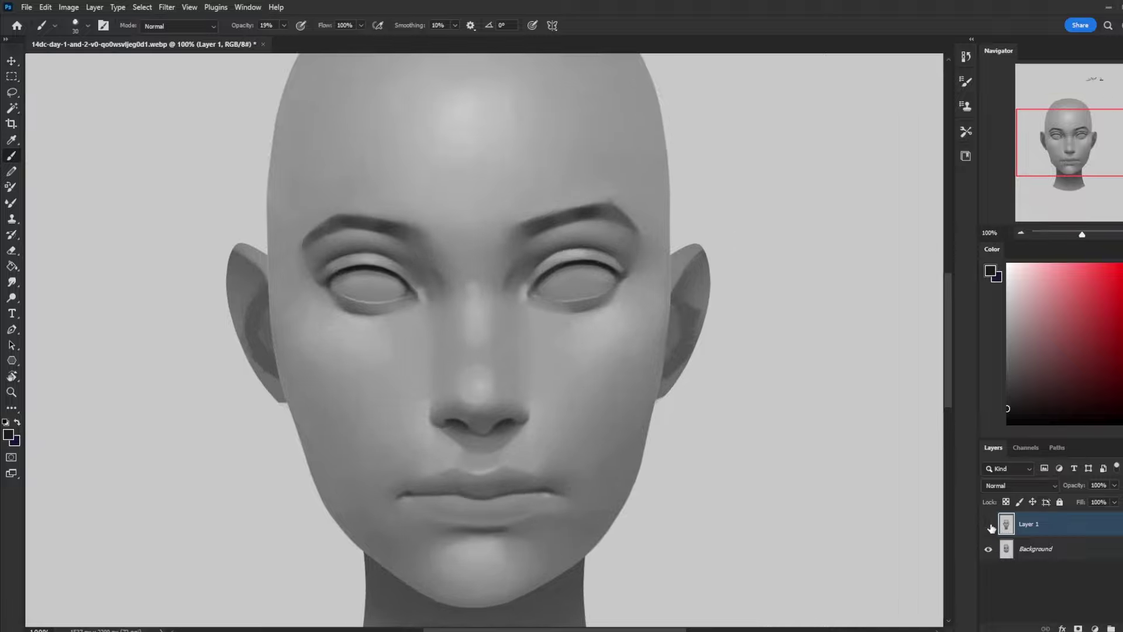
{"action": "left_click", "coordinate": [989, 526]}
{"action": "left_click", "coordinate": [989, 525]}
{"action": "left_click", "coordinate": [989, 526]}
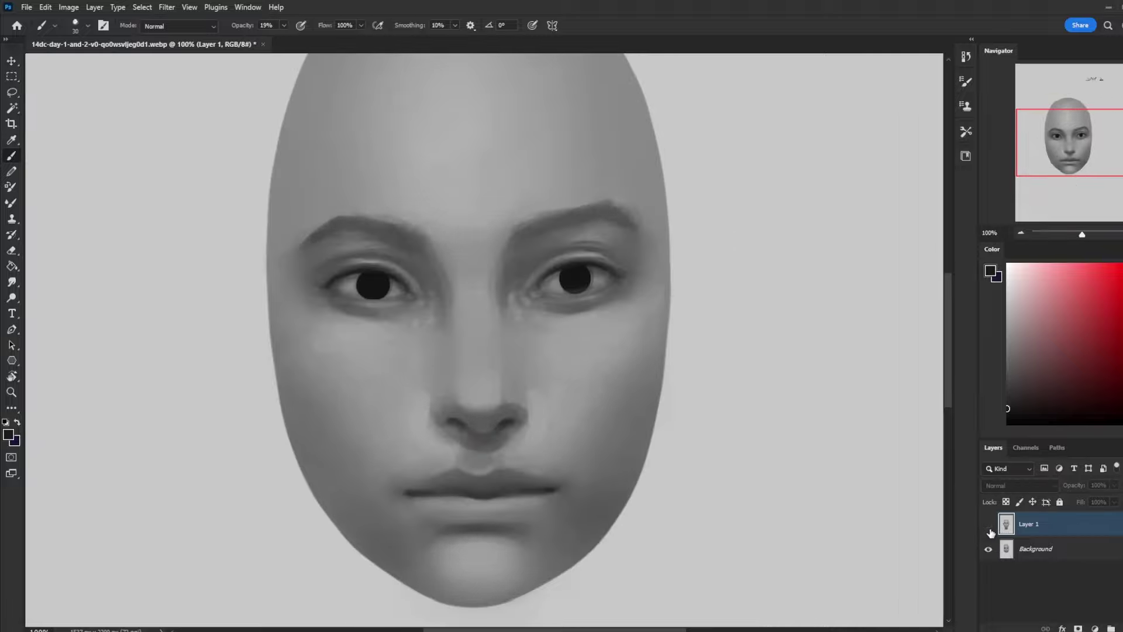
{"action": "left_click", "coordinate": [988, 525]}
{"action": "left_click", "coordinate": [989, 525]}
{"action": "left_click", "coordinate": [989, 530]}
{"action": "left_click", "coordinate": [989, 530]}
{"action": "left_click", "coordinate": [989, 530]}
{"action": "left_click", "coordinate": [990, 529]}
{"action": "left_click", "coordinate": [990, 529]}
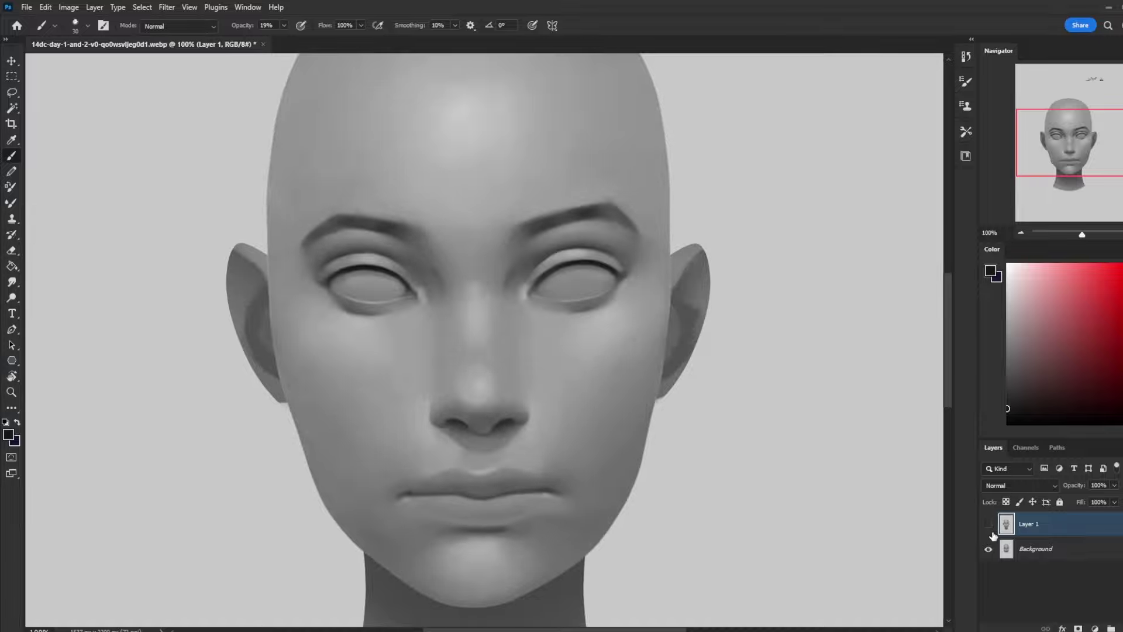
{"action": "left_click", "coordinate": [990, 529]}
{"action": "left_click", "coordinate": [989, 529]}
{"action": "left_click", "coordinate": [992, 530]}
{"action": "left_click", "coordinate": [992, 530]}
{"action": "left_click", "coordinate": [989, 529]}
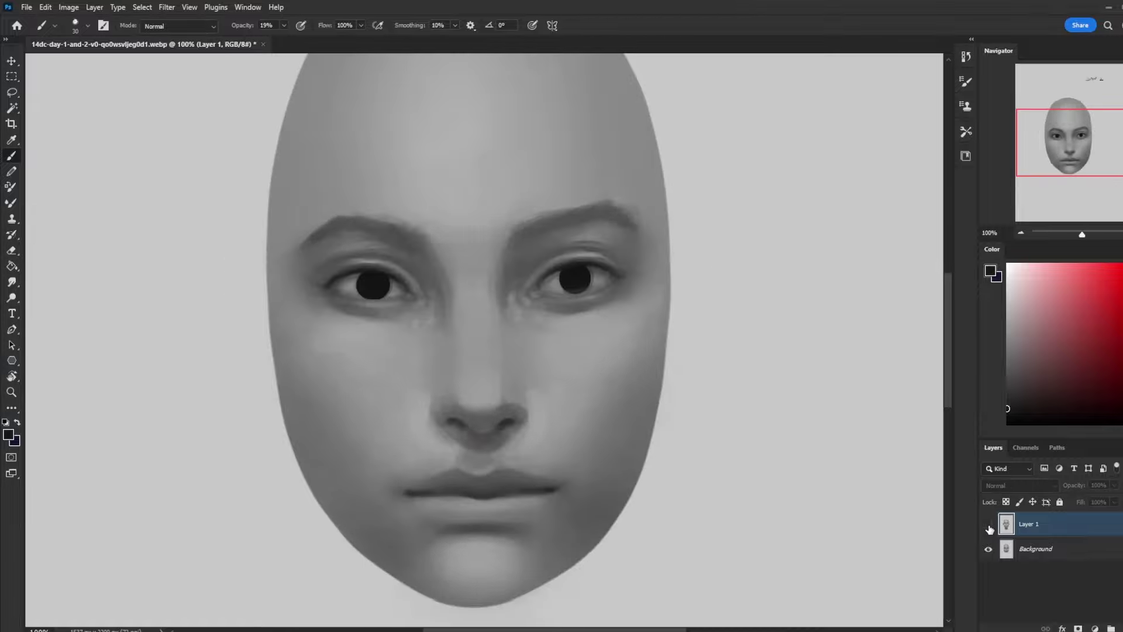
{"action": "left_click", "coordinate": [989, 528]}
{"action": "left_click", "coordinate": [990, 531]}
{"action": "left_click", "coordinate": [989, 529]}
{"action": "left_click", "coordinate": [989, 530]}
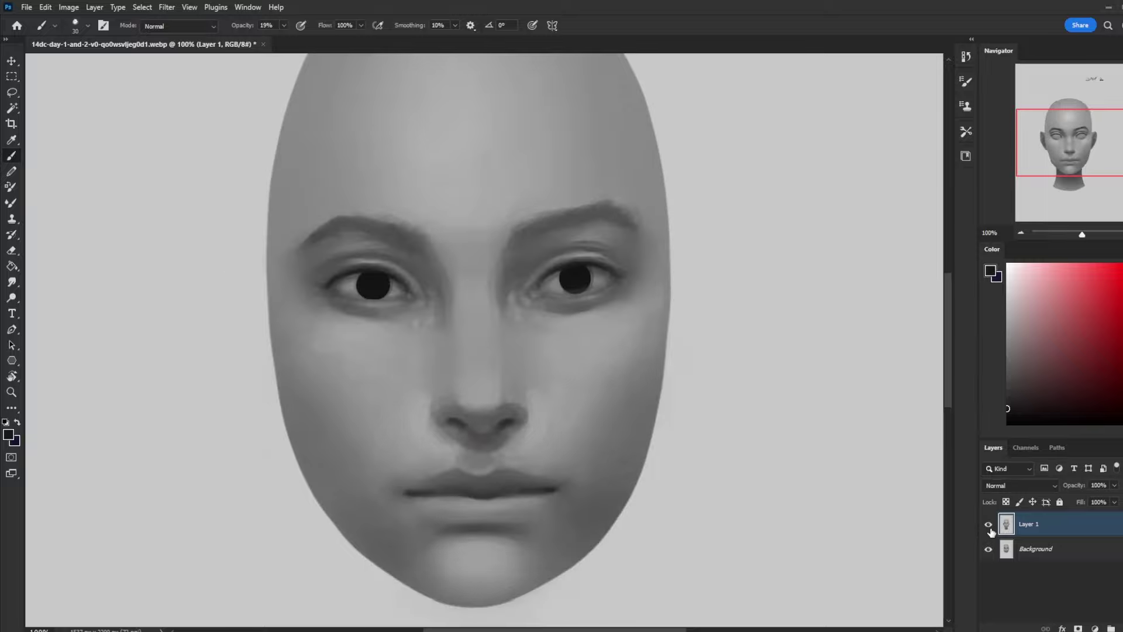
{"action": "left_click", "coordinate": [990, 530]}
Narrow the nostrils on Layer 1 slightly with the Liquify warp brush, reducing its size to 150 and further to 100
{"action": "left_click", "coordinate": [173, 7]}
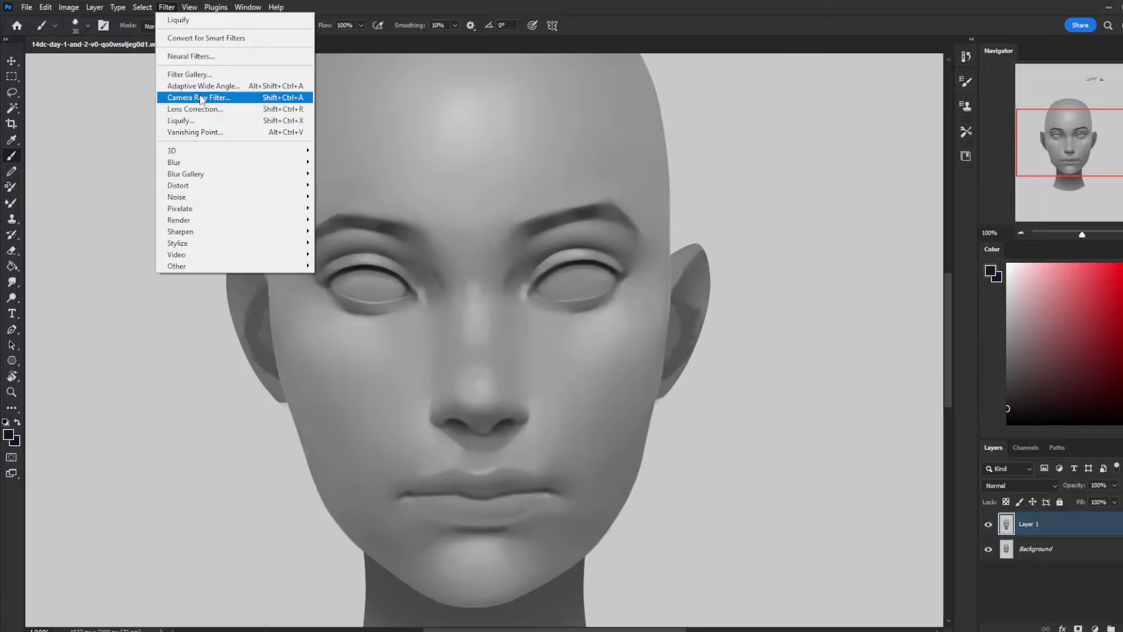
{"action": "left_click", "coordinate": [204, 121]}
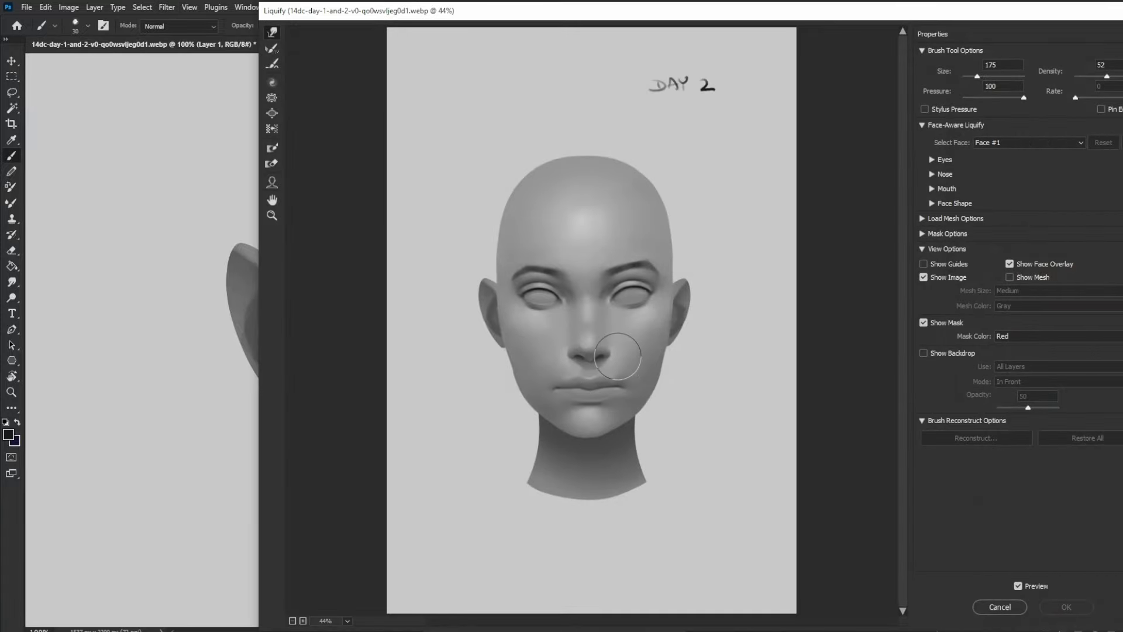
{"action": "key", "text": "["}
{"action": "left_click_drag", "start_coordinate": [622, 358], "coordinate": [619, 355]}
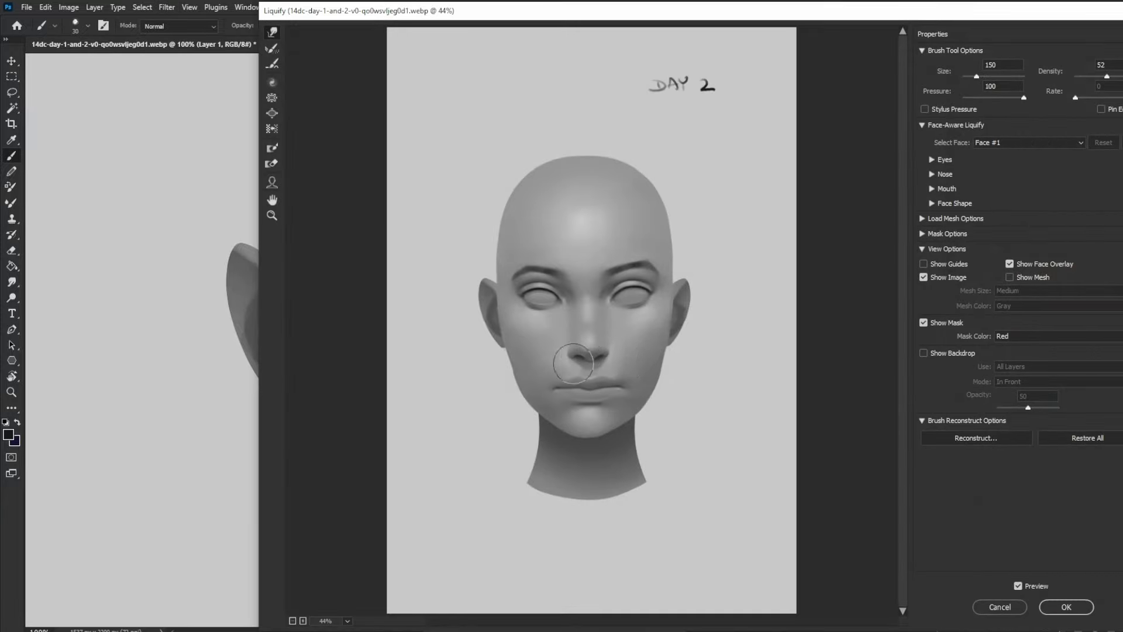
{"action": "key", "text": "bracketleft"}
{"action": "key", "text": "bracketleft"}
{"action": "left_click", "coordinate": [1066, 607]}
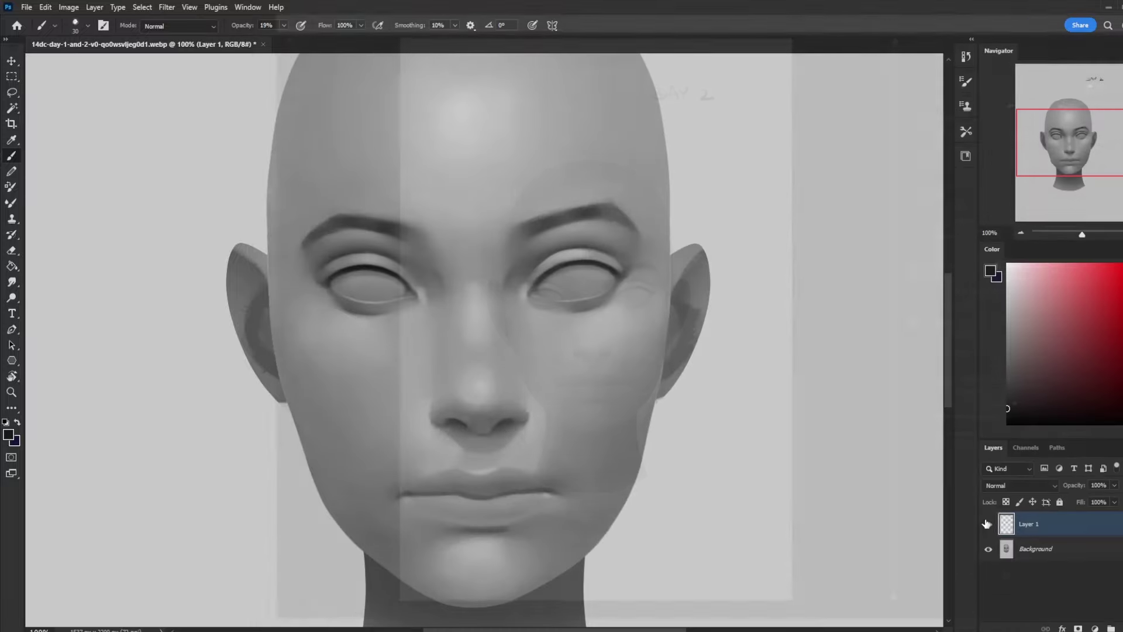
Check the reshaped nose against the original face by switching Layer 1 off and on several times
{"action": "left_click", "coordinate": [988, 524]}
{"action": "left_click", "coordinate": [988, 526]}
{"action": "left_click", "coordinate": [990, 528]}
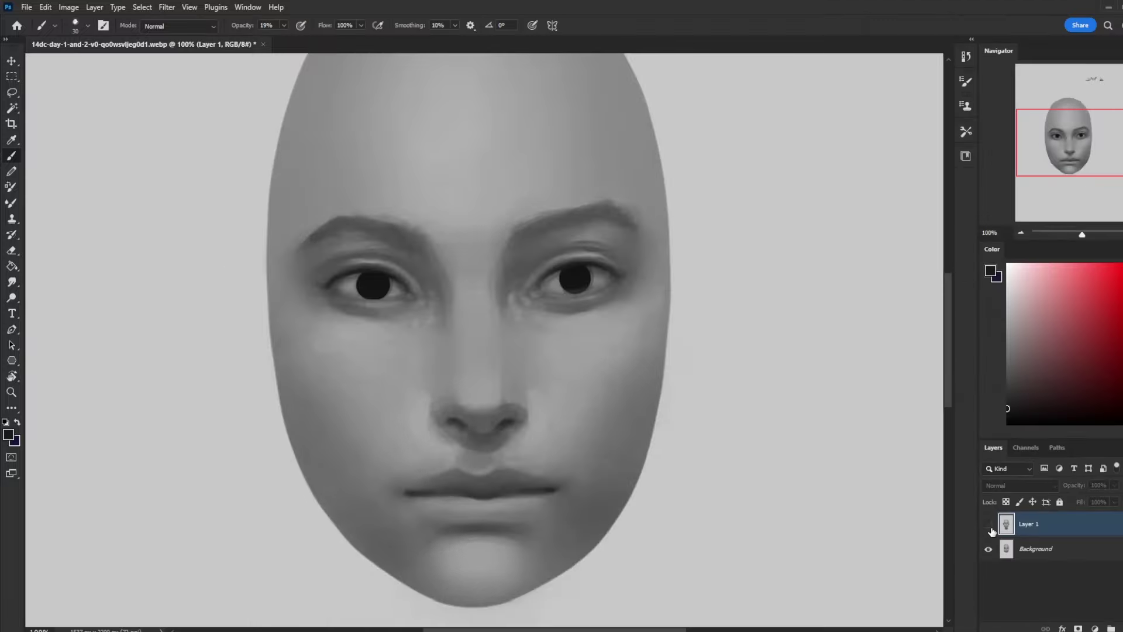
{"action": "left_click", "coordinate": [991, 529]}
{"action": "left_click", "coordinate": [992, 528]}
{"action": "left_click", "coordinate": [993, 530]}
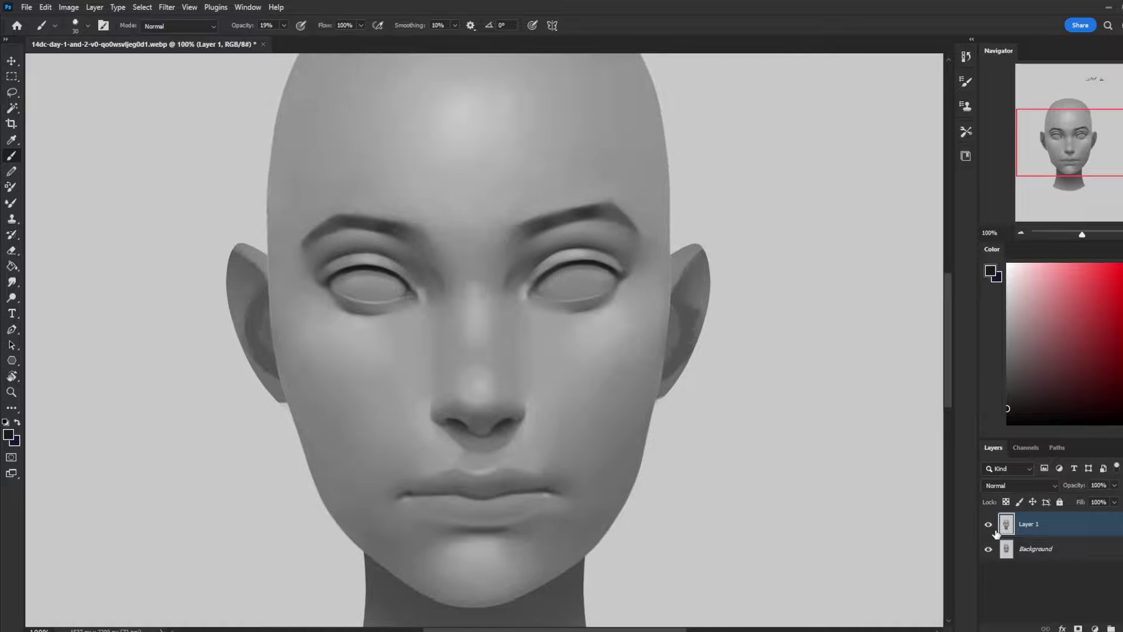
{"action": "left_click", "coordinate": [995, 530]}
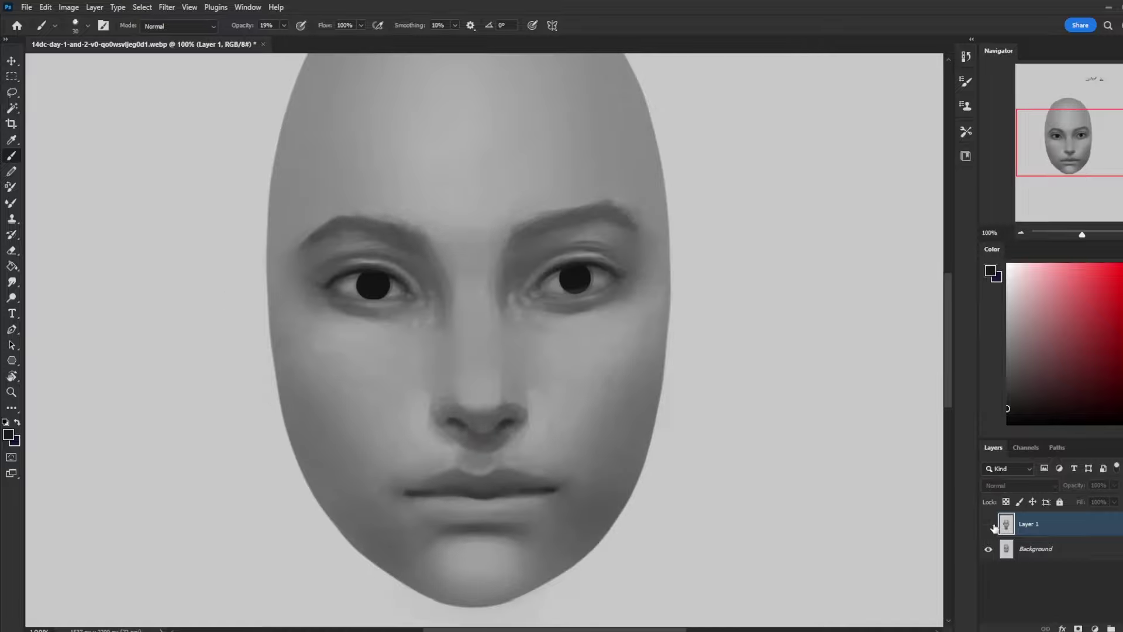
{"action": "left_click", "coordinate": [994, 529]}
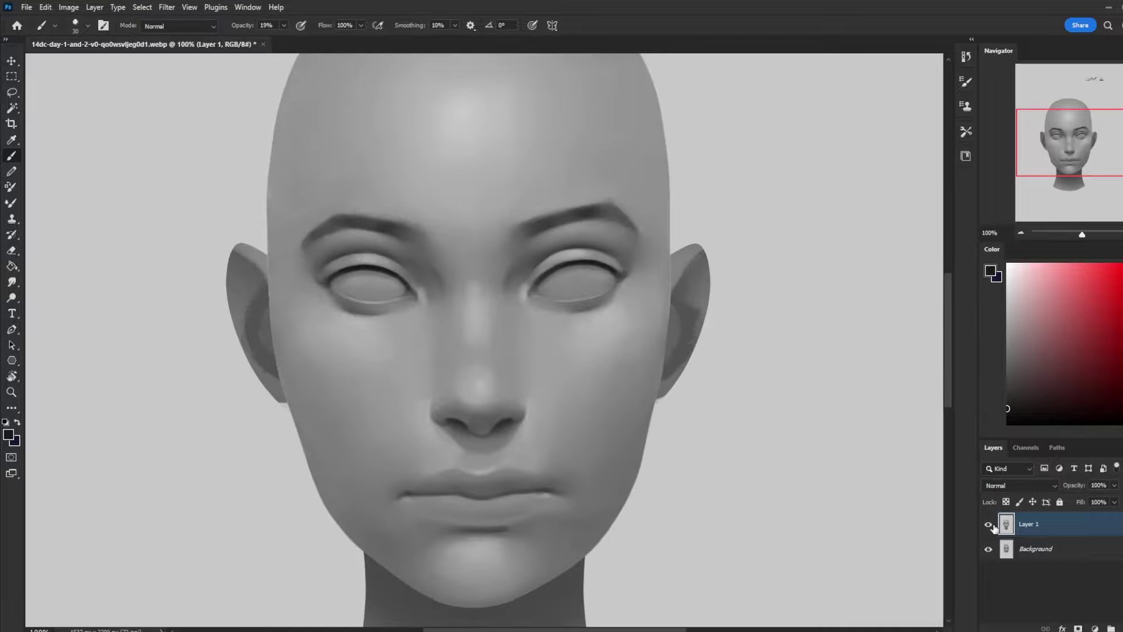
Liquify the mouth corner on the viewer's right slightly inward with a size 100 warp brush, and hide Layer 1 to compare
{"action": "left_click", "coordinate": [163, 9]}
{"action": "left_click", "coordinate": [197, 120]}
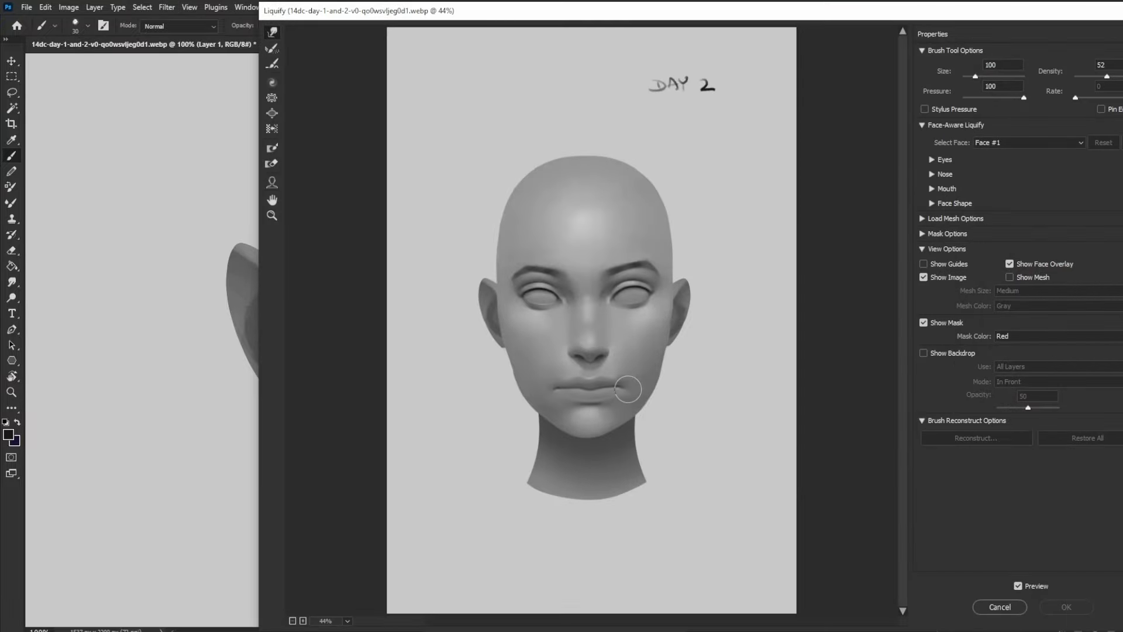
{"action": "left_click_drag", "start_coordinate": [625, 387], "coordinate": [612, 390]}
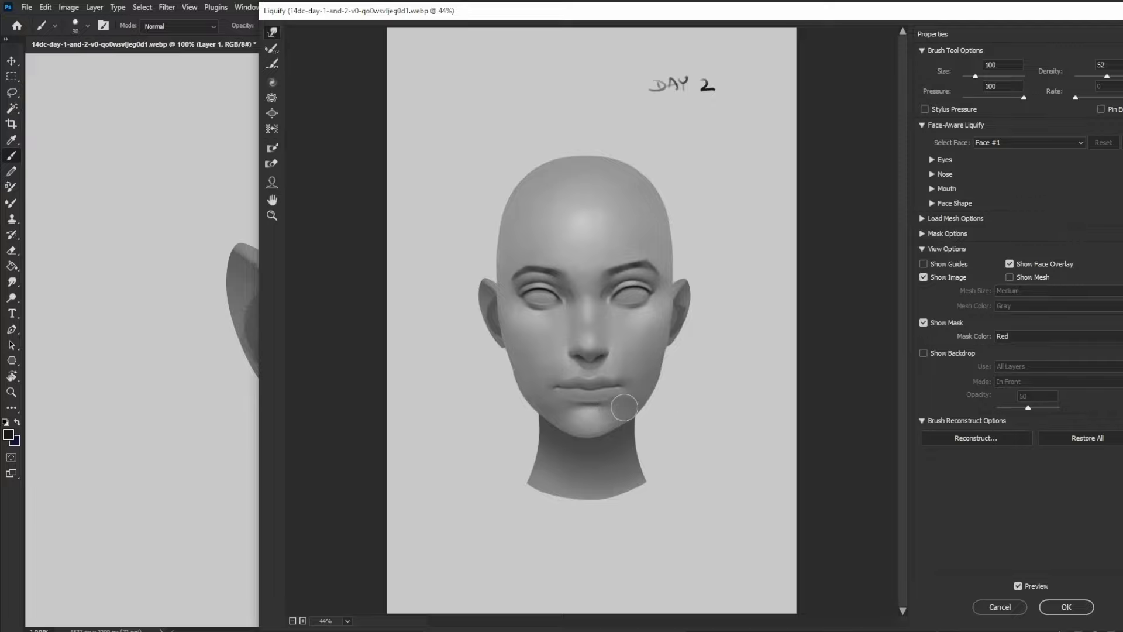
{"action": "left_click", "coordinate": [1060, 609]}
{"action": "left_click", "coordinate": [989, 525]}
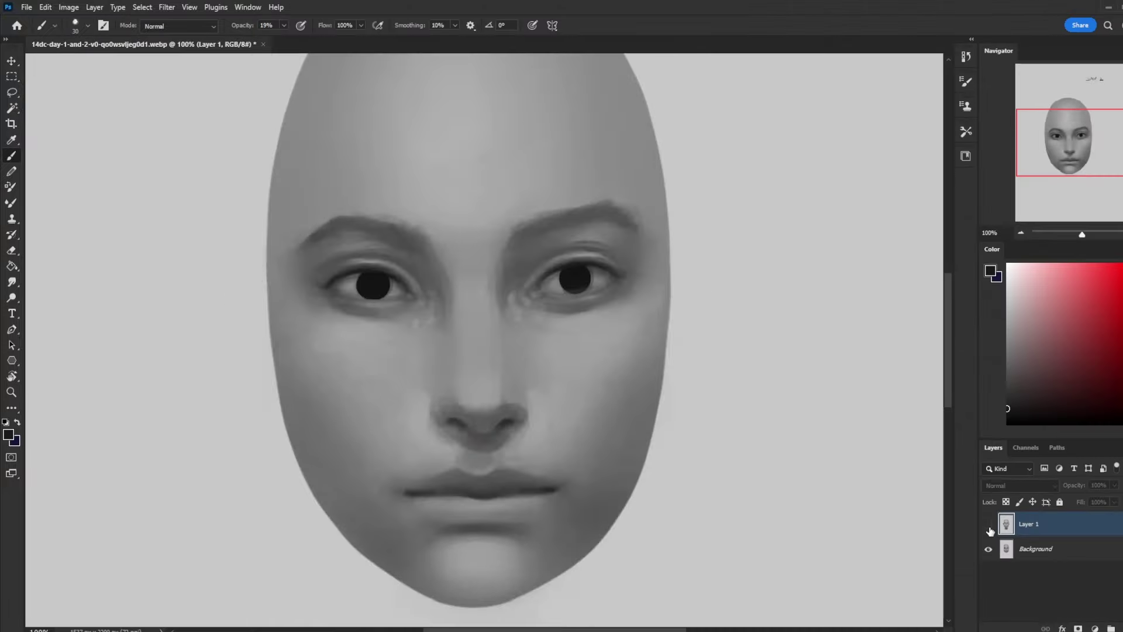
Check the adjusted mouth on Layer 1 against the original face by toggling the layer's visibility, cancelling the accidentally opened layer style settings
{"action": "left_click", "coordinate": [989, 525]}
{"action": "left_click", "coordinate": [992, 529]}
{"action": "left_click", "coordinate": [992, 529]}
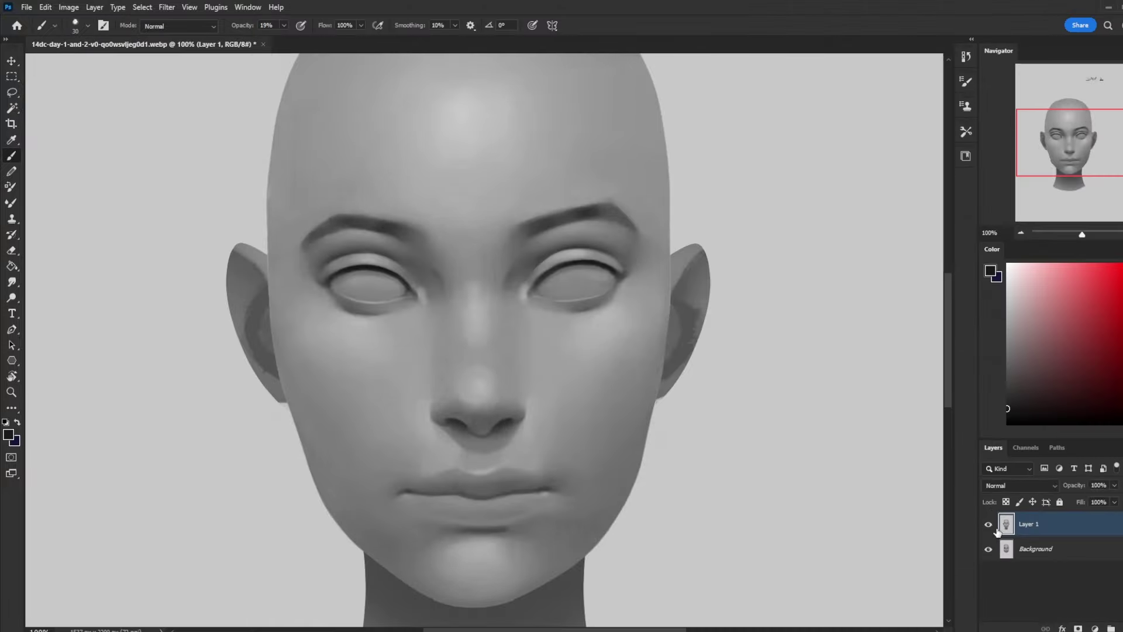
{"action": "left_click", "coordinate": [993, 529]}
{"action": "left_click", "coordinate": [992, 529]}
{"action": "double_click", "coordinate": [998, 530]}
{"action": "left_click", "coordinate": [1077, 198]}
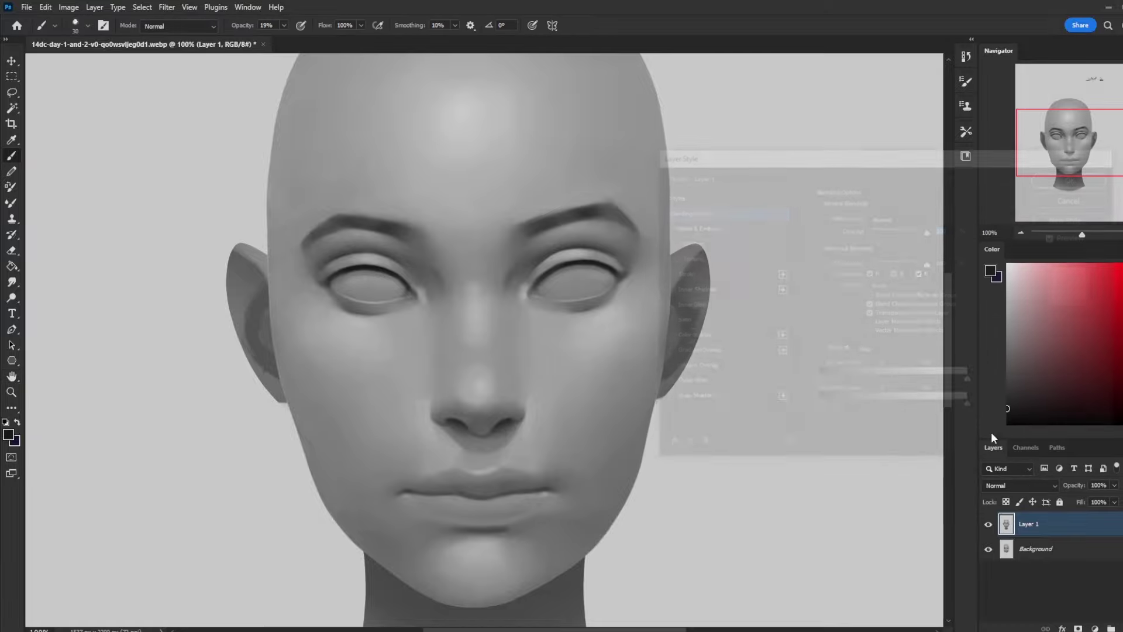
{"action": "left_click", "coordinate": [992, 529]}
{"action": "left_click", "coordinate": [992, 529]}
{"action": "left_click", "coordinate": [992, 529]}
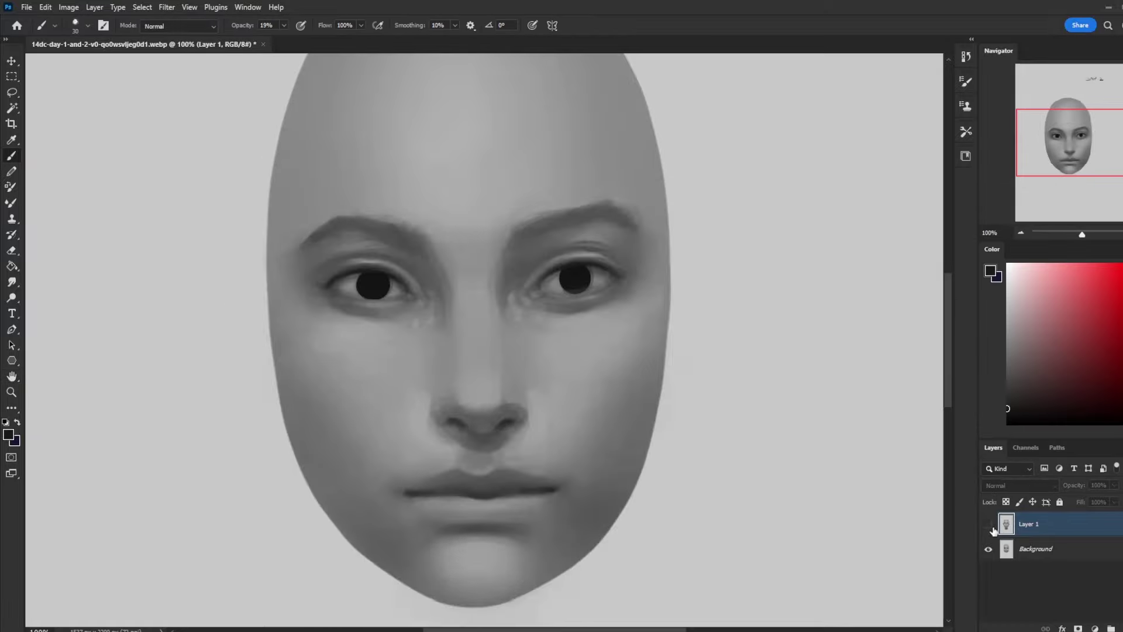
{"action": "left_click", "coordinate": [995, 530]}
Lasso the upper eyelid areas between the brows and the eyes on both sides of Layer 1
{"action": "key", "text": "l"}
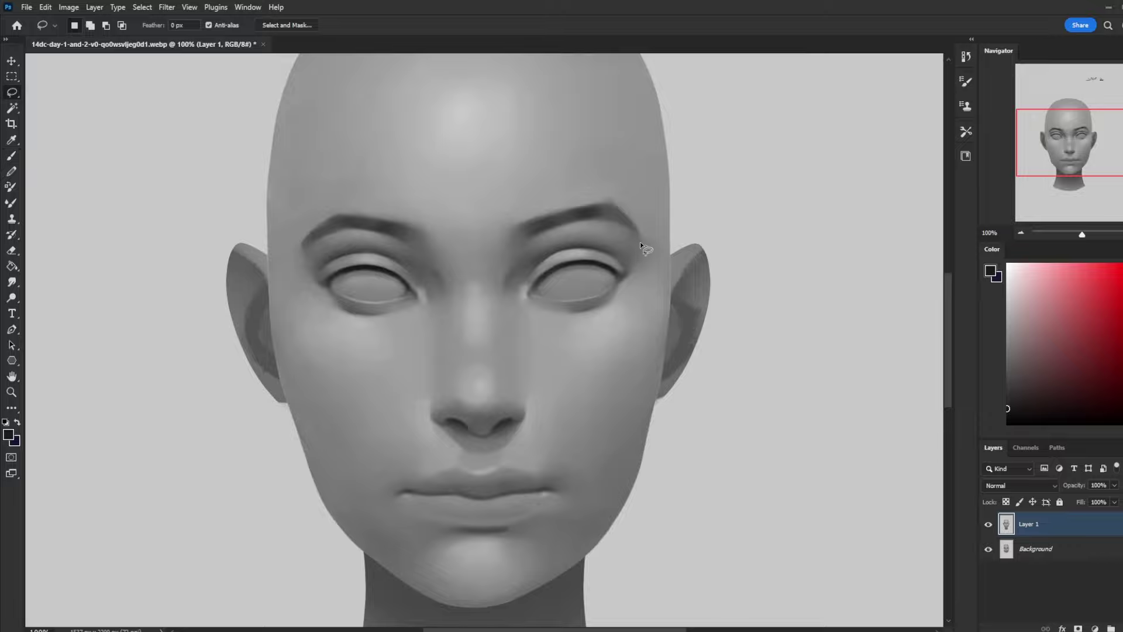
{"action": "mouse_move", "coordinate": [646, 244]}
{"action": "left_mouse_down"}
{"action": "mouse_move", "coordinate": [564, 235]}
{"action": "mouse_move", "coordinate": [528, 257]}
{"action": "mouse_move", "coordinate": [516, 287]}
{"action": "mouse_move", "coordinate": [548, 264]}
{"action": "mouse_move", "coordinate": [642, 244]}
{"action": "left_mouse_up"}
{"action": "mouse_move", "coordinate": [436, 258]}
{"action": "left_mouse_down"}
{"action": "mouse_move", "coordinate": [304, 267]}
{"action": "mouse_move", "coordinate": [364, 261]}
{"action": "mouse_move", "coordinate": [443, 285]}
{"action": "left_mouse_up"}
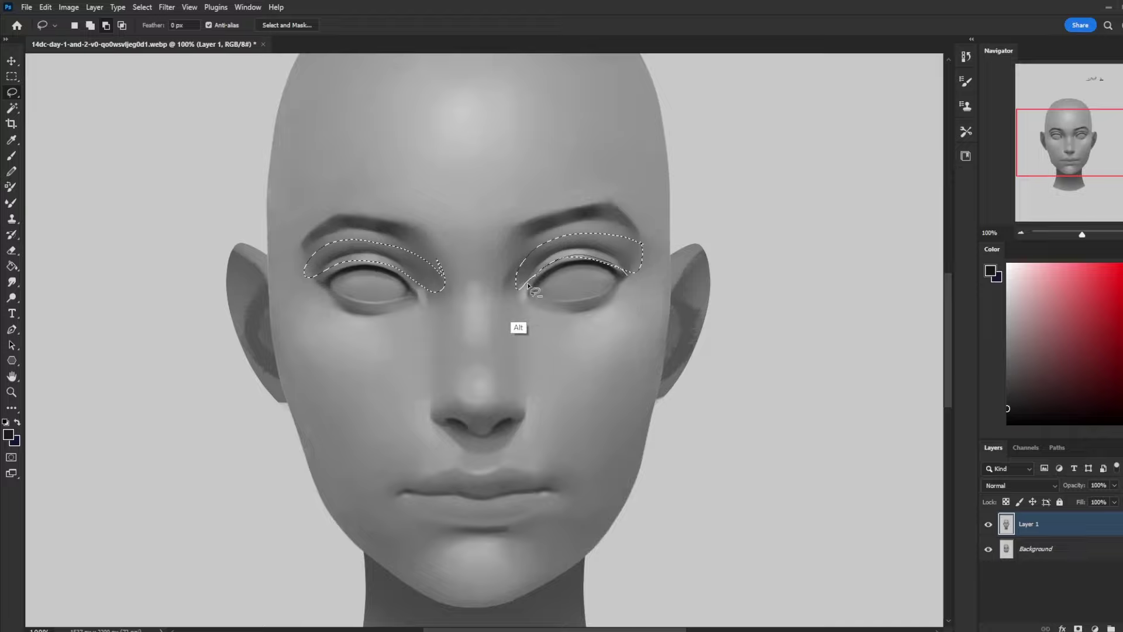
{"action": "key", "text": "ctrl+d"}
{"action": "key", "text": "ctrl+shift+d"}
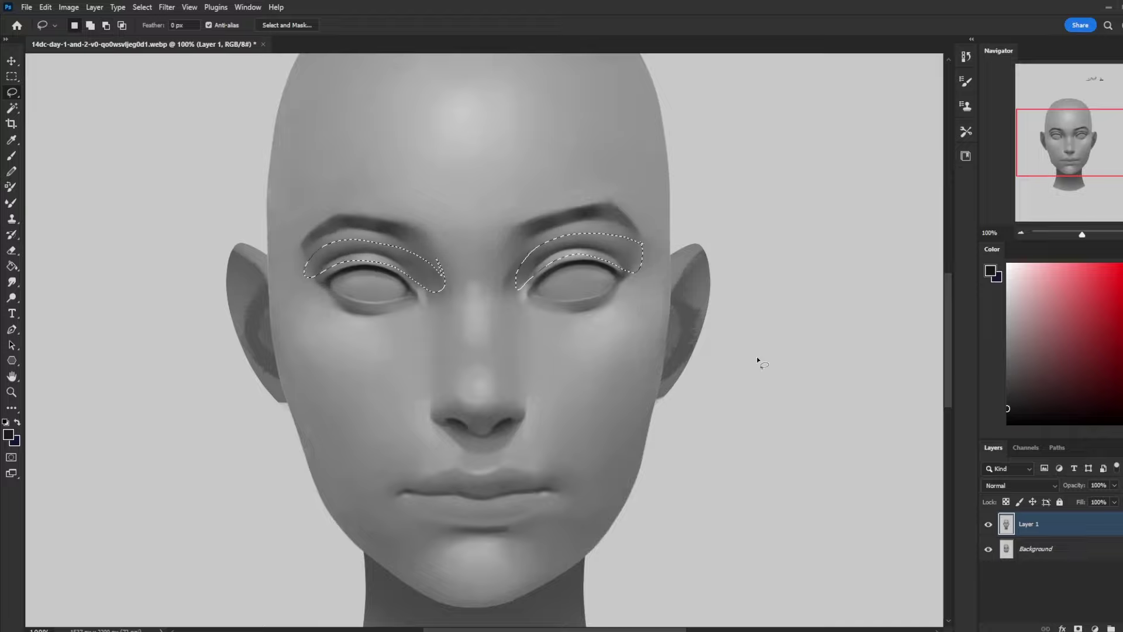
Copy the selected upper eyelids onto a new layer and nudge them down three steps
{"action": "key", "text": "ctrl+j"}
{"action": "key", "text": "v"}
{"action": "key", "text": "Down"}
{"action": "key", "text": "Down"}
{"action": "key", "text": "Down"}
{"action": "key", "text": "Down"}
{"action": "key", "text": "Down"}
{"action": "key", "text": "Down"}
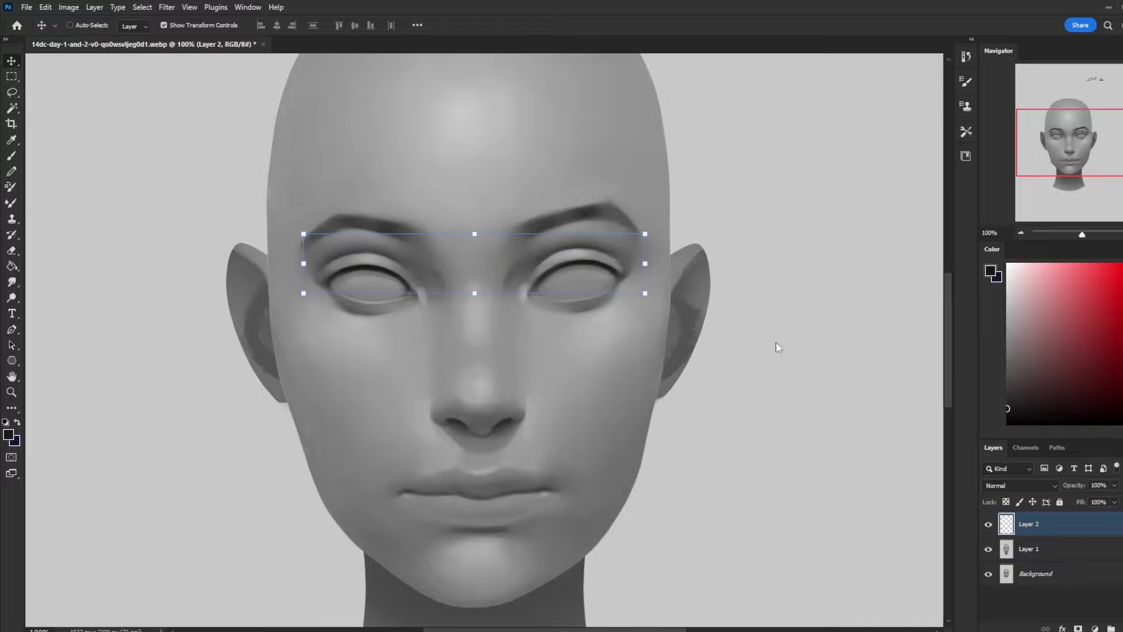
Erase the hard edges of the copied eyelids and merge the copy down into Layer 1
{"action": "key", "text": "e"}
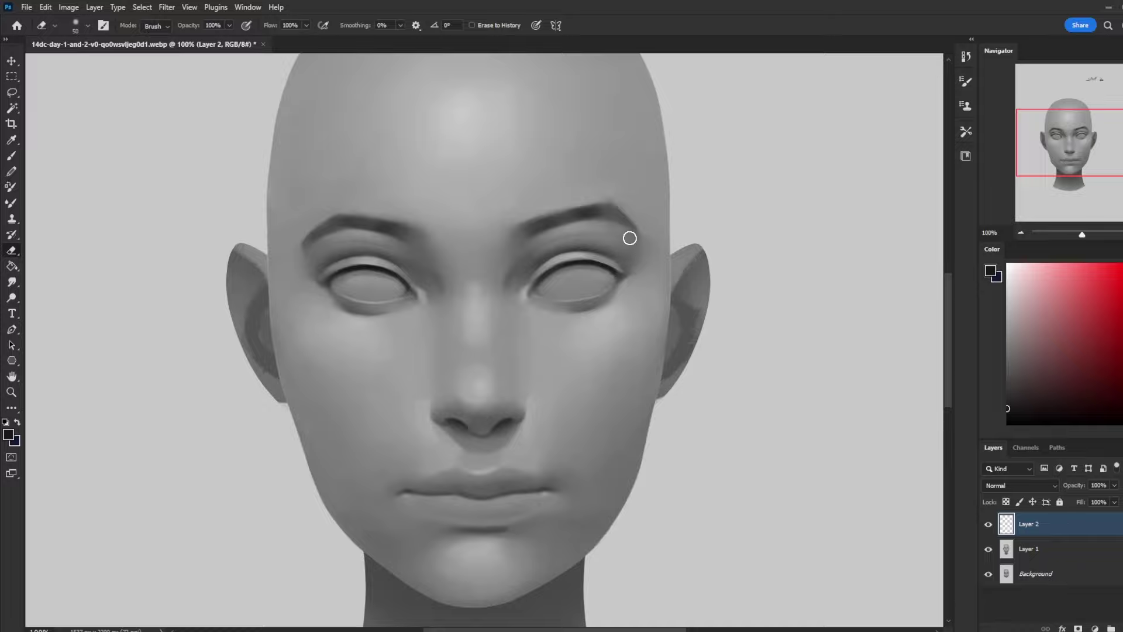
{"action": "left_click_drag", "start_coordinate": [422, 265], "coordinate": [321, 246]}
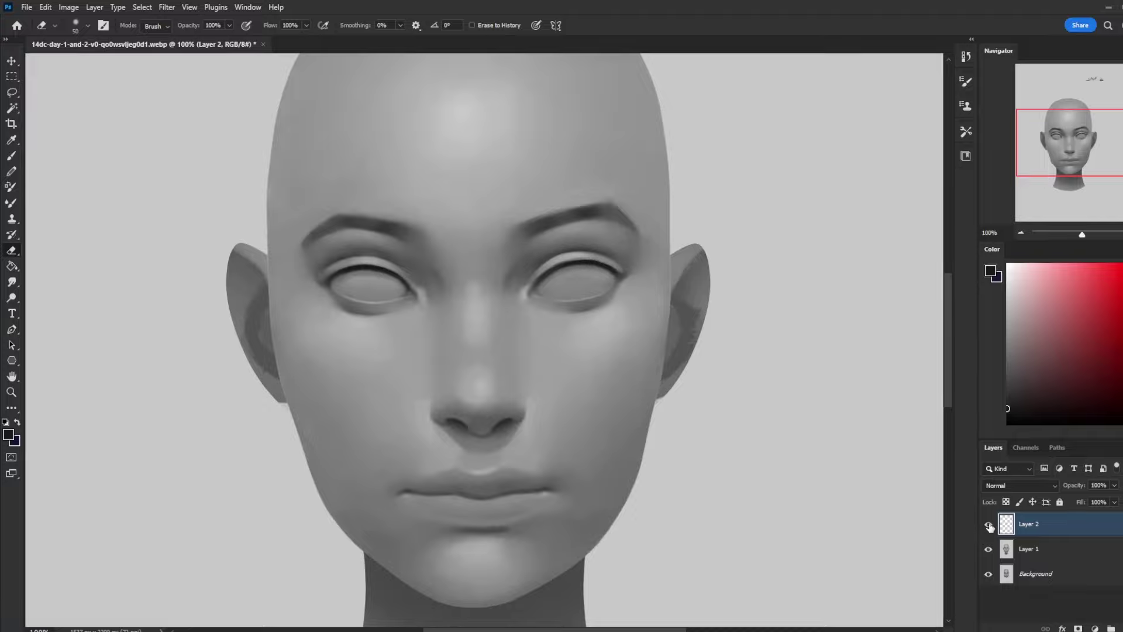
{"action": "right_click", "coordinate": [1053, 529]}
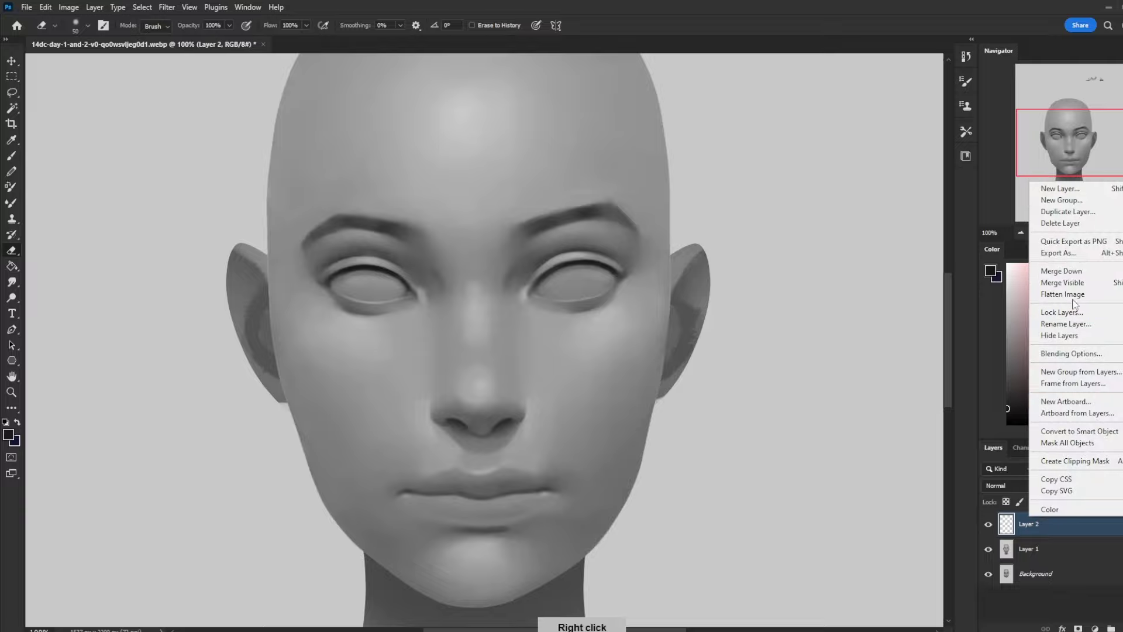
{"action": "left_click", "coordinate": [1061, 271]}
Compare the lowered eyelids with the original eyes by switching Layer 1 off and on repeatedly
{"action": "left_click", "coordinate": [988, 525]}
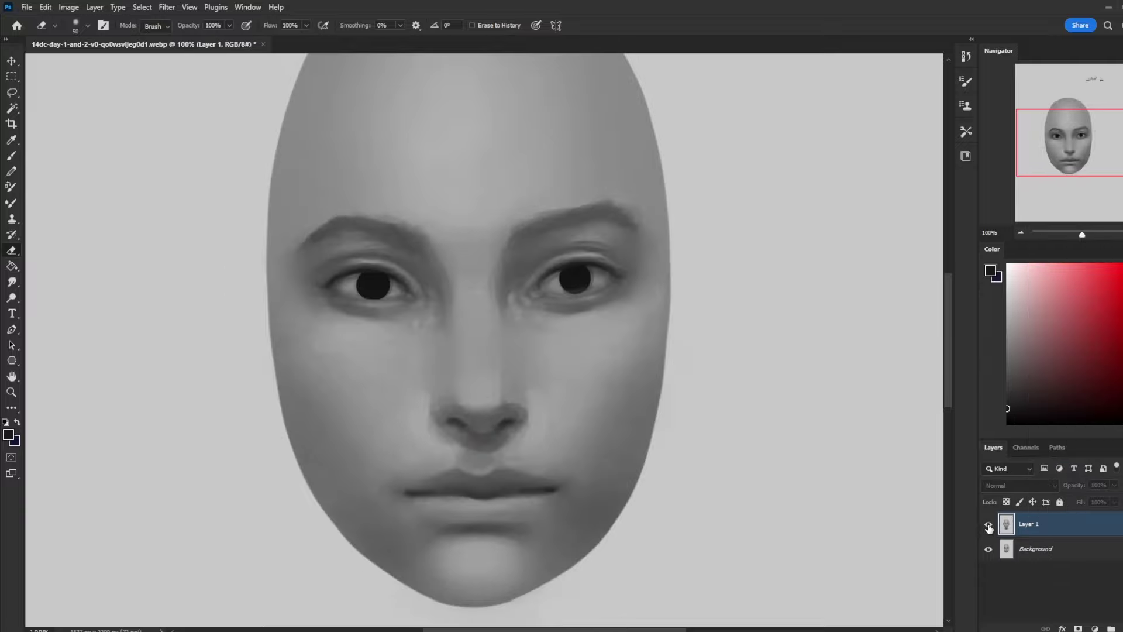
{"action": "left_click", "coordinate": [988, 525]}
{"action": "left_click", "coordinate": [988, 526]}
{"action": "left_click", "coordinate": [990, 527]}
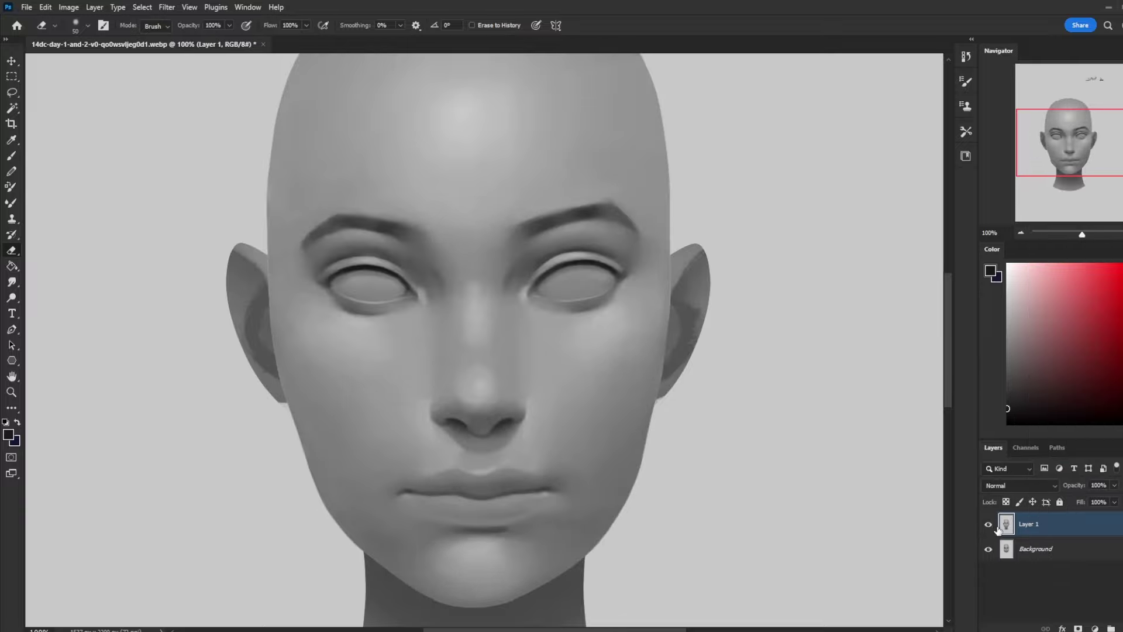
{"action": "left_click", "coordinate": [987, 526]}
{"action": "left_click", "coordinate": [988, 526]}
{"action": "left_click", "coordinate": [988, 526]}
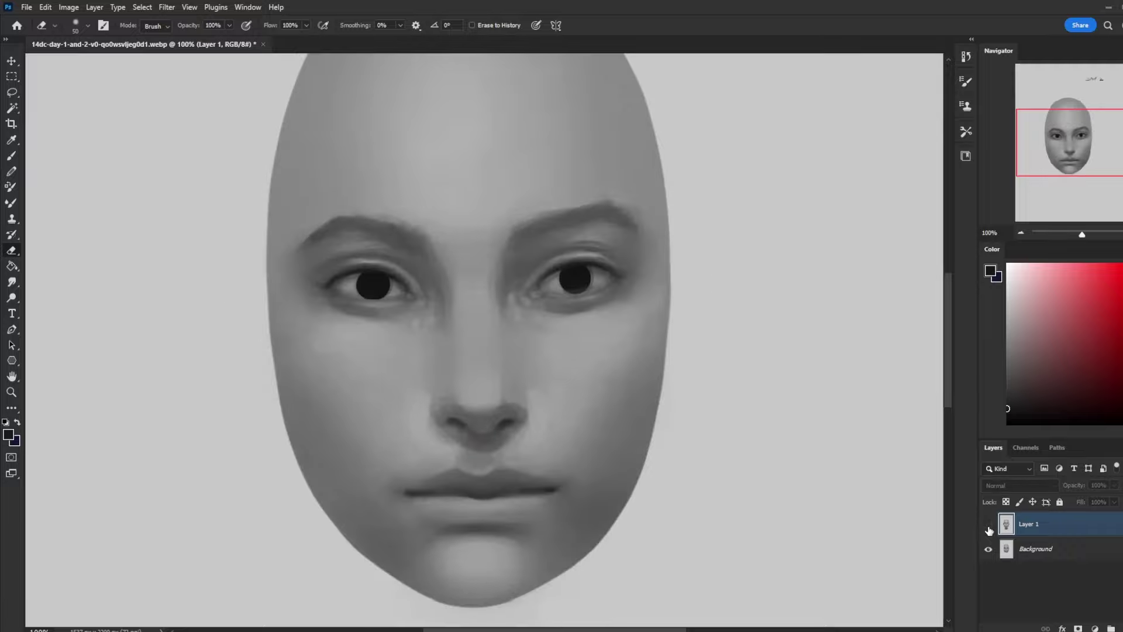
{"action": "left_click", "coordinate": [989, 527]}
Swap the brush to the light colour and compare the whole repainted head with the original face through Layer 1's visibility
{"action": "key", "text": "b"}
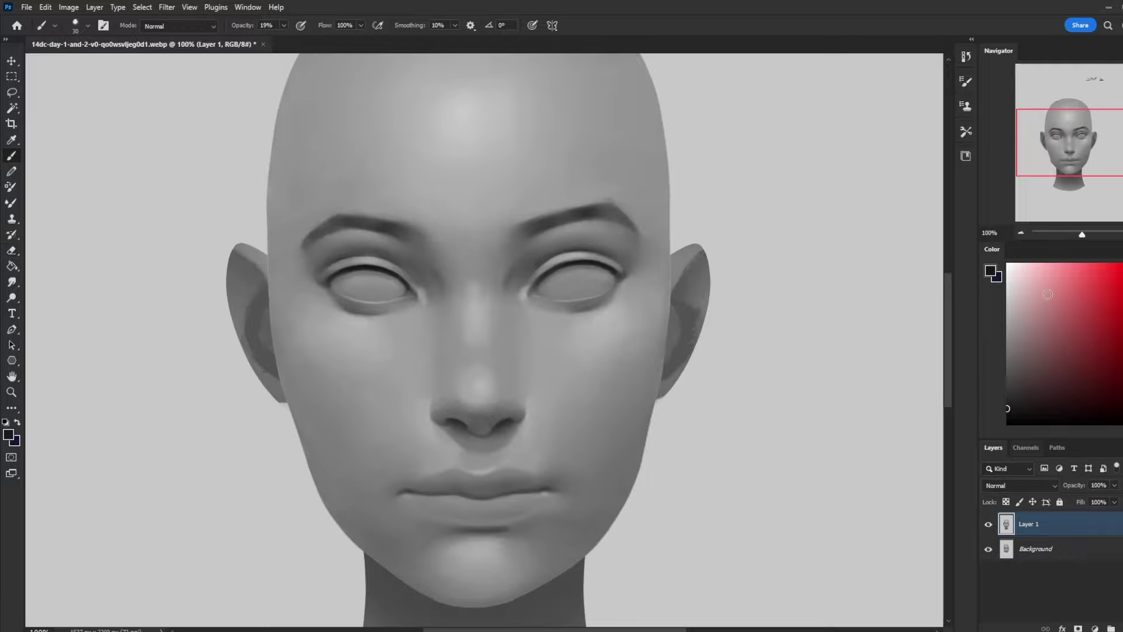
{"action": "key", "text": "x"}
{"action": "key", "text": "ctrl+minus"}
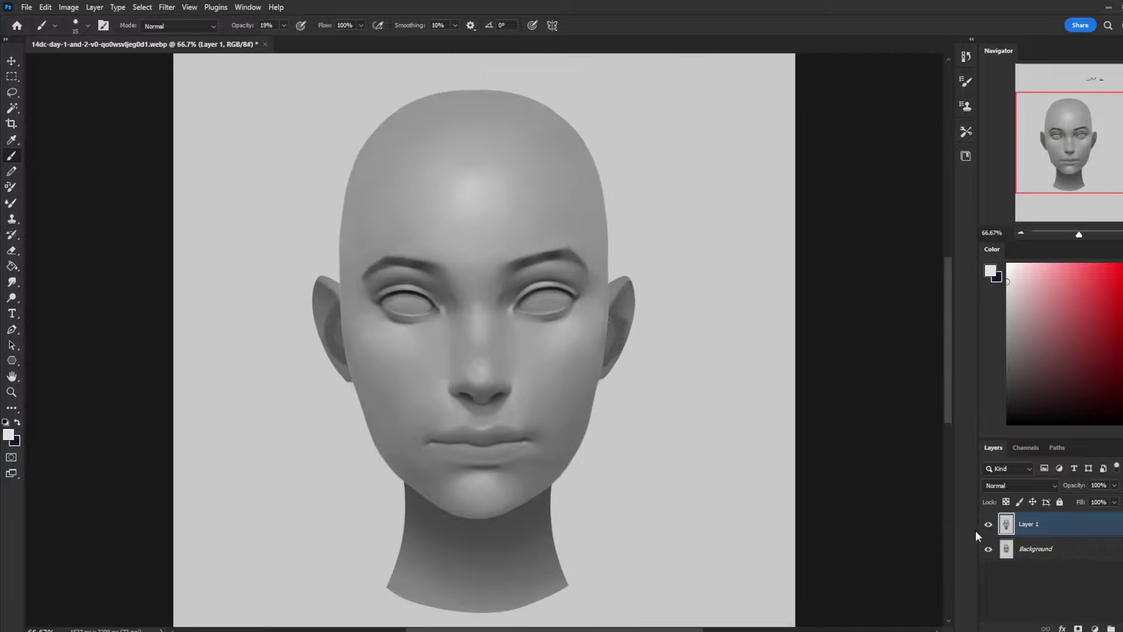
{"action": "left_click", "coordinate": [988, 524]}
{"action": "left_click", "coordinate": [989, 525]}
{"action": "left_click", "coordinate": [988, 525]}
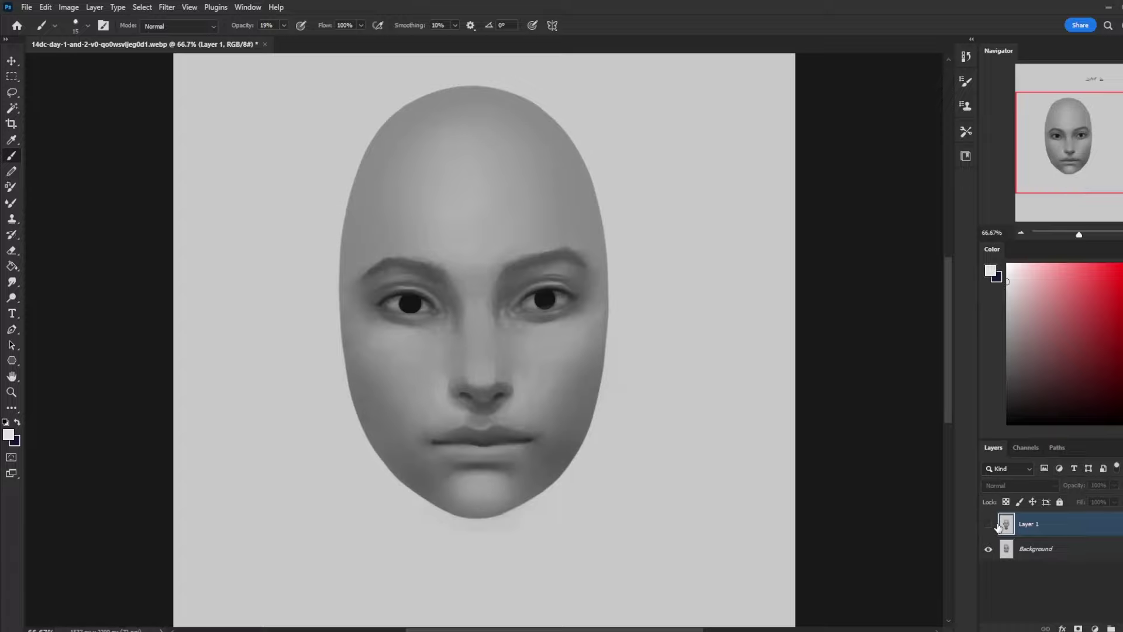
{"action": "left_click", "coordinate": [988, 524]}
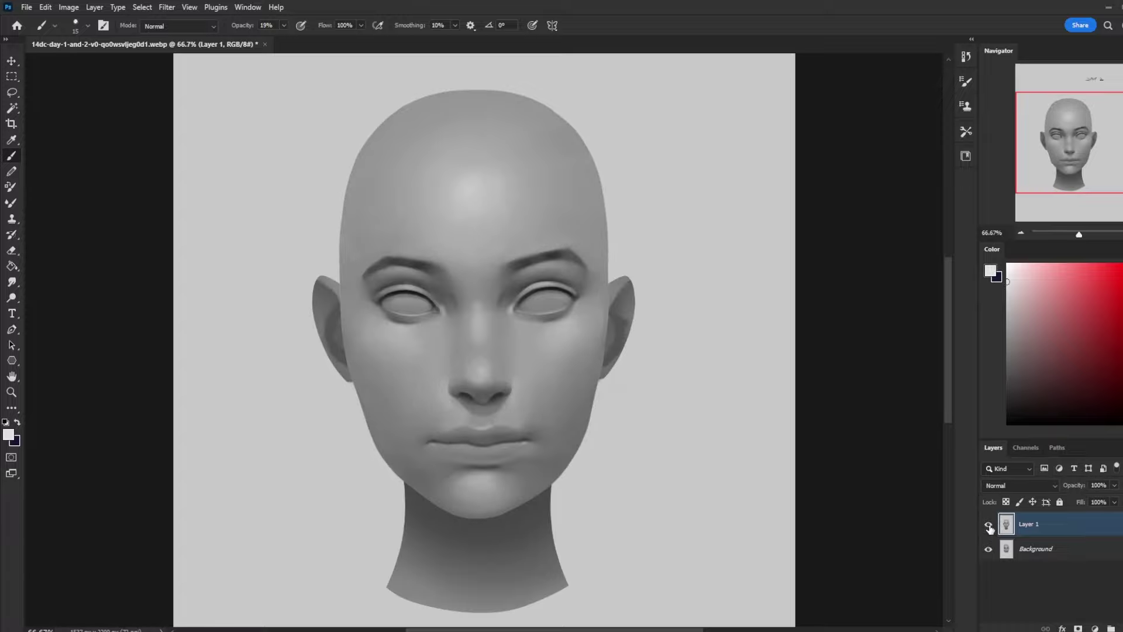
Examine the mouth, chin and jaw against the original, both close up and at full-head view, by toggling Layer 1
{"action": "key", "text": "ctrl+plus"}
{"action": "left_click", "coordinate": [988, 525]}
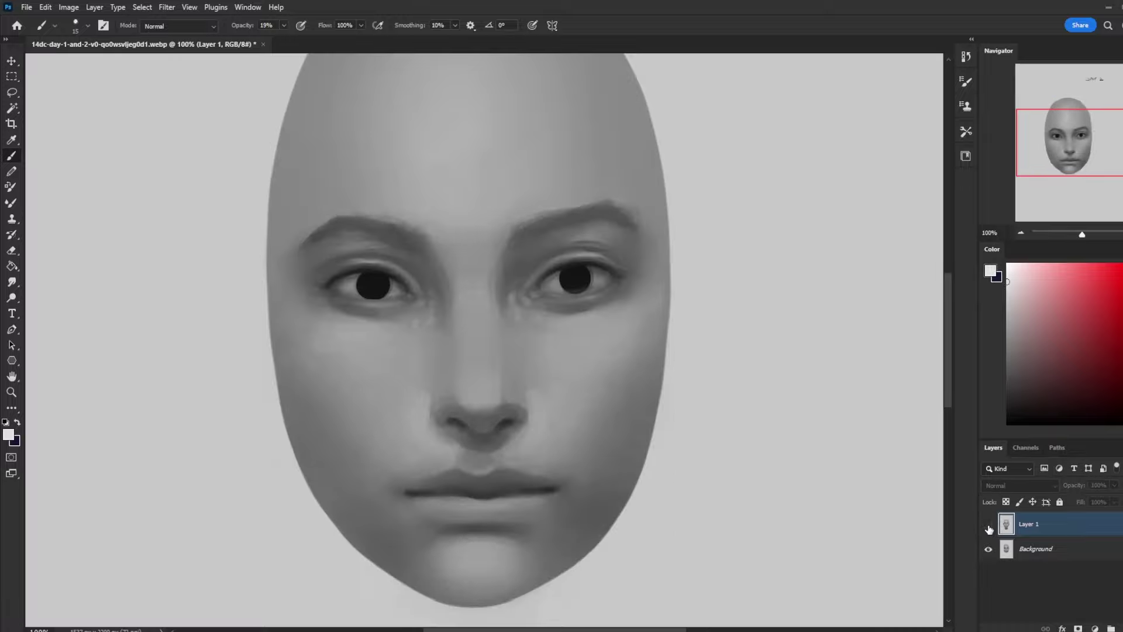
{"action": "left_click", "coordinate": [988, 525]}
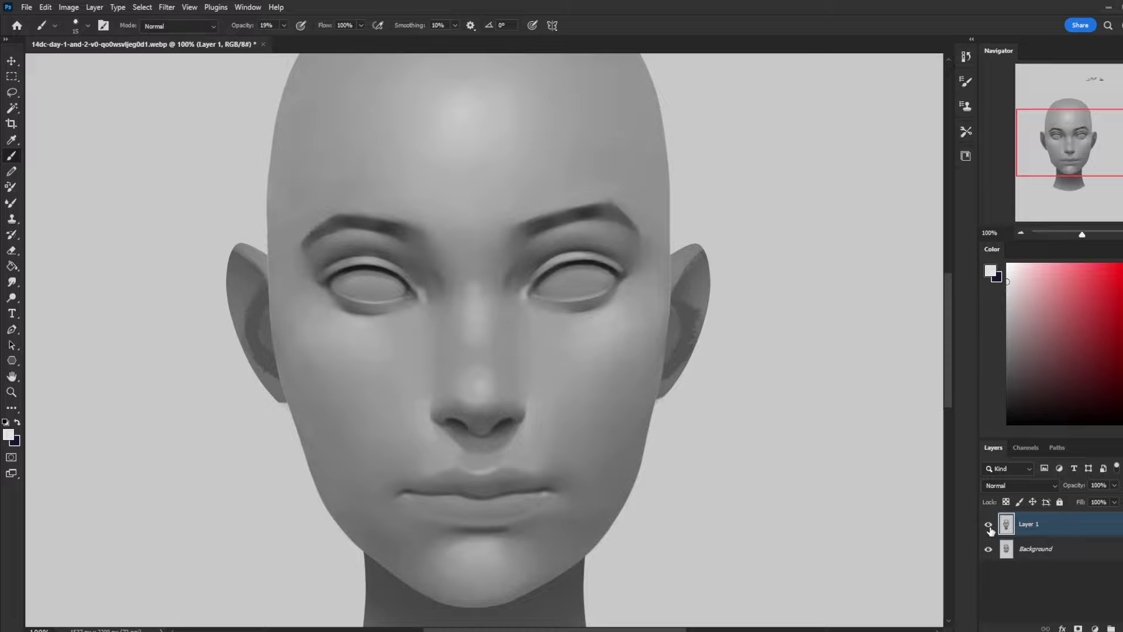
{"action": "left_click", "coordinate": [988, 525]}
{"action": "key", "text": "ctrl+minus"}
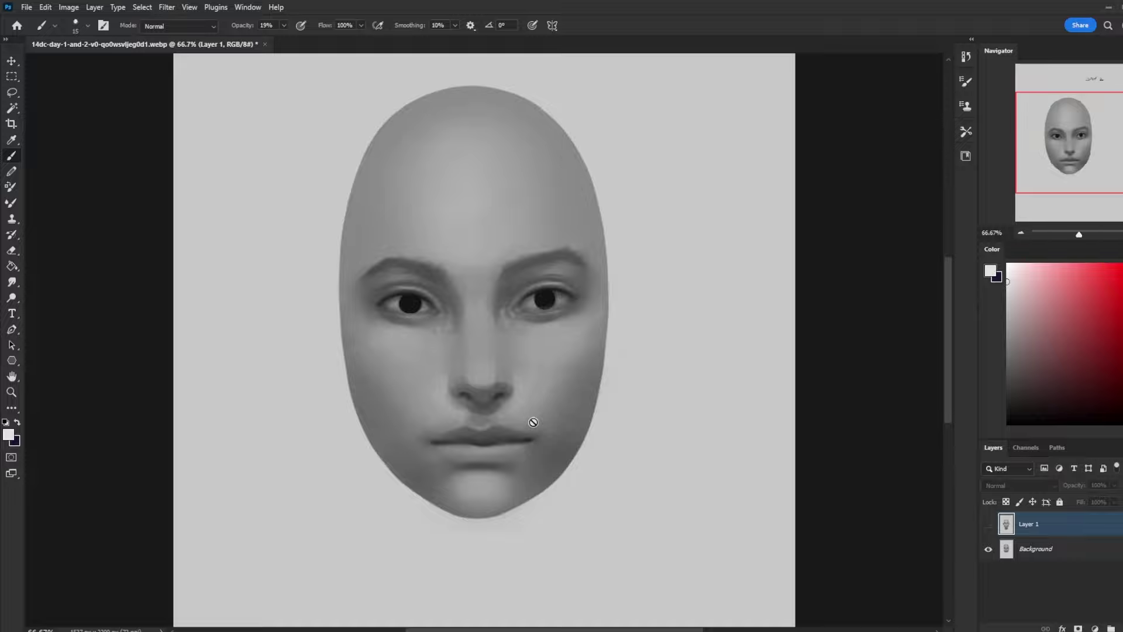
{"action": "left_click", "coordinate": [989, 526]}
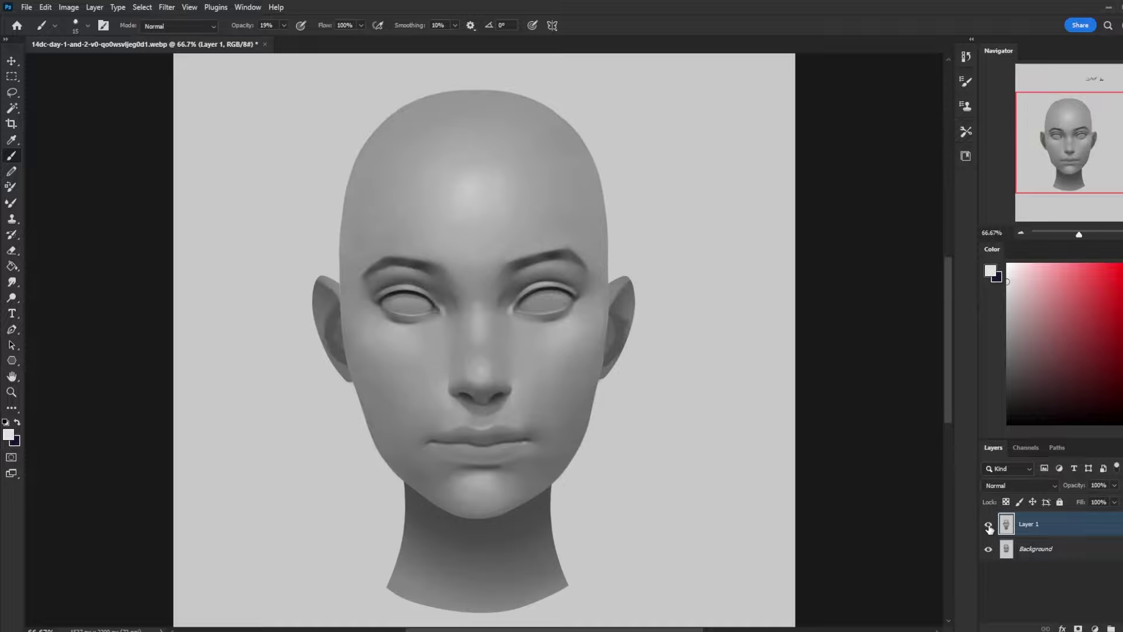
{"action": "left_click", "coordinate": [988, 526]}
{"action": "left_click", "coordinate": [989, 526]}
Touch up the chin and lower jaw shading on Layer 1 with the 19% opacity brush and switch to Smudge at 6% strength
{"action": "left_click", "coordinate": [535, 474], "text": "alt"}
{"action": "key", "text": "bracketright"}
{"action": "left_click", "coordinate": [486, 486], "text": "alt"}
{"action": "left_click", "coordinate": [12, 281]}
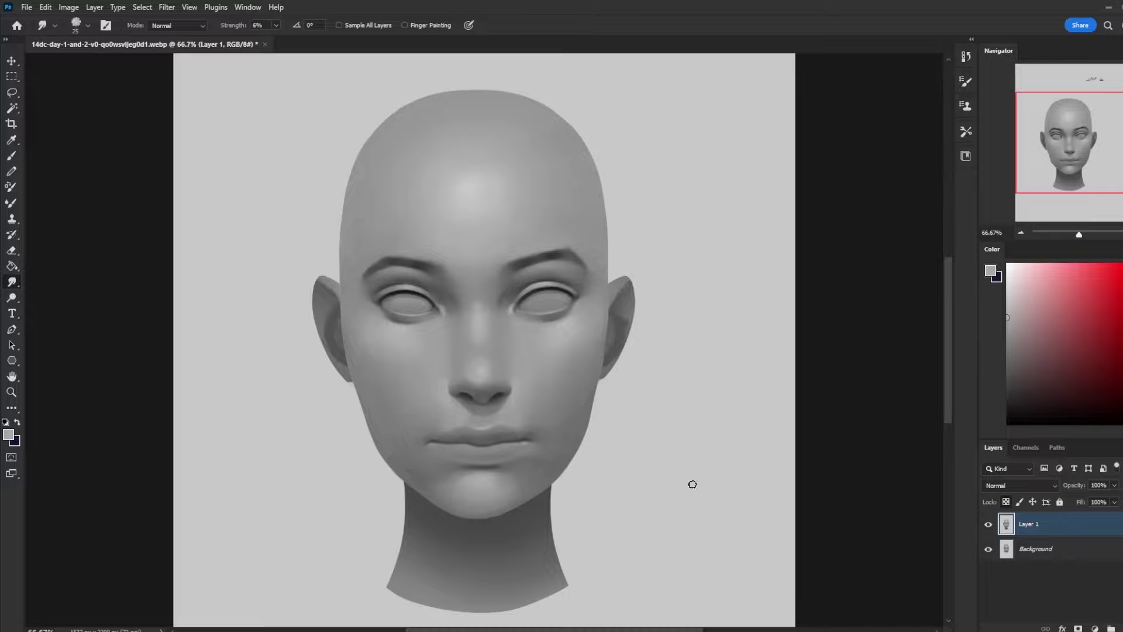
Check the retouched chin and jaw against the original face by hiding and showing Layer 1 several times
{"action": "left_click", "coordinate": [989, 524]}
{"action": "left_click", "coordinate": [990, 525]}
{"action": "left_click", "coordinate": [991, 528]}
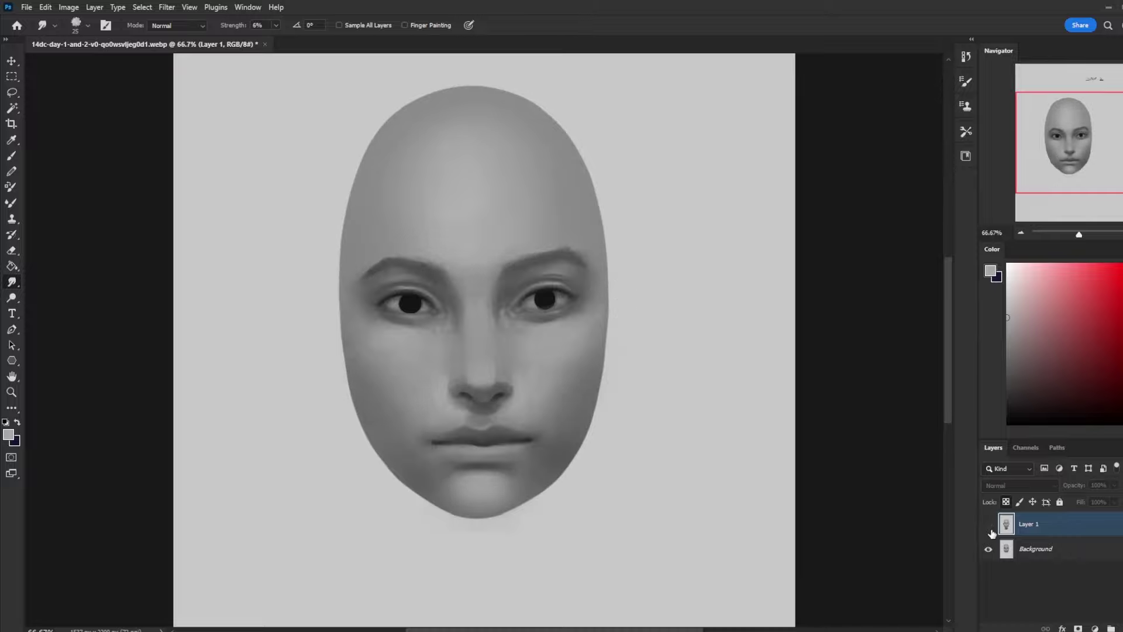
{"action": "left_click", "coordinate": [991, 529]}
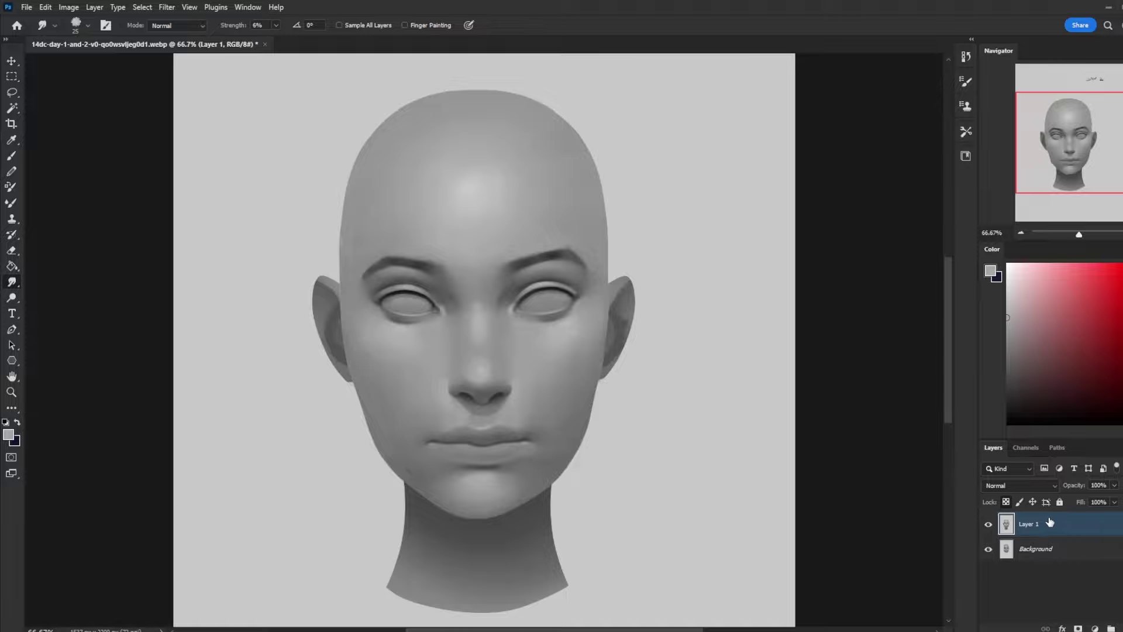
{"action": "left_click", "coordinate": [989, 525]}
{"action": "left_click", "coordinate": [989, 527]}
Return to the Brush and compare the complete head and neck with the original on the full canvas by toggling Layer 1
{"action": "key", "text": "b"}
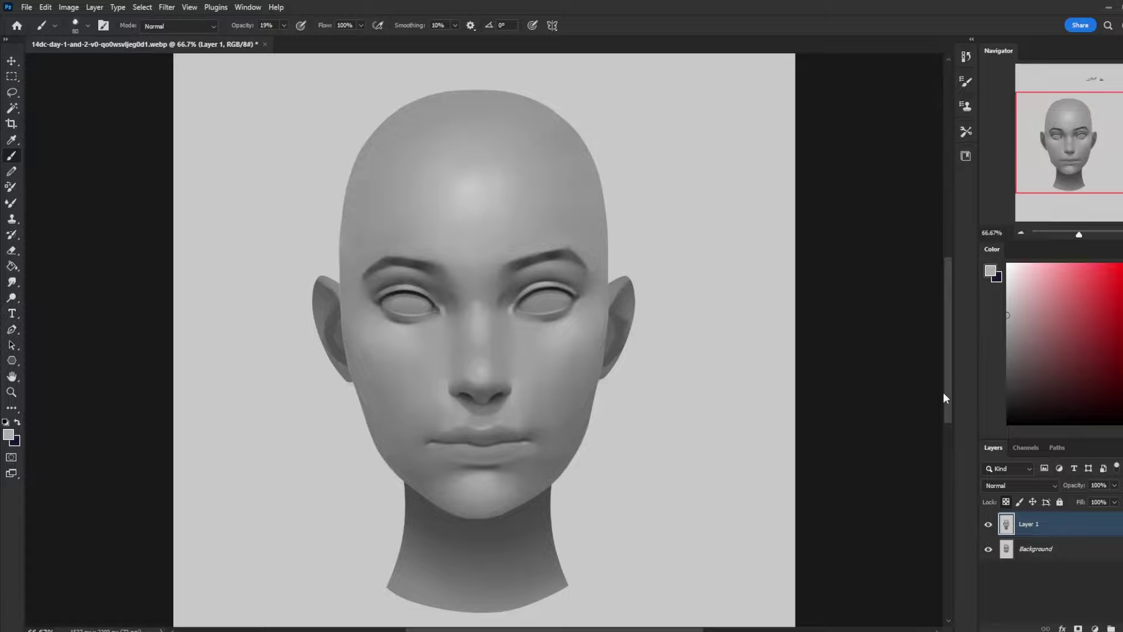
{"action": "key", "text": "ctrl+minus"}
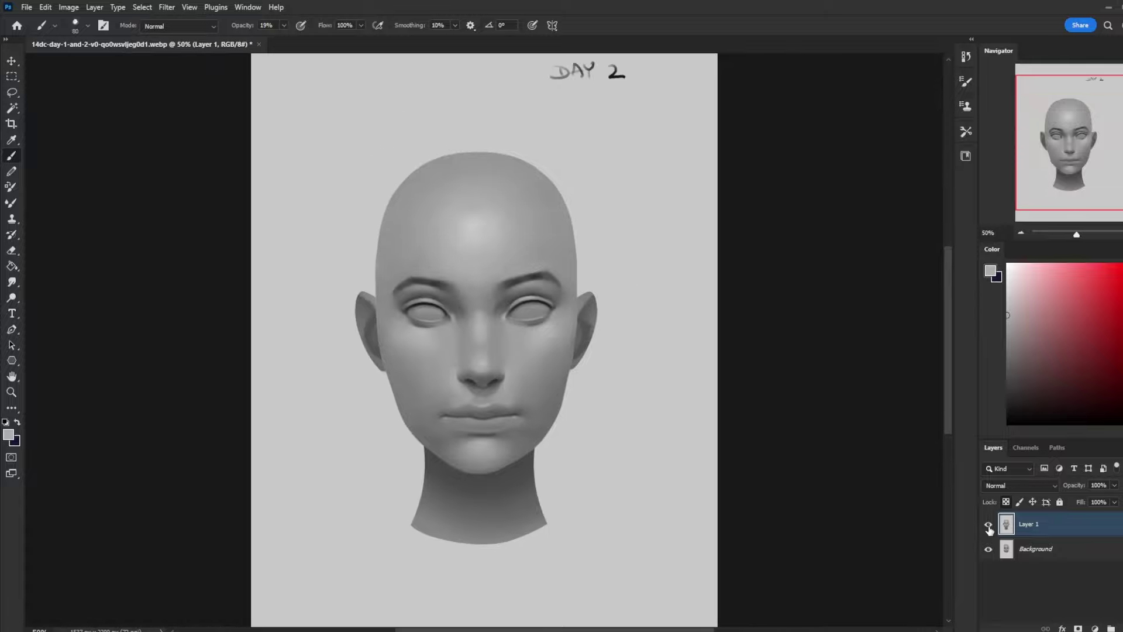
{"action": "left_click", "coordinate": [989, 527]}
{"action": "left_click", "coordinate": [988, 527]}
{"action": "left_click", "coordinate": [988, 526]}
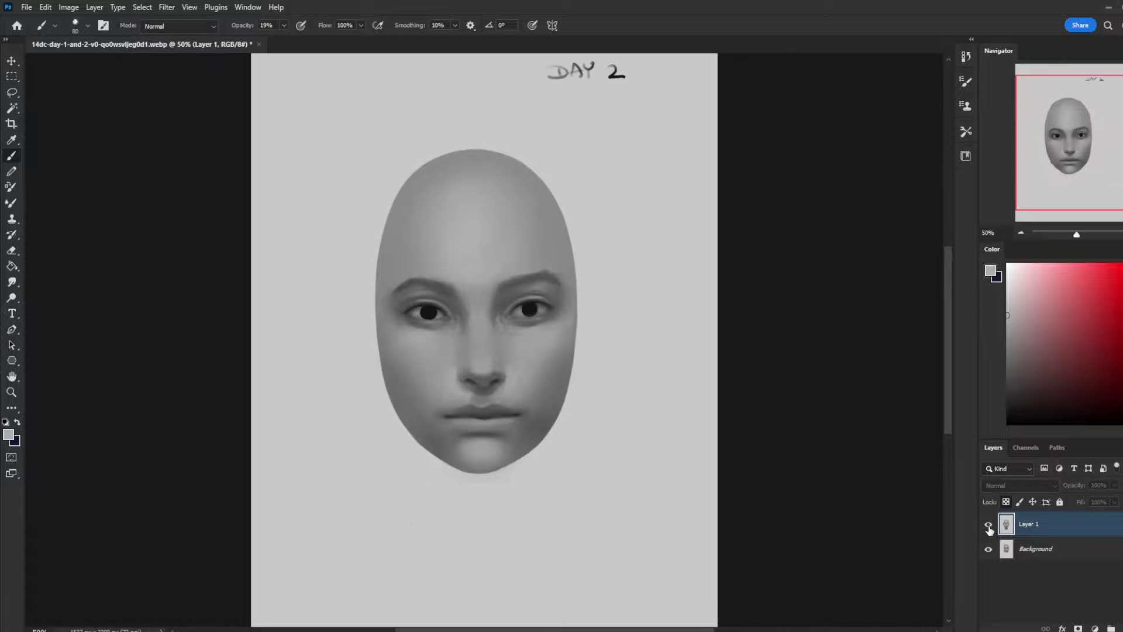
{"action": "left_click", "coordinate": [988, 526]}
{"action": "left_click", "coordinate": [989, 526]}
Hide Layer 1, add a new layer above it, and set up a black hard round brush at 60 px
{"action": "left_click", "coordinate": [989, 526]}
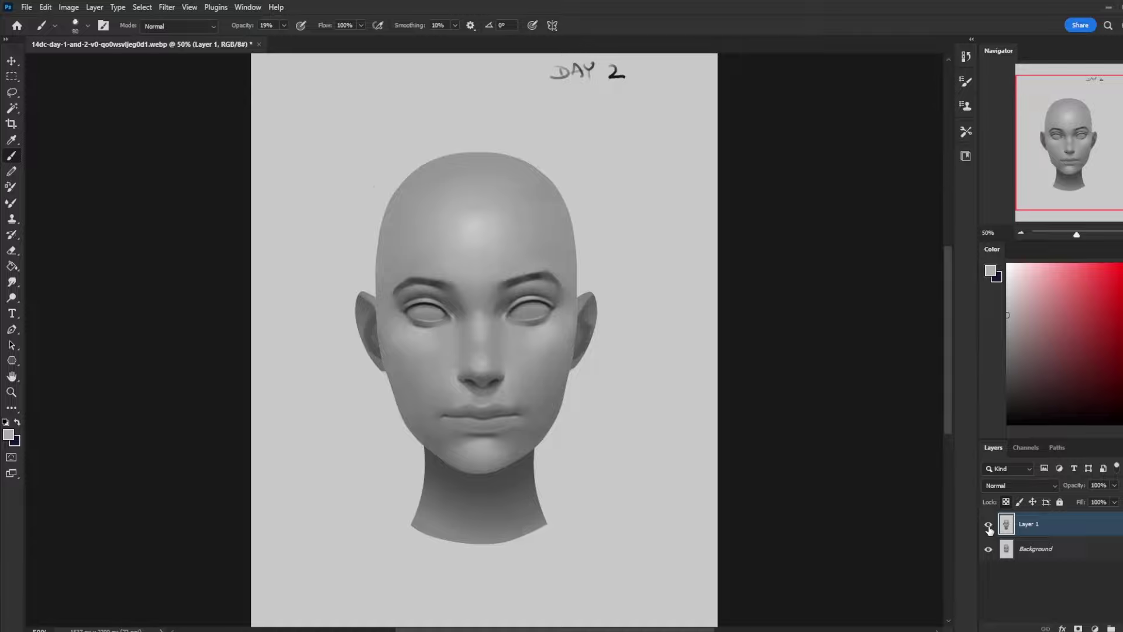
{"action": "key", "text": "ctrl+plus"}
{"action": "left_click", "coordinate": [988, 527]}
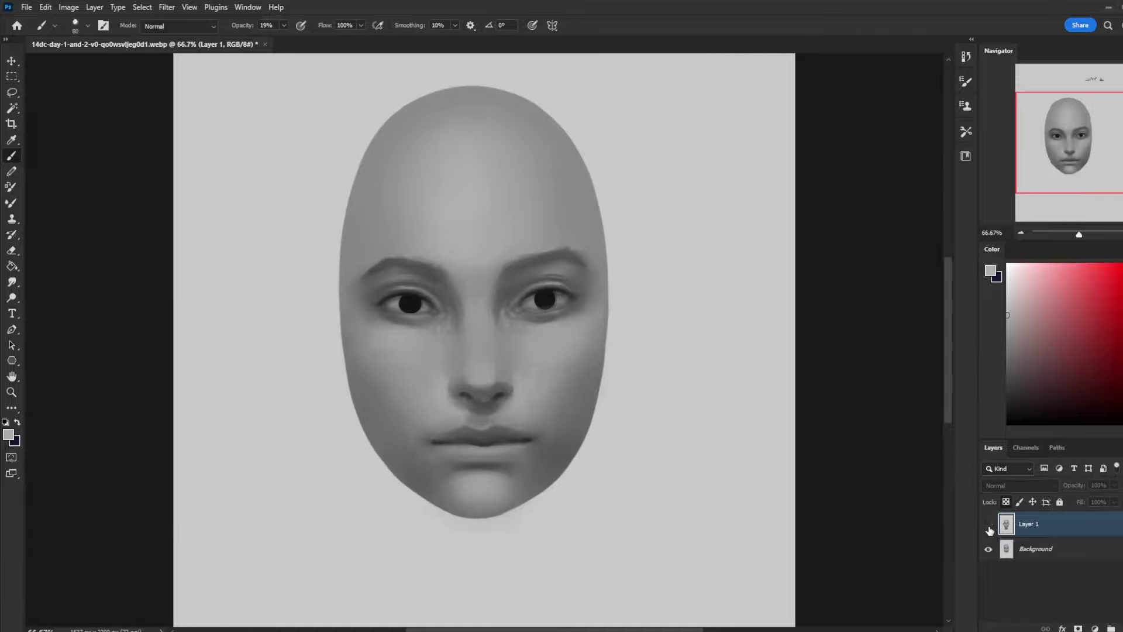
{"action": "left_click", "coordinate": [1120, 627]}
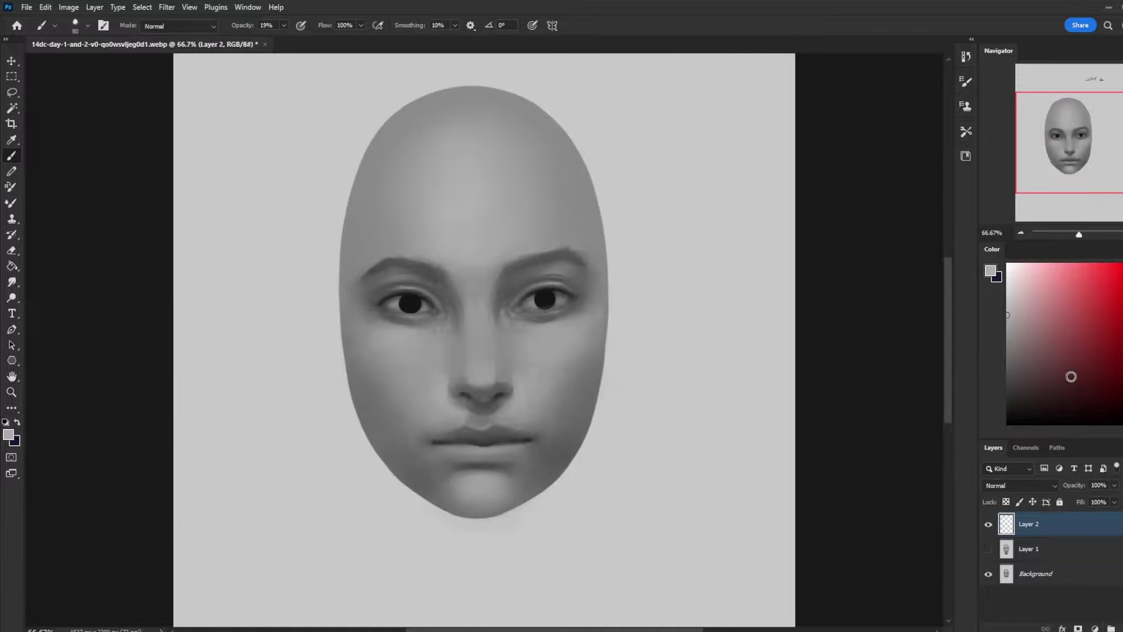
{"action": "key", "text": "d"}
{"action": "right_click", "coordinate": [593, 333]}
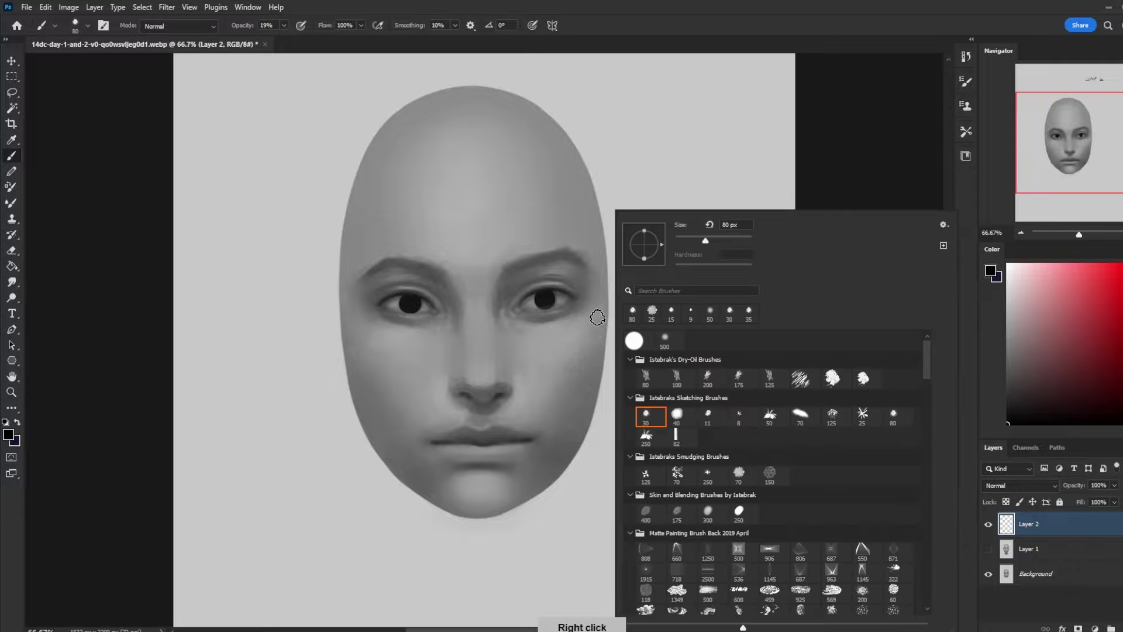
{"action": "double_click", "coordinate": [632, 340]}
{"action": "key", "text": "bracketleft"}
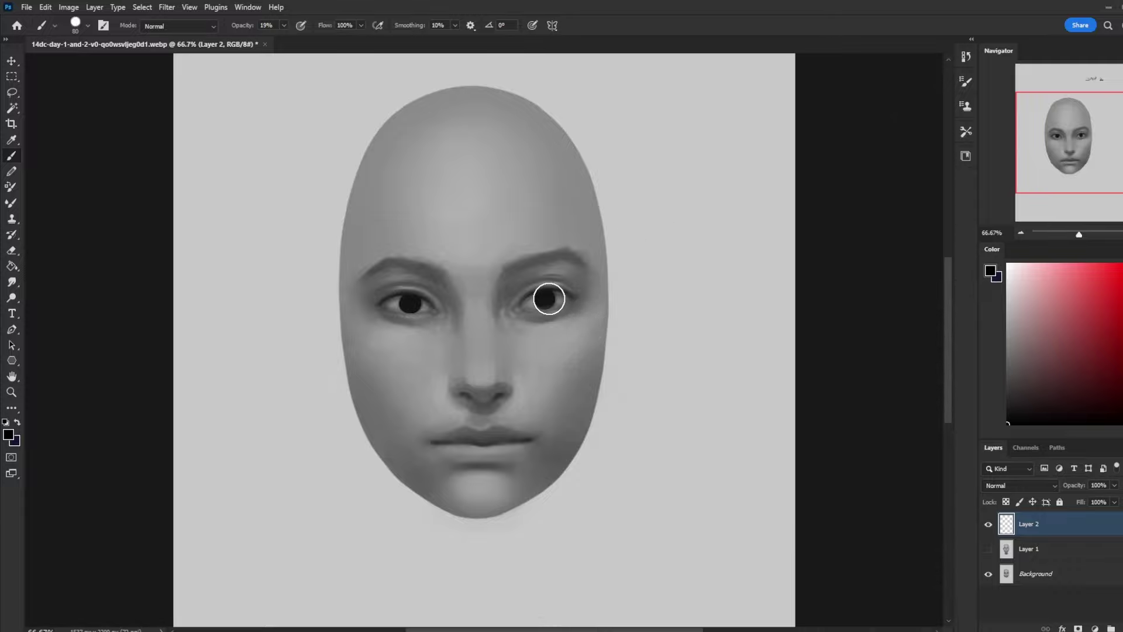
{"action": "key", "text": "bracketleft"}
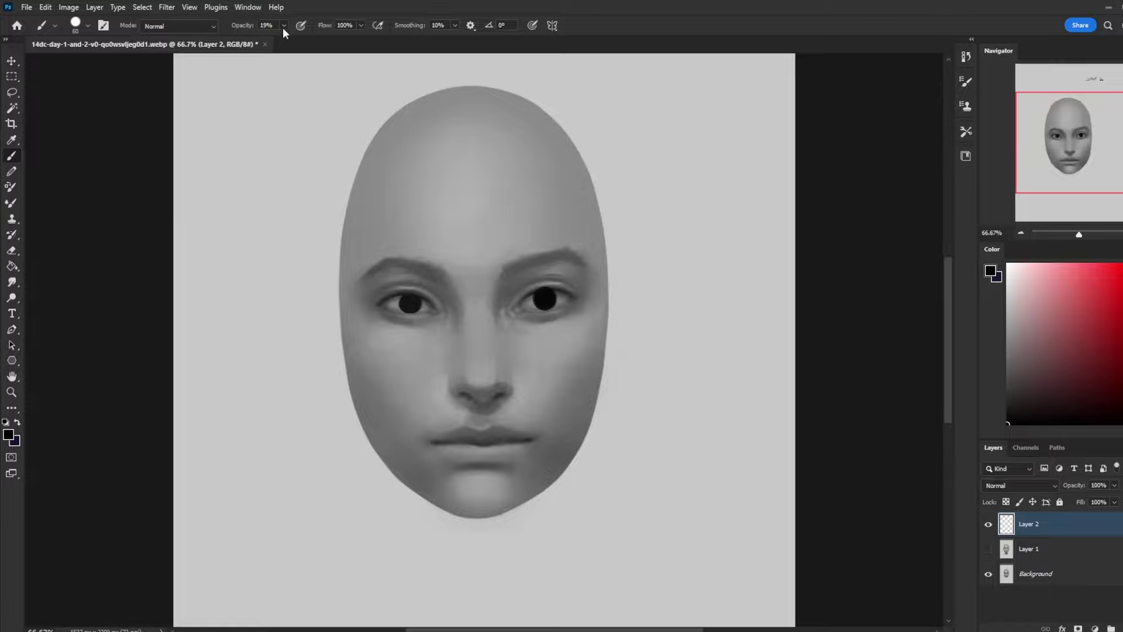
Set the brush opacity to 100%, dab black irises over both original eyes on Layer 2, and show and select Layer 1
{"action": "left_click_drag", "start_coordinate": [284, 25], "coordinate": [355, 53]}
{"action": "key", "text": "ctrl+z"}
{"action": "left_click", "coordinate": [544, 301]}
{"action": "left_click", "coordinate": [411, 303]}
{"action": "left_click", "coordinate": [988, 548]}
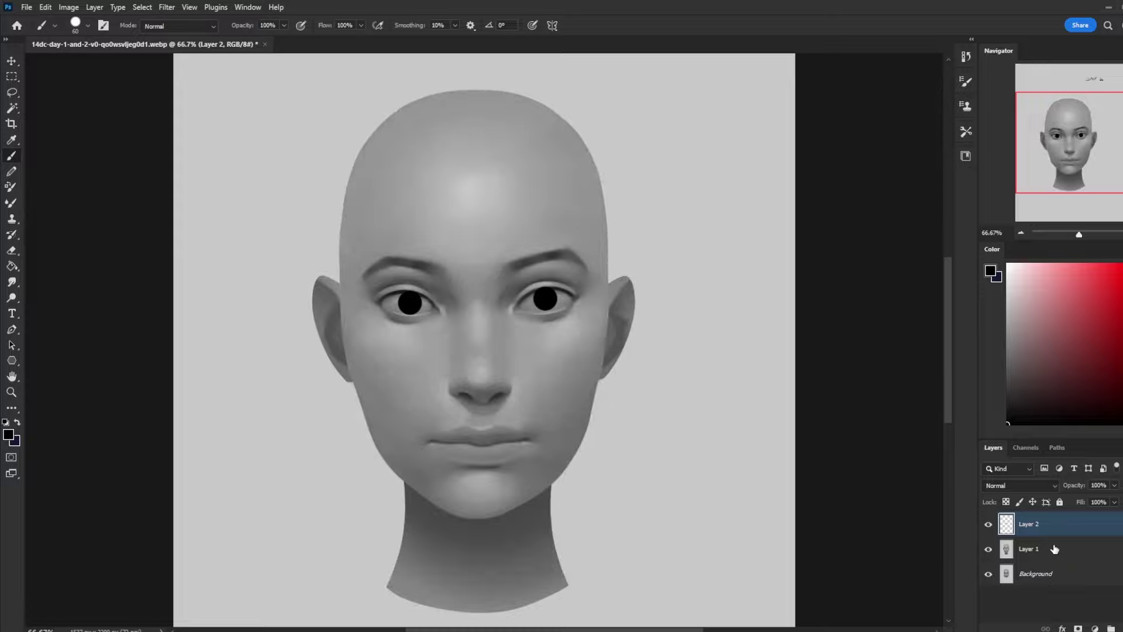
{"action": "left_click", "coordinate": [1056, 550]}
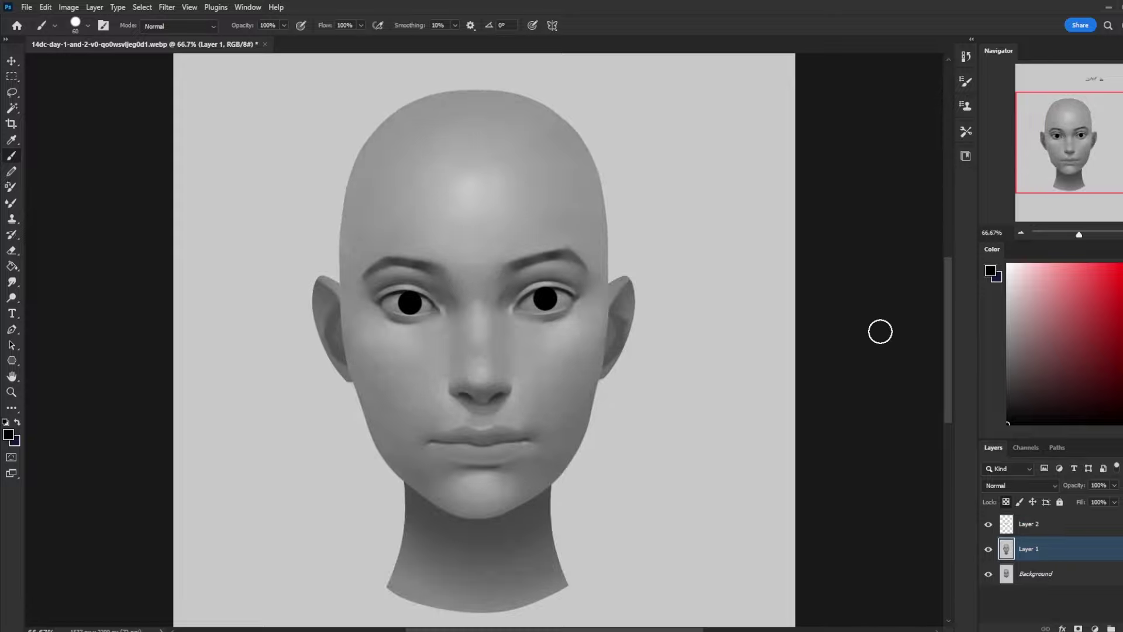
Lasso the left eye's iris, make Layer 2 the active layer, and nudge the iris slightly upward
{"action": "key", "text": "l"}
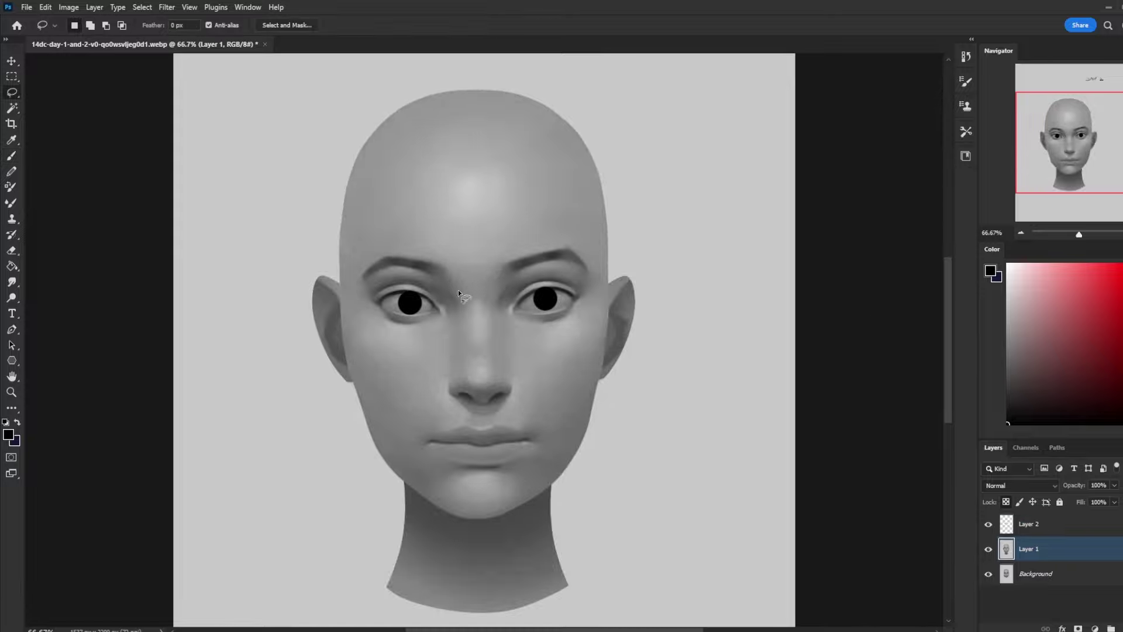
{"action": "left_click_drag", "start_coordinate": [372, 335], "coordinate": [439, 288]}
{"action": "key", "text": "v"}
{"action": "left_click", "coordinate": [1068, 526]}
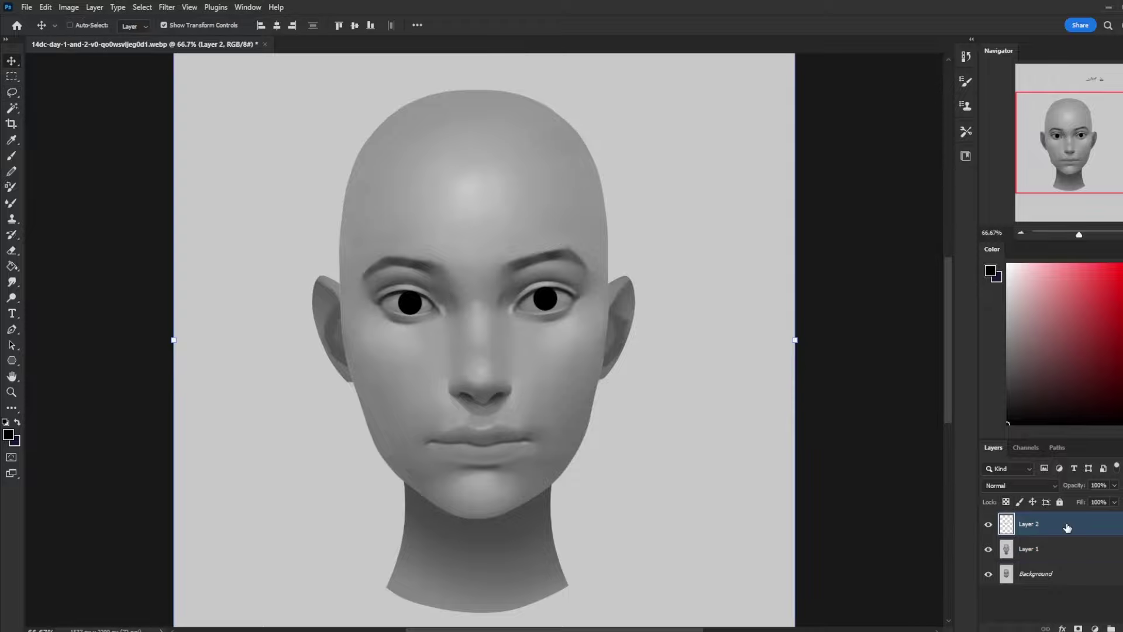
{"action": "key", "text": "l"}
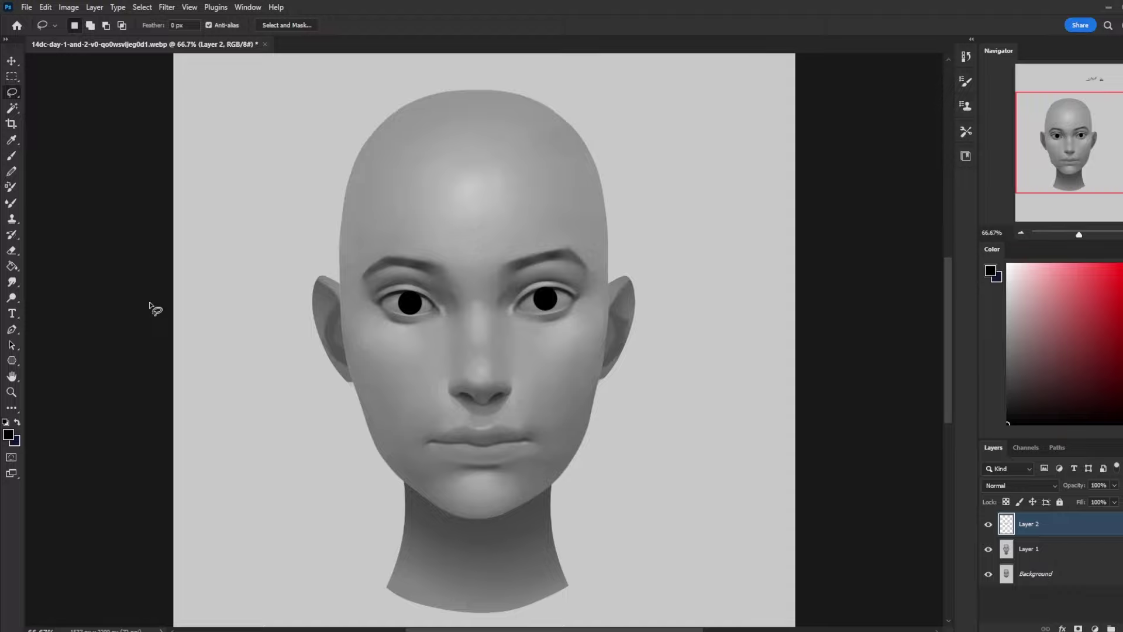
{"action": "key", "text": "v"}
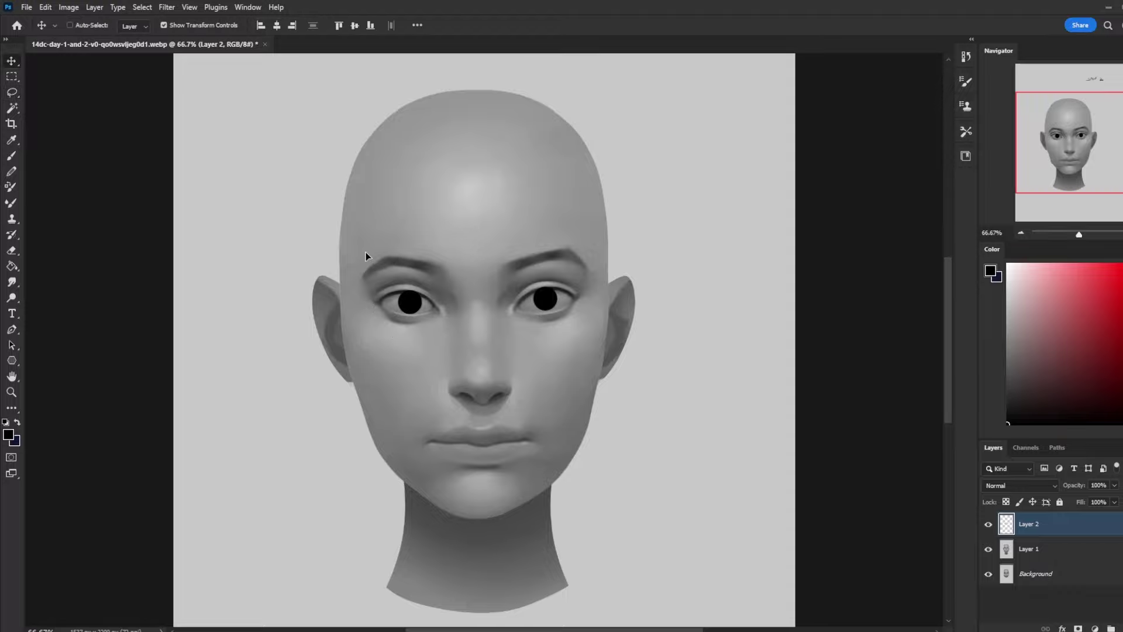
{"action": "key", "text": "Up"}
Lasso the right eye's iris on Layer 2, nudge it slightly down and to the left, and deselect it
{"action": "key", "text": "l"}
{"action": "mouse_move", "coordinate": [547, 262]}
{"action": "left_mouse_down"}
{"action": "mouse_move", "coordinate": [537, 325]}
{"action": "mouse_move", "coordinate": [541, 257]}
{"action": "left_mouse_up"}
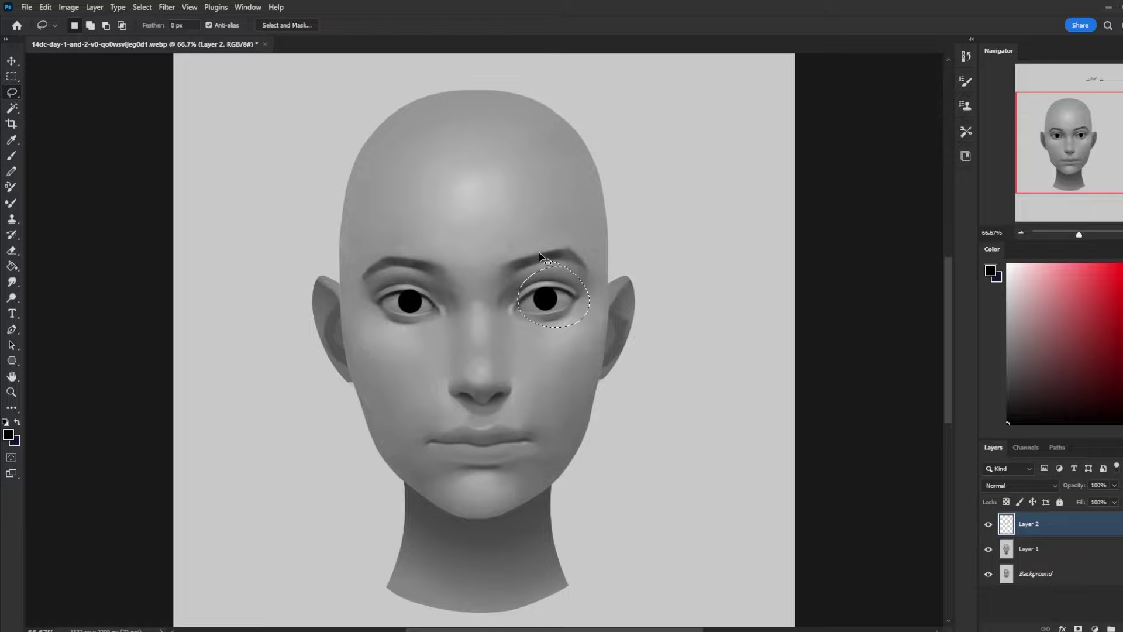
{"action": "key", "text": "ctrl+h"}
{"action": "key", "text": "v"}
{"action": "key", "text": "Down"}
{"action": "key", "text": "Left"}
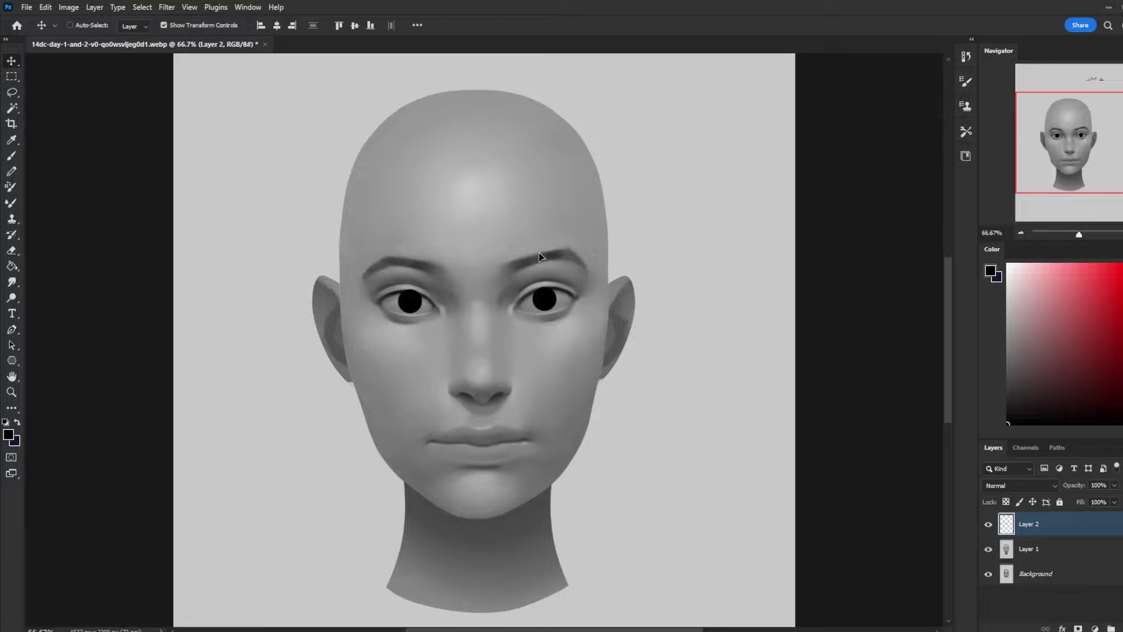
{"action": "key", "text": "e"}
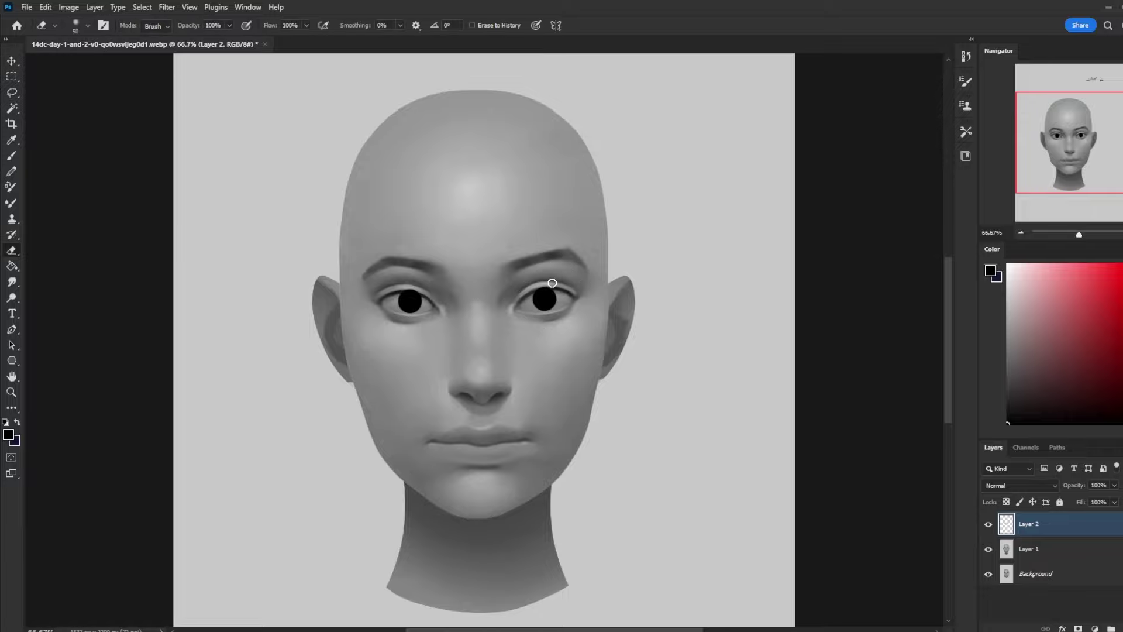
{"action": "key", "text": "m"}
{"action": "right_click", "coordinate": [569, 311]}
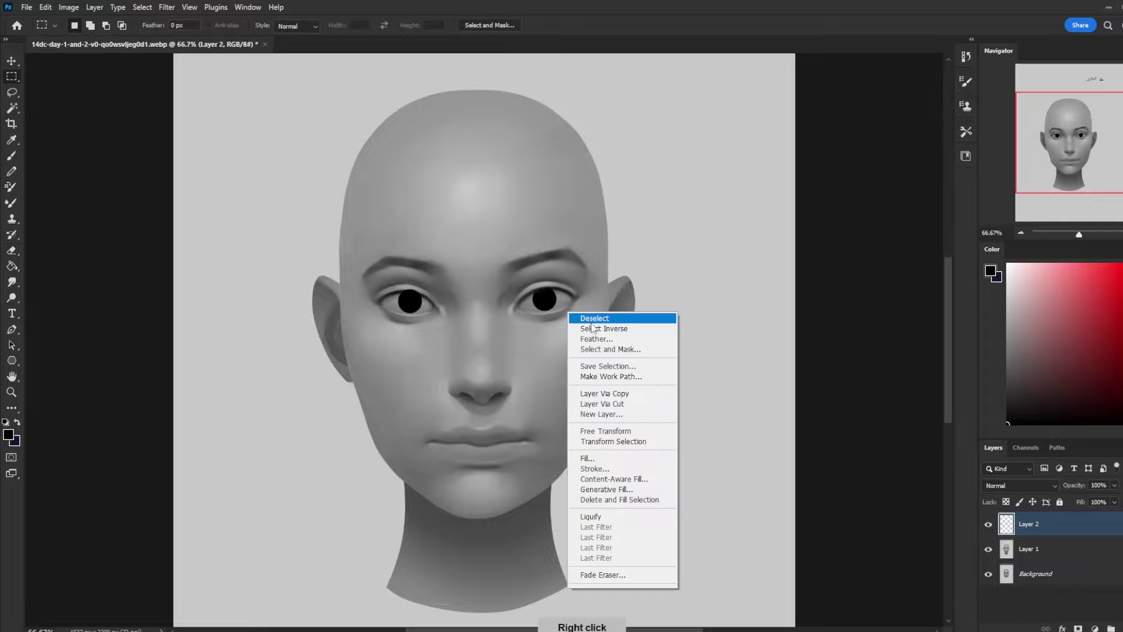
{"action": "left_click", "coordinate": [592, 317]}
Set Layer 2's fill to 83%, merge it down into Layer 1, and compare the irises with the original face
{"action": "key", "text": "e"}
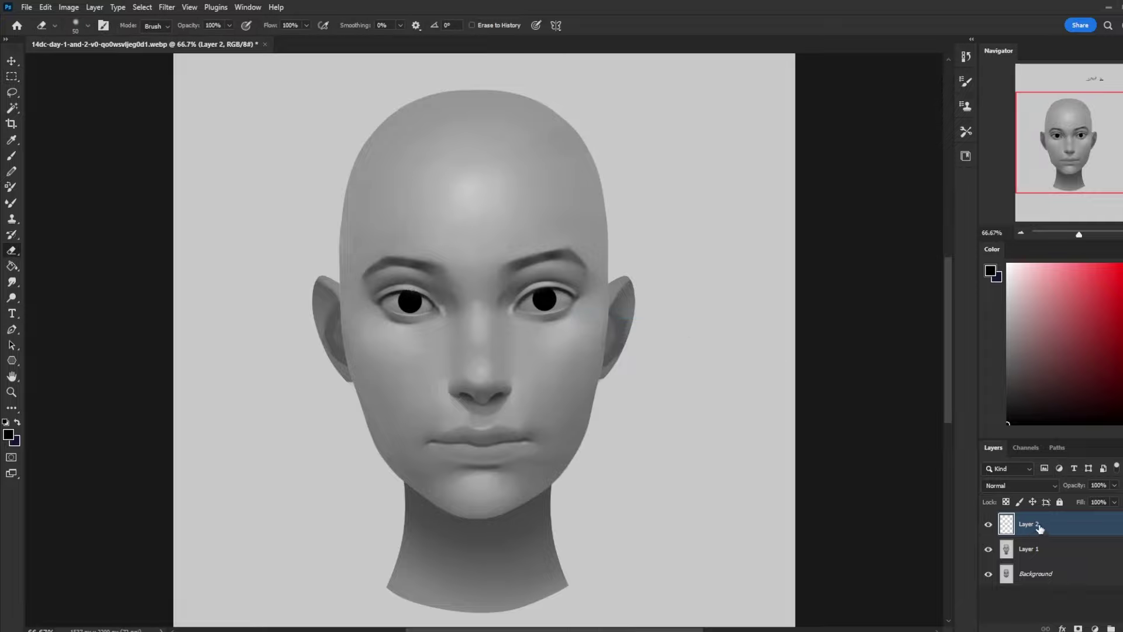
{"action": "left_click", "coordinate": [1114, 502]}
{"action": "left_click_drag", "start_coordinate": [1114, 516], "coordinate": [1105, 516]}
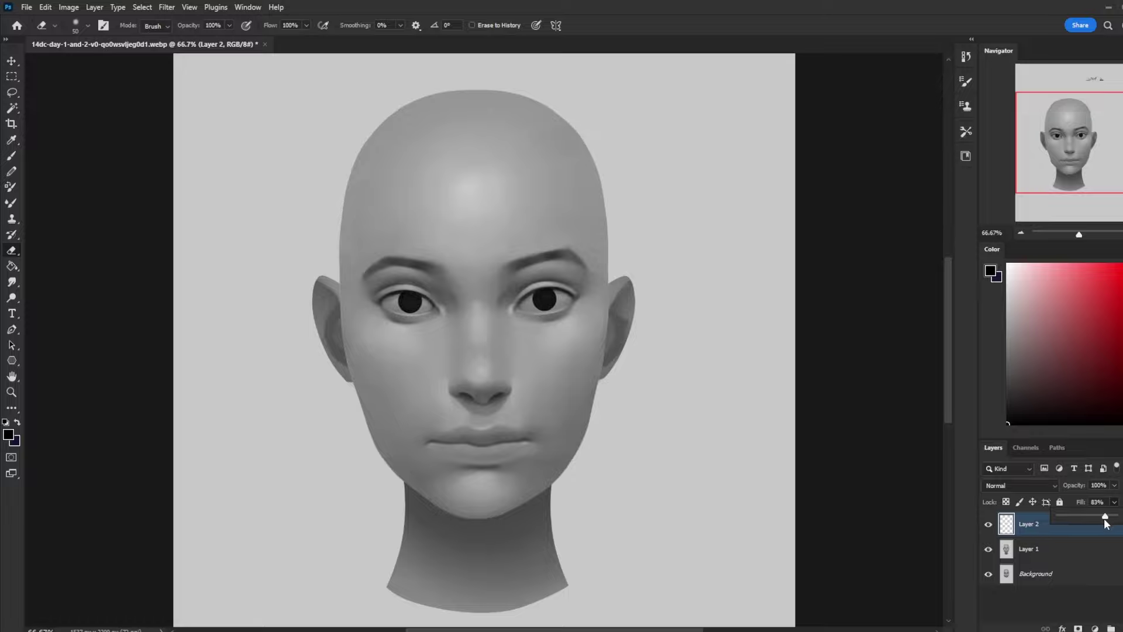
{"action": "right_click", "coordinate": [1045, 533]}
{"action": "left_click", "coordinate": [1070, 244]}
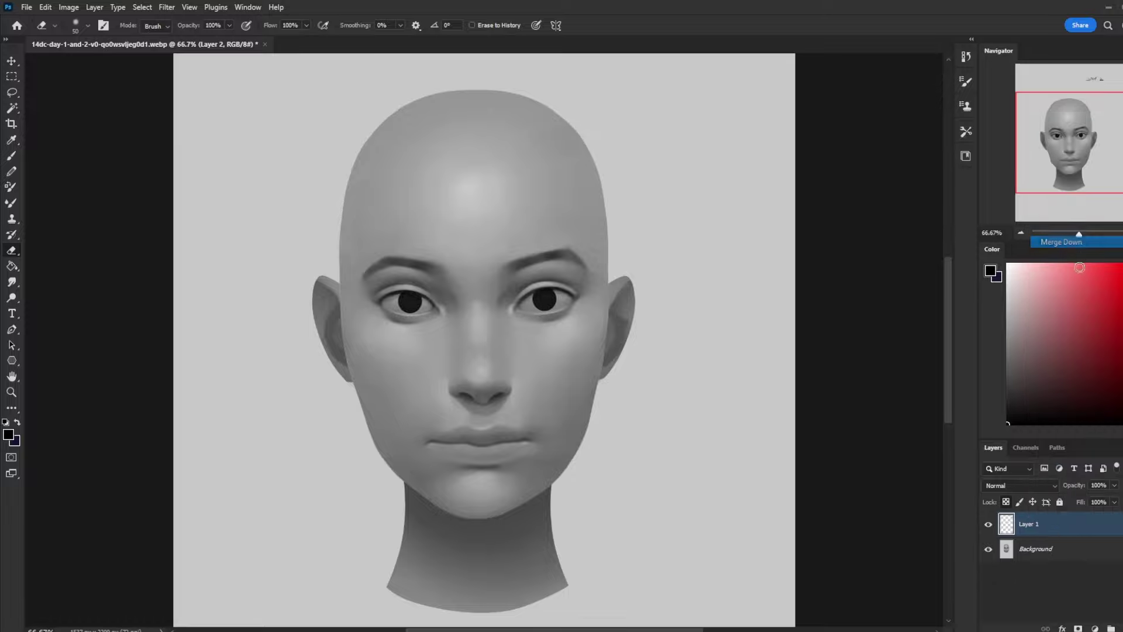
{"action": "left_click", "coordinate": [989, 523]}
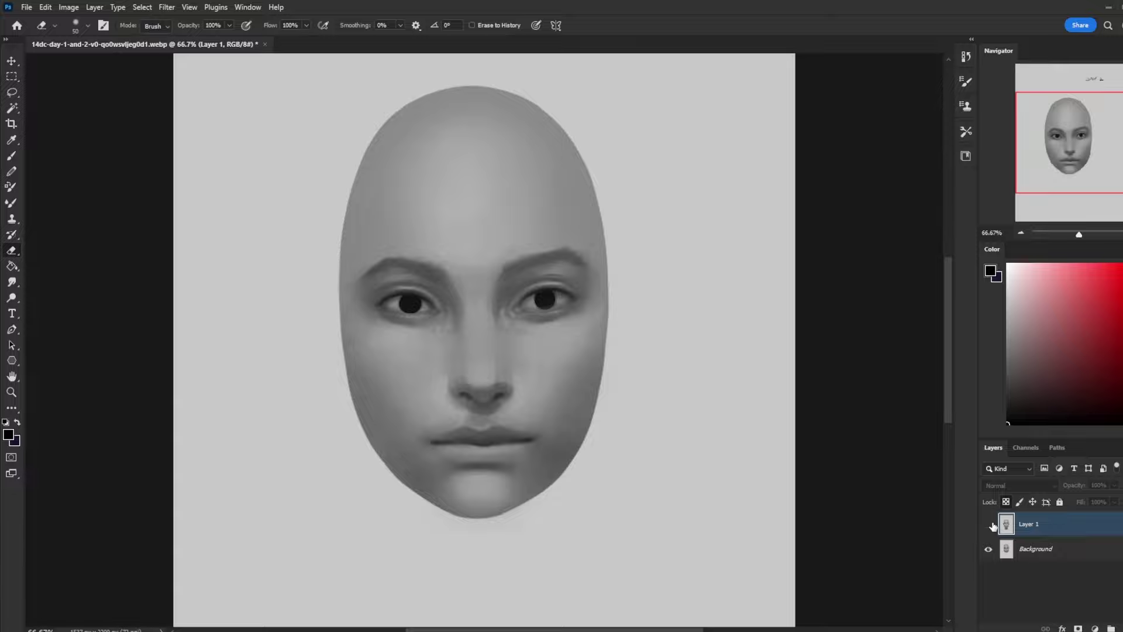
{"action": "left_click", "coordinate": [993, 524]}
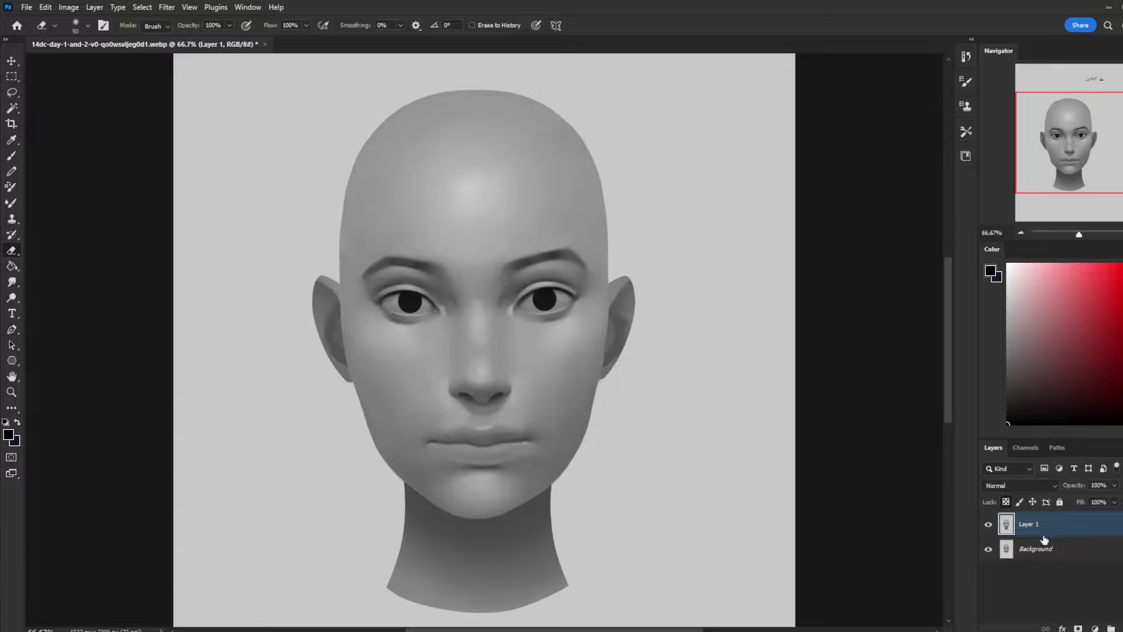
Sample a light skin grey and retouch the eye whites around both irises with a 15 px sketching brush
{"action": "key", "text": "b"}
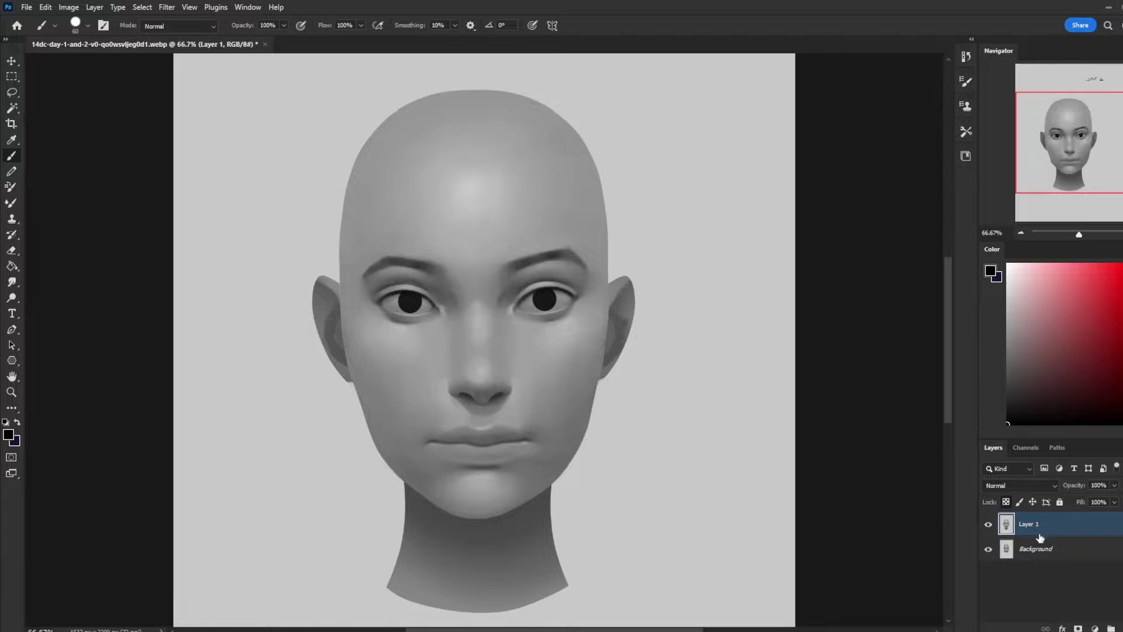
{"action": "key", "text": "alt"}
{"action": "left_click", "coordinate": [431, 326], "text": "alt"}
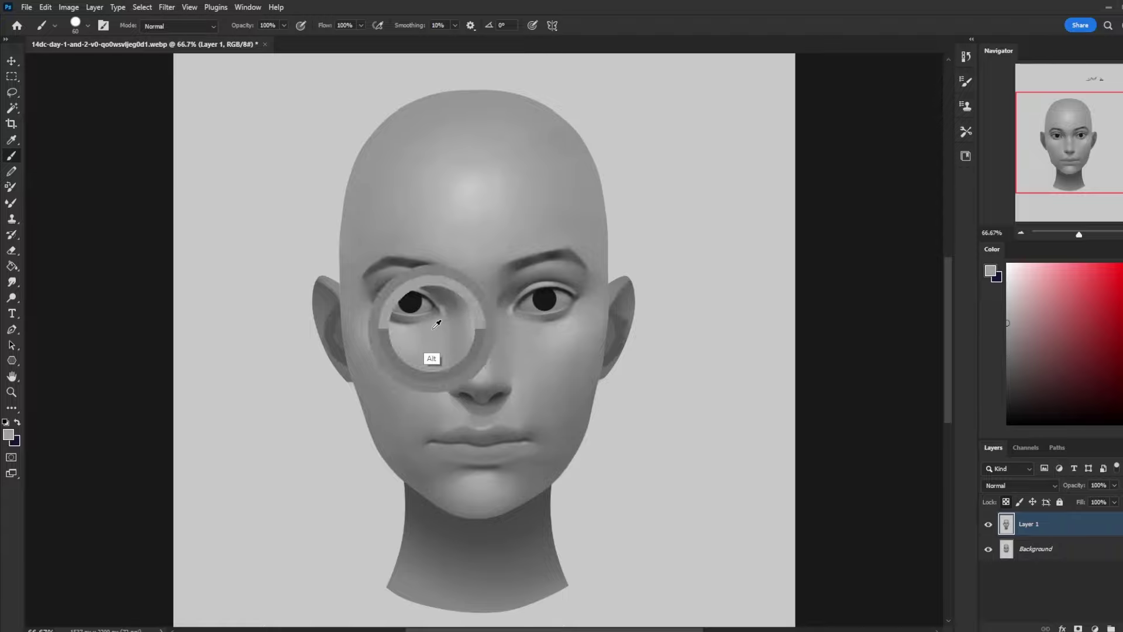
{"action": "right_click", "coordinate": [510, 326]}
{"action": "left_click", "coordinate": [545, 420]}
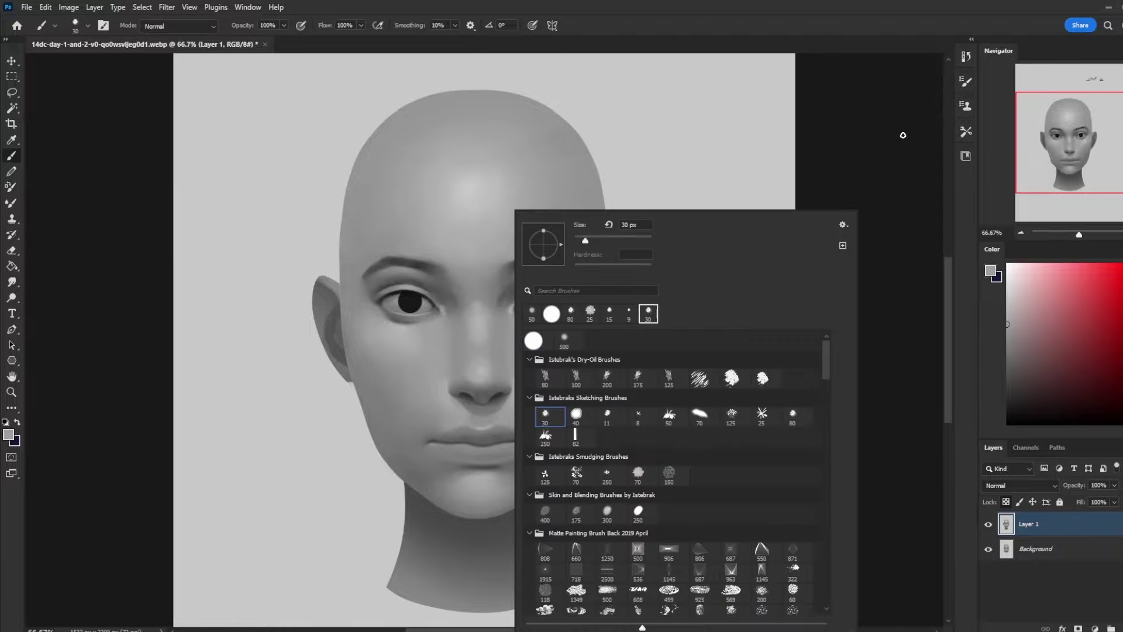
{"action": "left_click", "coordinate": [902, 133]}
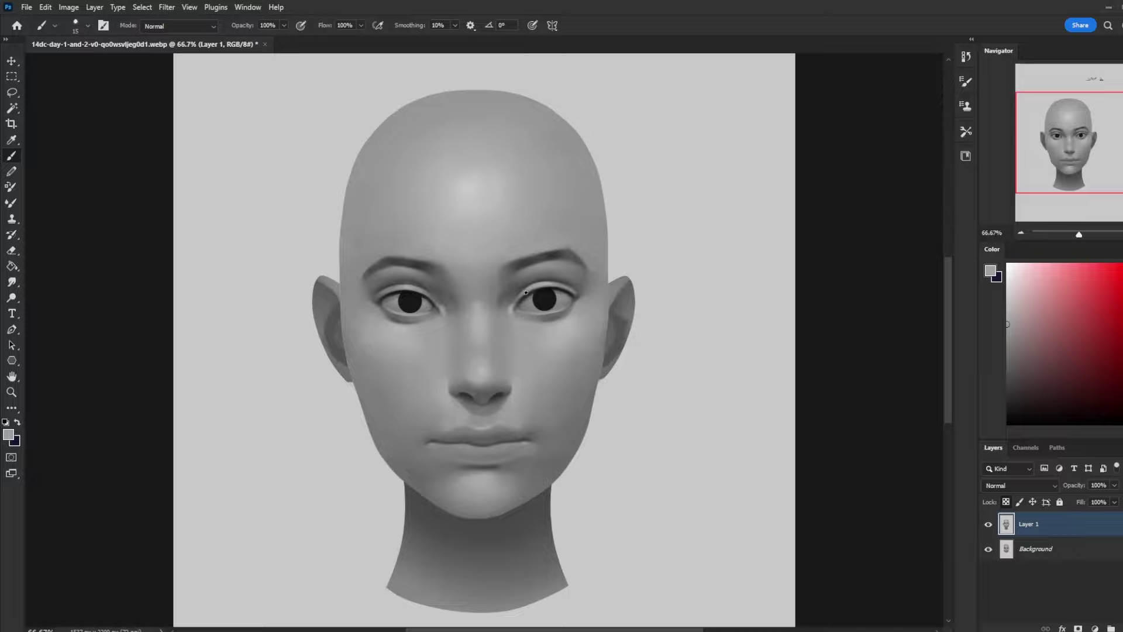
{"action": "left_click", "coordinate": [567, 306], "text": "alt"}
{"action": "left_click", "coordinate": [524, 310], "text": "alt"}
{"action": "left_click", "coordinate": [550, 311], "text": "alt"}
{"action": "left_click", "coordinate": [392, 312], "text": "alt"}
Switch to the Smudge tool and compare the retouched eyes with the original by toggling Layer 1
{"action": "key", "text": "r"}
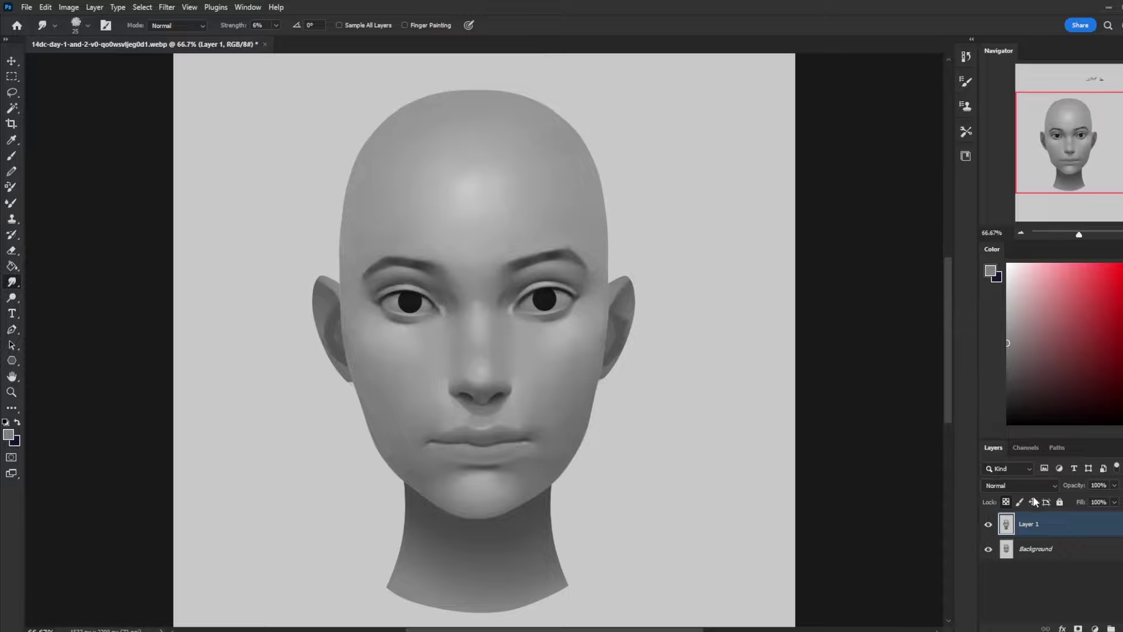
{"action": "left_click", "coordinate": [988, 524]}
{"action": "left_click", "coordinate": [989, 525]}
{"action": "left_click", "coordinate": [989, 525]}
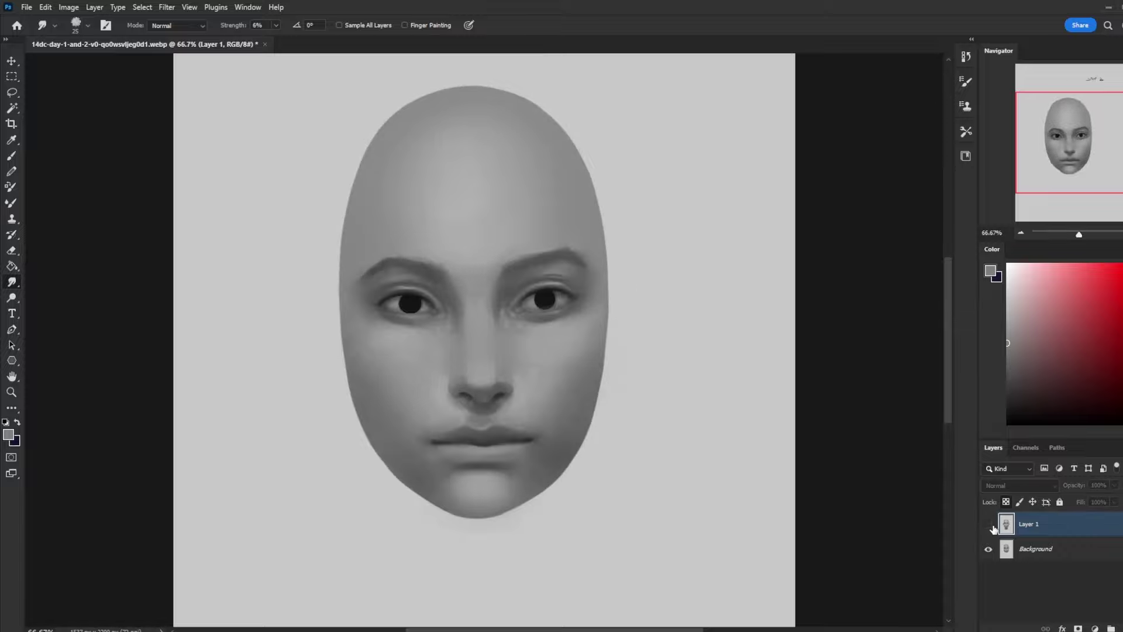
{"action": "left_click", "coordinate": [989, 525]}
Sample the dark iris tone and set up an enlarged brush in Darken mode at 42% opacity
{"action": "key", "text": "b"}
{"action": "left_click", "coordinate": [533, 290], "text": "alt"}
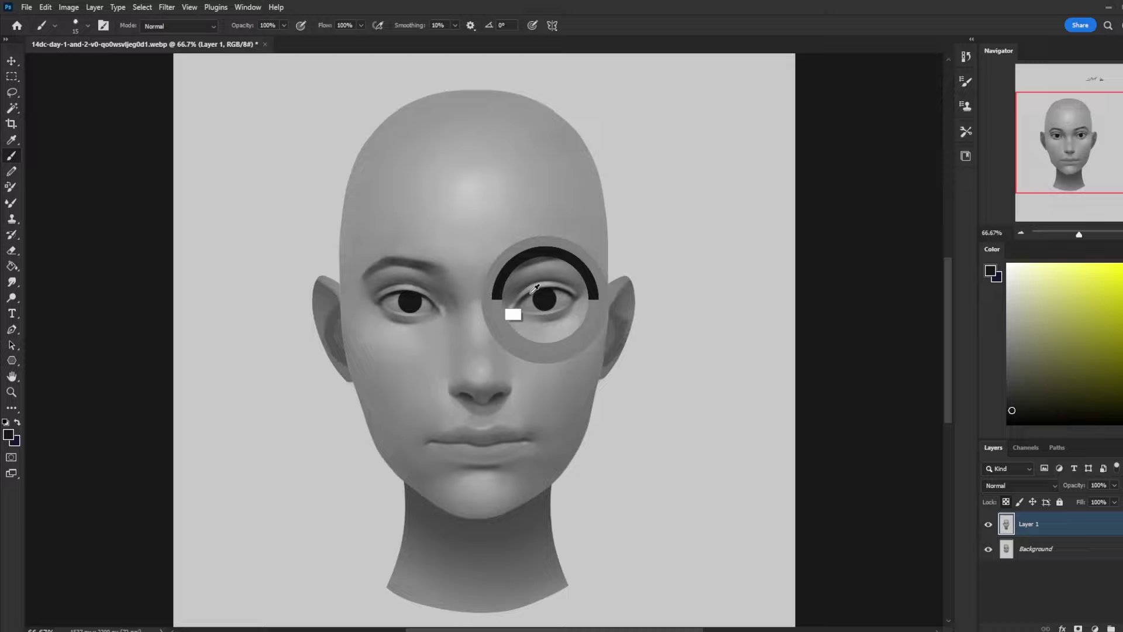
{"action": "left_click", "coordinate": [190, 26]}
{"action": "left_click", "coordinate": [225, 91]}
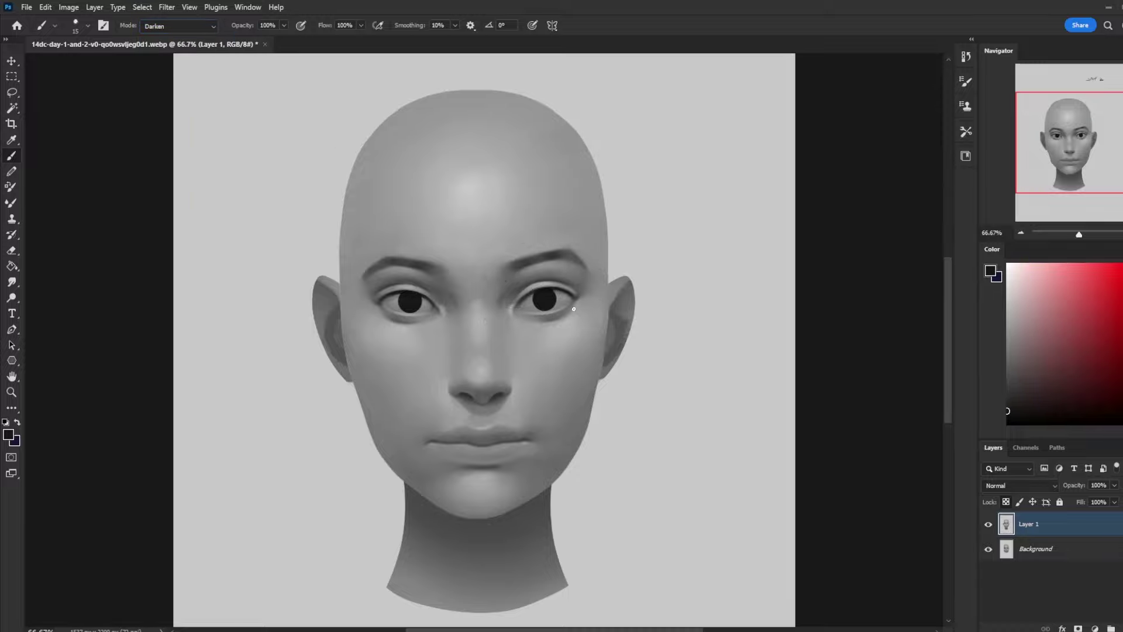
{"action": "key", "text": "bracketright"}
{"action": "key", "text": "bracketright"}
{"action": "key", "text": "bracketright"}
{"action": "left_click", "coordinate": [283, 25]}
{"action": "left_click", "coordinate": [251, 39]}
Shade the lower edges of the eyes, undo the right eye's stroke, and compare the left eye's shading with the original
{"action": "mouse_move", "coordinate": [566, 308]}
{"action": "left_mouse_down"}
{"action": "mouse_move", "coordinate": [521, 311]}
{"action": "mouse_move", "coordinate": [530, 314]}
{"action": "left_mouse_up"}
{"action": "key", "text": "ctrl+z"}
{"action": "key", "text": "ctrl+z"}
{"action": "left_click_drag", "start_coordinate": [382, 308], "coordinate": [430, 318]}
{"action": "left_click", "coordinate": [989, 525]}
{"action": "left_click", "coordinate": [988, 524]}
Darken the top of the right iris at 30 px, reduce the brush to 20 px, and compare with the original face
{"action": "key", "text": "bracketleft"}
{"action": "key", "text": "bracketleft"}
{"action": "key", "text": "bracketleft"}
{"action": "key", "text": "bracketleft"}
{"action": "key", "text": "bracketleft"}
{"action": "left_click", "coordinate": [546, 294], "text": "alt"}
{"action": "key", "text": "bracketleft"}
{"action": "key", "text": "bracketleft"}
{"action": "key", "text": "ctrl+comma"}
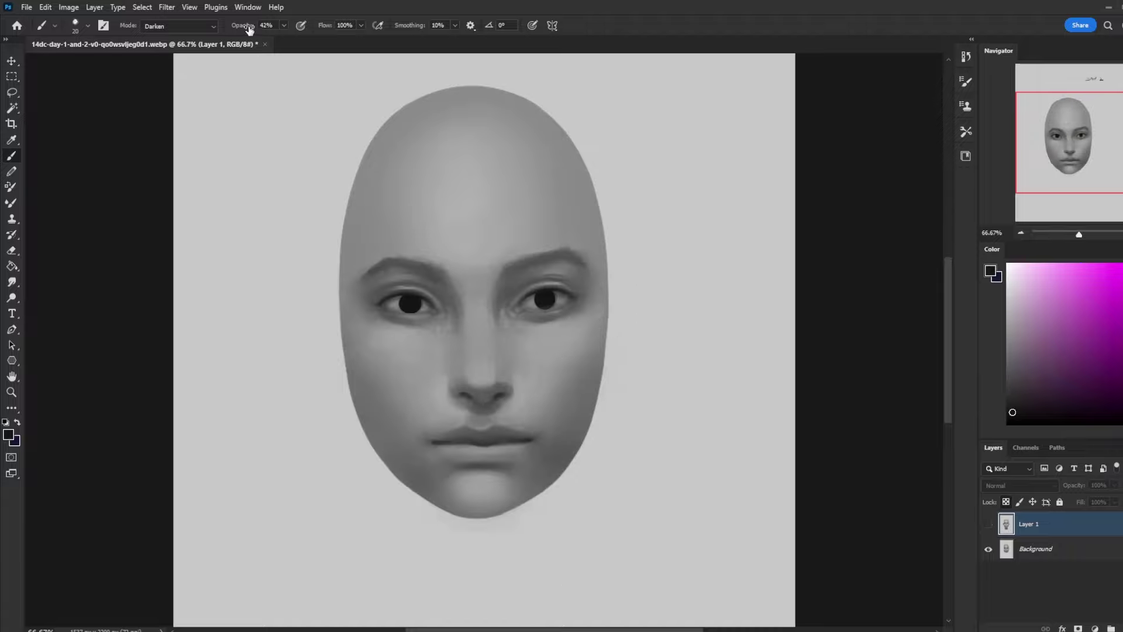
{"action": "key", "text": "ctrl+comma"}
Set the brush opacity to 60% and darken the tops of both irises and the left eye's upper eyelid
{"action": "left_click", "coordinate": [284, 25]}
{"action": "left_click_drag", "start_coordinate": [284, 39], "coordinate": [294, 39]}
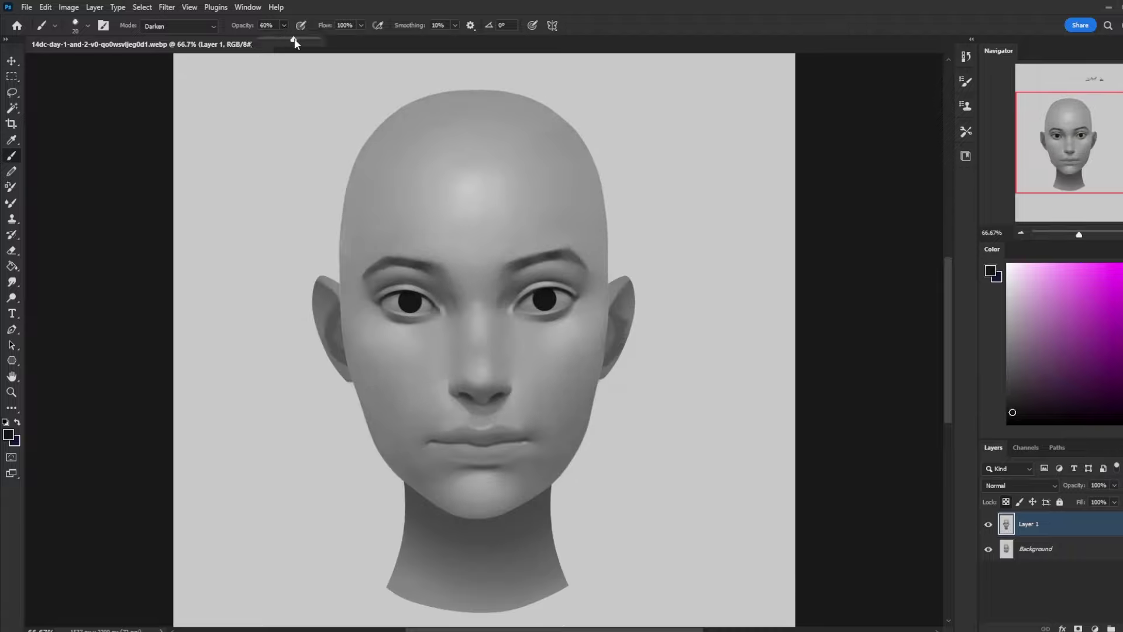
{"action": "left_click", "coordinate": [549, 295]}
{"action": "left_click_drag", "start_coordinate": [408, 293], "coordinate": [396, 299]}
{"action": "left_click_drag", "start_coordinate": [419, 284], "coordinate": [387, 287]}
Switch to the Smudge tool and check the darkened eyelids against the original by toggling Layer 1 repeatedly
{"action": "left_click", "coordinate": [12, 281]}
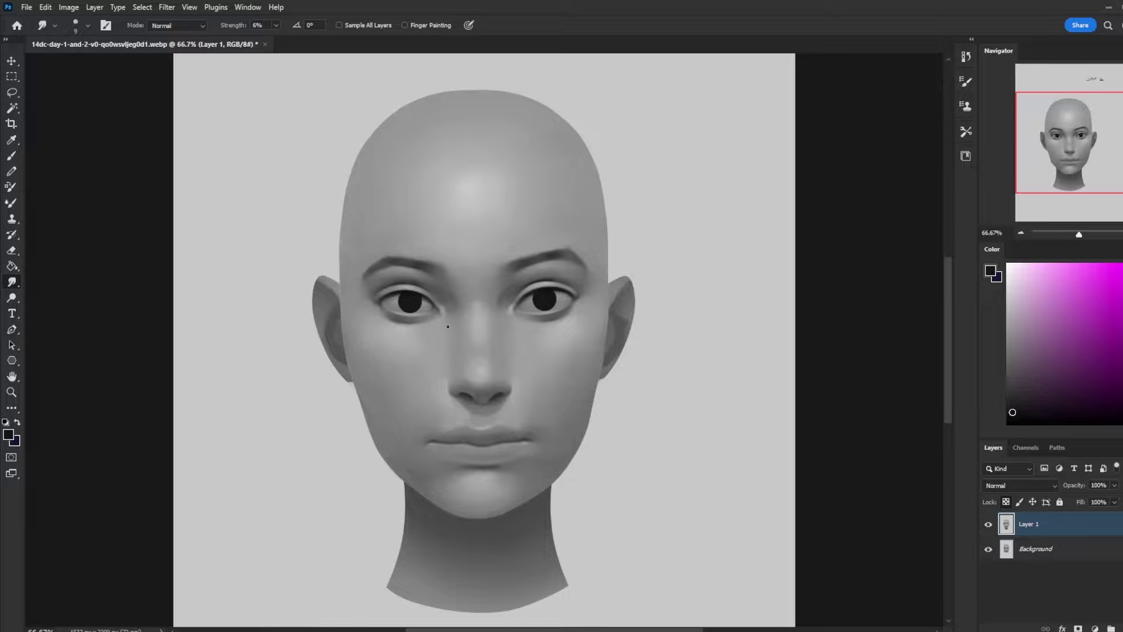
{"action": "left_click", "coordinate": [988, 524]}
{"action": "left_click", "coordinate": [988, 525]}
{"action": "left_click", "coordinate": [989, 524]}
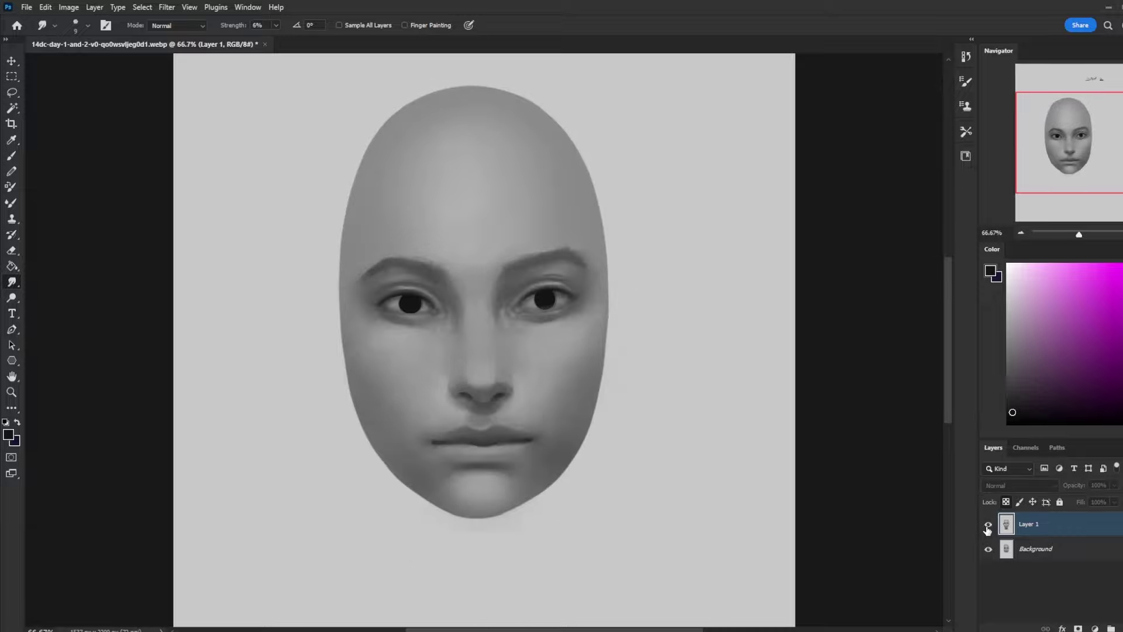
{"action": "left_click", "coordinate": [988, 528]}
{"action": "left_click", "coordinate": [989, 528]}
{"action": "left_click", "coordinate": [990, 530]}
{"action": "left_click", "coordinate": [989, 530]}
{"action": "left_click", "coordinate": [989, 530]}
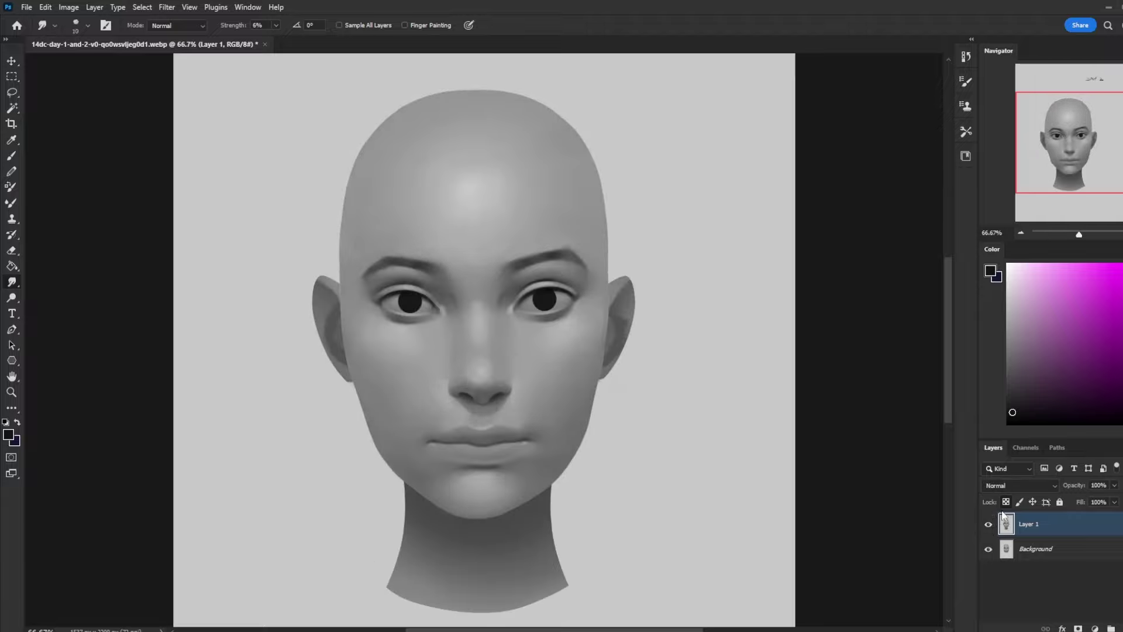
Lower the Darken brush's opacity to 37%, touch up the left eye beside its iris, and choose pure black
{"action": "key", "text": "b"}
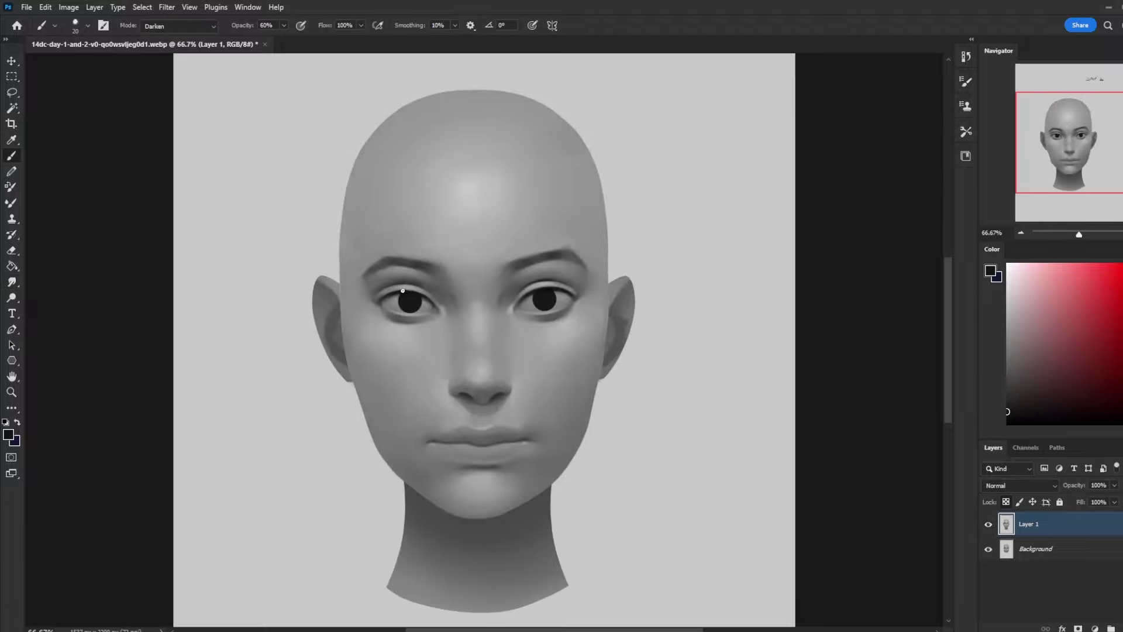
{"action": "left_click", "coordinate": [283, 25]}
{"action": "left_click", "coordinate": [271, 39]}
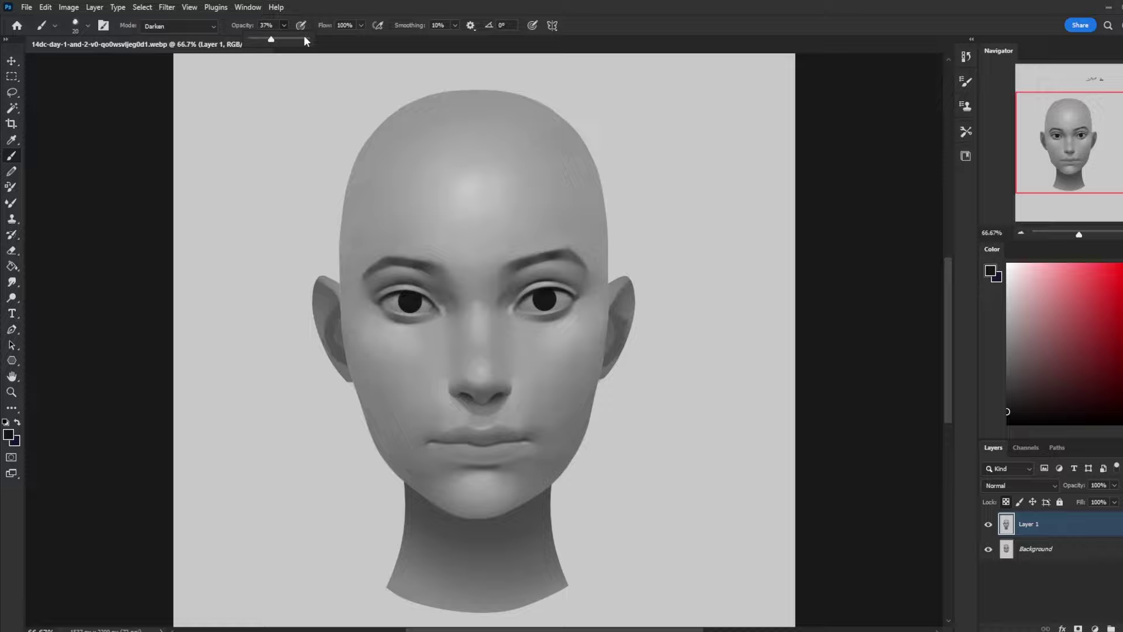
{"action": "left_click", "coordinate": [391, 302]}
{"action": "left_click_drag", "start_coordinate": [1039, 409], "coordinate": [974, 444]}
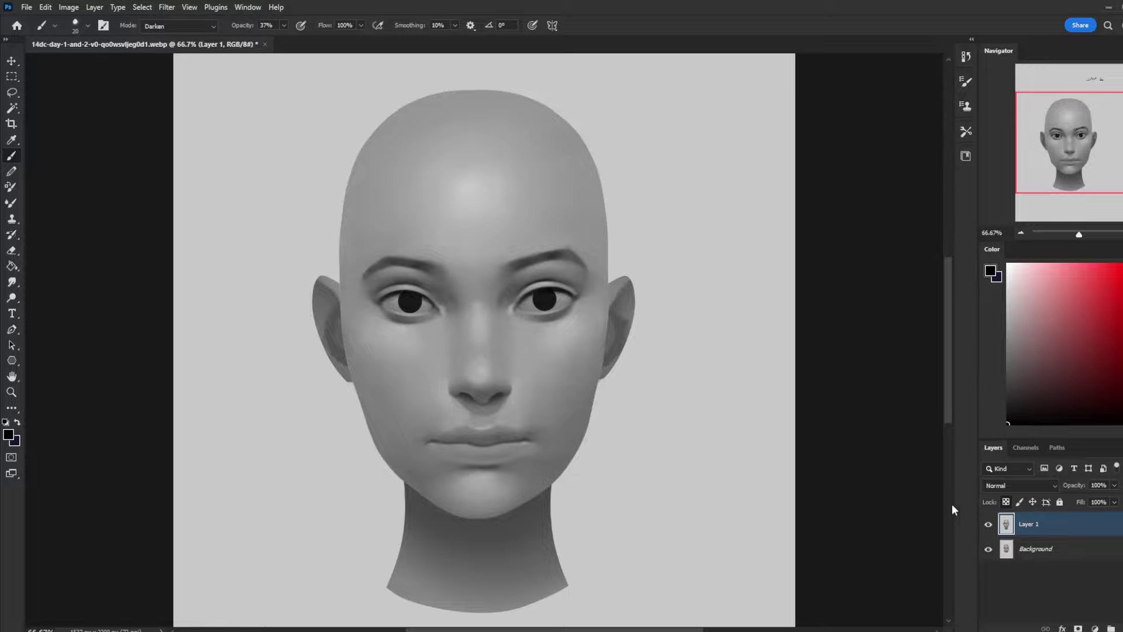
Compare the whole repainted head with the original on the zoomed-out canvas by toggling Layer 1
{"action": "key", "text": "ctrl+minus"}
{"action": "left_click", "coordinate": [988, 524]}
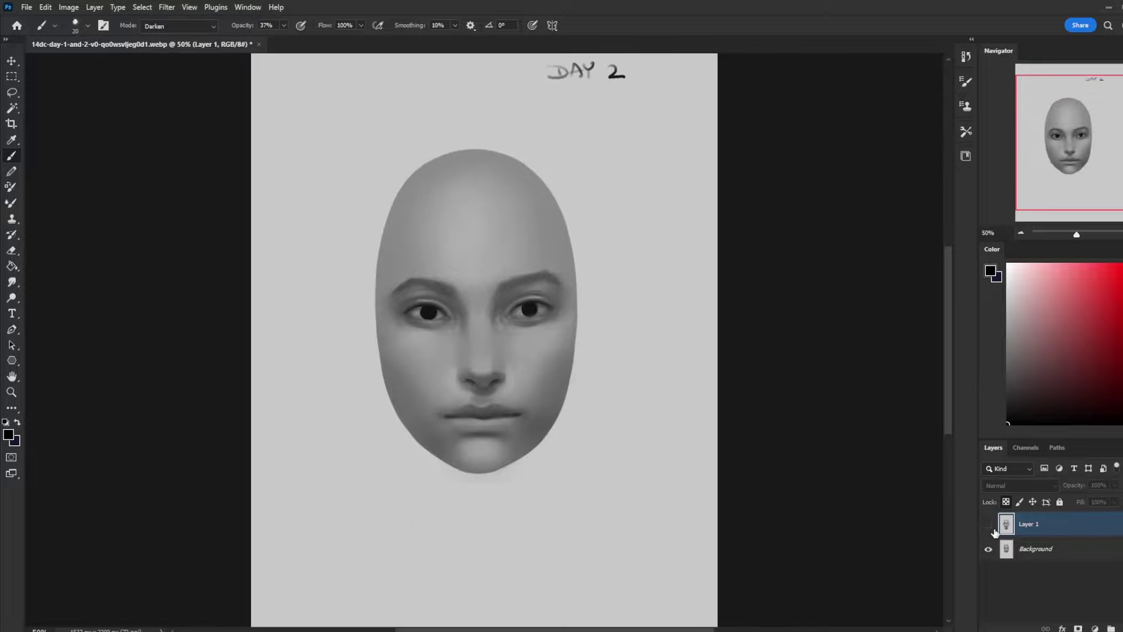
{"action": "left_click", "coordinate": [992, 527]}
{"action": "left_click", "coordinate": [992, 526]}
{"action": "left_click", "coordinate": [993, 527]}
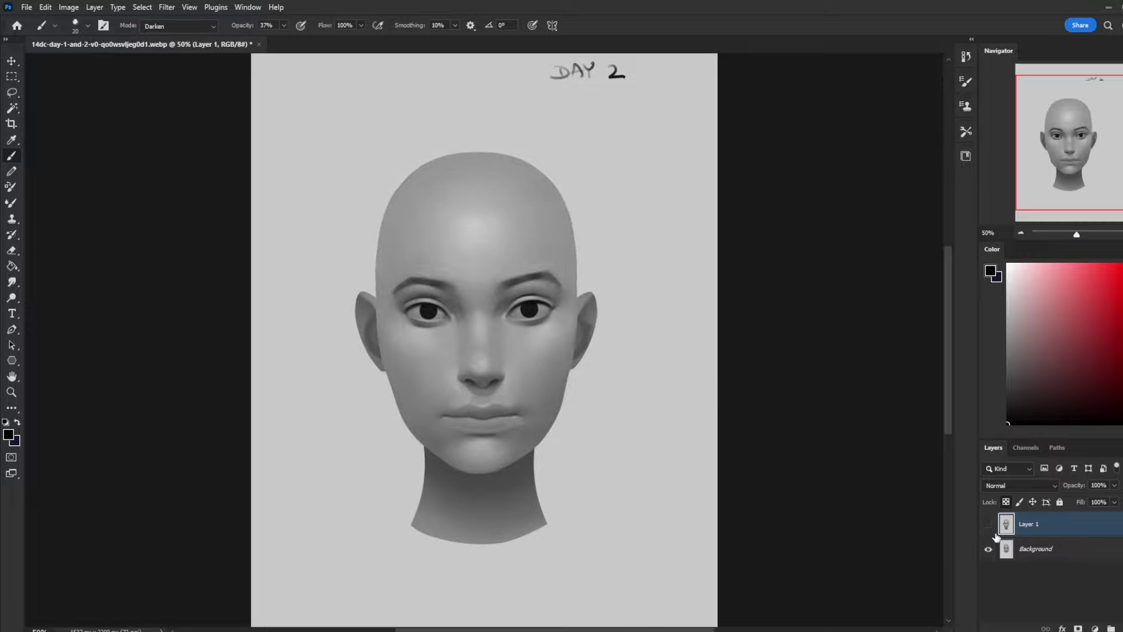
{"action": "left_click", "coordinate": [995, 533]}
Add a new layer above Layer 1, pick another brush preset, and enlarge the brush
{"action": "key", "text": "ctrl+shift+alt+n"}
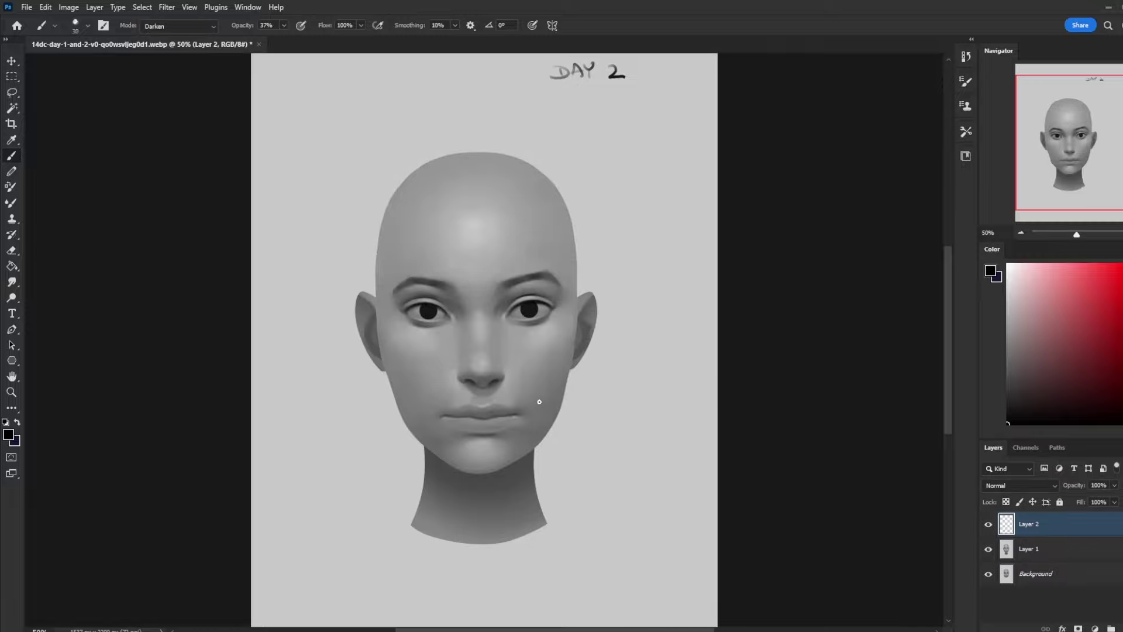
{"action": "right_click", "coordinate": [548, 397]}
{"action": "right_click", "coordinate": [576, 383]}
{"action": "left_click", "coordinate": [626, 340]}
{"action": "left_click", "coordinate": [784, 170]}
{"action": "key", "text": "ctrl+plus"}
{"action": "key", "text": "bracketright"}
{"action": "key", "text": "bracketright"}
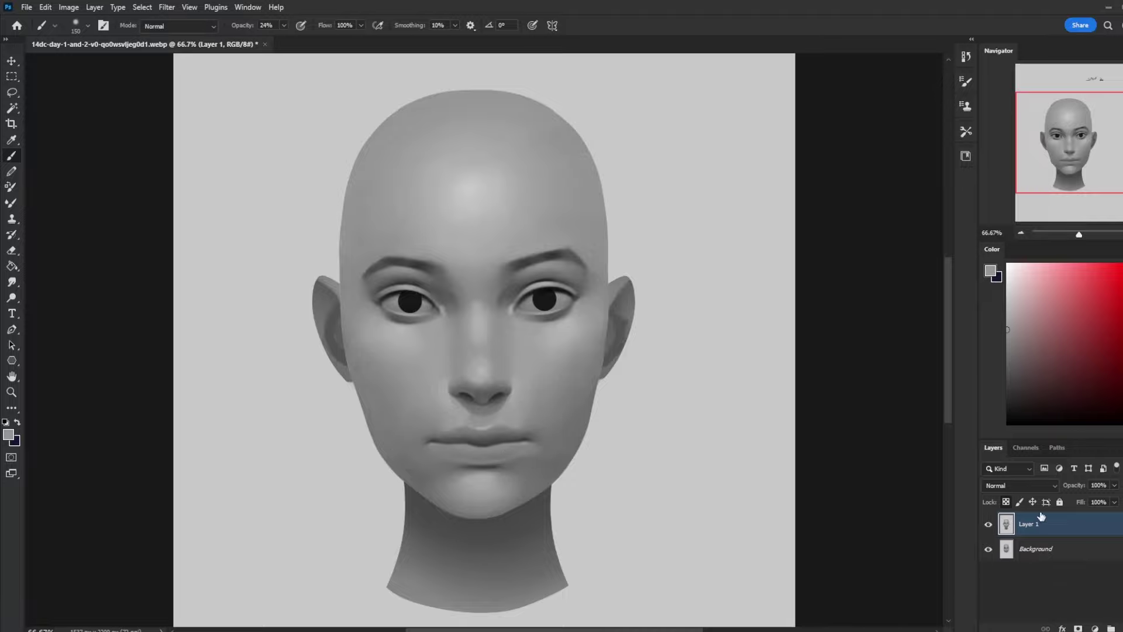
Compare the finished portrait with the original face by hiding and showing Layer 1 three times
{"action": "left_click", "coordinate": [988, 525]}
{"action": "left_click", "coordinate": [988, 525]}
{"action": "left_click", "coordinate": [989, 525]}
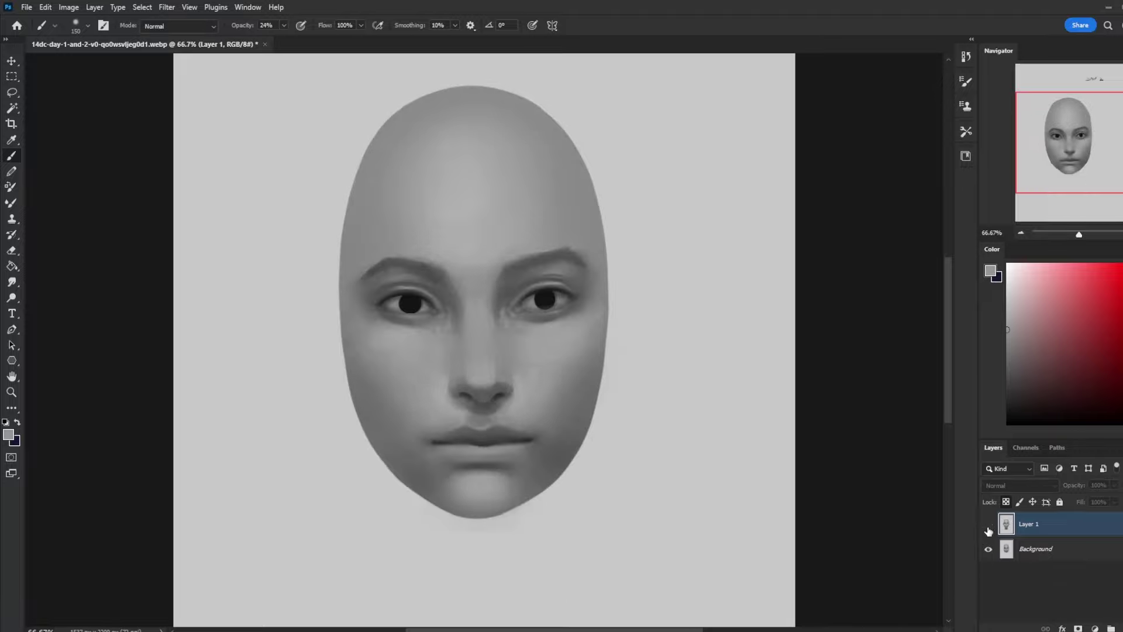
{"action": "left_click", "coordinate": [989, 525]}
{"action": "left_click", "coordinate": [989, 524]}
{"action": "left_click", "coordinate": [988, 526]}
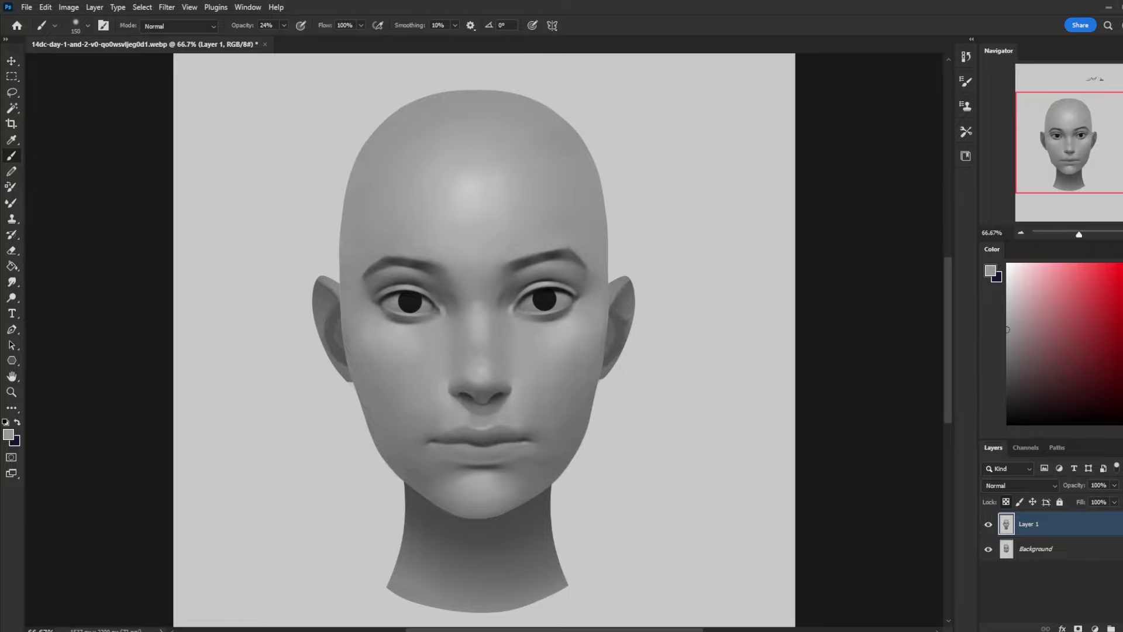
Switch to the browser showing istebrak.com and open the site's linked Reddit community
{"action": "key", "text": "alt+Tab"}
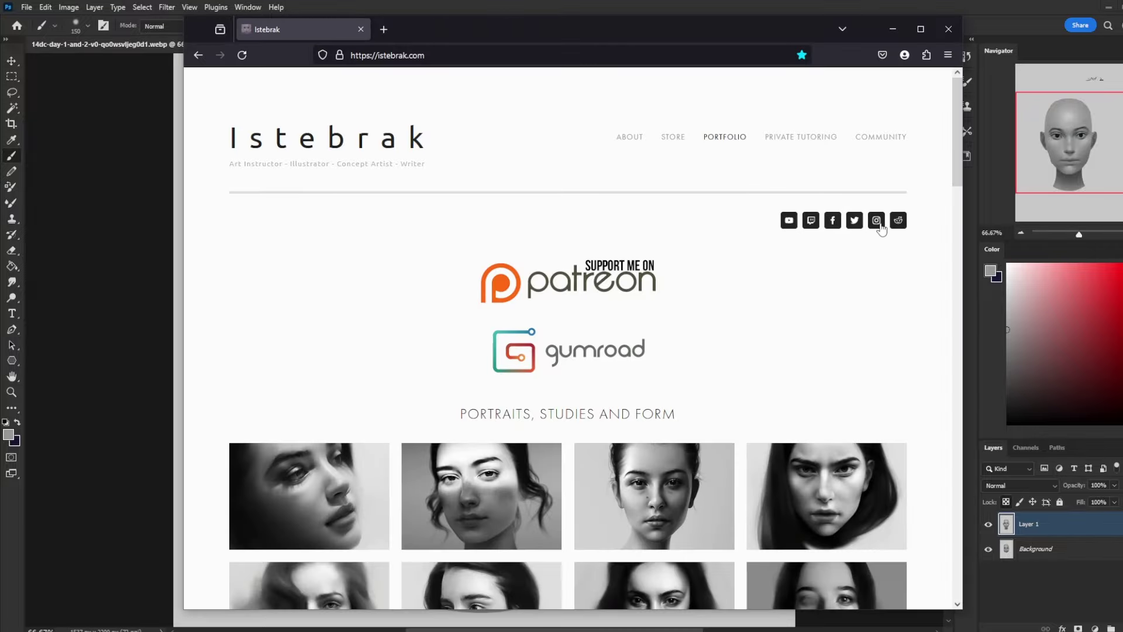
{"action": "left_click", "coordinate": [898, 222]}
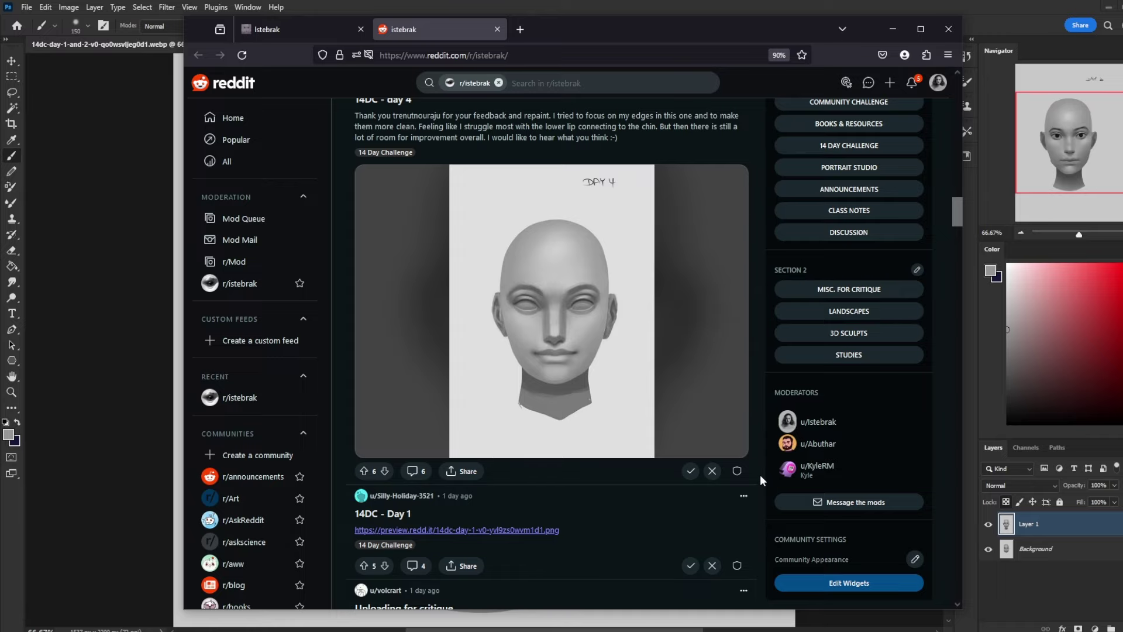
Look through the r/istebrak feed's 14 Day Challenge and critique posts, and switch back to the portrait in Photoshop
{"action": "scroll", "coordinate": [760, 475], "scroll_direction": "up", "scroll_amount": 10}
{"action": "scroll", "coordinate": [760, 475], "scroll_direction": "up", "scroll_amount": 15}
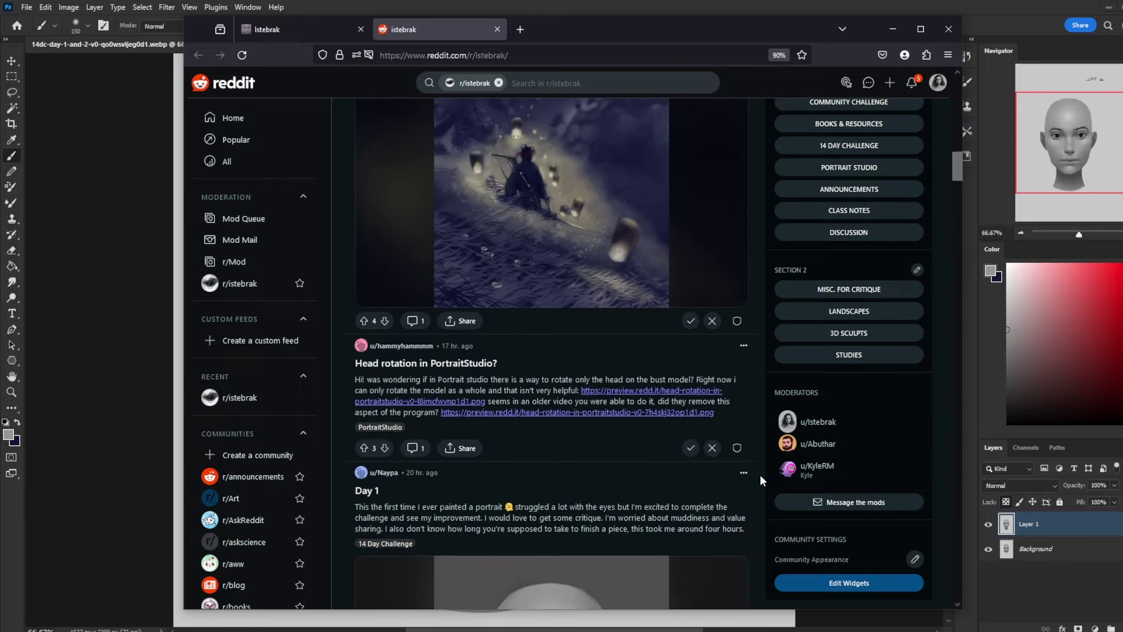
{"action": "scroll", "coordinate": [760, 475], "scroll_direction": "up", "scroll_amount": 7}
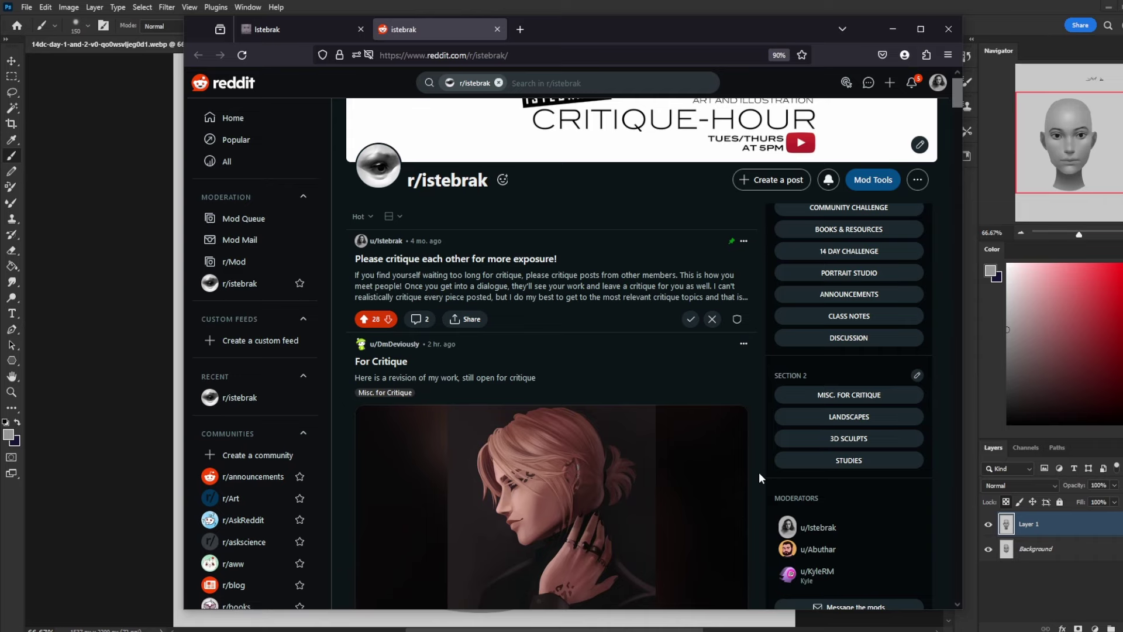
{"action": "scroll", "coordinate": [760, 473], "scroll_direction": "down", "scroll_amount": 5}
{"action": "scroll", "coordinate": [759, 472], "scroll_direction": "down", "scroll_amount": 10}
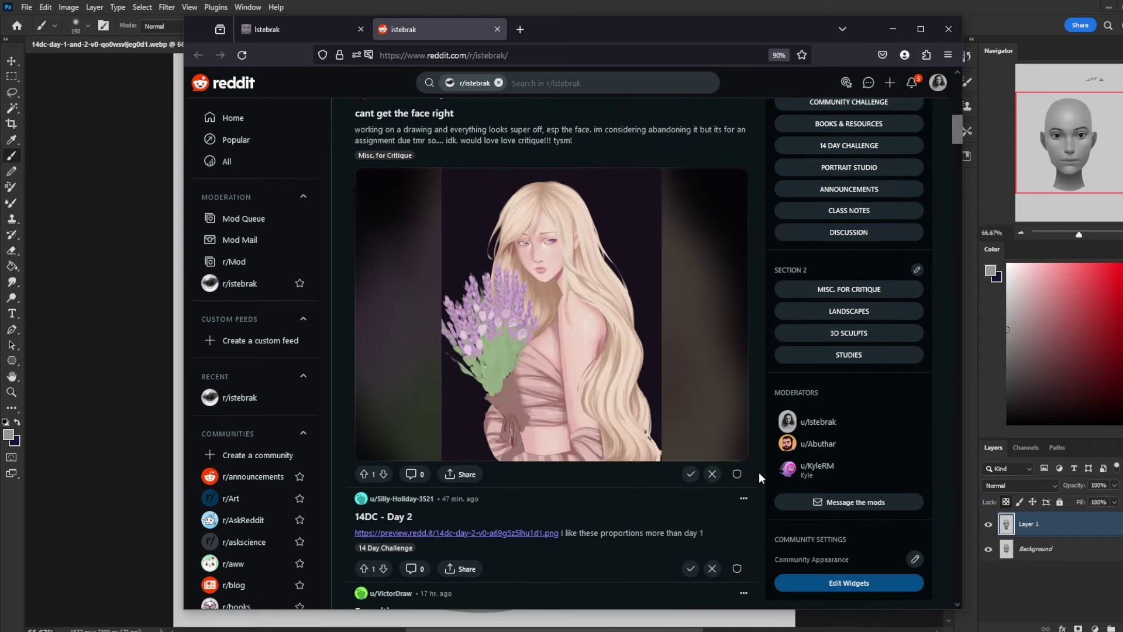
{"action": "scroll", "coordinate": [759, 482], "scroll_direction": "down", "scroll_amount": 10}
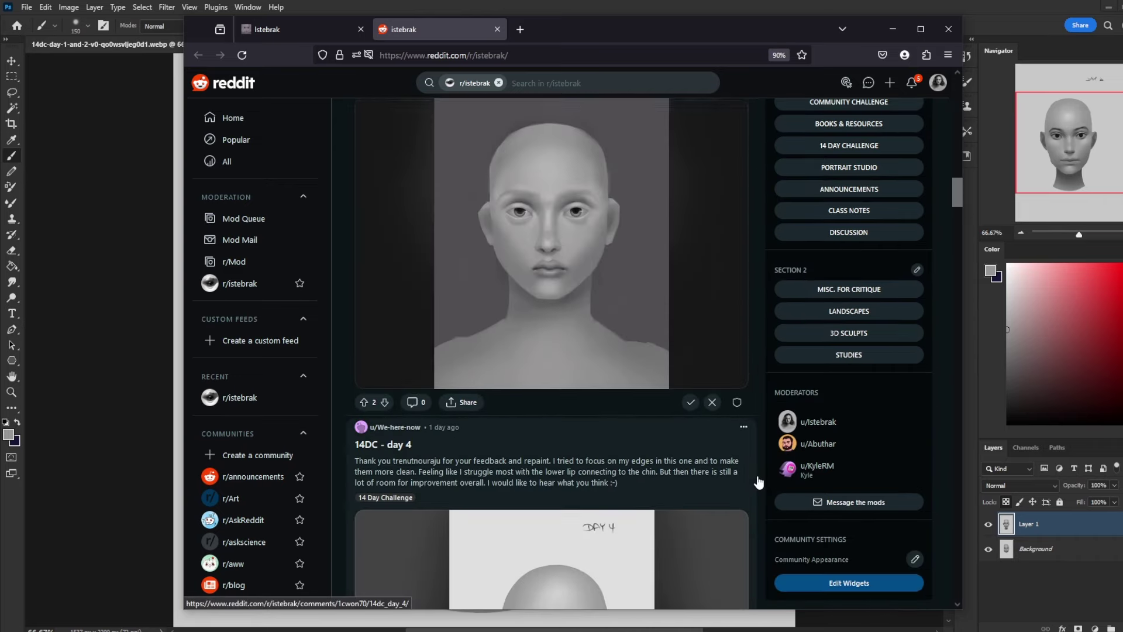
{"action": "scroll", "coordinate": [759, 482], "scroll_direction": "down", "scroll_amount": 10}
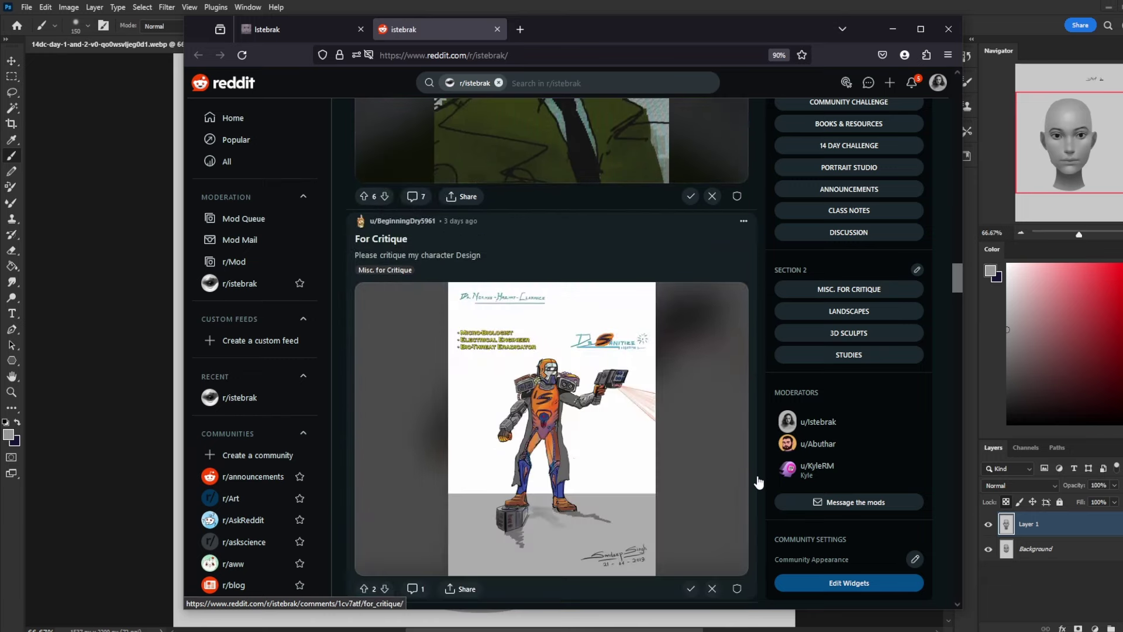
{"action": "scroll", "coordinate": [759, 482], "scroll_direction": "down", "scroll_amount": 8}
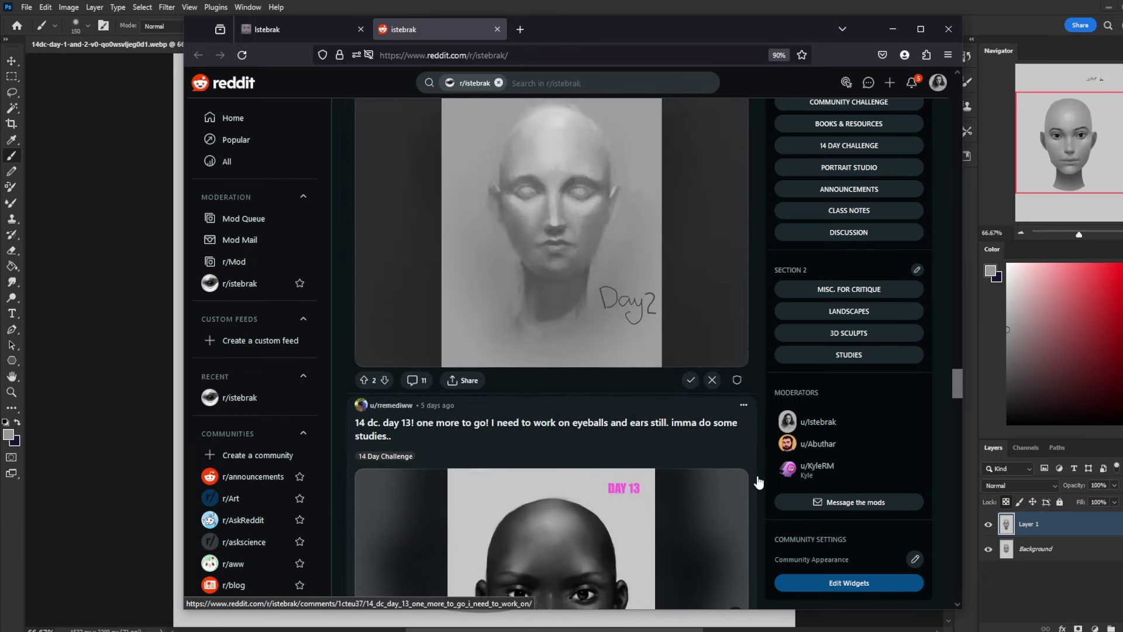
{"action": "scroll", "coordinate": [759, 482], "scroll_direction": "up", "scroll_amount": 4}
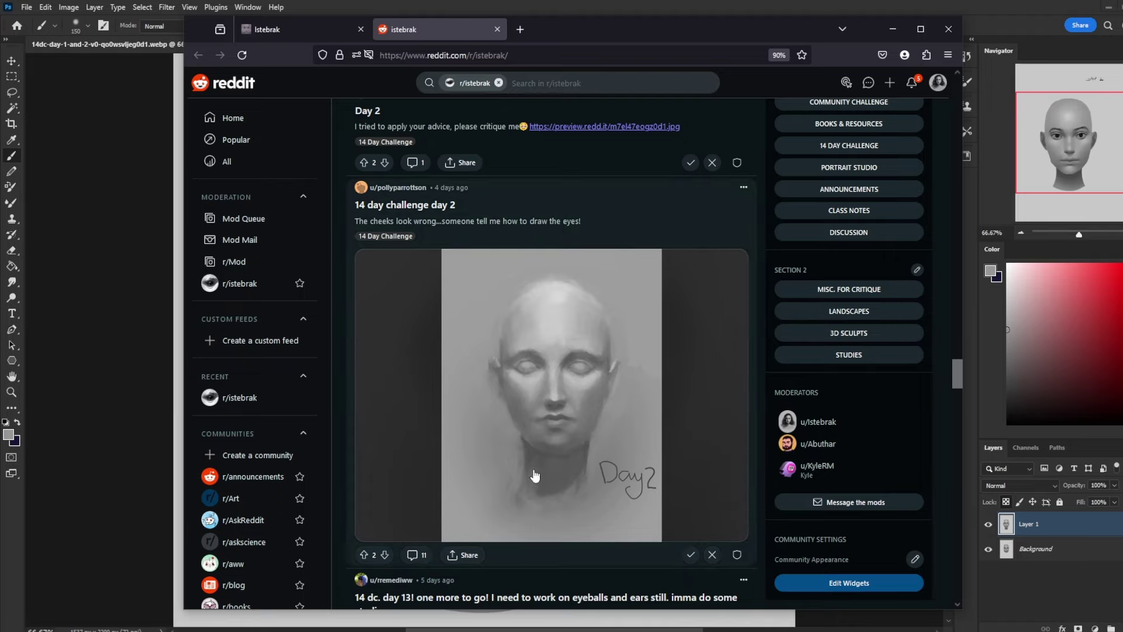
{"action": "scroll", "coordinate": [762, 458], "scroll_direction": "down", "scroll_amount": 12}
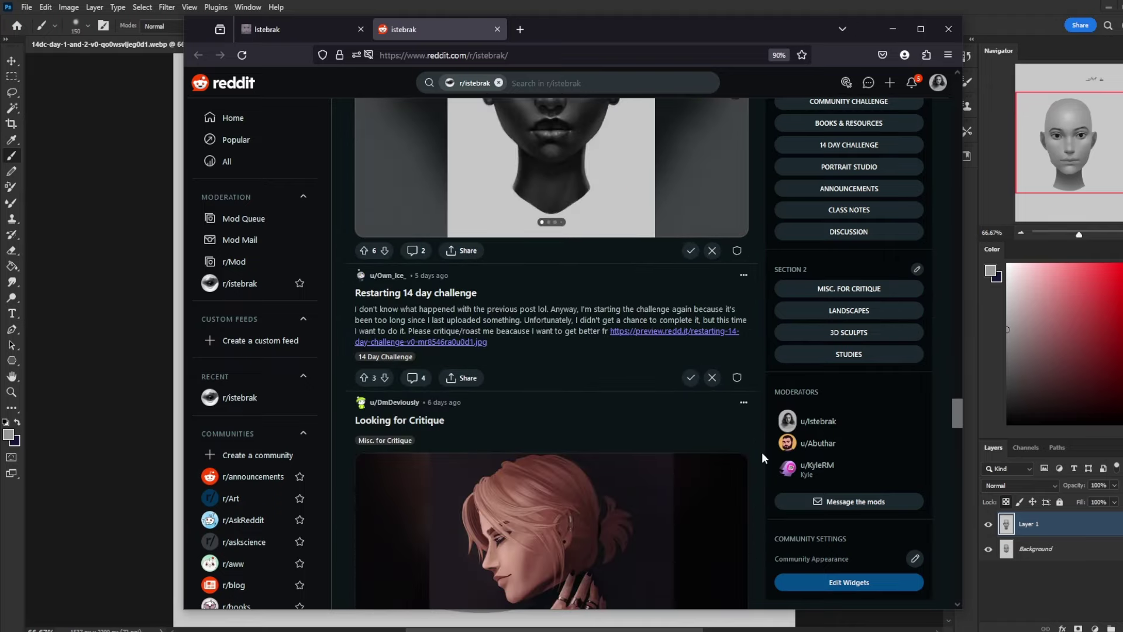
{"action": "scroll", "coordinate": [762, 452], "scroll_direction": "down", "scroll_amount": 12}
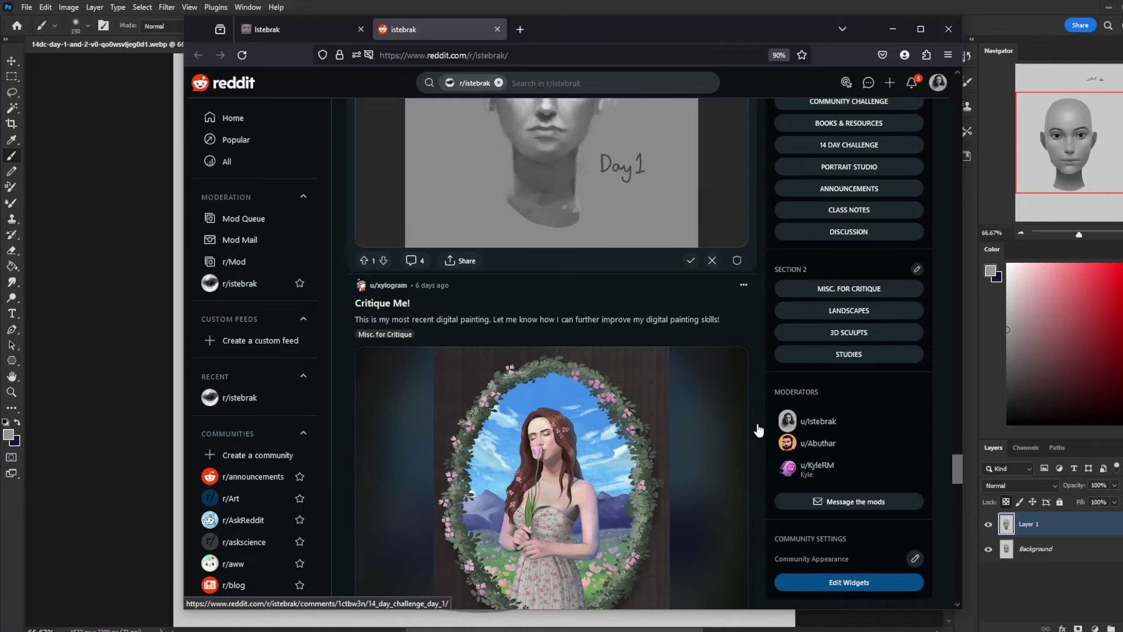
{"action": "scroll", "coordinate": [760, 432], "scroll_direction": "down", "scroll_amount": 10}
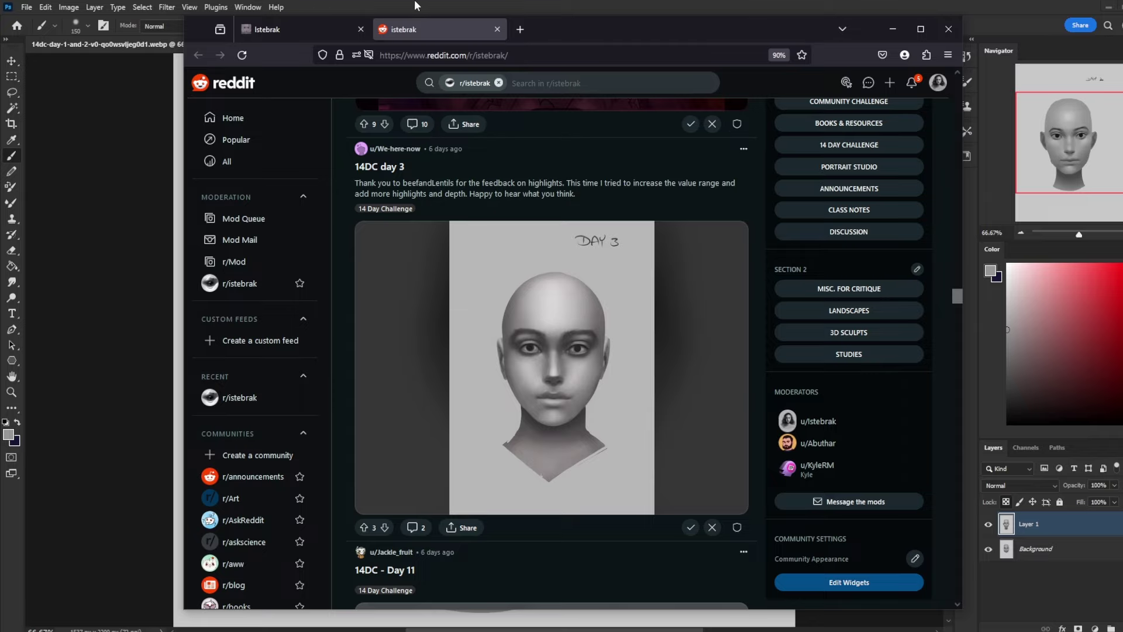
{"action": "left_click", "coordinate": [472, 5]}
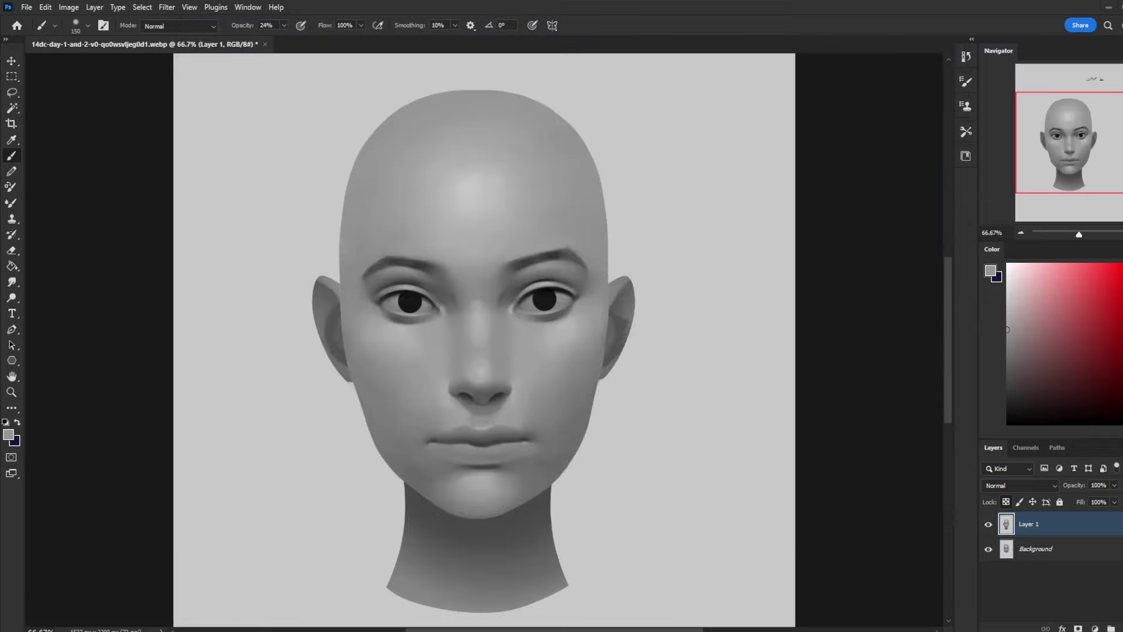